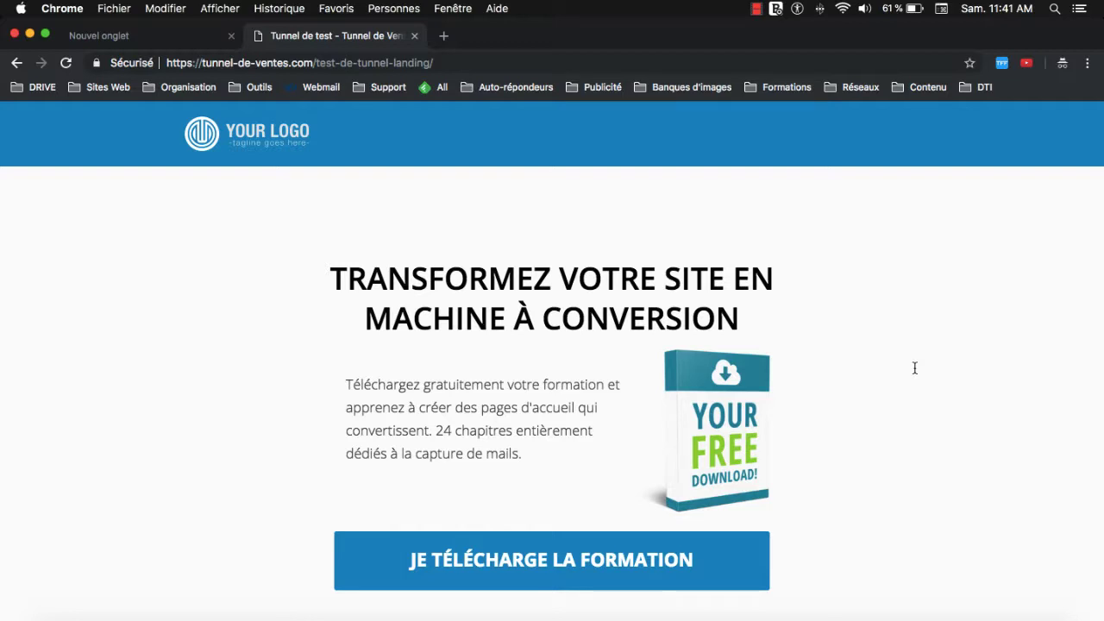
Scroll through the landing page to review its content.
click(249, 65)
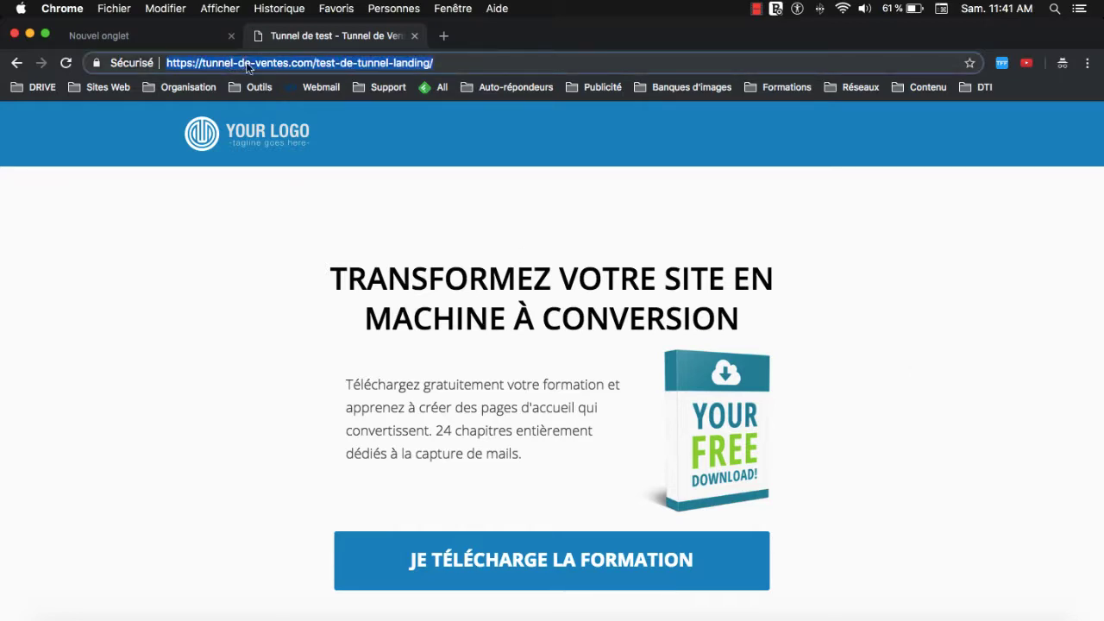
click(249, 66)
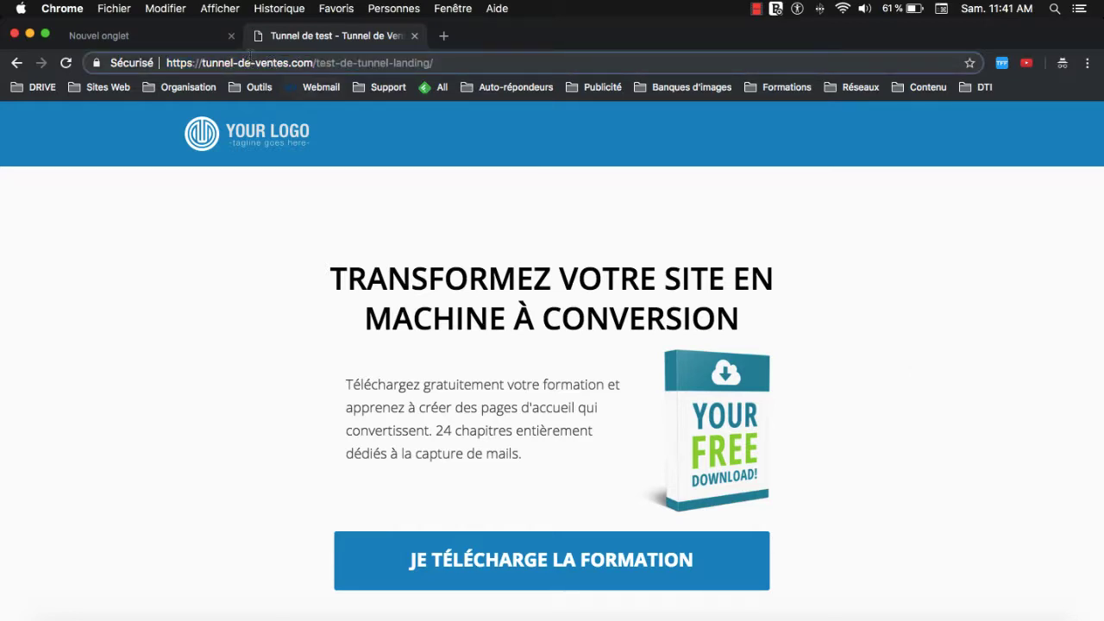
click(329, 310)
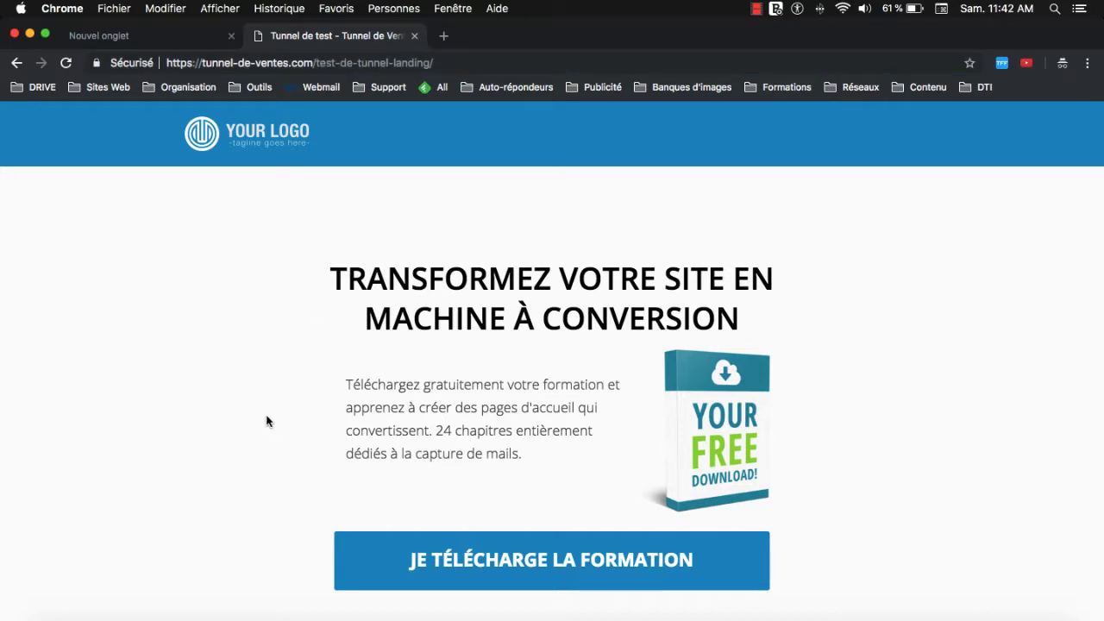
scroll(308, 366, down, 1)
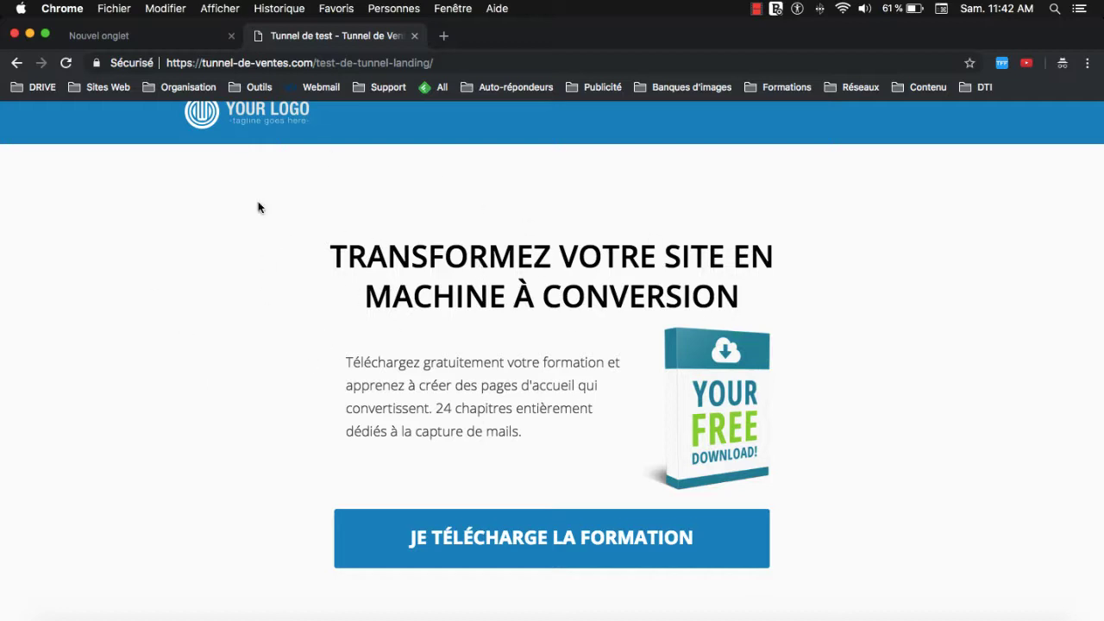
scroll(397, 258, up, 1)
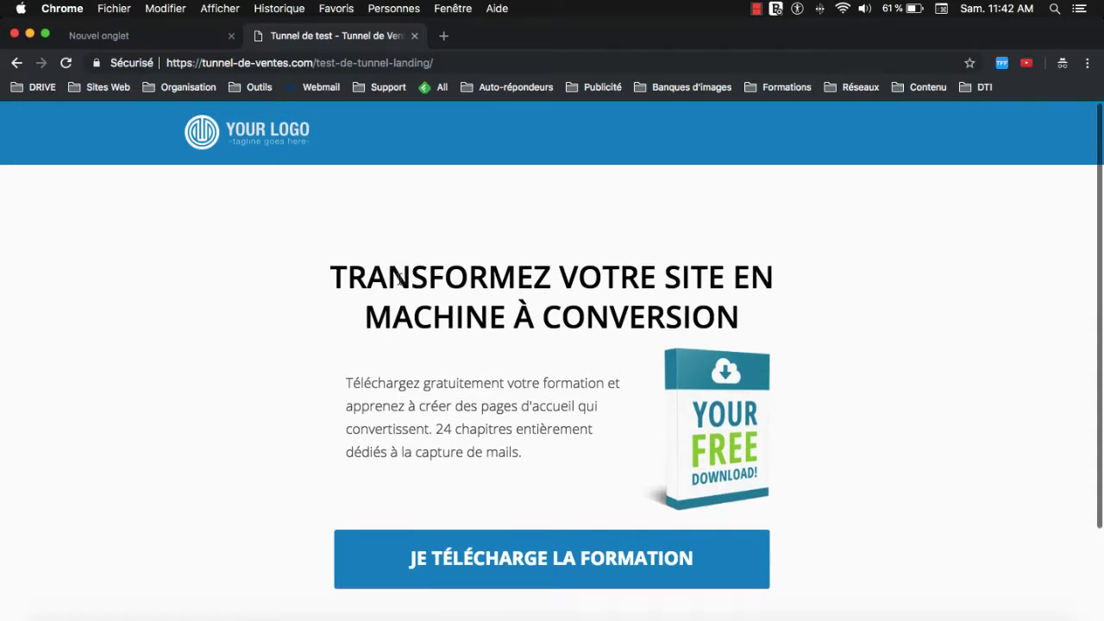
scroll(398, 277, down, 3)
scroll(398, 277, up, 3)
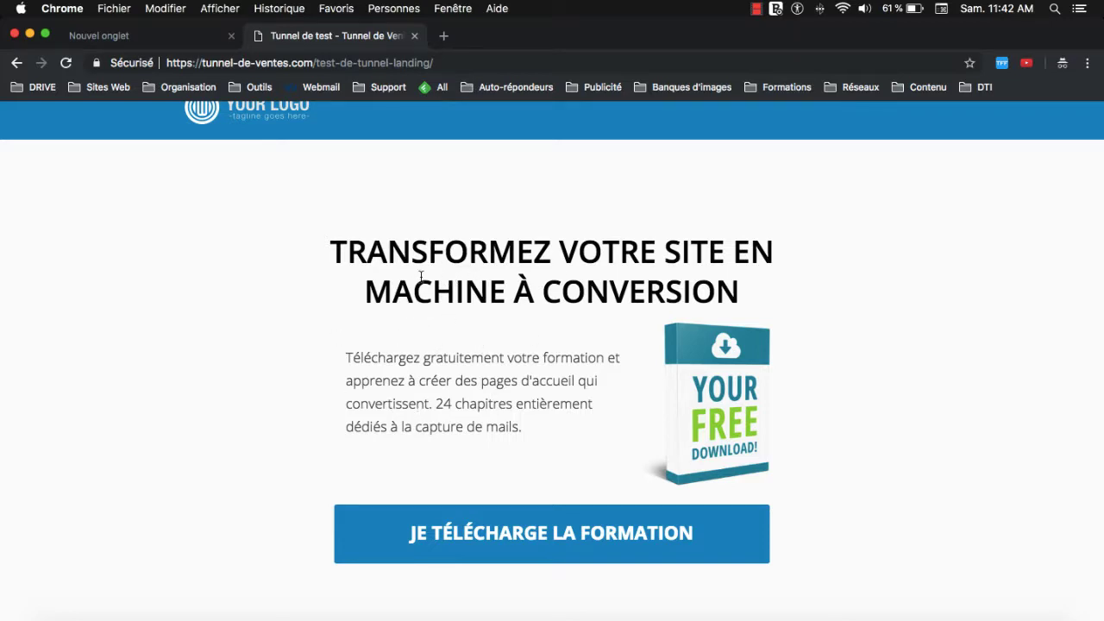
scroll(421, 276, up, 1)
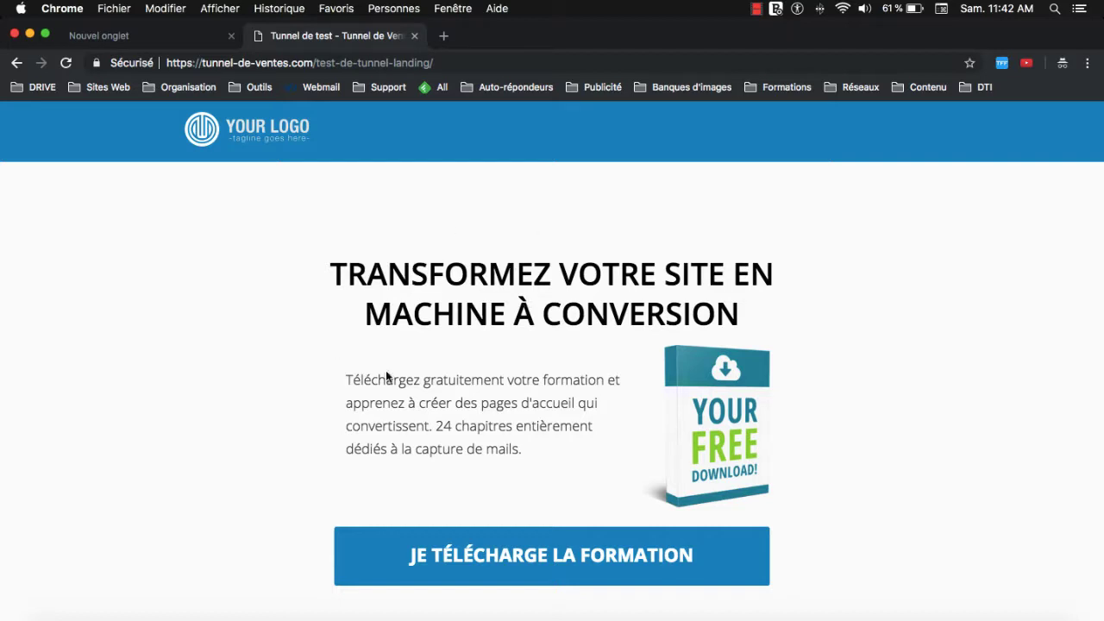
scroll(488, 298, down, 3)
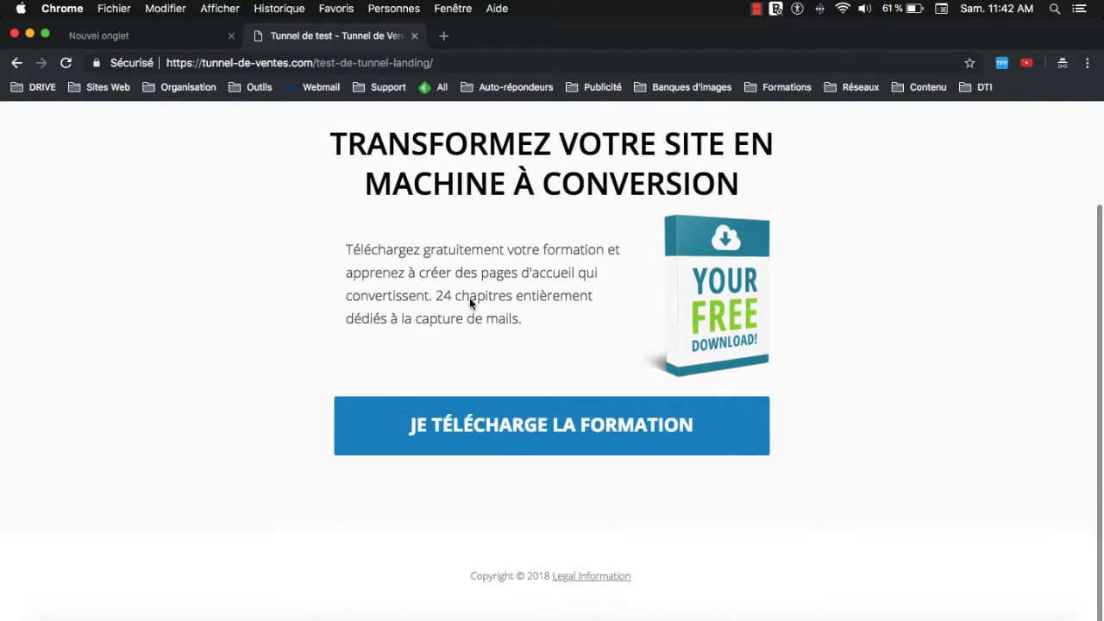
scroll(469, 298, up, 3)
scroll(470, 299, down, 3)
scroll(472, 258, up, 3)
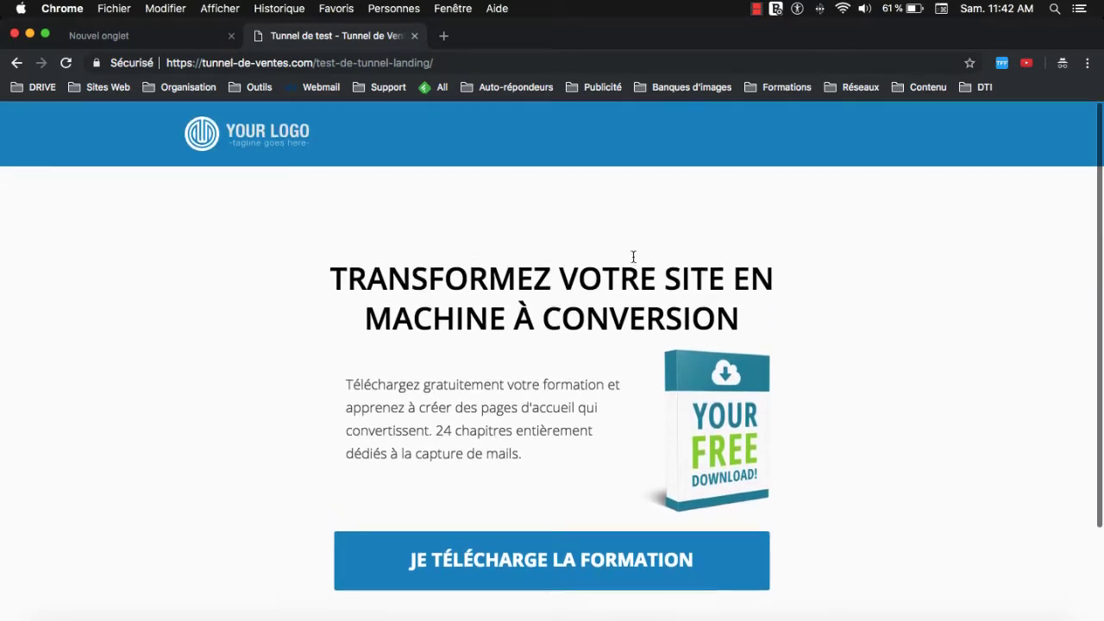
scroll(521, 368, down, 1)
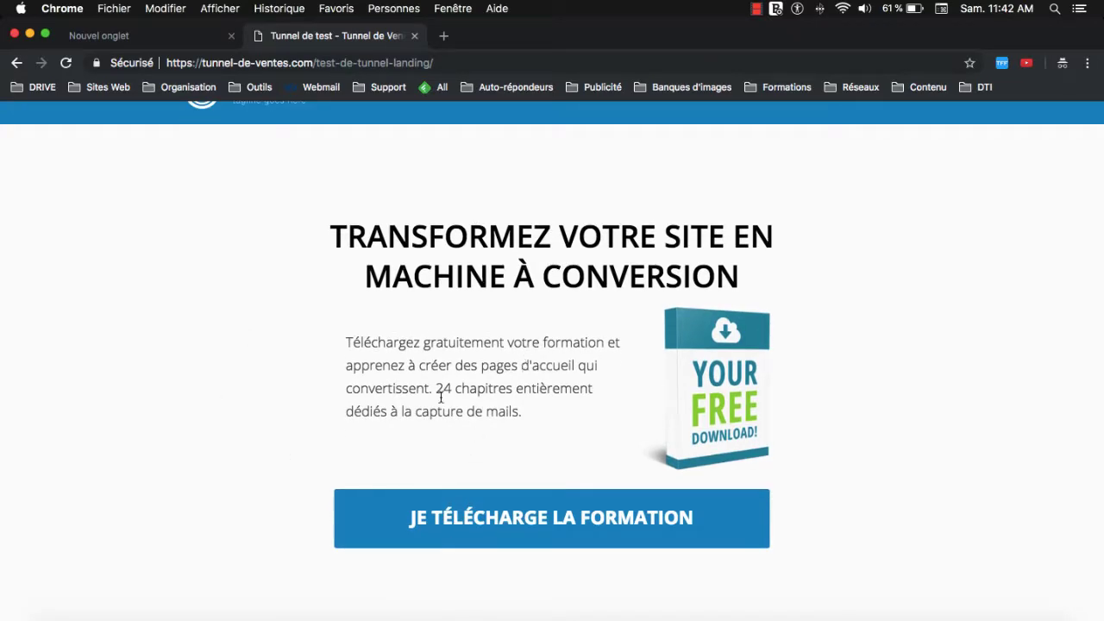
Open the 'Je télécharge la formation' popup, enter a first name and e-mail, and submit.
click(561, 534)
click(518, 365)
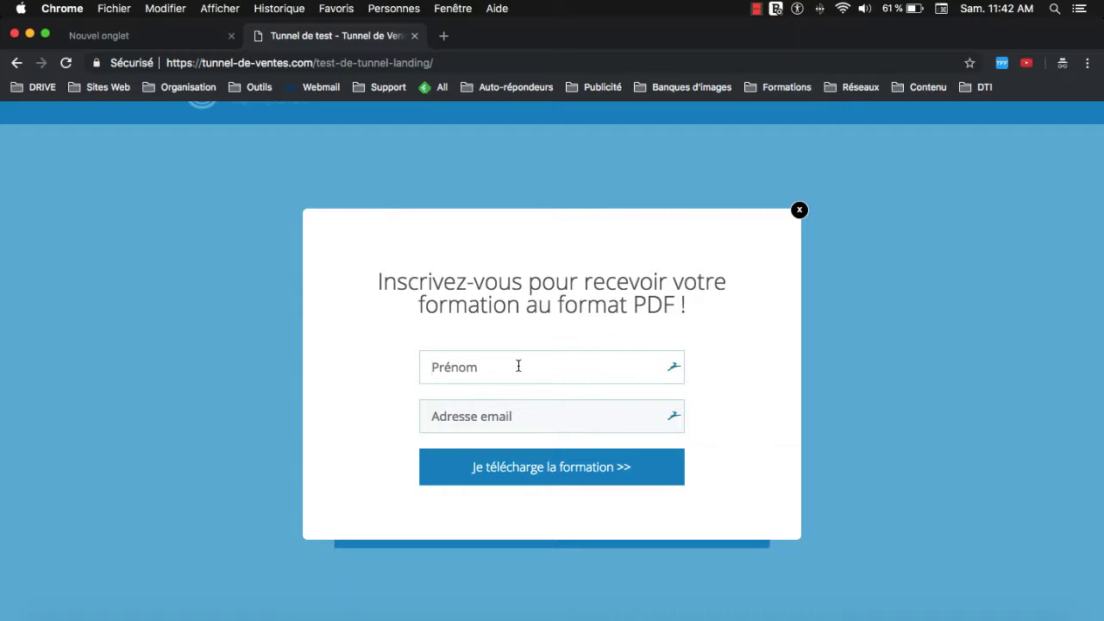
text(Marc)
key(Tab)
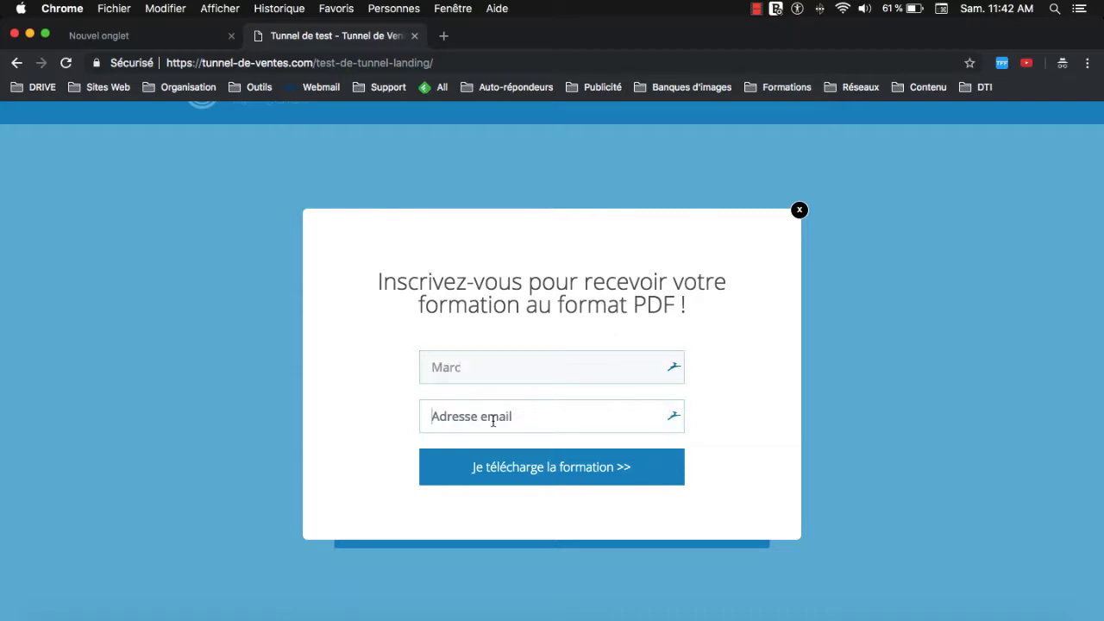
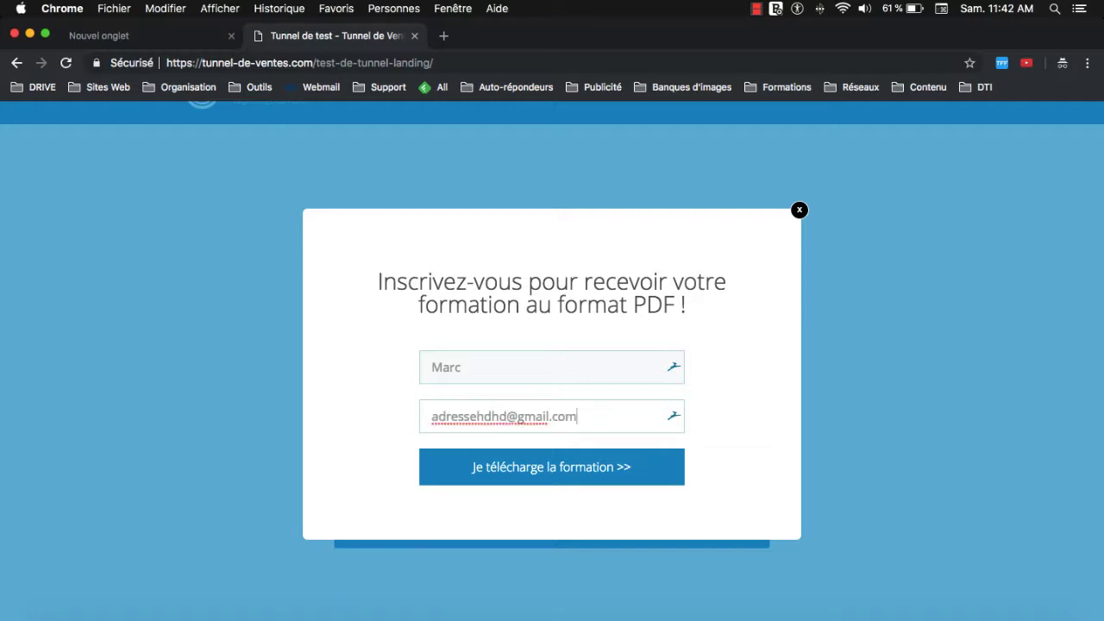
click(495, 468)
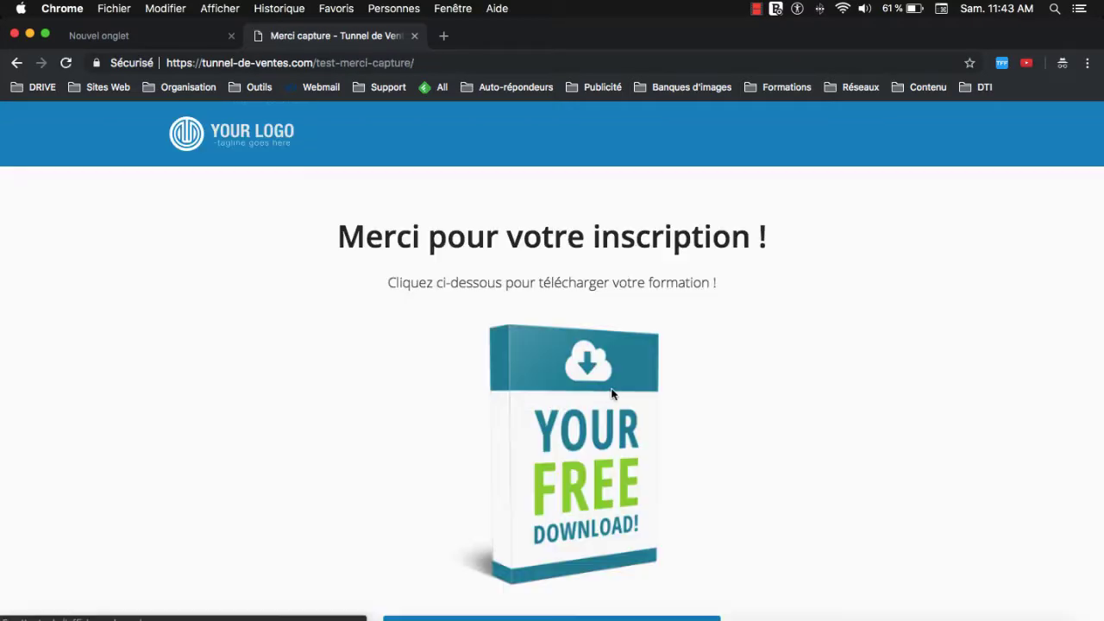
scroll(575, 332, down, 2)
scroll(417, 316, up, 2)
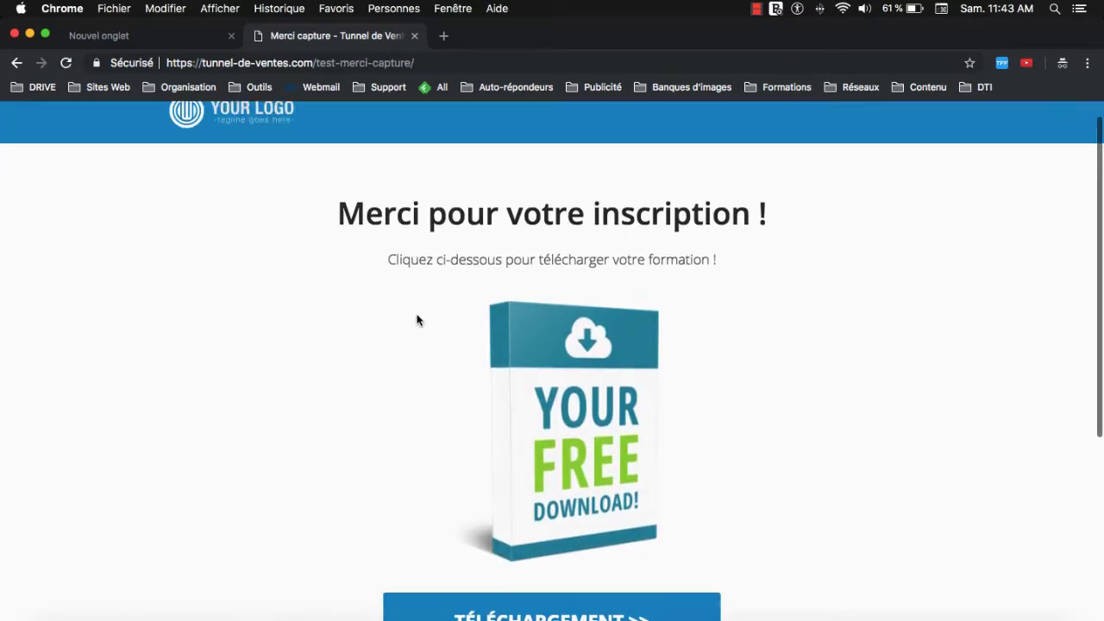
scroll(463, 351, down, 5)
scroll(456, 375, down, 2)
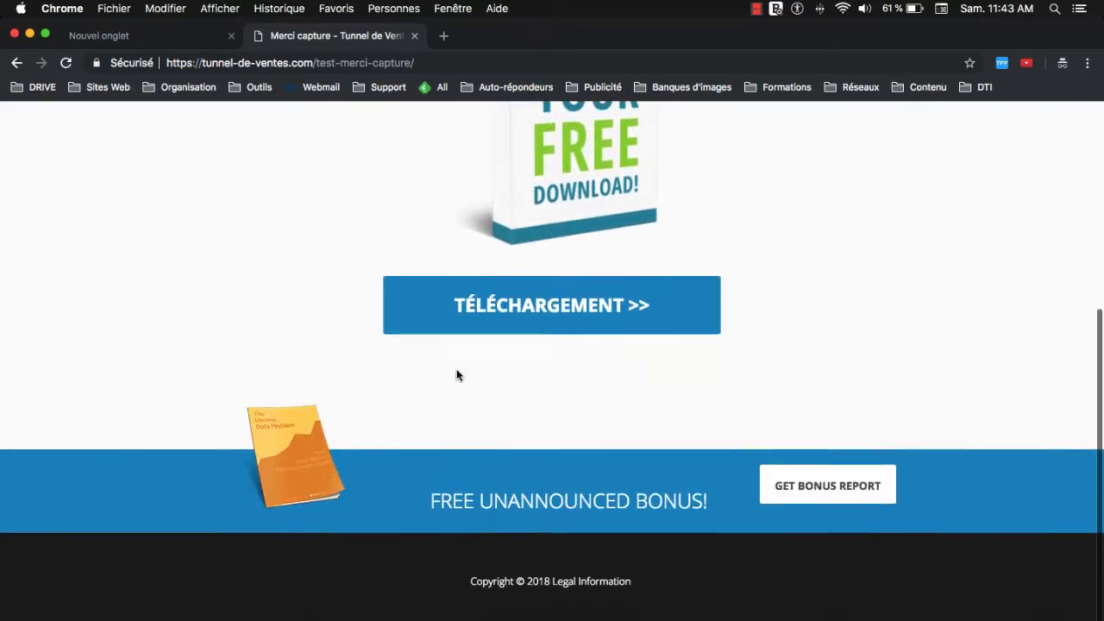
scroll(457, 375, up, 4)
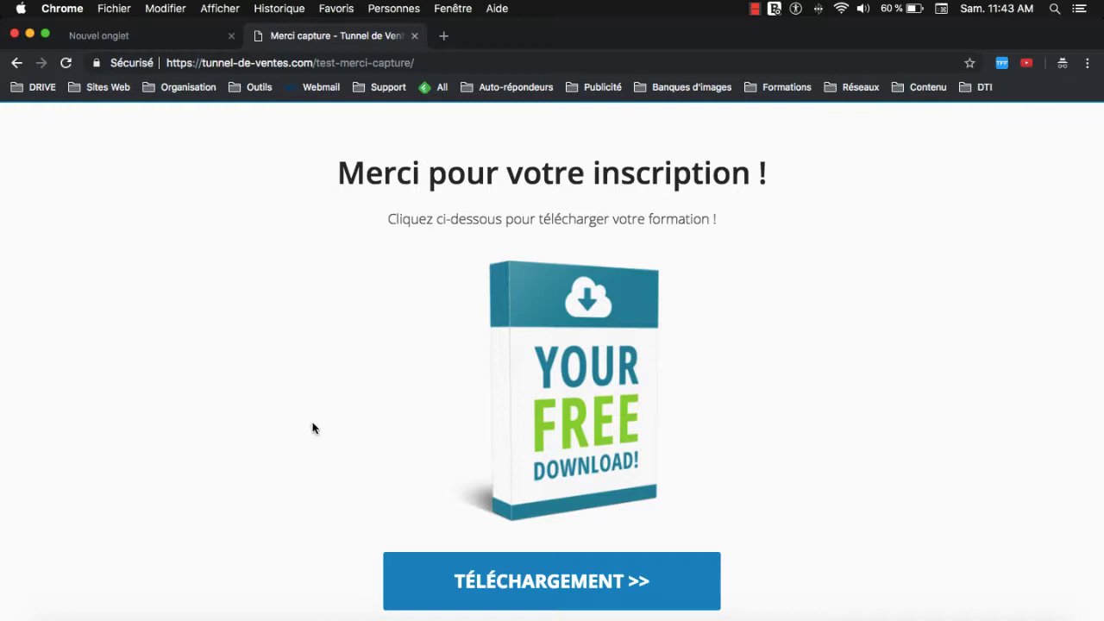
scroll(319, 413, down, 2)
scroll(328, 422, down, 1)
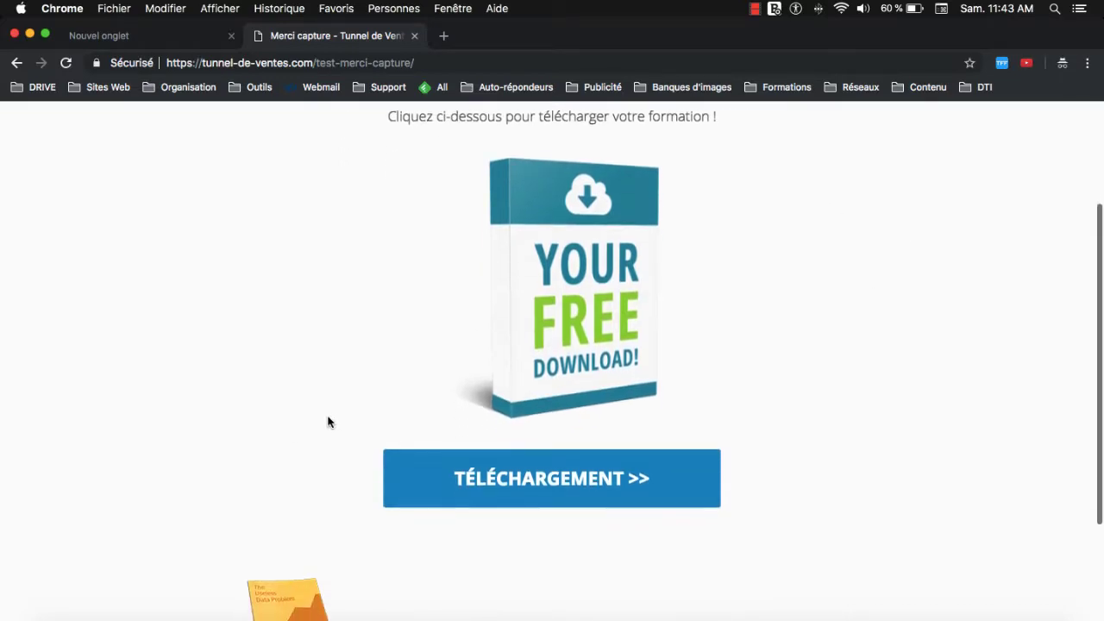
scroll(328, 421, up, 2)
scroll(328, 422, up, 1)
scroll(328, 421, down, 1)
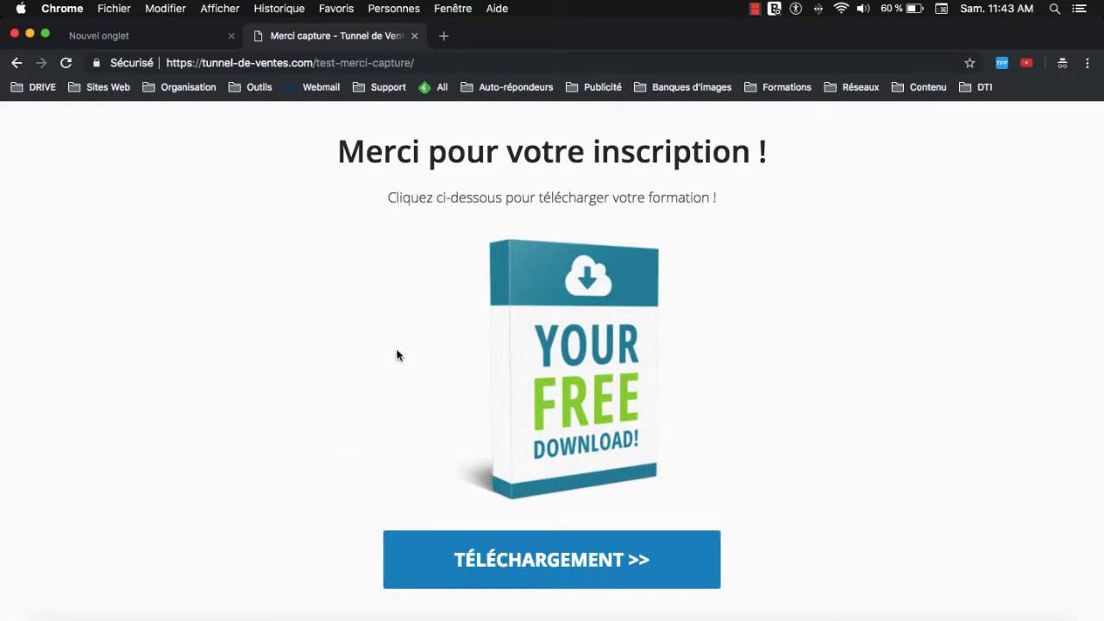
Close the thank-you page, load the Thrive Themes website and scroll down to its pricing.
click(414, 36)
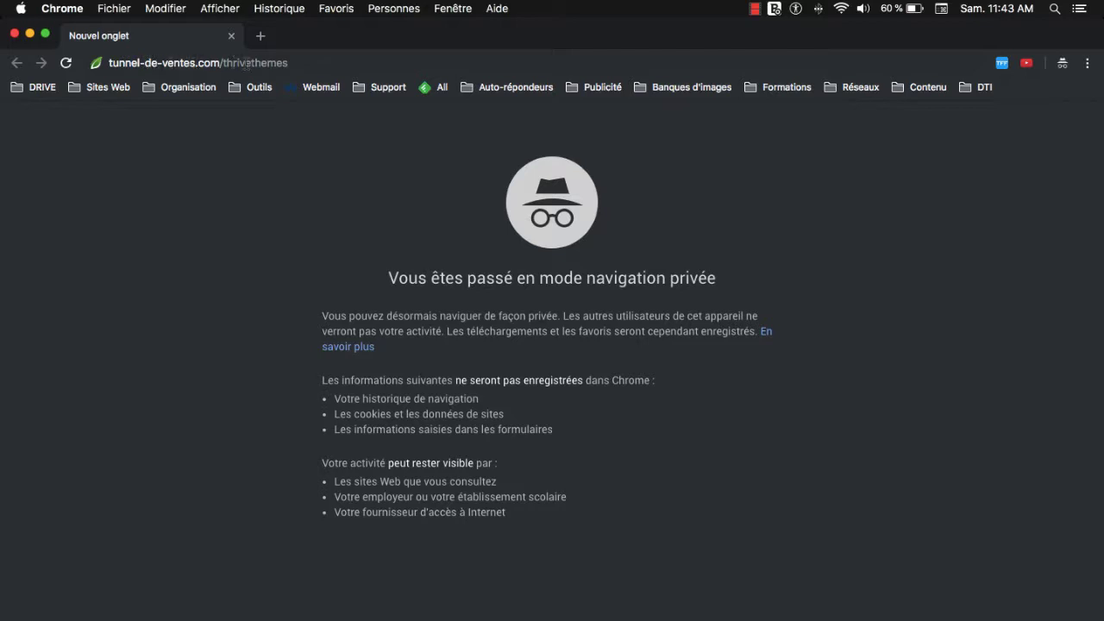
click(309, 63)
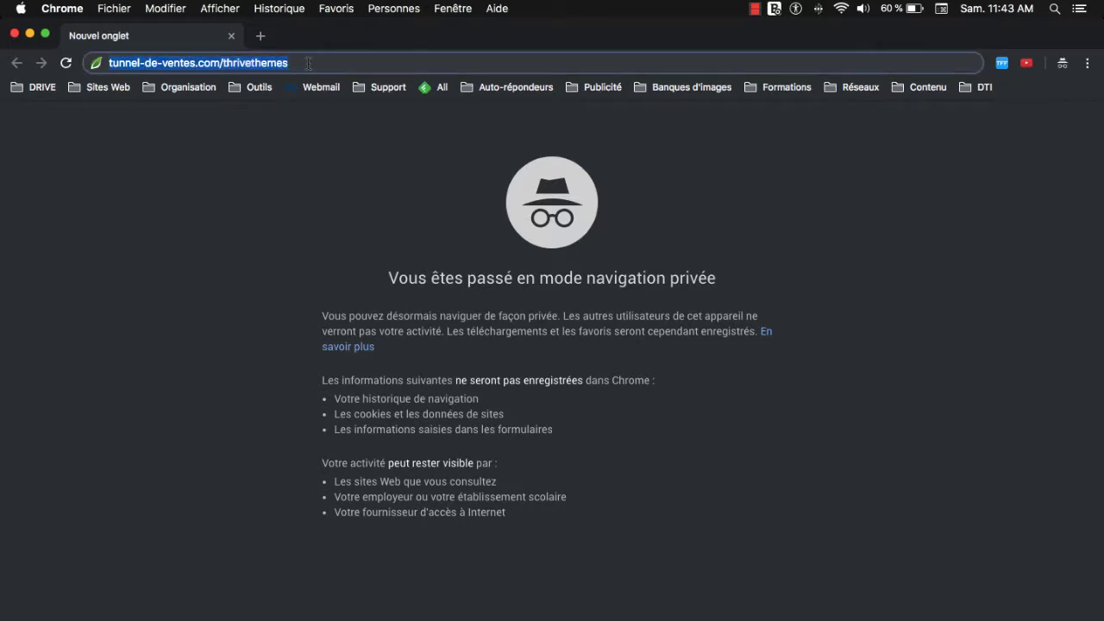
key(Return)
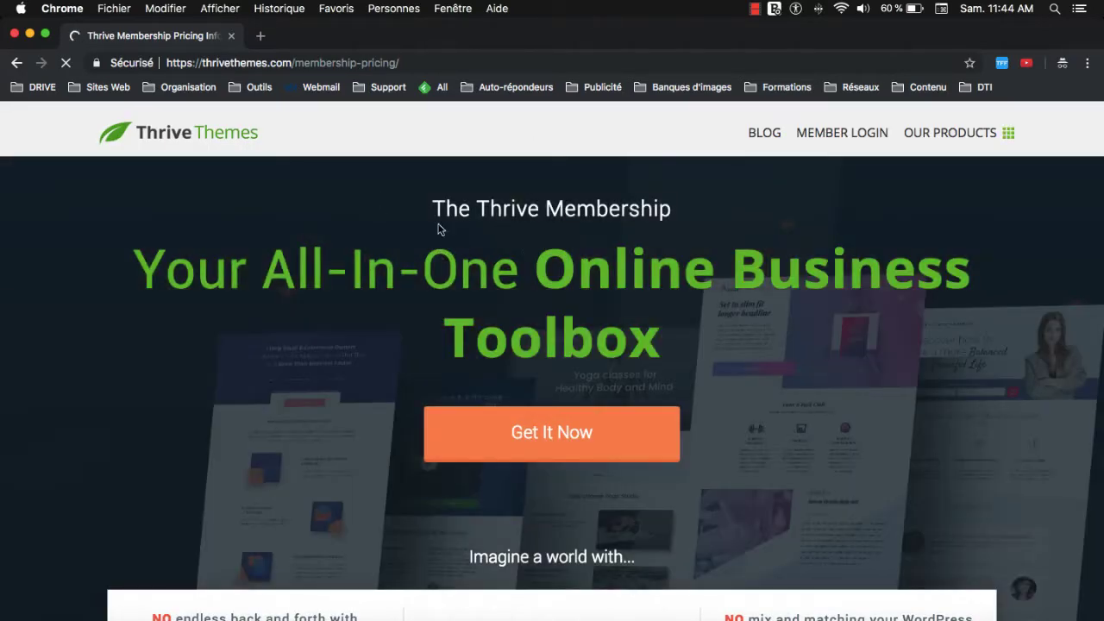
scroll(395, 305, down, 5)
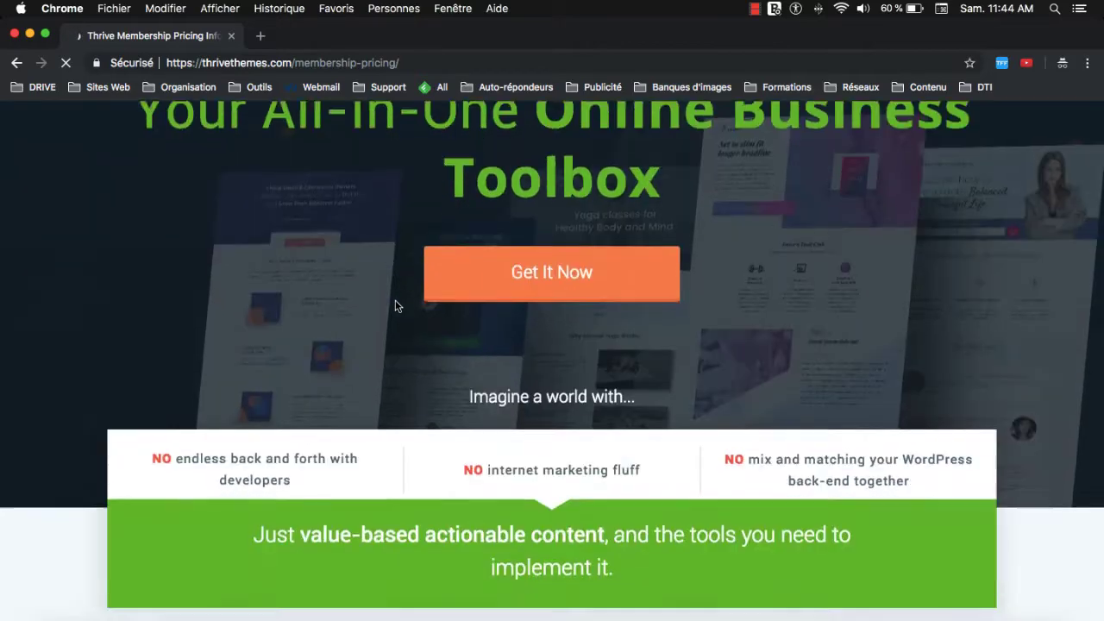
scroll(395, 305, down, 12)
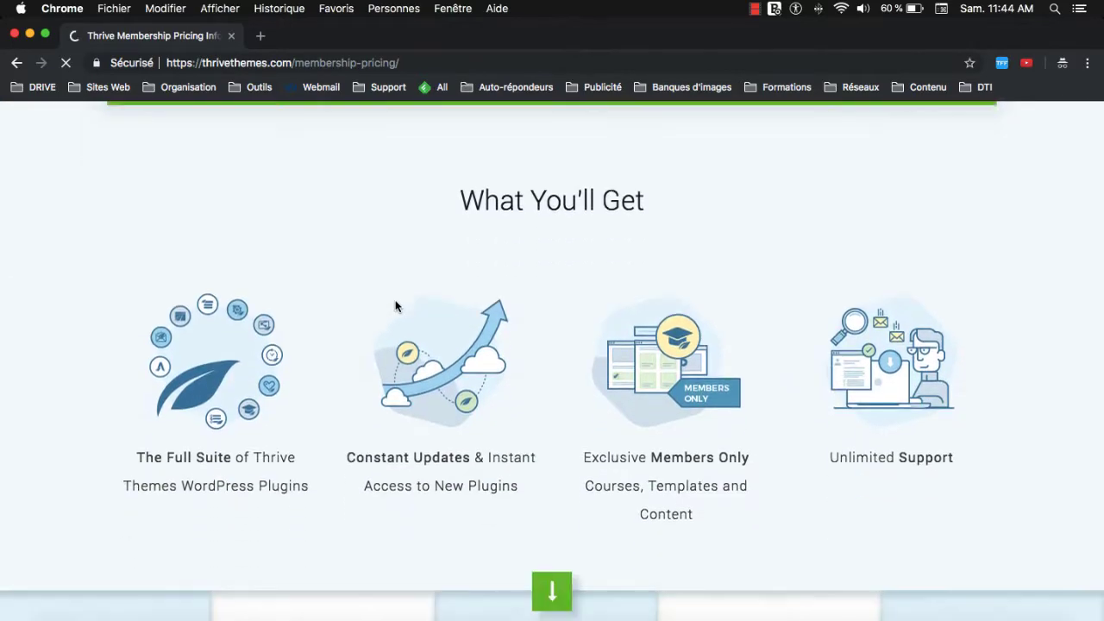
scroll(395, 305, down, 20)
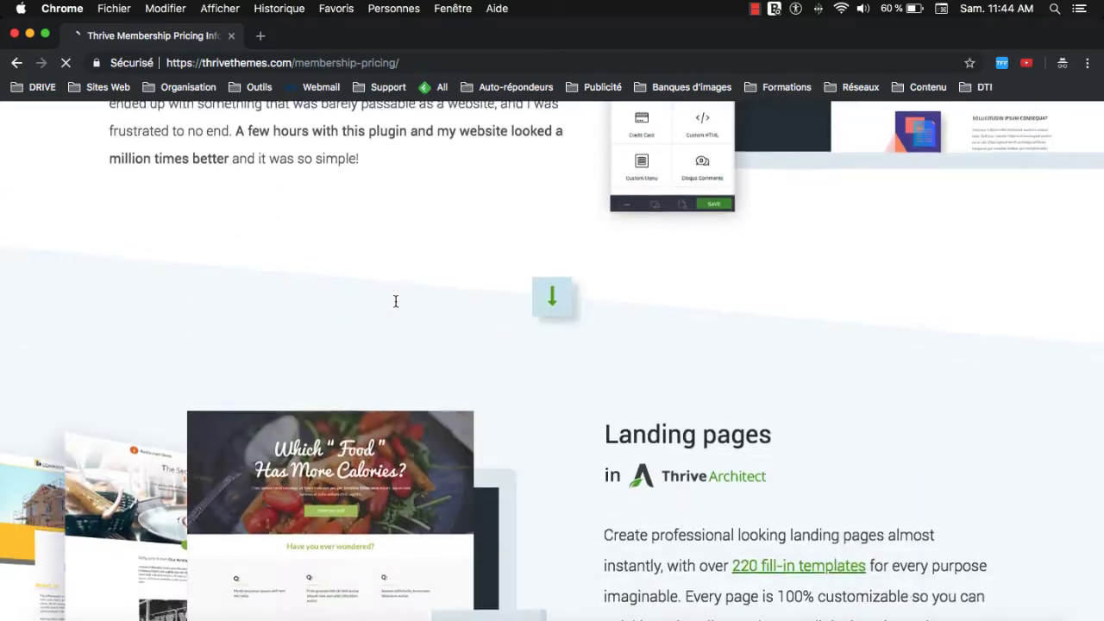
scroll(395, 306, down, 20)
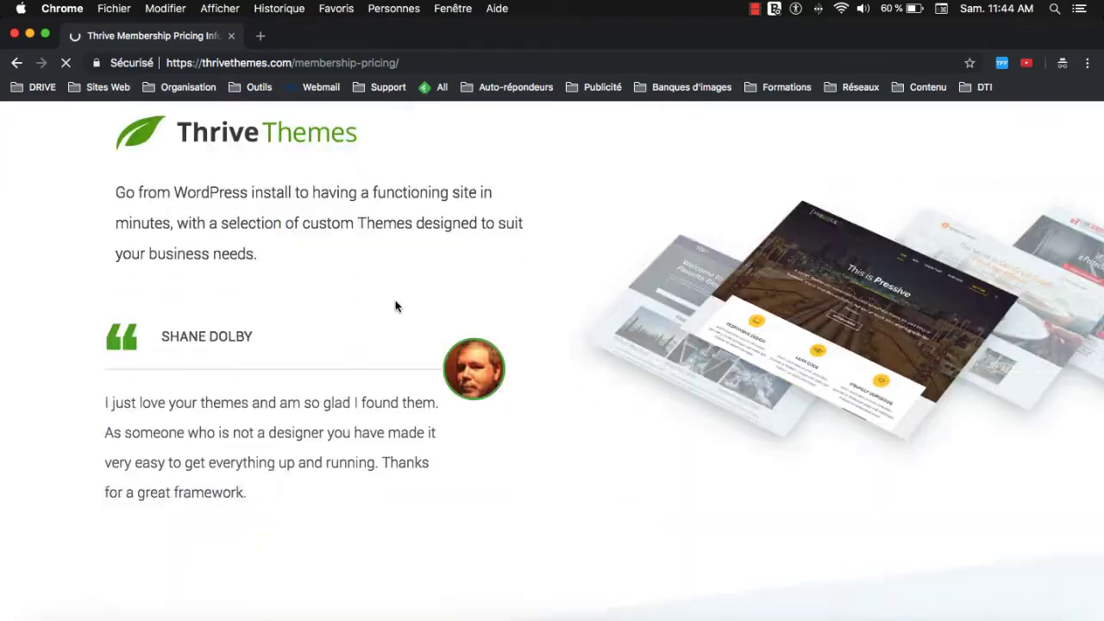
scroll(395, 304, down, 20)
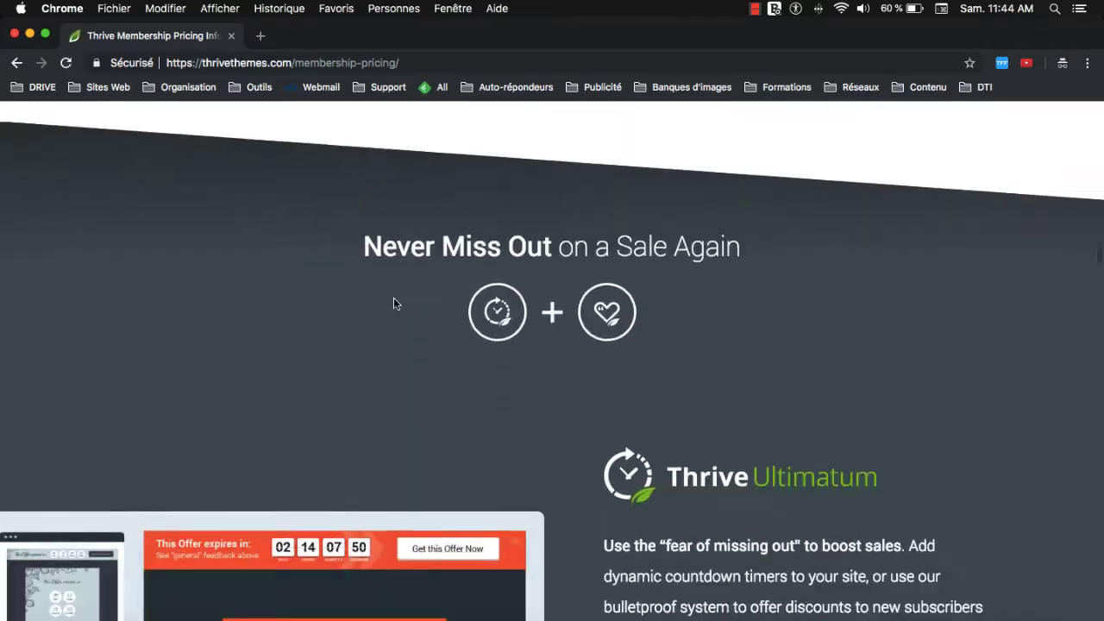
scroll(393, 302, down, 20)
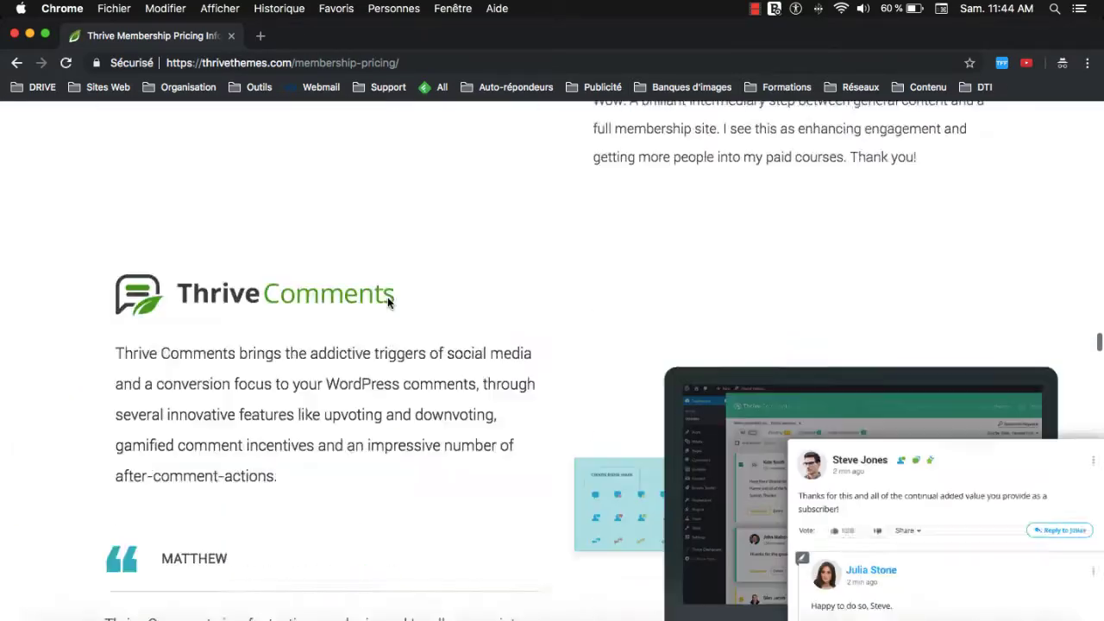
scroll(387, 300, down, 20)
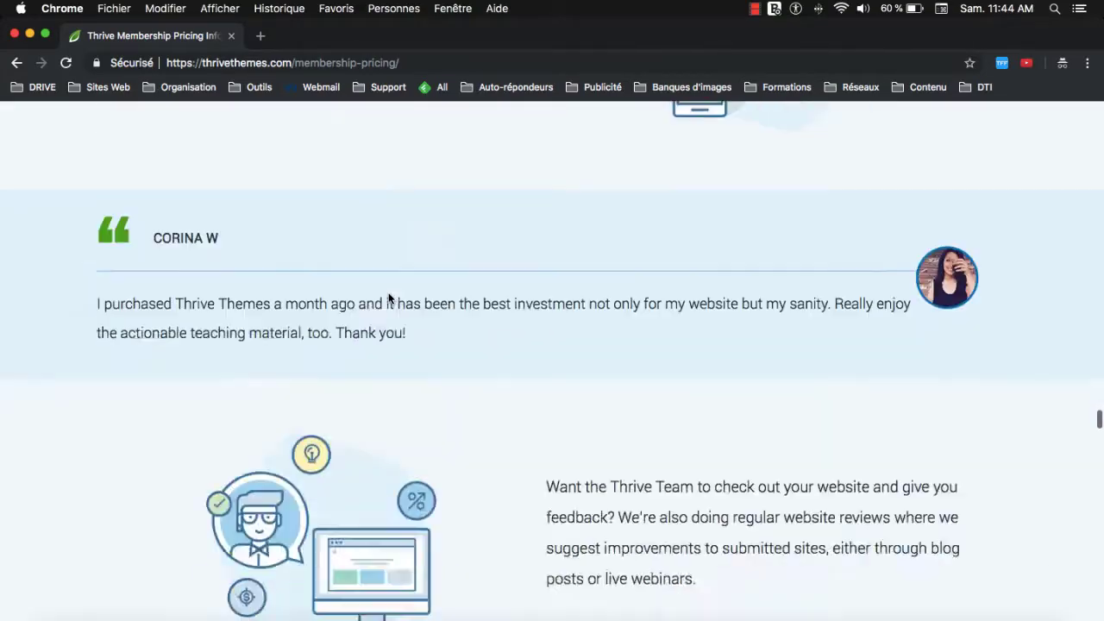
scroll(389, 300, down, 15)
scroll(387, 302, up, 15)
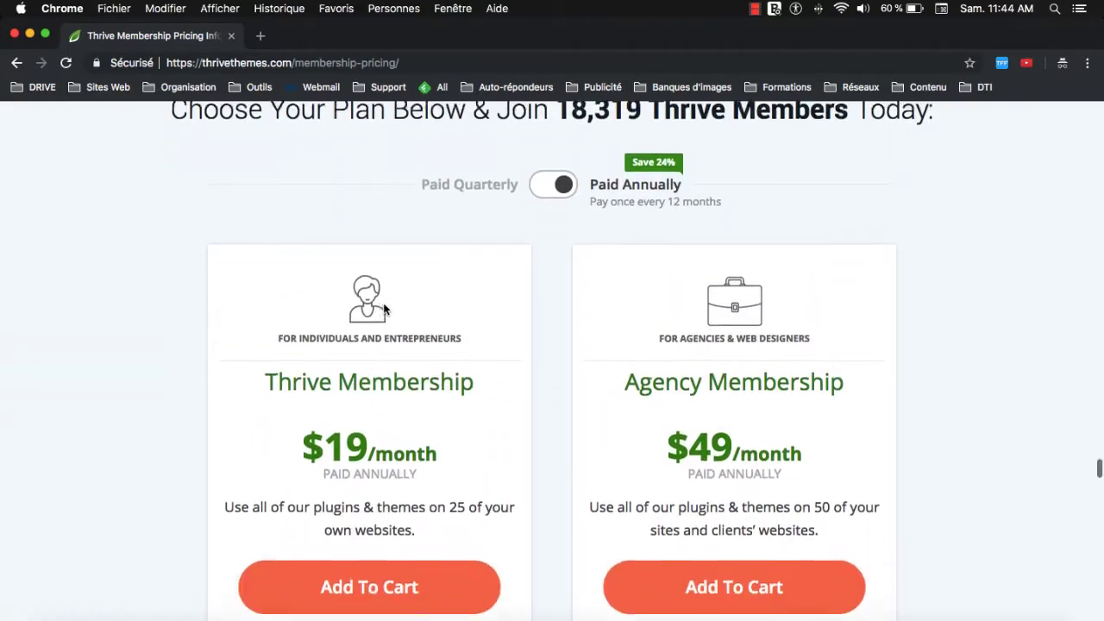
scroll(458, 233, down, 1)
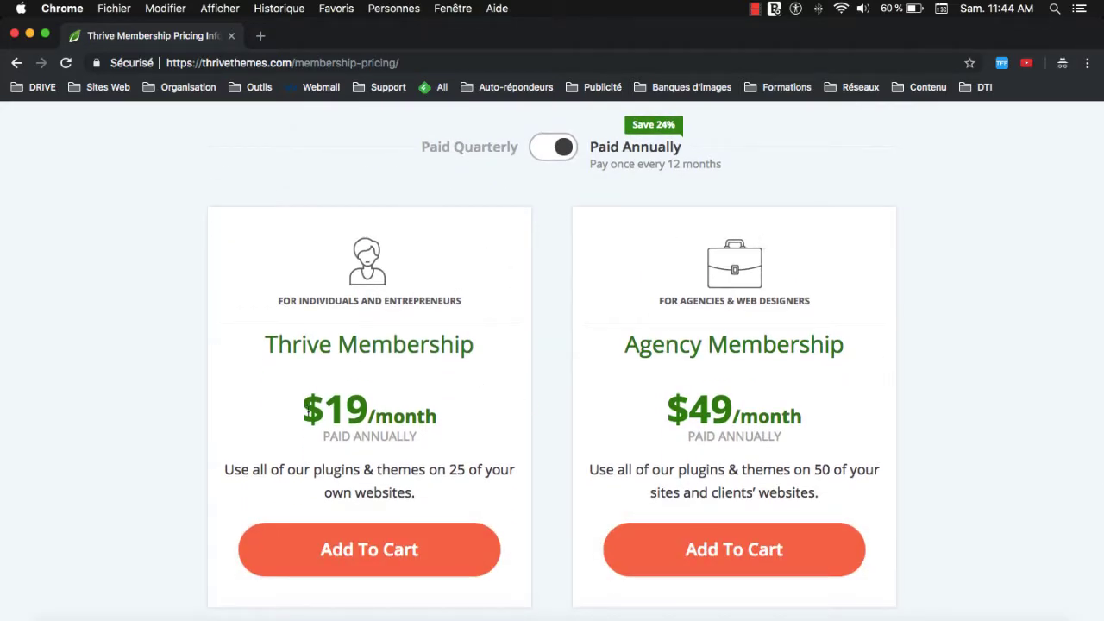
Compare the $19 annual Thrive Membership price with the $30 quarterly price.
drag(331, 410, 369, 416)
scroll(370, 417, up, 1)
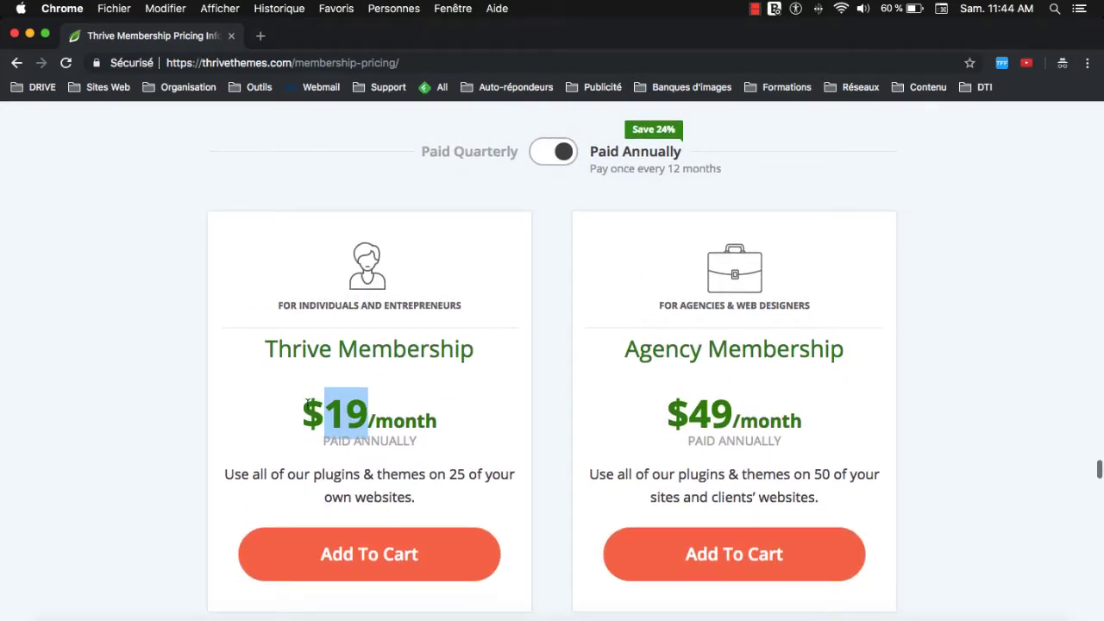
click(370, 419)
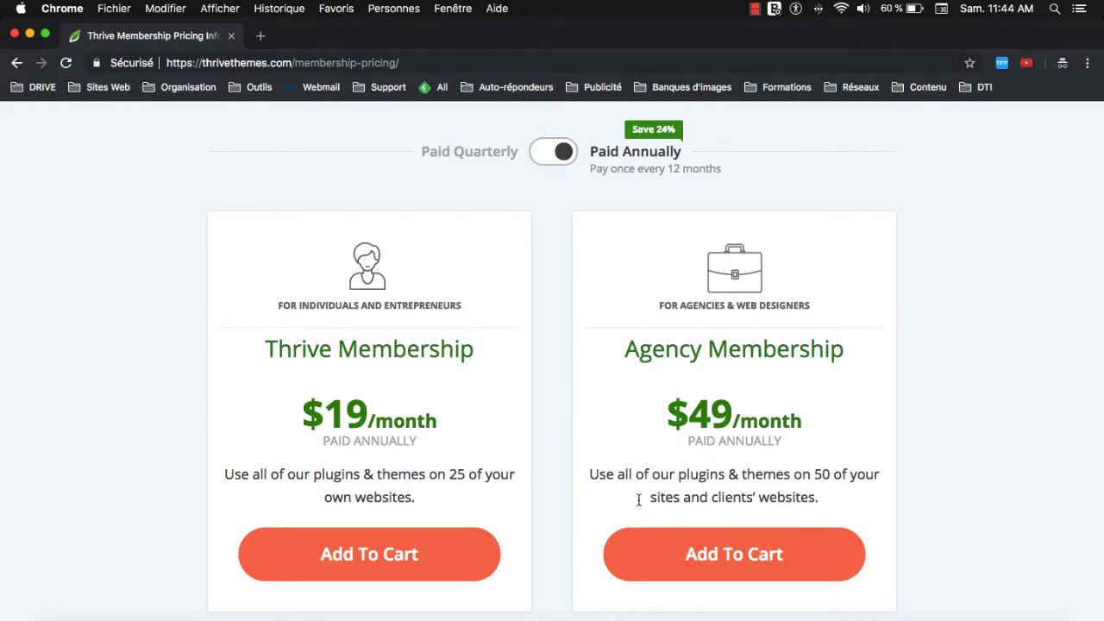
click(540, 169)
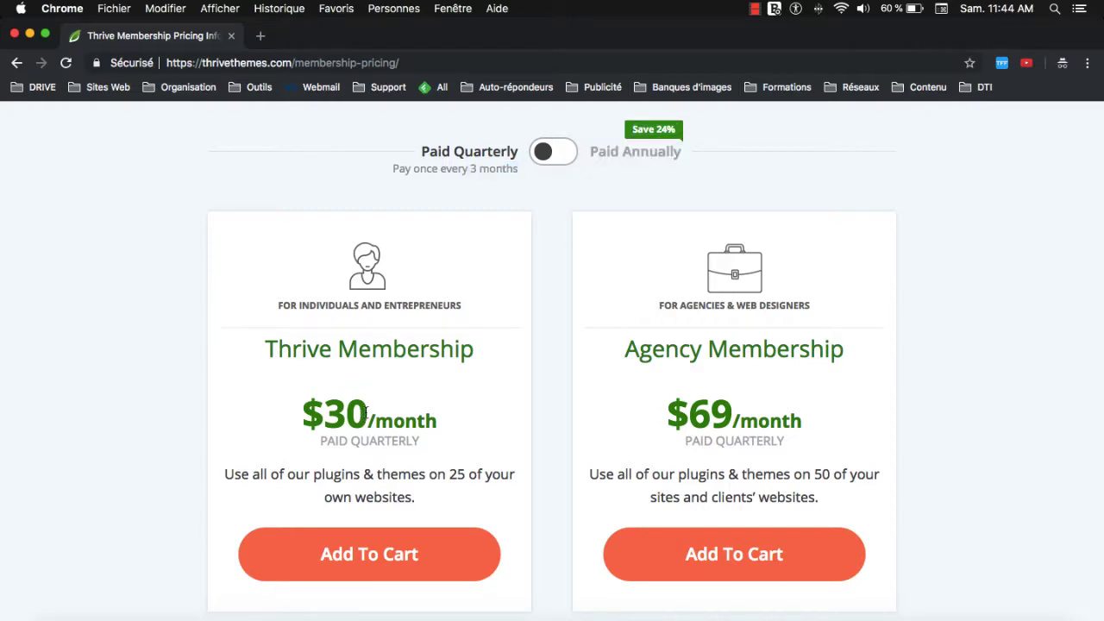
drag(366, 412, 324, 412)
click(334, 404)
Return to annual billing, paid once every 12 months, and add Thrive Membership to the cart.
click(548, 157)
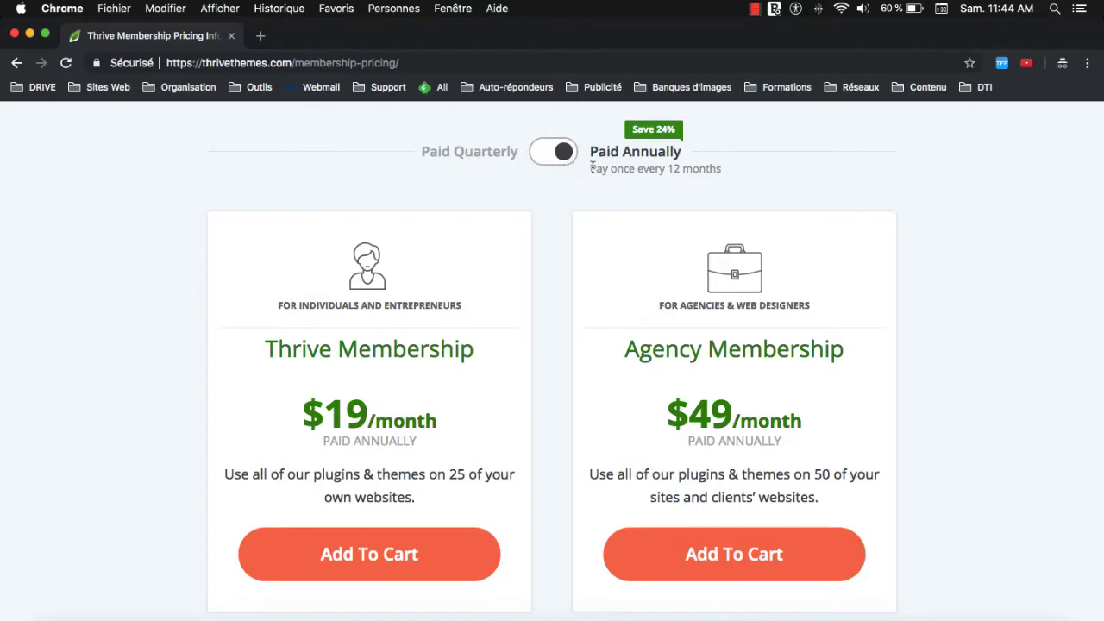
drag(592, 168, 719, 169)
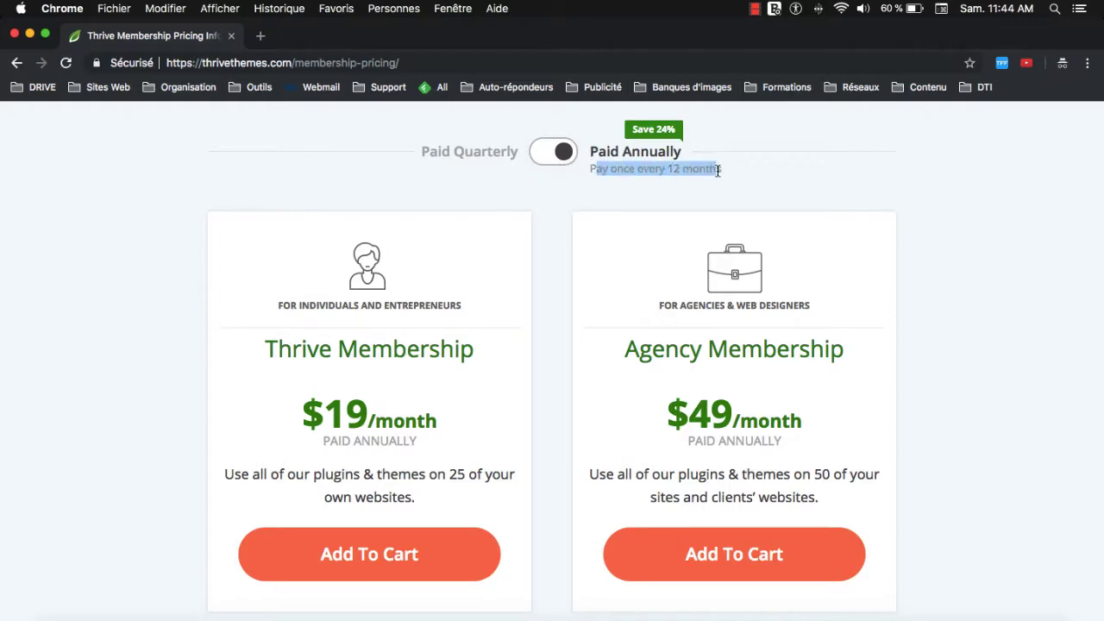
click(606, 166)
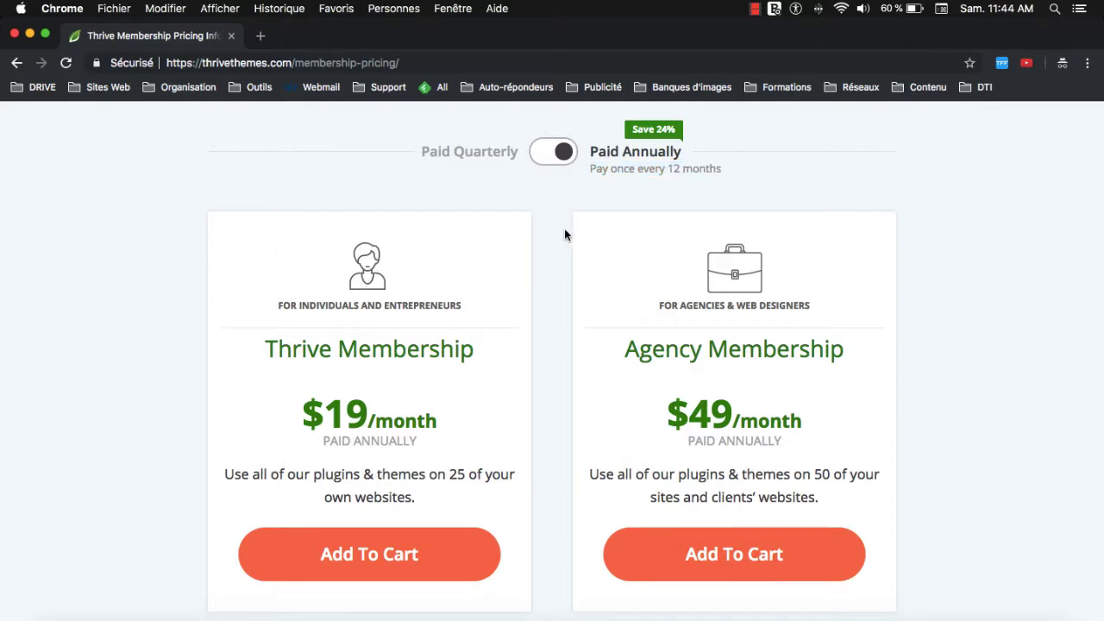
scroll(462, 333, down, 2)
scroll(554, 254, up, 2)
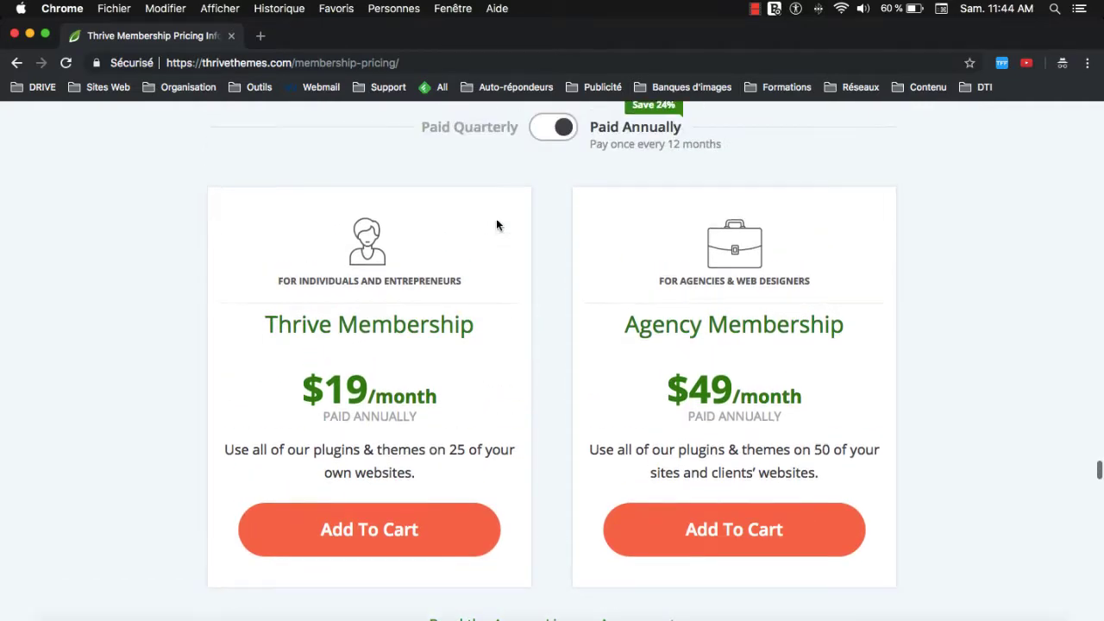
click(353, 531)
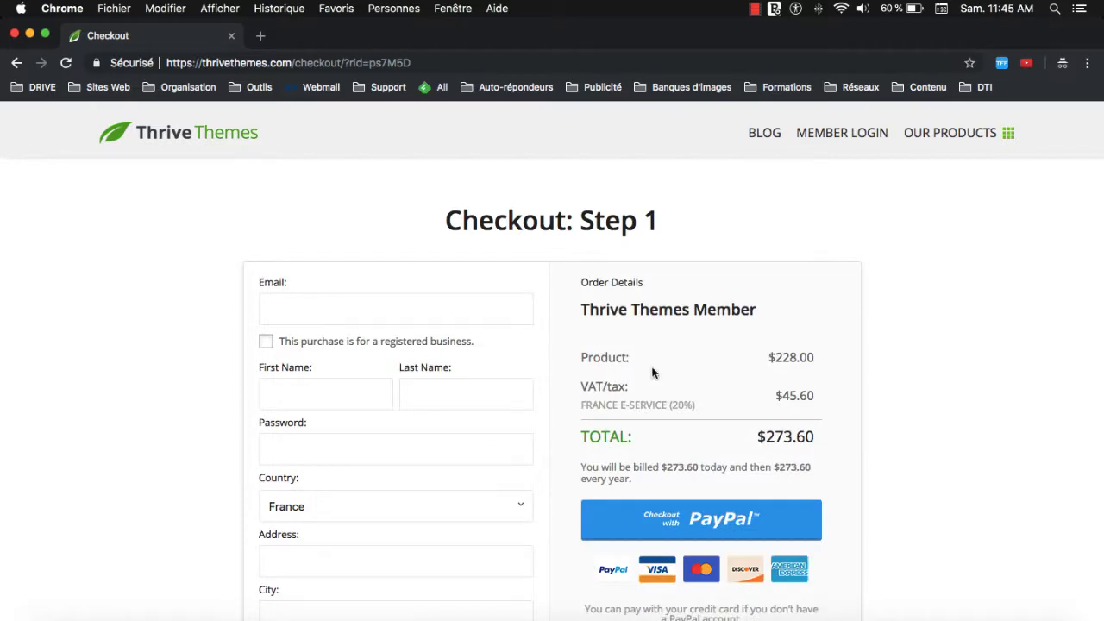
Review the checkout's Order Details, highlighting the $273.60 total several times.
drag(765, 438, 820, 438)
click(817, 440)
drag(766, 437, 836, 443)
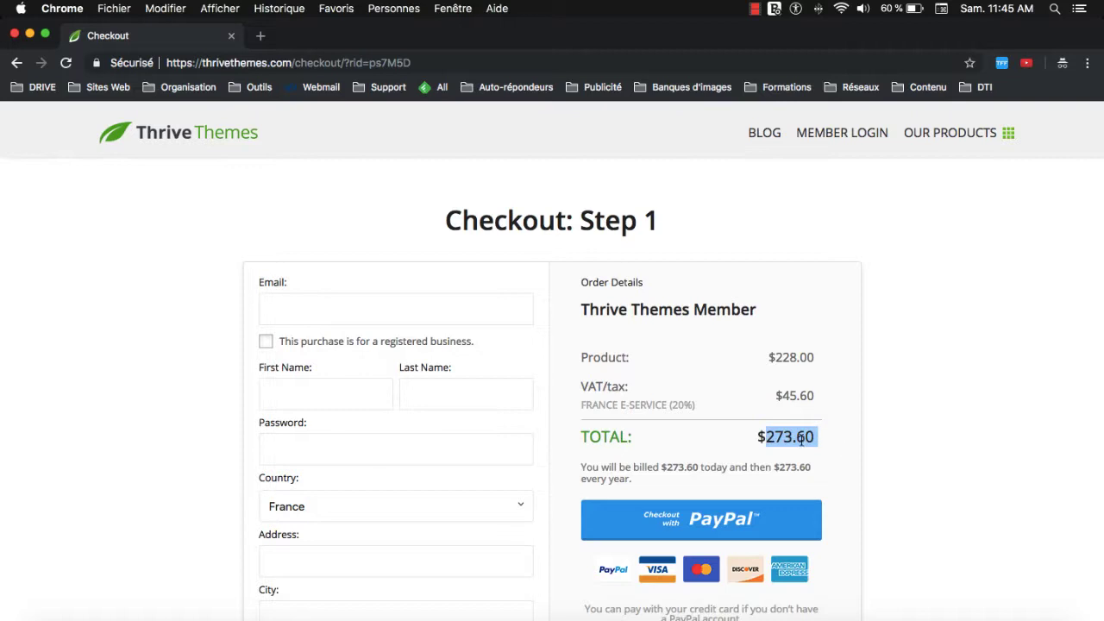
click(815, 435)
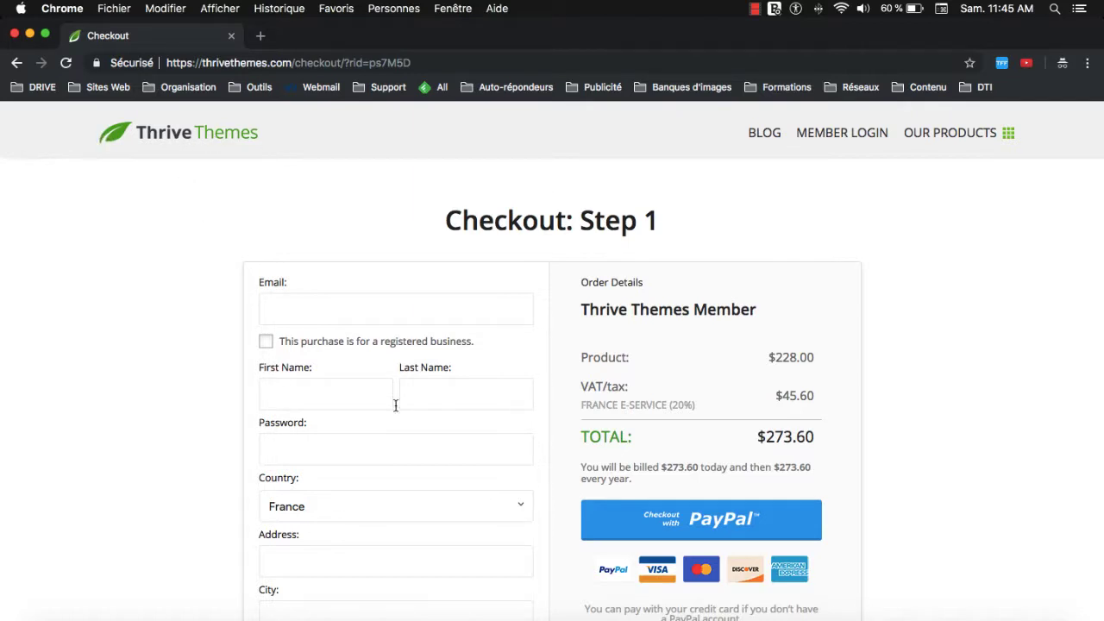
click(404, 452)
drag(766, 438, 814, 440)
click(762, 436)
click(717, 442)
scroll(491, 404, down, 5)
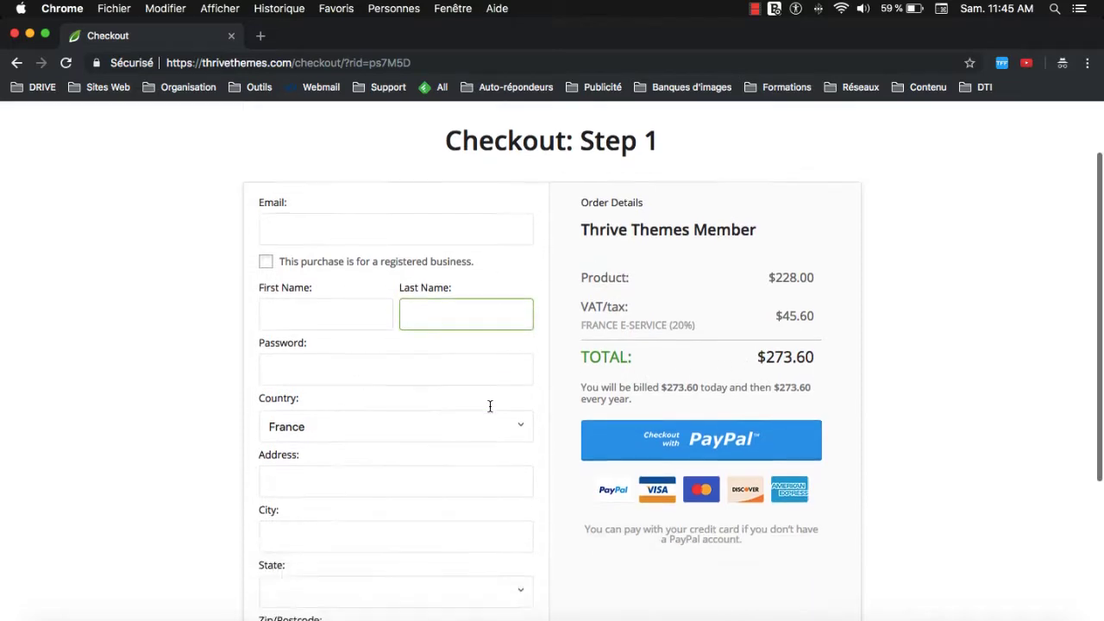
scroll(564, 391, up, 4)
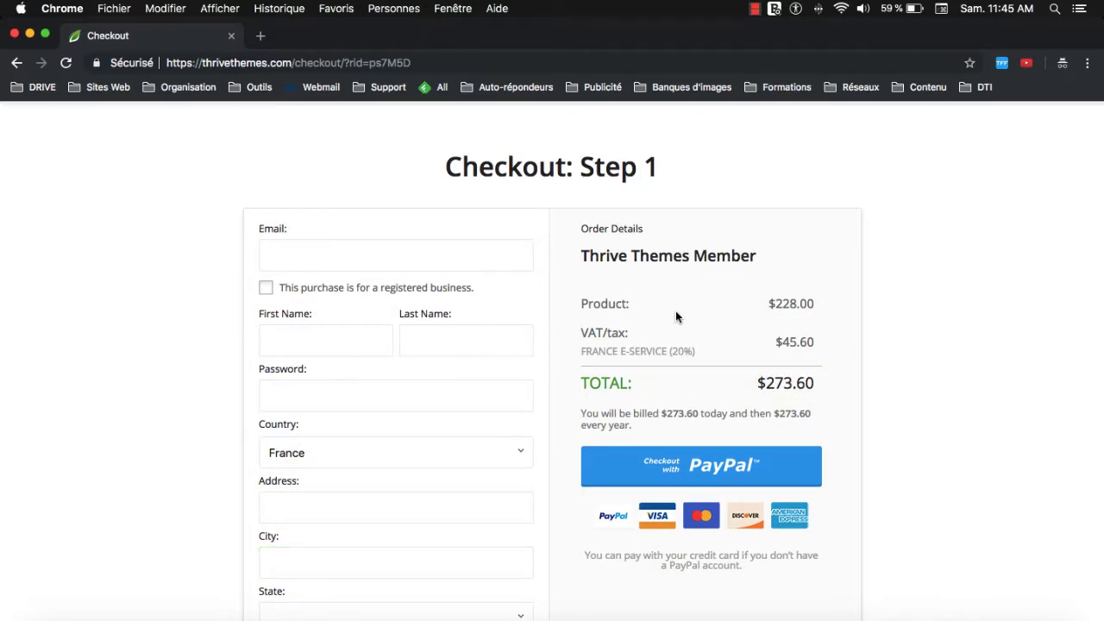
drag(765, 385, 821, 391)
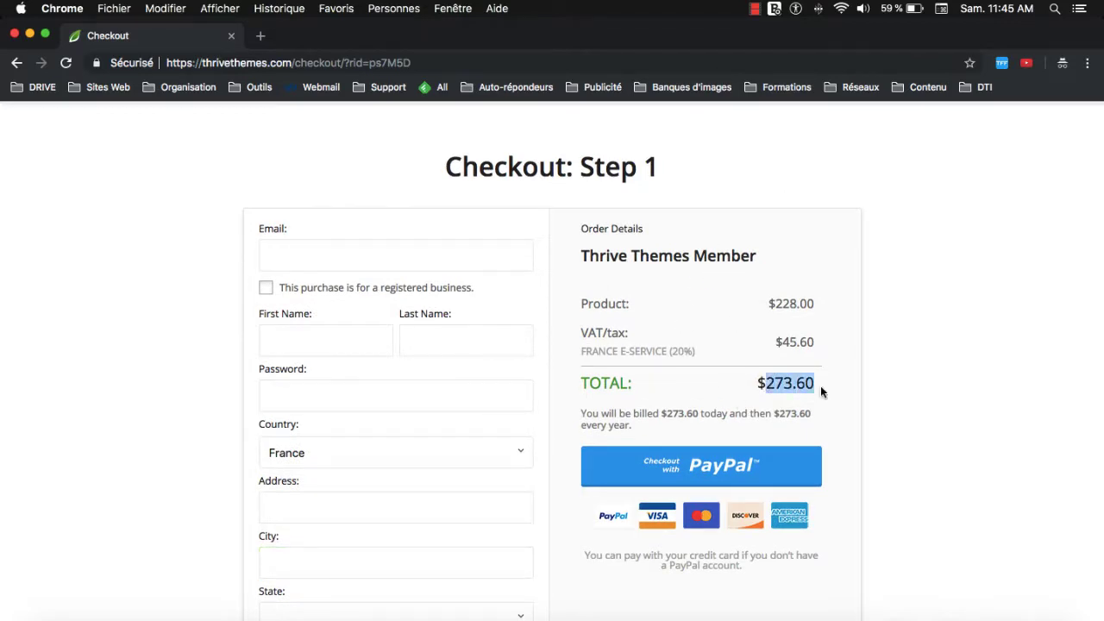
click(766, 386)
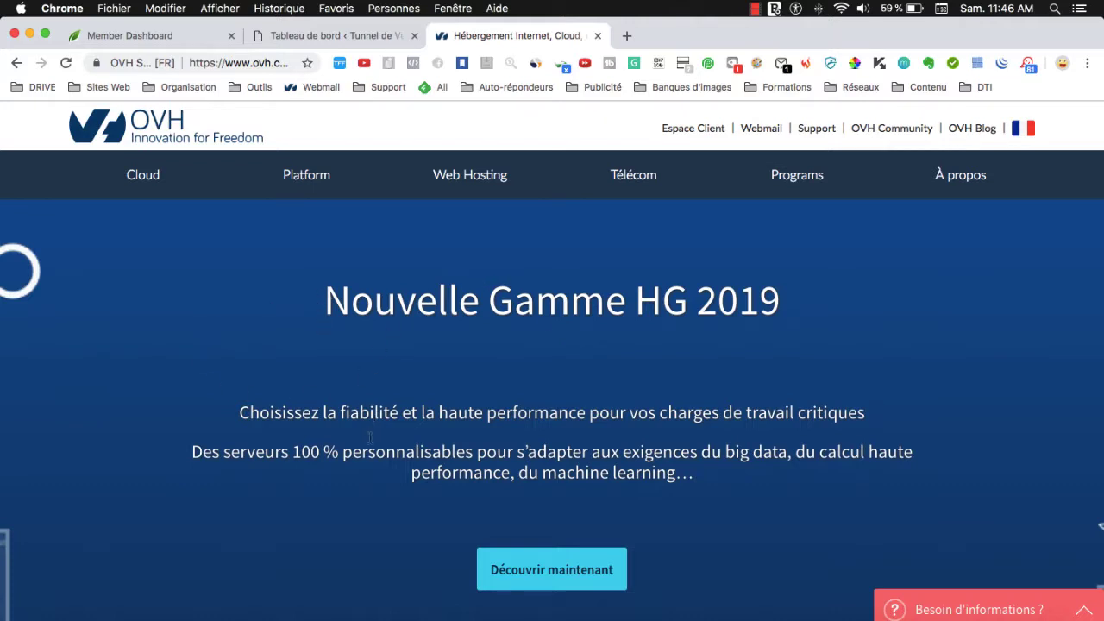
From the OVH home page, open the Web Hosting menu and choose Noms de domaine.
scroll(370, 440, down, 1)
scroll(370, 440, up, 1)
click(496, 171)
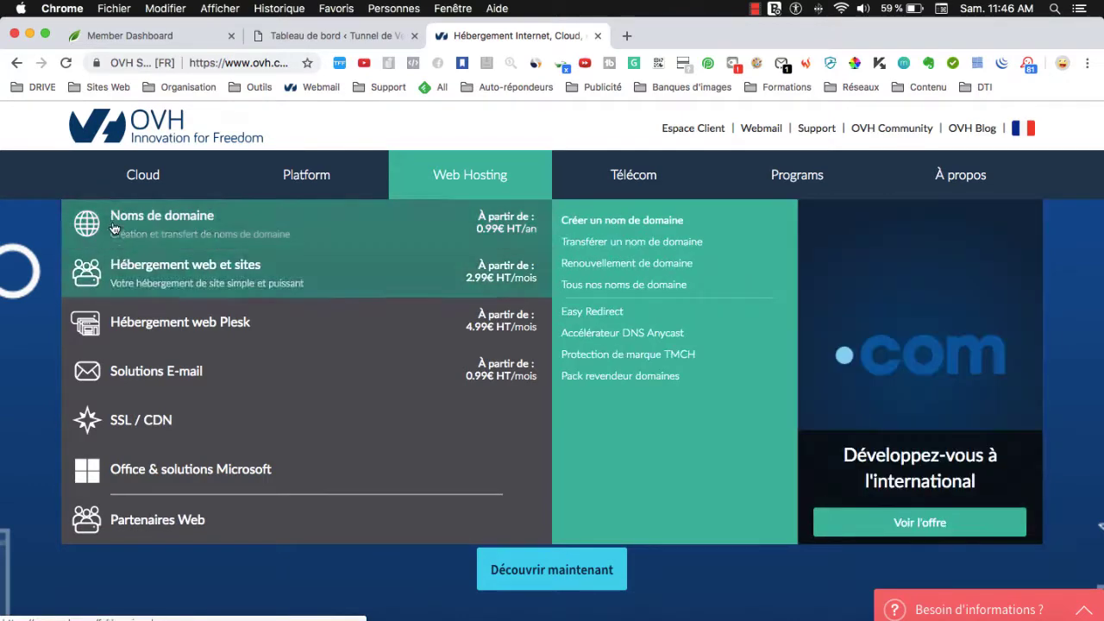
click(242, 269)
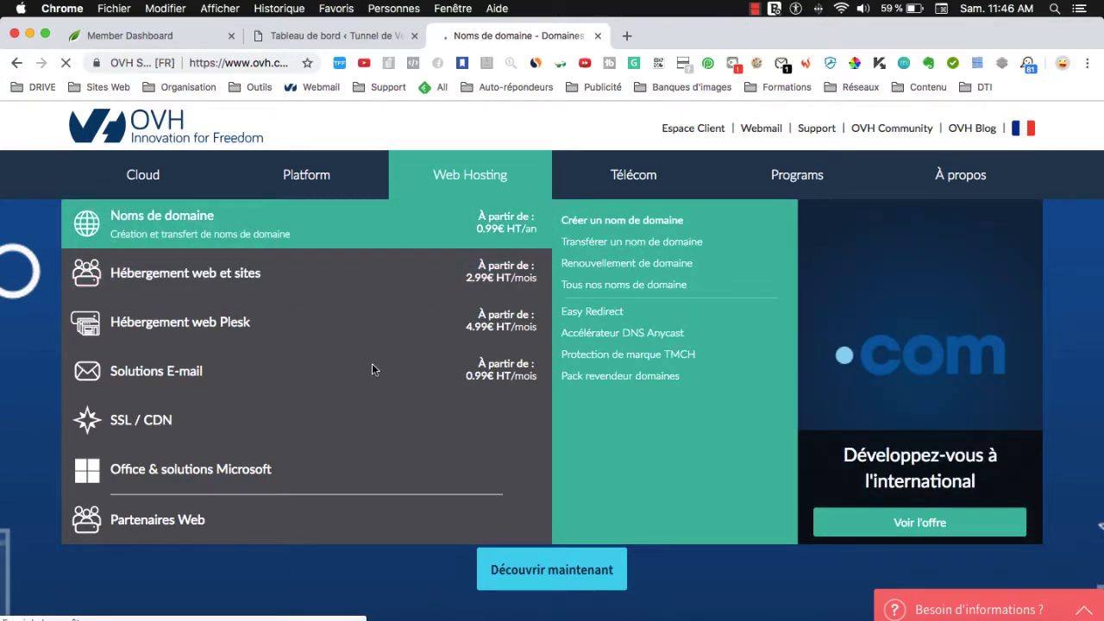
Search for monsupertunneldeventes.com and order it, finding it available at 7,99 €.
scroll(376, 383, down, 3)
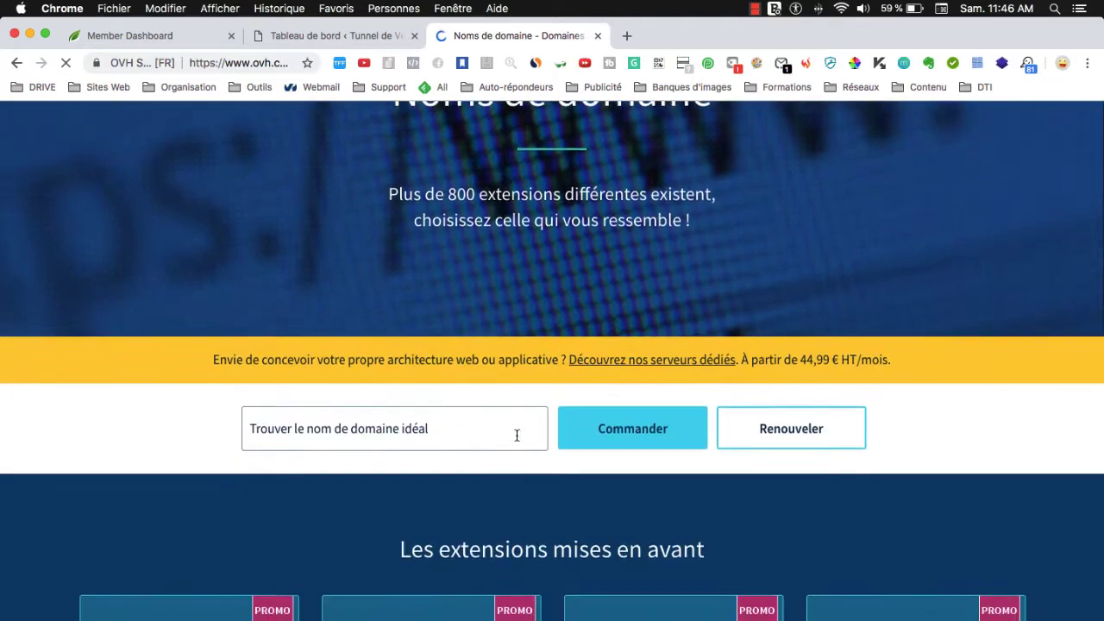
click(353, 425)
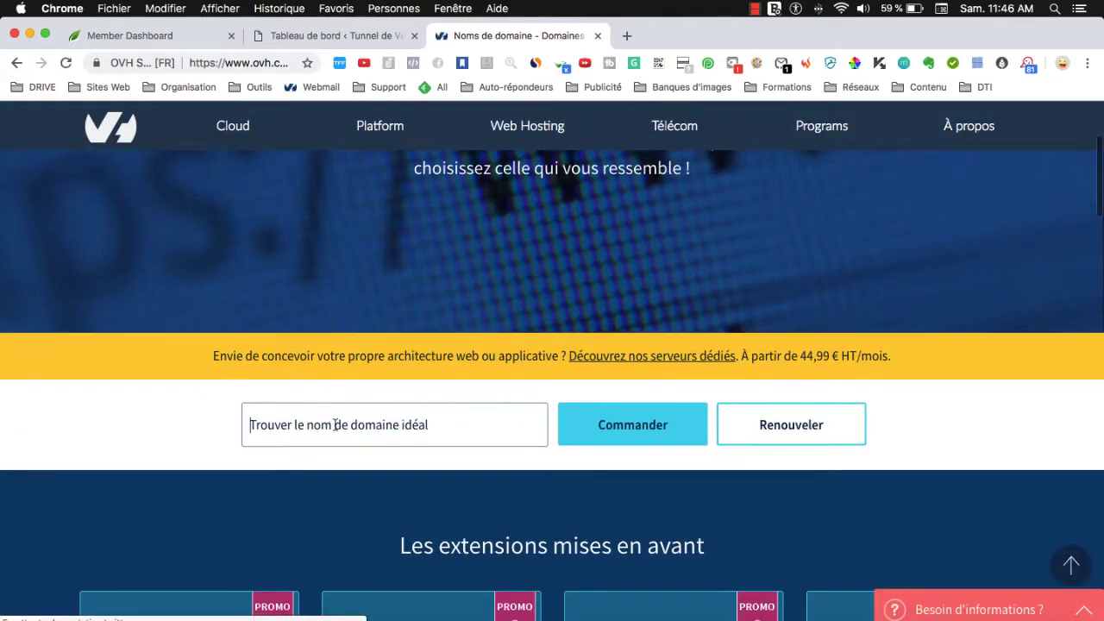
text(monsu)
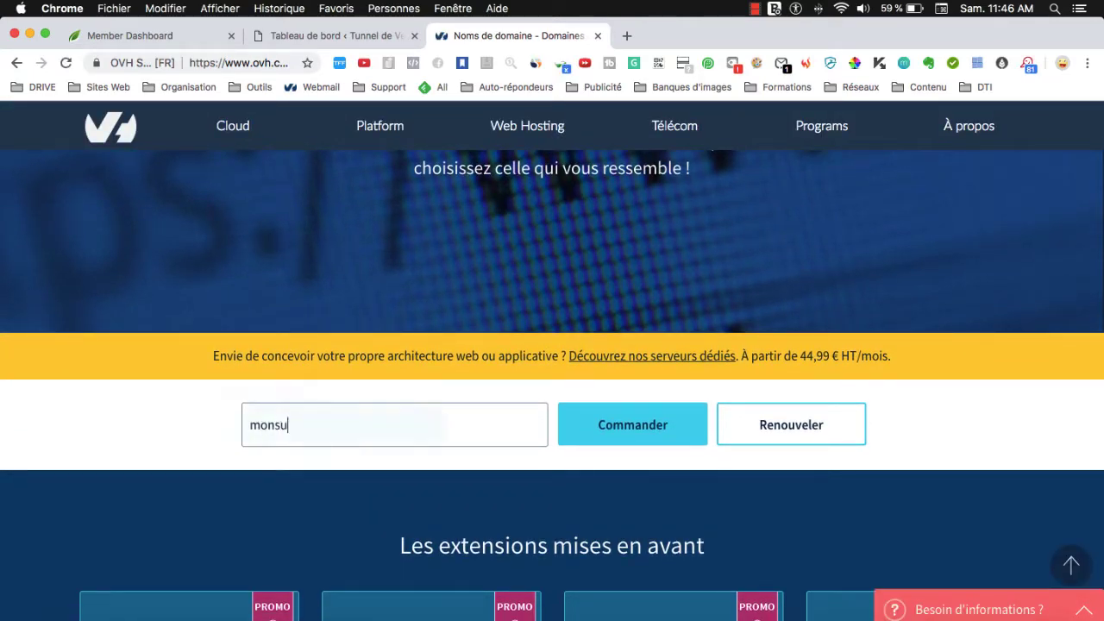
text(pertunneldev)
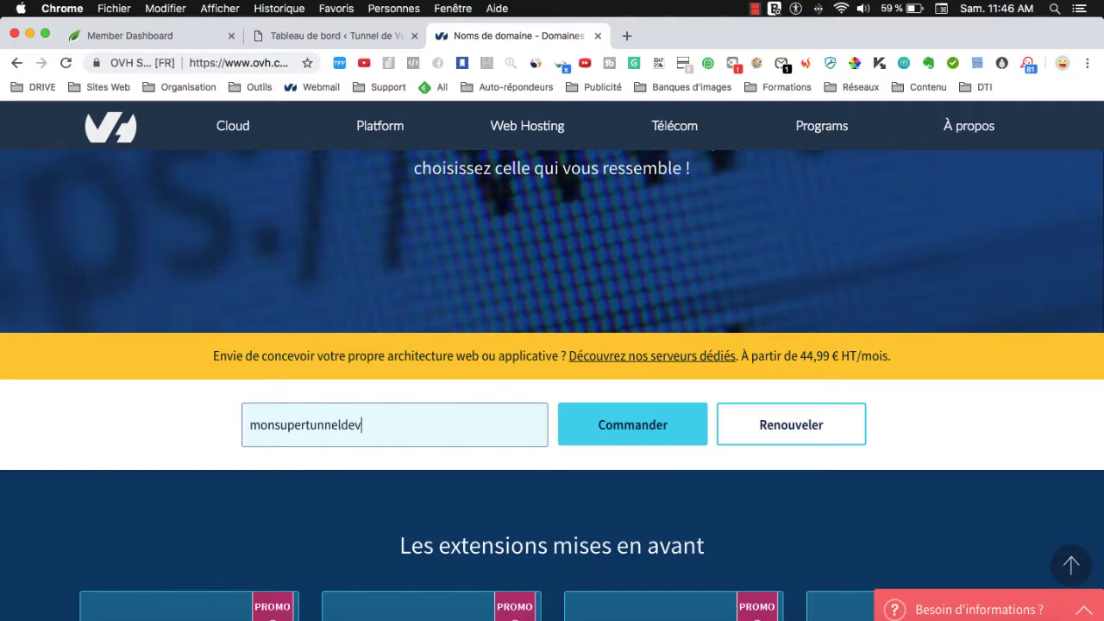
text(entes.com)
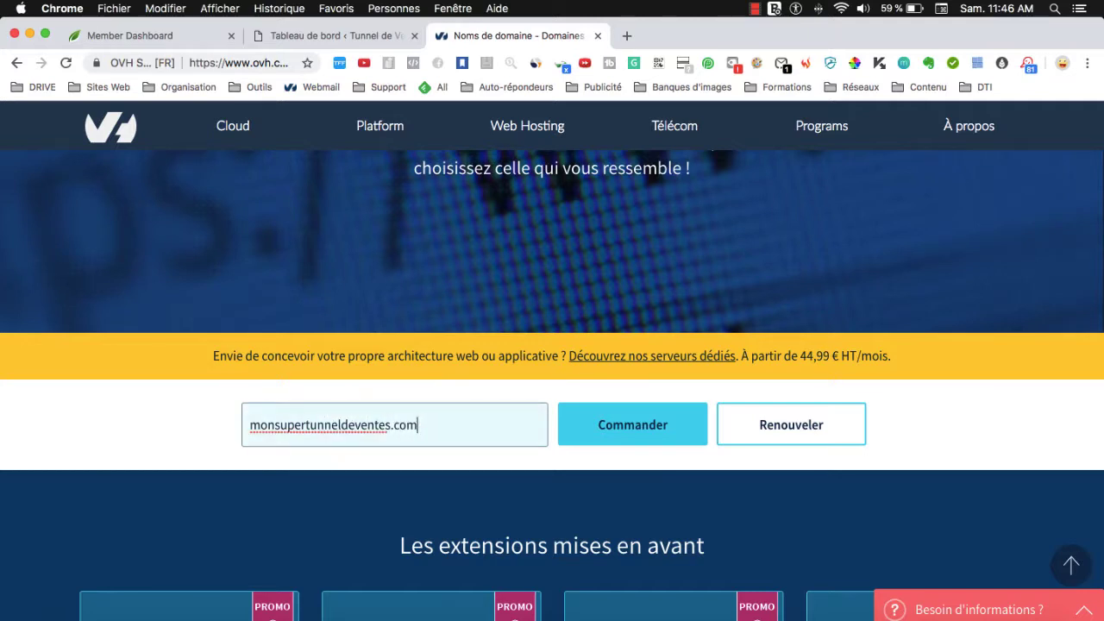
scroll(552, 361, down, 1)
click(615, 423)
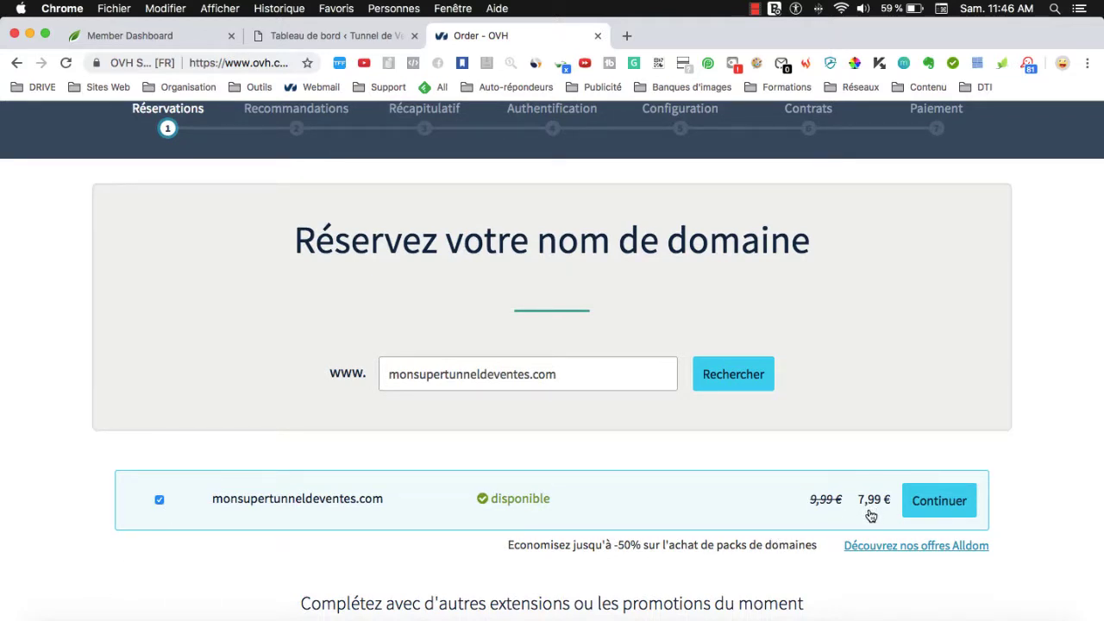
Scroll the Réservez votre nom de domaine page and continue with the available monsupertunneldeventes.com.
scroll(770, 497, down, 1)
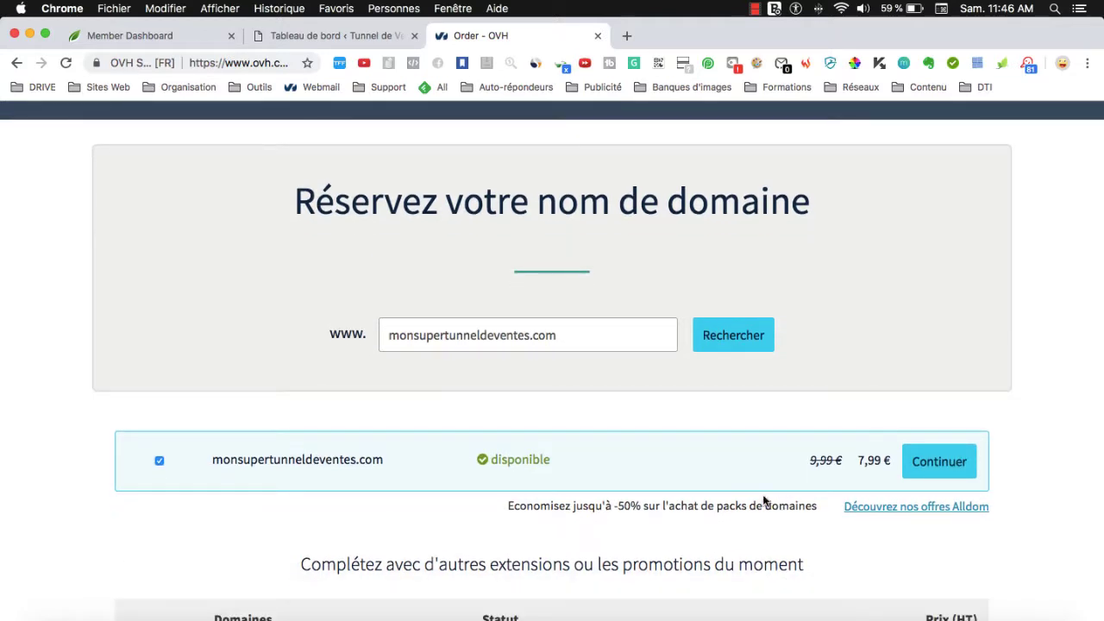
scroll(618, 501, down, 1)
scroll(617, 503, up, 1)
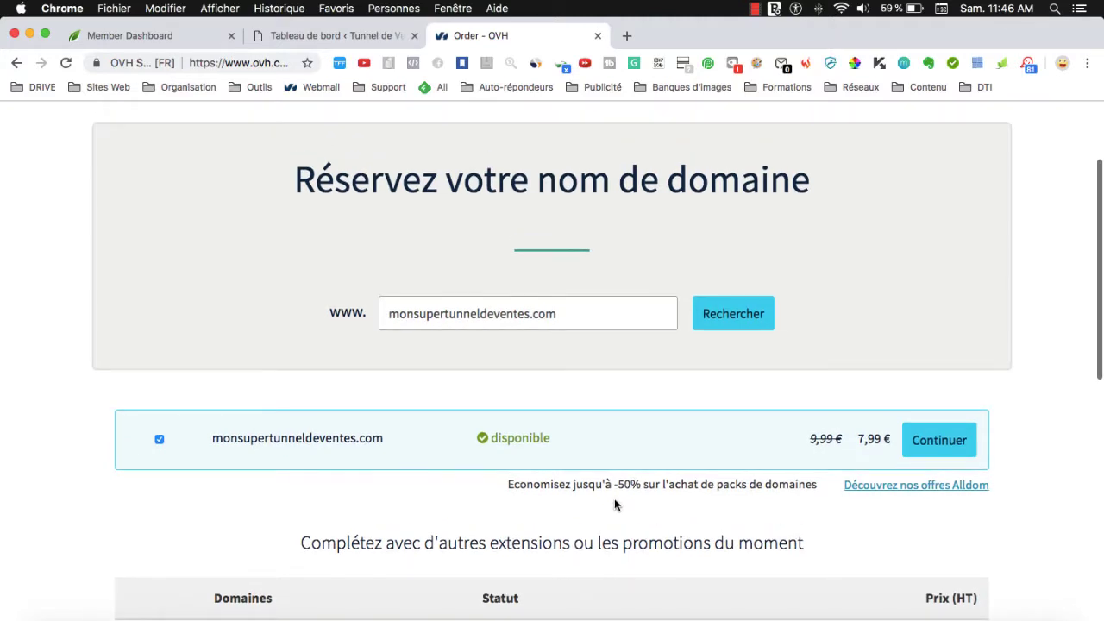
scroll(439, 394, up, 1)
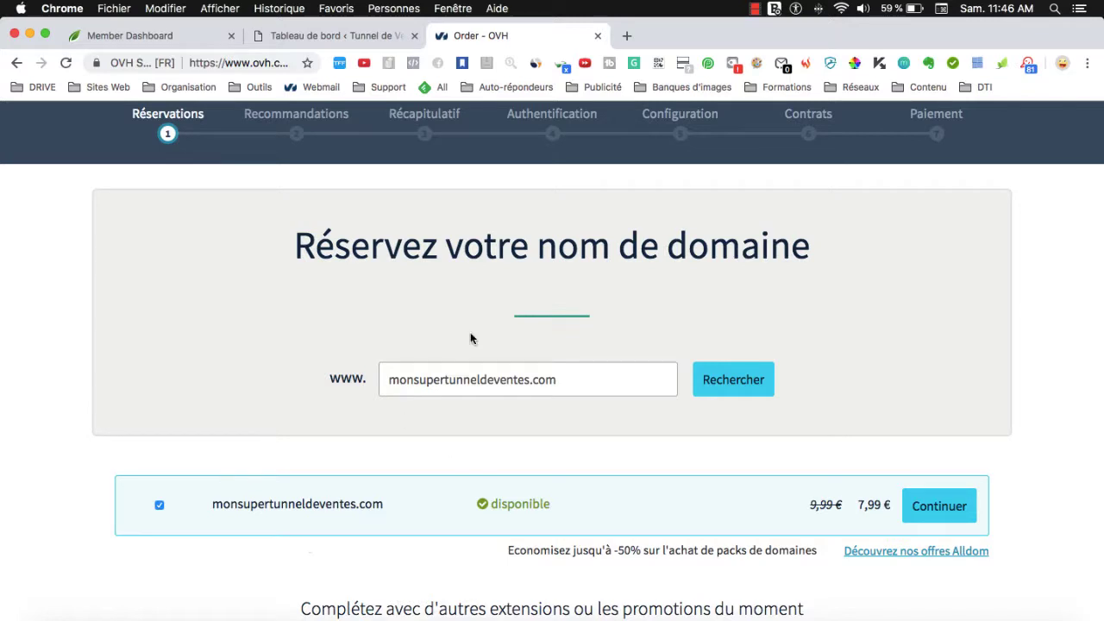
scroll(517, 365, up, 1)
scroll(520, 365, down, 1)
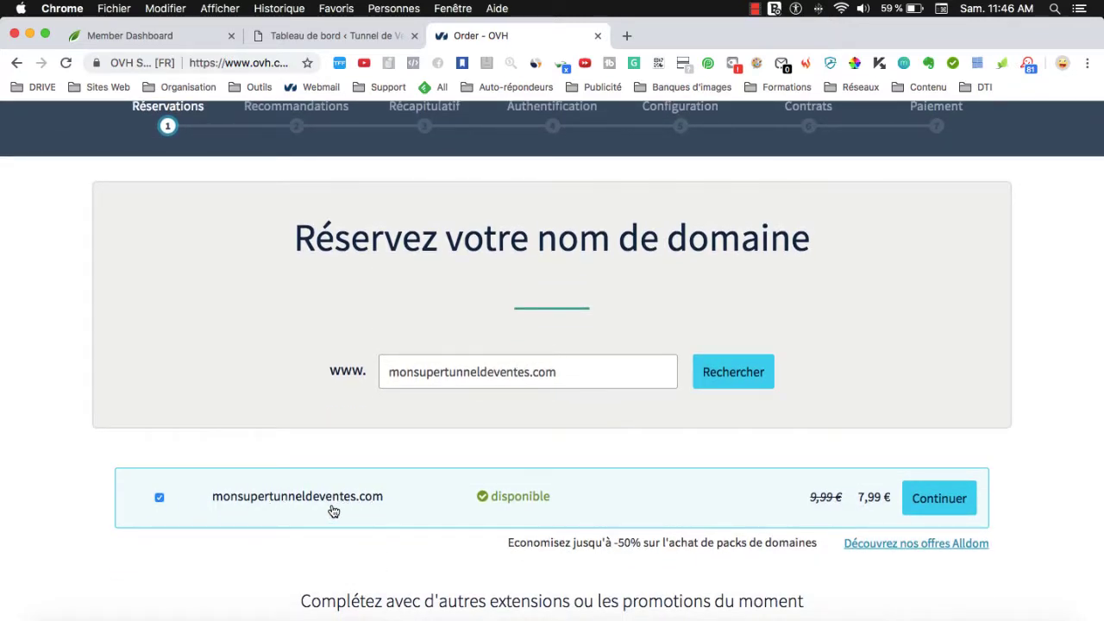
click(945, 511)
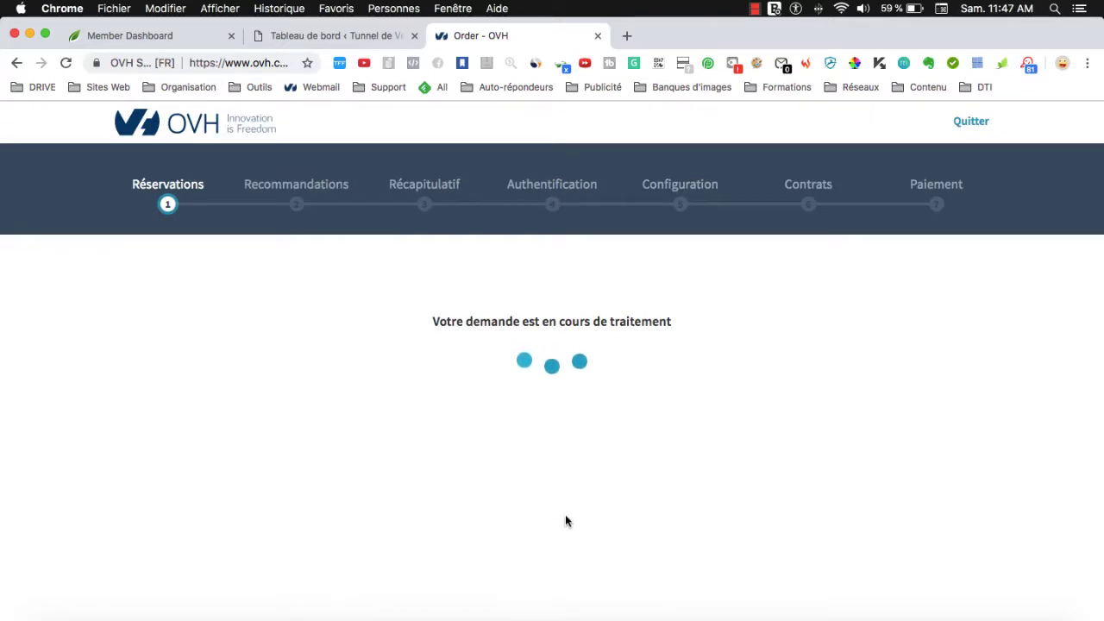
Add DNS Anycast (+0,99 € HT/an) to the order and continue to Recommandations.
scroll(621, 340, down, 2)
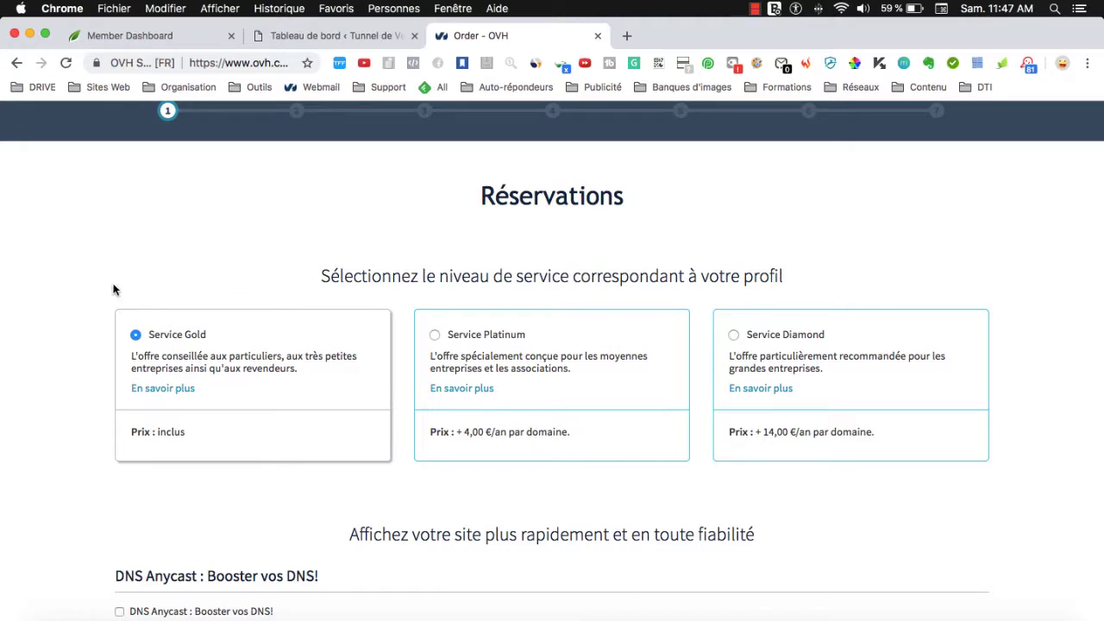
scroll(186, 344, down, 2)
scroll(187, 345, down, 4)
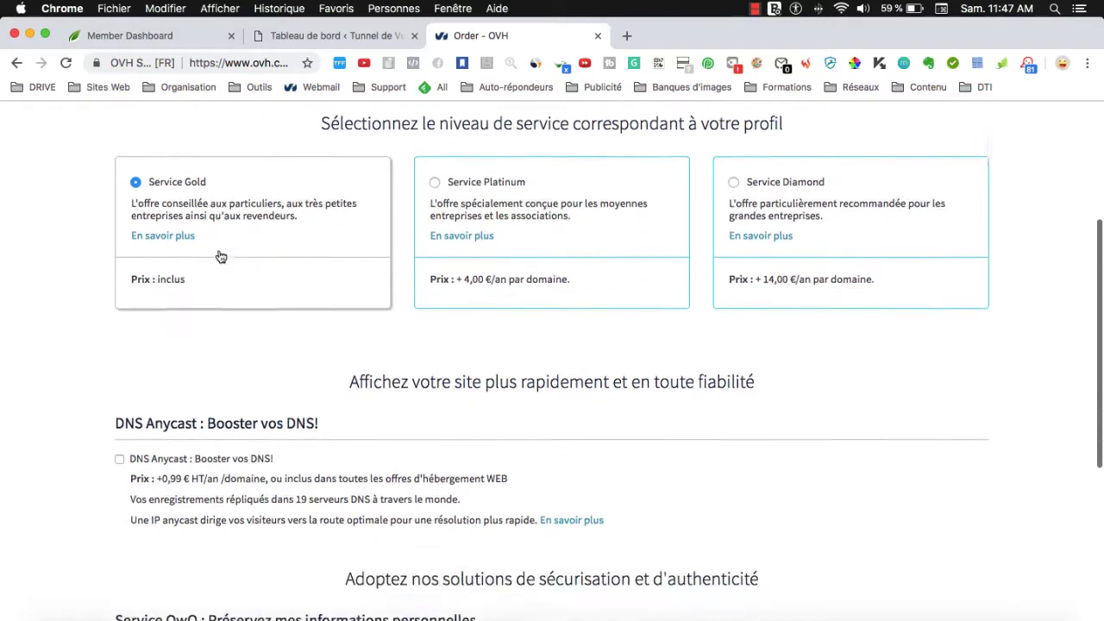
click(183, 392)
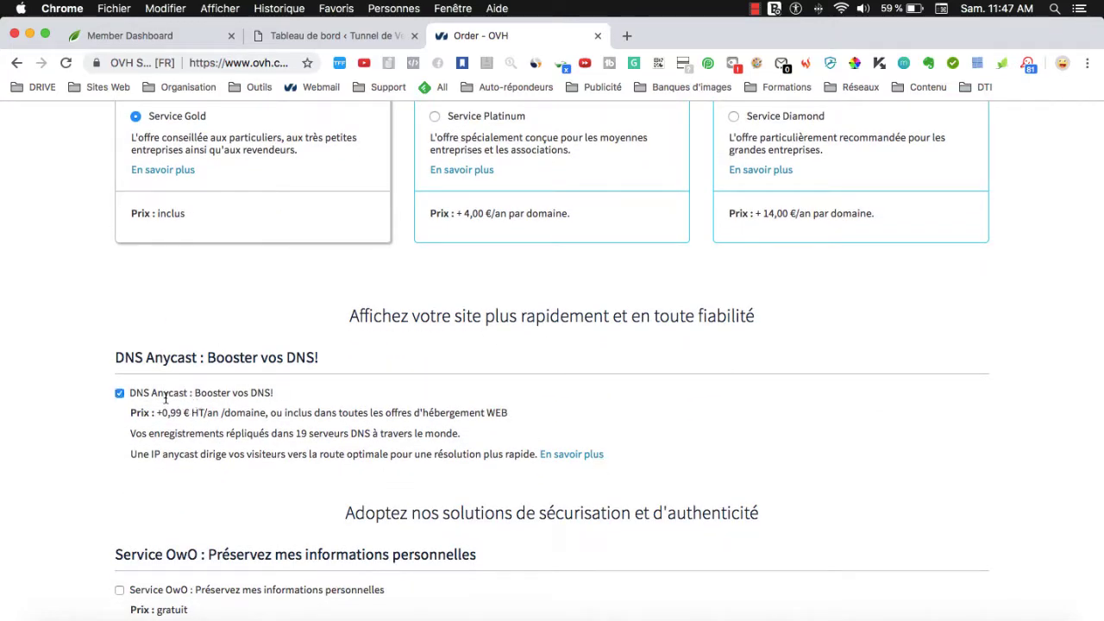
scroll(164, 398, down, 8)
click(931, 572)
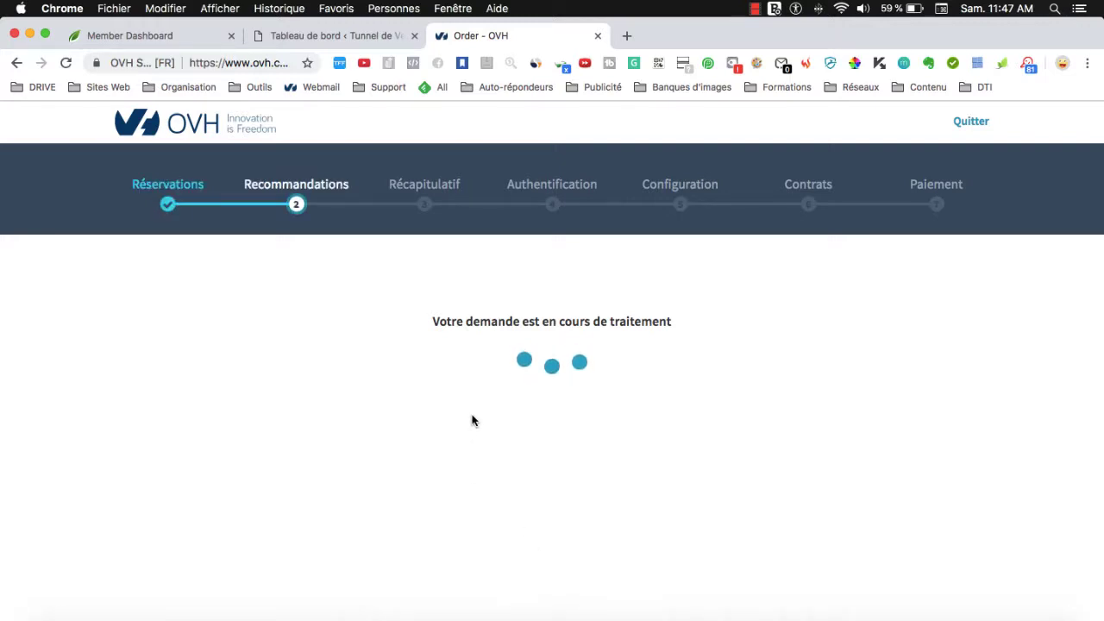
Choose the Perso hosting plan with the WordPress module pre-installed.
scroll(468, 448, down, 4)
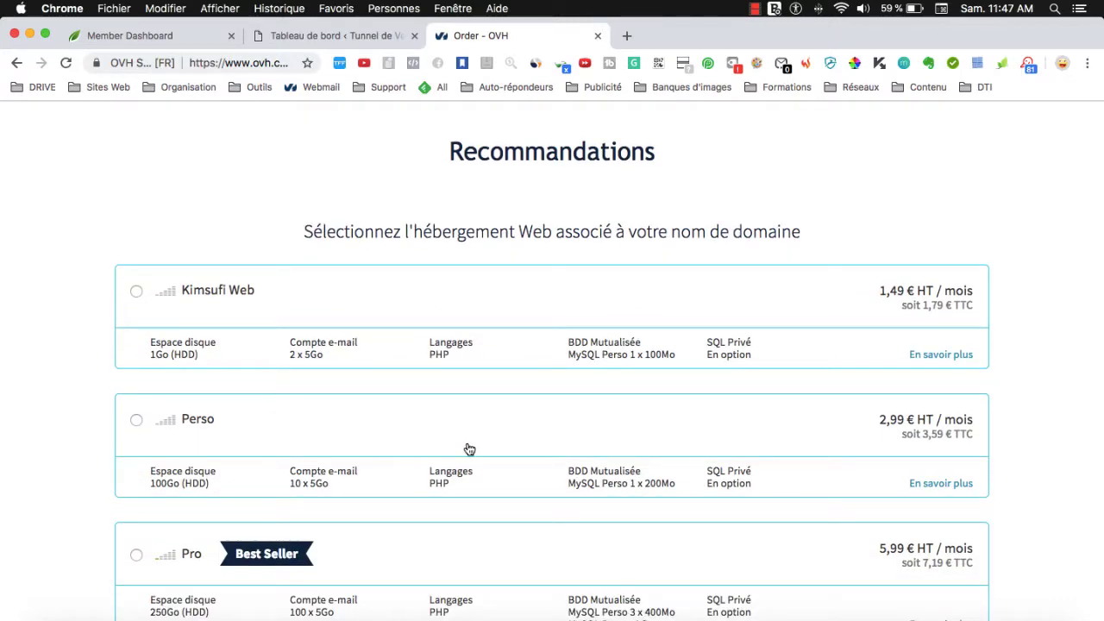
click(198, 448)
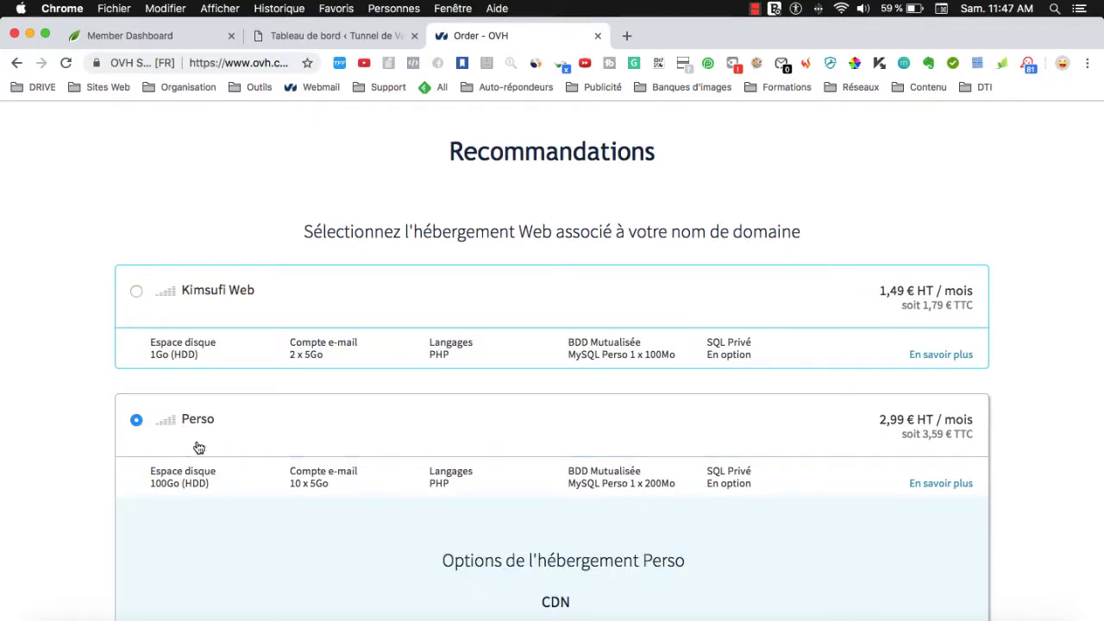
scroll(310, 426, down, 3)
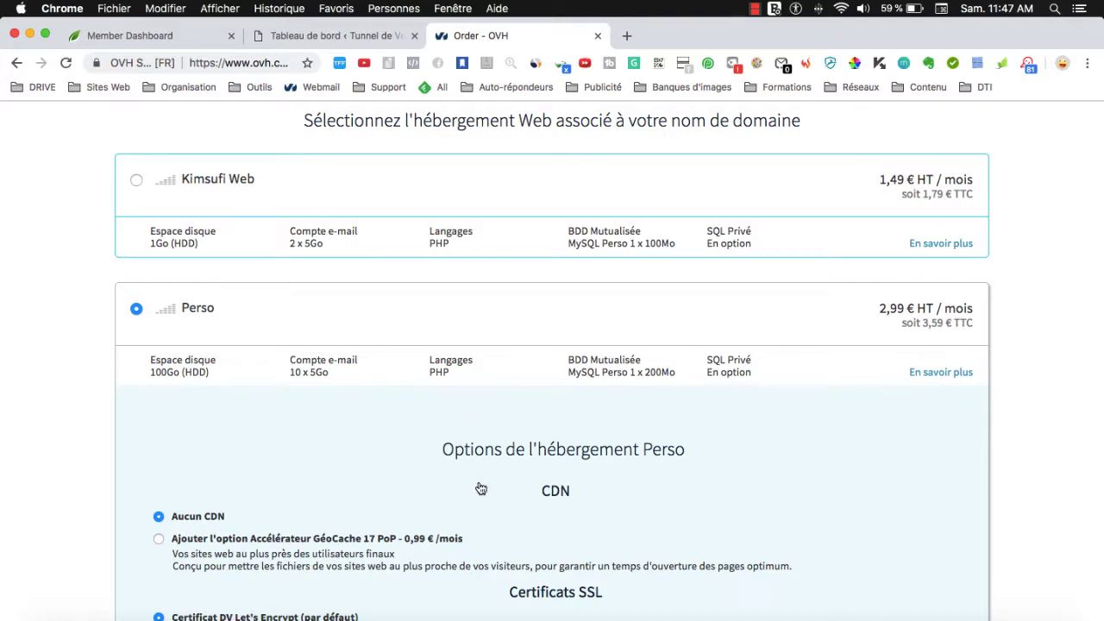
scroll(512, 421, down, 2)
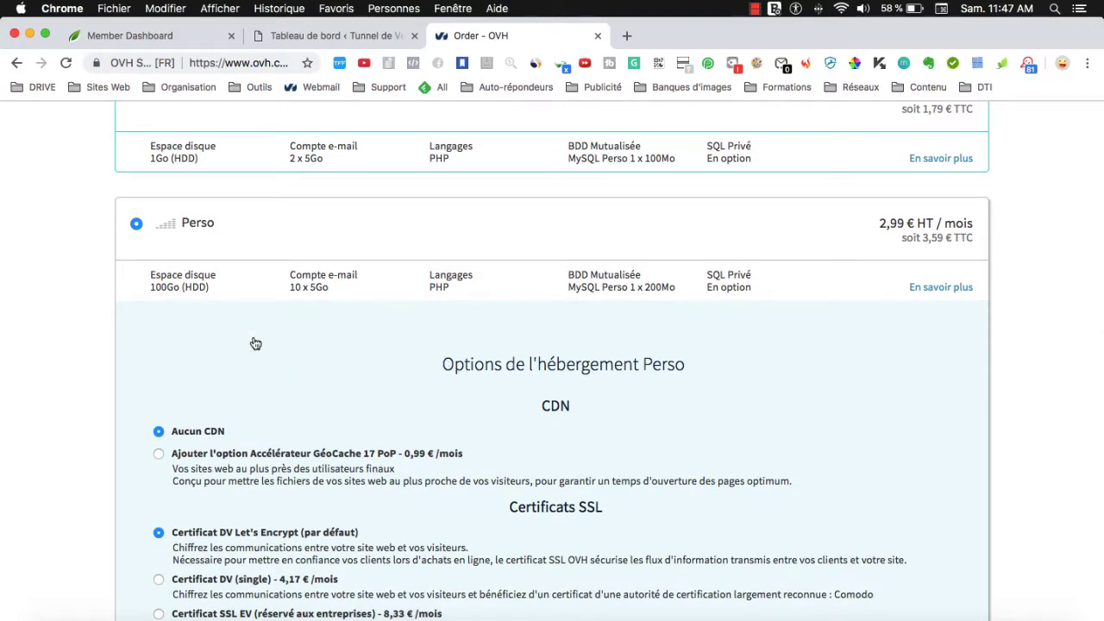
scroll(302, 395, down, 5)
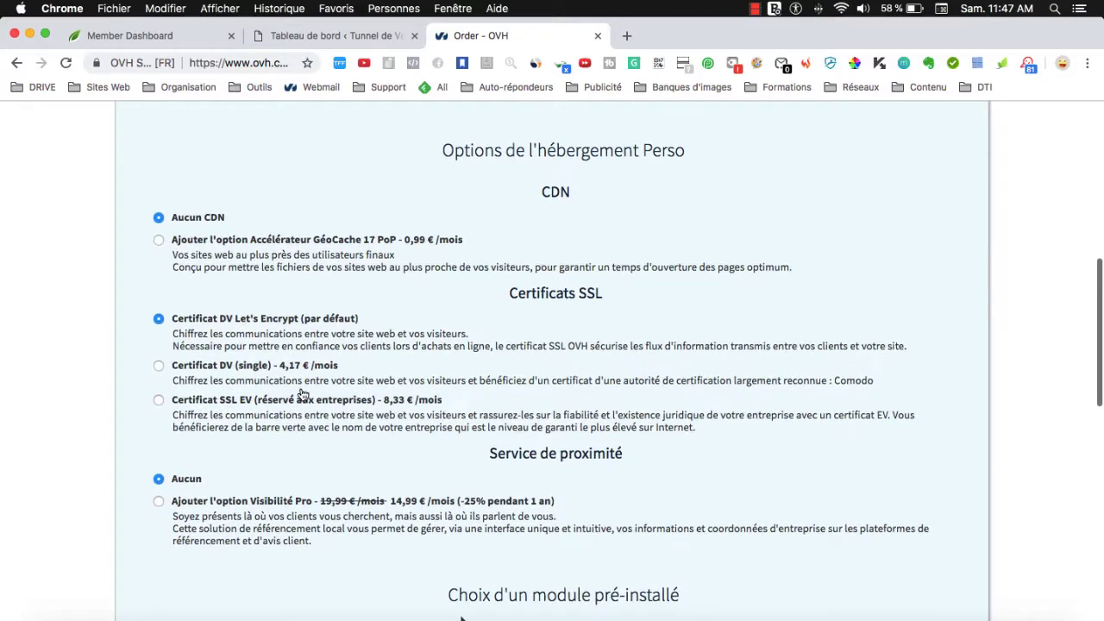
scroll(377, 338, up, 4)
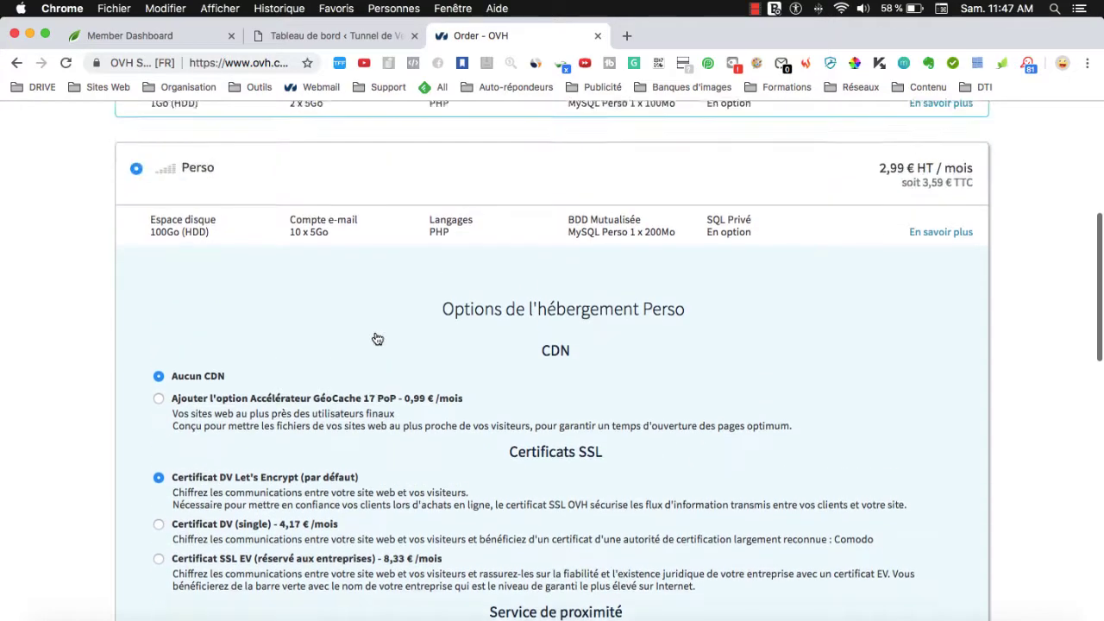
scroll(377, 338, up, 1)
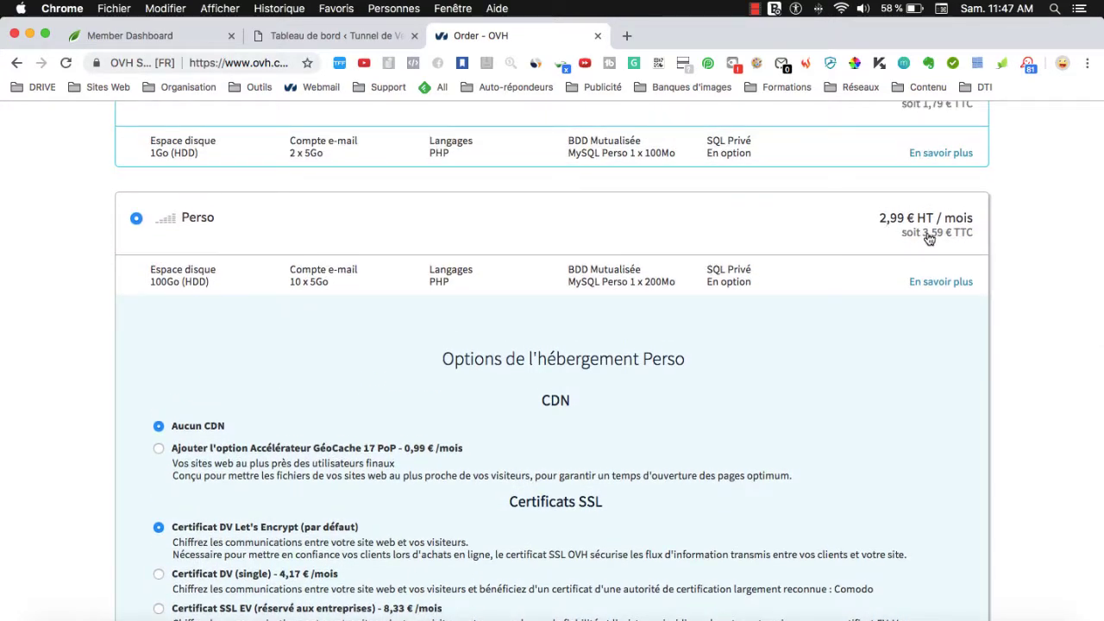
scroll(810, 336, down, 12)
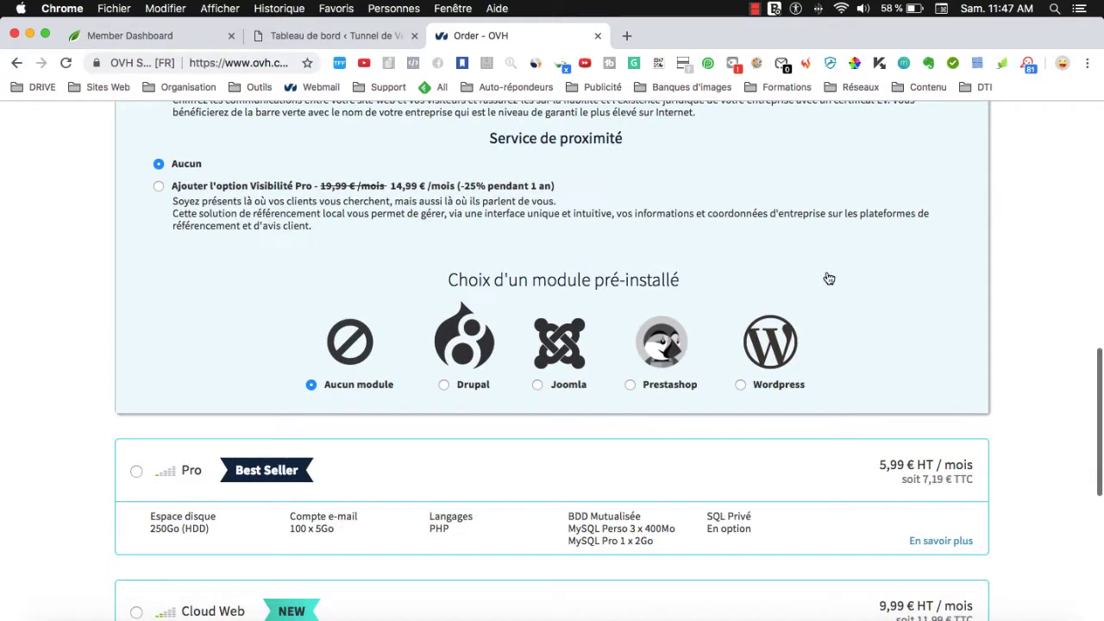
scroll(733, 226, up, 1)
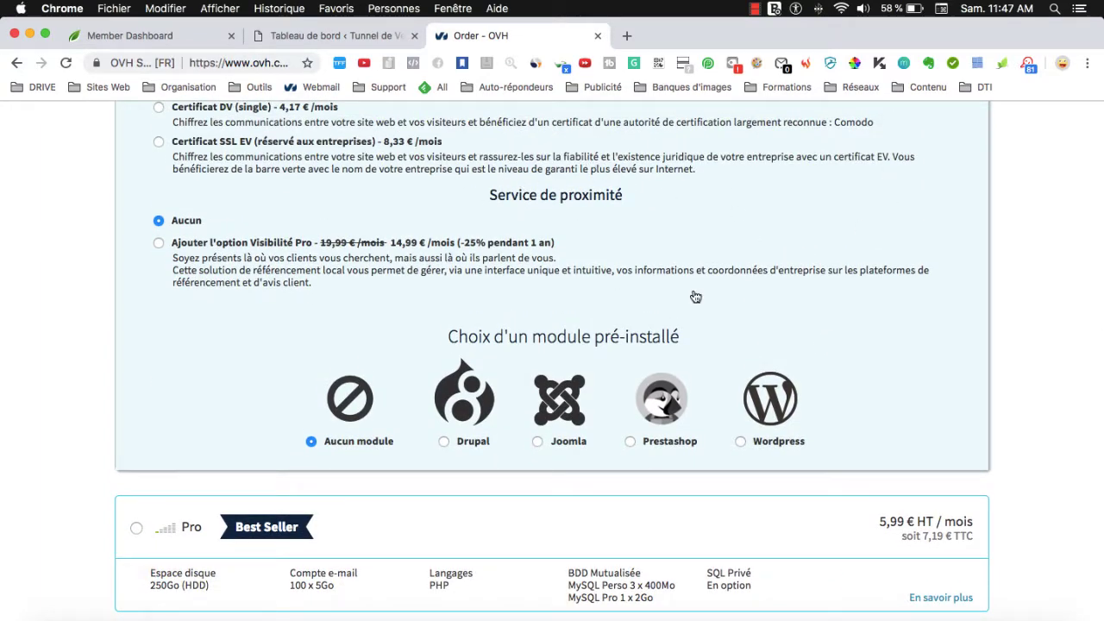
click(776, 408)
Continue past Recommandations, decline all trial offers, and proceed to the Récapitulatif summary.
scroll(752, 420, up, 2)
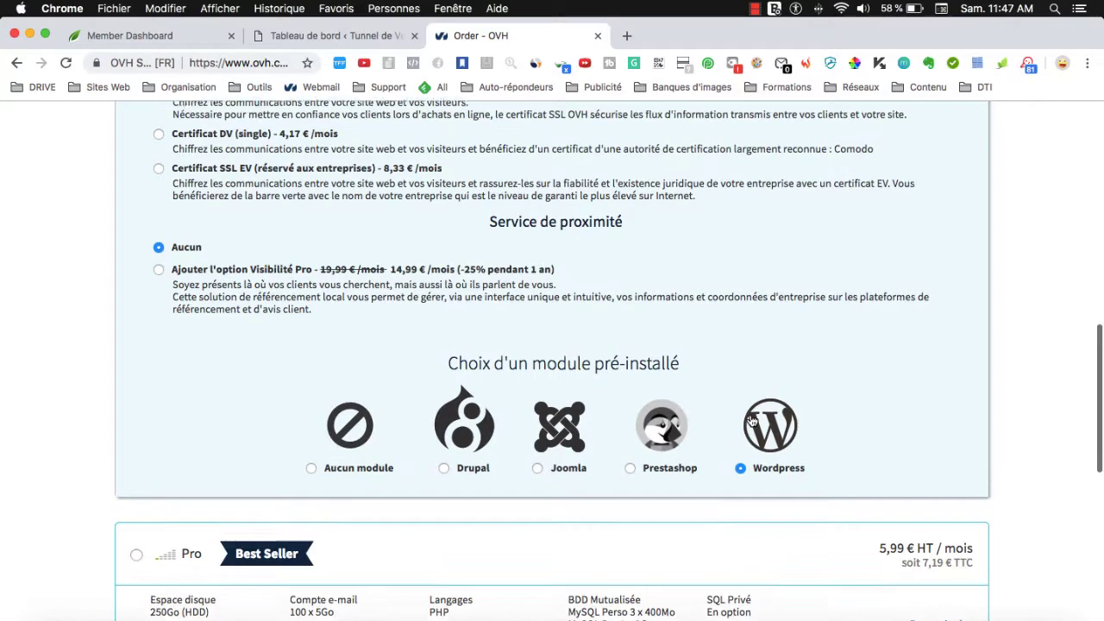
scroll(752, 420, up, 8)
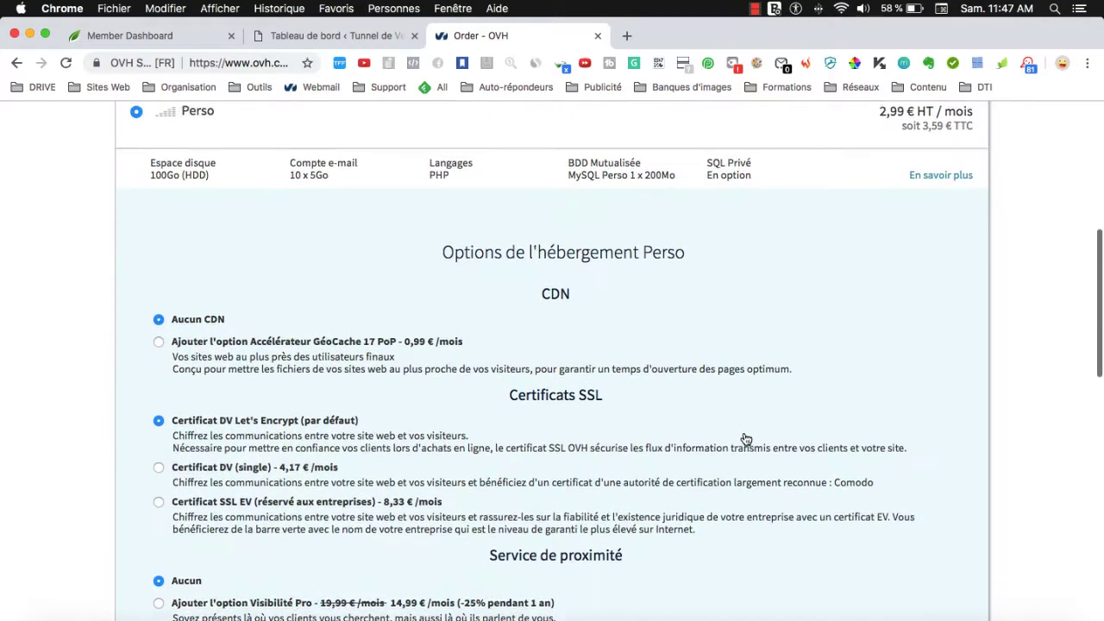
scroll(746, 440, down, 3)
scroll(827, 407, down, 5)
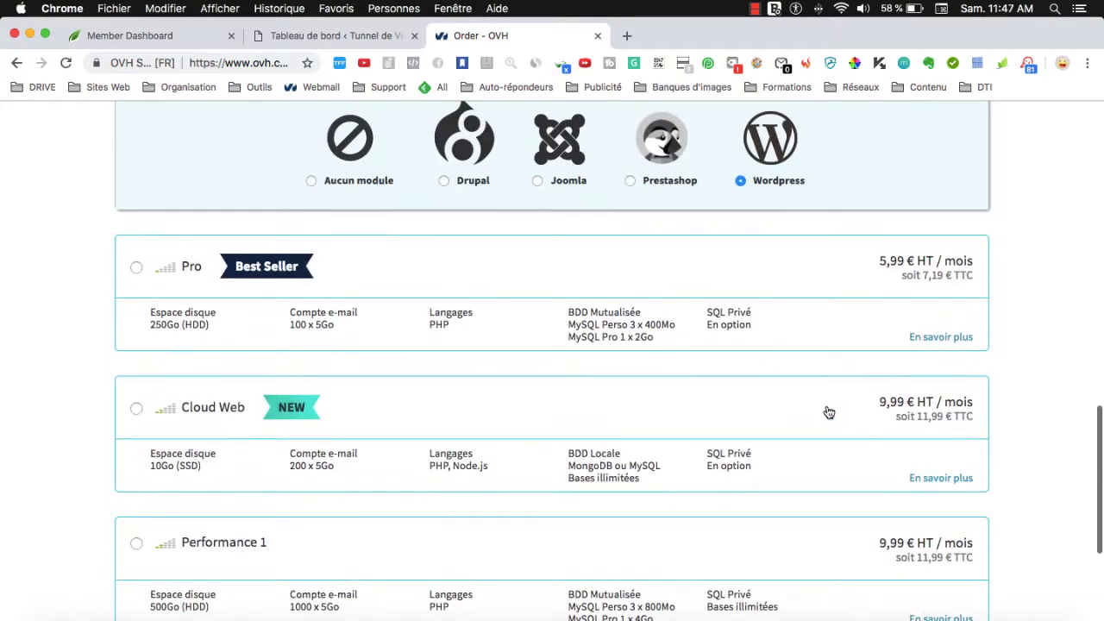
scroll(827, 413, down, 6)
click(961, 590)
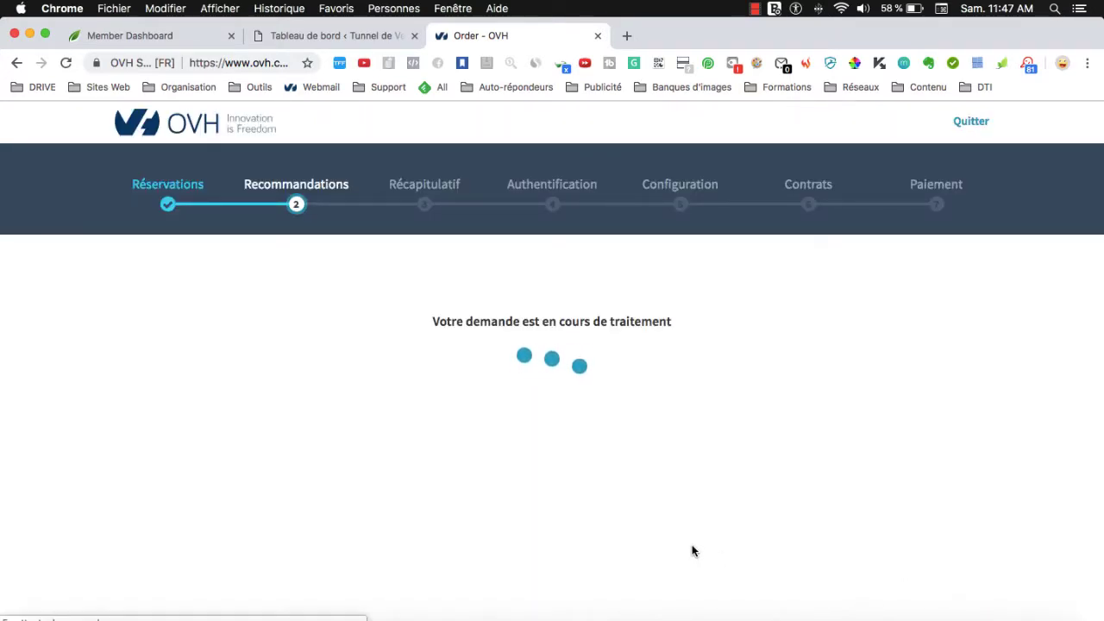
scroll(694, 543, down, 5)
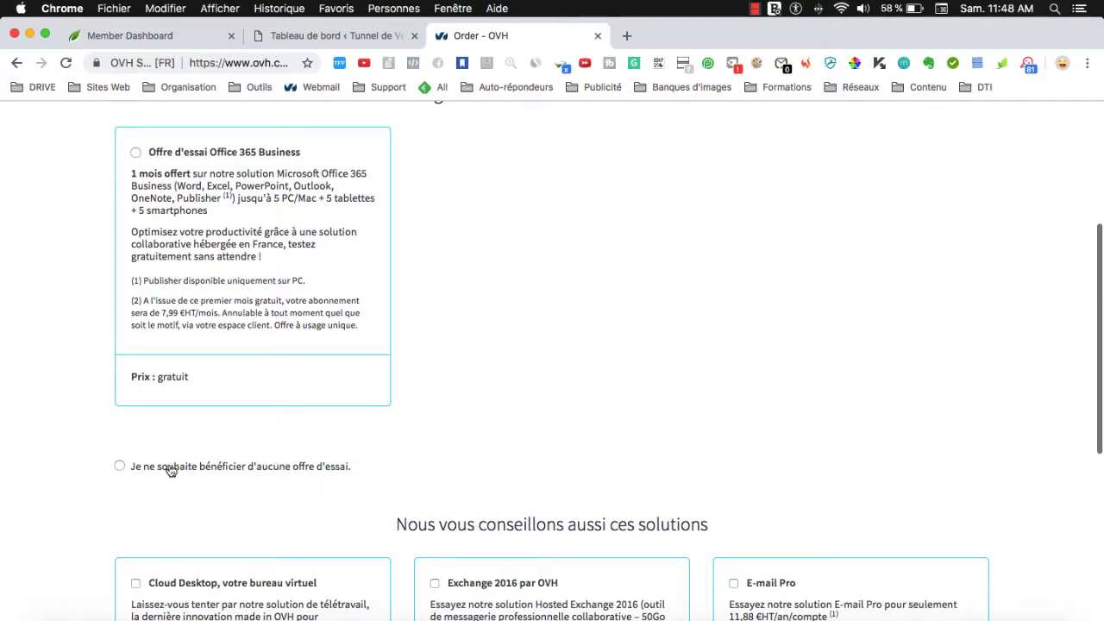
click(169, 462)
scroll(589, 473, down, 6)
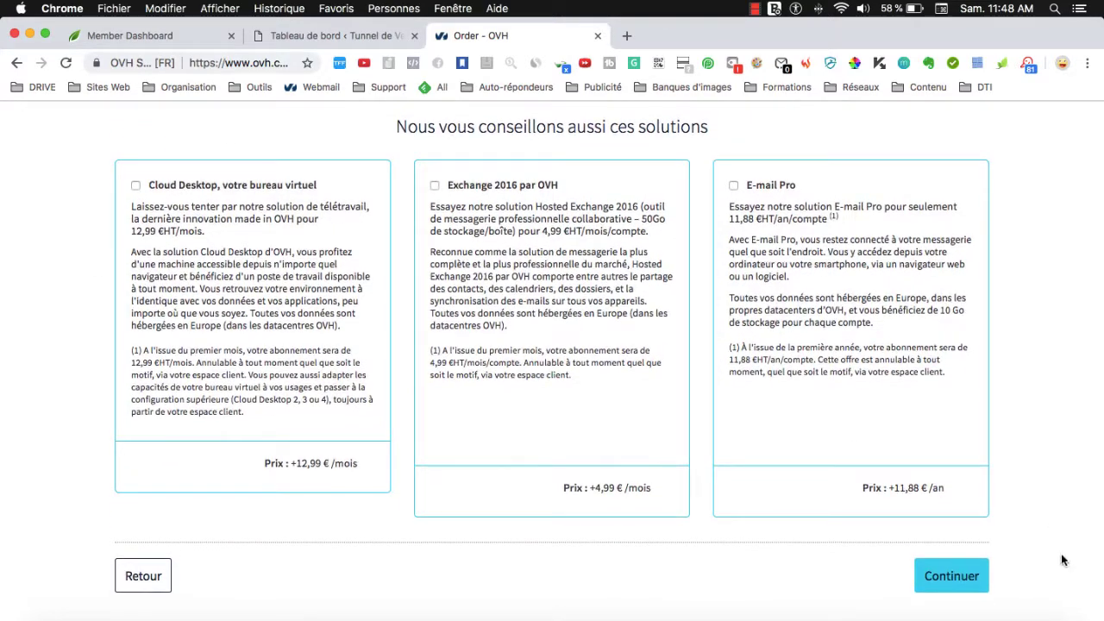
click(958, 576)
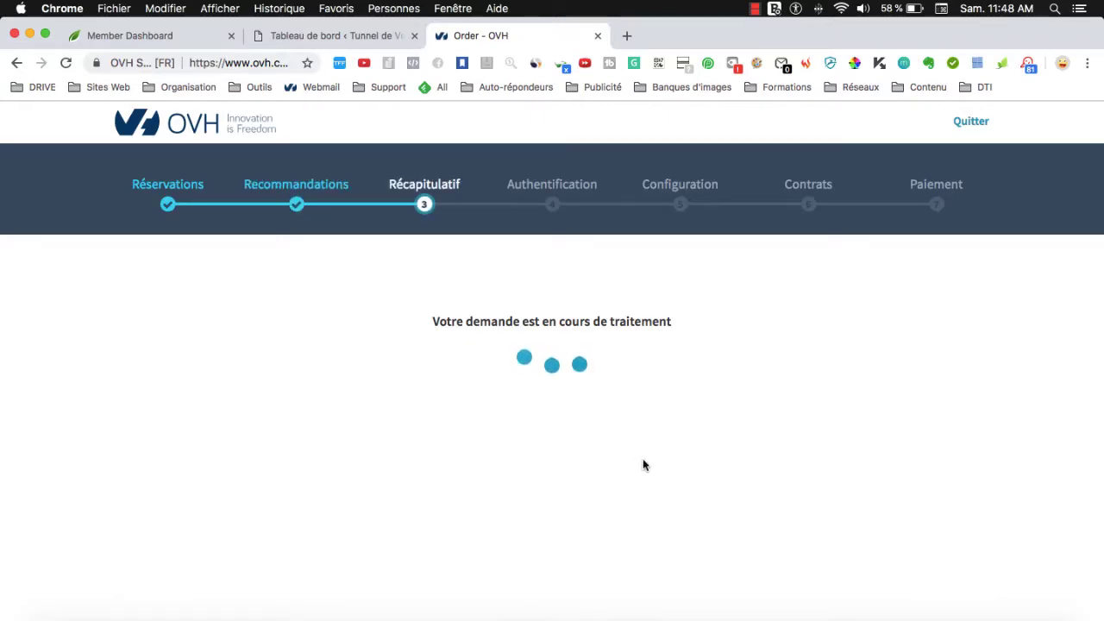
Scroll the Récapitulatif, highlighting the 35,88 € Perso hosting price and the 43,06 € TTC total.
scroll(642, 458, down, 1)
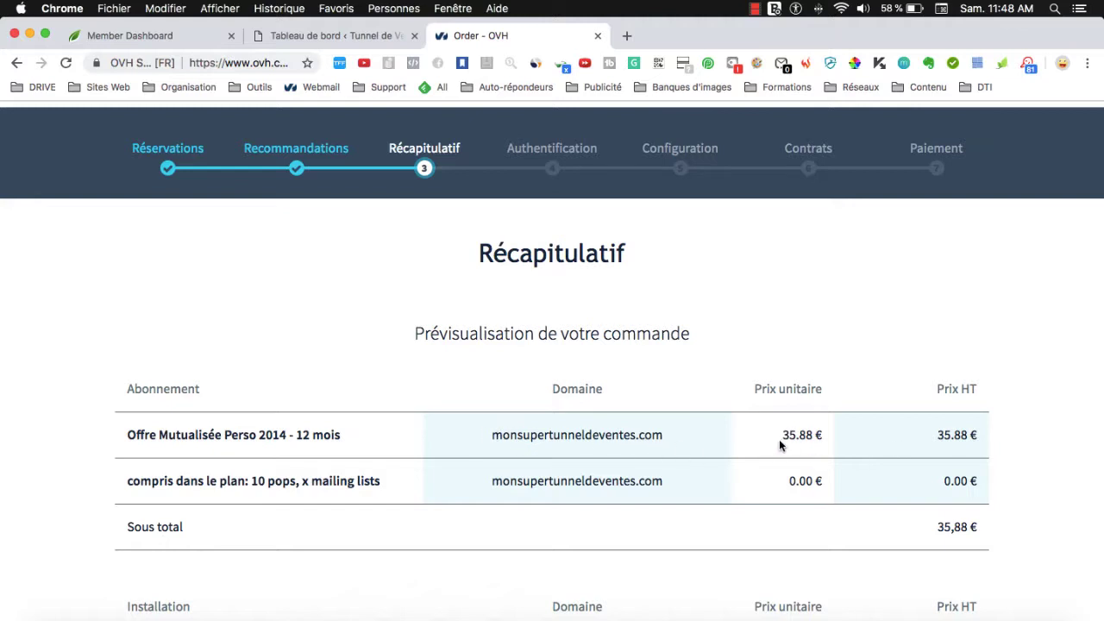
drag(780, 438, 820, 439)
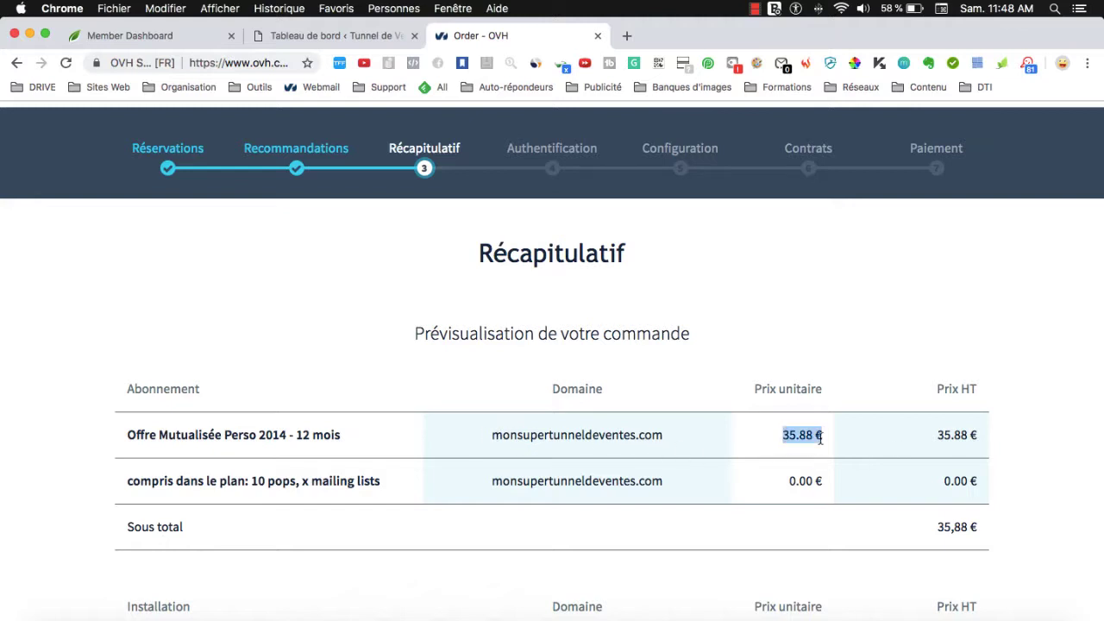
click(771, 455)
scroll(904, 458, down, 4)
scroll(667, 356, down, 1)
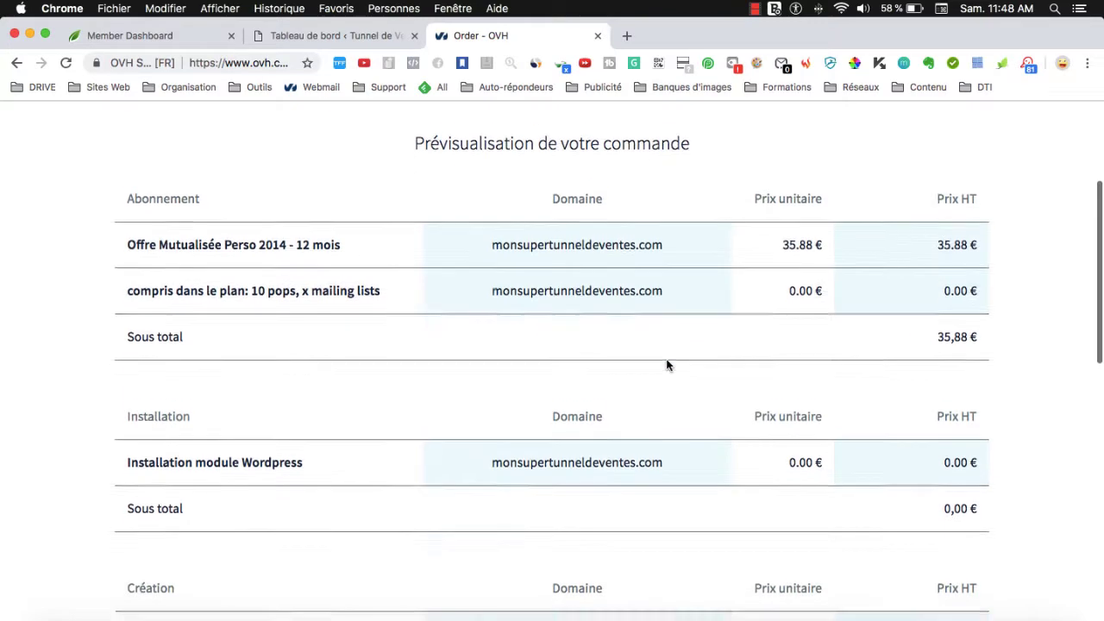
scroll(666, 365, down, 1)
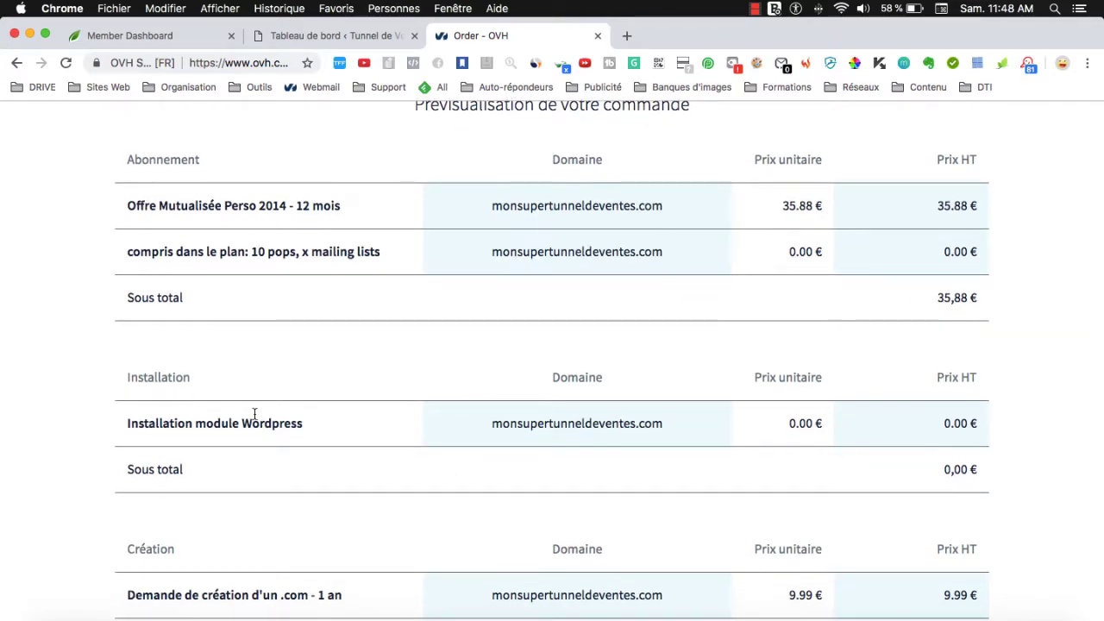
scroll(255, 413, down, 6)
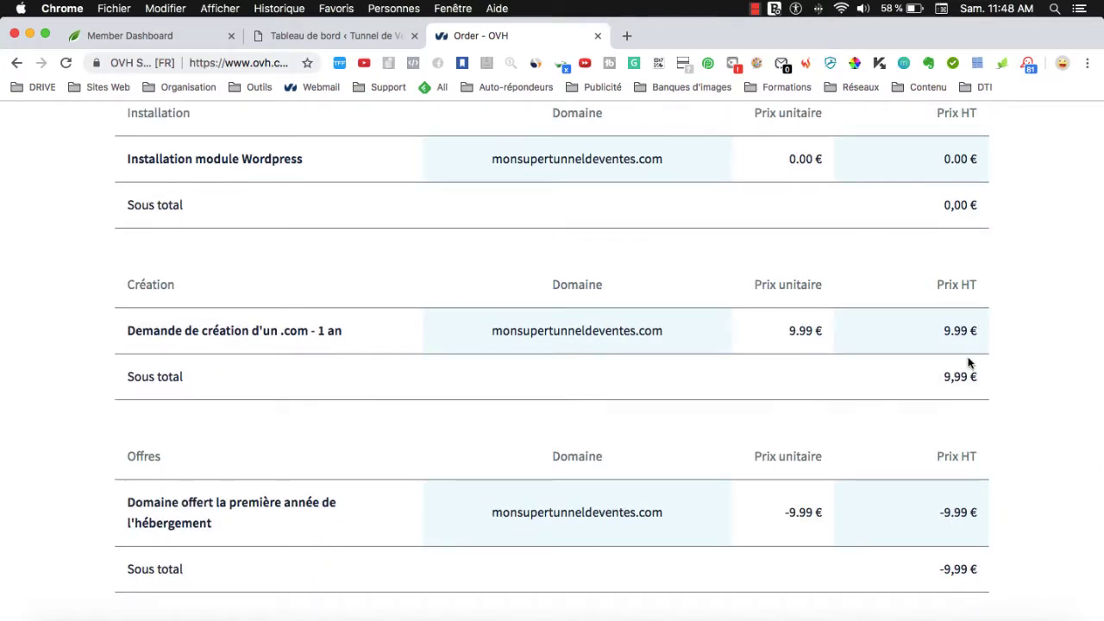
scroll(919, 371, down, 1)
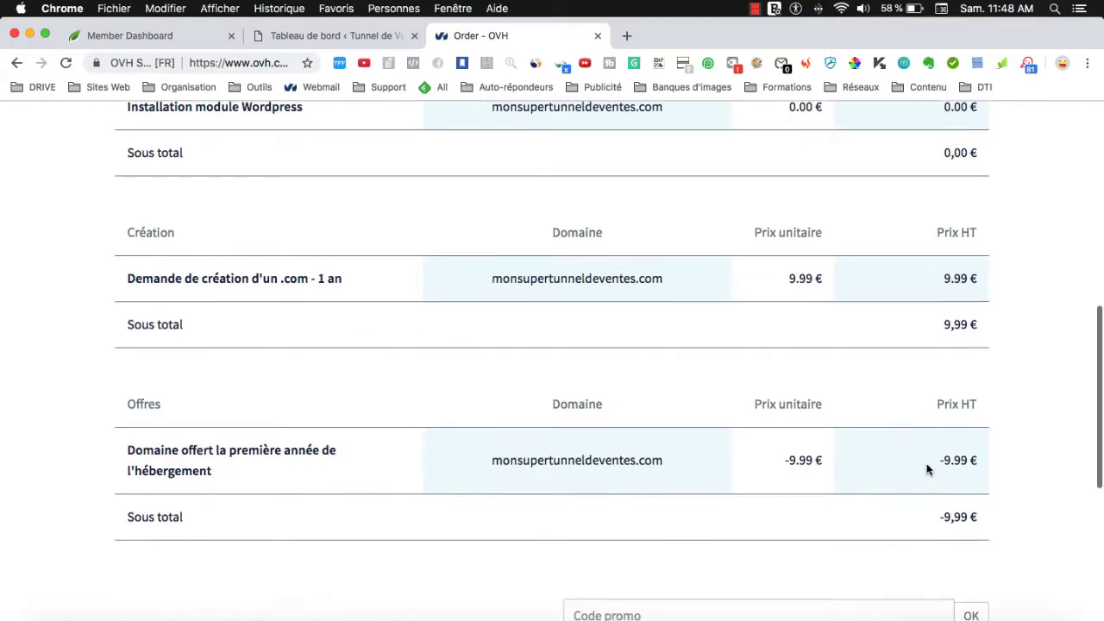
scroll(931, 476, down, 7)
scroll(876, 407, down, 2)
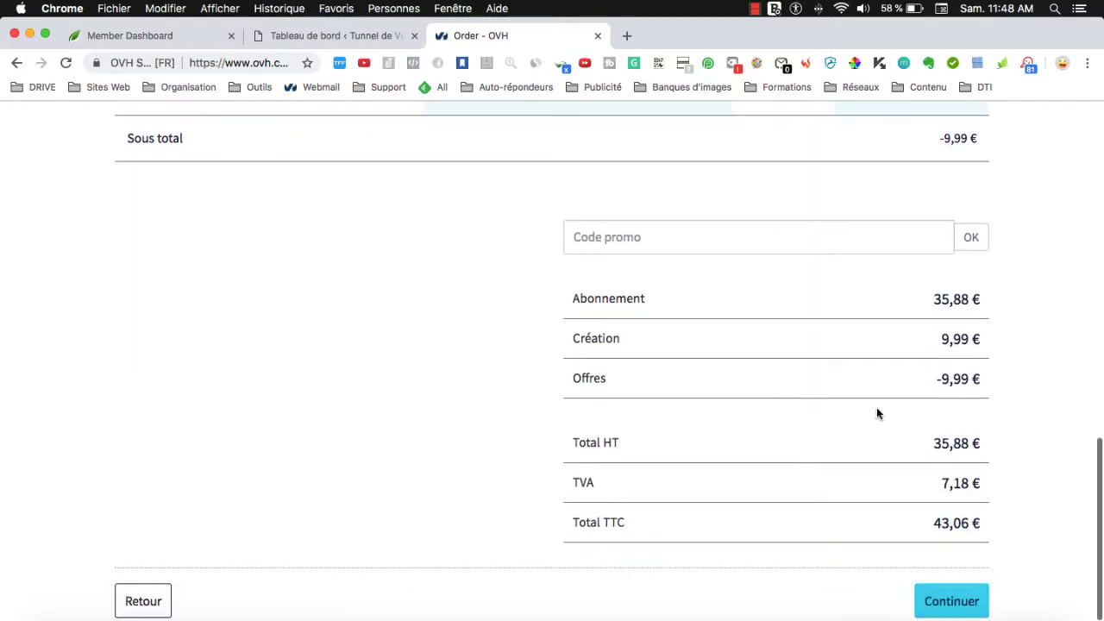
drag(881, 414, 932, 498)
scroll(1000, 500, up, 1)
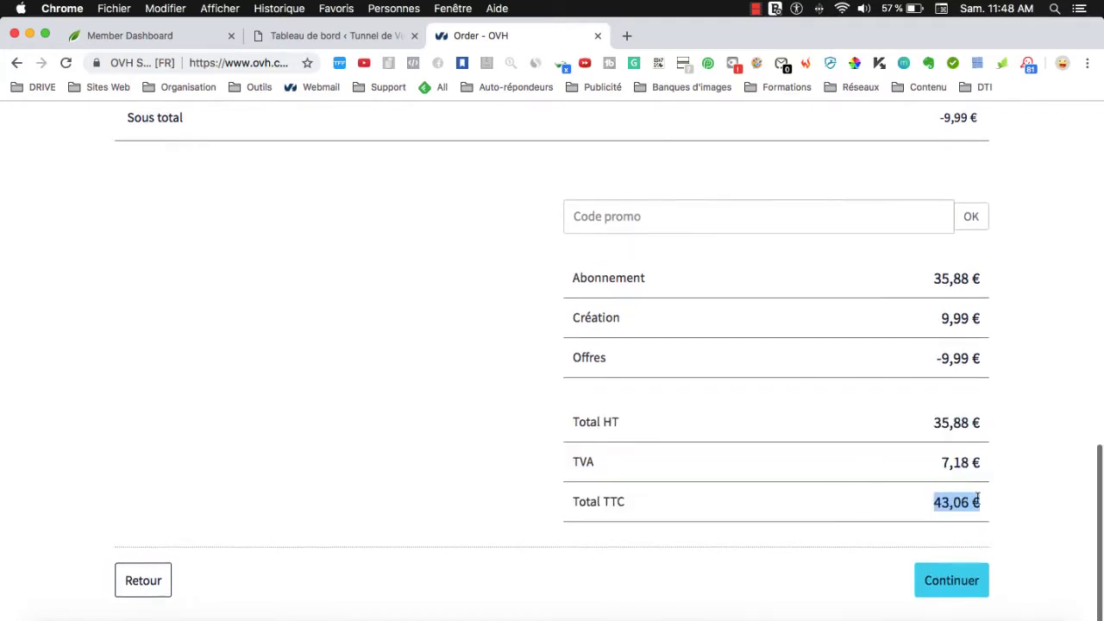
click(907, 498)
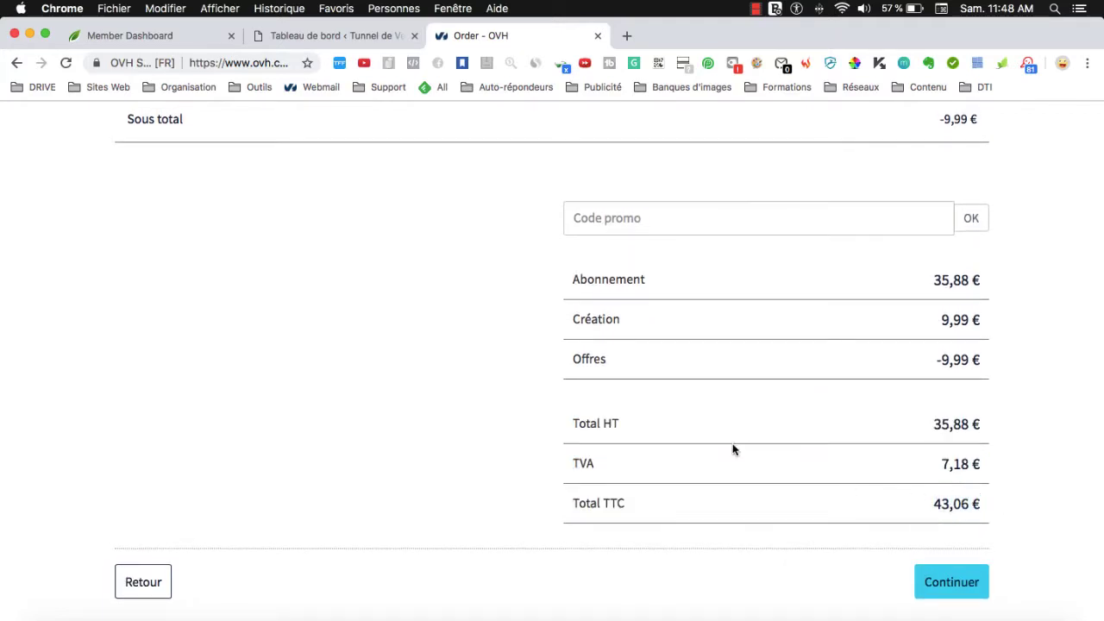
Scroll back through the order recap line items and return to the top of the page.
scroll(709, 414, up, 1)
scroll(707, 417, down, 1)
scroll(759, 436, up, 5)
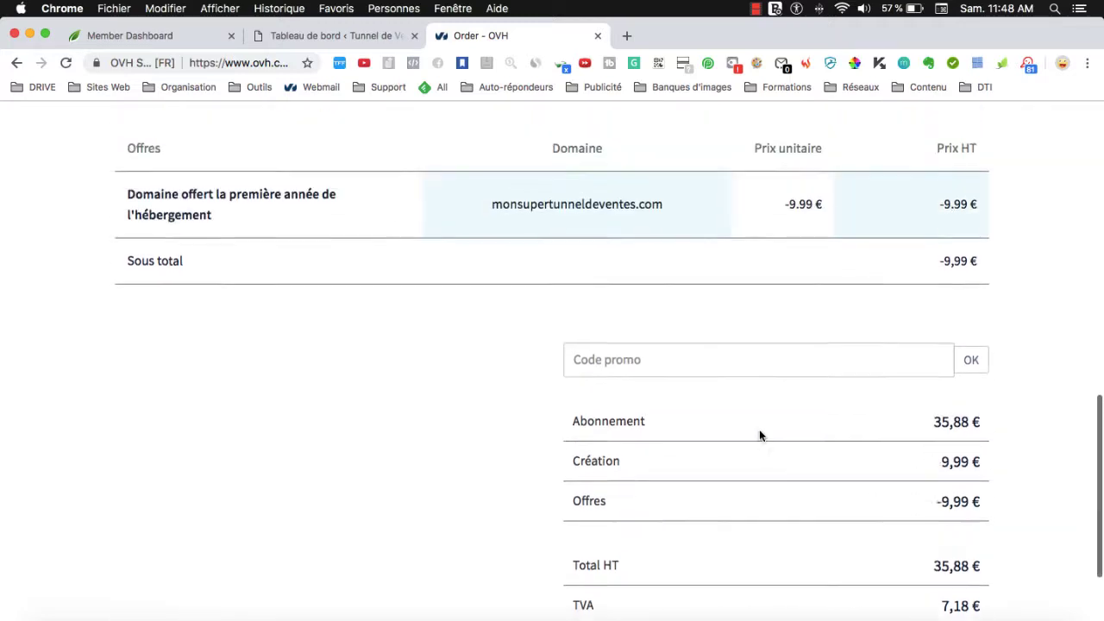
scroll(759, 435, down, 6)
scroll(762, 431, up, 10)
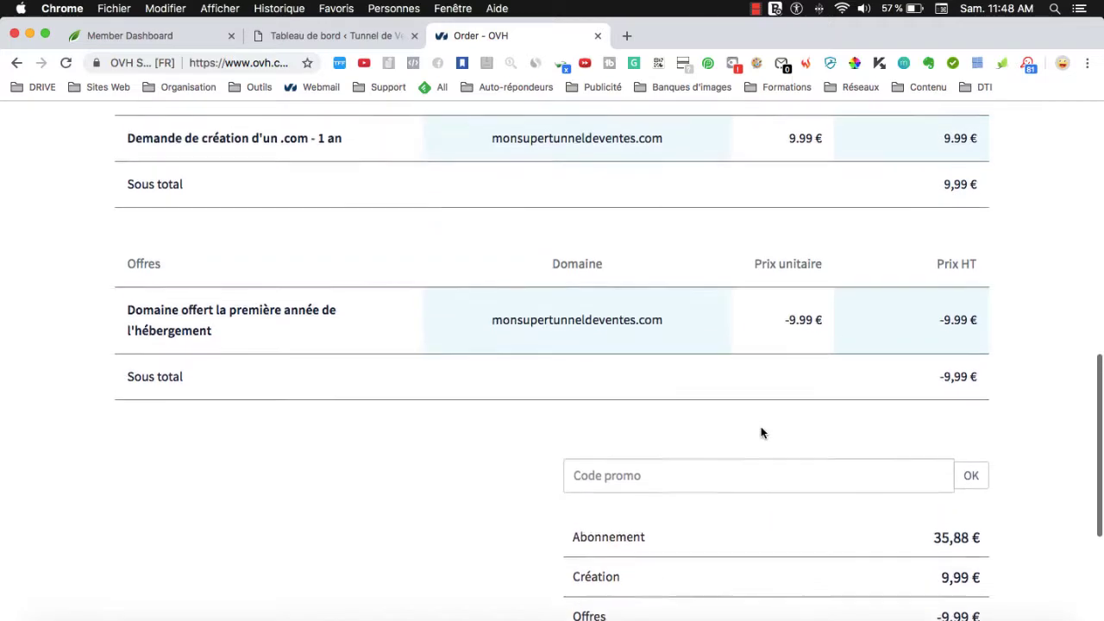
scroll(762, 431, up, 1)
scroll(755, 446, down, 3)
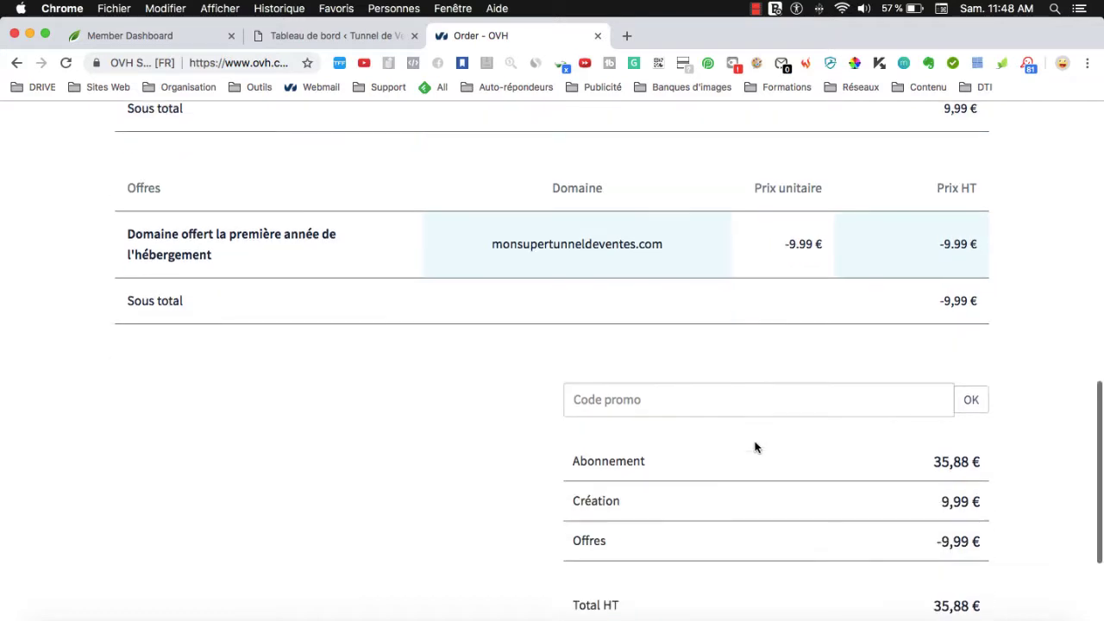
scroll(755, 447, down, 5)
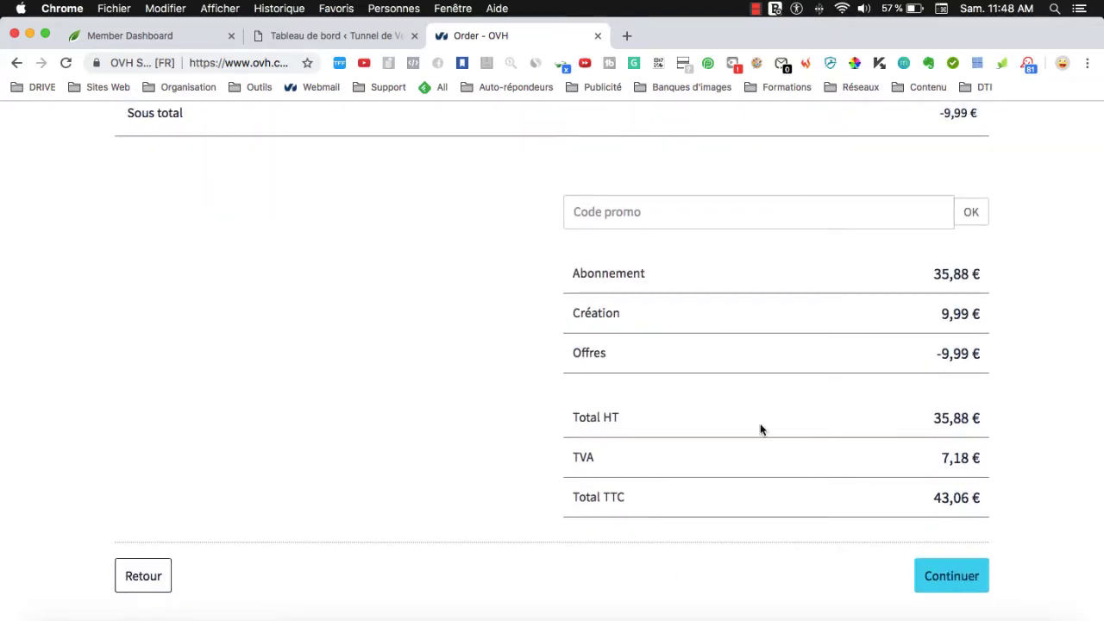
scroll(928, 520, up, 20)
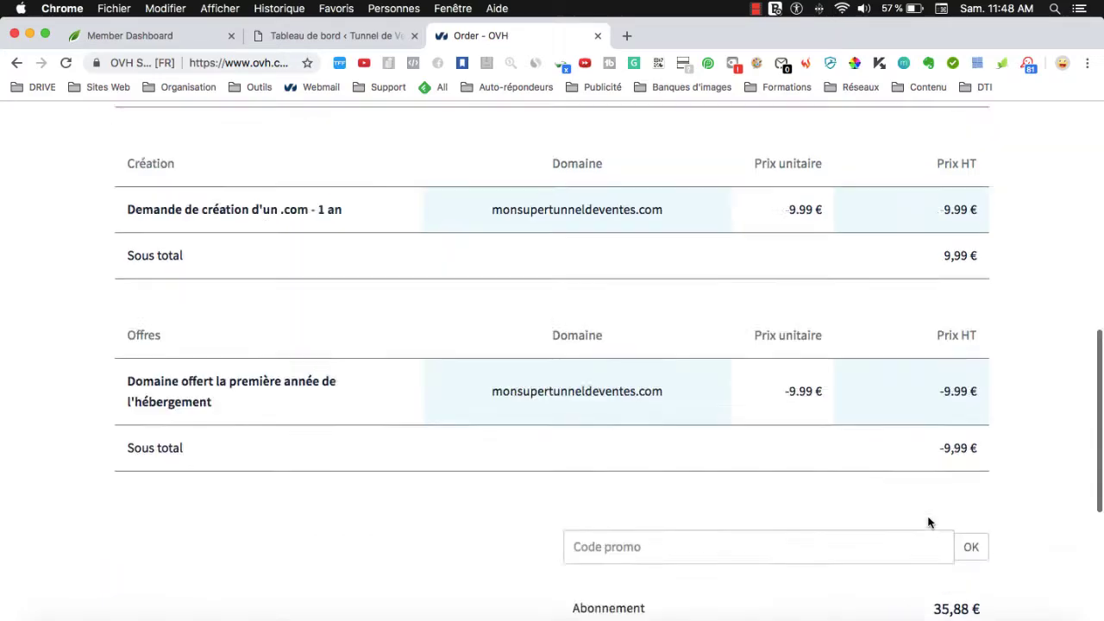
scroll(685, 367, down, 10)
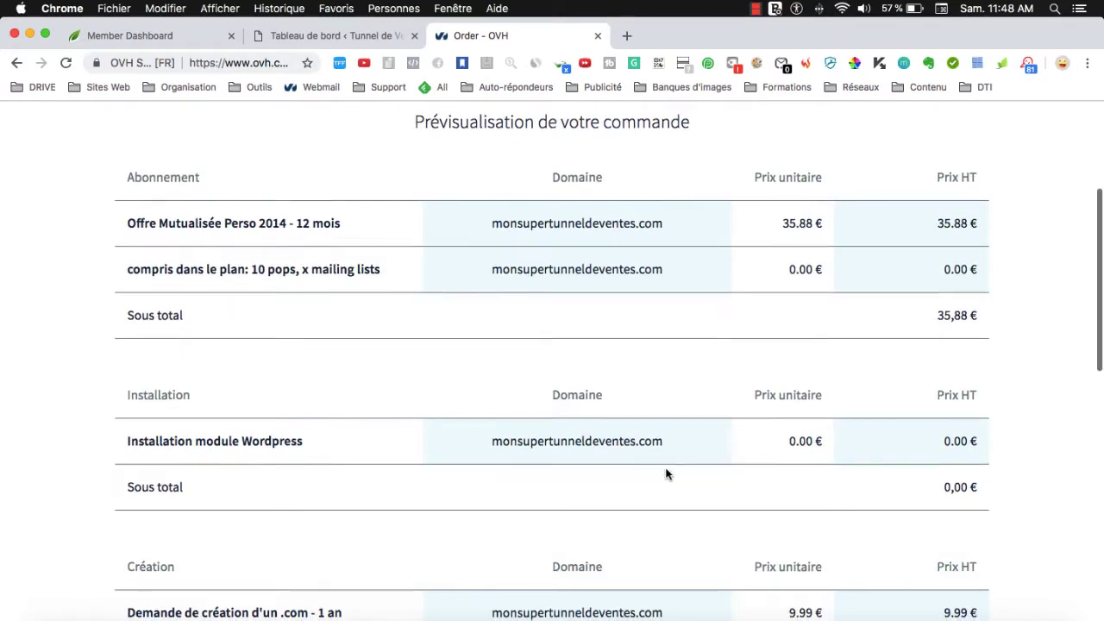
scroll(665, 473, down, 12)
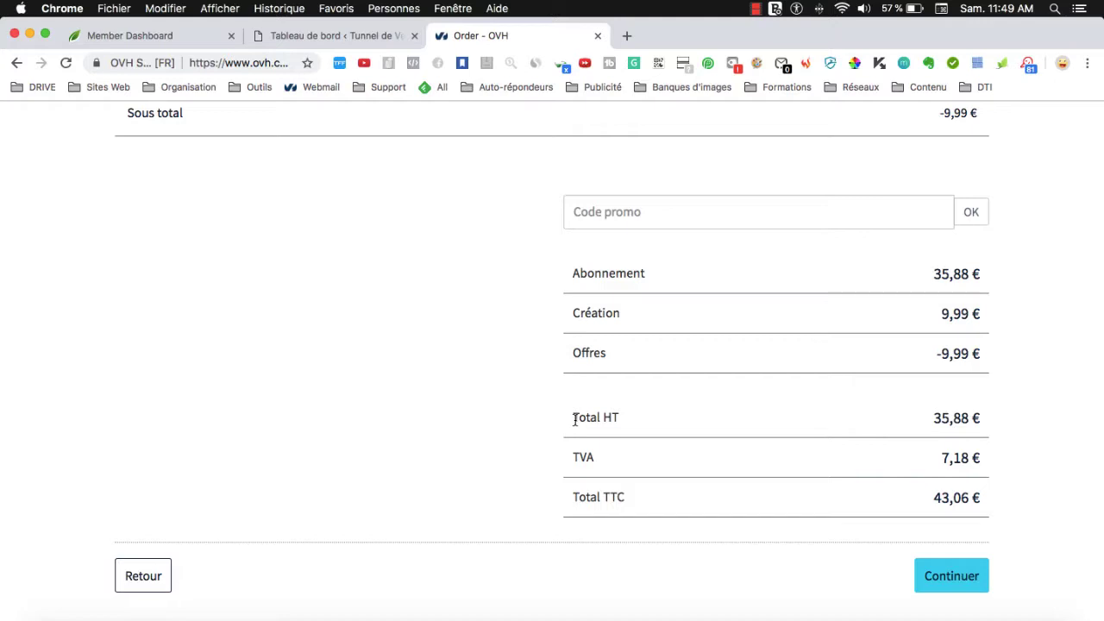
scroll(722, 301, up, 15)
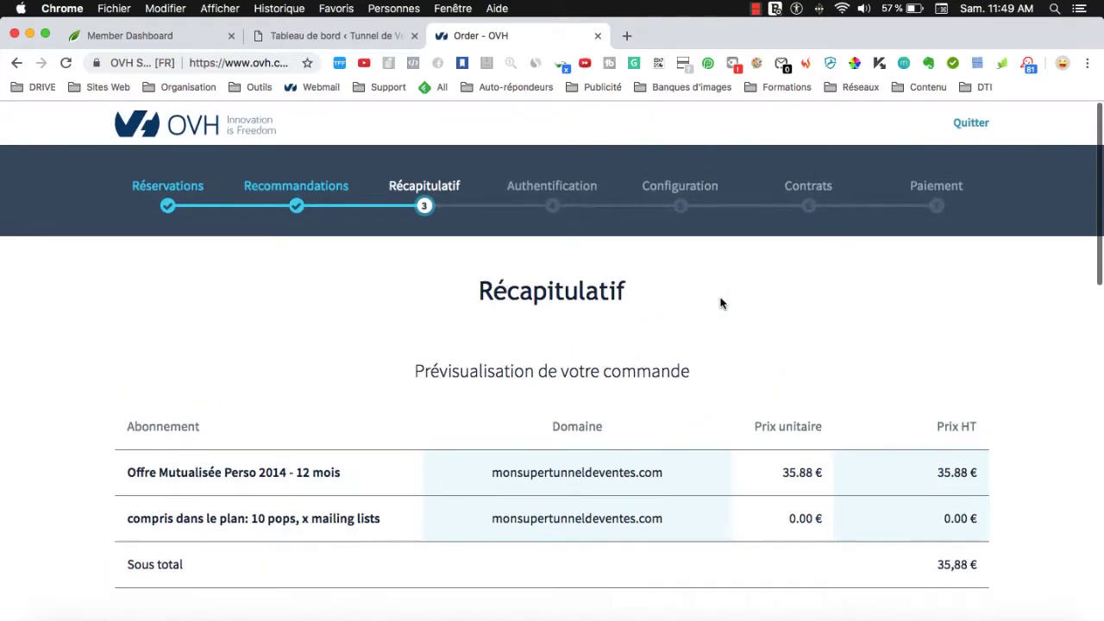
Close the 'Order - OVH' tab to return to the WordPress Tableau de bord.
click(598, 36)
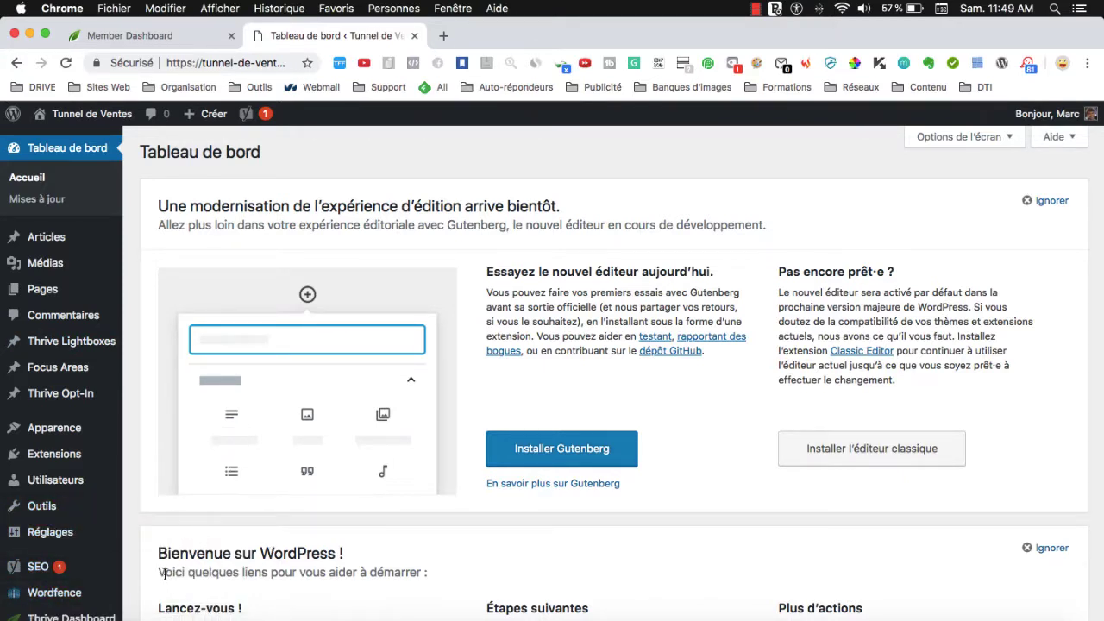
Switch to the Thrive Member Dashboard and scroll through its Plugins list.
click(134, 39)
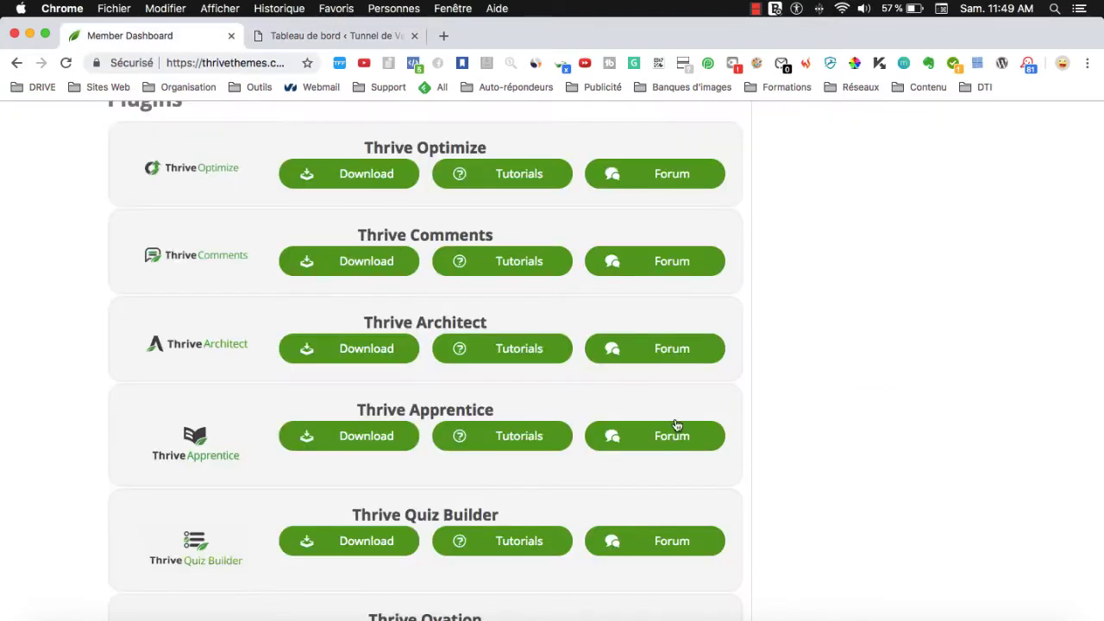
scroll(827, 401, up, 5)
scroll(826, 404, down, 5)
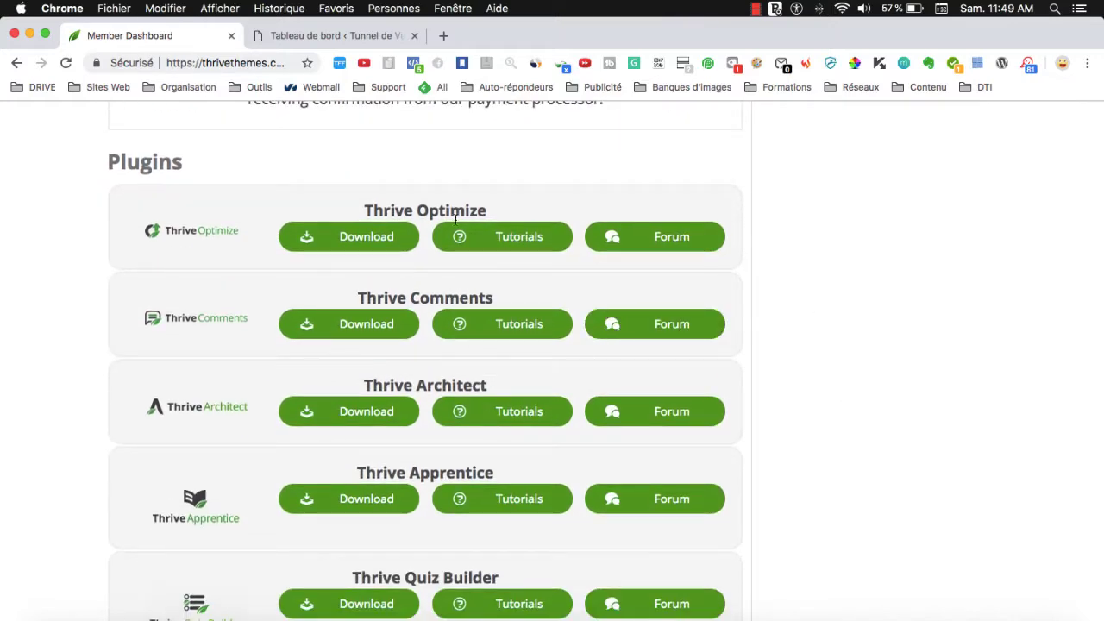
scroll(207, 510, down, 10)
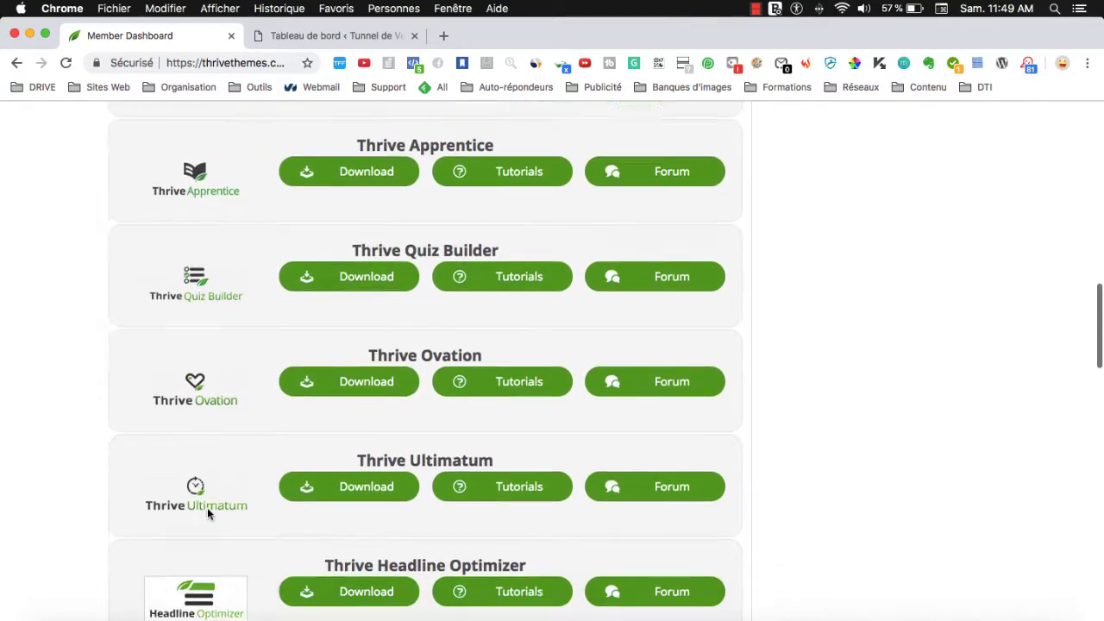
scroll(214, 511, up, 8)
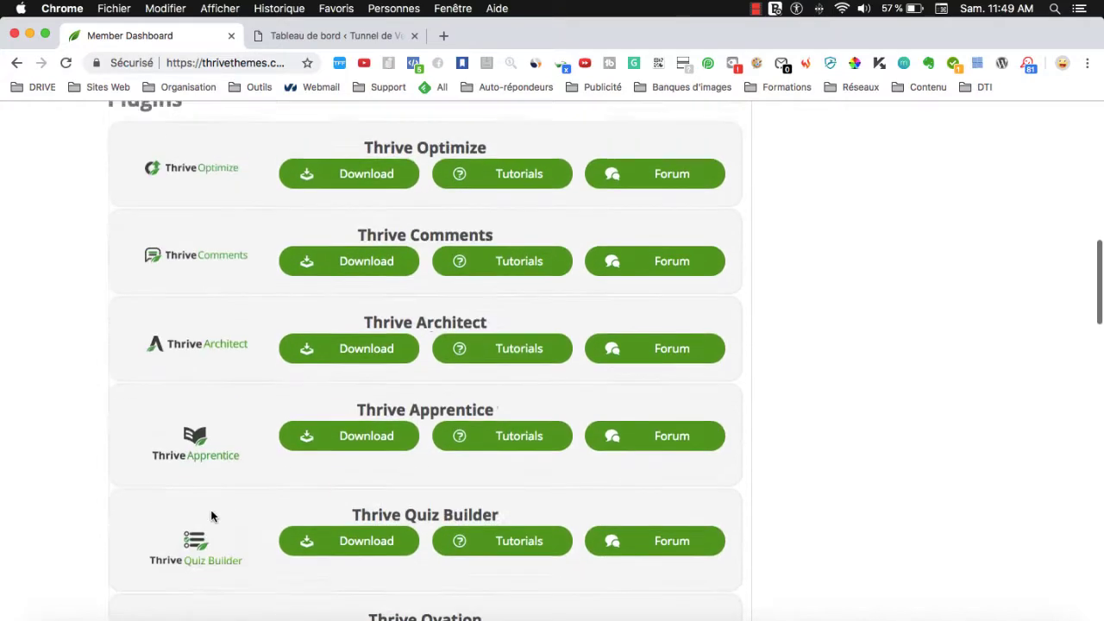
scroll(214, 510, down, 10)
scroll(226, 492, down, 5)
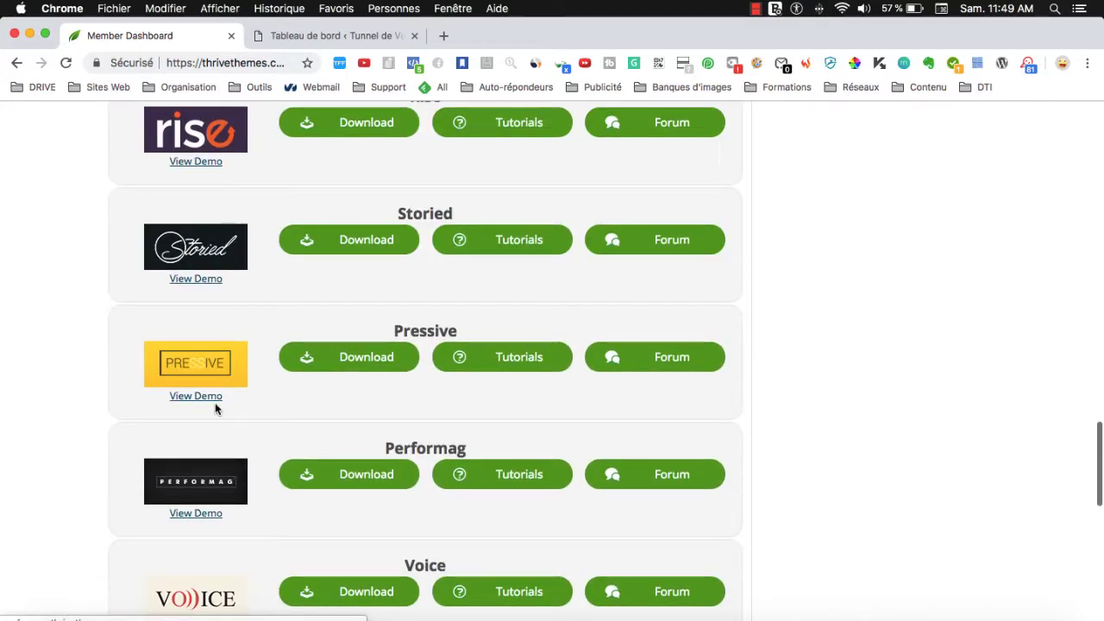
scroll(217, 407, up, 2)
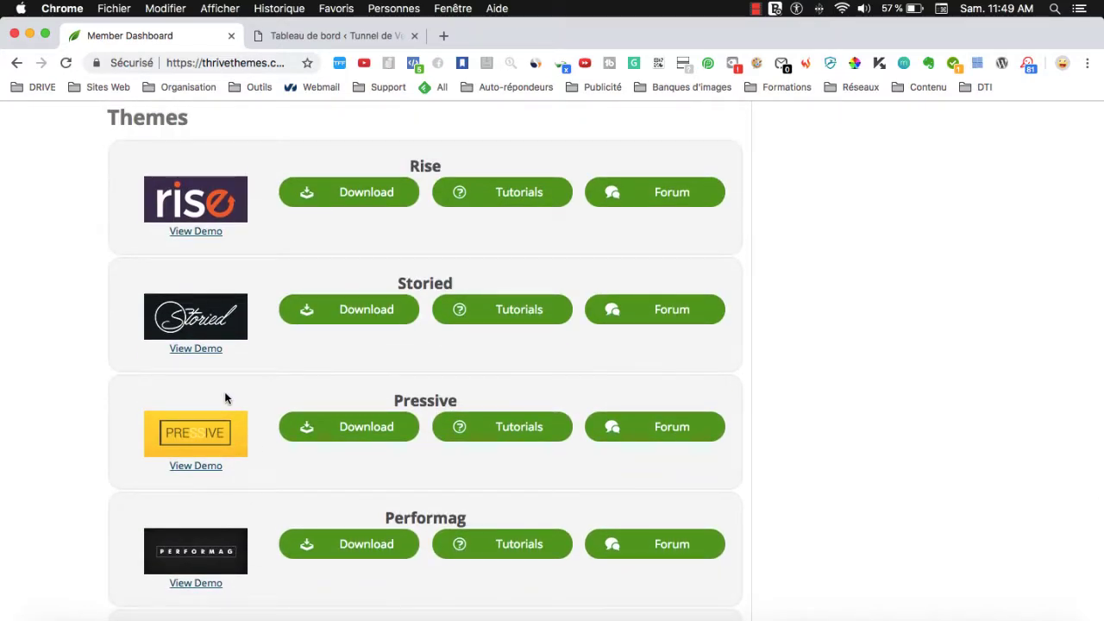
scroll(239, 372, up, 1)
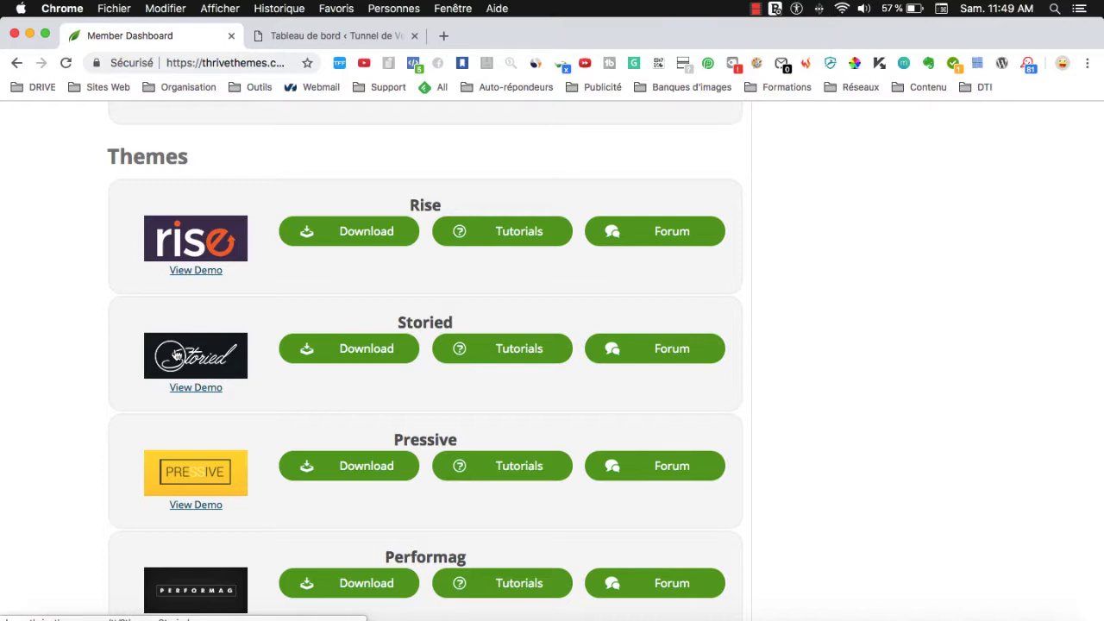
Glance at the WordPress dashboard, then return and scroll to the Themes list with Rise, Storied and Pressive.
click(338, 39)
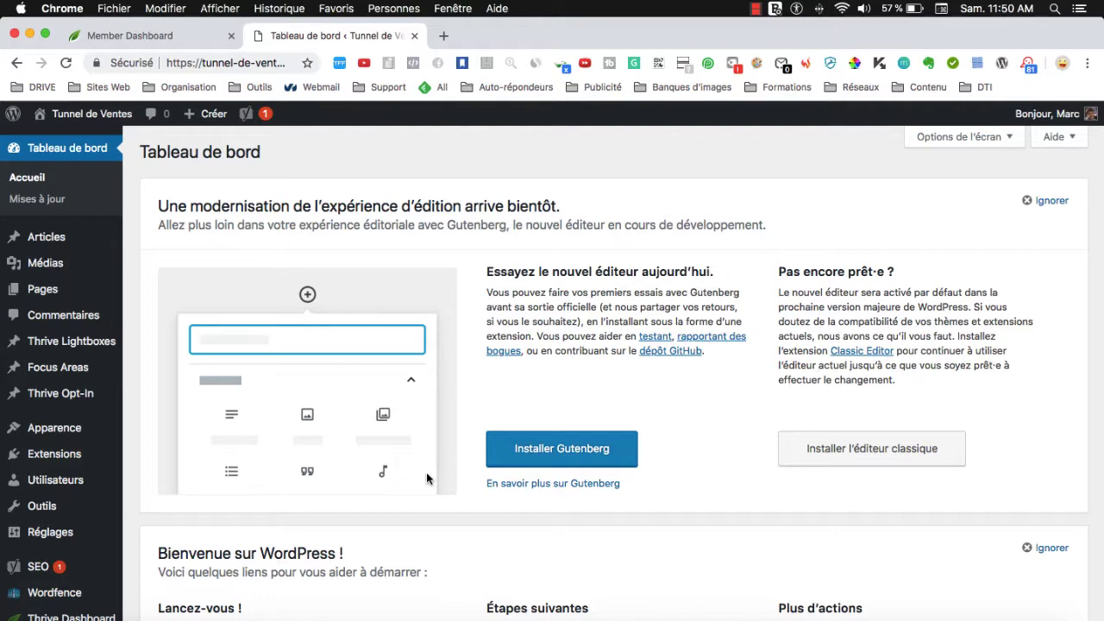
click(122, 31)
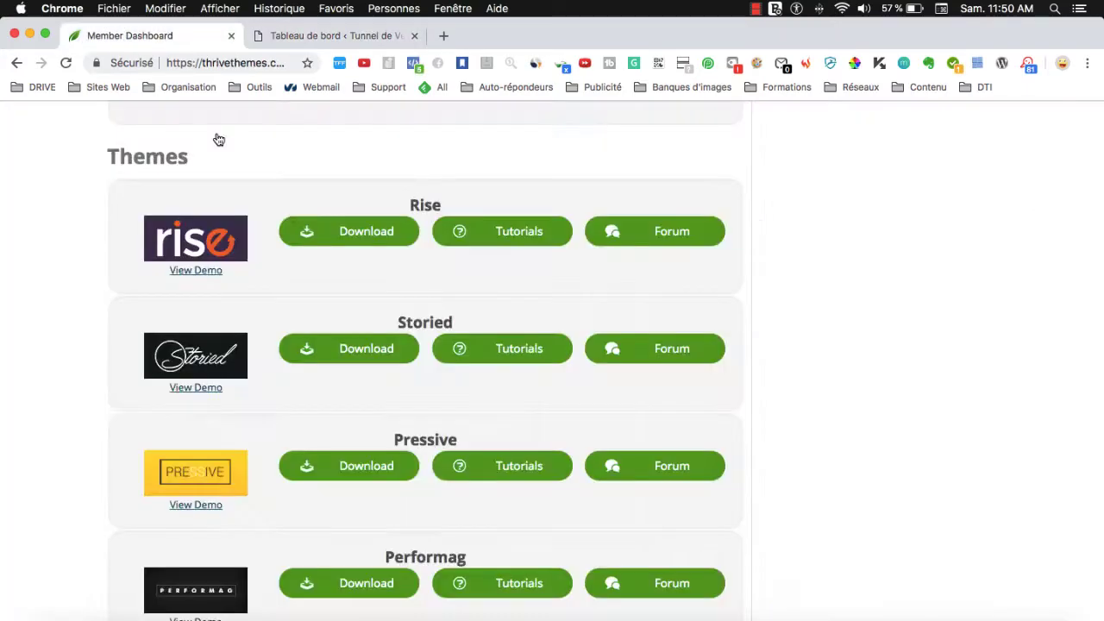
scroll(193, 303, down, 5)
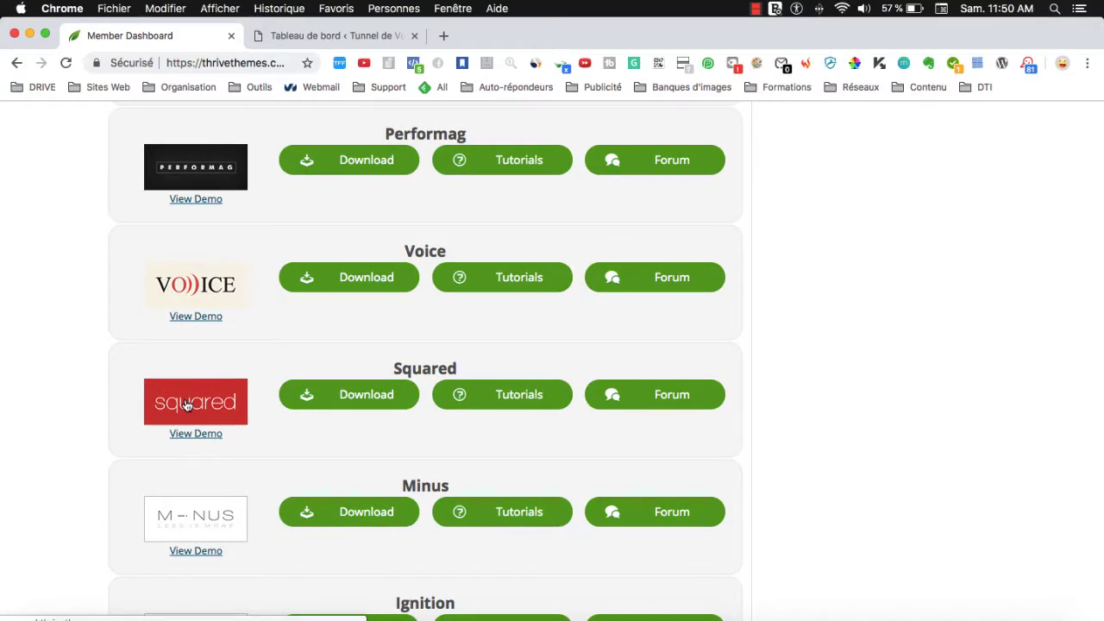
scroll(187, 403, up, 2)
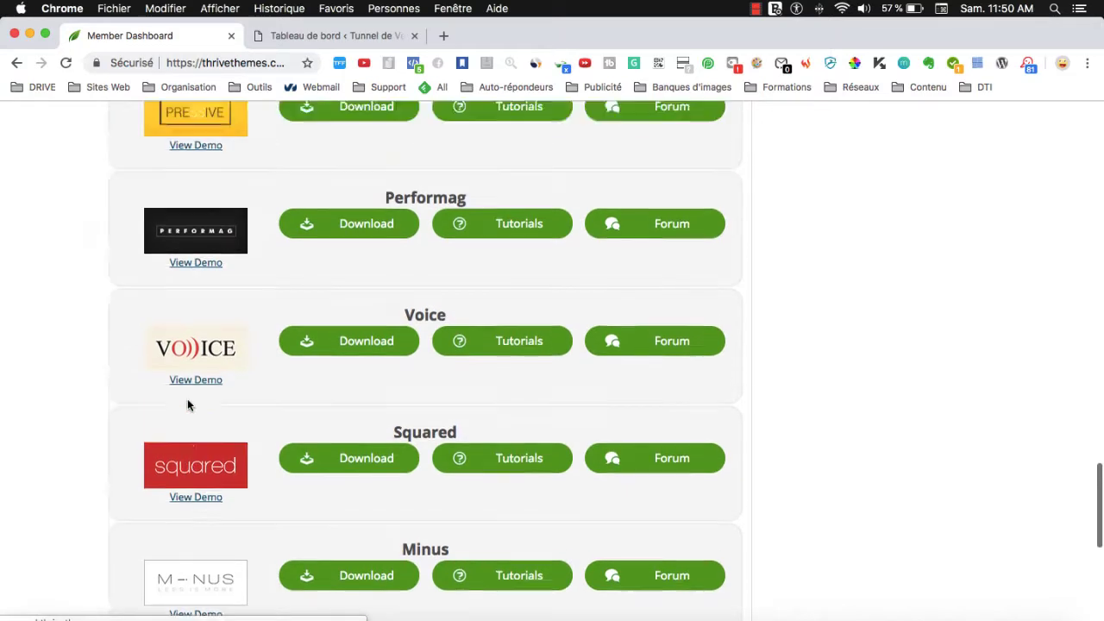
scroll(177, 431, down, 2)
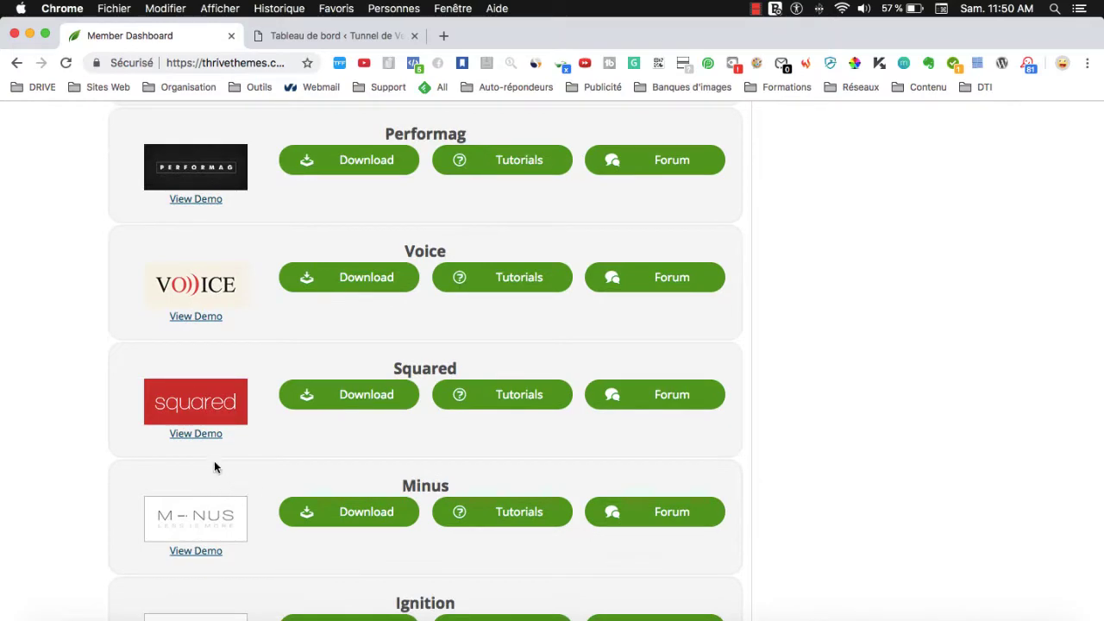
scroll(181, 366, up, 4)
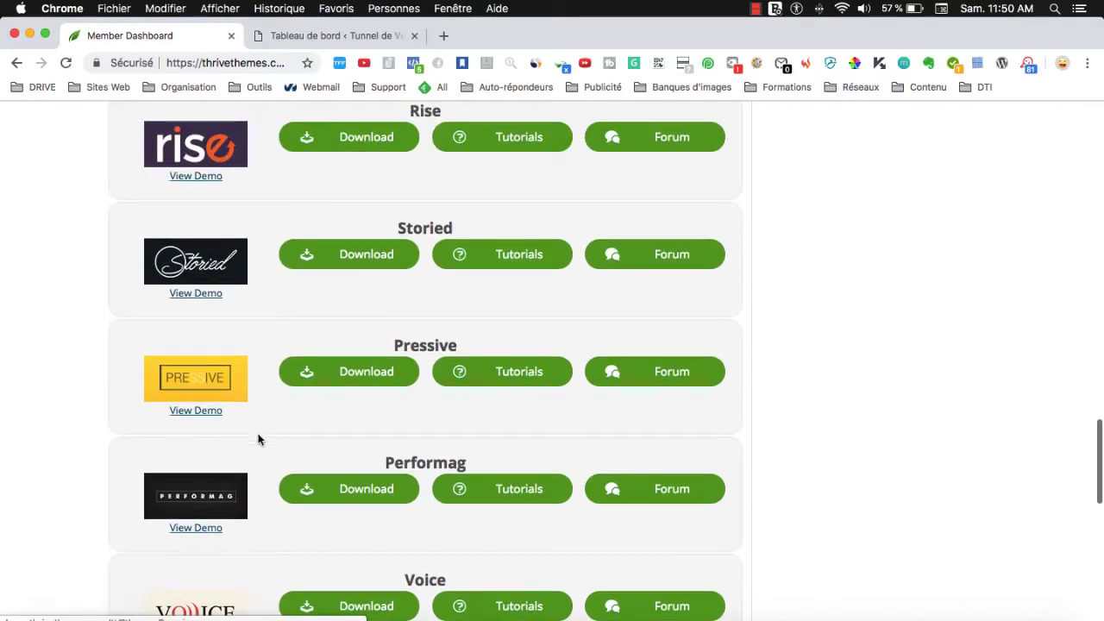
scroll(259, 414, up, 1)
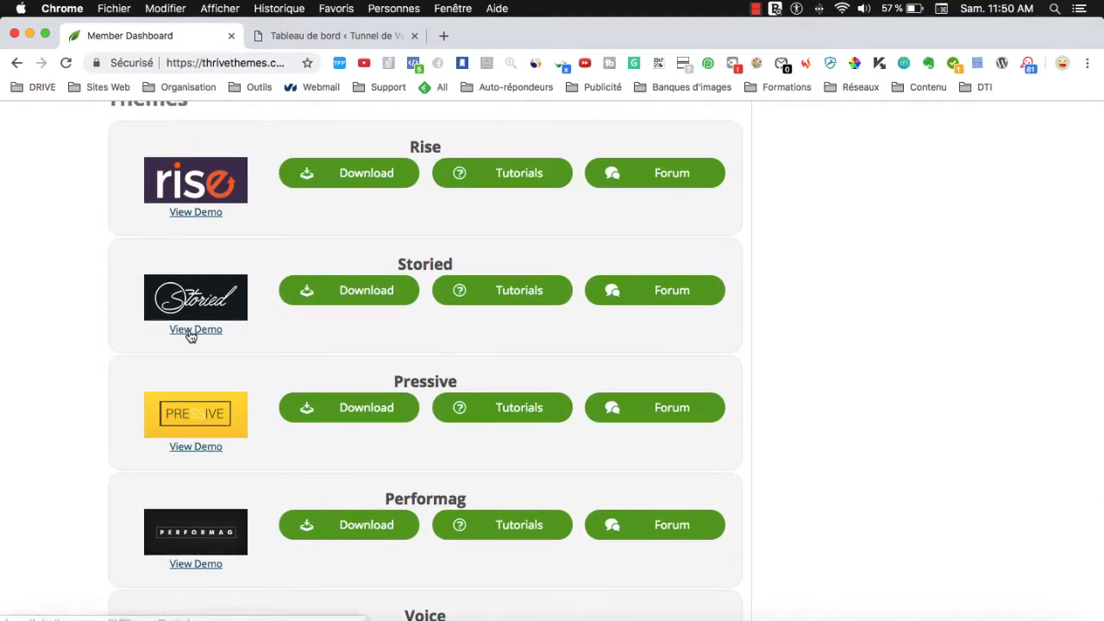
Preview the Storied theme demo in a new tab, then return to the Member Dashboard themes.
click(191, 329)
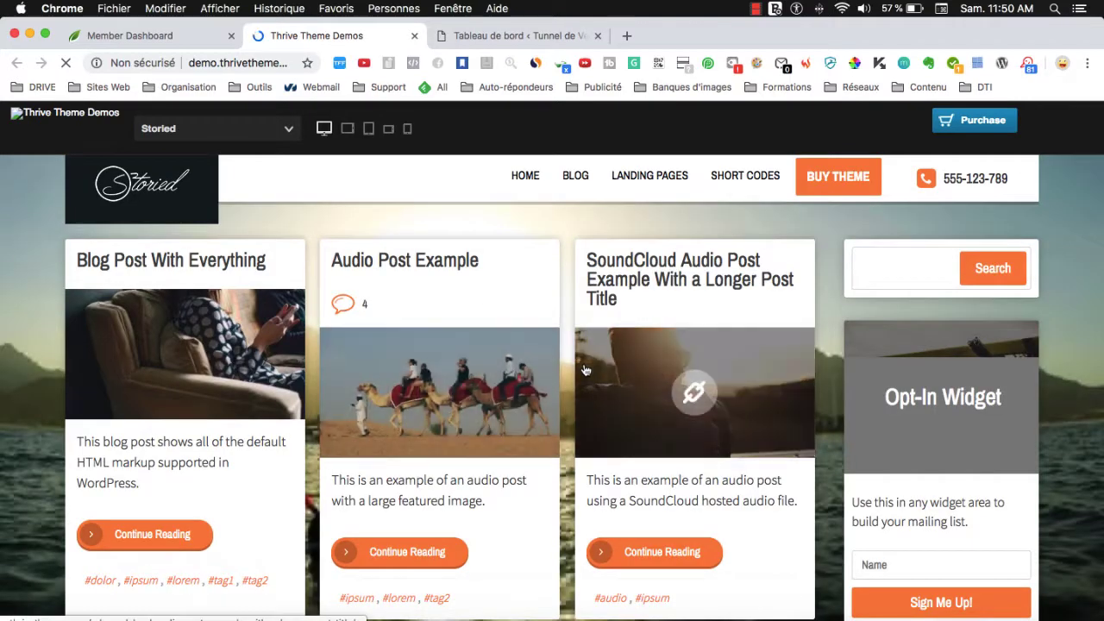
scroll(645, 411, down, 4)
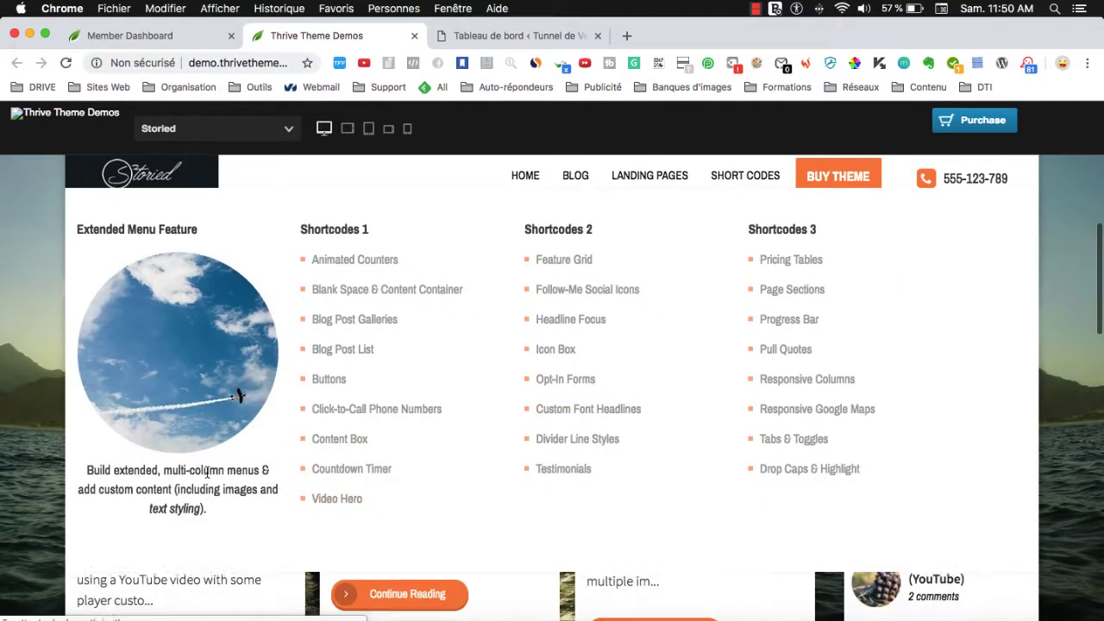
click(129, 36)
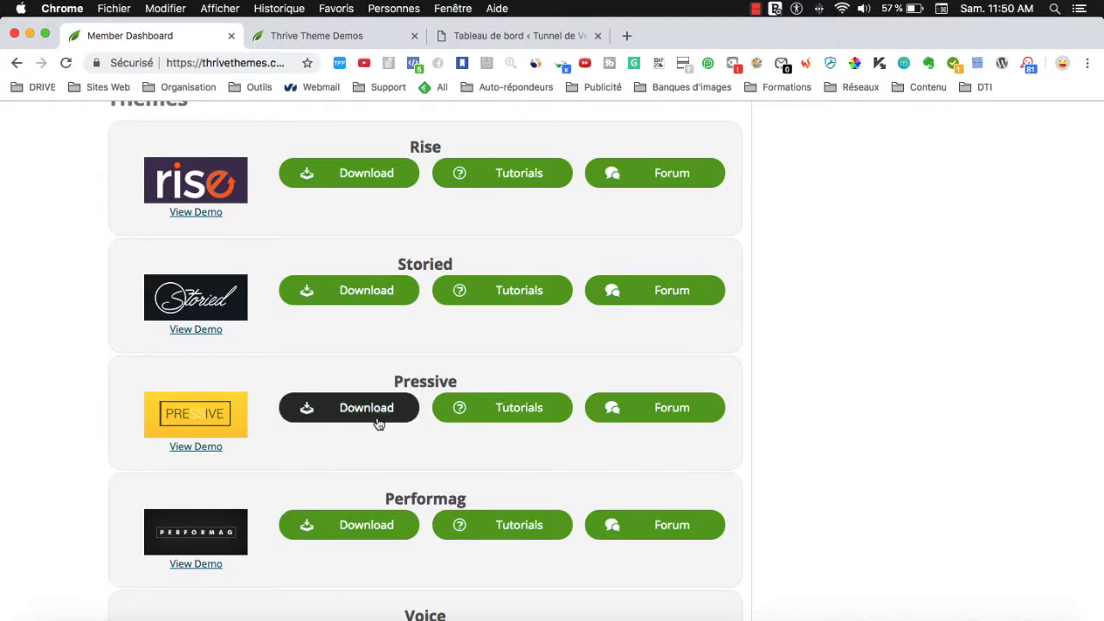
Glance at the WordPress dashboard, then scroll down the Thrive themes list to its end.
click(500, 35)
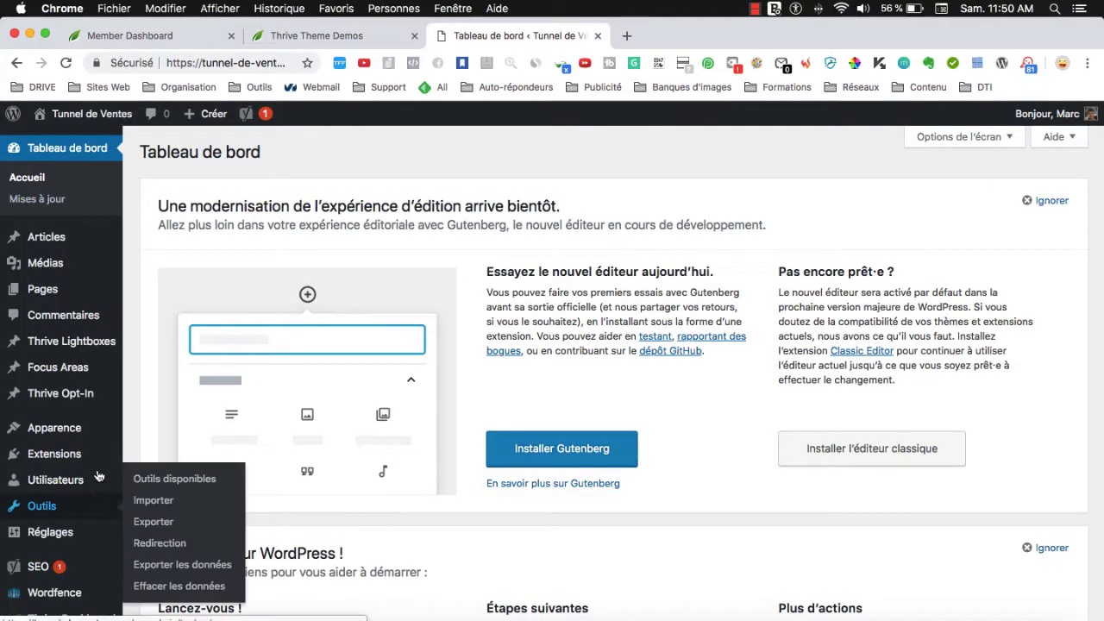
mouse_move(79, 437)
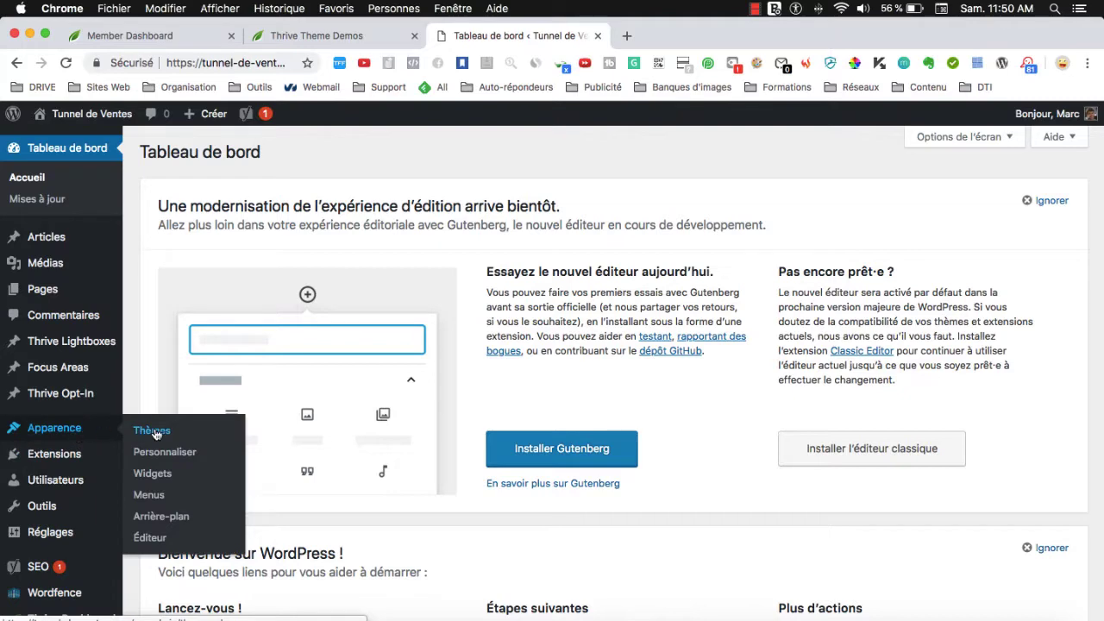
click(157, 36)
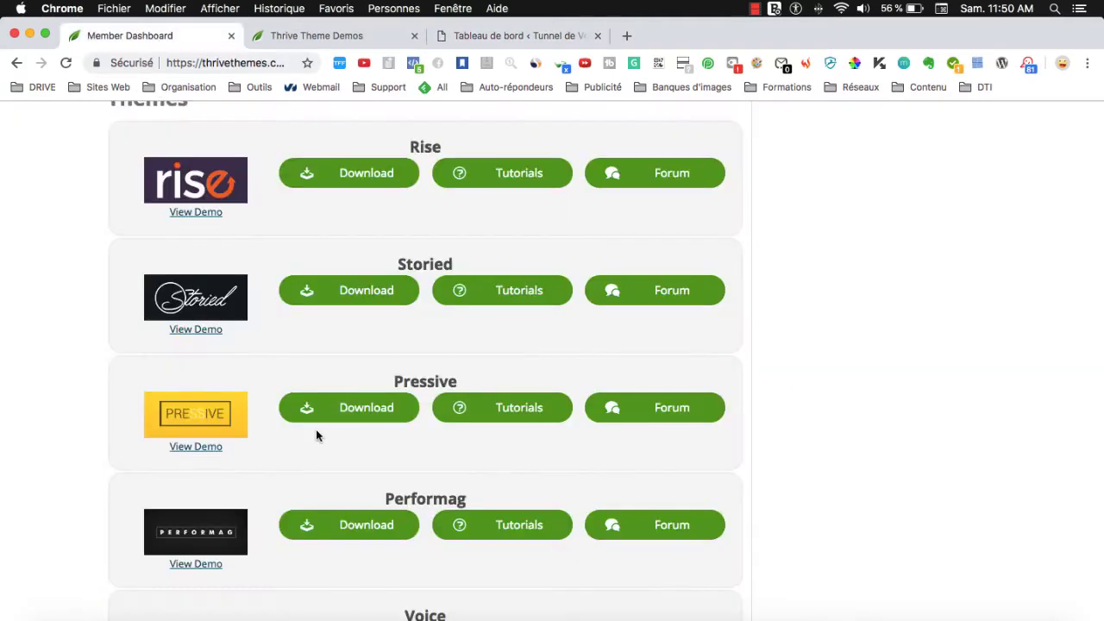
scroll(569, 354, up, 3)
scroll(568, 355, down, 1)
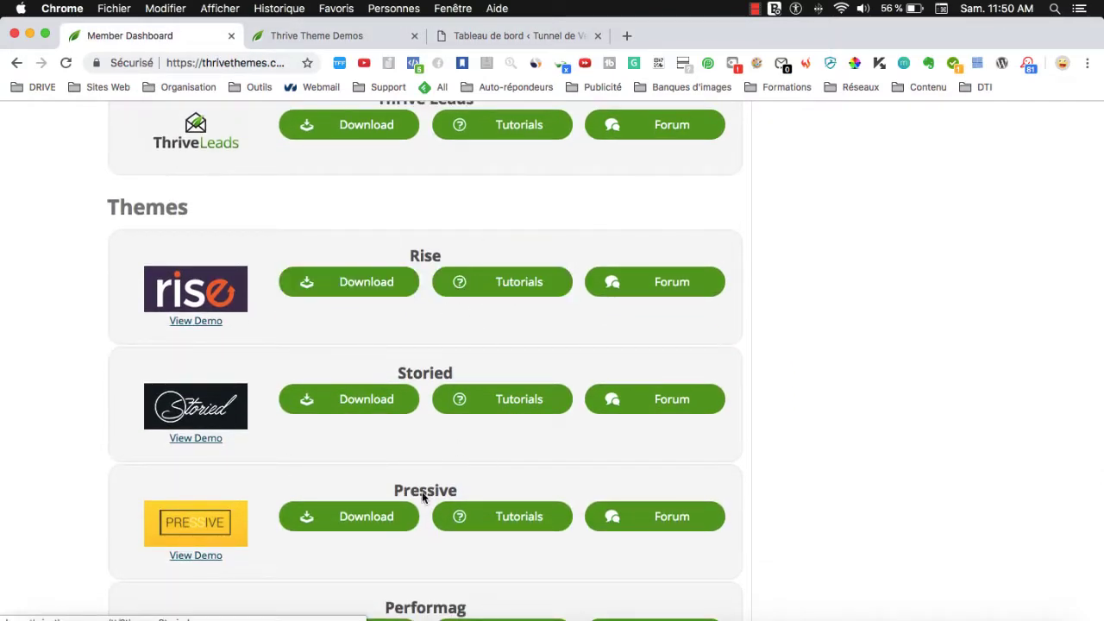
scroll(423, 498, down, 5)
scroll(422, 497, down, 2)
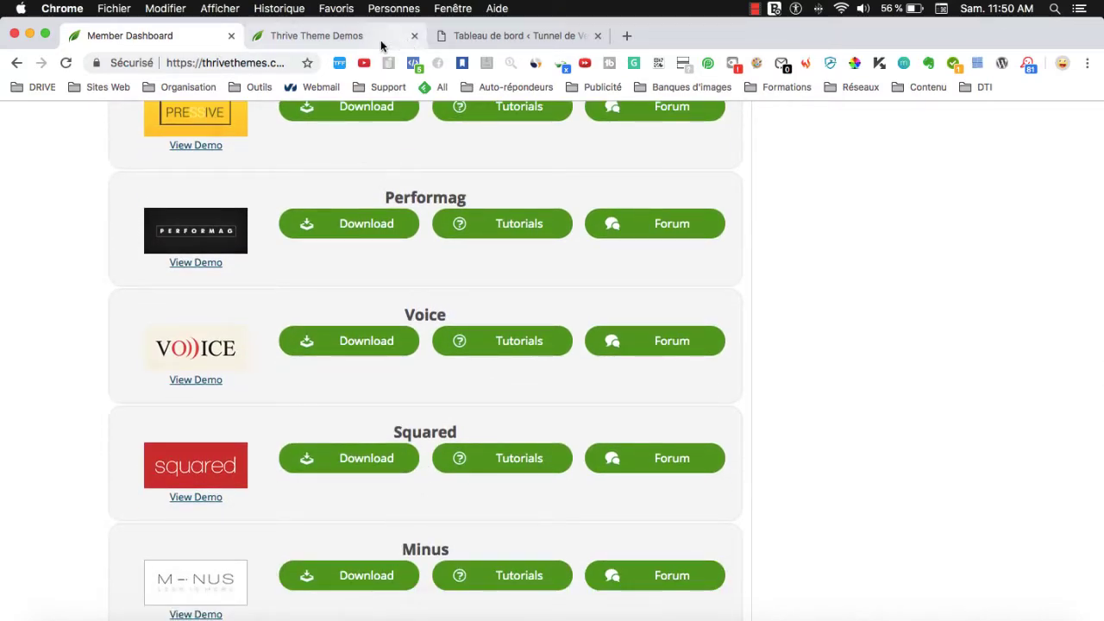
scroll(298, 530, down, 6)
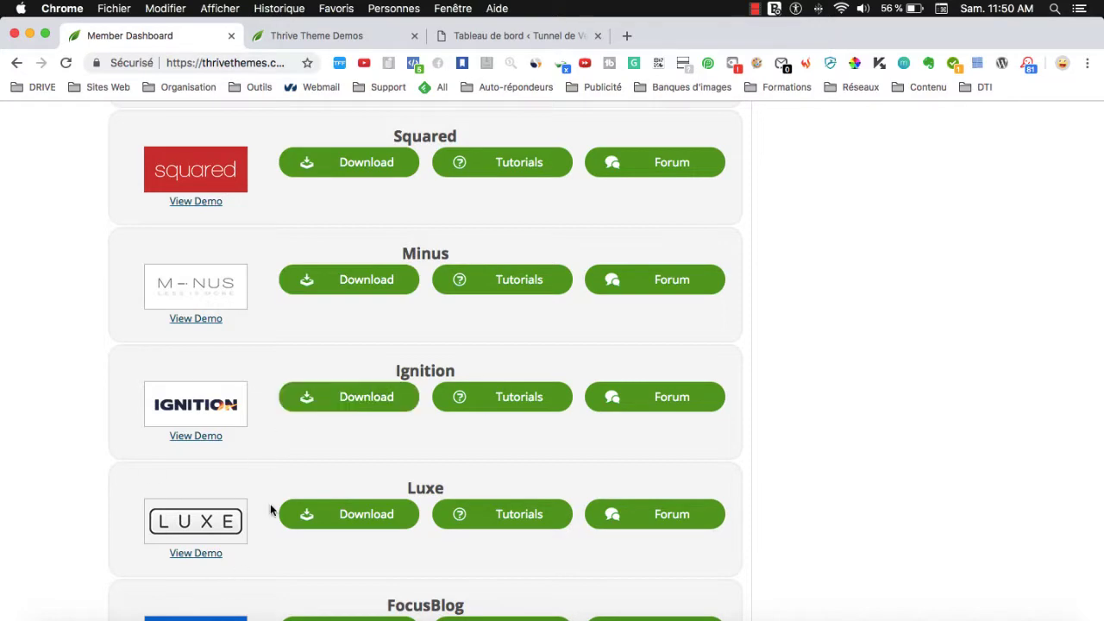
scroll(270, 508, down, 3)
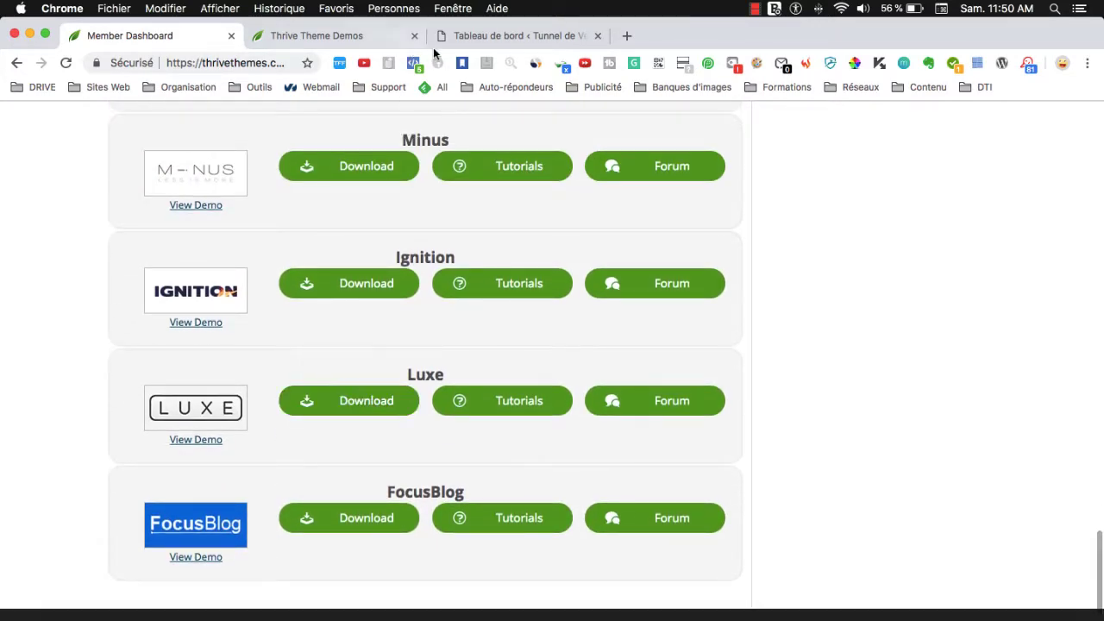
scroll(370, 252, up, 20)
scroll(369, 258, down, 20)
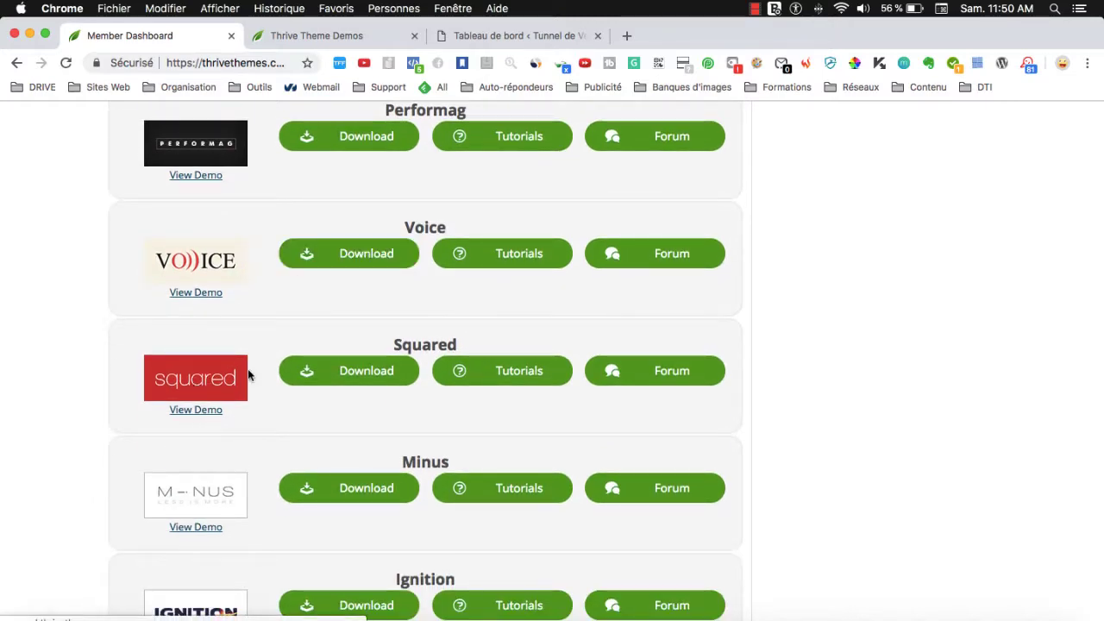
scroll(268, 366, down, 5)
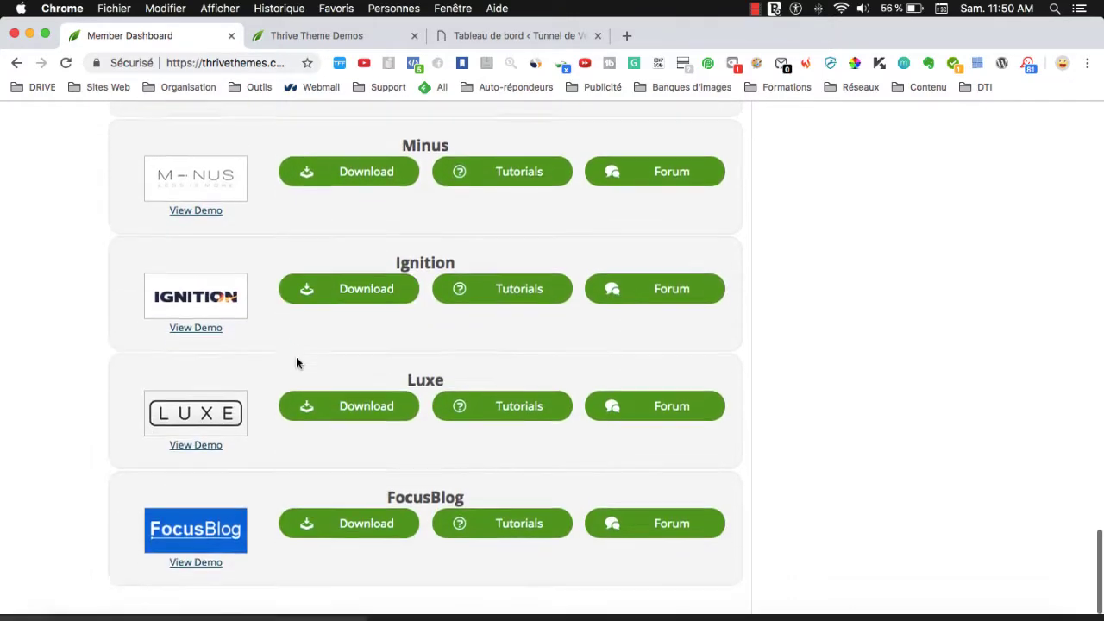
scroll(296, 360, up, 5)
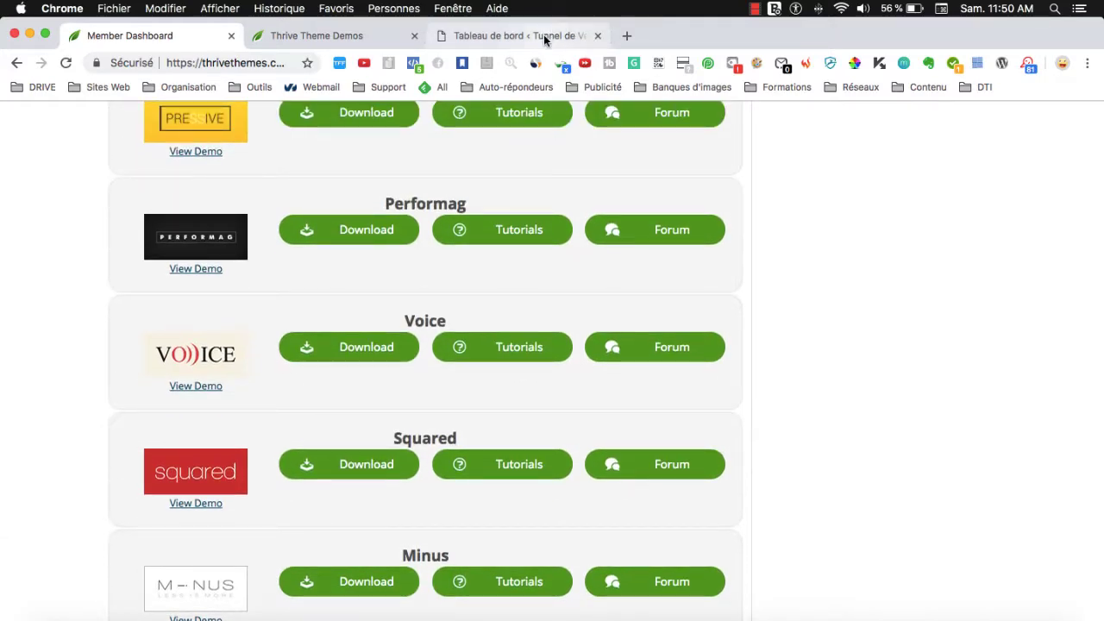
Open the FocusBlog theme demo in a new background tab.
click(545, 36)
click(130, 35)
scroll(455, 362, down, 5)
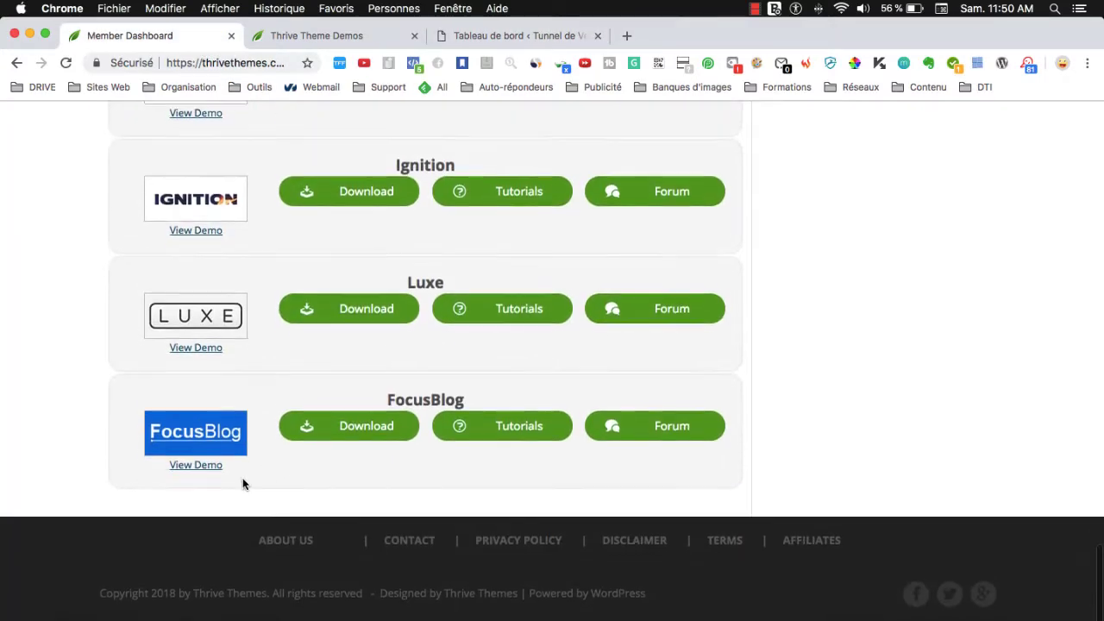
super+click(186, 472)
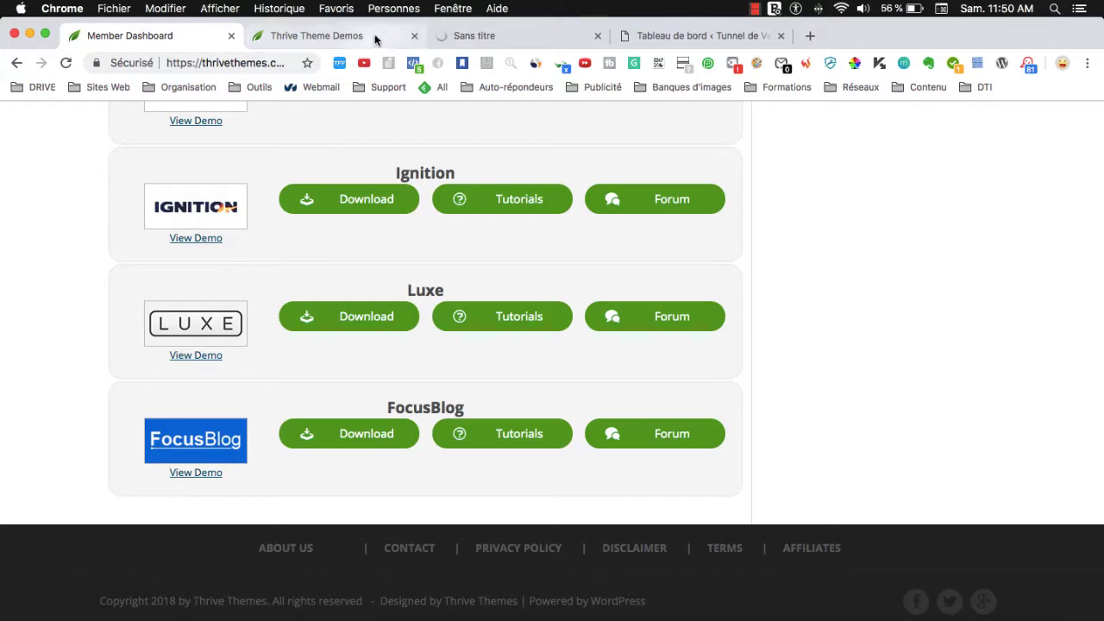
Close the Thrive Theme Demos listing tab and scroll the FocusBlog demo site.
click(375, 36)
click(414, 36)
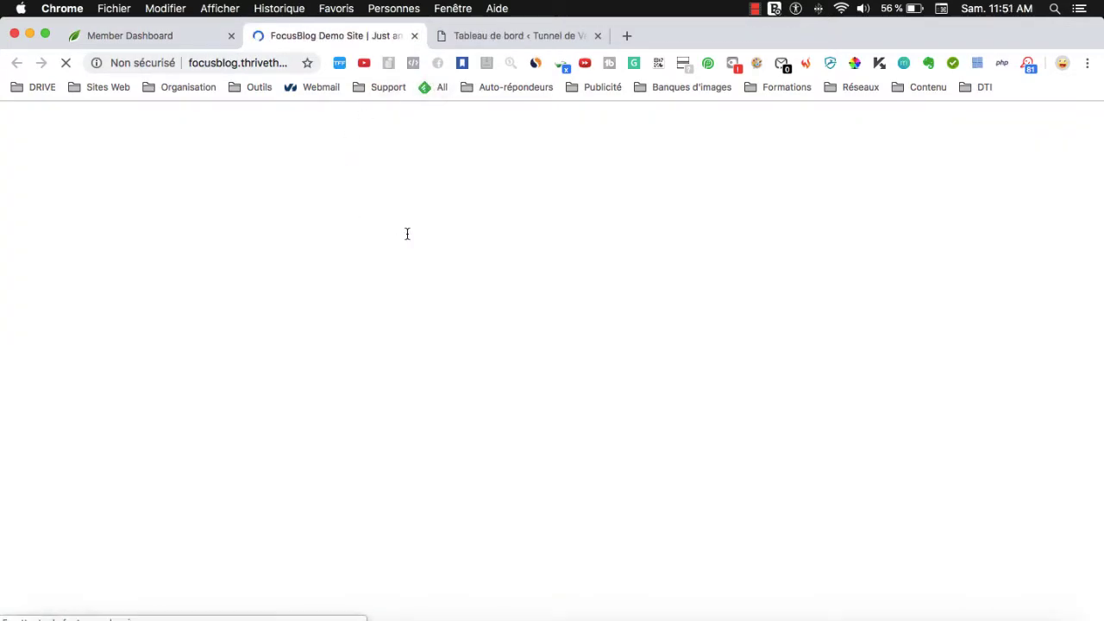
scroll(411, 417, down, 5)
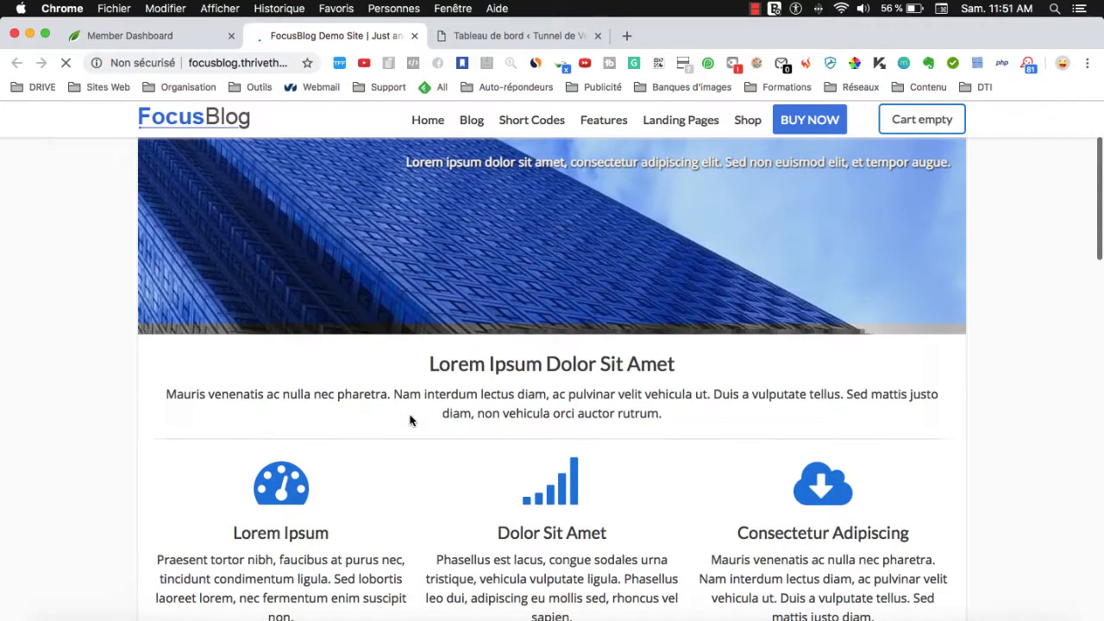
scroll(412, 420, up, 4)
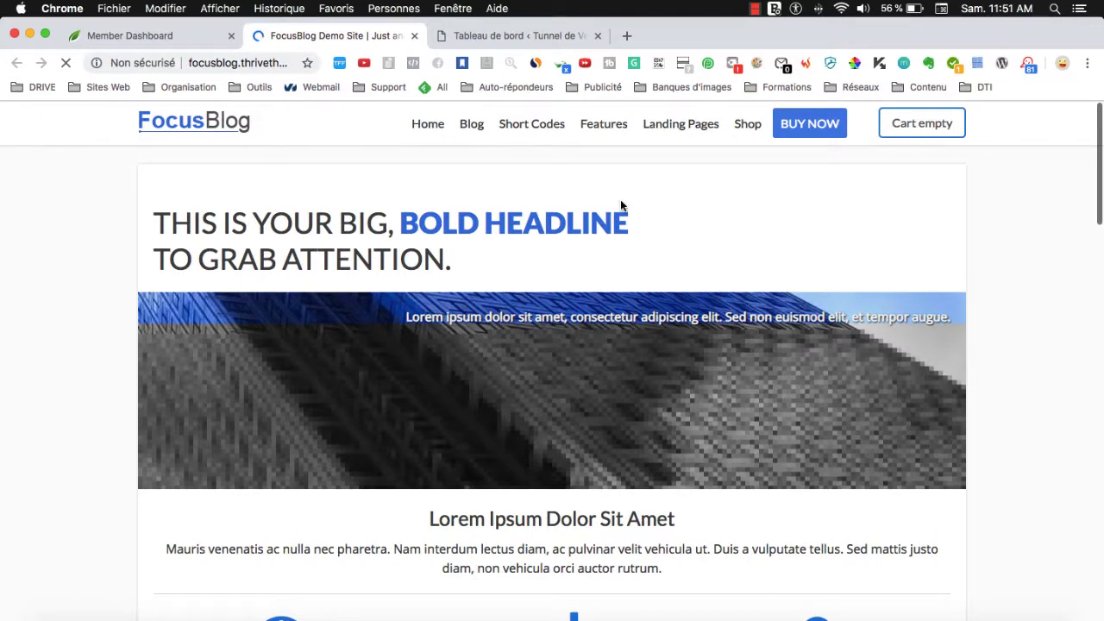
Open the live Tunnel de Ventes site in a new tab, then return to the FocusBlog demo.
click(489, 39)
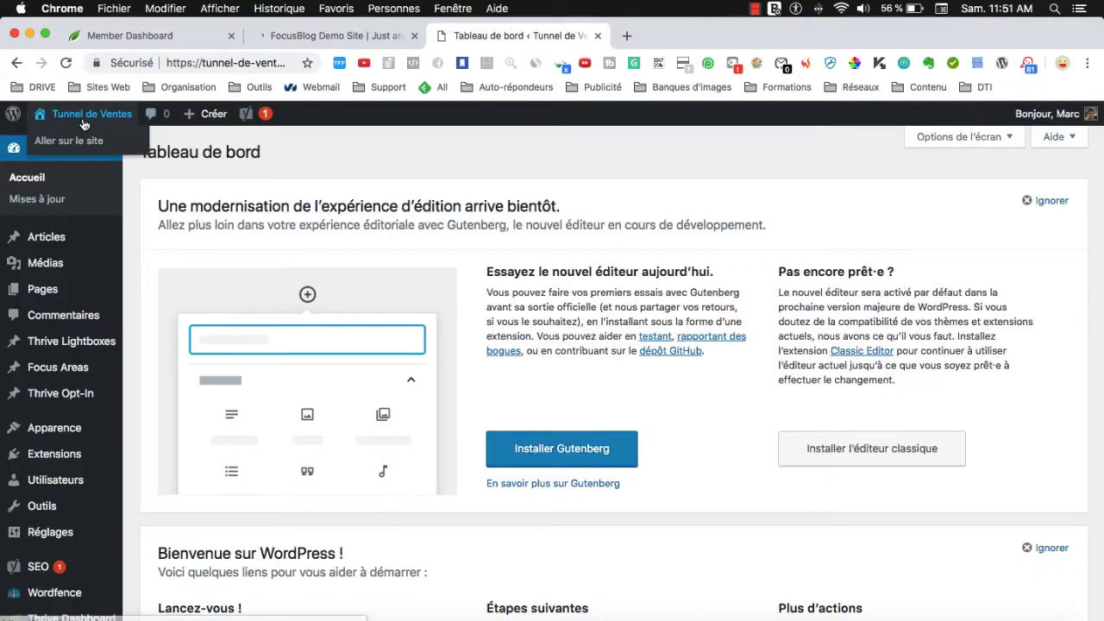
super+click(71, 140)
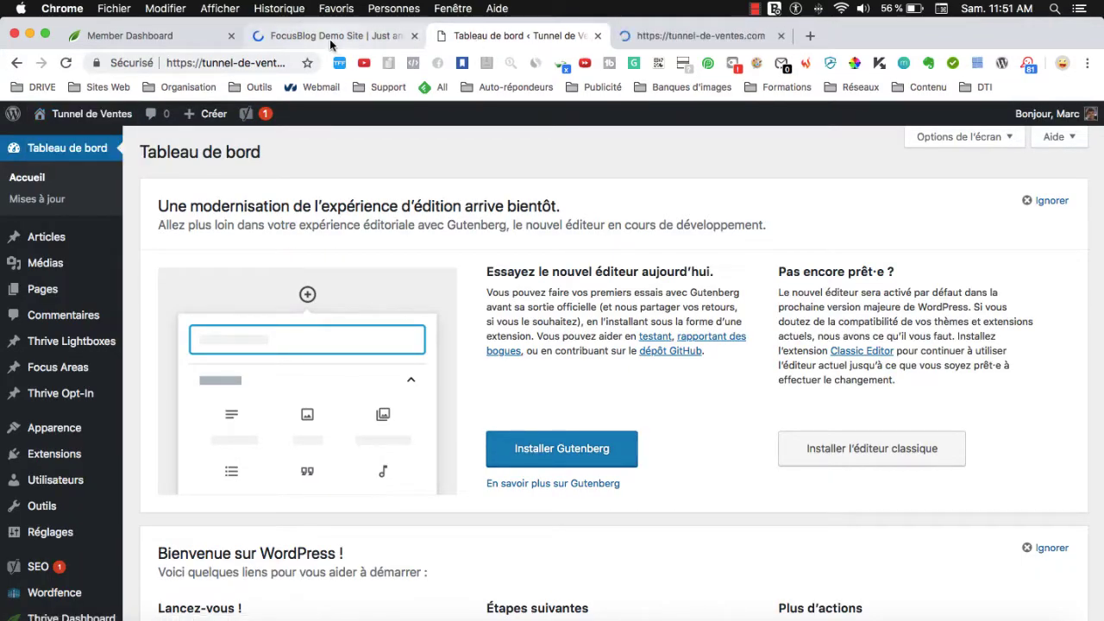
click(330, 41)
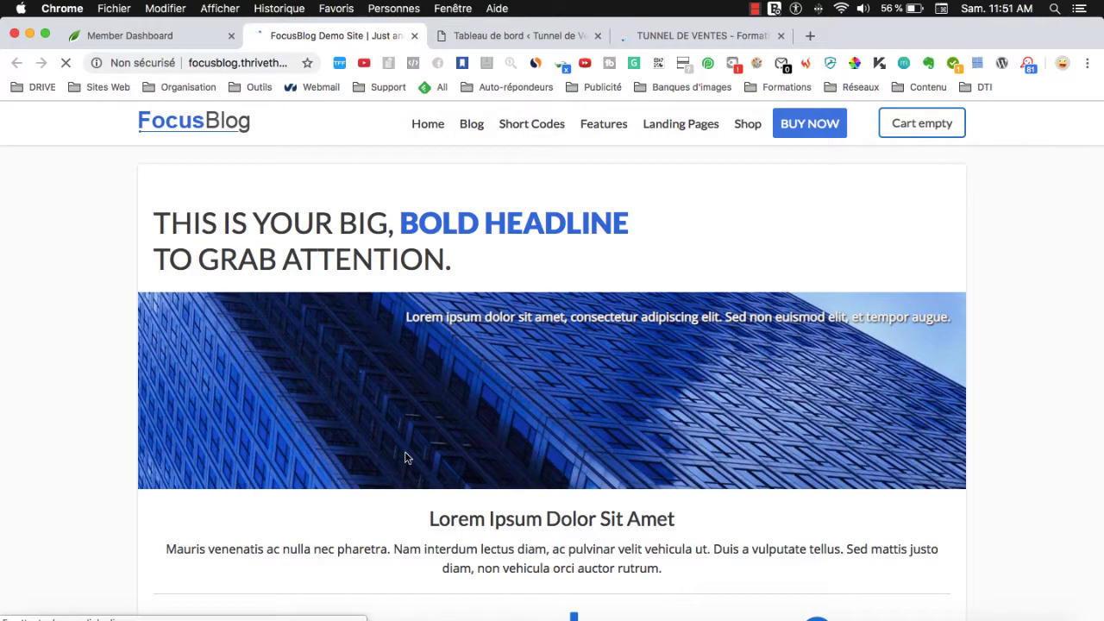
scroll(405, 457, down, 20)
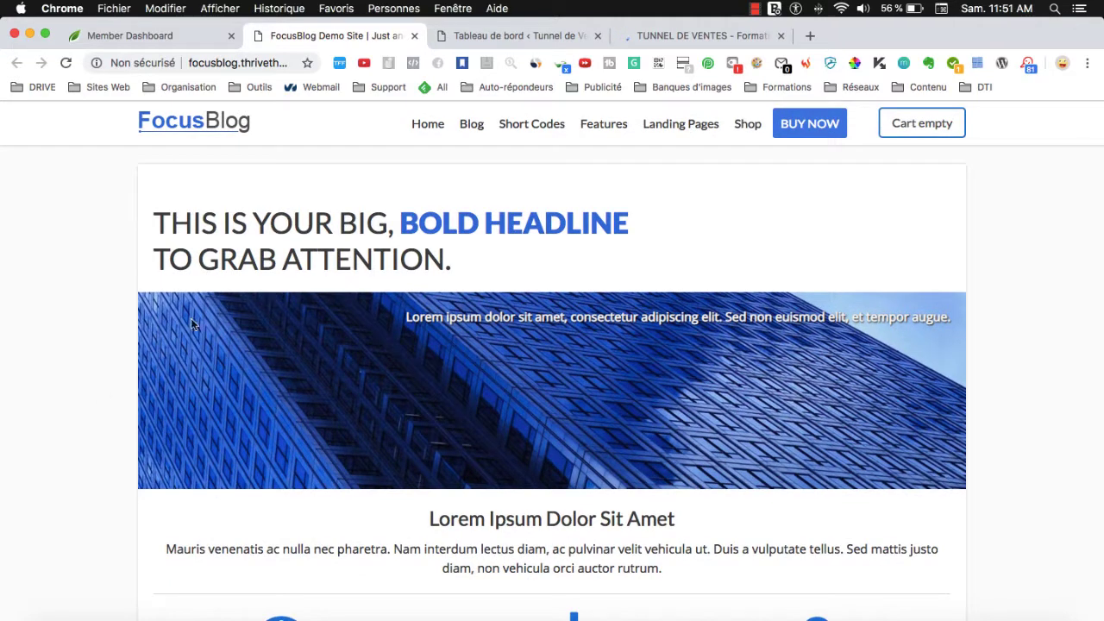
Open DÉMARRER LA FORMATION on Tunnel de Ventes, close the FocusBlog demo tab, and return to Member Dashboard.
click(680, 39)
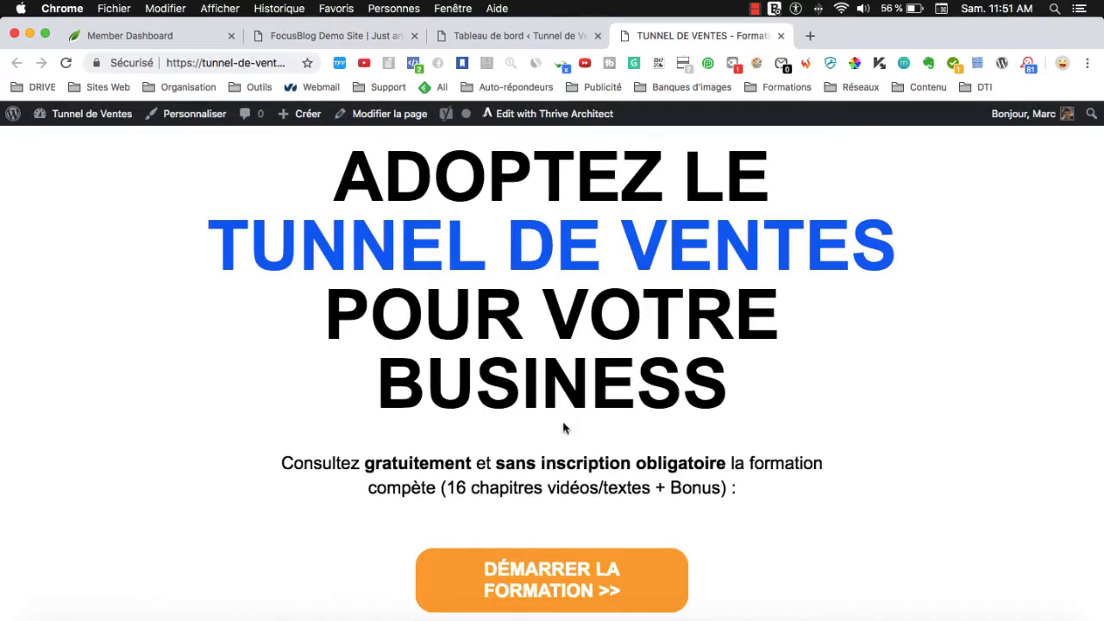
click(562, 590)
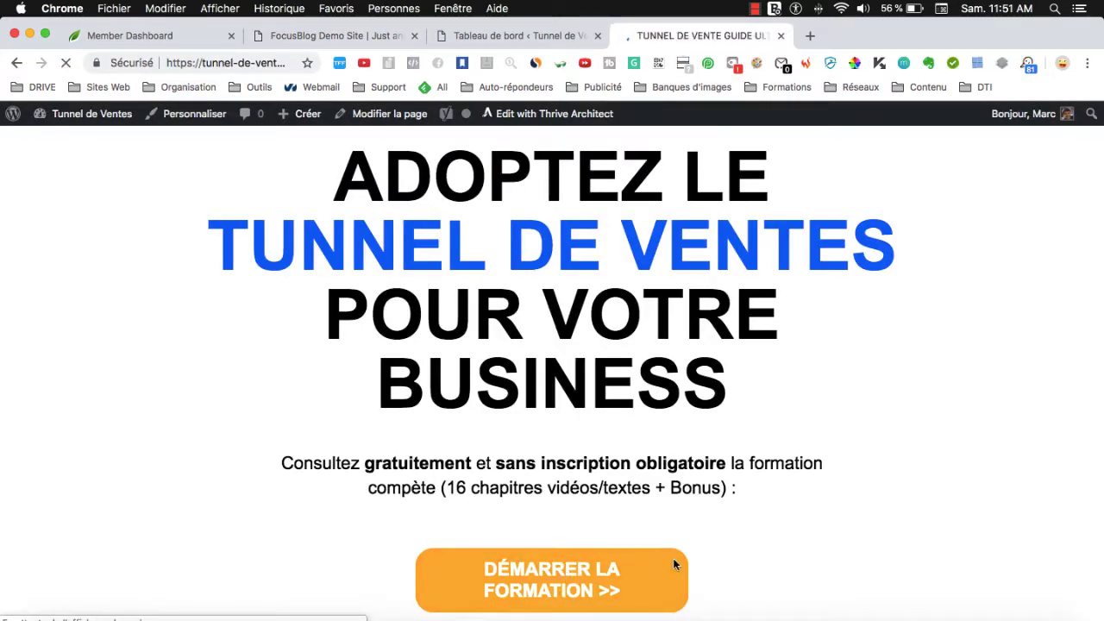
click(389, 37)
key(super+w)
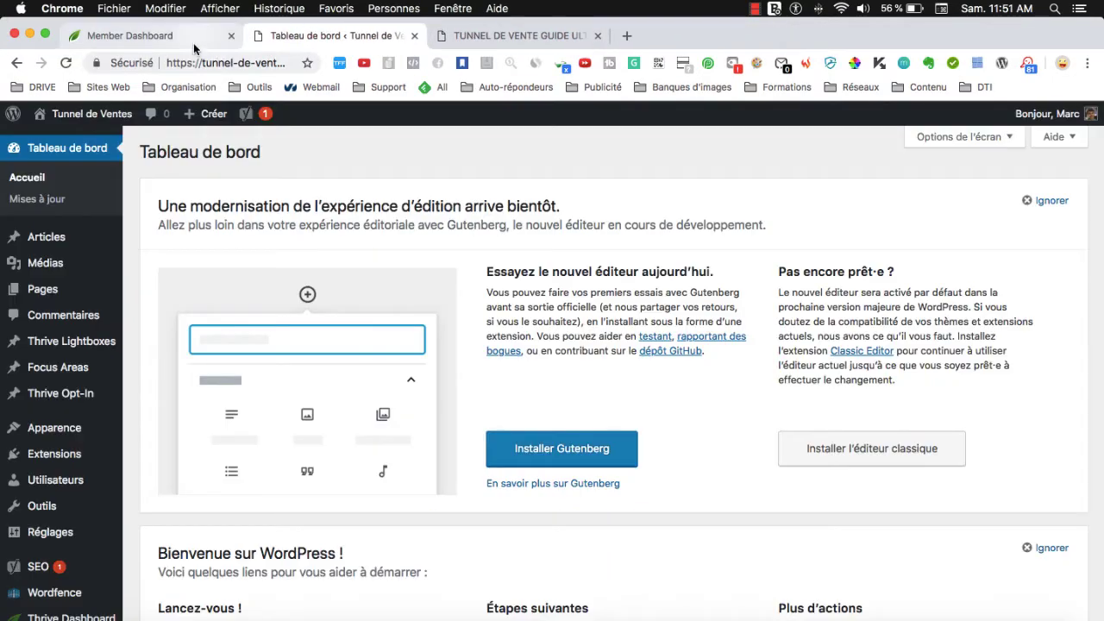
click(200, 39)
scroll(217, 356, up, 5)
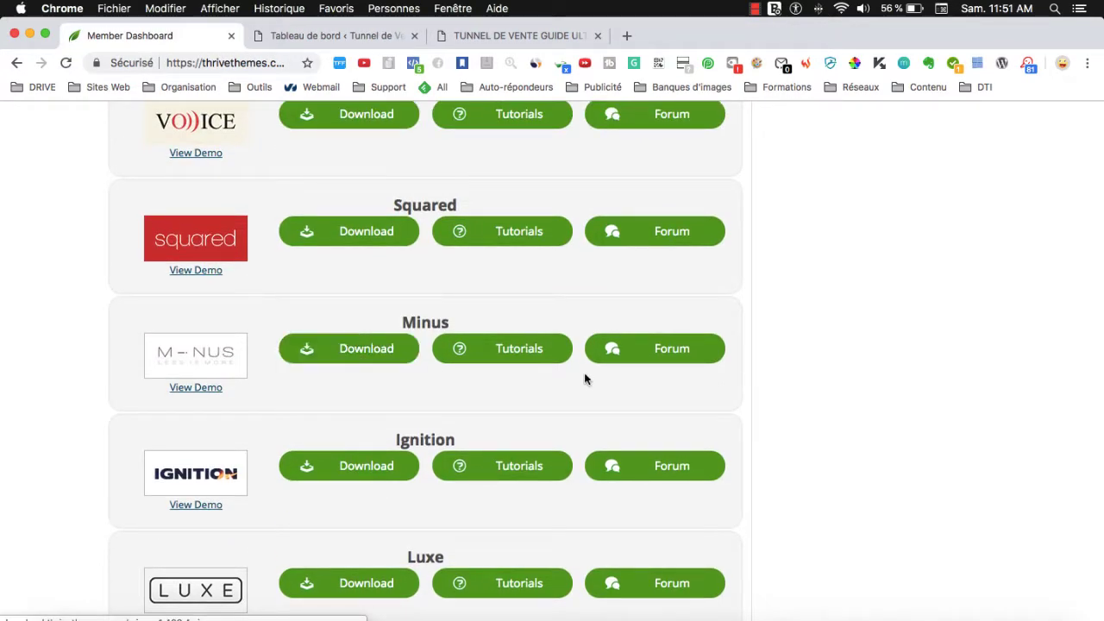
Reach the .zip form via Apparence > Thèmes > Ajouter > Téléverser un thème, then return to Member Dashboard.
scroll(587, 377, up, 10)
click(281, 39)
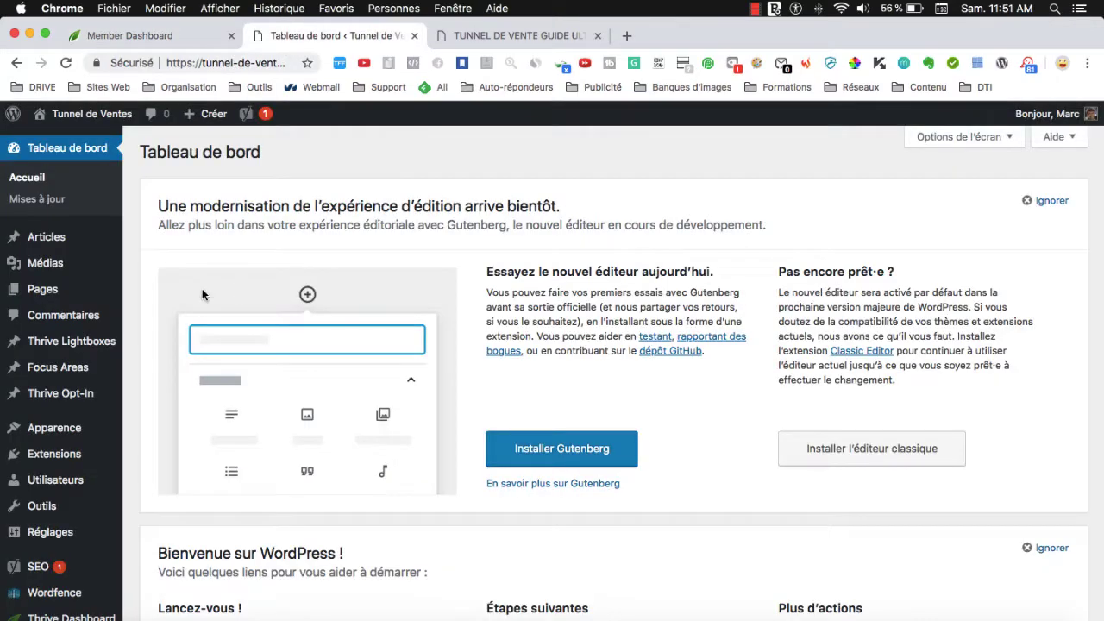
mouse_move(54, 428)
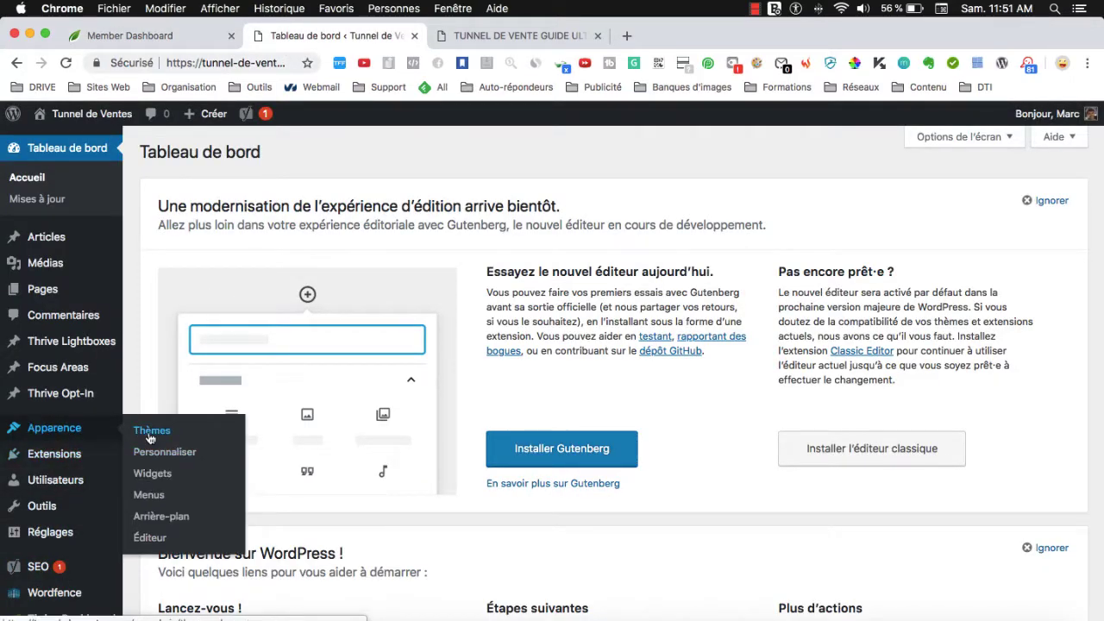
click(164, 450)
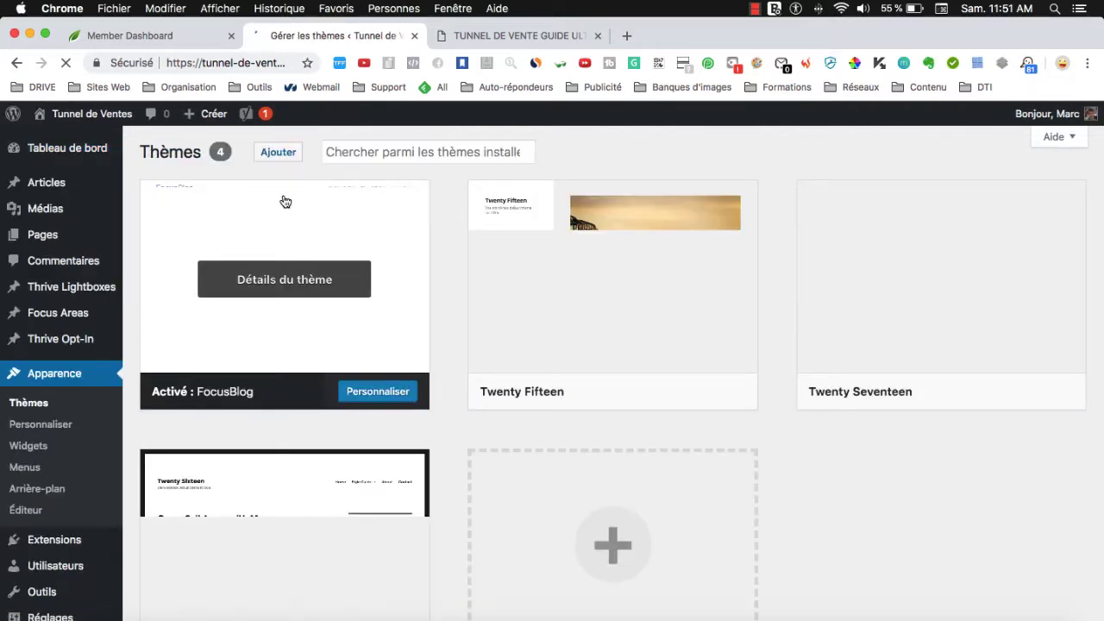
click(277, 155)
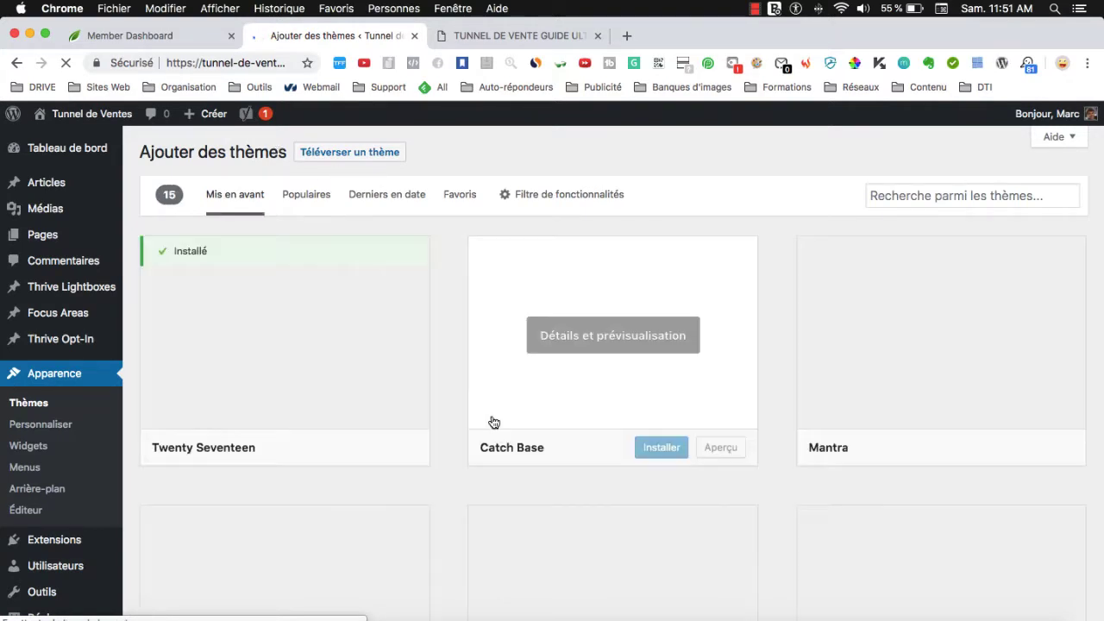
click(326, 159)
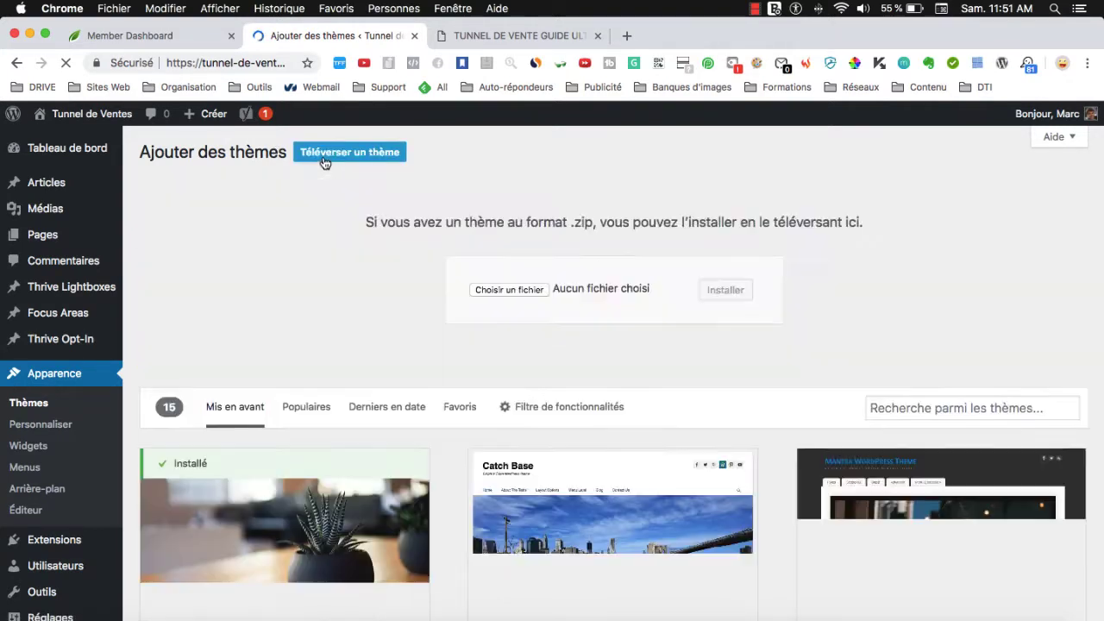
click(164, 36)
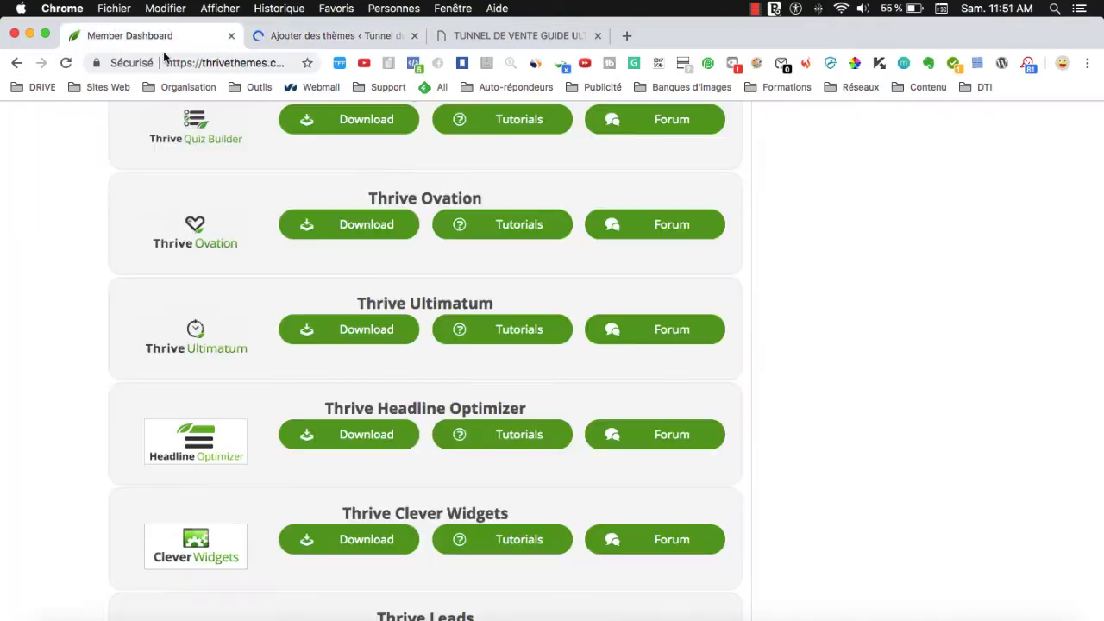
Scroll through Thrive plugin downloads like Thrive Ultimatum, then return to the Ajouter des thèmes tab.
scroll(522, 288, up, 10)
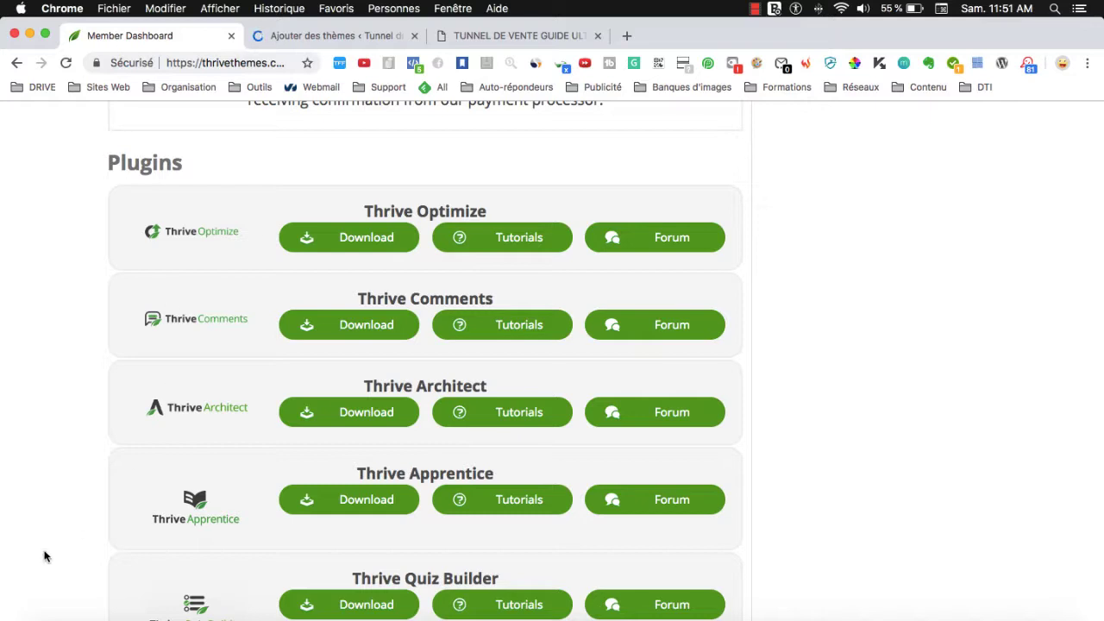
scroll(130, 449, down, 3)
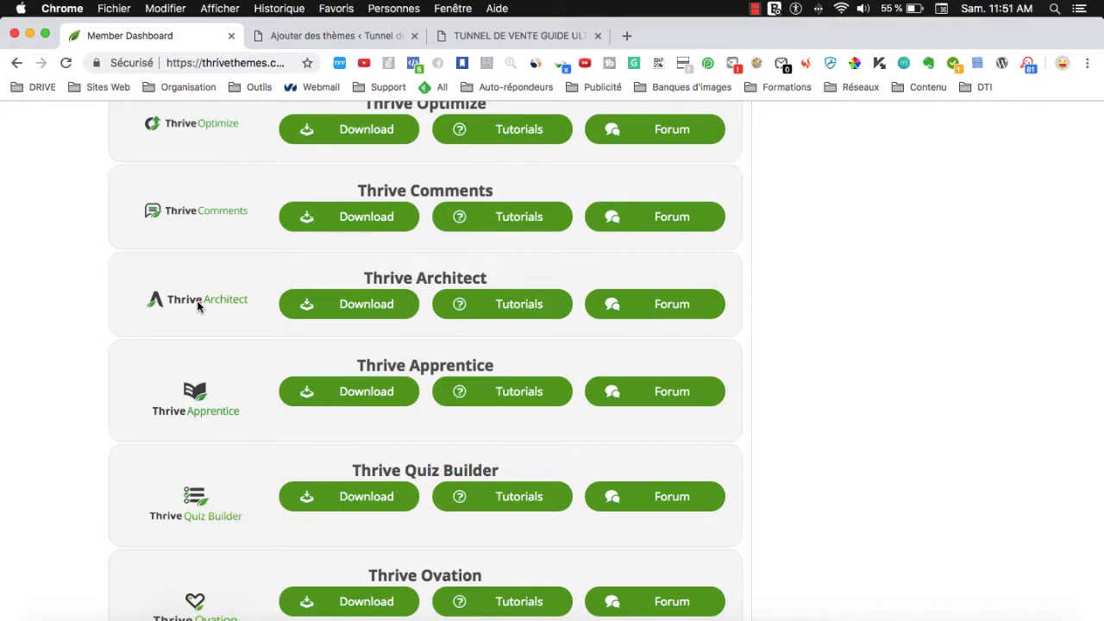
scroll(197, 301, down, 10)
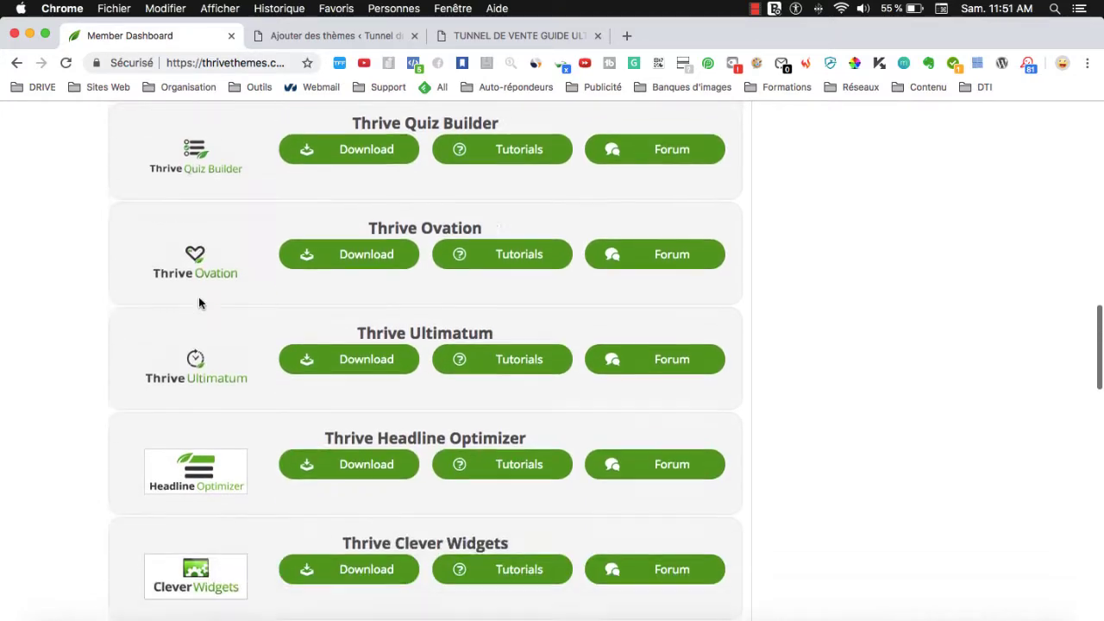
scroll(214, 509, down, 2)
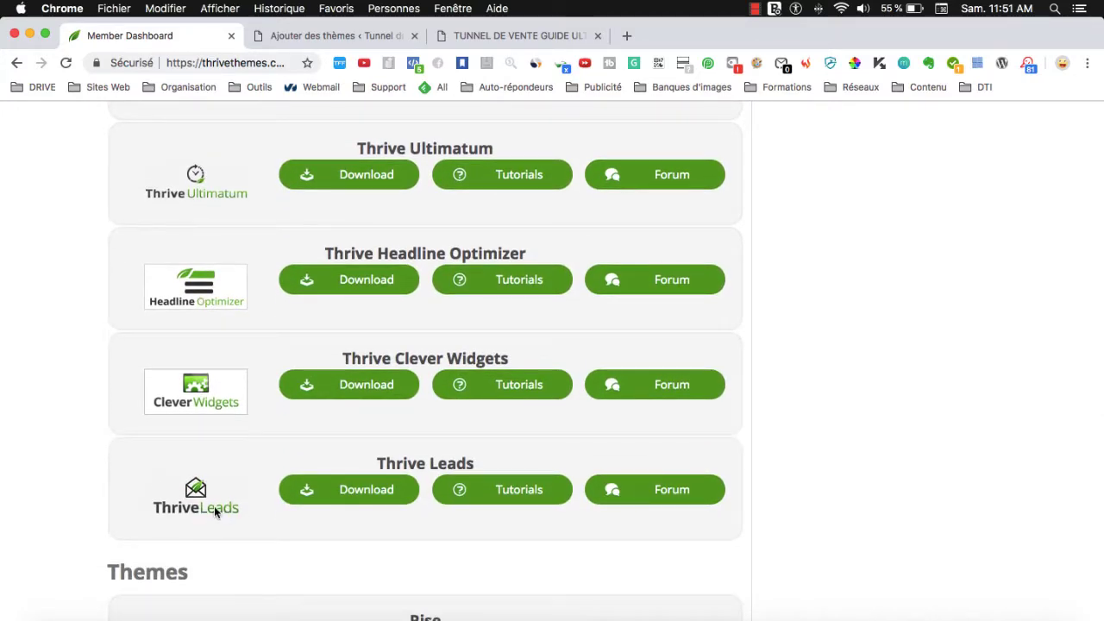
scroll(192, 487, up, 9)
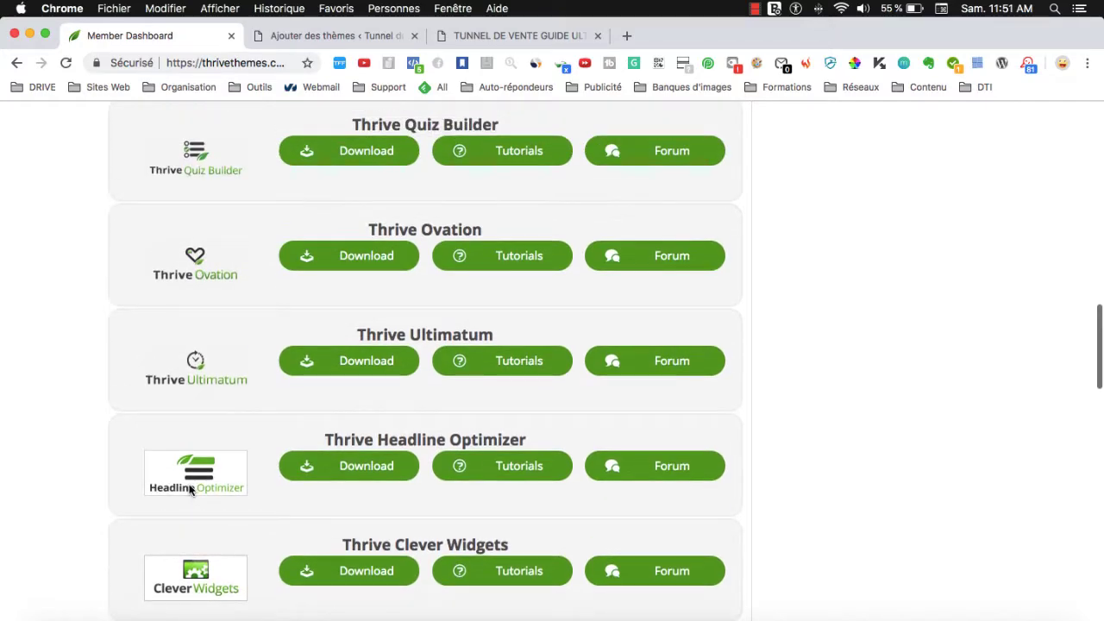
scroll(191, 487, down, 9)
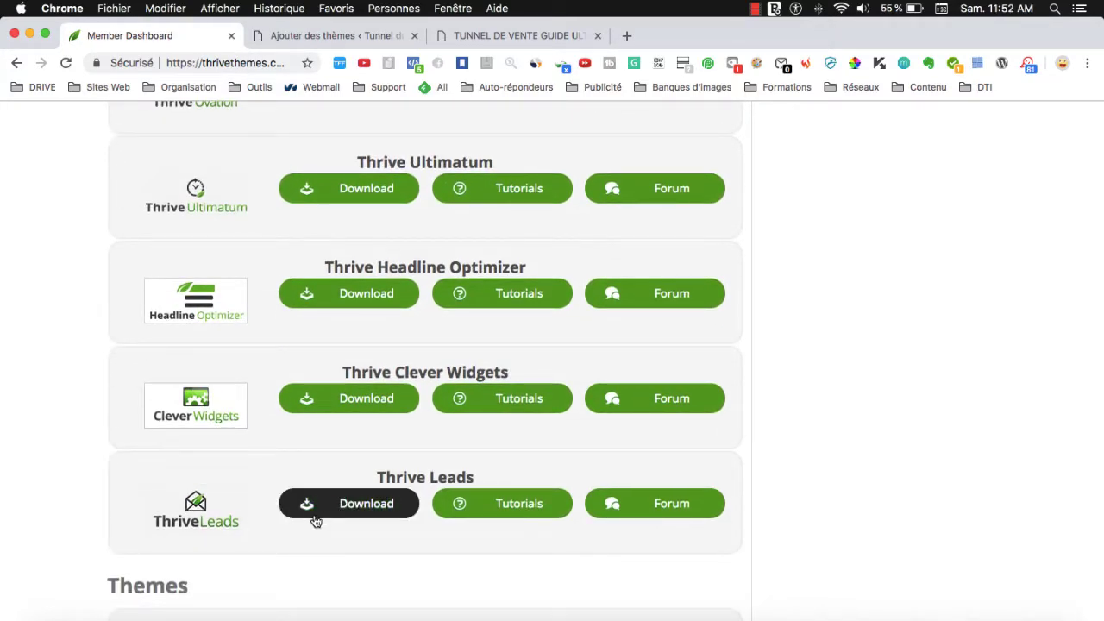
scroll(316, 508, up, 10)
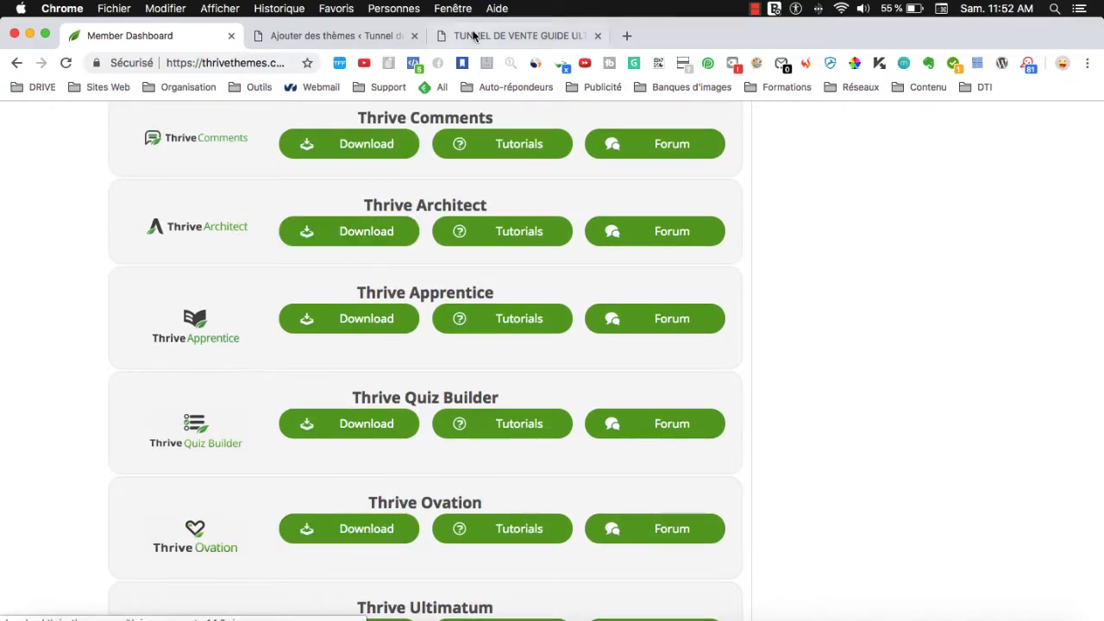
click(314, 35)
Go to Extensions > Ajouter and reveal the Téléverser une extension .zip upload panel.
scroll(76, 466, down, 3)
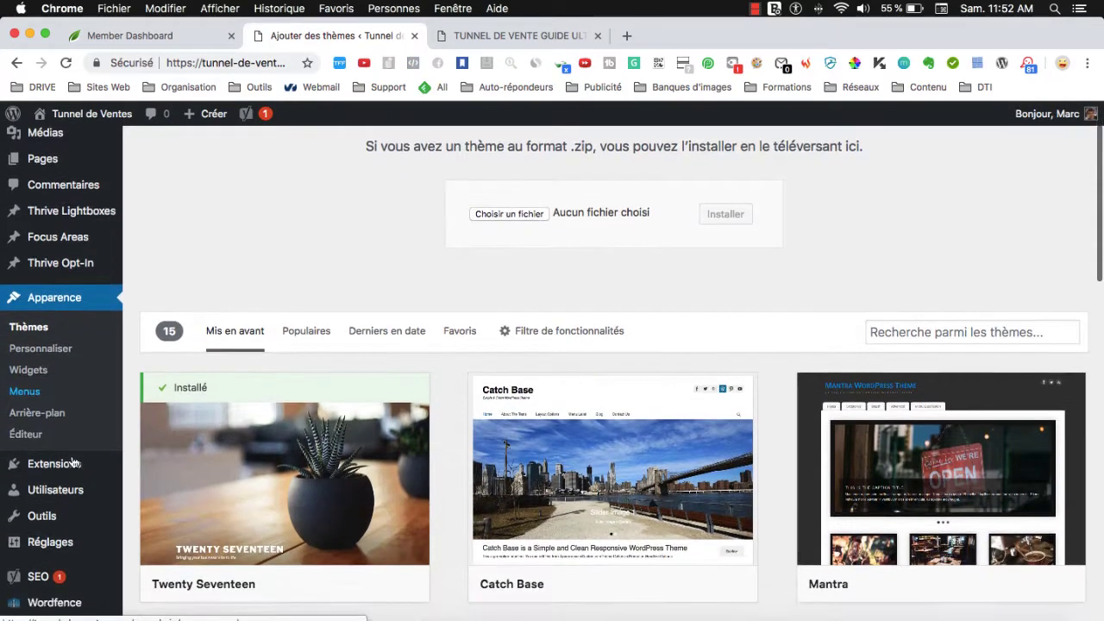
mouse_move(42, 455)
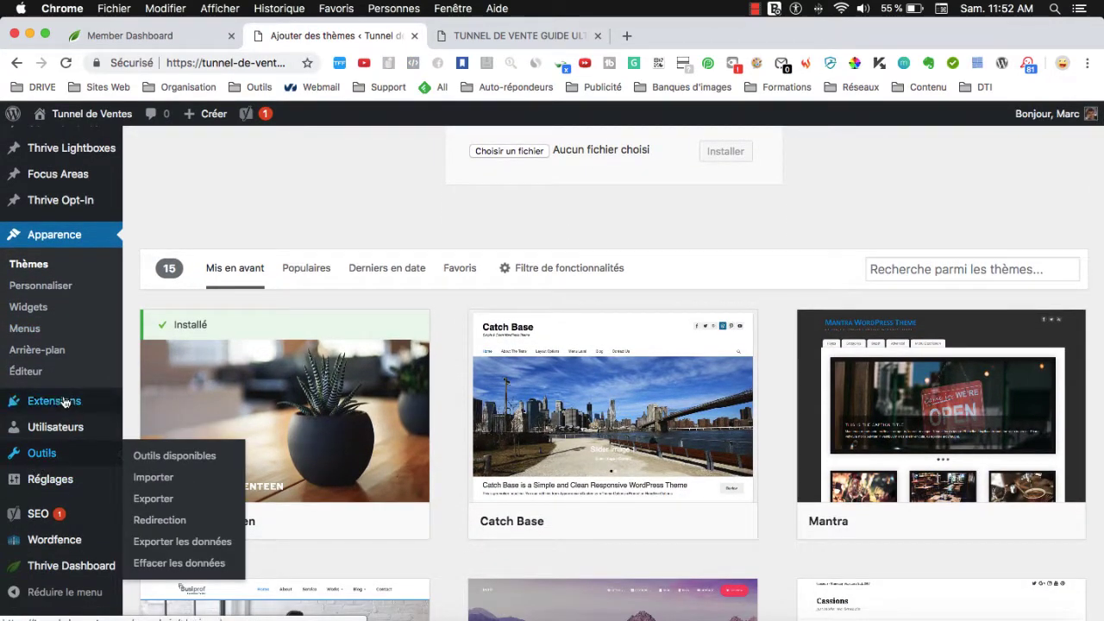
mouse_move(66, 401)
click(150, 426)
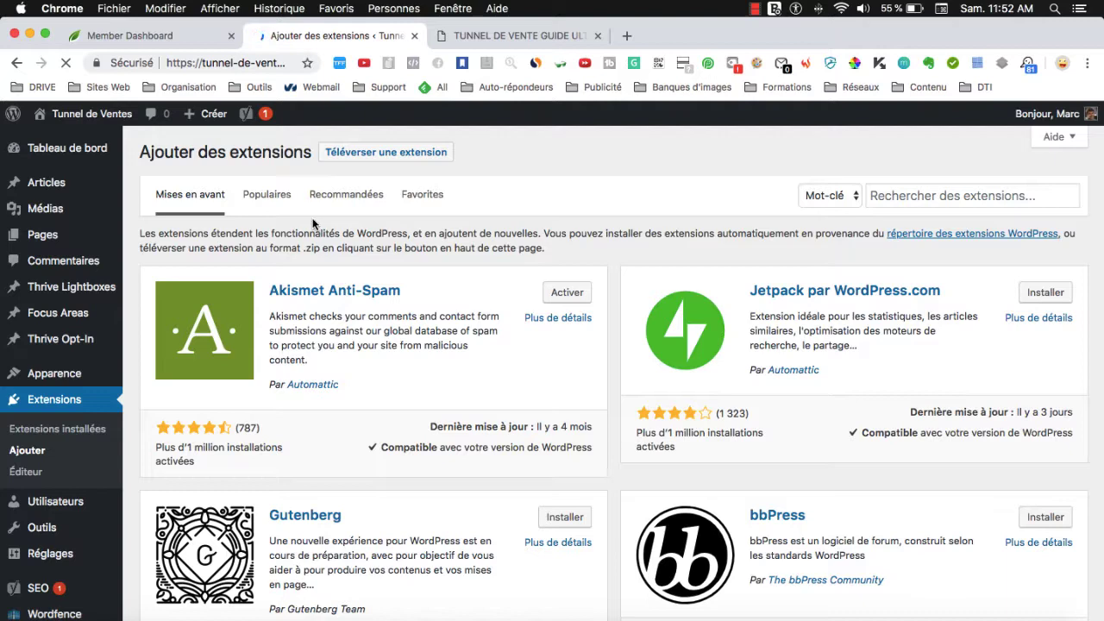
click(353, 156)
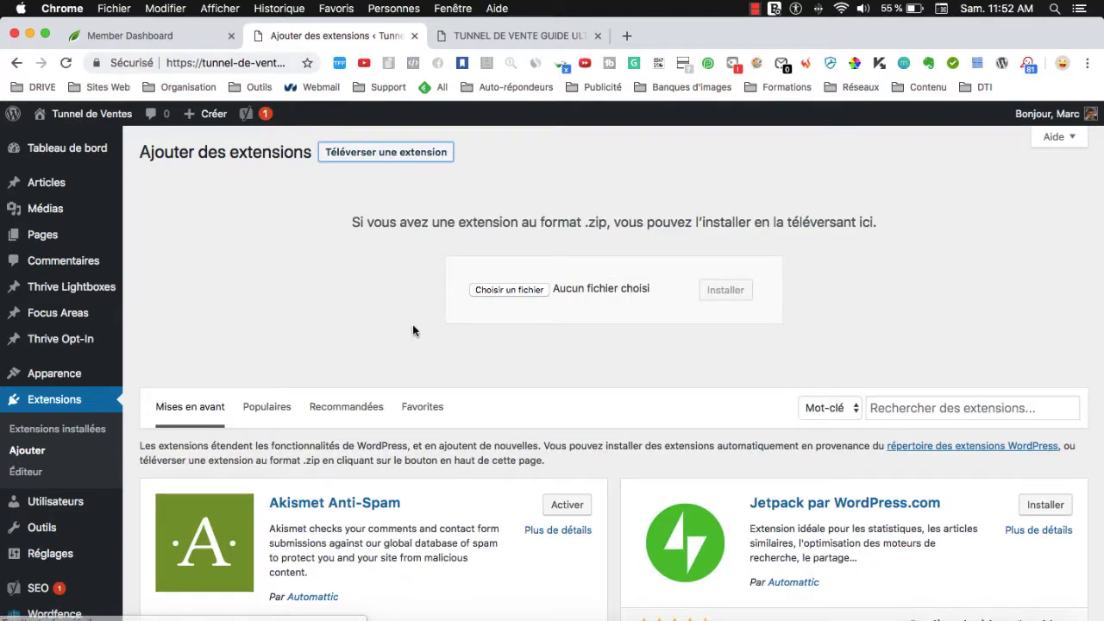
scroll(98, 550, down, 5)
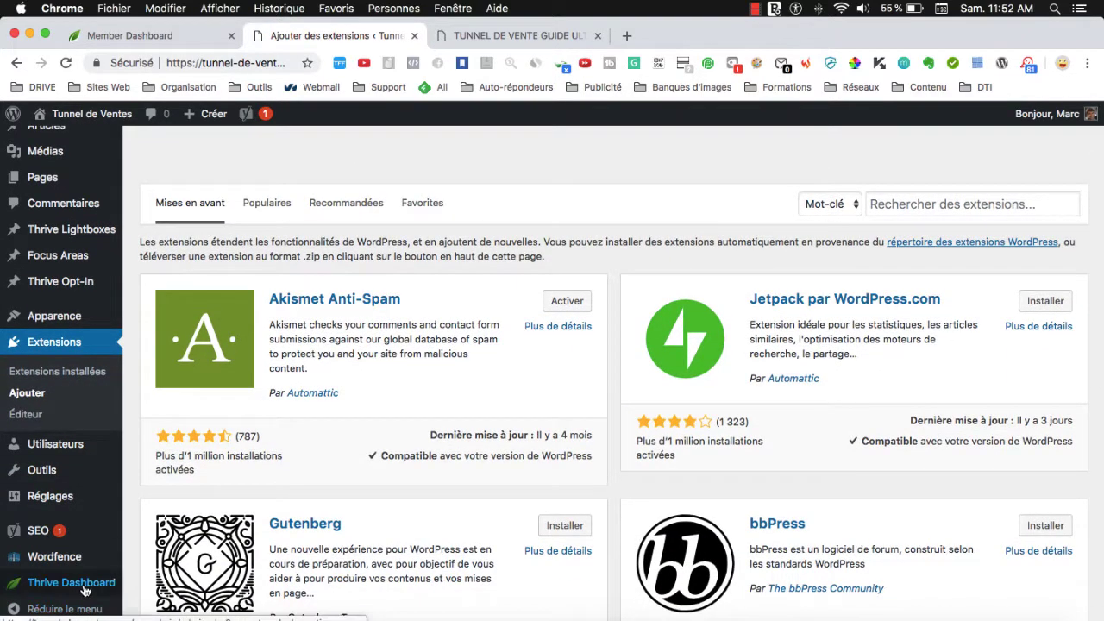
mouse_move(58, 588)
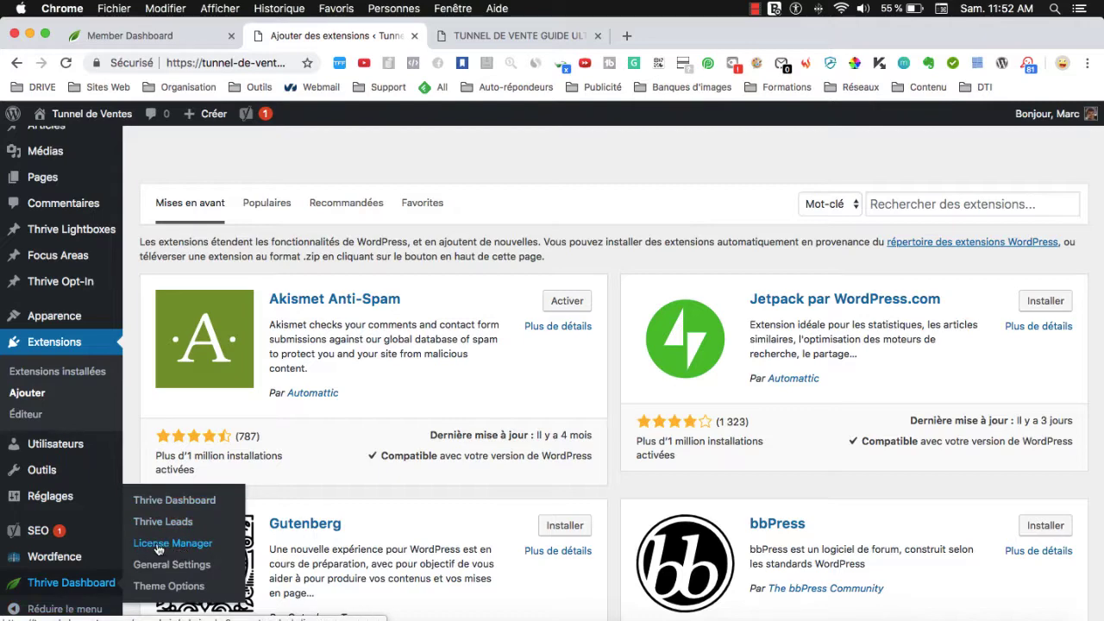
scroll(49, 441, up, 3)
scroll(49, 442, up, 2)
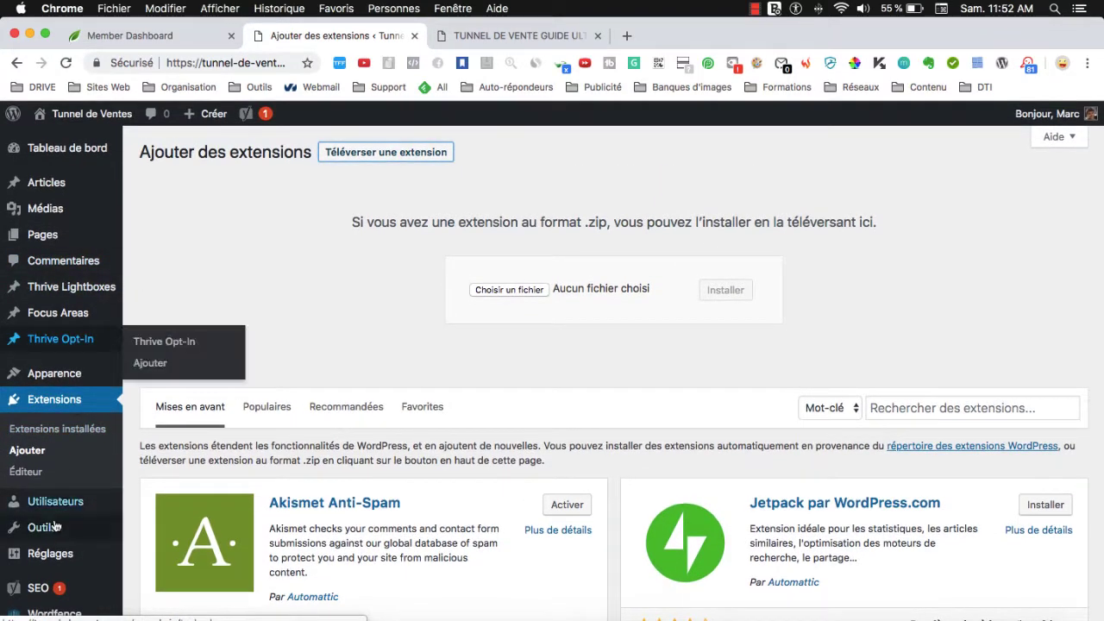
scroll(54, 526, down, 3)
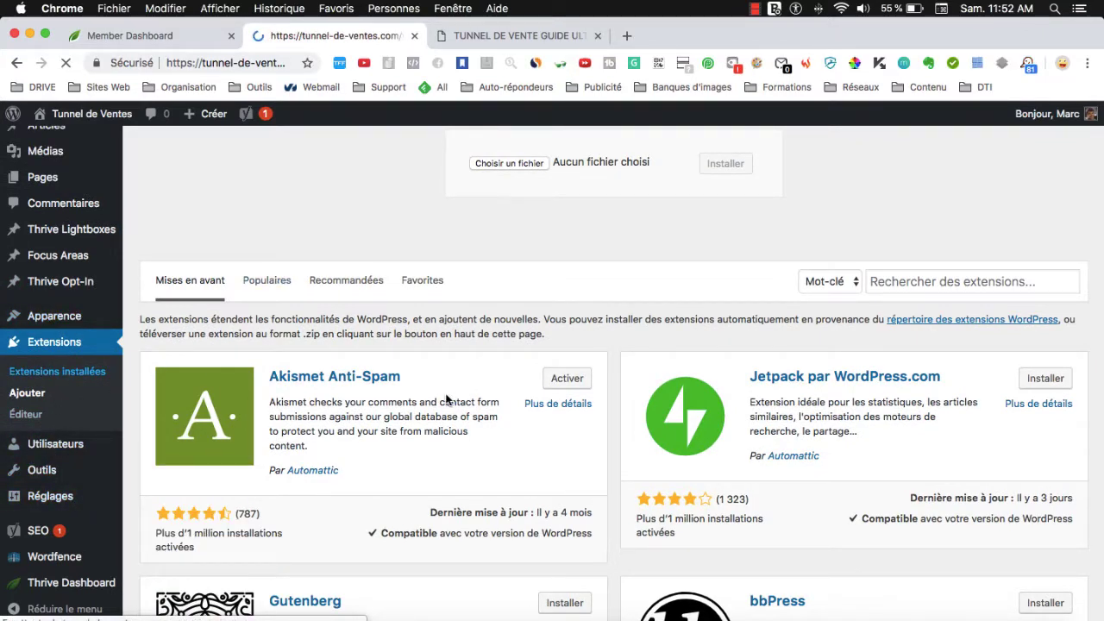
Scroll the installed plugins list, highlighting the HTTP to HTTPS forced URL plugin.
scroll(423, 470, down, 5)
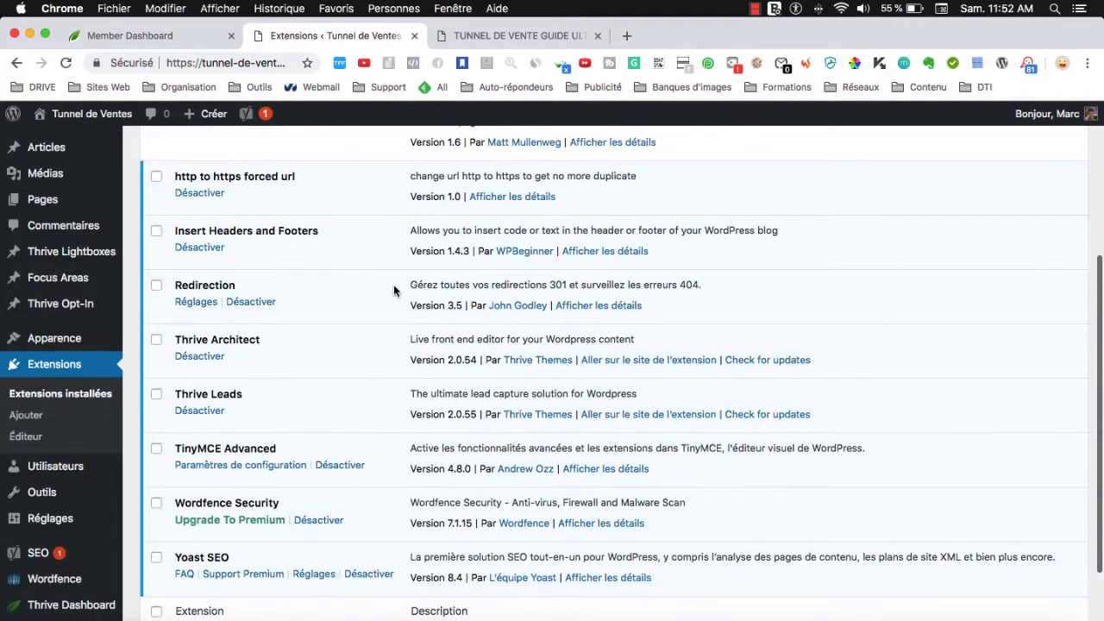
scroll(394, 291, down, 1)
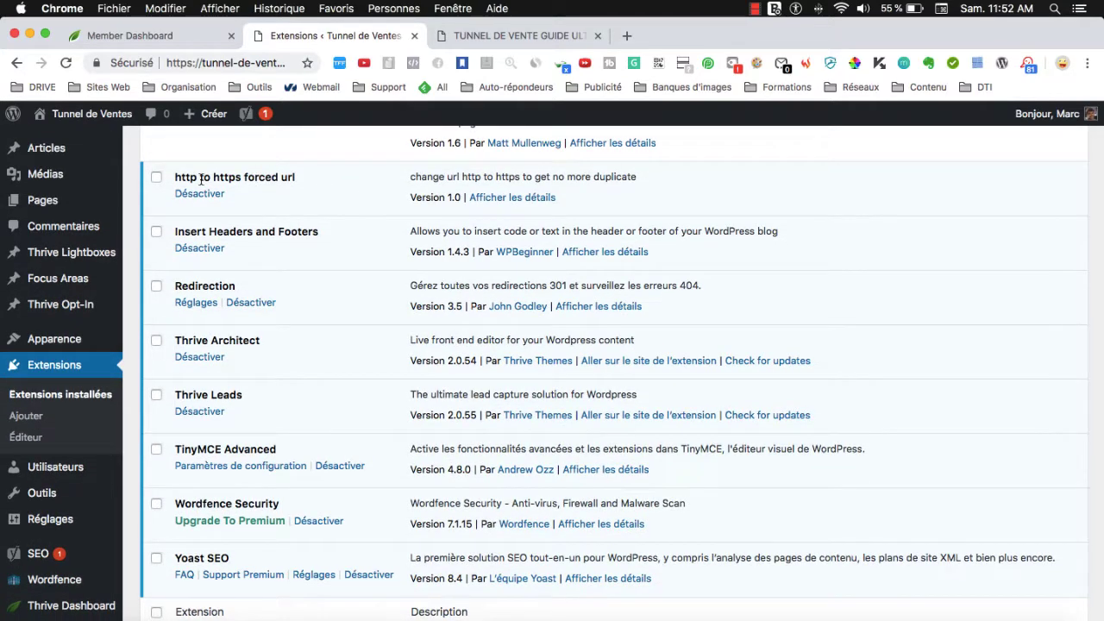
drag(175, 178, 299, 179)
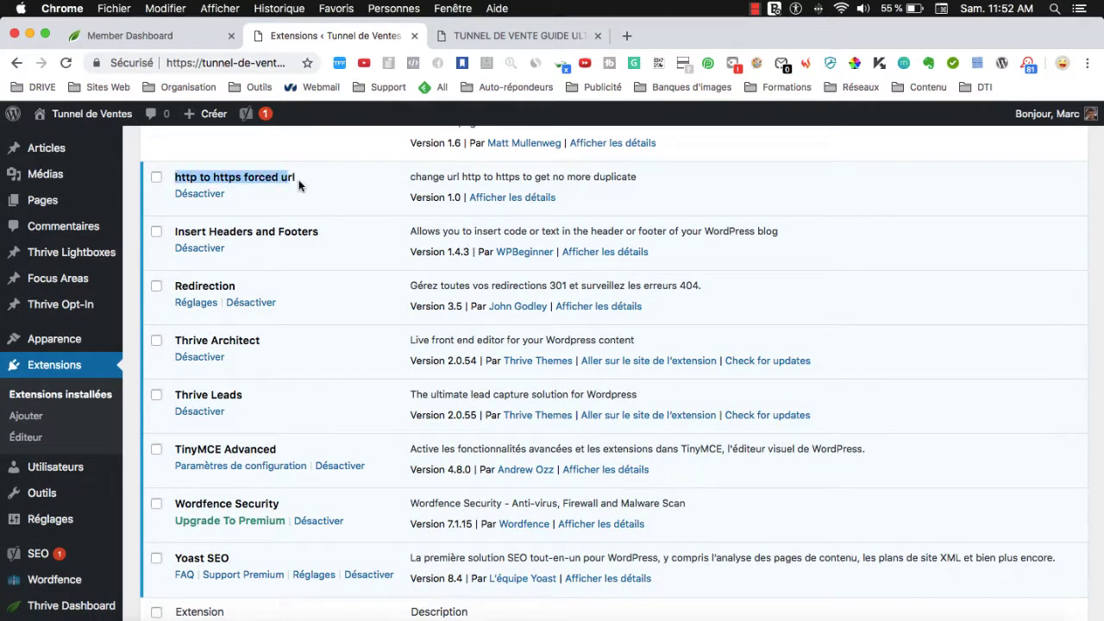
click(303, 180)
scroll(326, 229, up, 3)
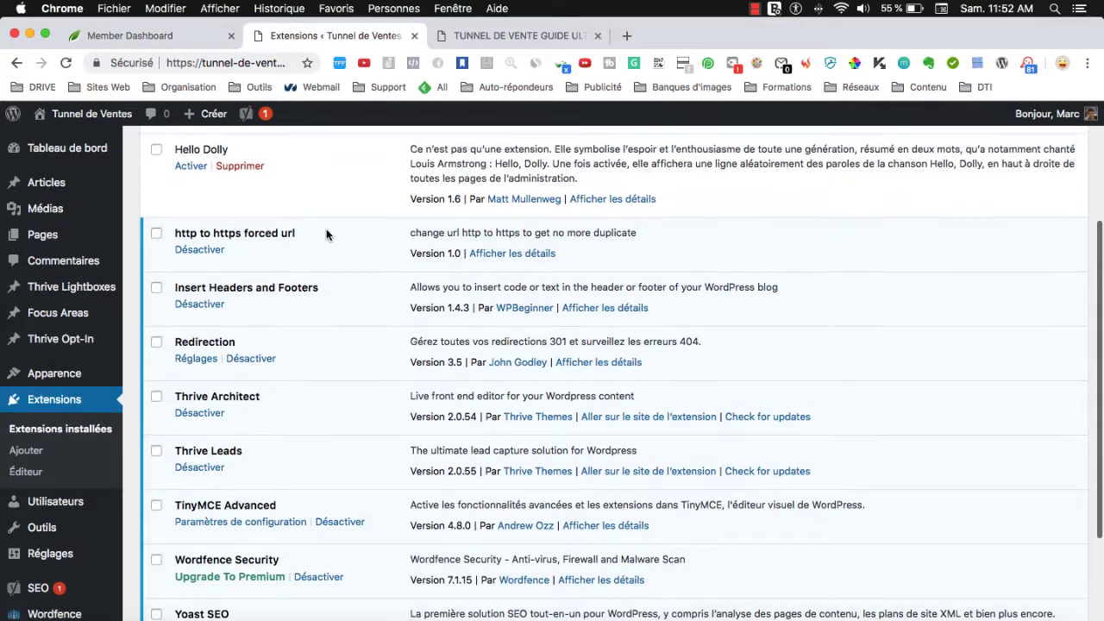
scroll(324, 248, up, 5)
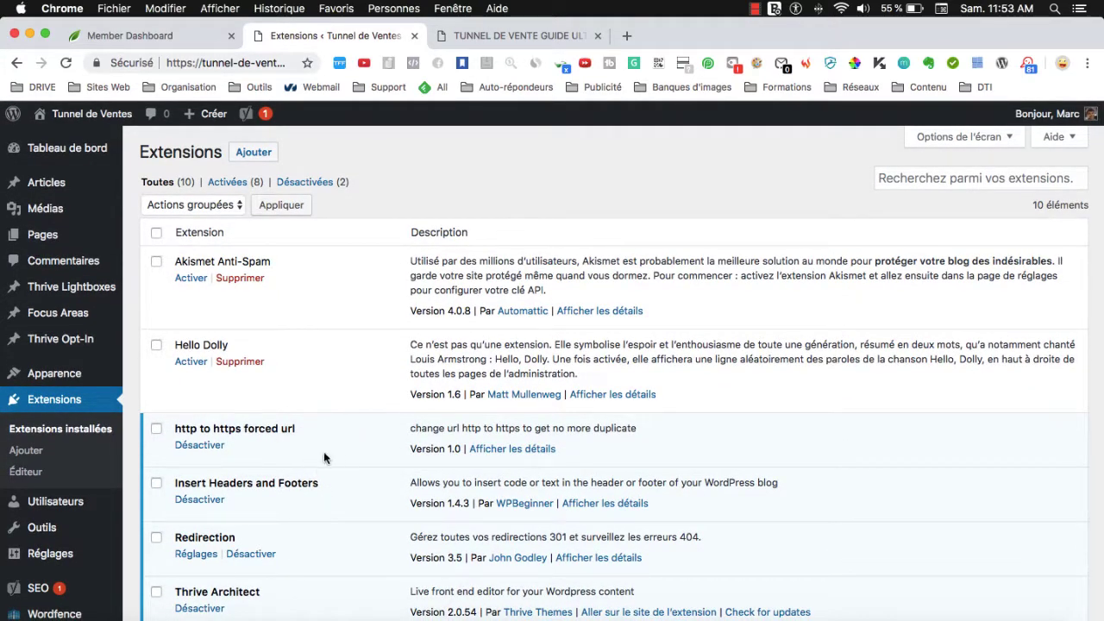
scroll(337, 448, down, 1)
scroll(356, 477, down, 2)
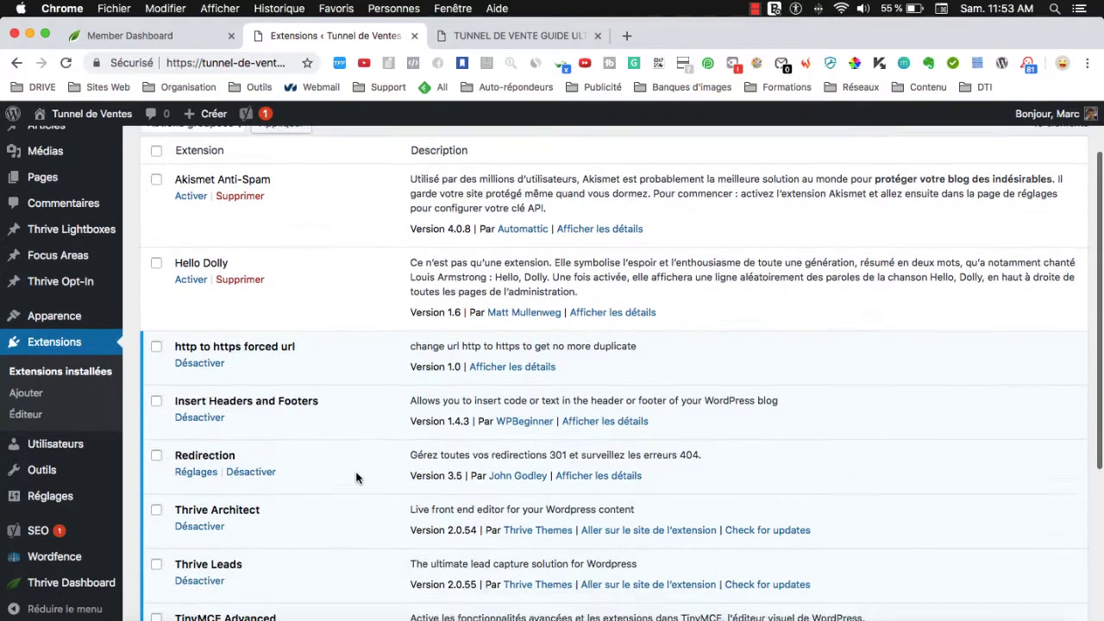
scroll(358, 478, down, 4)
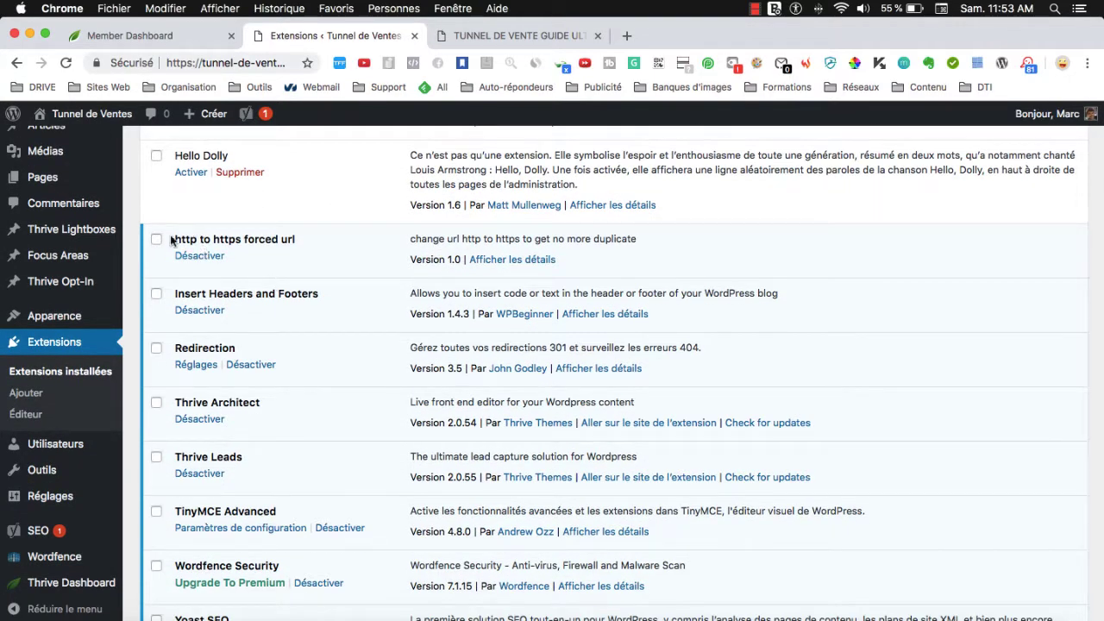
scroll(312, 426, down, 1)
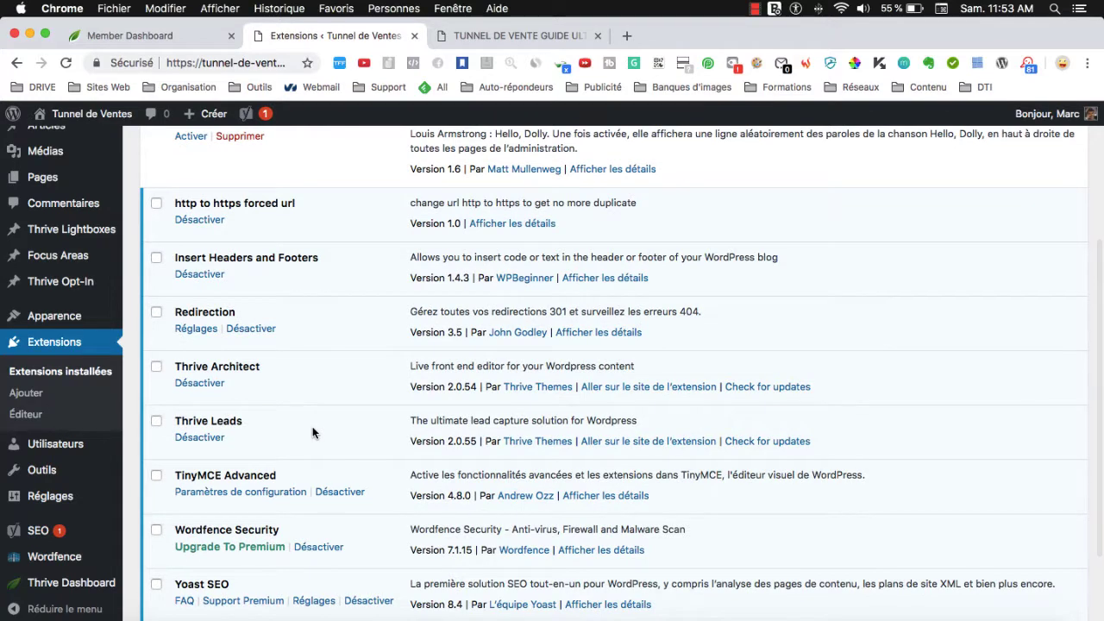
scroll(311, 438, up, 1)
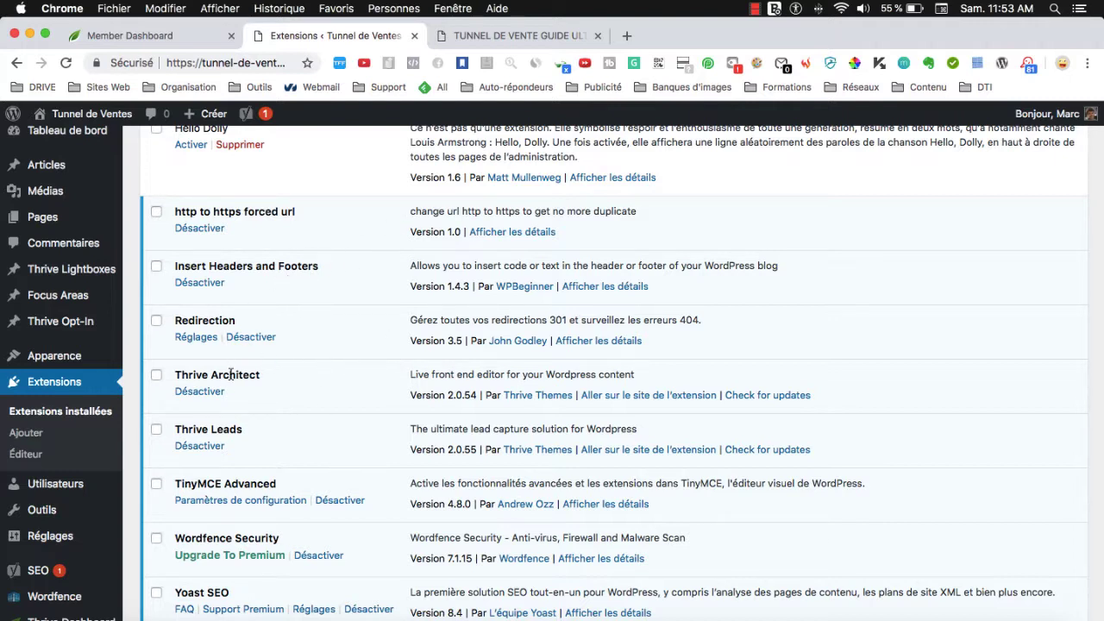
Highlight Thrive Architect, Thrive Leads, TinyMCE Advanced, Wordfence Security and Yoast SEO in turn.
drag(181, 374, 300, 381)
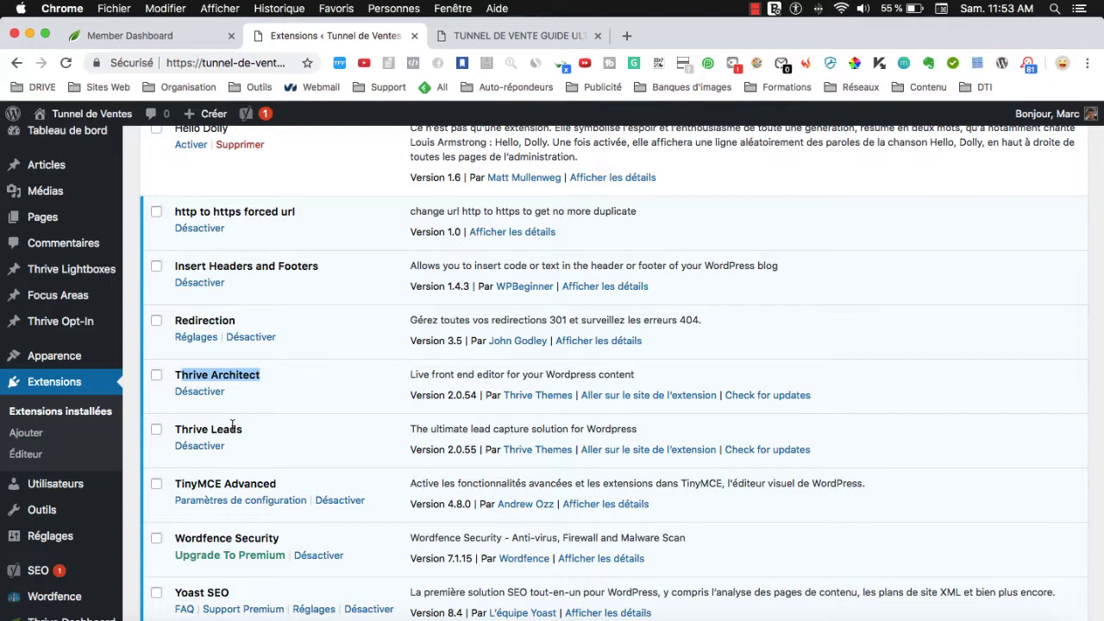
drag(193, 425, 258, 431)
scroll(276, 435, down, 3)
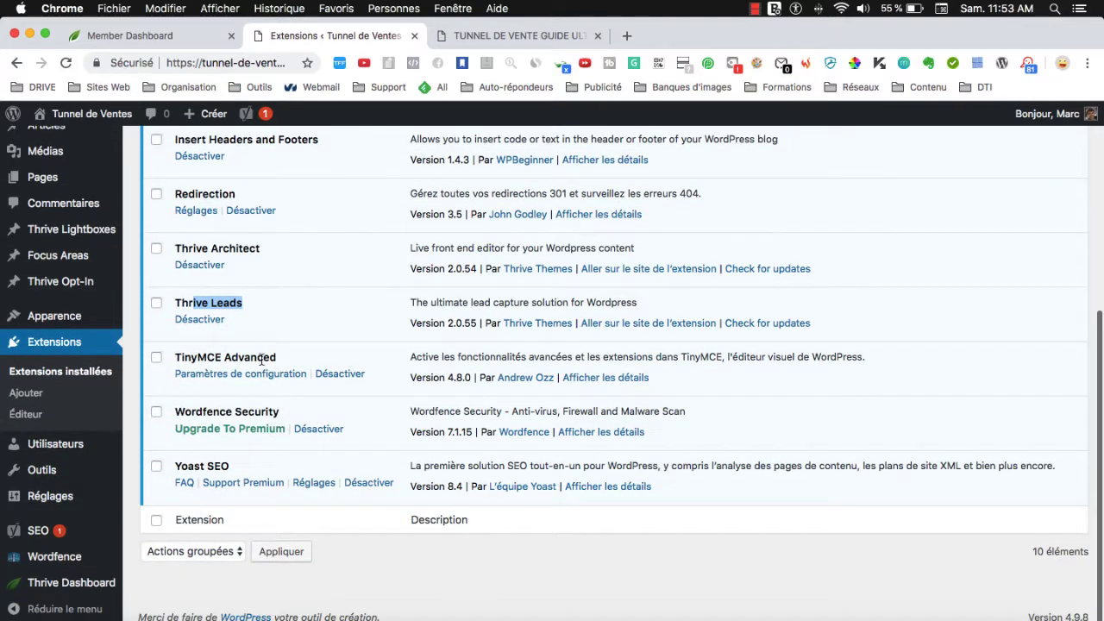
click(197, 356)
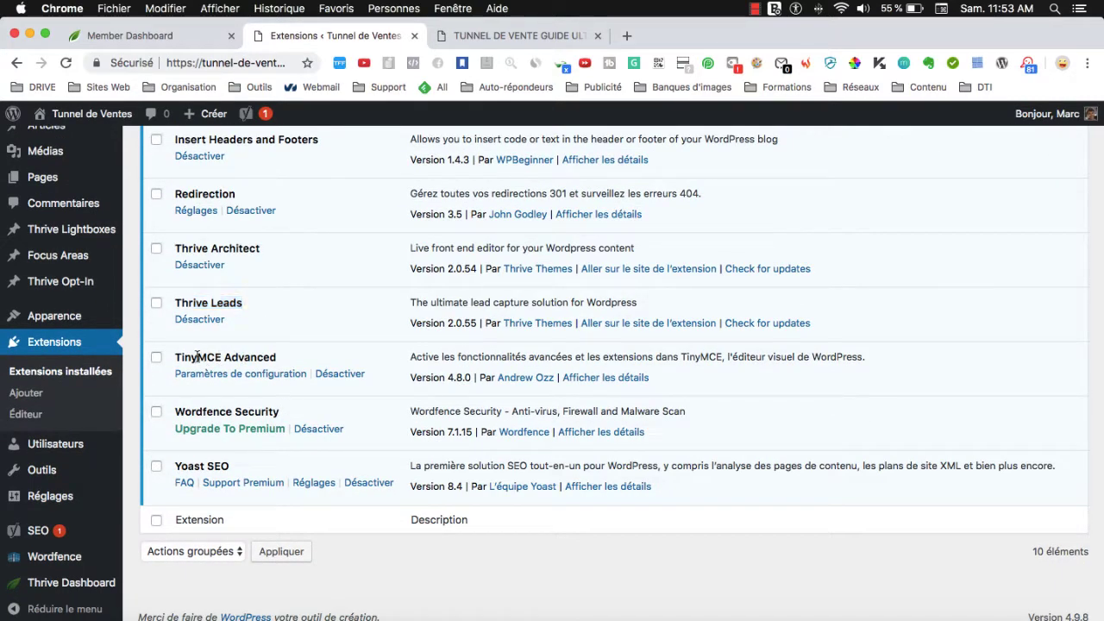
drag(175, 356, 280, 361)
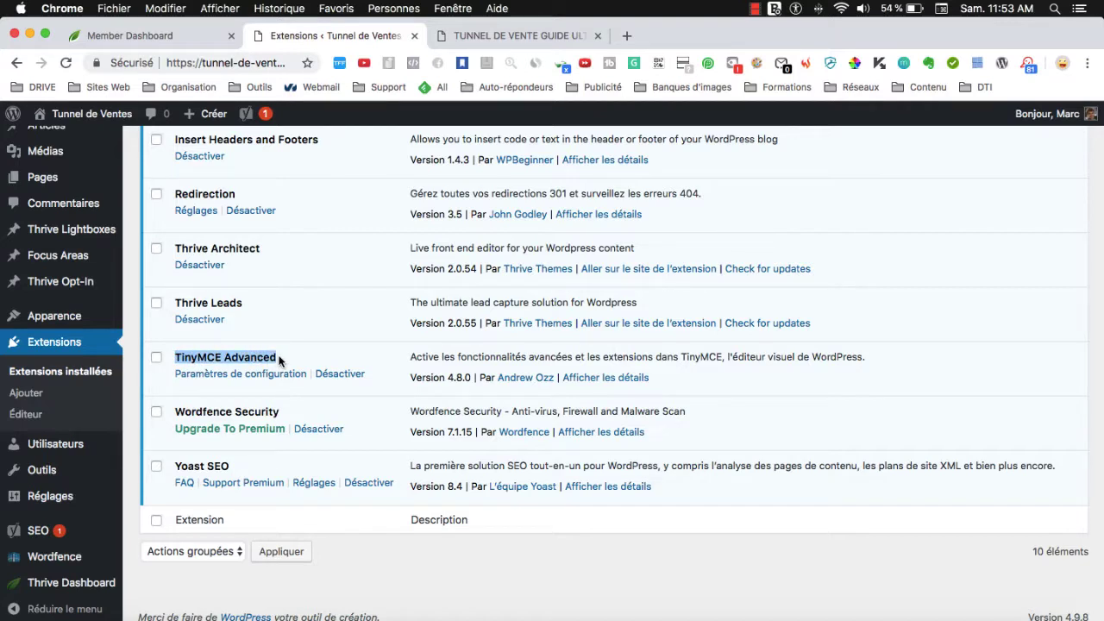
click(176, 356)
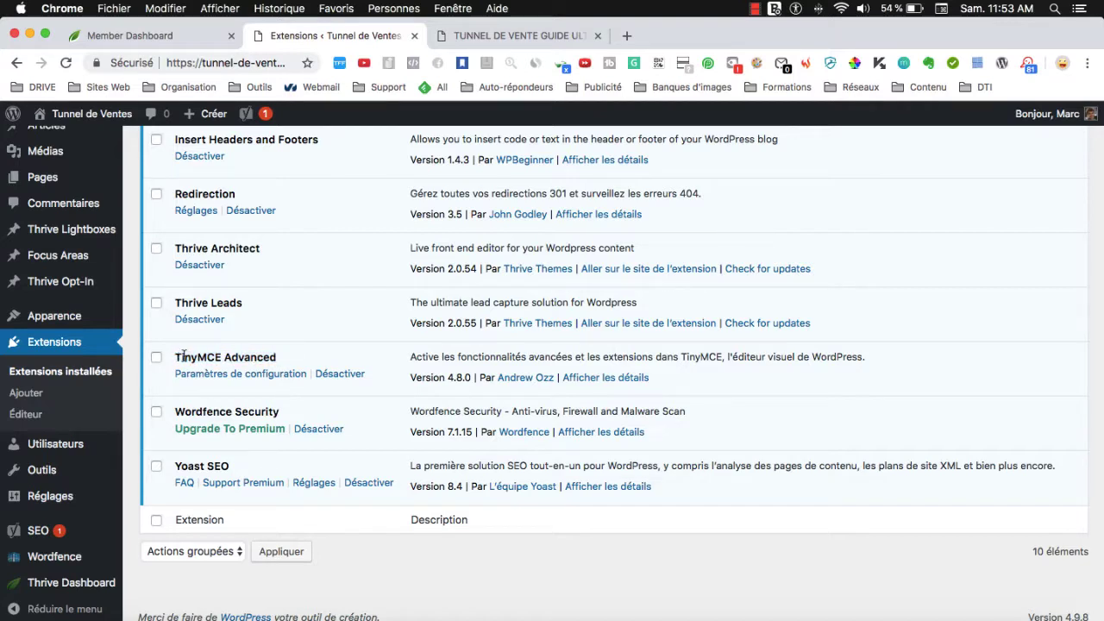
drag(184, 410, 277, 409)
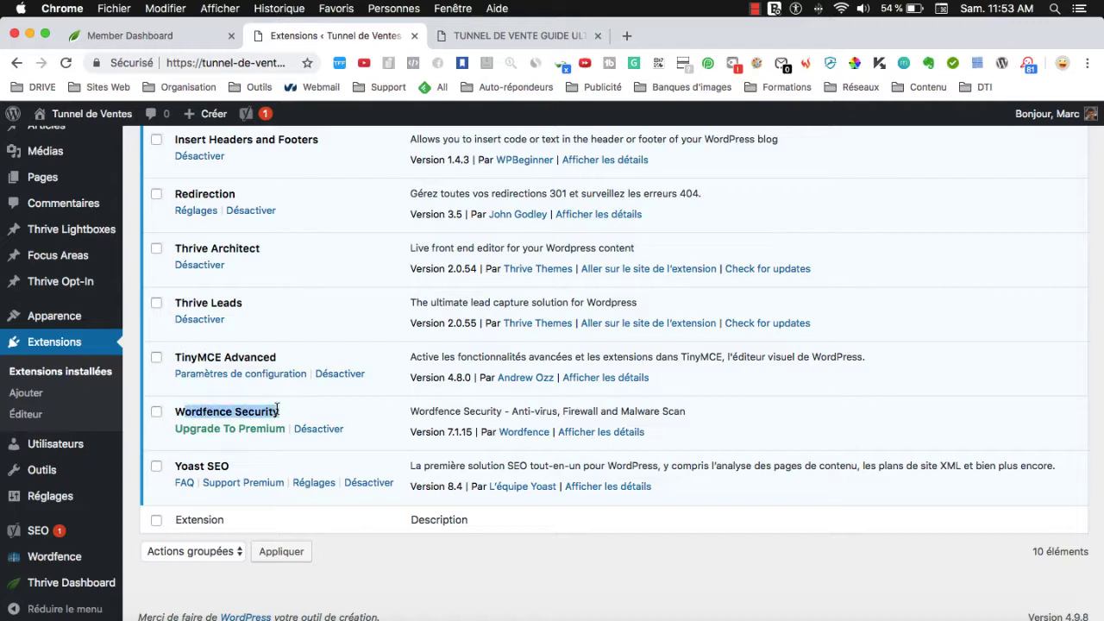
click(268, 411)
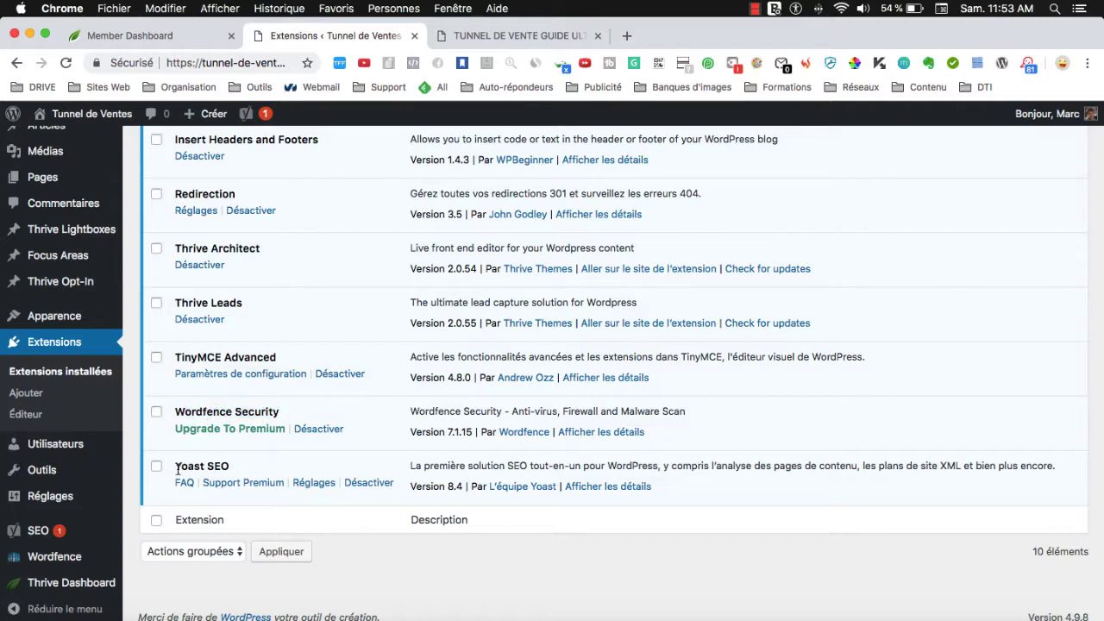
drag(177, 470, 238, 468)
key(super+c)
click(234, 469)
drag(229, 468, 182, 468)
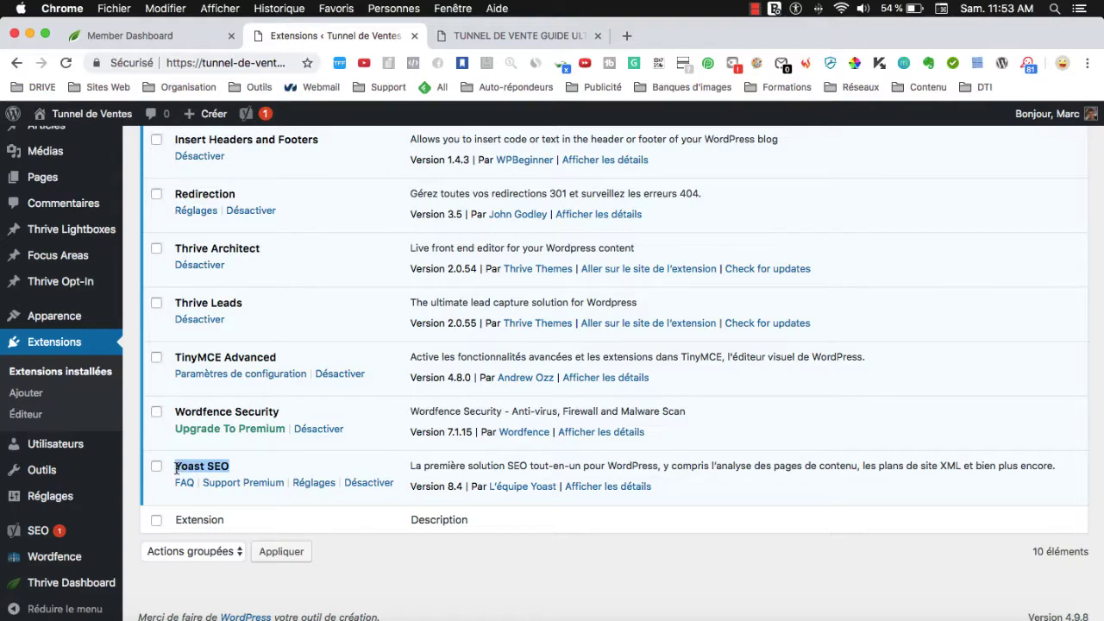
Scroll back to the top and go to the Ajouter des extensions page.
scroll(303, 448, up, 3)
scroll(304, 449, down, 3)
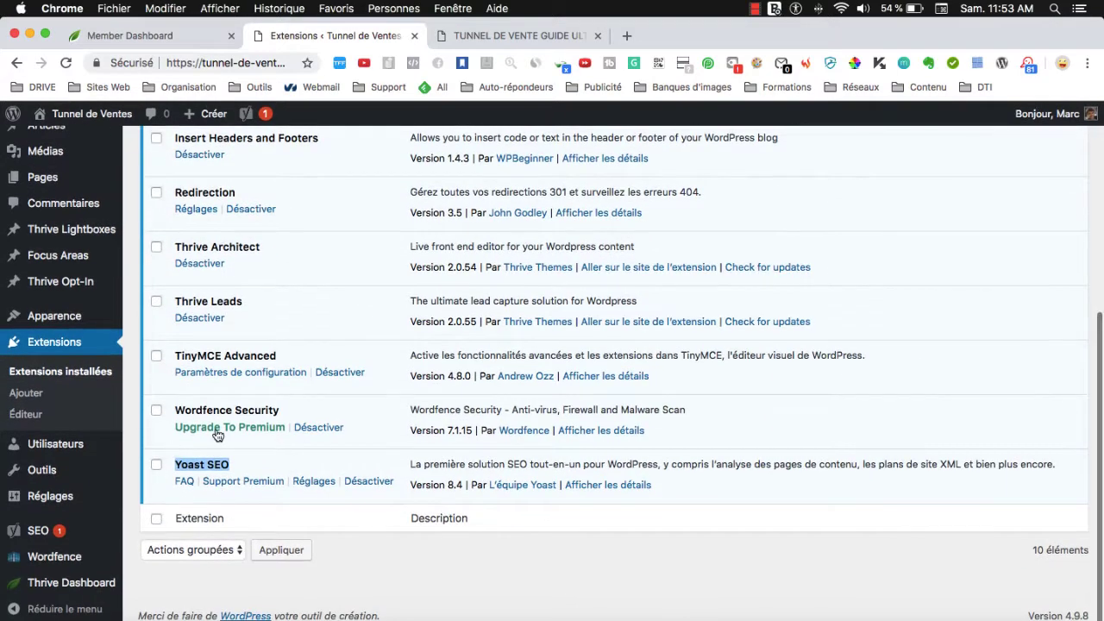
scroll(217, 438, up, 5)
click(246, 155)
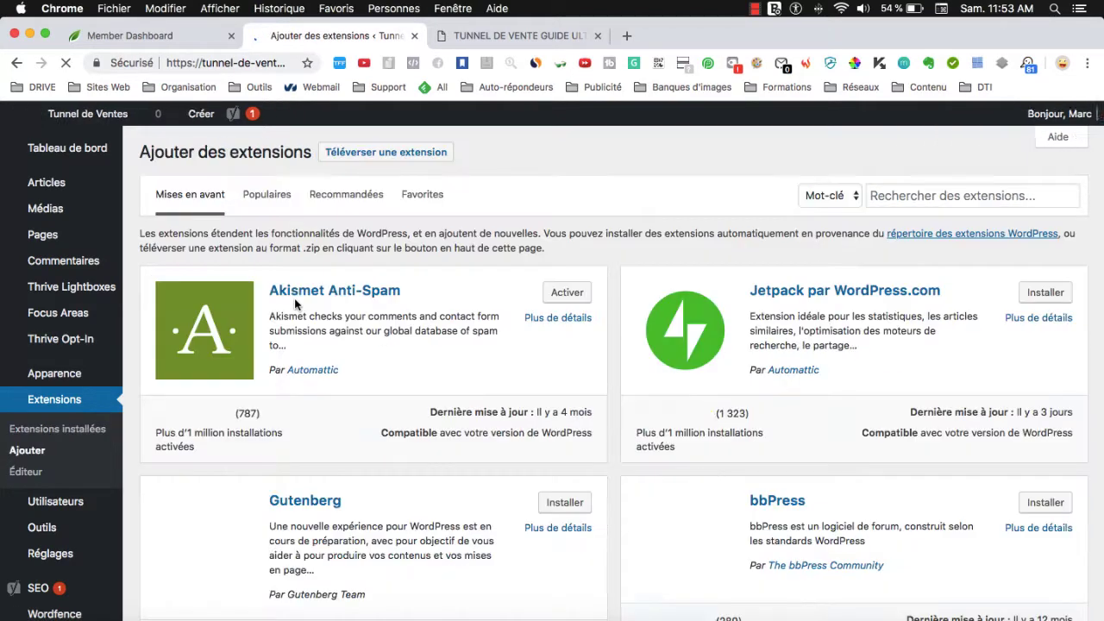
Search the plugin directory for 'Yoast SEO', confirm it shows Actif, then clear the search.
click(931, 197)
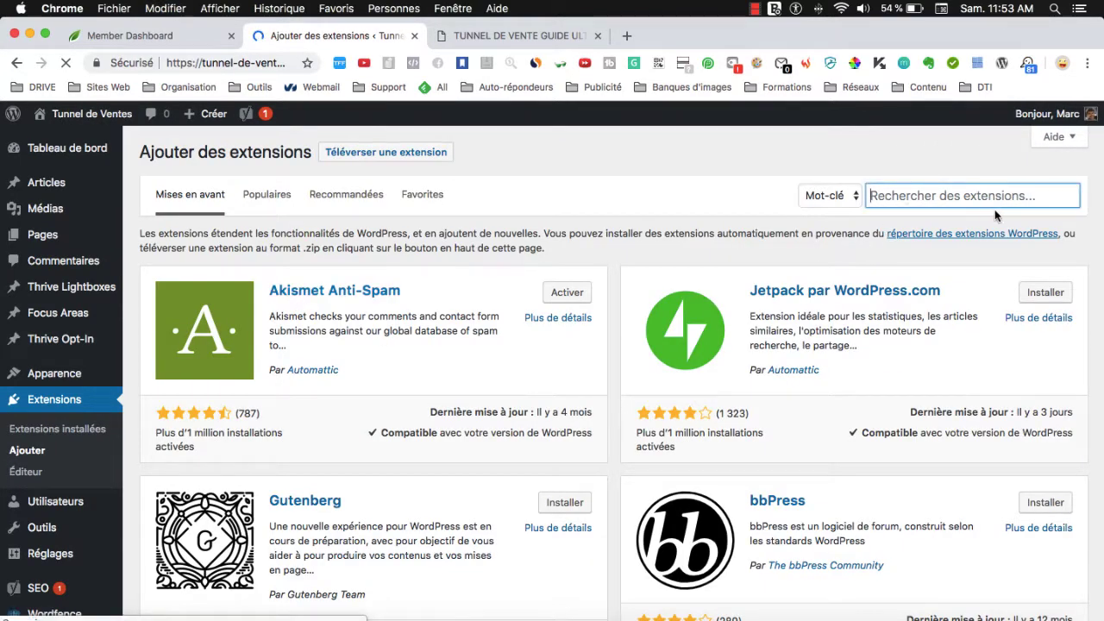
key(super+v)
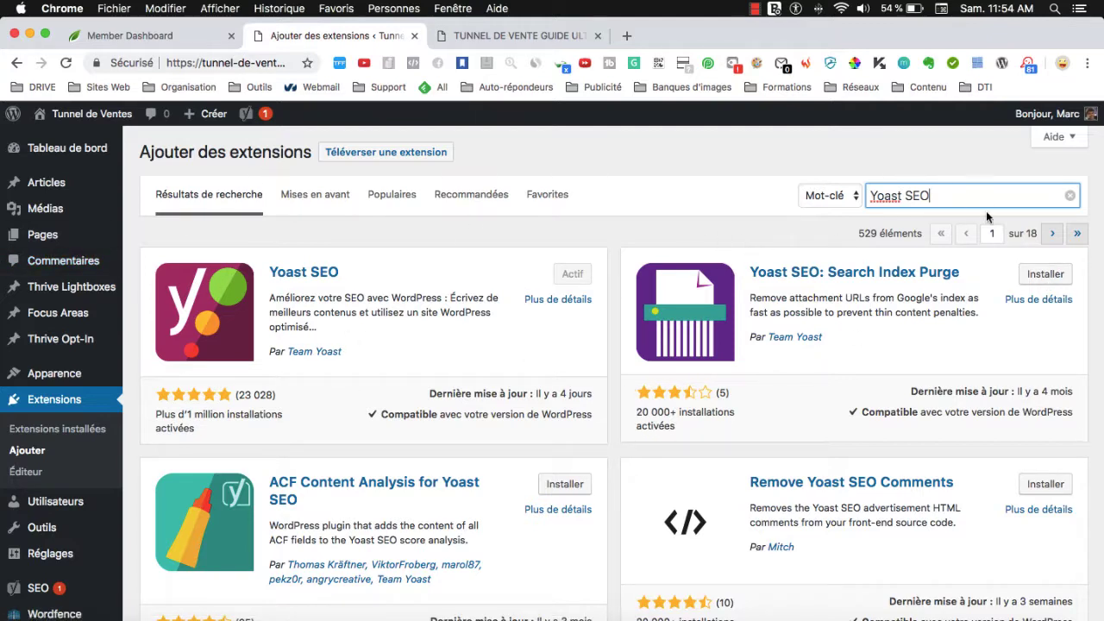
click(1069, 196)
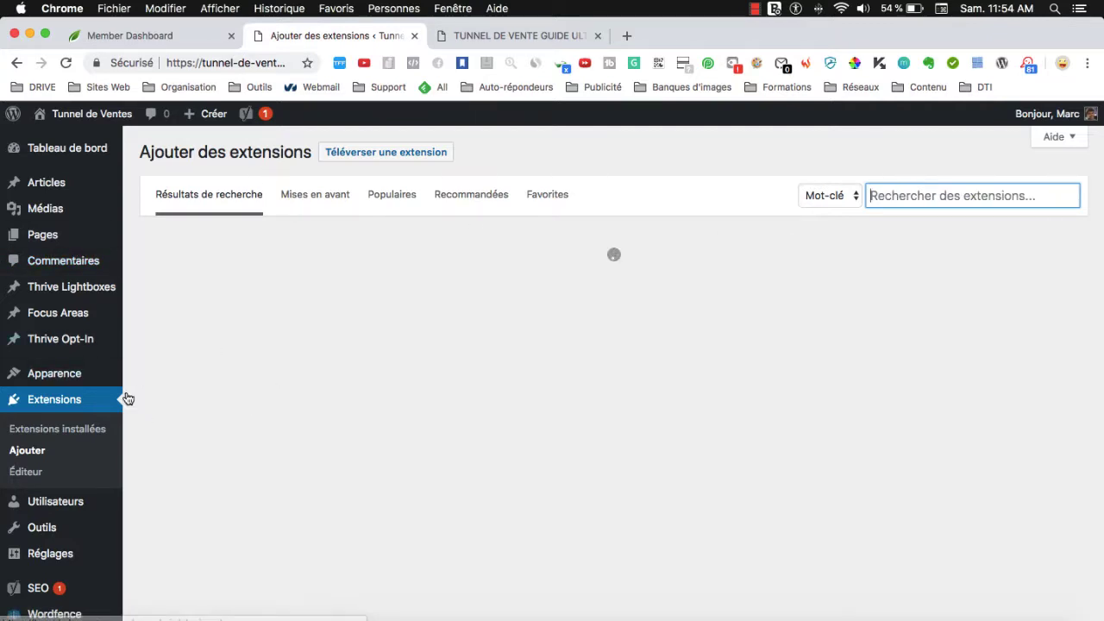
scroll(59, 435, down, 2)
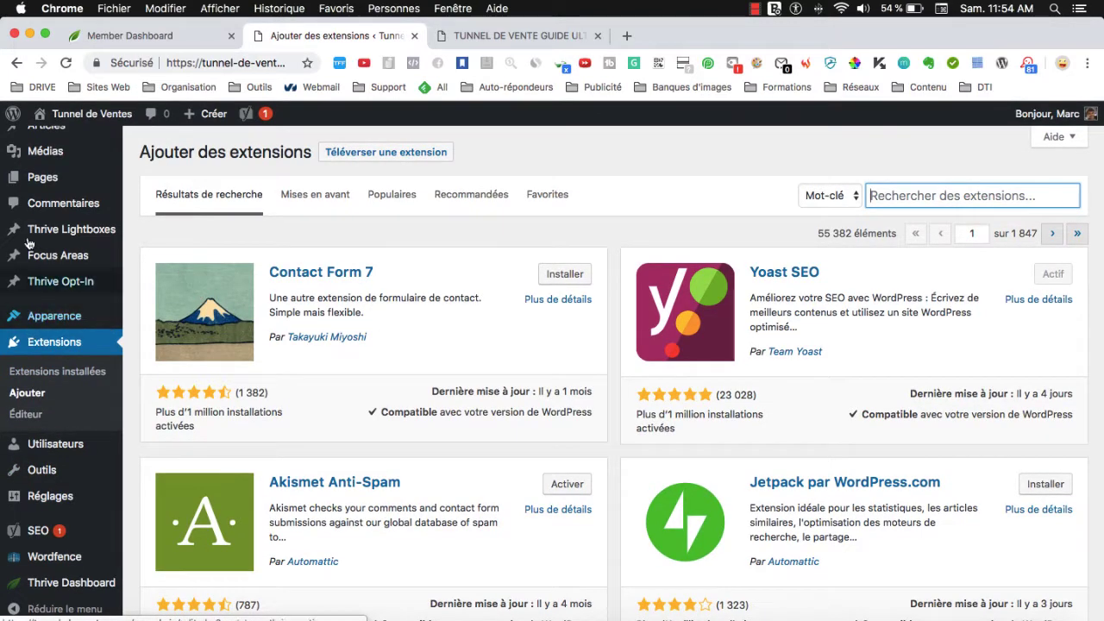
scroll(104, 328, up, 2)
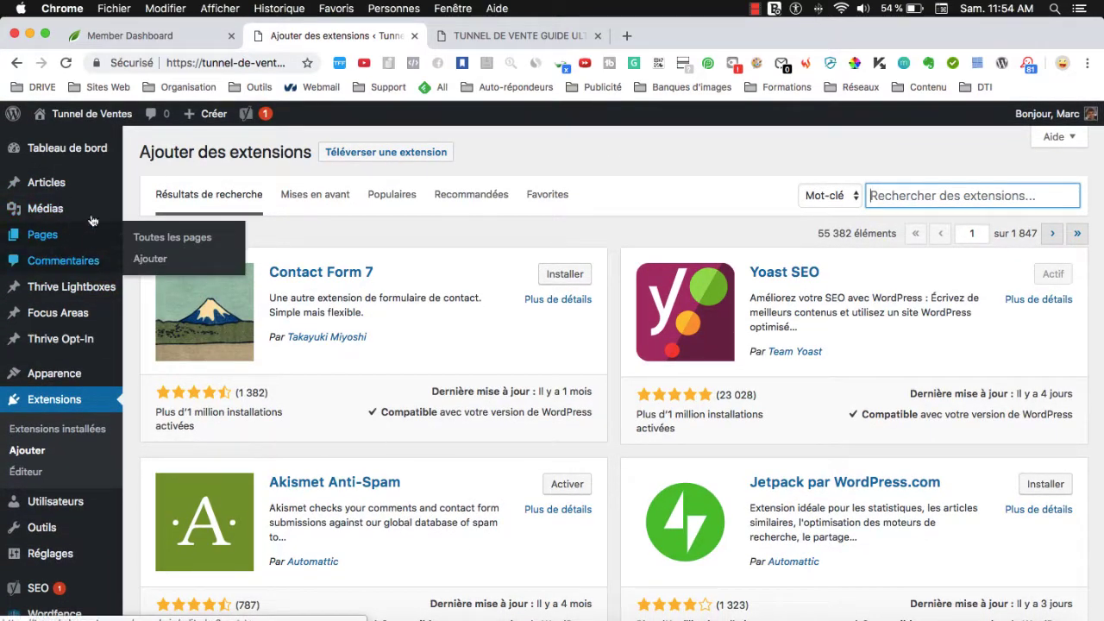
Start a new page from Pages > Ajouter and close the sales-funnel guide tab.
mouse_move(35, 244)
click(147, 261)
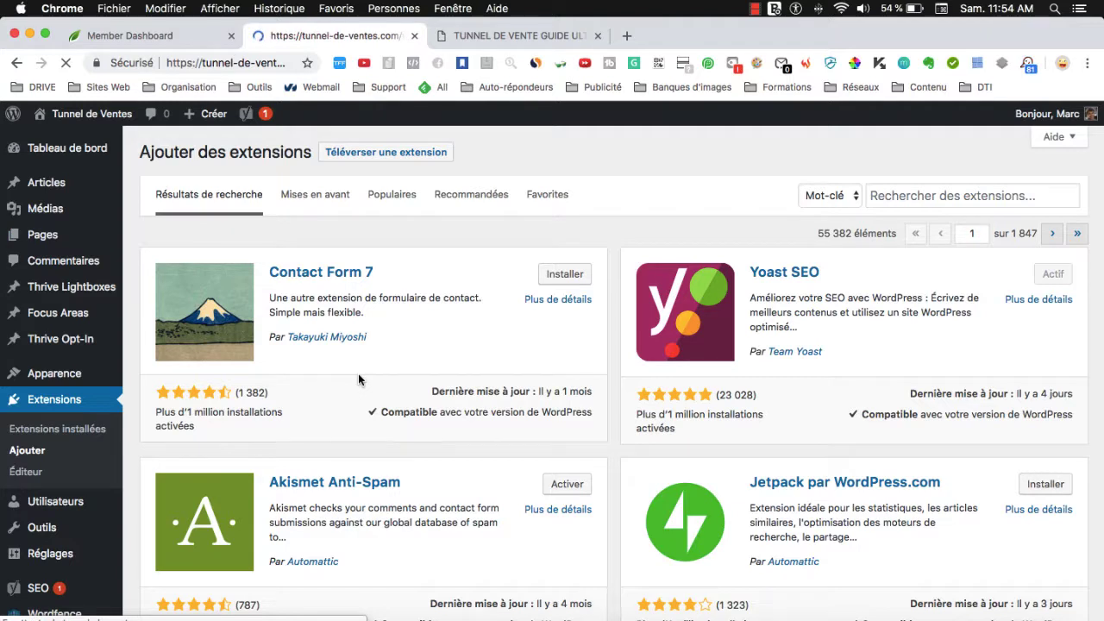
click(598, 36)
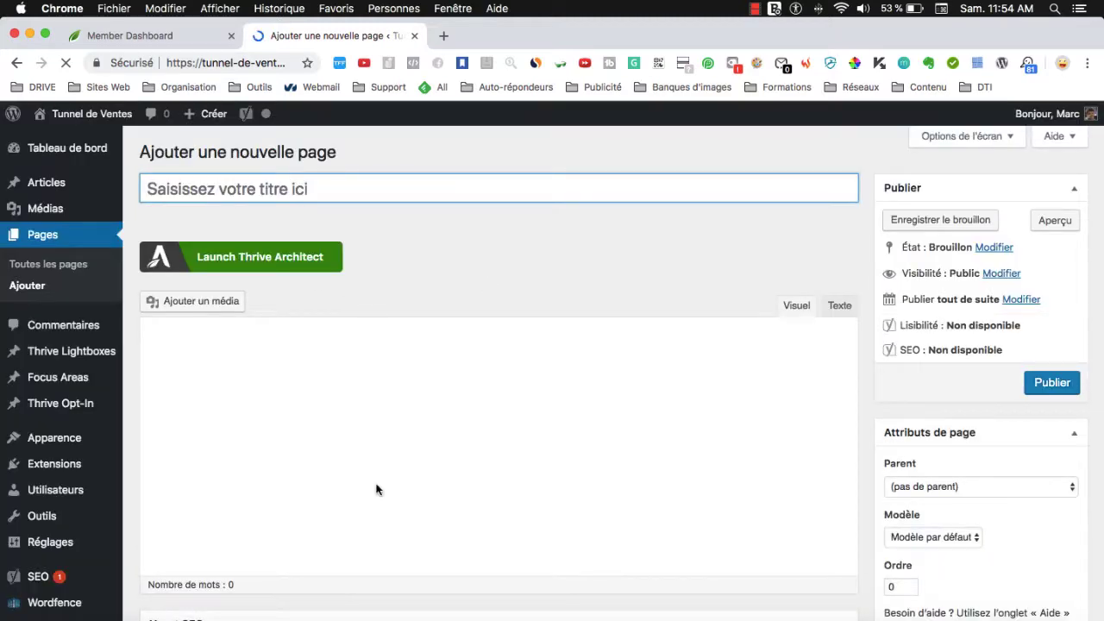
Title the new page 'Test landing page tunnel' and publish it.
click(281, 187)
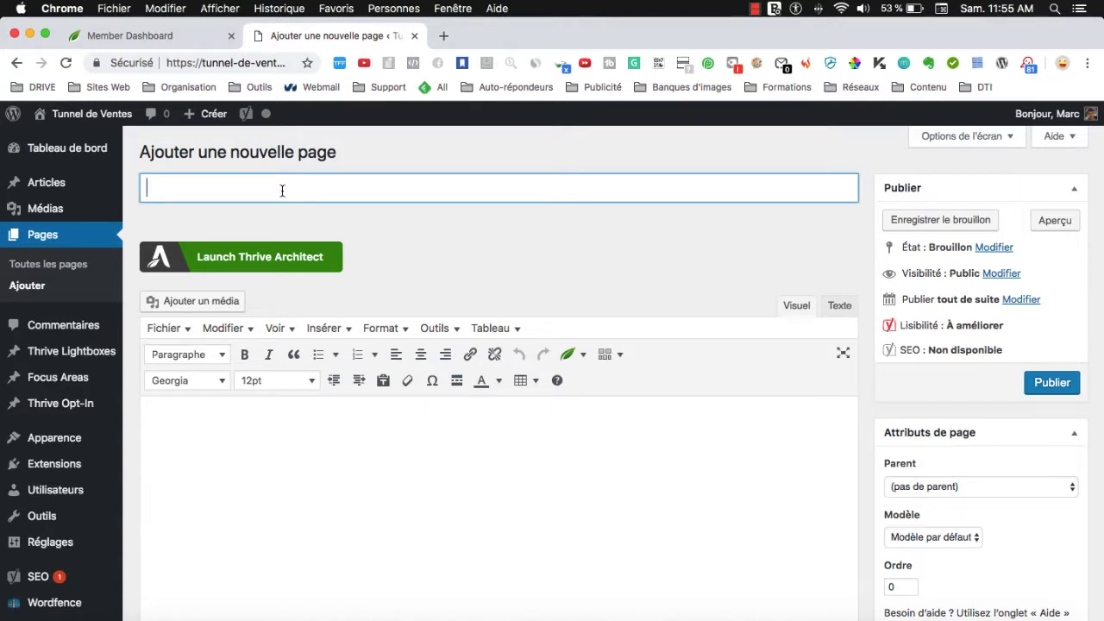
text(Cap)
key(BackSpace)
key(BackSpace)
key(BackSpace)
key(BackSpace)
text(ng page tunnel)
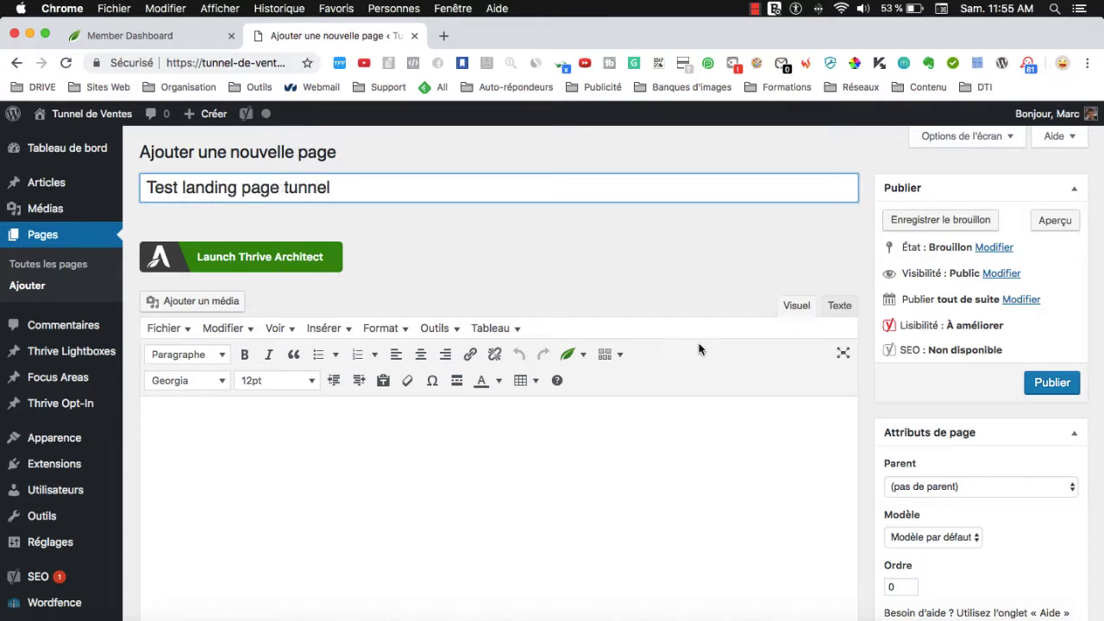
click(1045, 390)
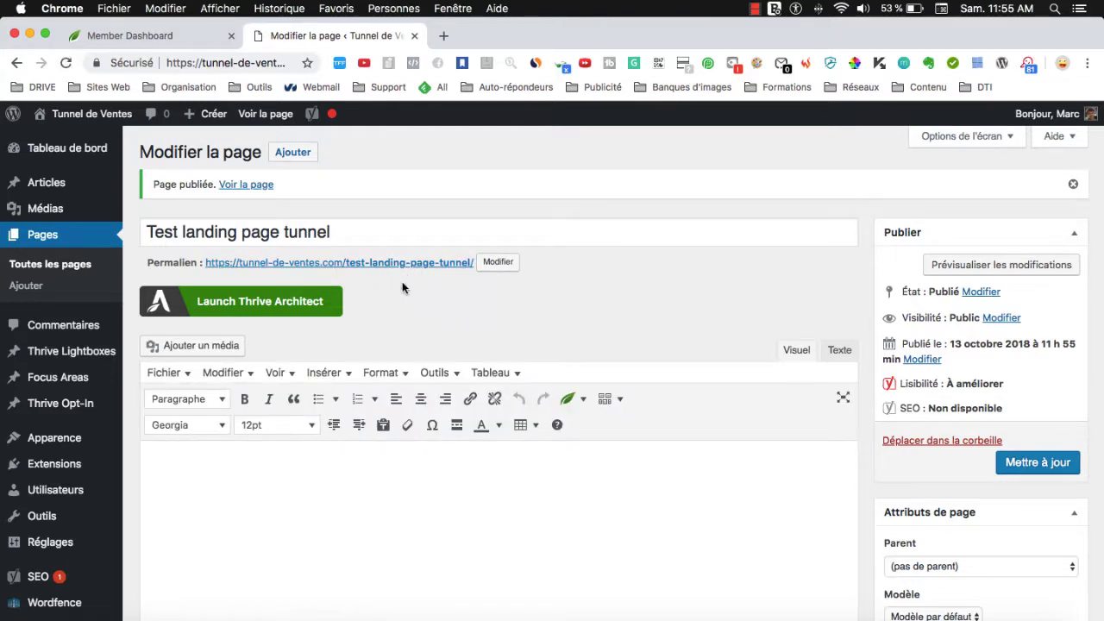
Keep the slug test-landing-page-tunnel and view the published page live in a new tab.
click(508, 264)
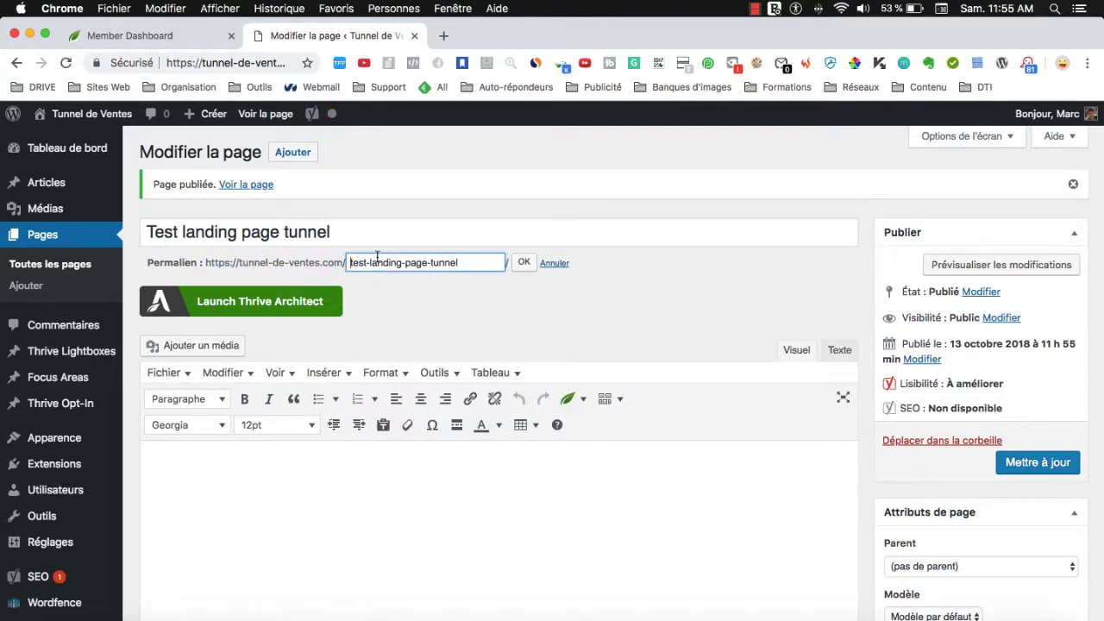
click(522, 263)
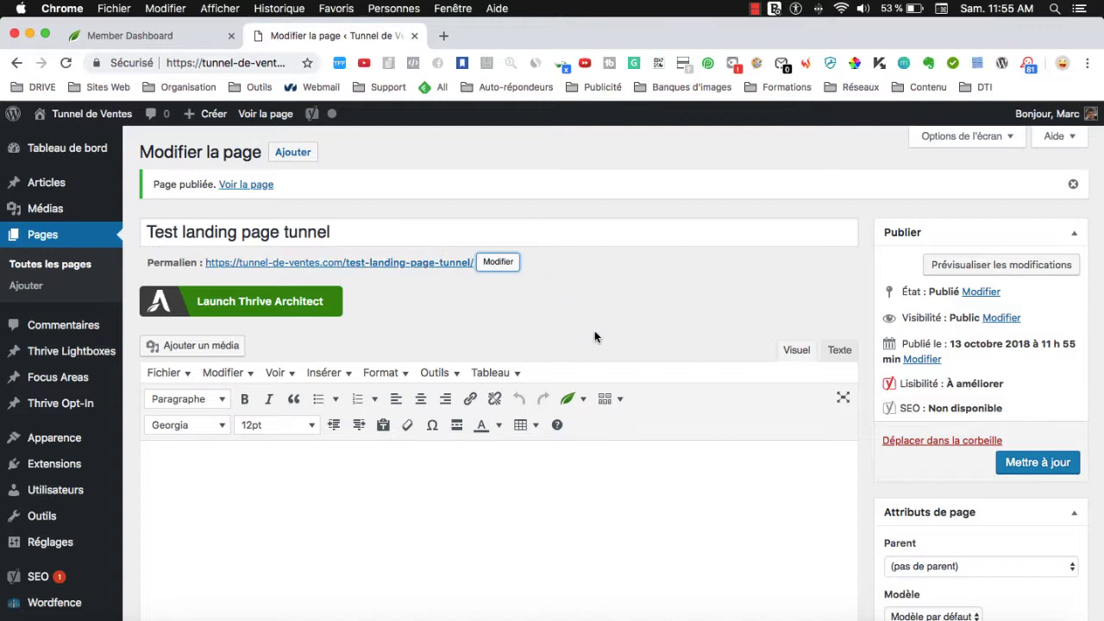
scroll(631, 443, down, 1)
scroll(645, 443, up, 1)
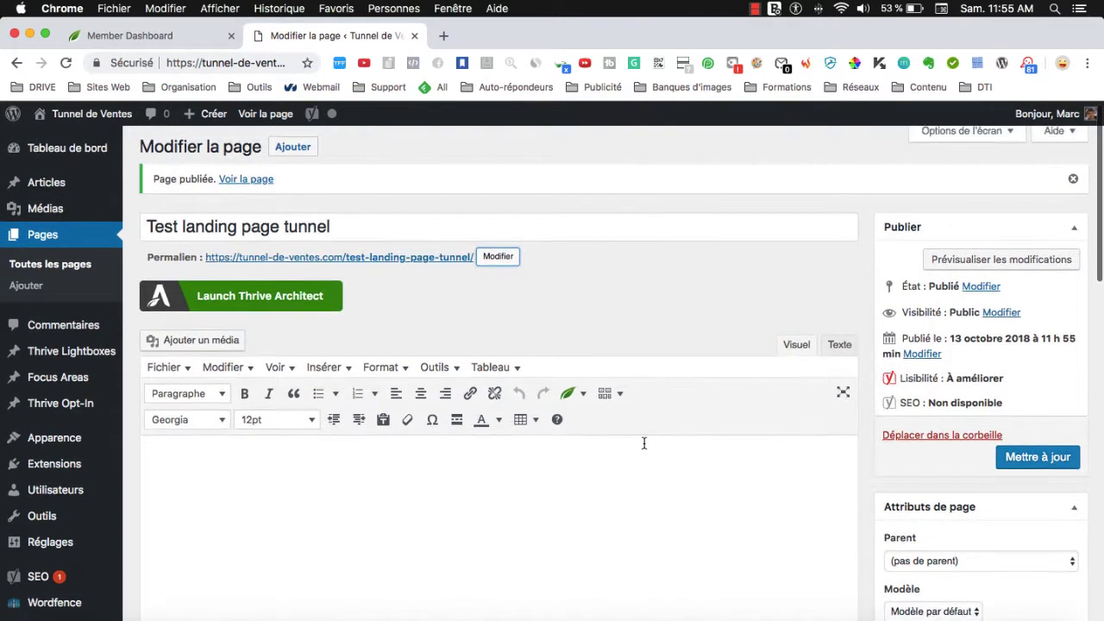
scroll(643, 443, down, 2)
scroll(604, 423, up, 2)
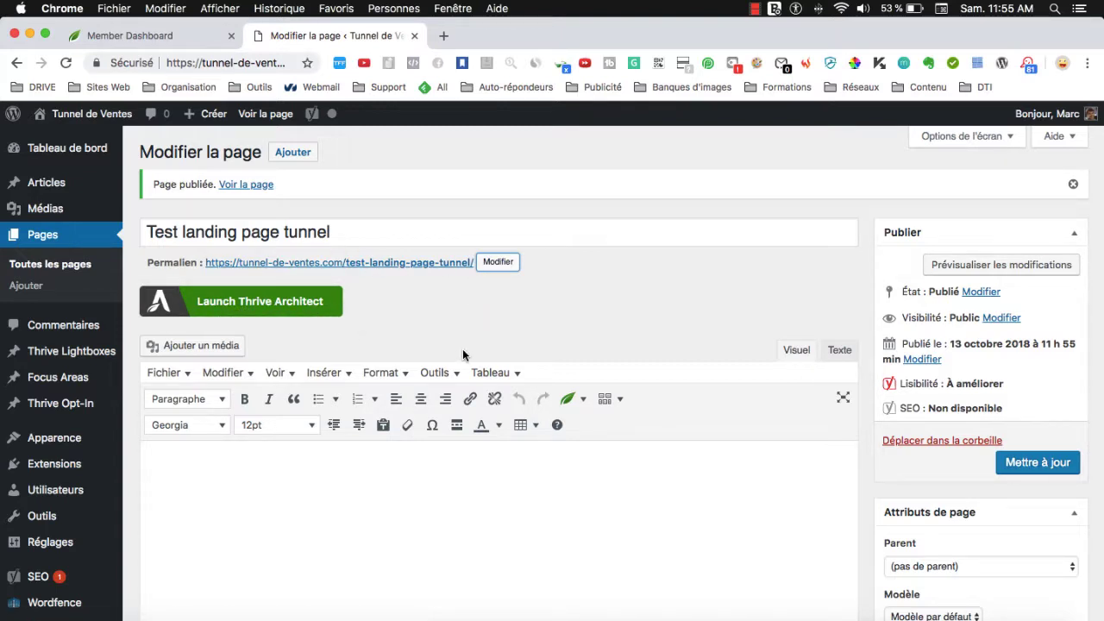
scroll(486, 337, down, 5)
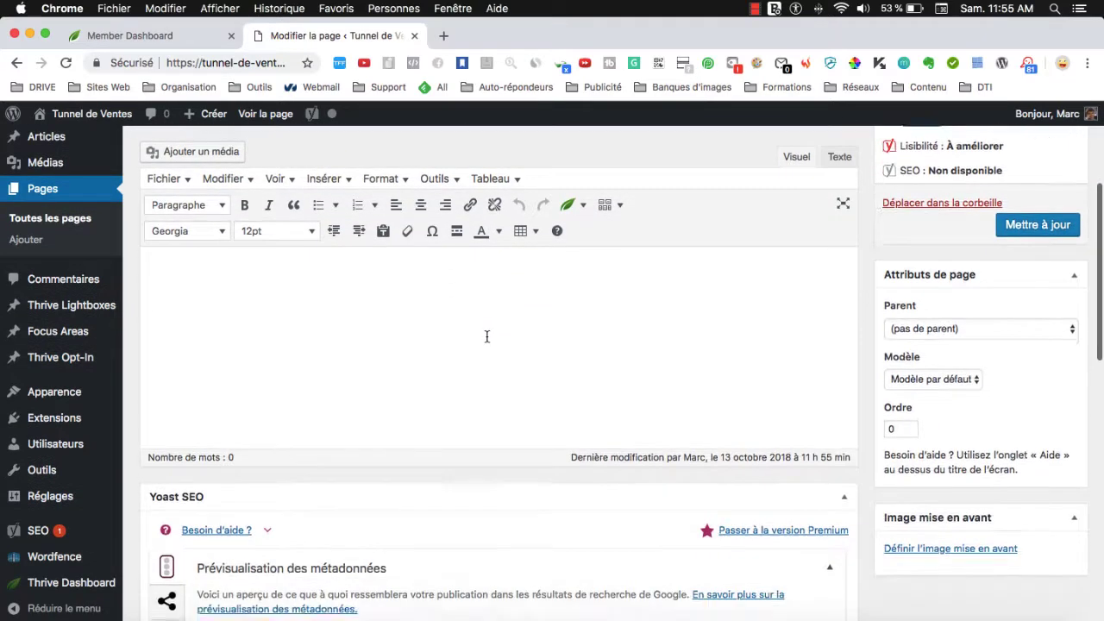
scroll(486, 337, up, 2)
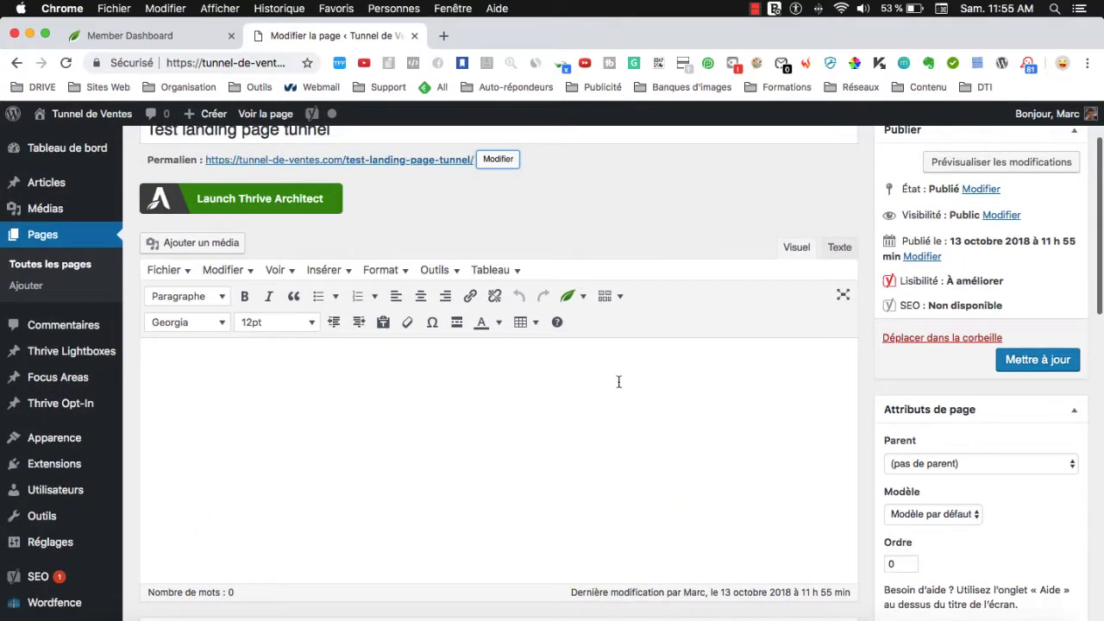
super+click(381, 164)
click(486, 37)
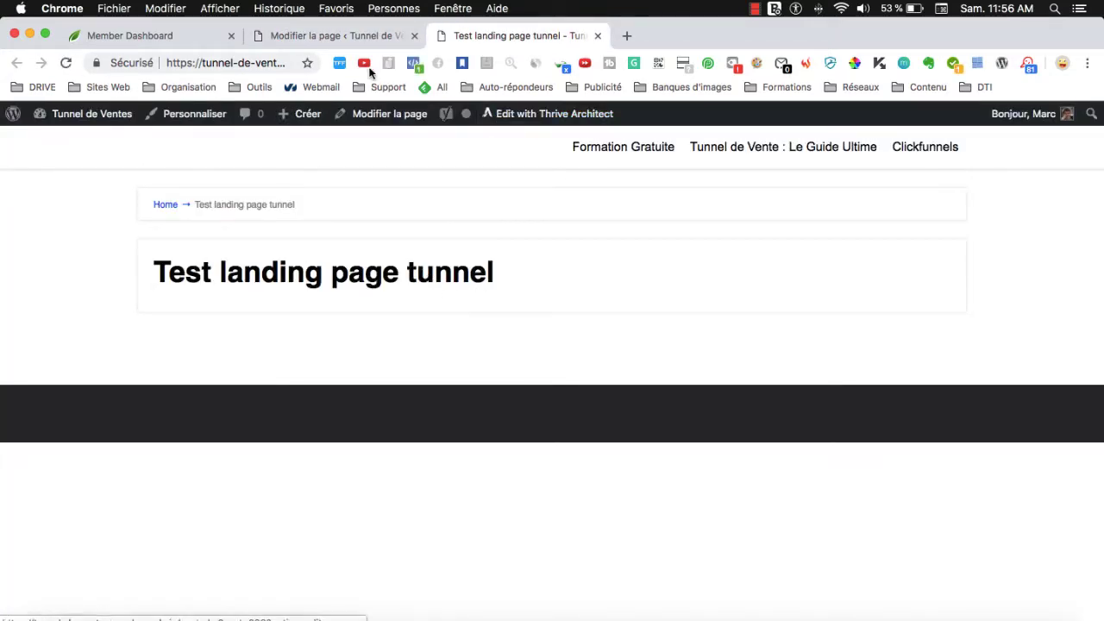
Add the sentence 'je mets du texte dans la page', update, and confirm it shows live.
click(352, 39)
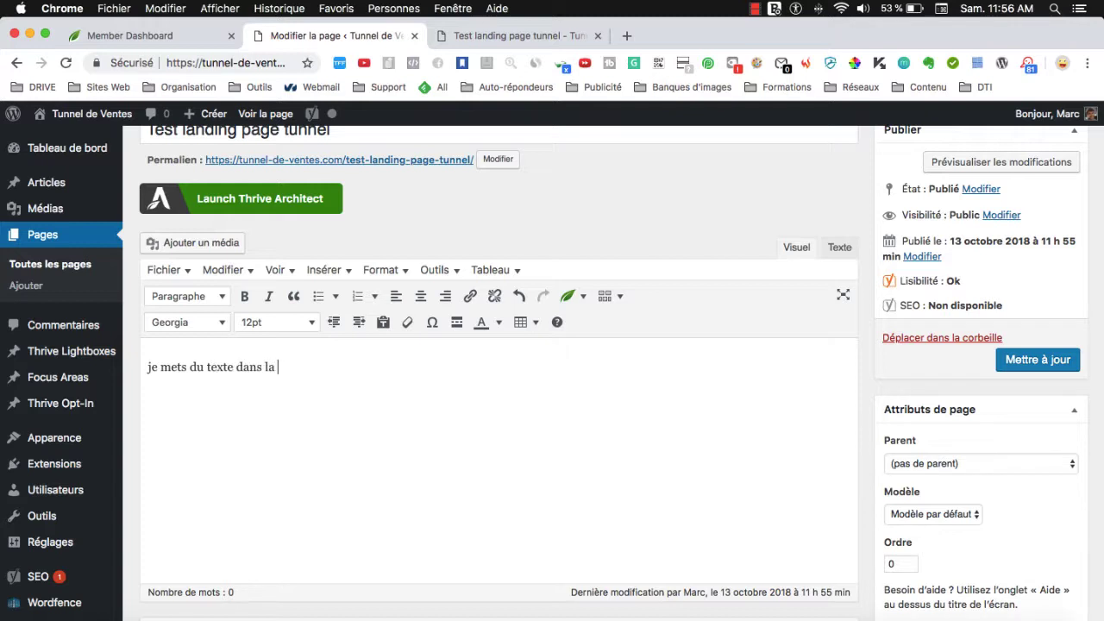
click(1046, 366)
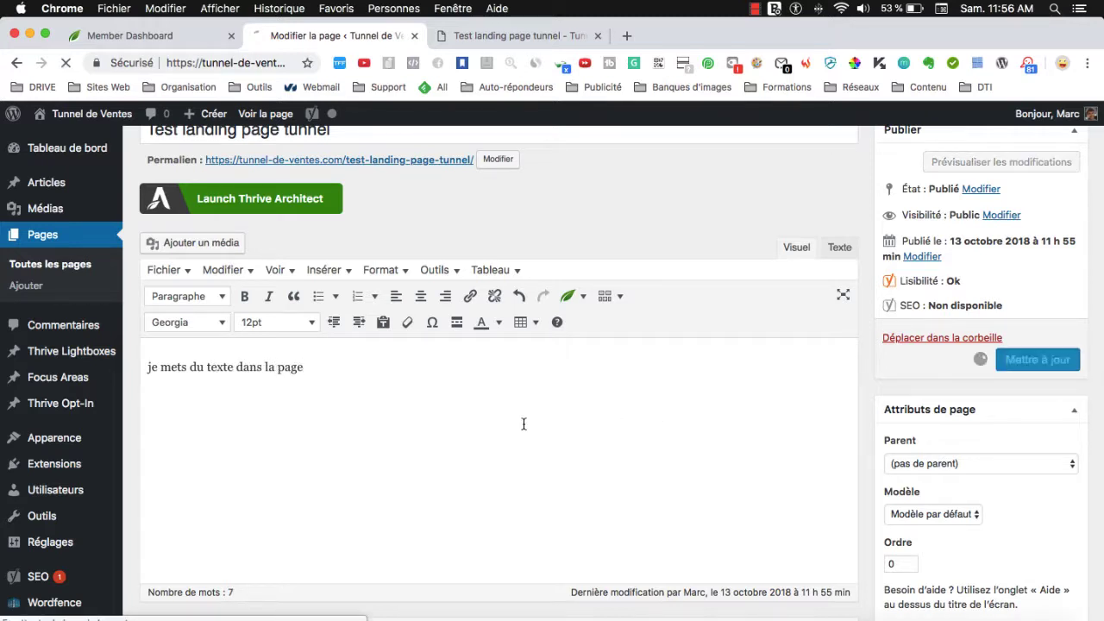
click(476, 39)
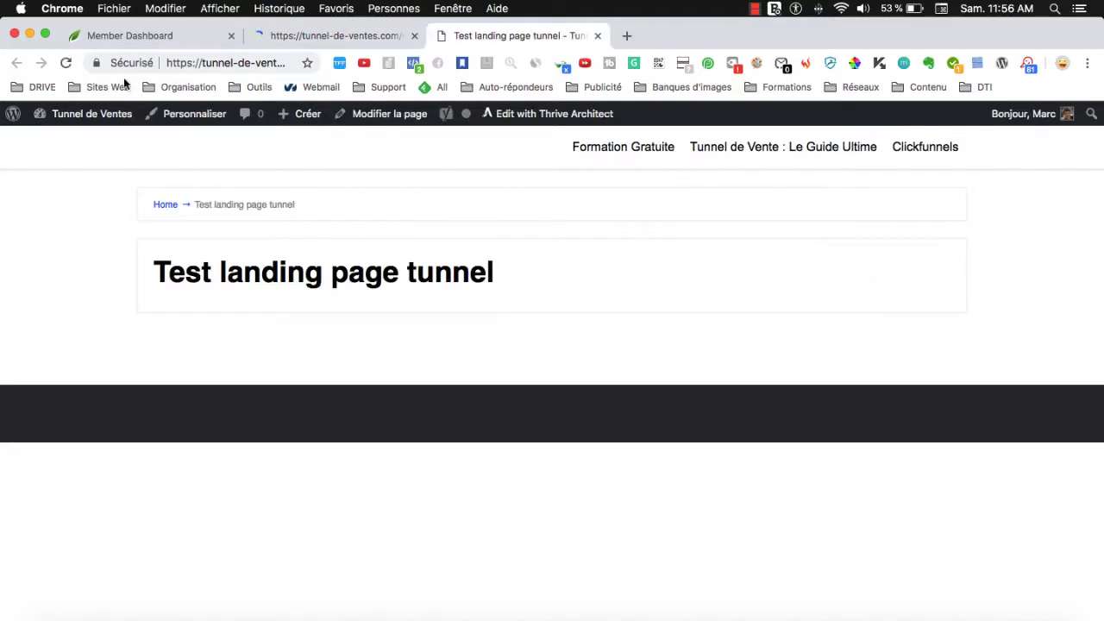
click(68, 63)
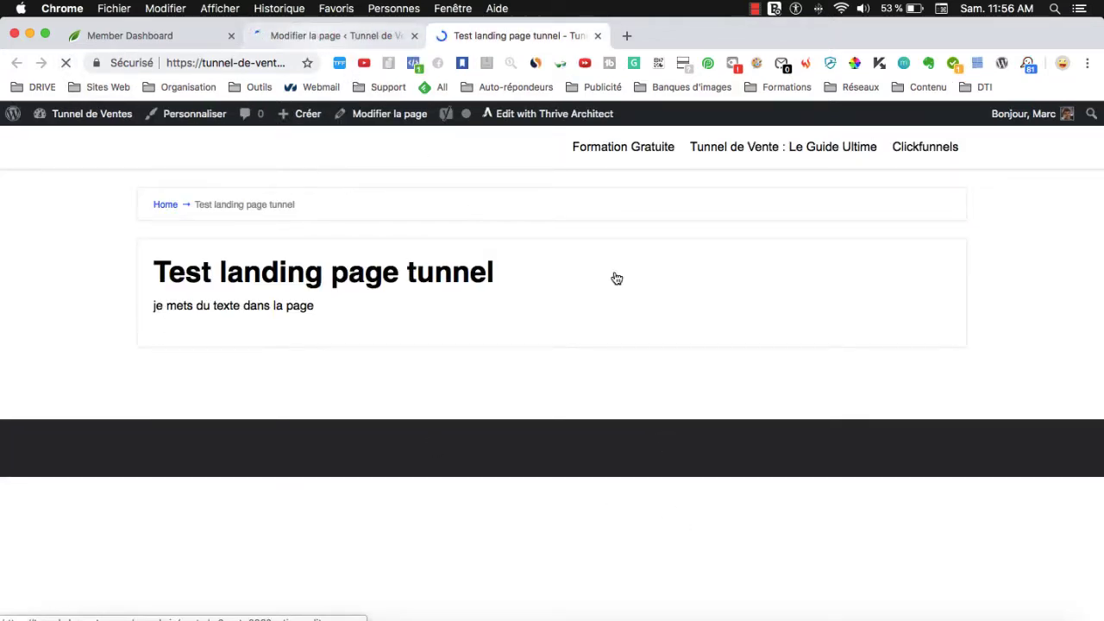
click(355, 36)
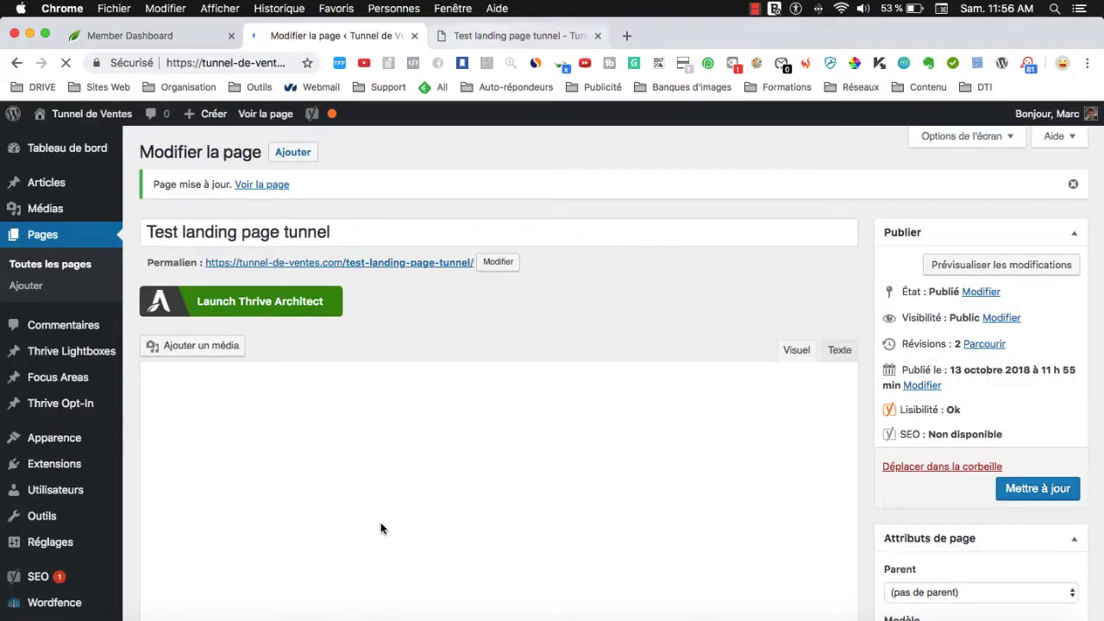
click(542, 36)
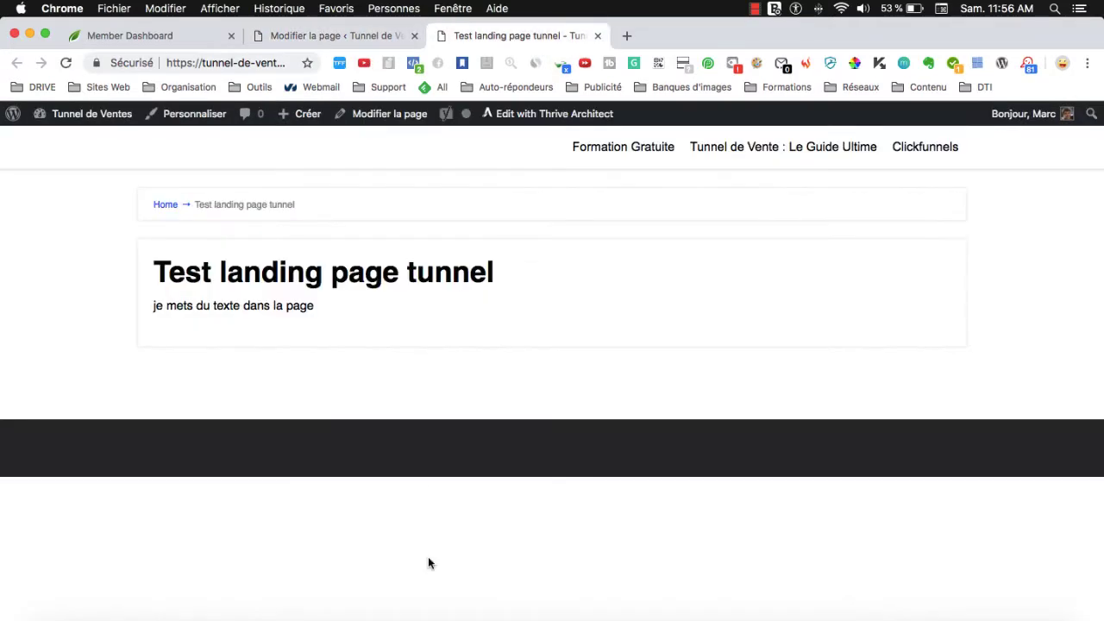
Delete all body text from the page and update it empty.
click(338, 35)
key(super+a)
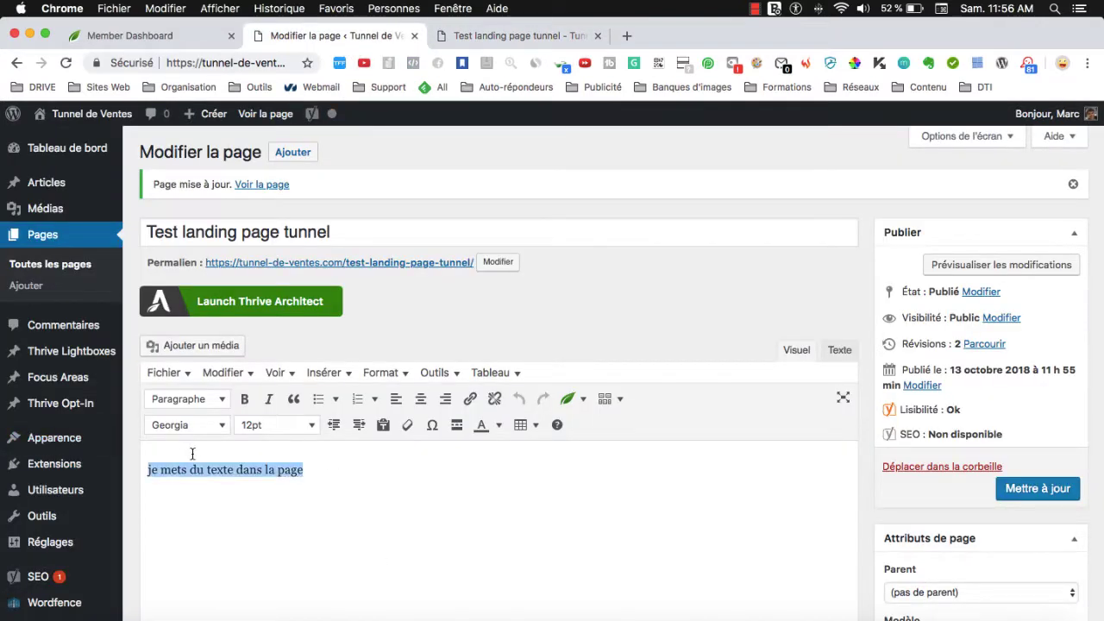
key(BackSpace)
click(1057, 491)
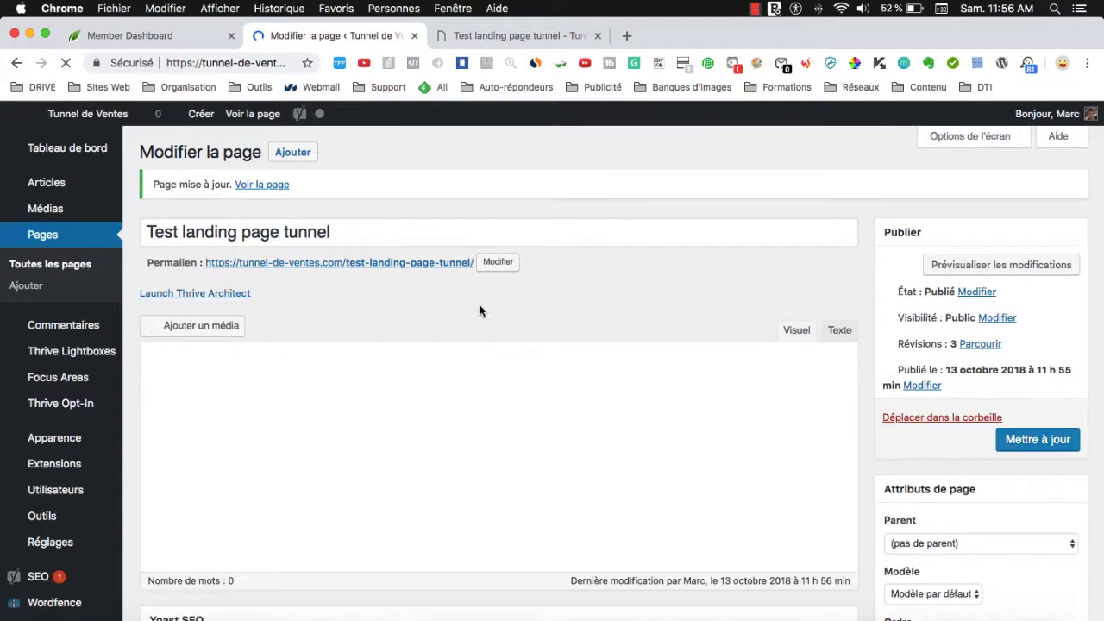
Launch Thrive Architect on the page after checking the reloaded live page has no sentence.
click(205, 306)
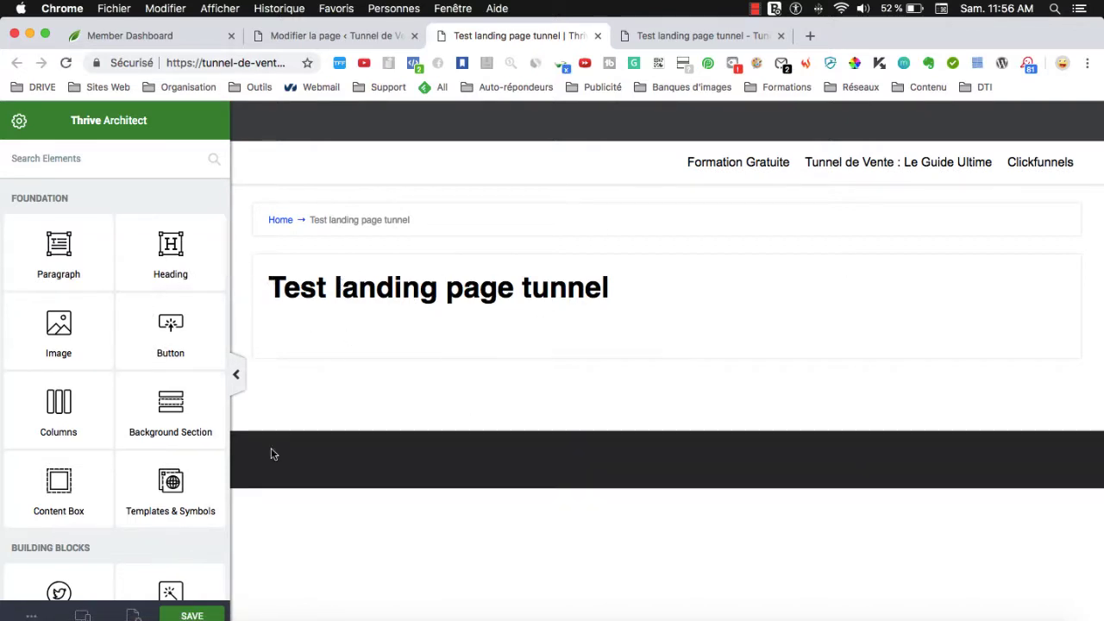
click(685, 35)
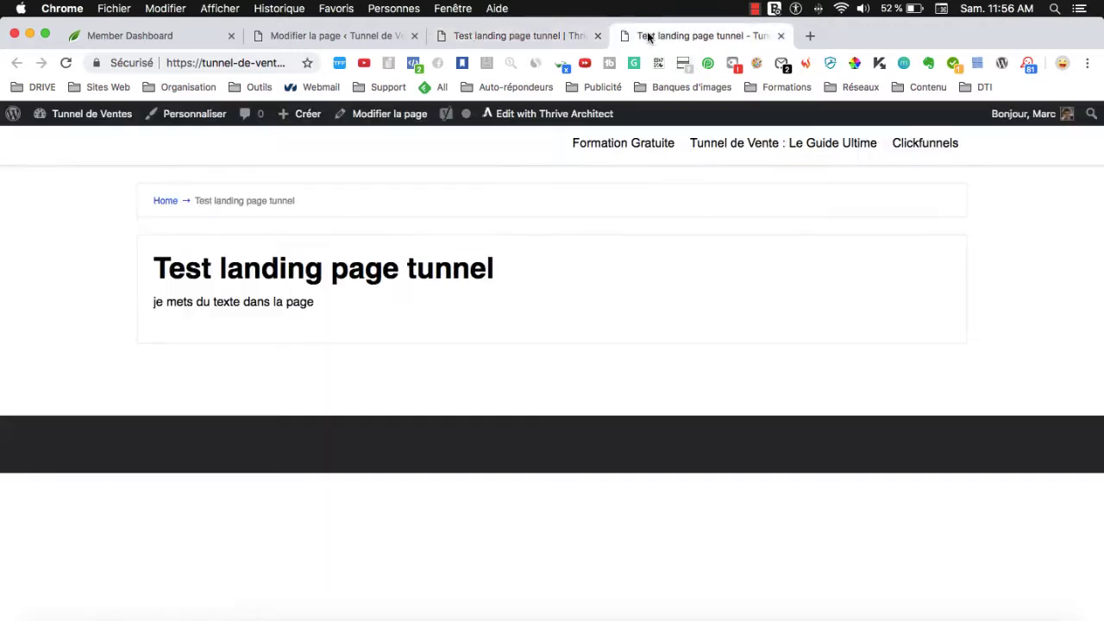
click(68, 65)
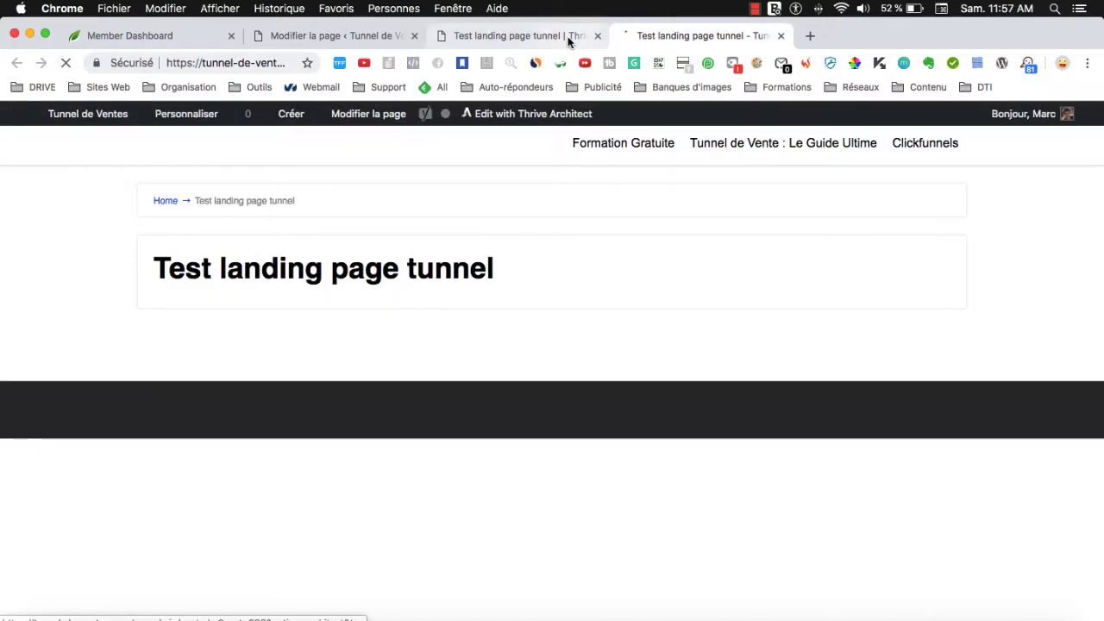
click(517, 35)
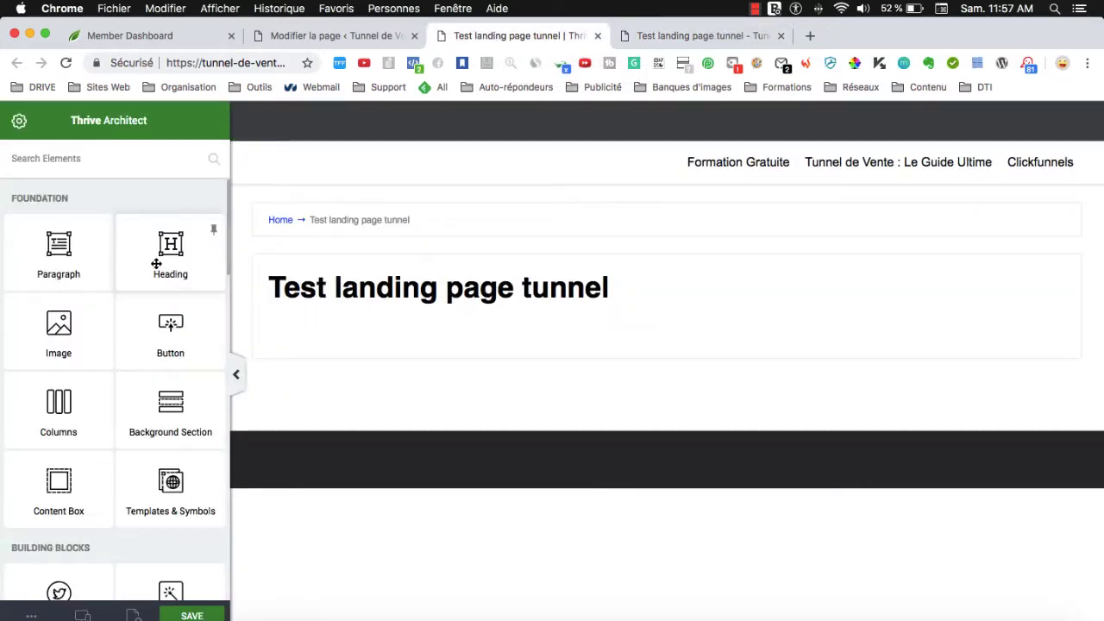
Add a heading reading 'MON TITRE' below the page title.
drag(156, 263, 516, 362)
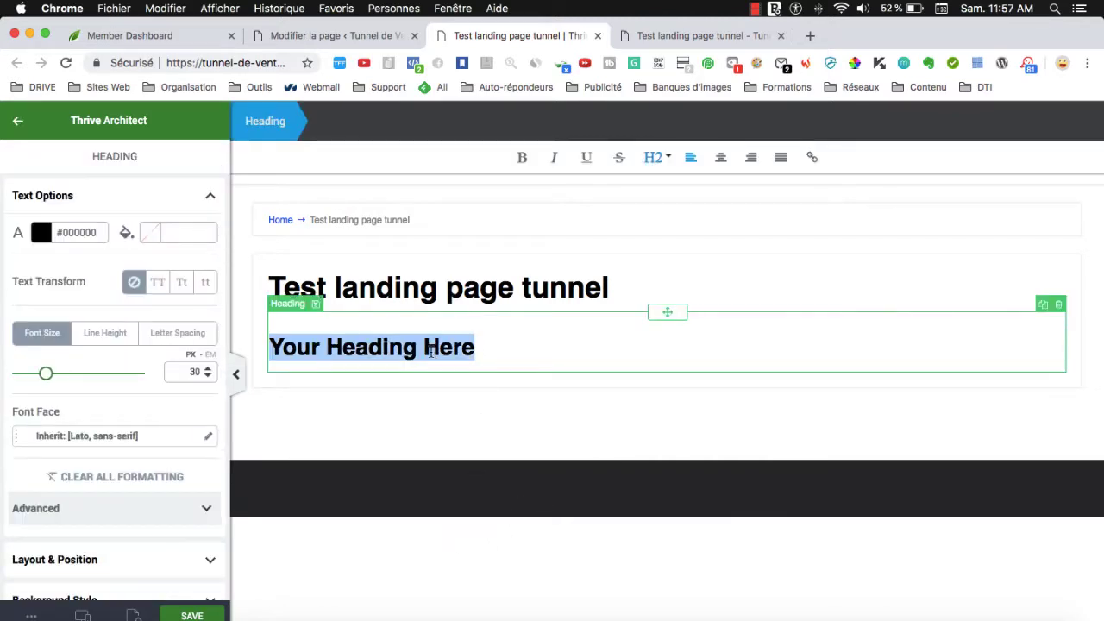
text(MON TITRE)
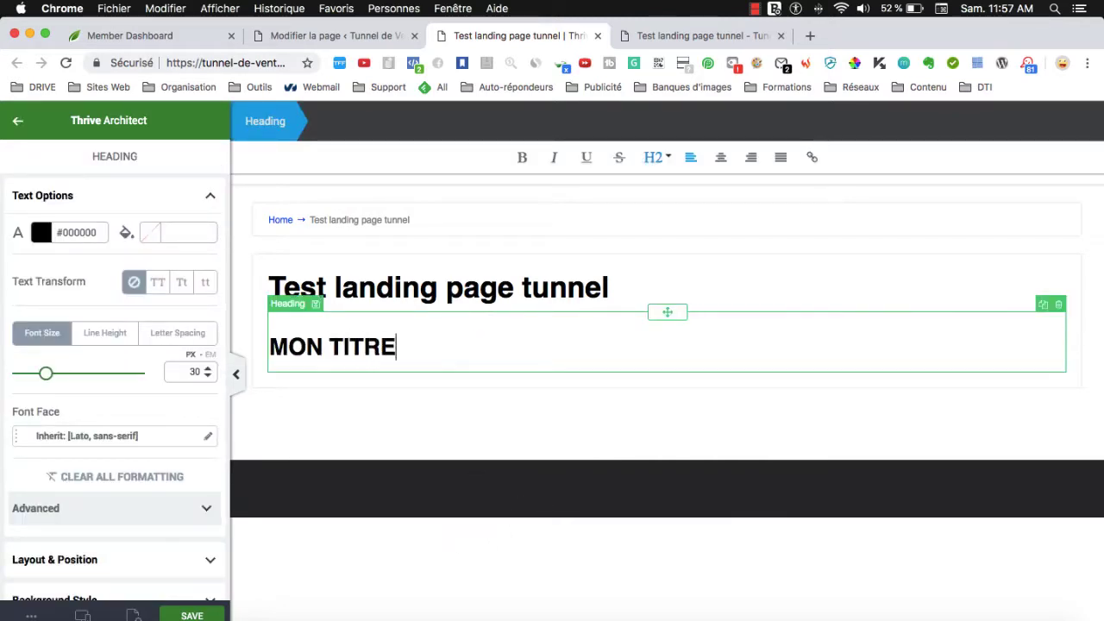
click(376, 452)
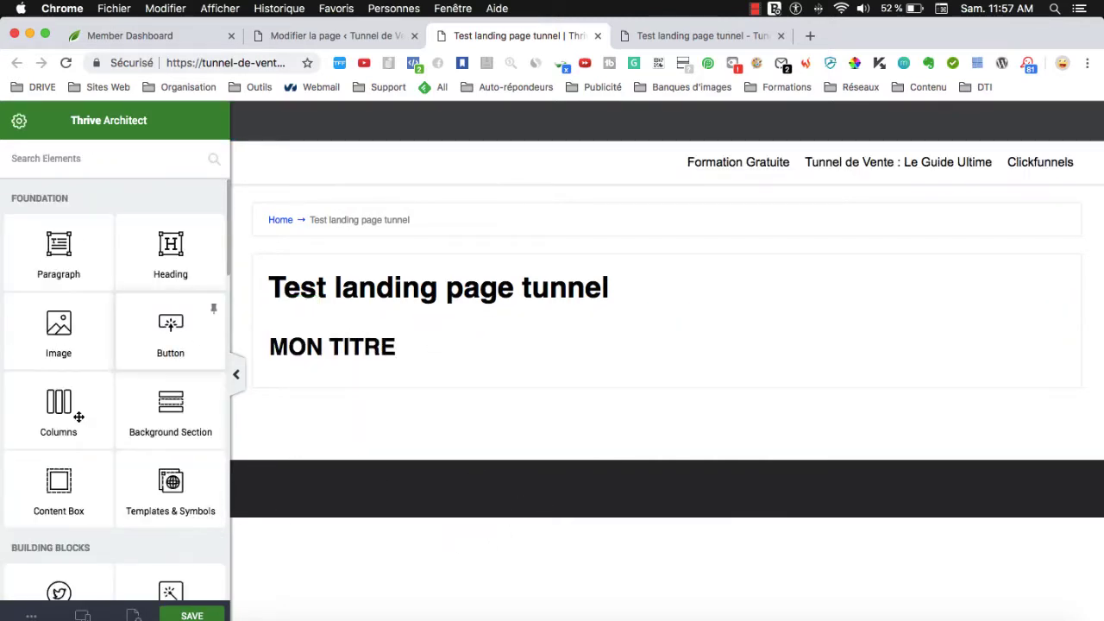
scroll(78, 414, down, 5)
scroll(78, 414, up, 4)
scroll(79, 409, up, 2)
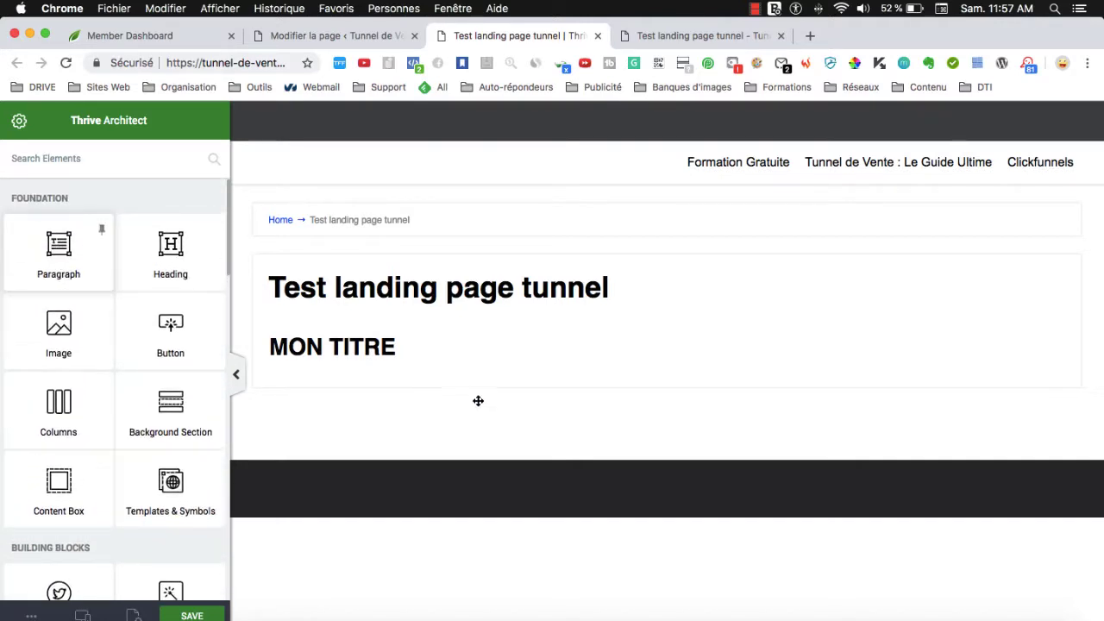
Insert a 'Mon texte' paragraph under the MON TITRE heading.
drag(478, 400, 474, 365)
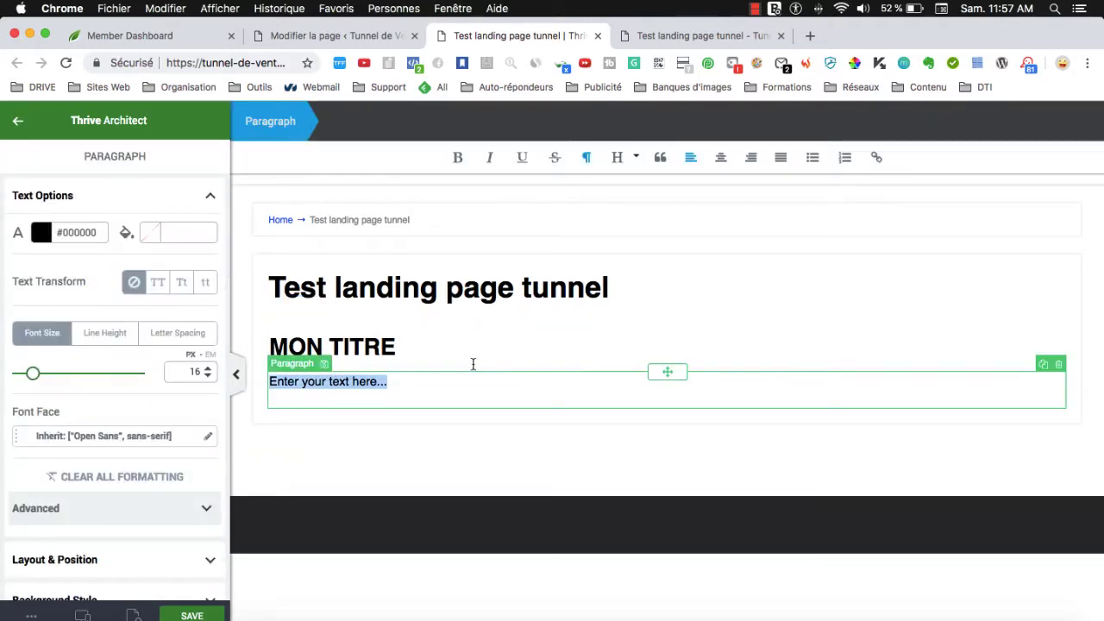
text(Mon texte)
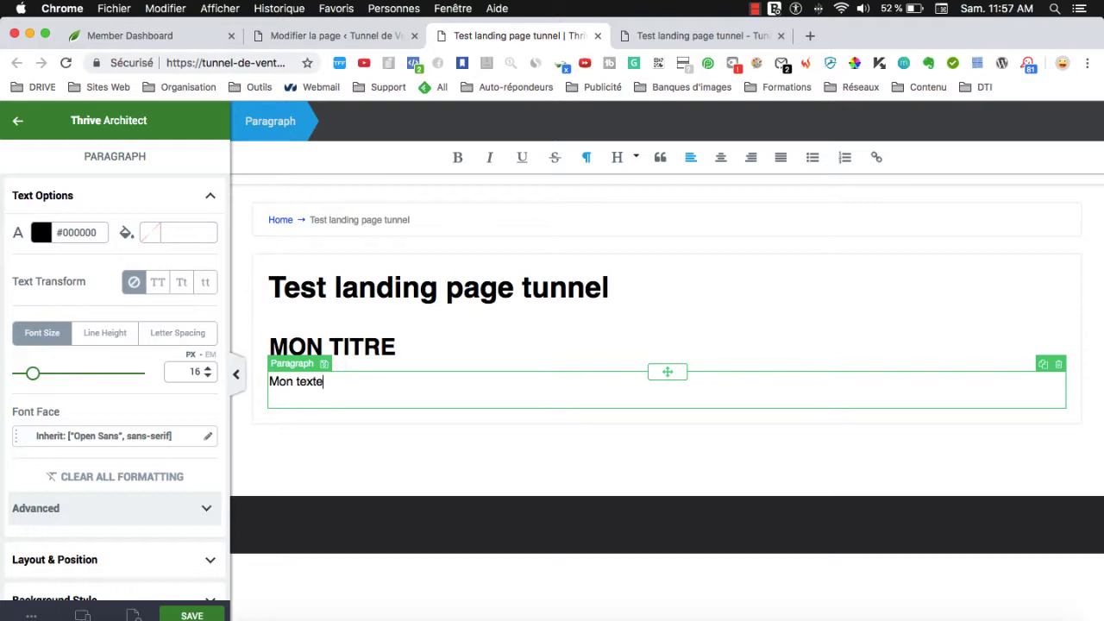
click(15, 126)
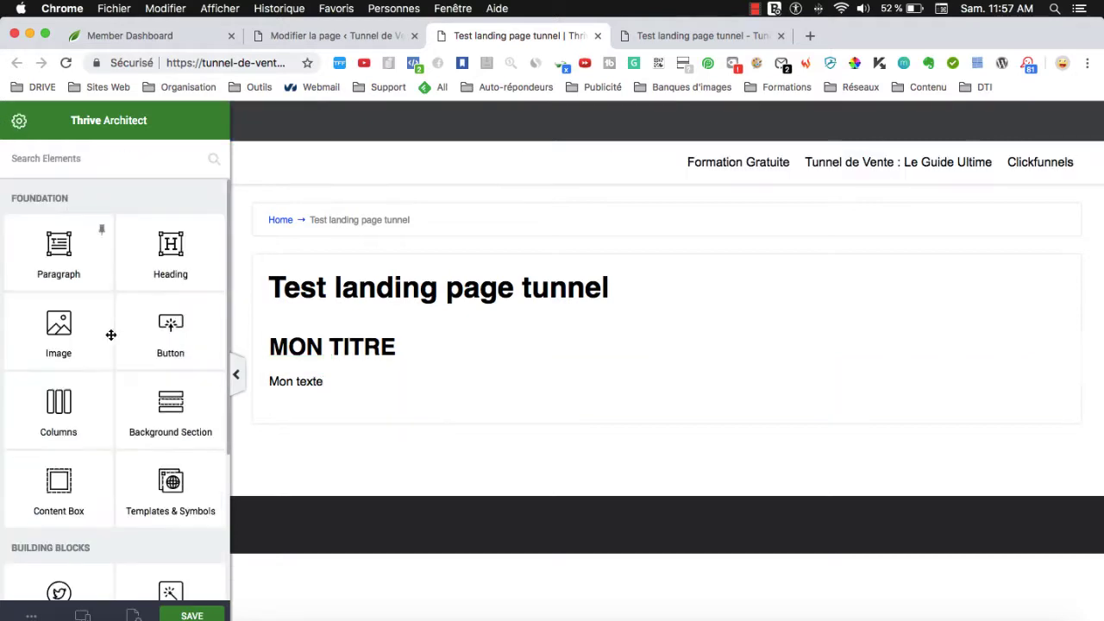
scroll(96, 414, down, 8)
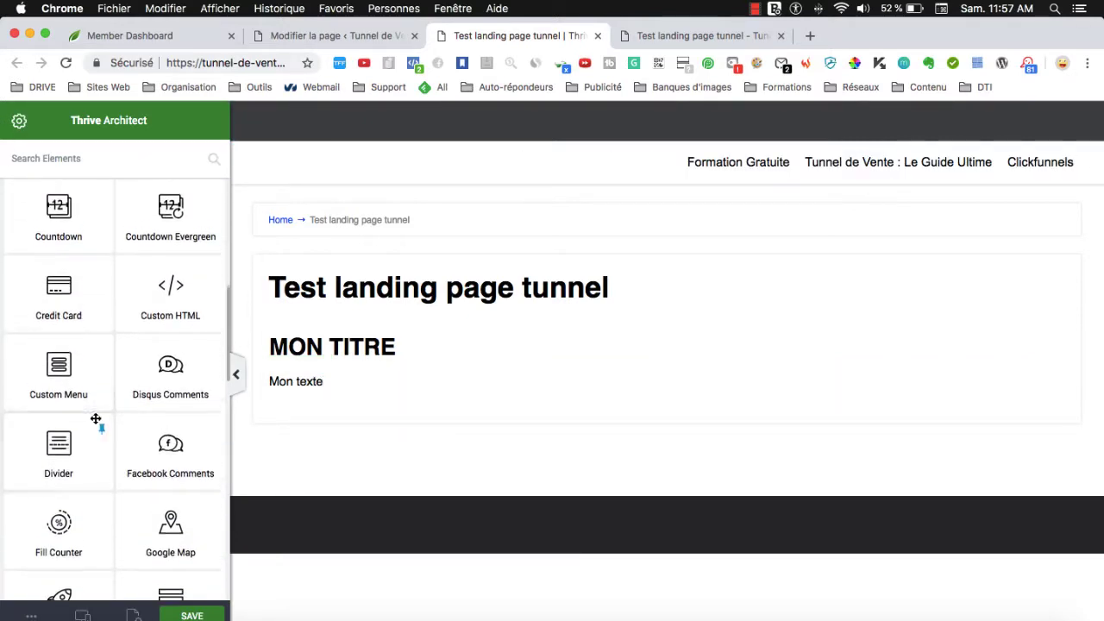
Place a full-width divider line below the paragraph.
drag(95, 418, 552, 409)
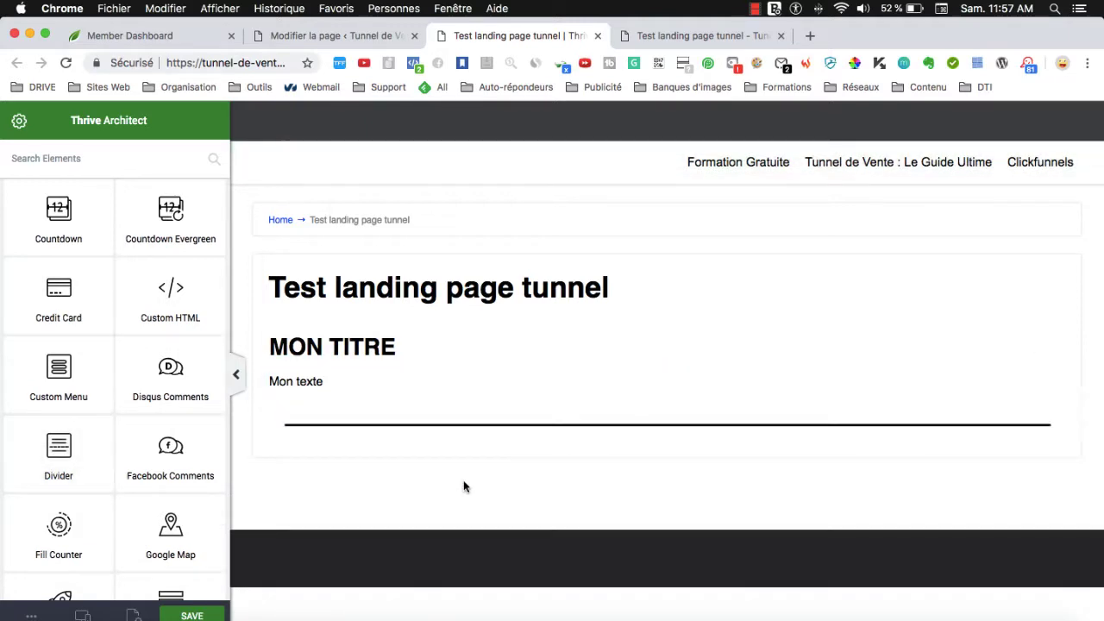
click(17, 122)
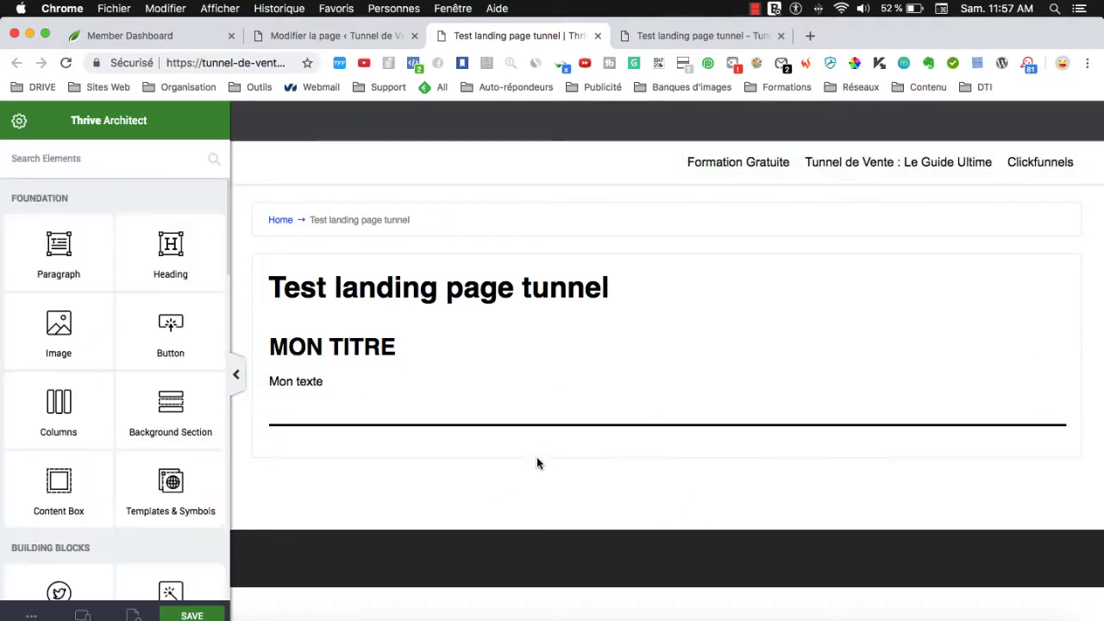
scroll(54, 371, down, 5)
scroll(181, 550, down, 1)
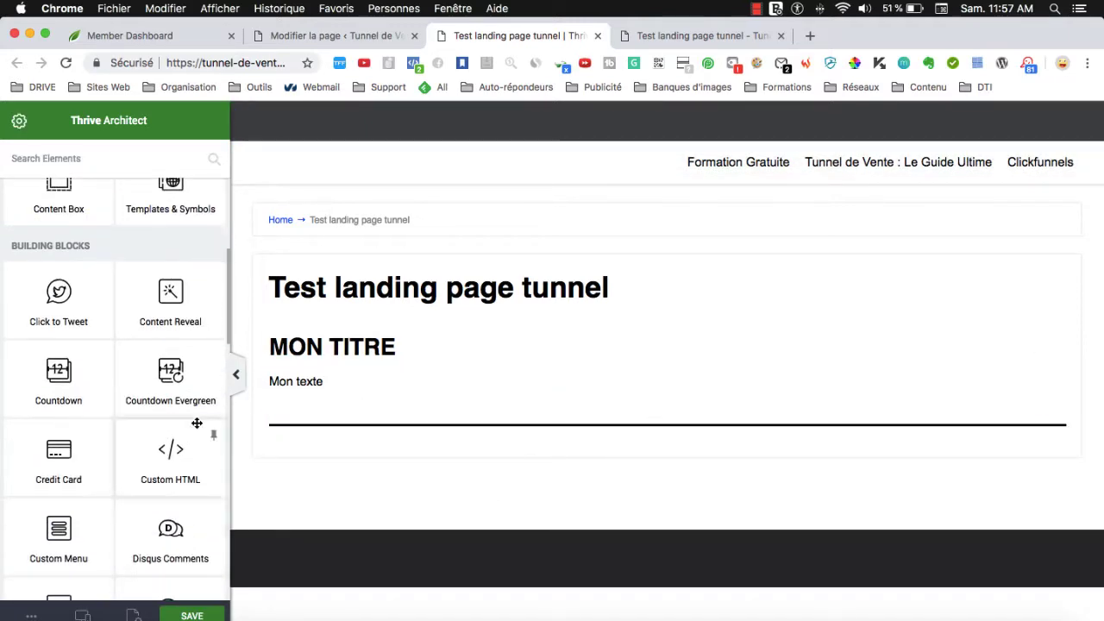
Add a Countdown Evergreen below the divider set to 11 days, 13 hours, 8 minutes.
drag(190, 402, 582, 503)
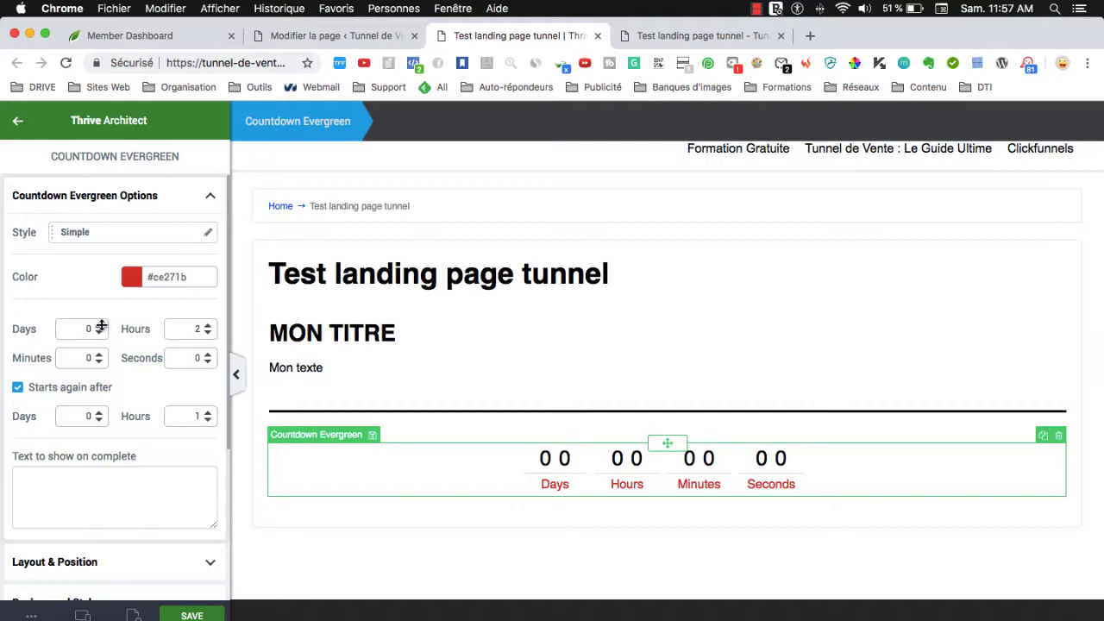
text(30)
key(BackSpace)
key(BackSpace)
text(11)
drag(203, 330, 199, 347)
drag(99, 357, 104, 357)
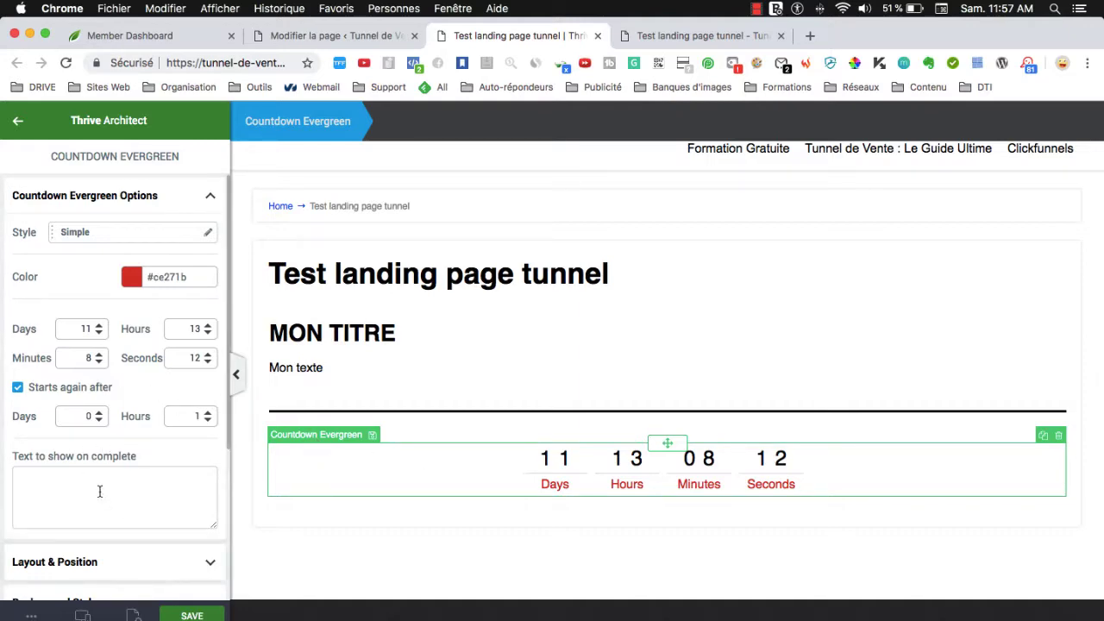
Save the page with the new countdown.
click(193, 615)
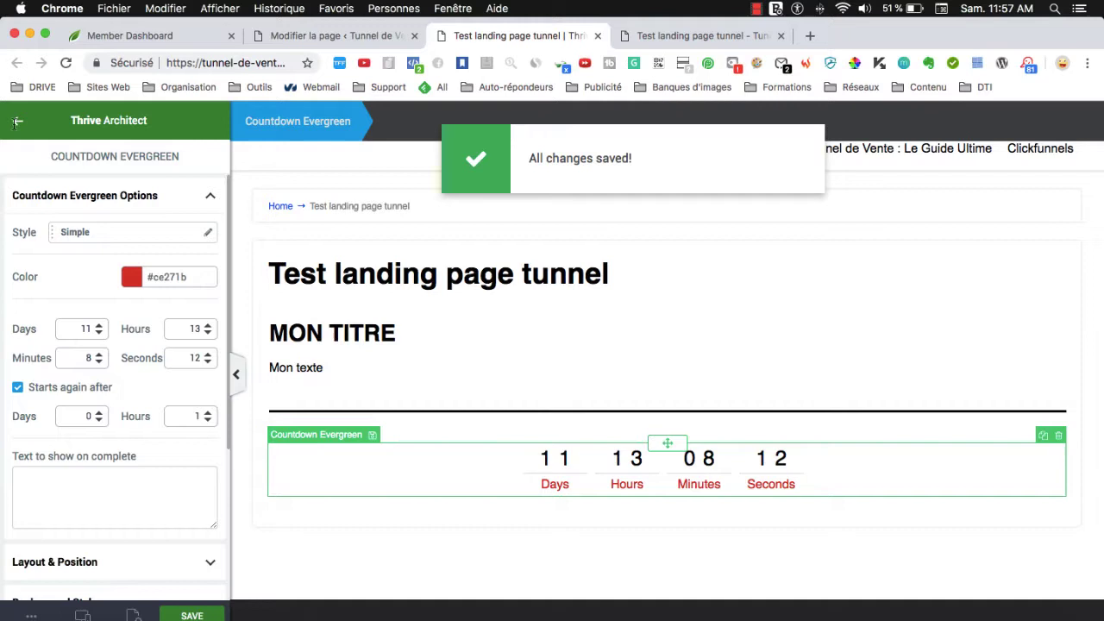
click(16, 122)
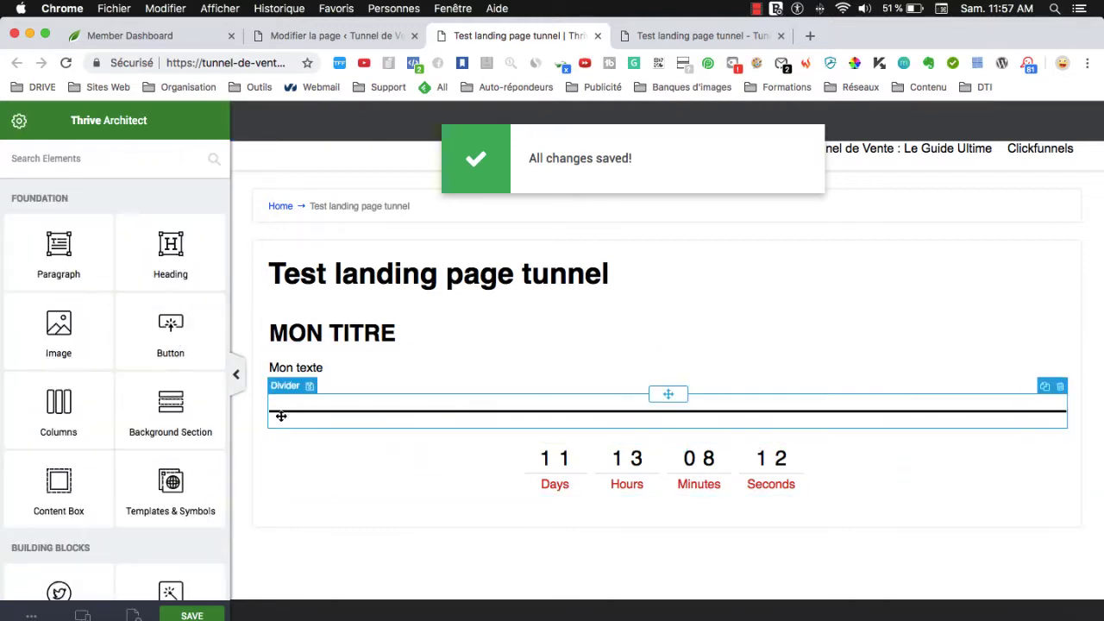
scroll(130, 400, down, 5)
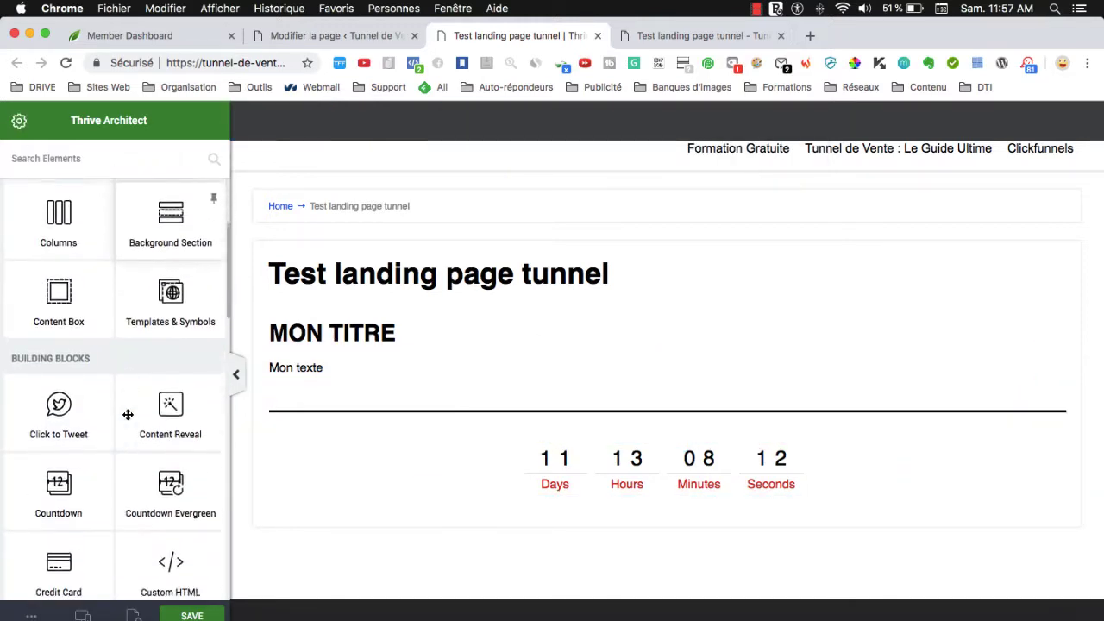
scroll(130, 405, up, 3)
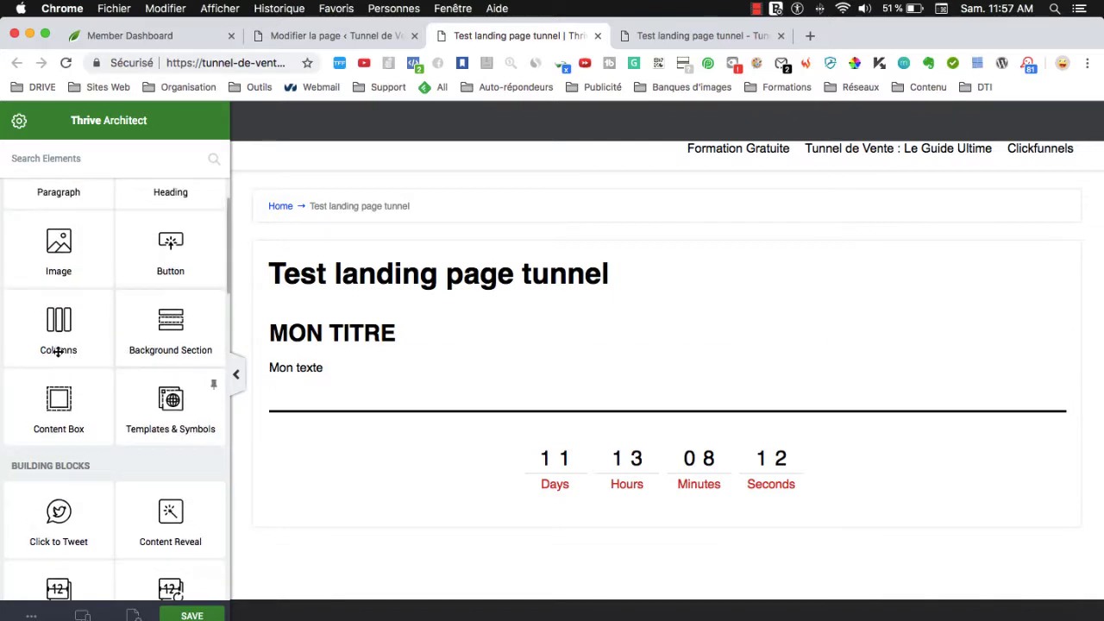
Insert a Columns block under the countdown using the three 1/3 columns layout.
drag(57, 349, 656, 494)
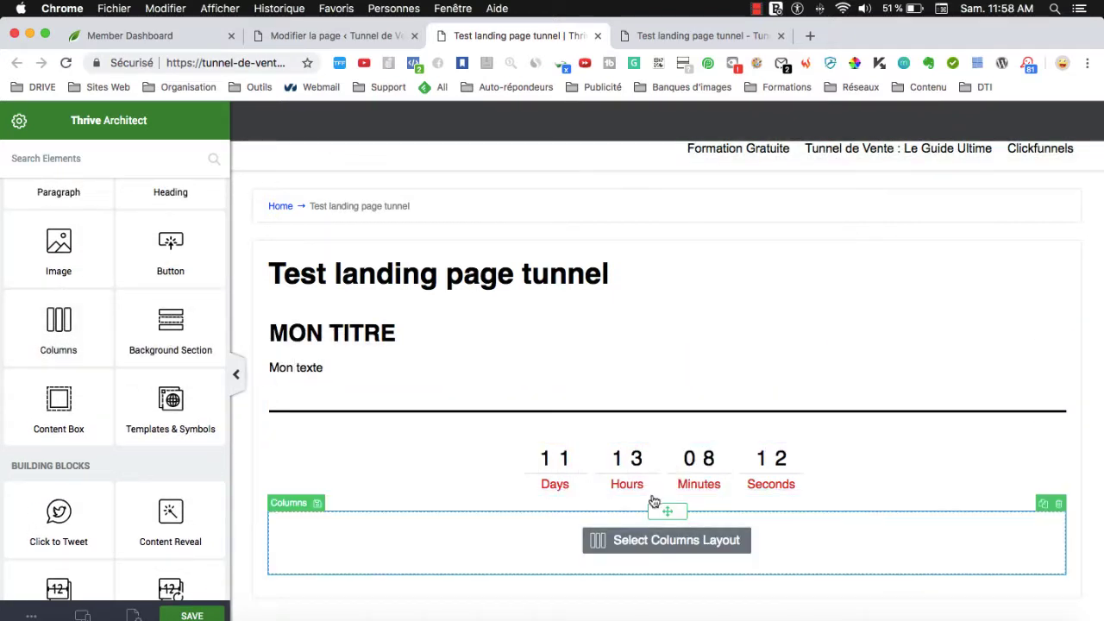
click(667, 444)
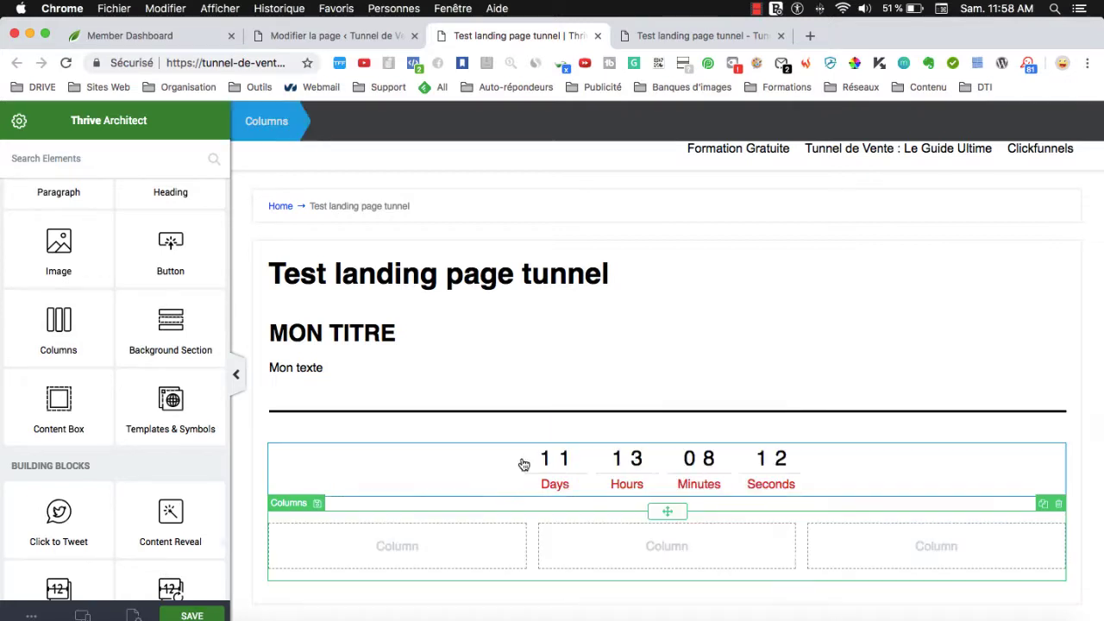
click(17, 126)
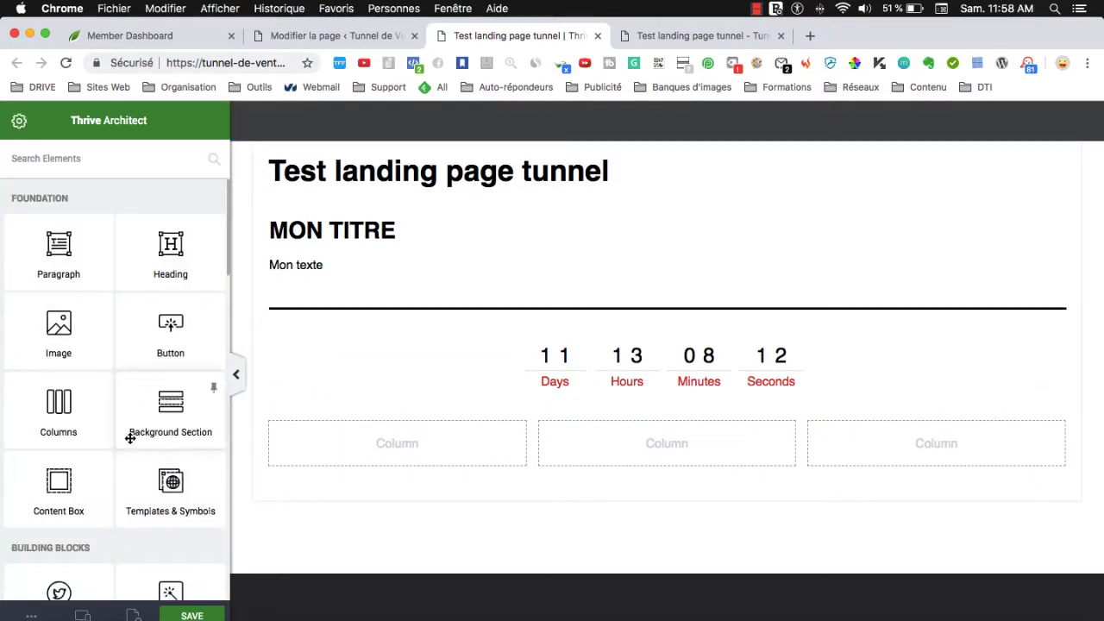
scroll(130, 435, down, 4)
Add Visa, MasterCard, AMEX and PayPal icons to the first column, sized 37 px and centered.
scroll(130, 437, down, 3)
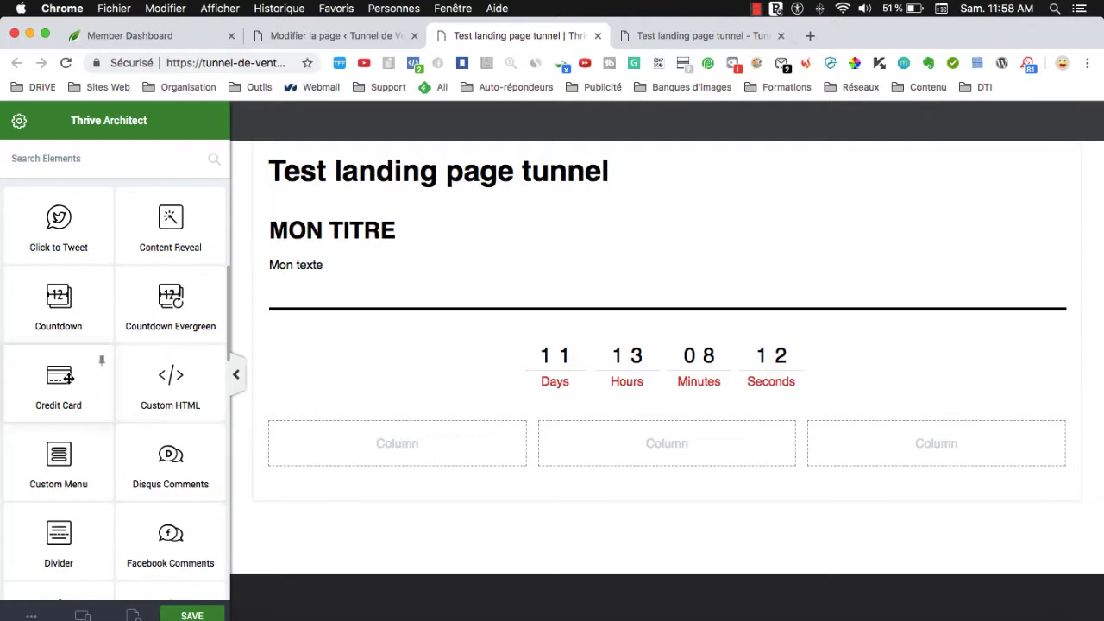
drag(60, 379, 396, 445)
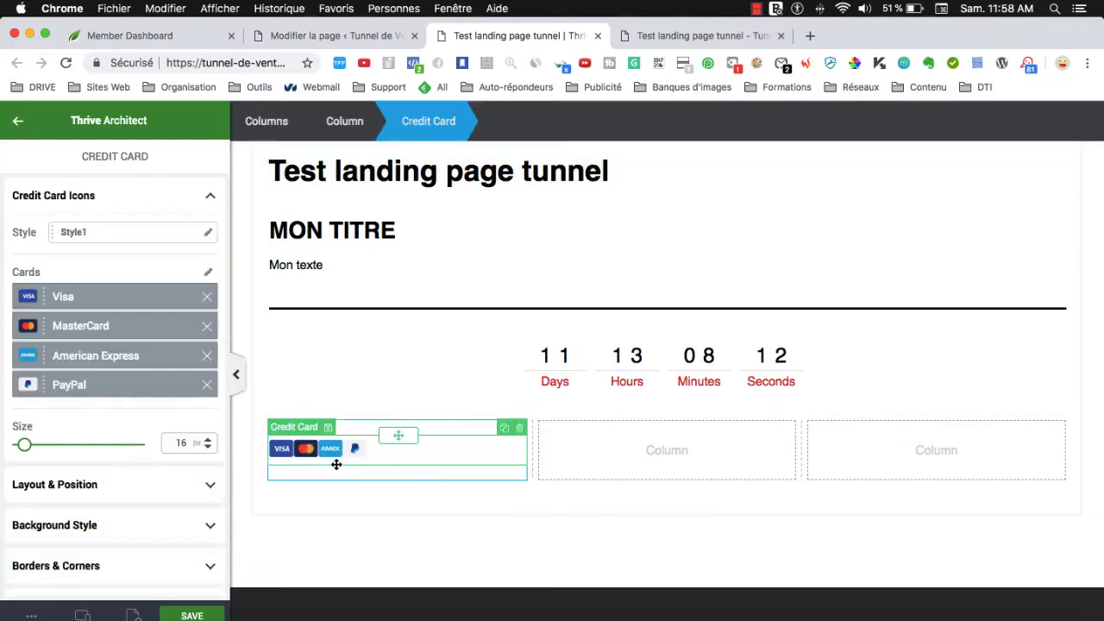
mouse_move(24, 445)
mouse_down()
mouse_move(54, 446)
mouse_move(43, 449)
mouse_up()
scroll(173, 474, down, 3)
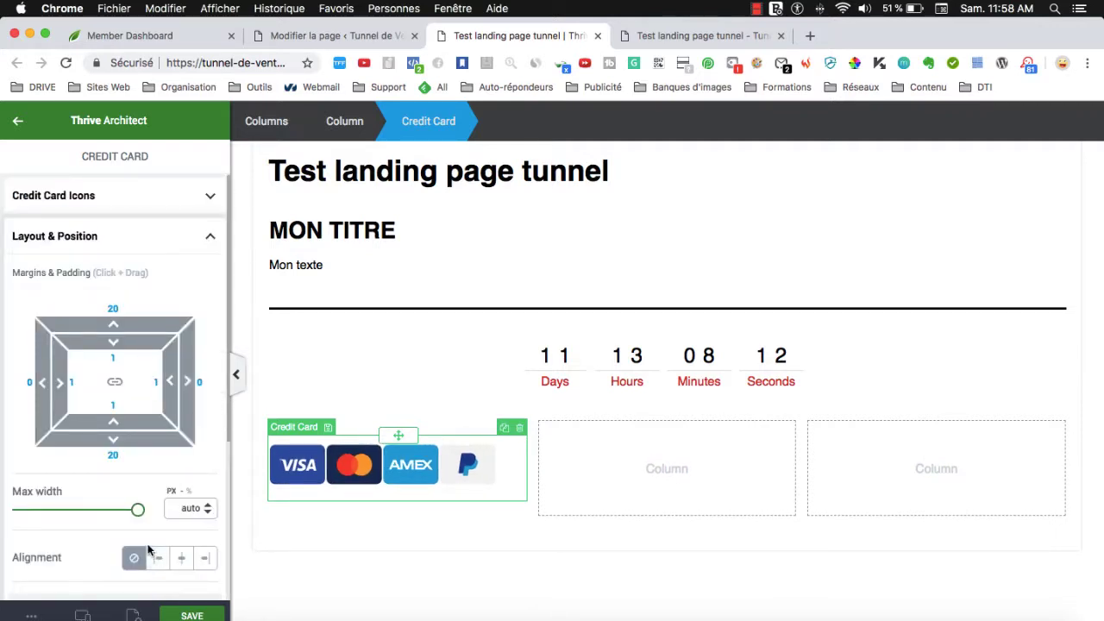
click(179, 557)
click(613, 508)
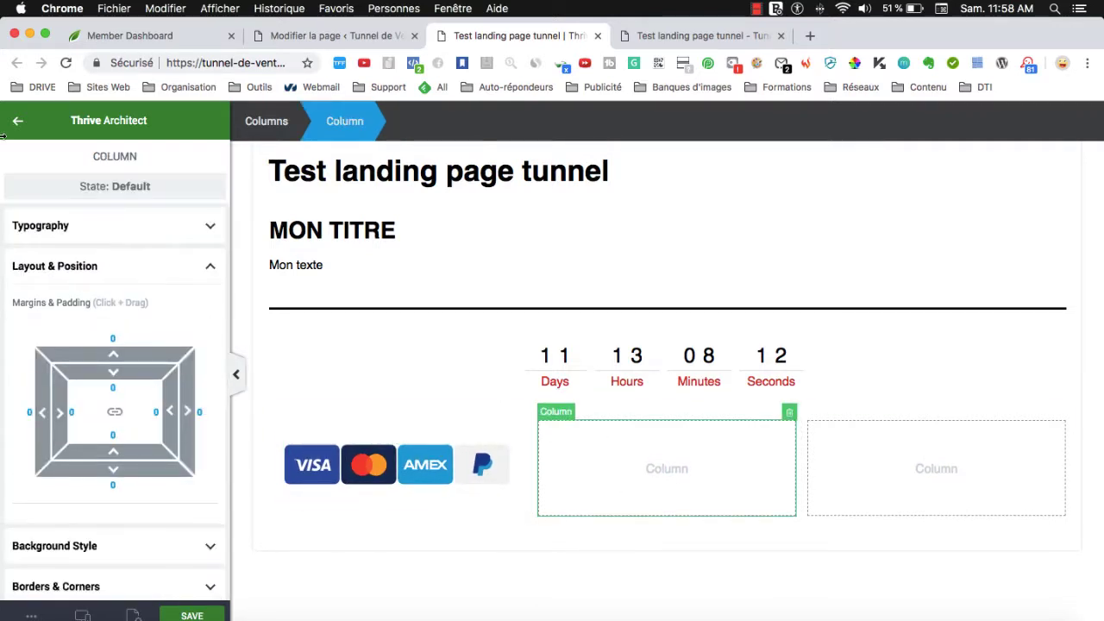
key(Escape)
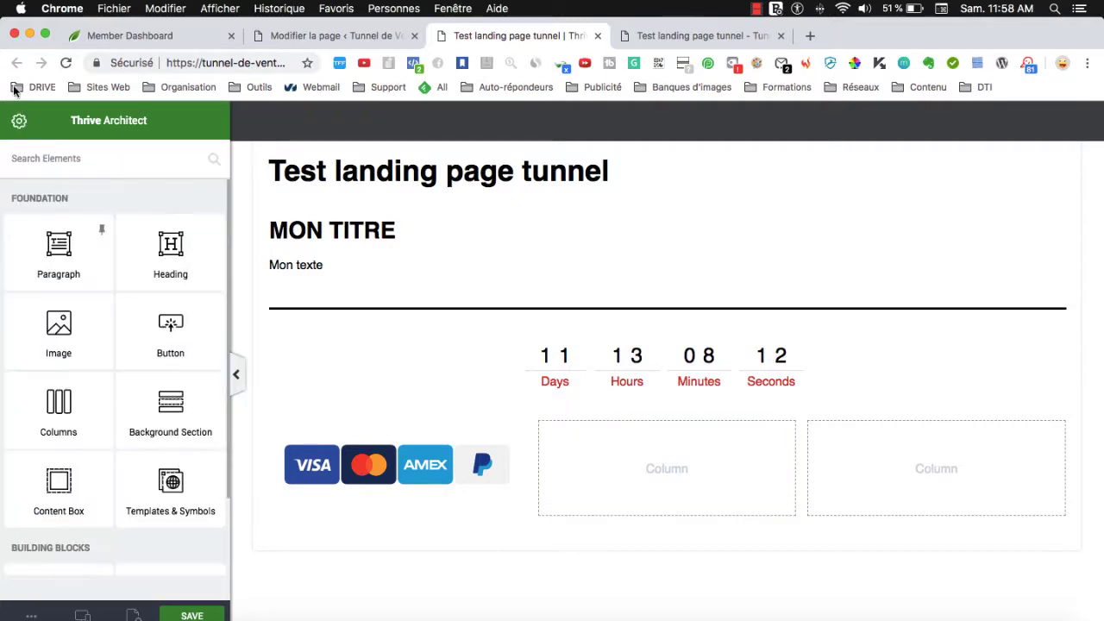
scroll(105, 455, down, 10)
scroll(107, 462, down, 3)
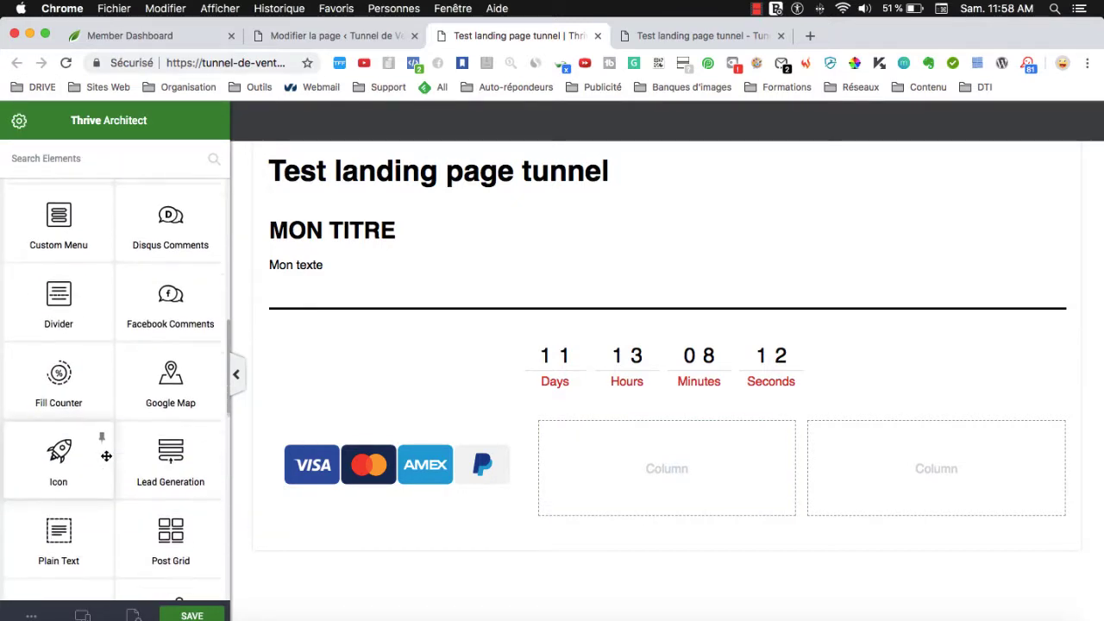
Insert the Apple icon into the middle column and set its size to 82 px.
drag(88, 465, 655, 470)
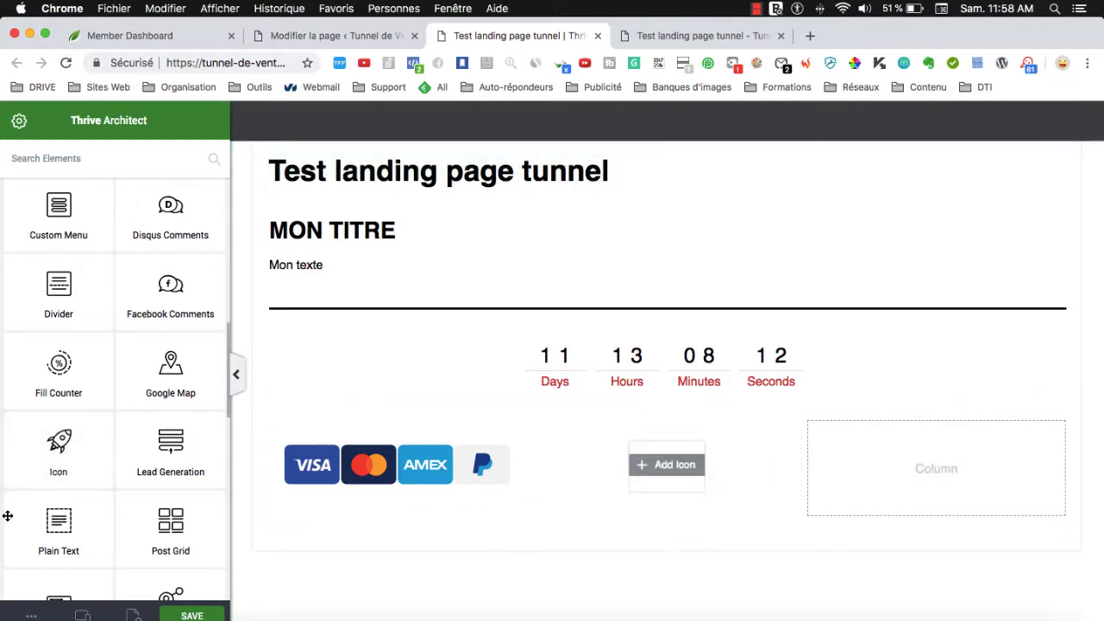
click(651, 464)
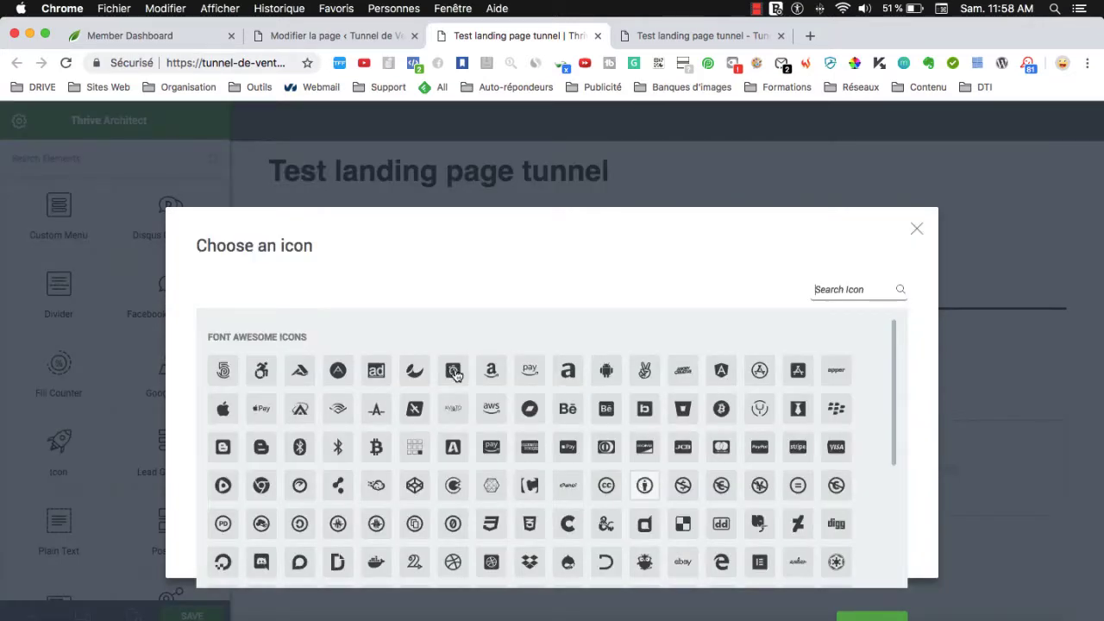
click(222, 412)
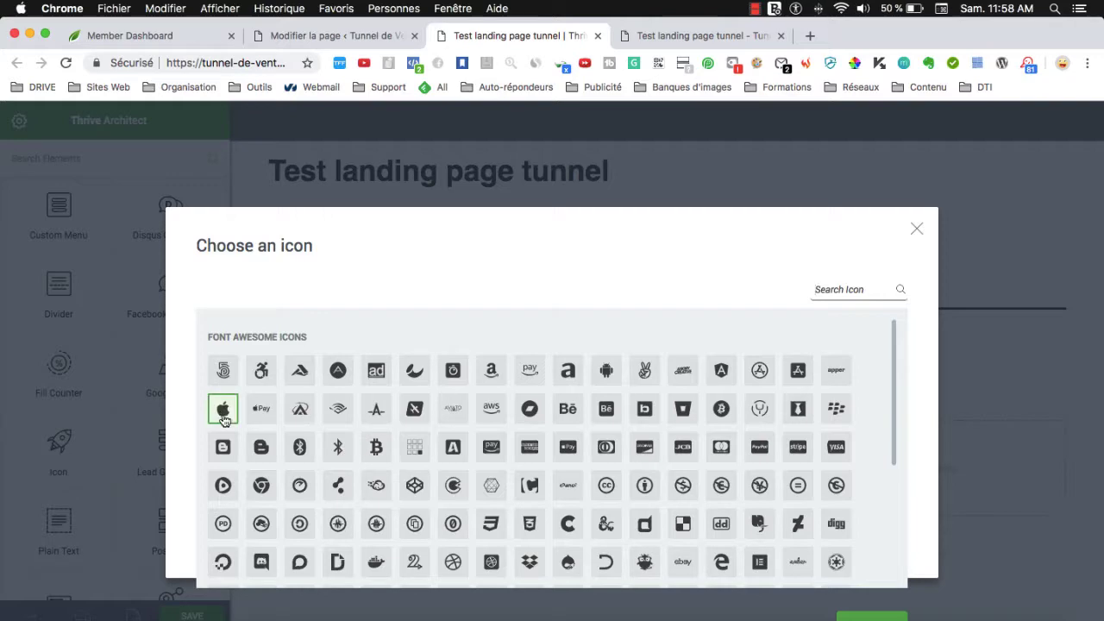
click(870, 615)
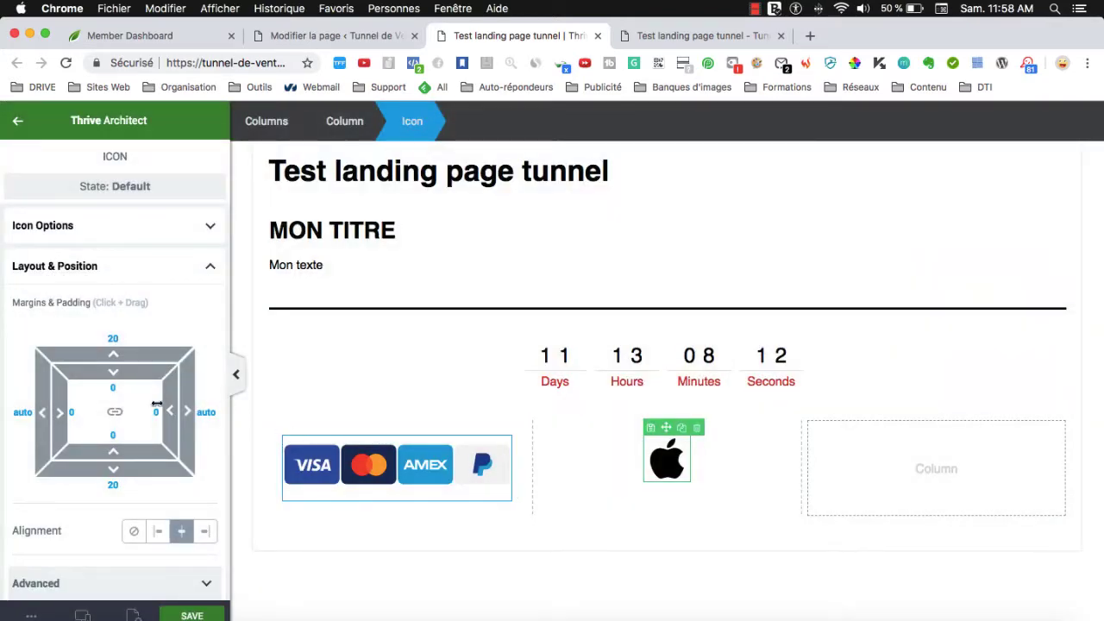
click(52, 226)
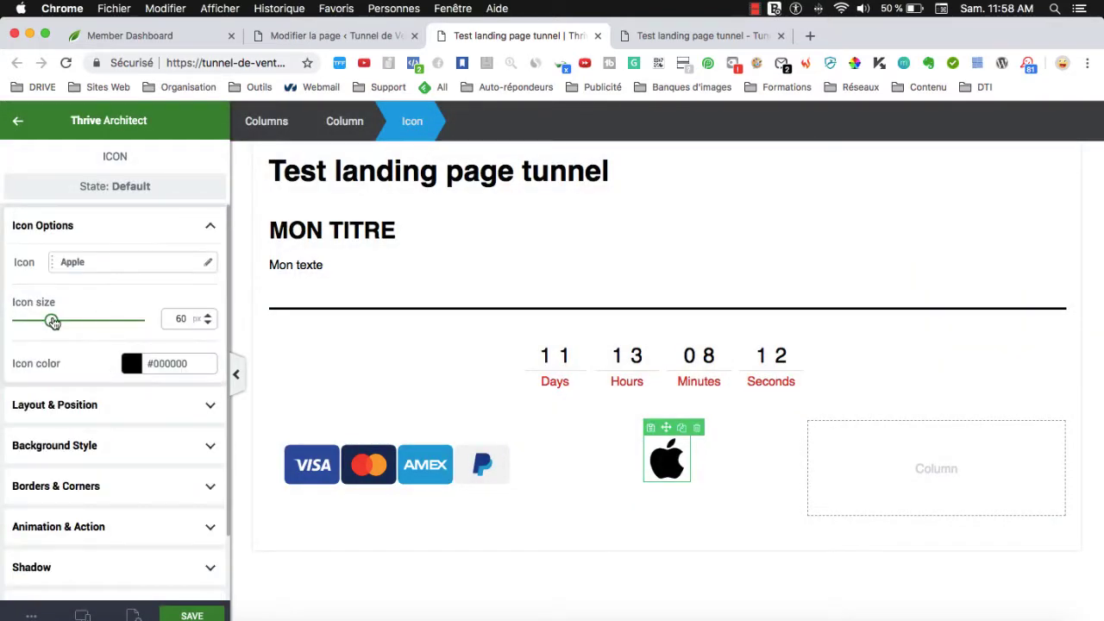
drag(53, 321, 65, 321)
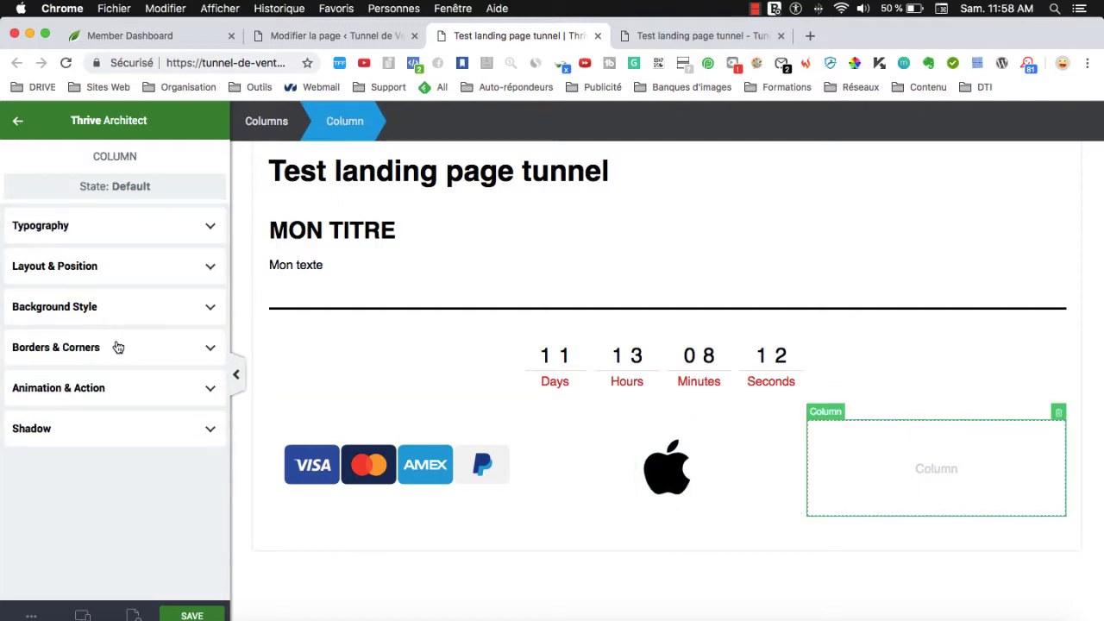
click(17, 121)
Drop a button into the empty right column and relabel it 'CALL TO ACTION'.
scroll(159, 436, down, 10)
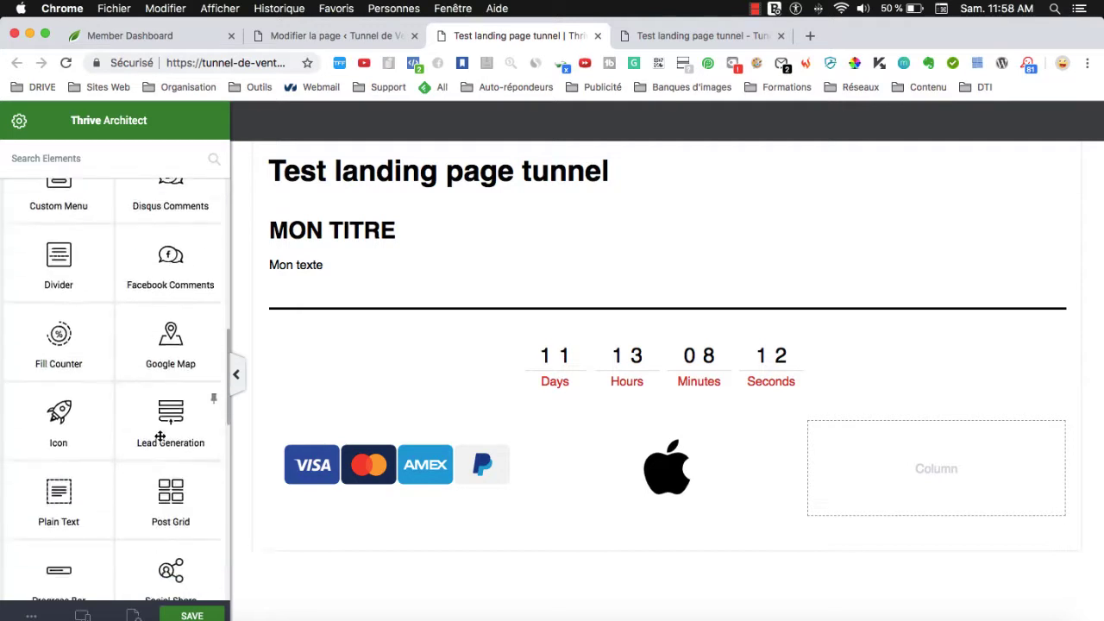
scroll(160, 436, down, 15)
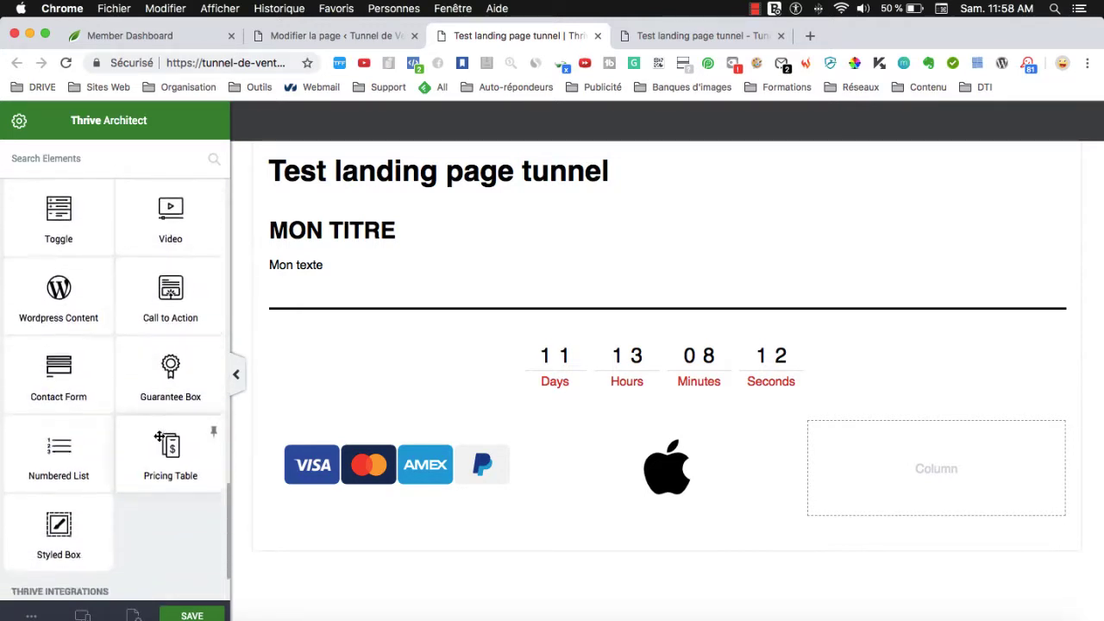
scroll(159, 436, up, 15)
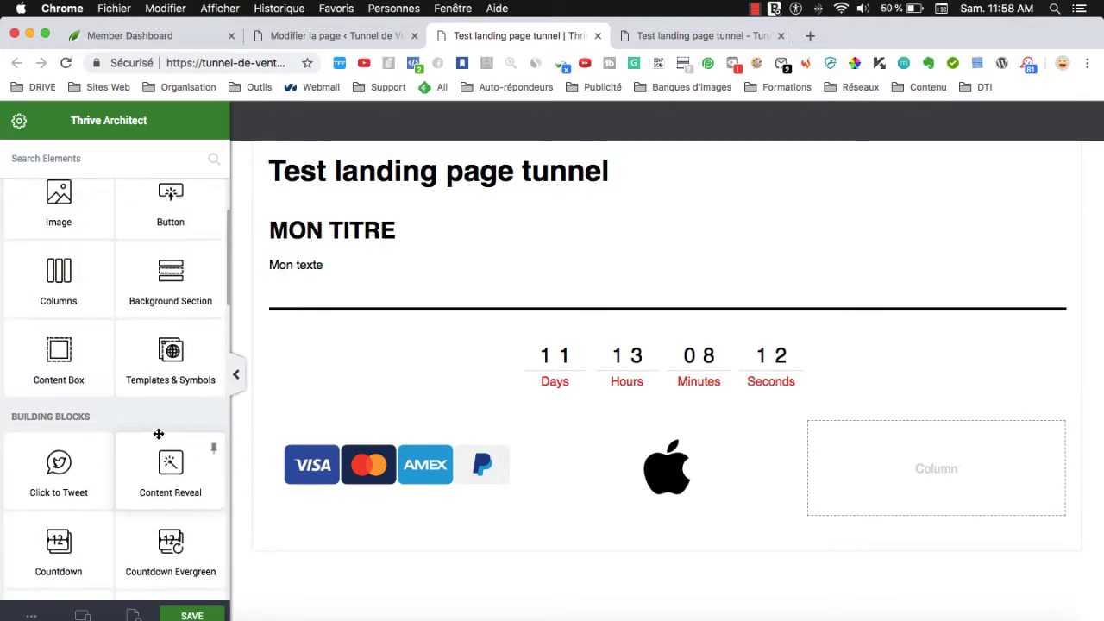
scroll(159, 434, up, 5)
drag(170, 345, 872, 489)
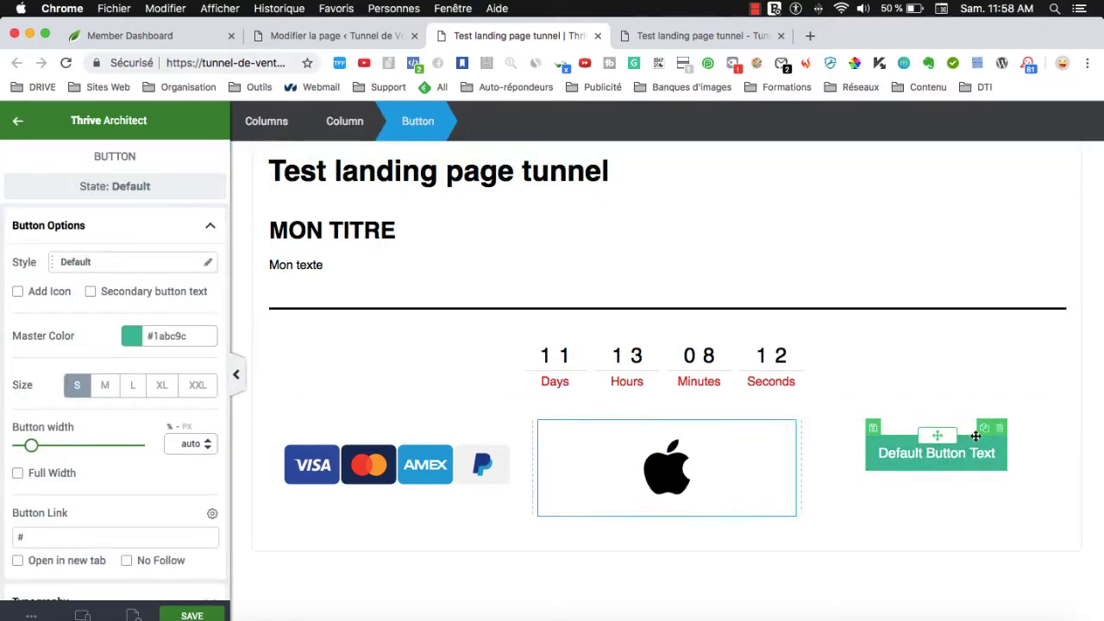
triple_click(901, 451)
text(CAL)
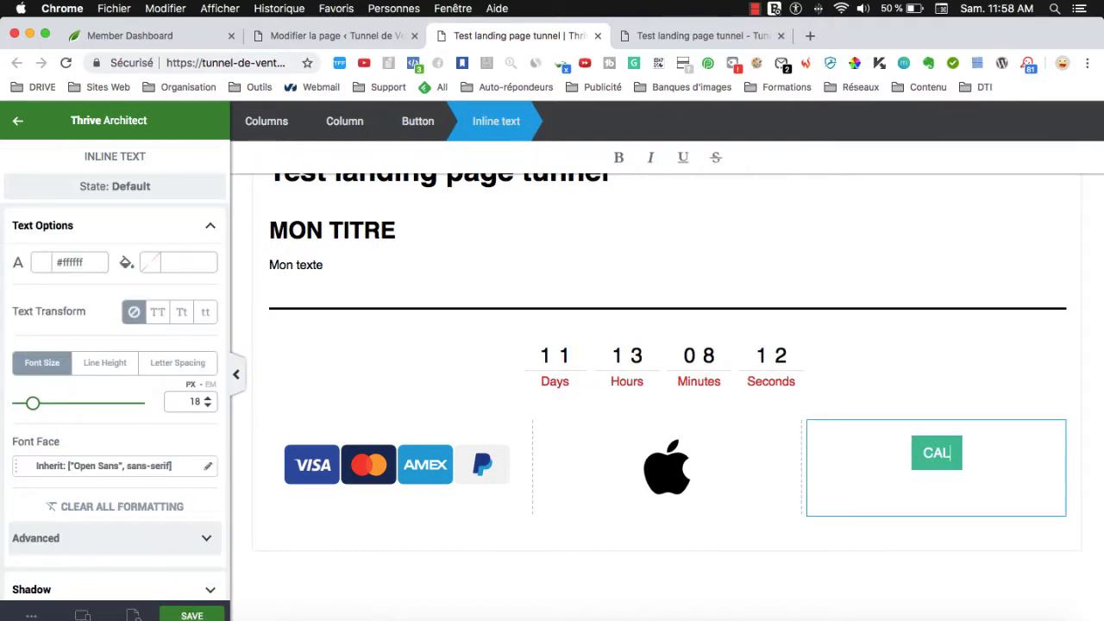
text(L TO AC)
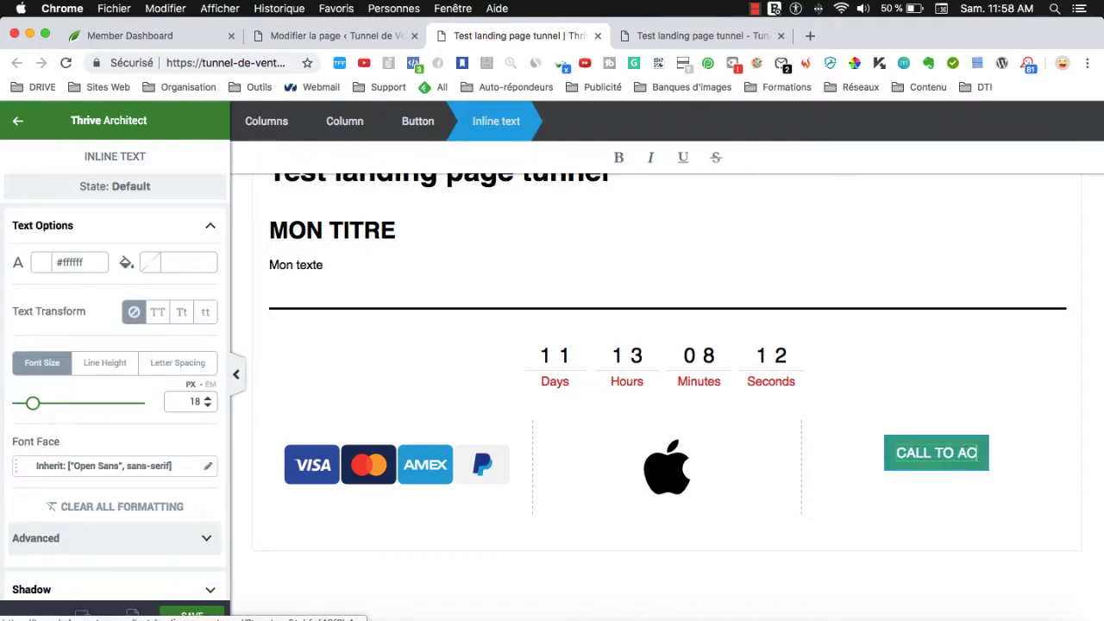
text(TU)
key(BackSpace)
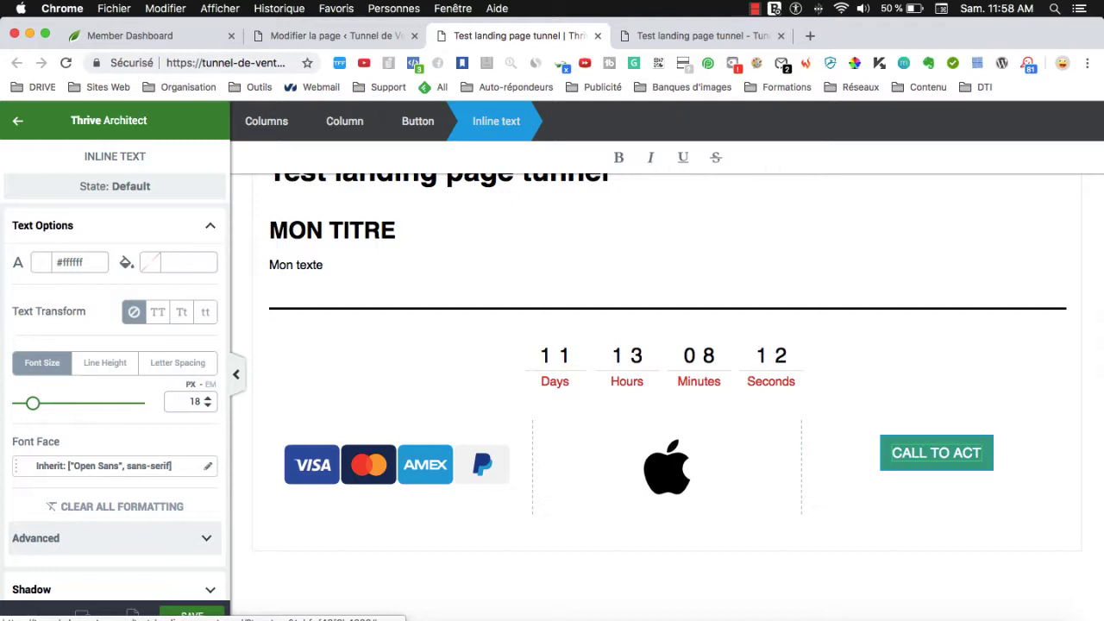
text(ION)
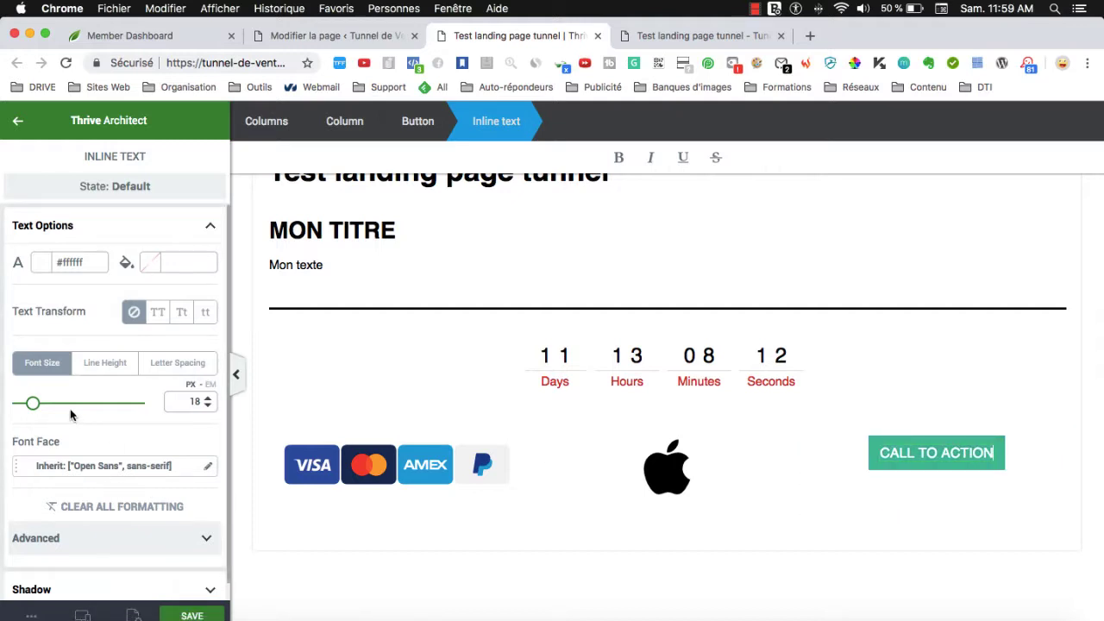
Make the button size XL and link it to tunnel-de-ventes.com.
scroll(126, 450, down, 1)
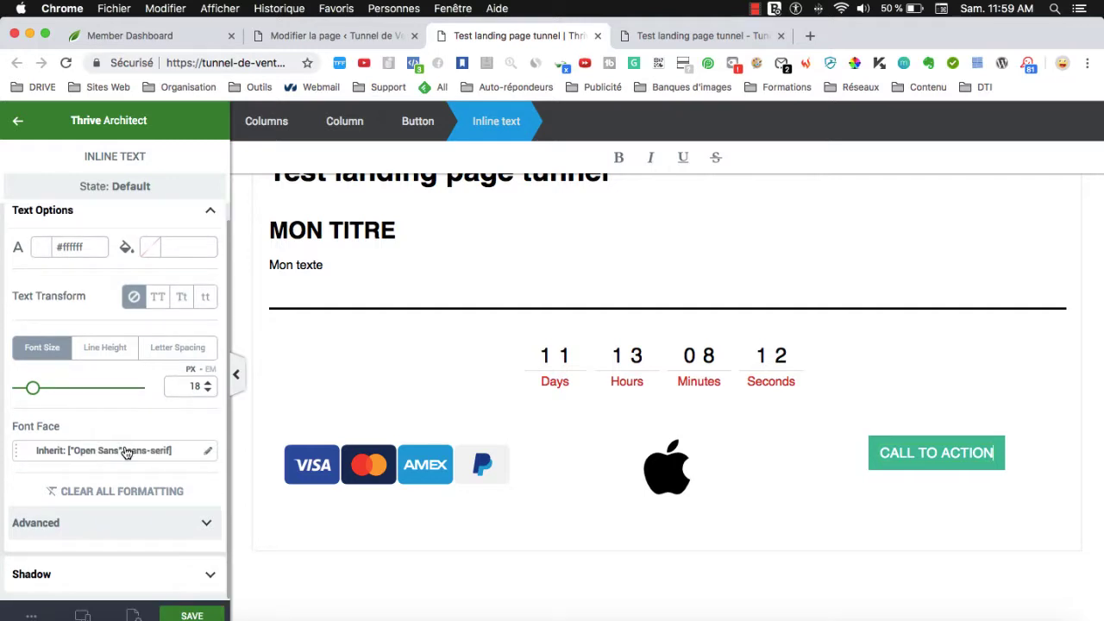
click(871, 449)
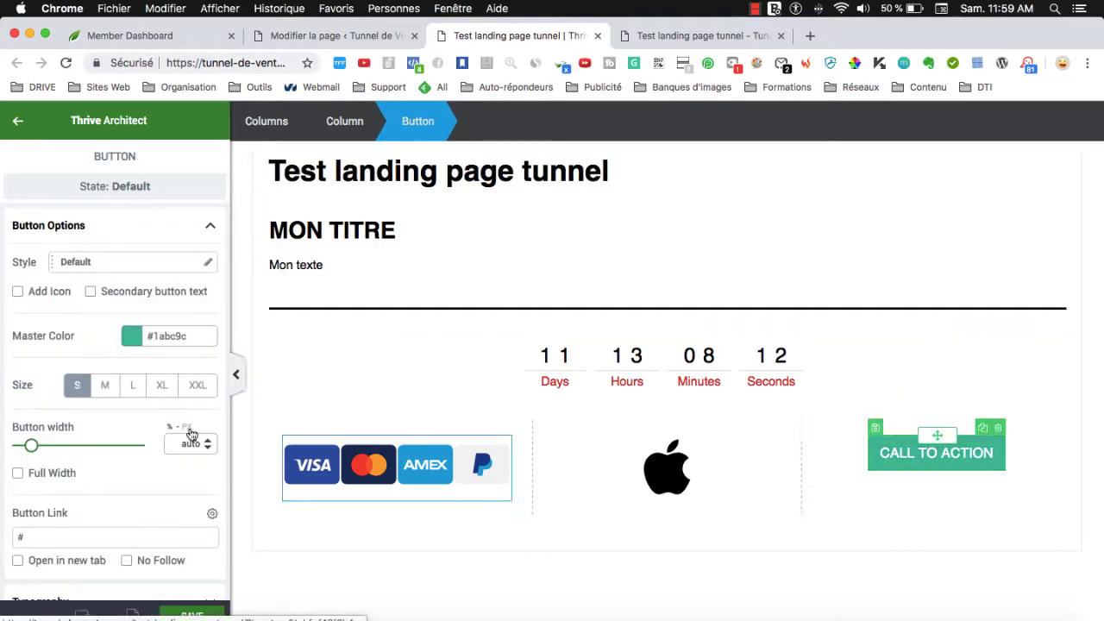
click(160, 393)
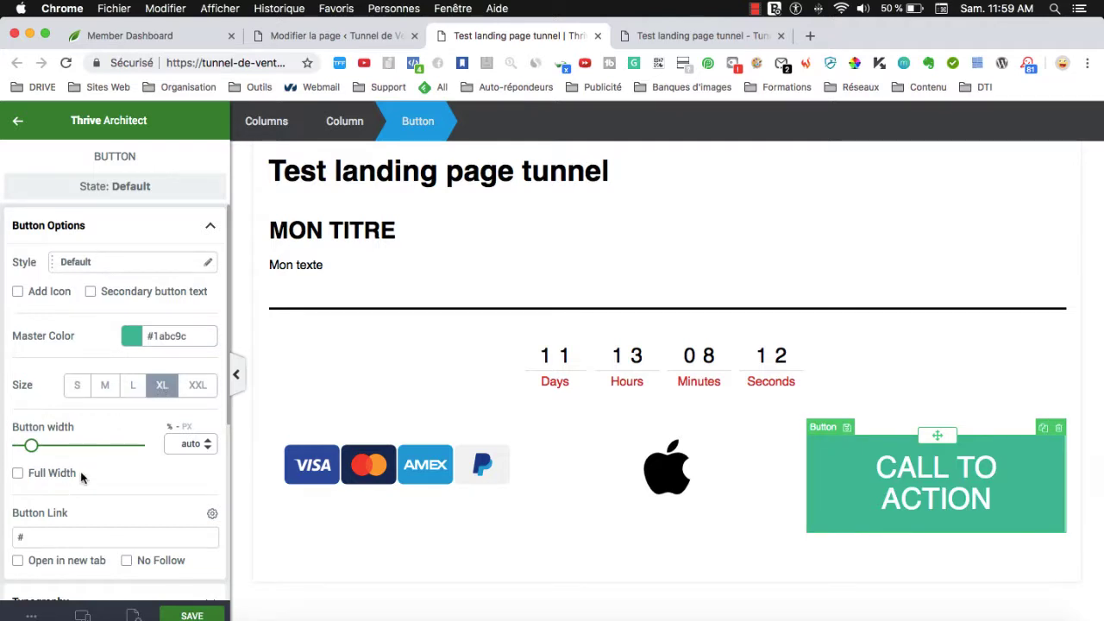
scroll(80, 477, down, 5)
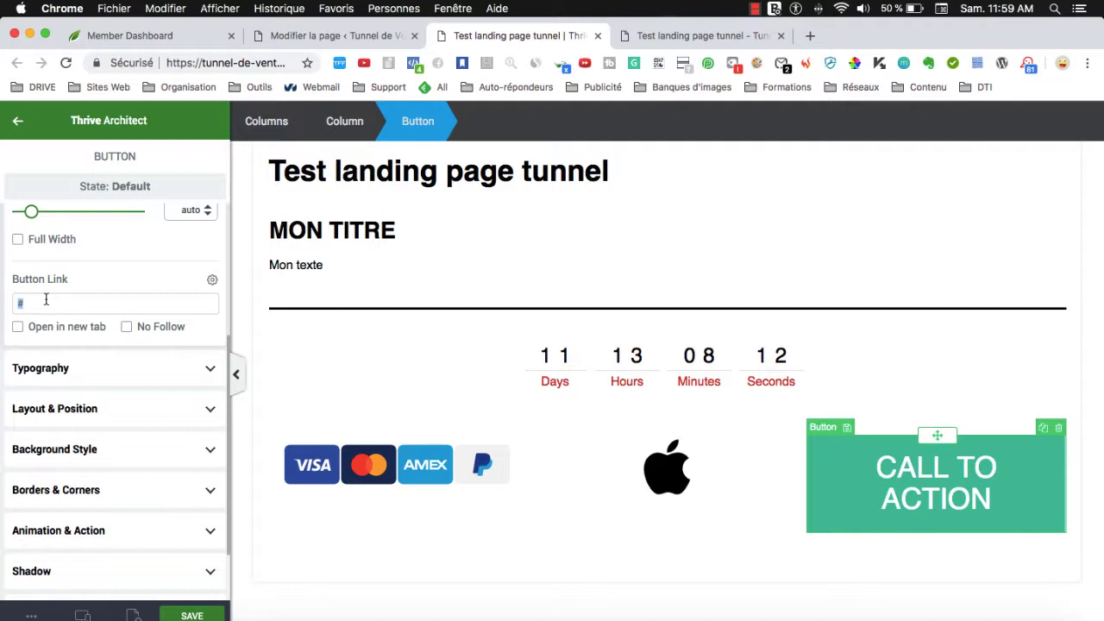
text(://tunnel)
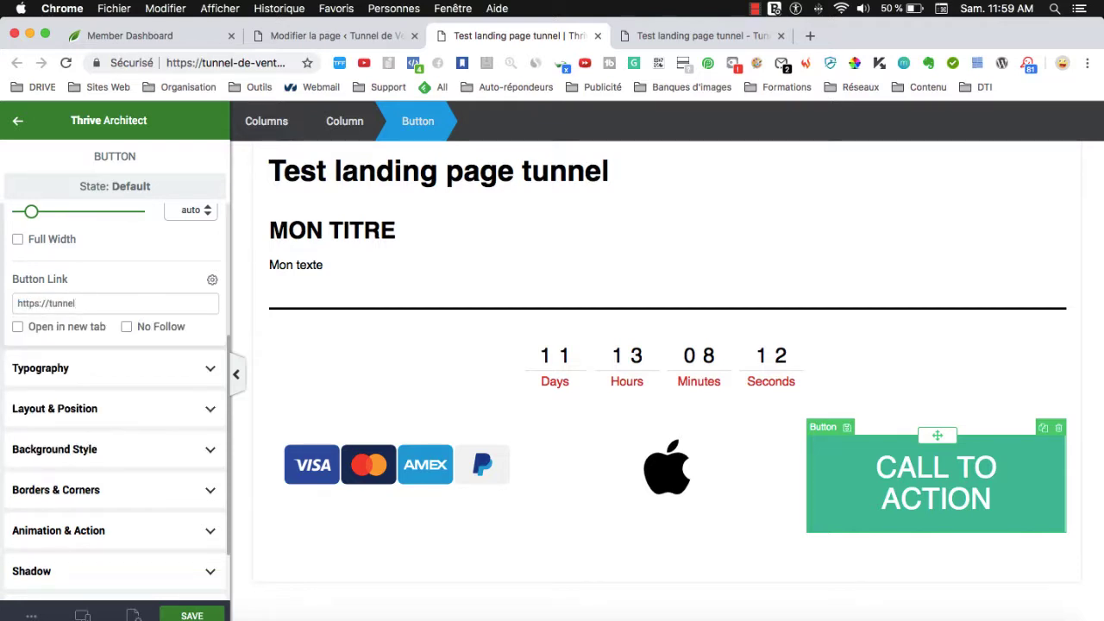
text(-de-ventes.com)
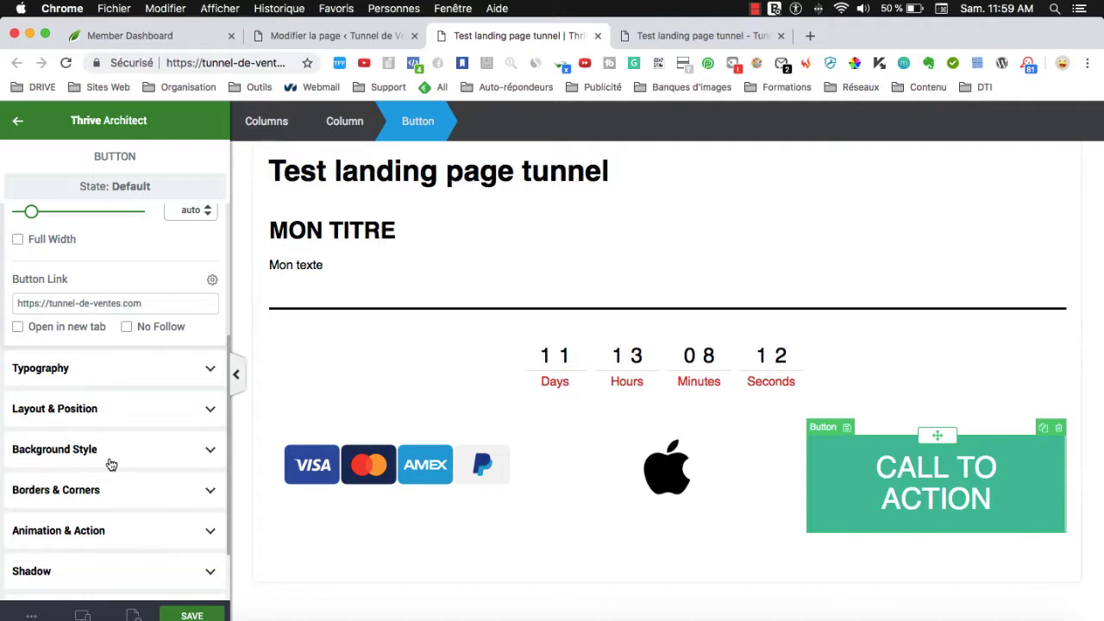
Set the button's master colour to blue (#0808ff).
scroll(116, 480, down, 2)
scroll(89, 352, up, 1)
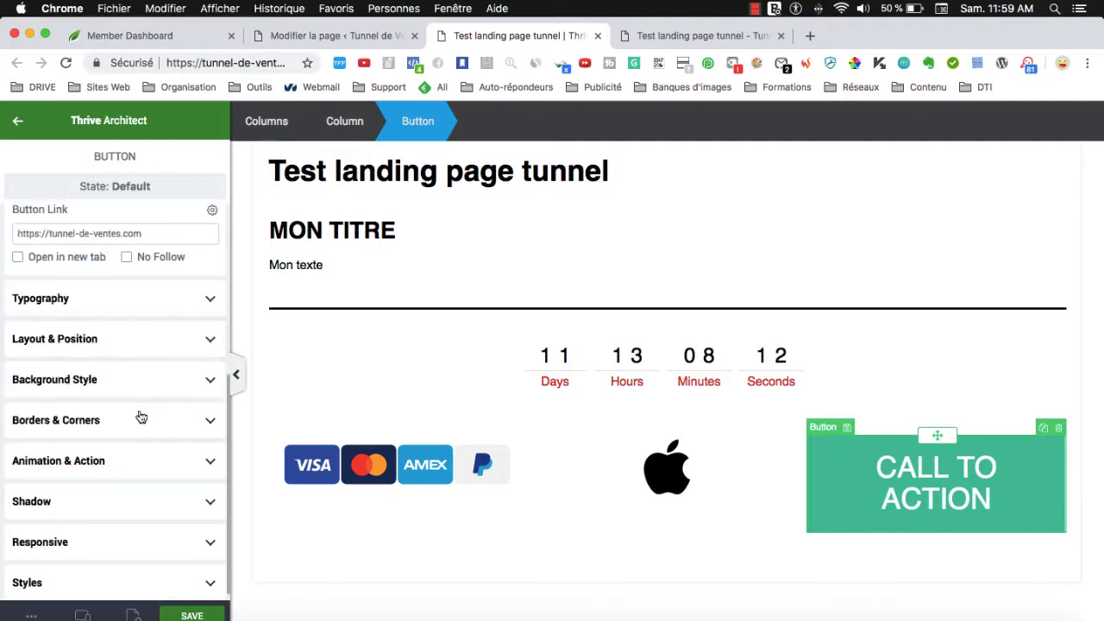
click(72, 339)
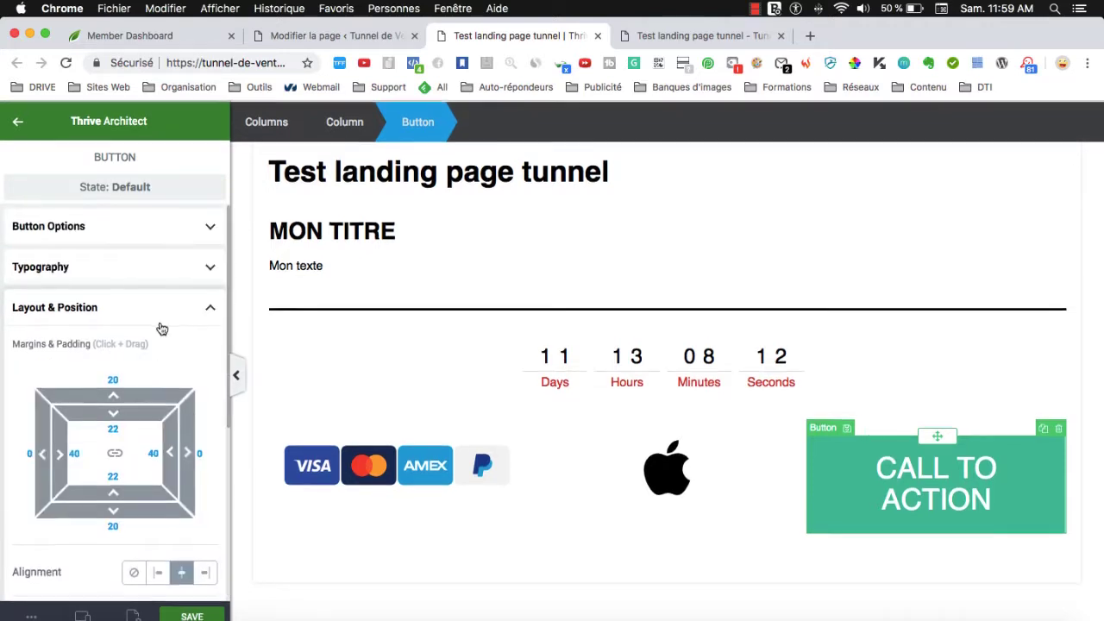
click(162, 227)
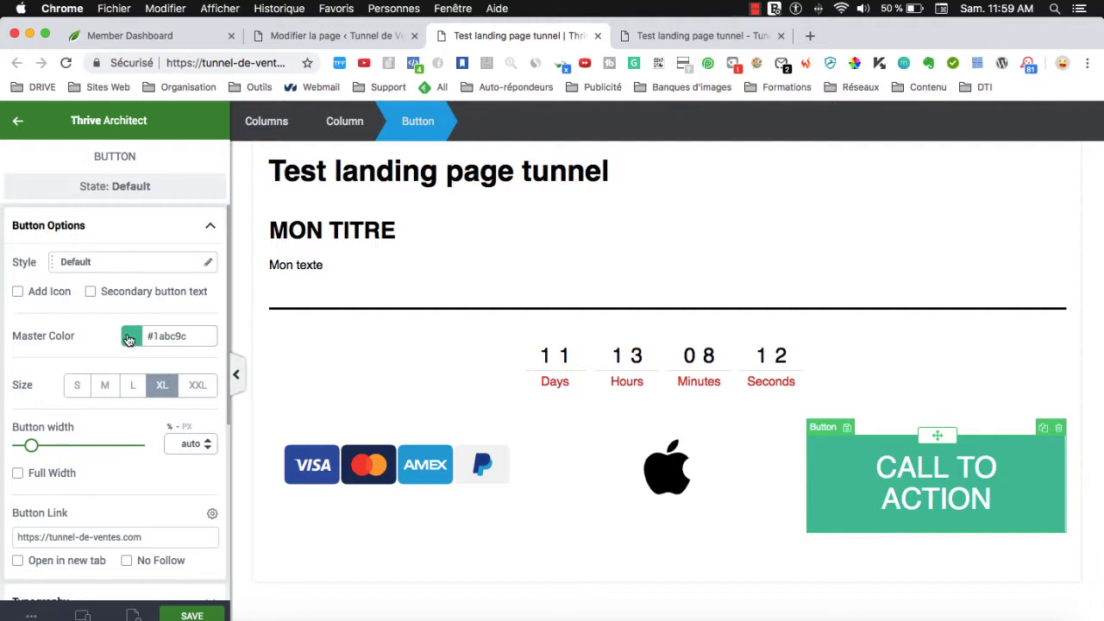
click(130, 337)
click(89, 487)
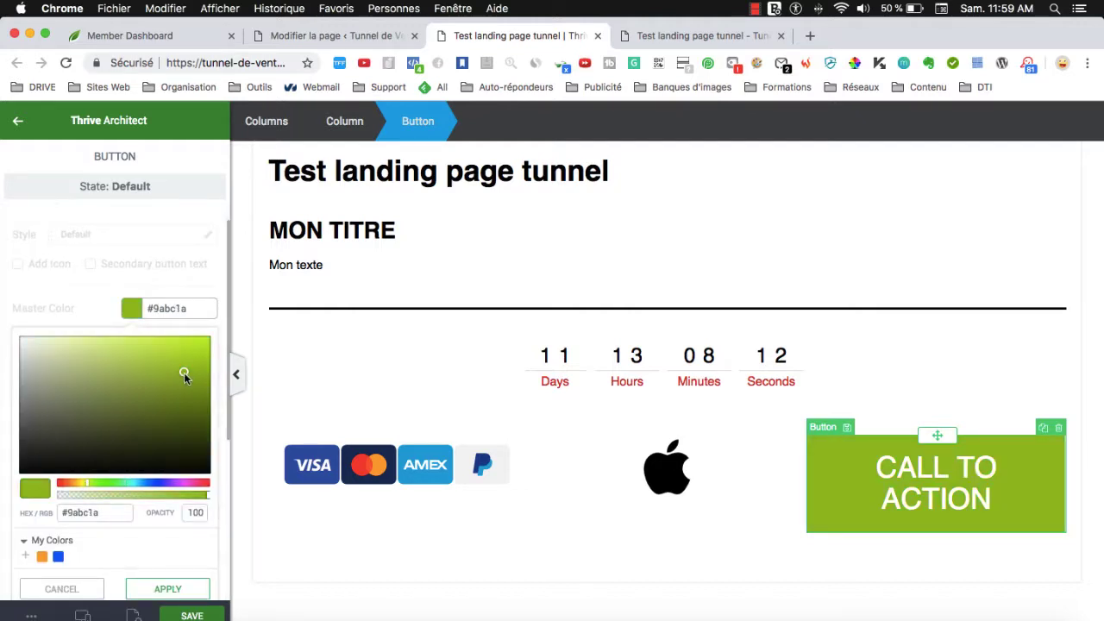
click(203, 338)
click(159, 487)
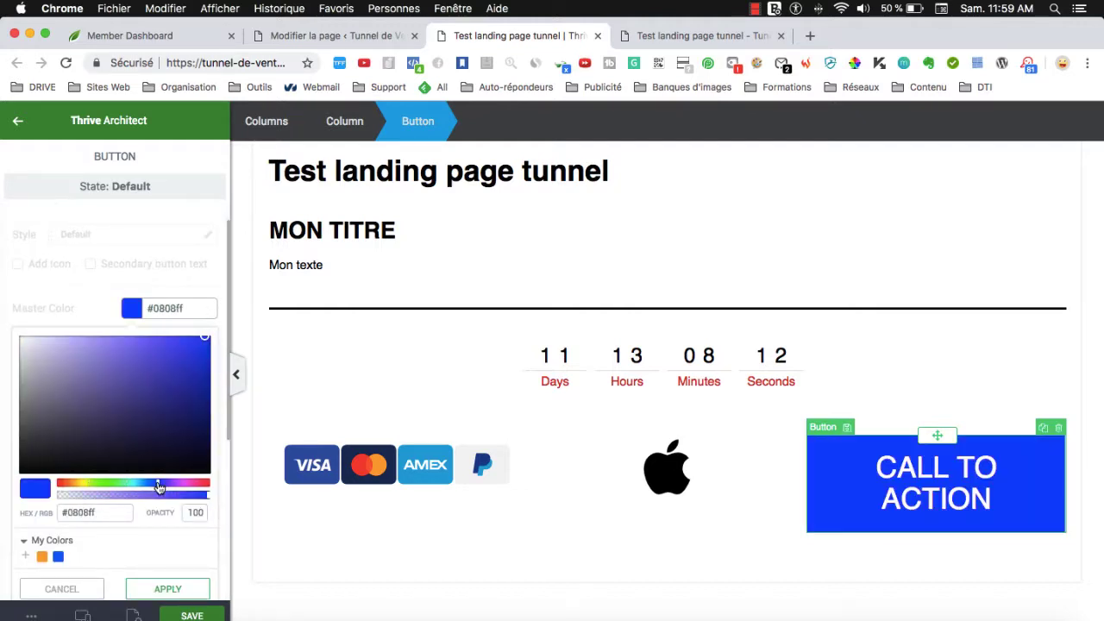
click(168, 589)
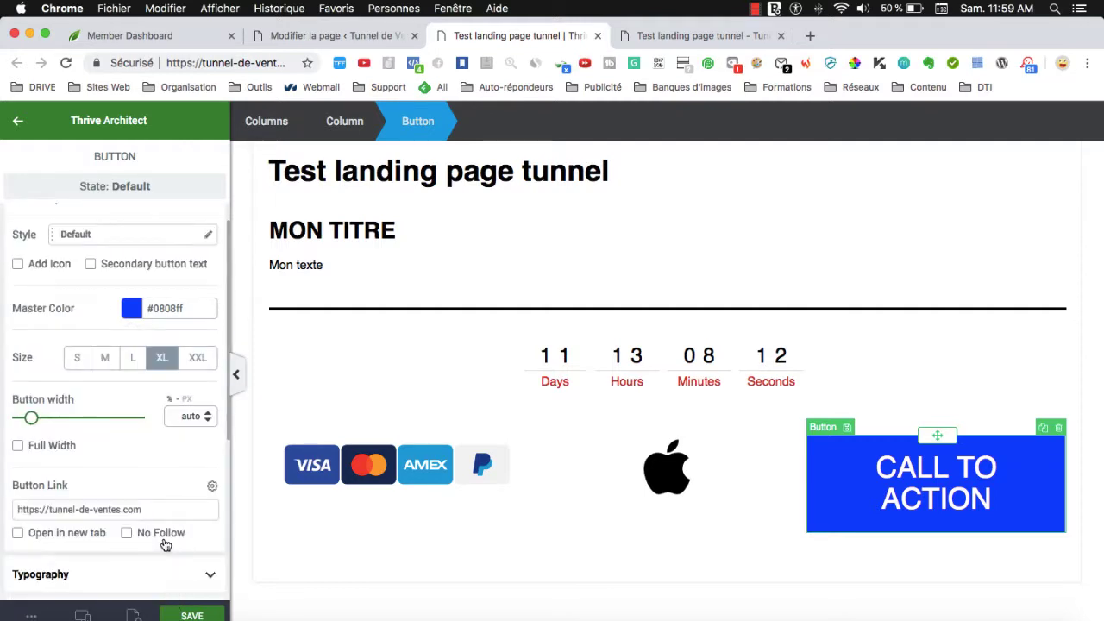
Round the button corners to a 20 px radius and save the page.
scroll(165, 545, down, 5)
click(89, 416)
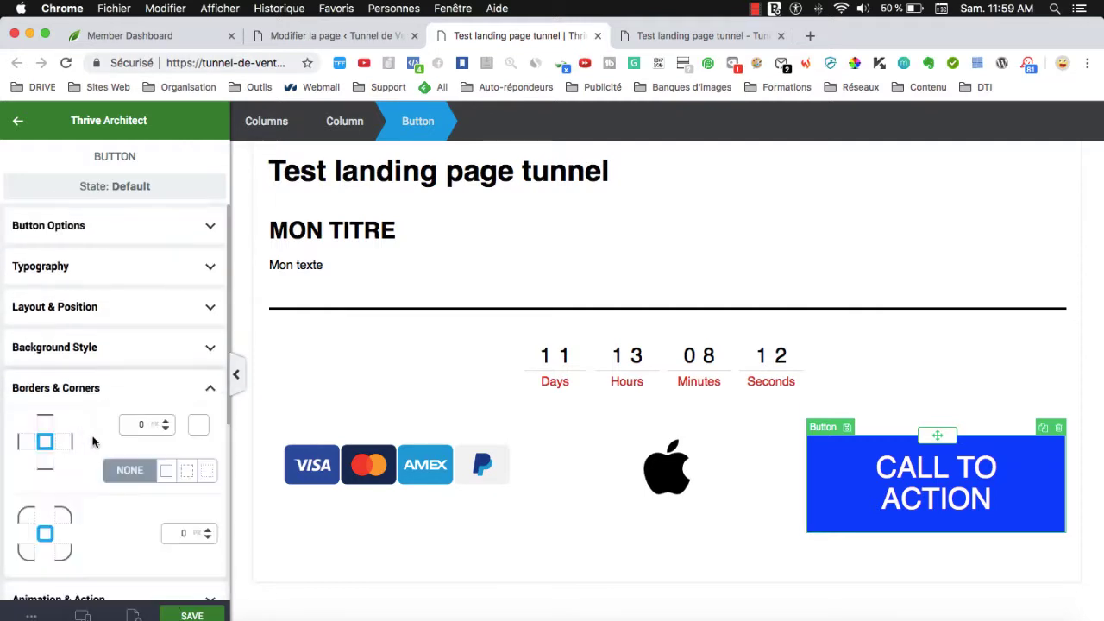
drag(209, 534, 211, 526)
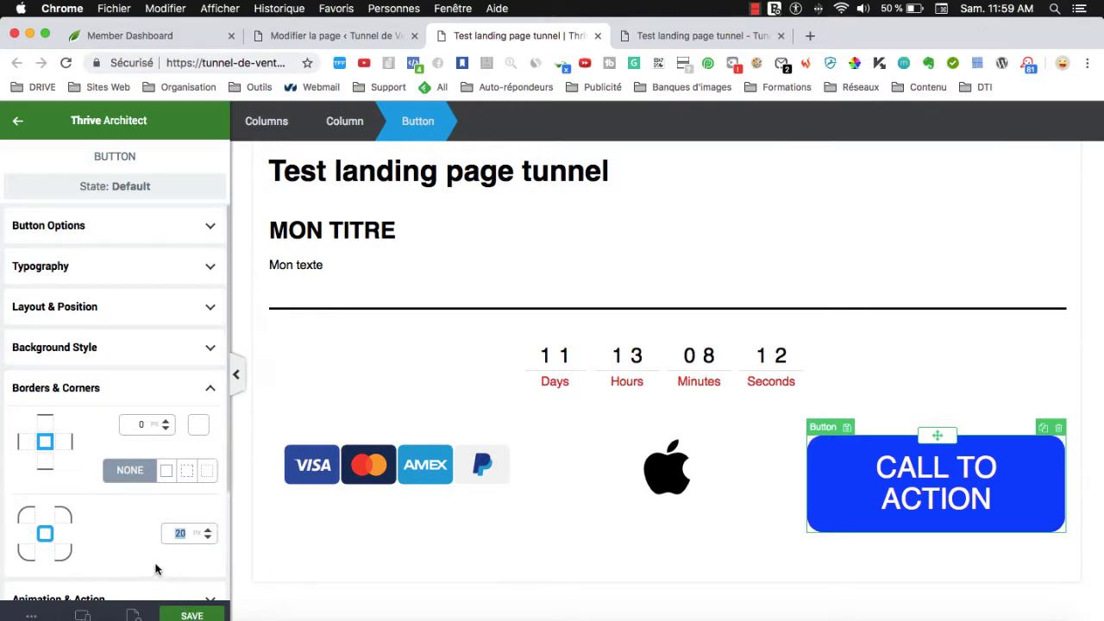
scroll(159, 571, down, 2)
click(198, 614)
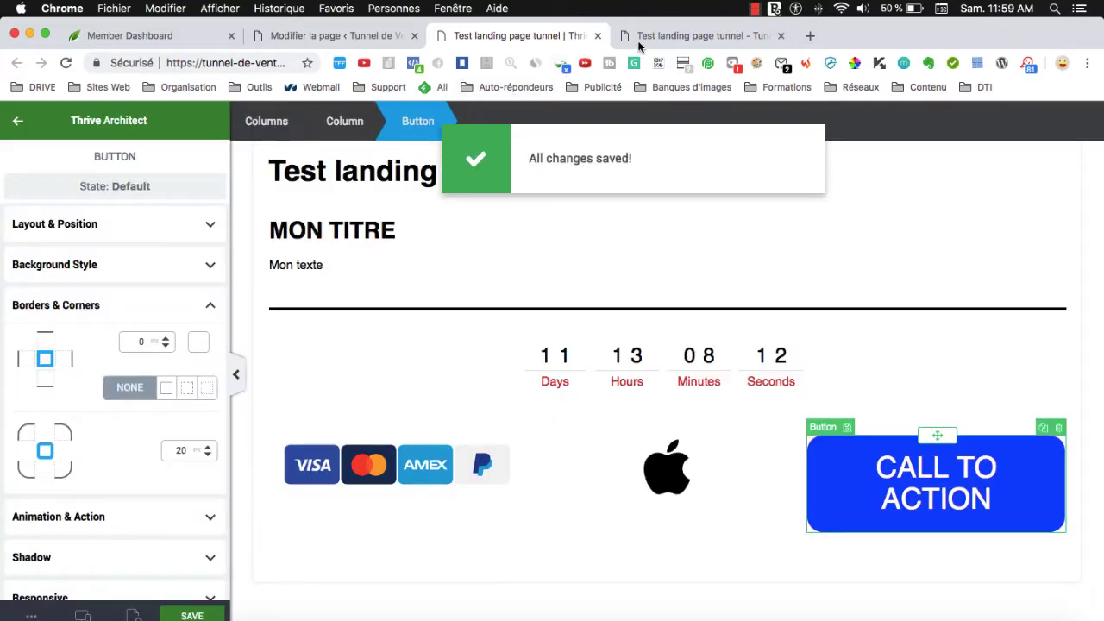
Reload the live page, follow the CALL TO ACTION button's link, then close that tab.
click(639, 43)
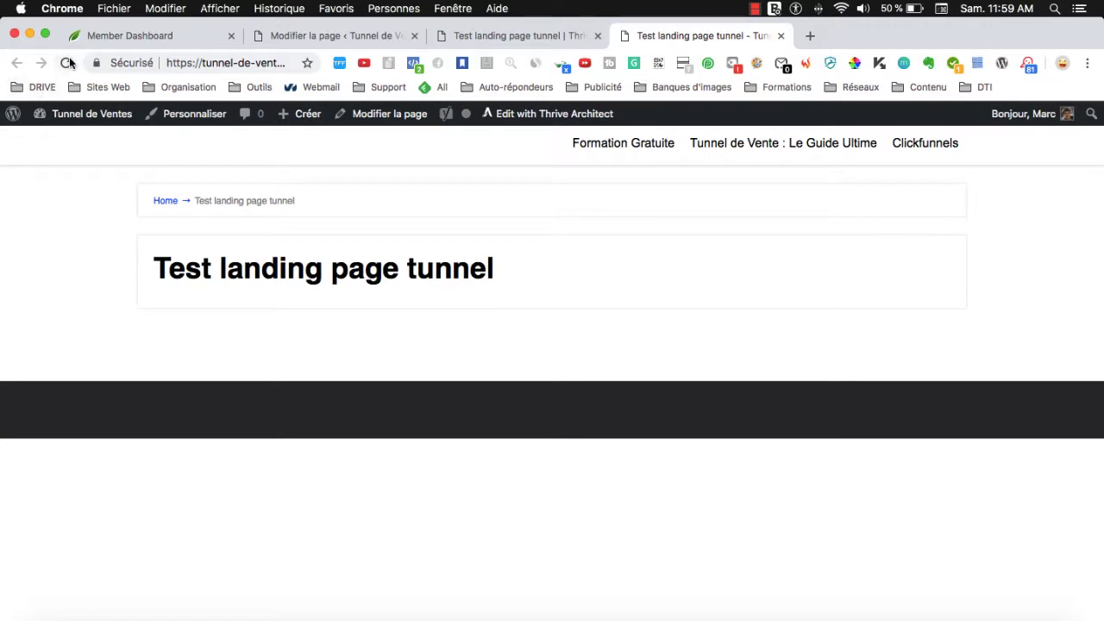
click(69, 63)
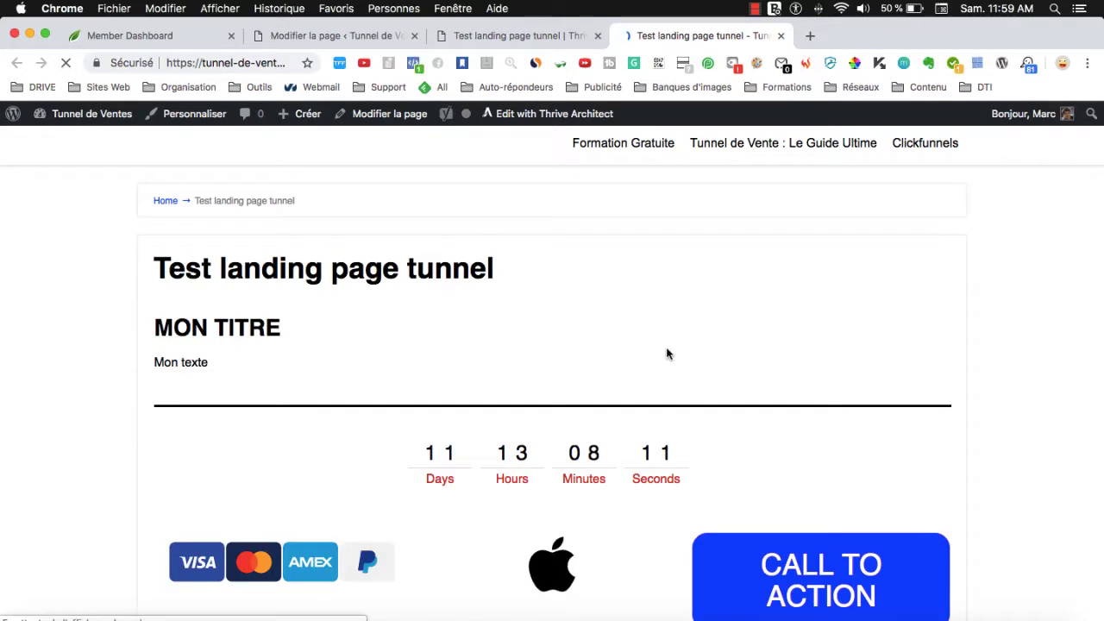
scroll(682, 369, down, 1)
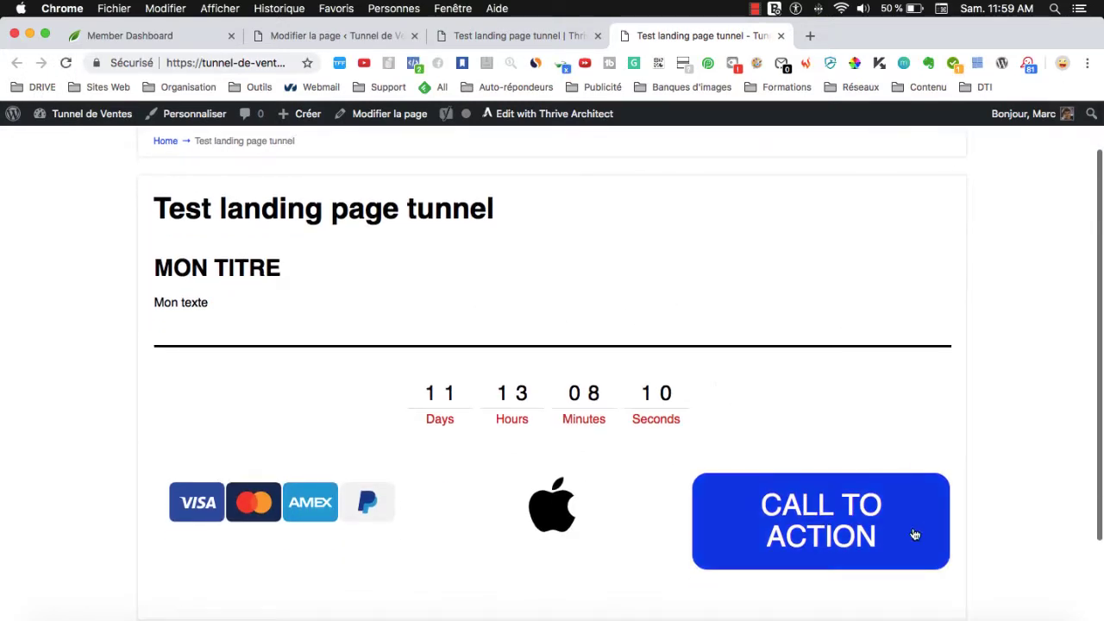
click(810, 529)
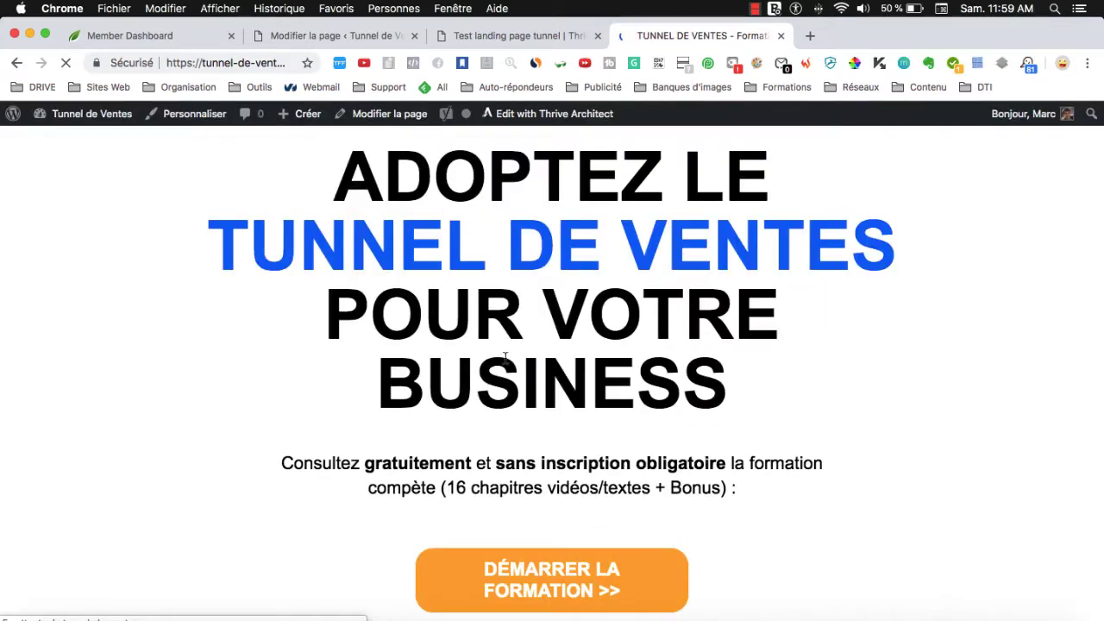
click(779, 36)
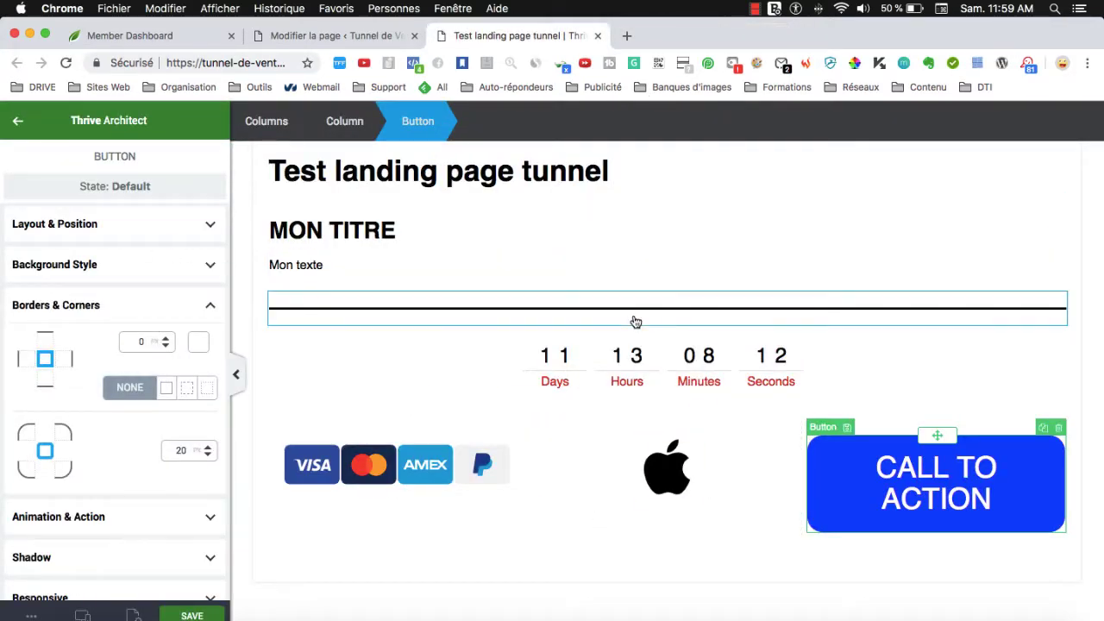
Leave the button settings and return to the sidebar's elements list.
scroll(636, 322, up, 3)
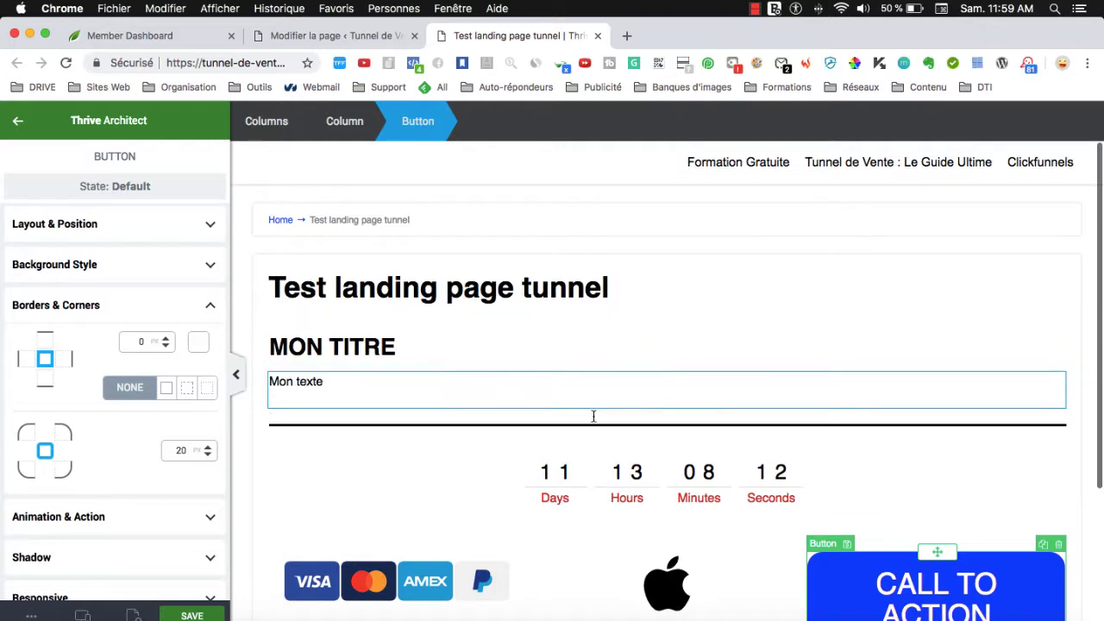
click(19, 125)
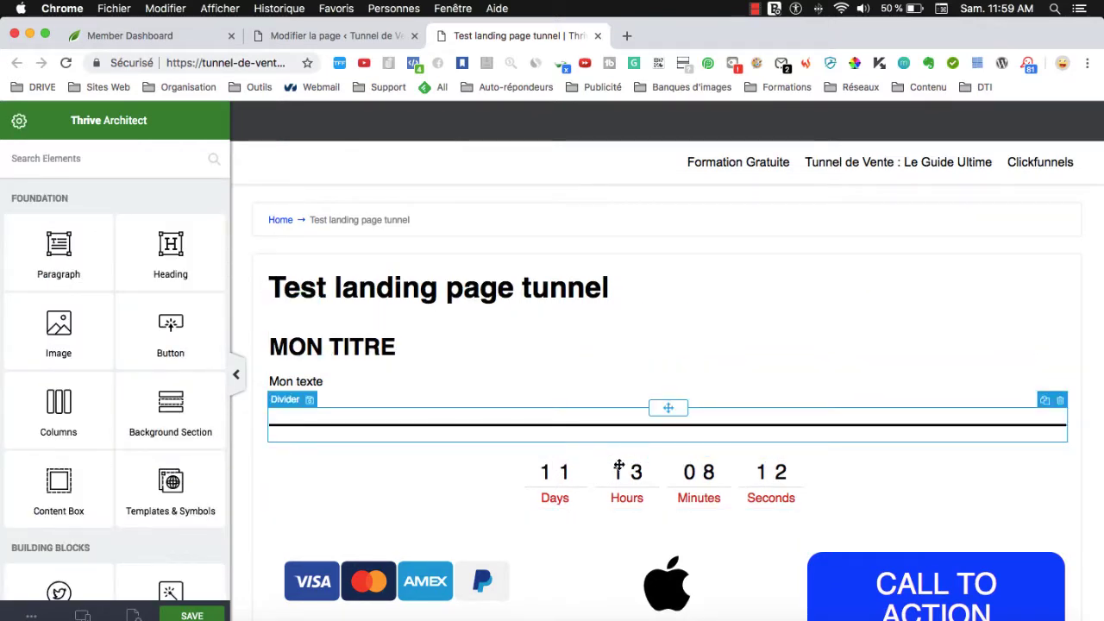
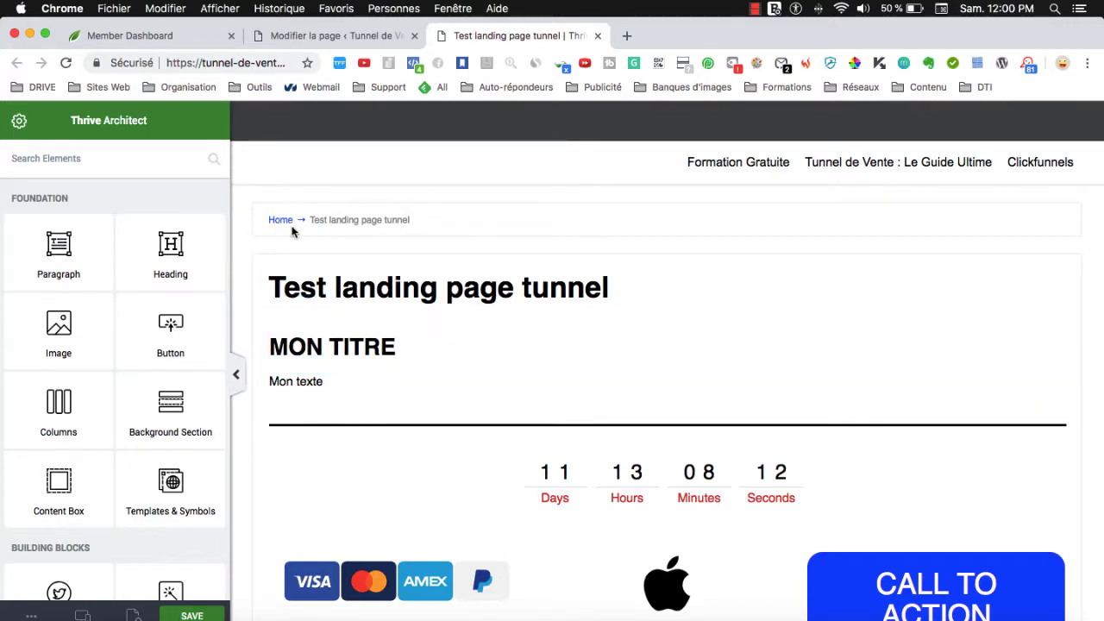
Deselect the page title, then set Breadcrumbs to Off in this page's Thrive Theme Options.
drag(278, 290, 562, 308)
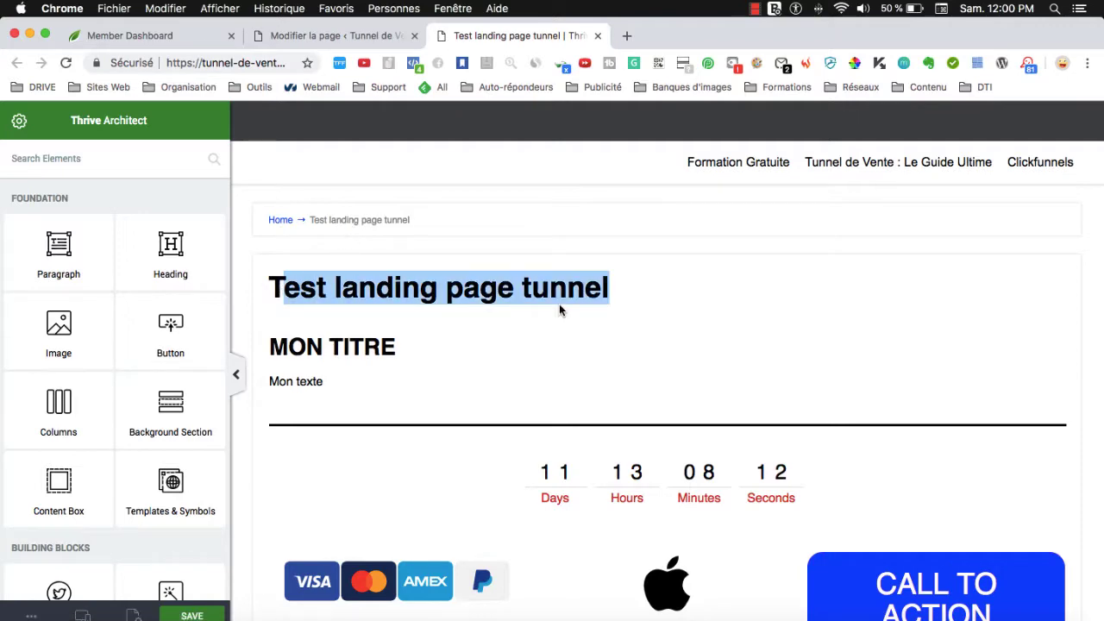
click(561, 300)
click(334, 39)
scroll(483, 435, down, 5)
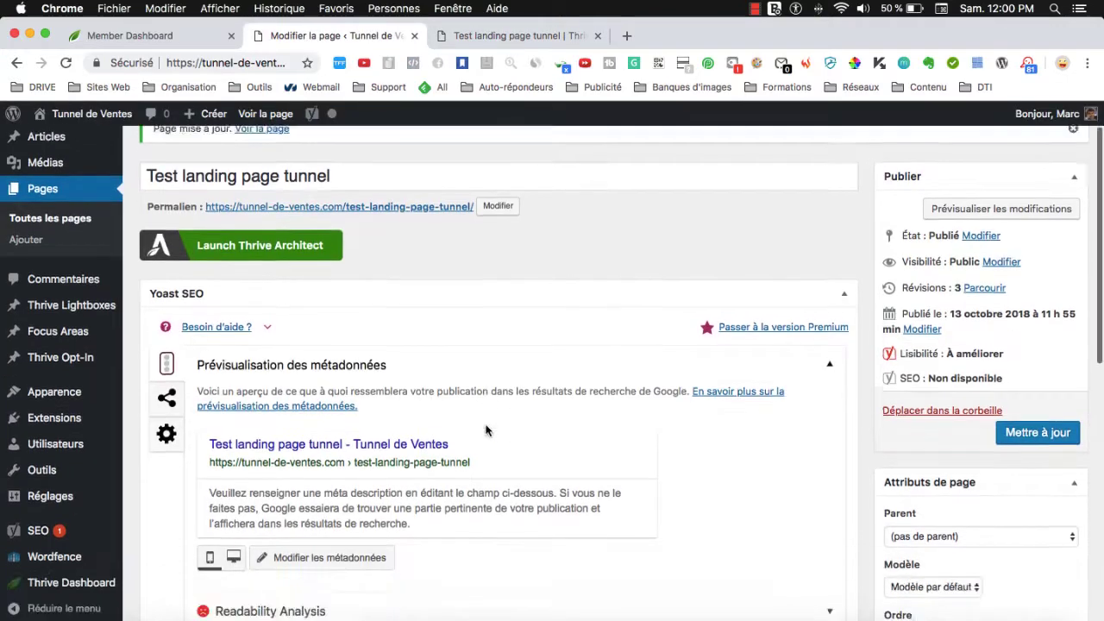
scroll(514, 428, up, 3)
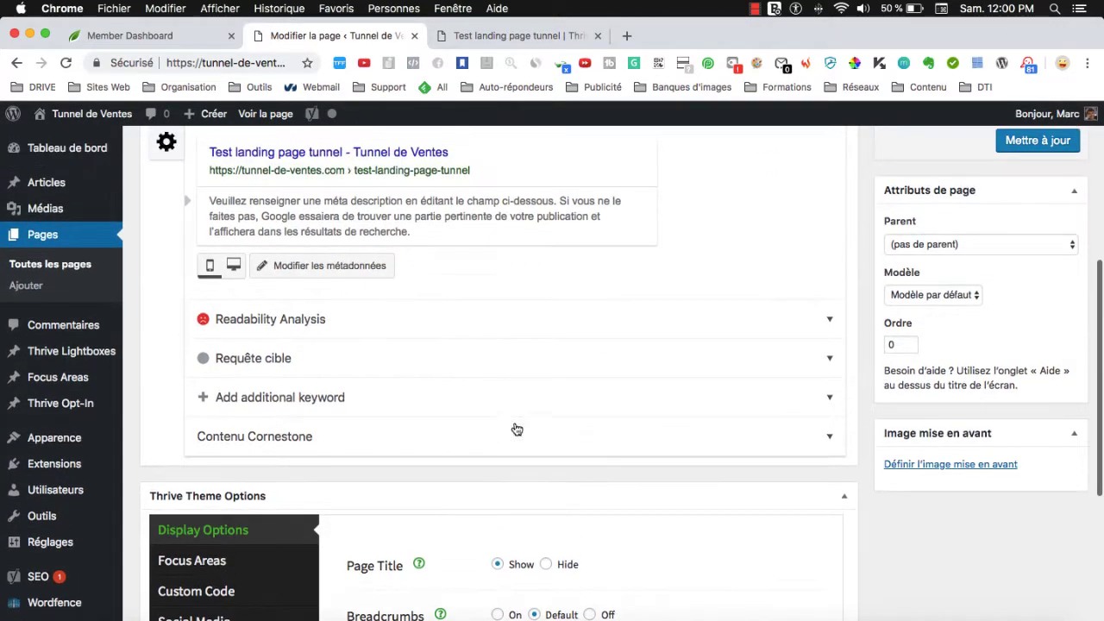
scroll(666, 386, down, 3)
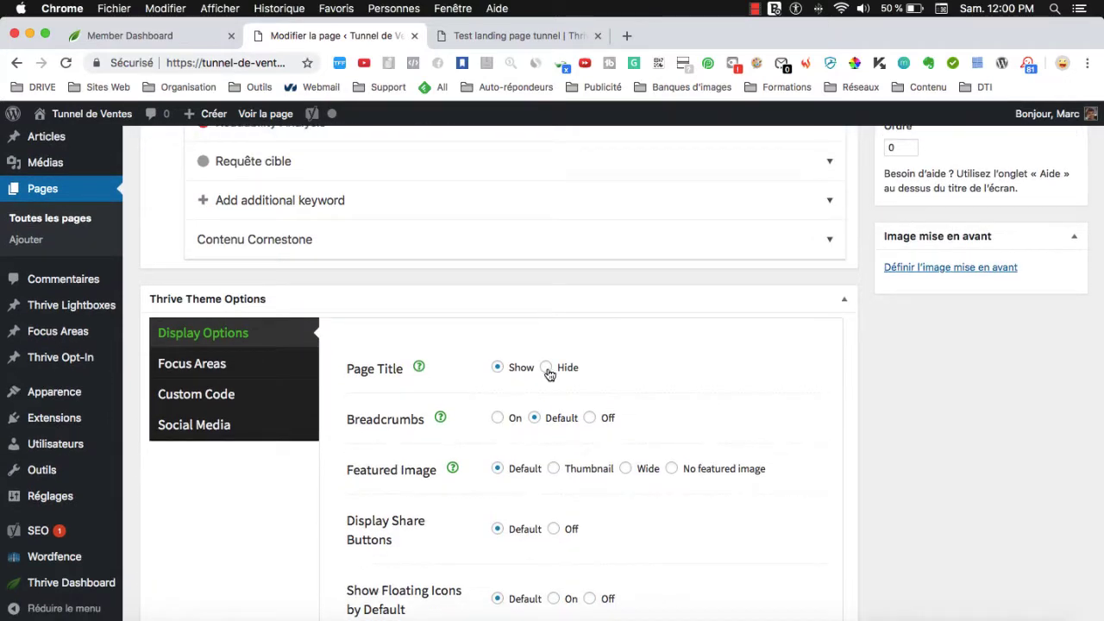
click(590, 419)
scroll(751, 446, up, 5)
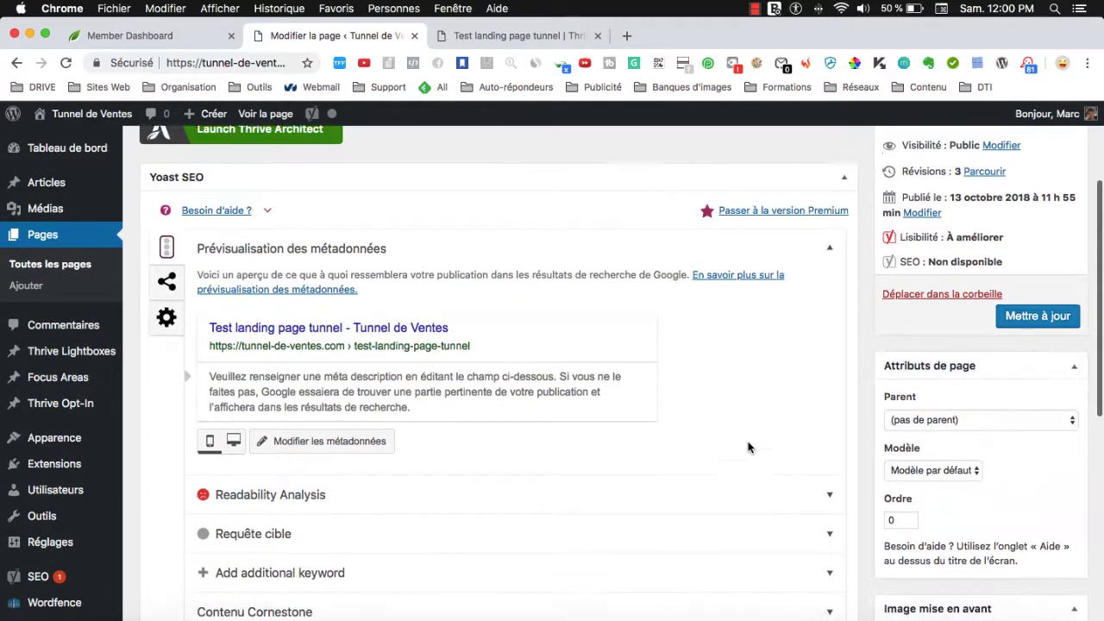
click(493, 38)
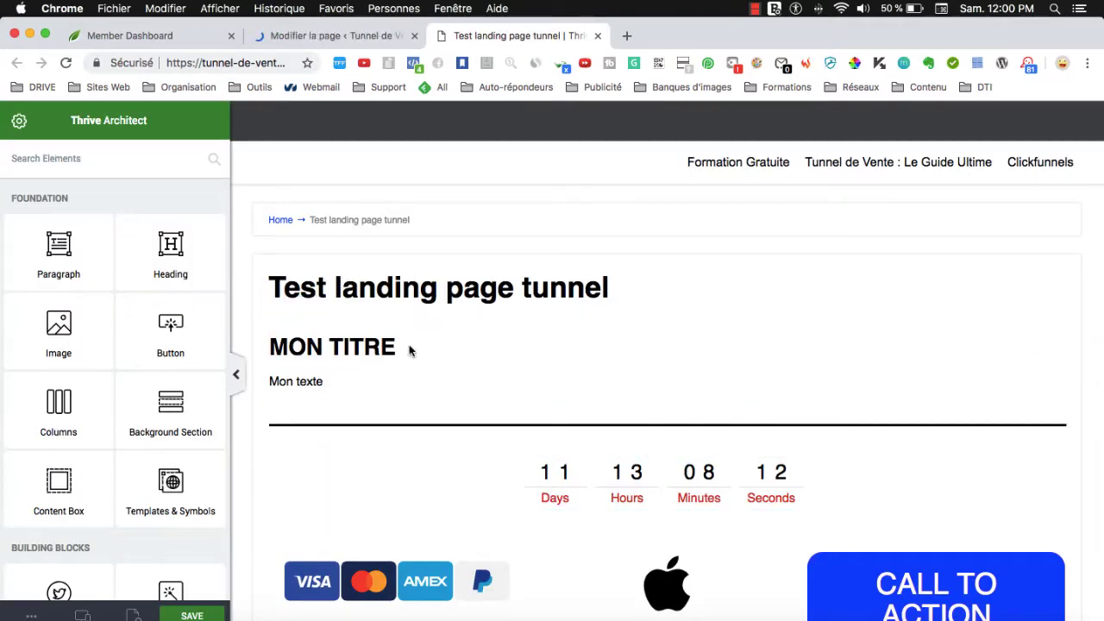
scroll(621, 509, down, 3)
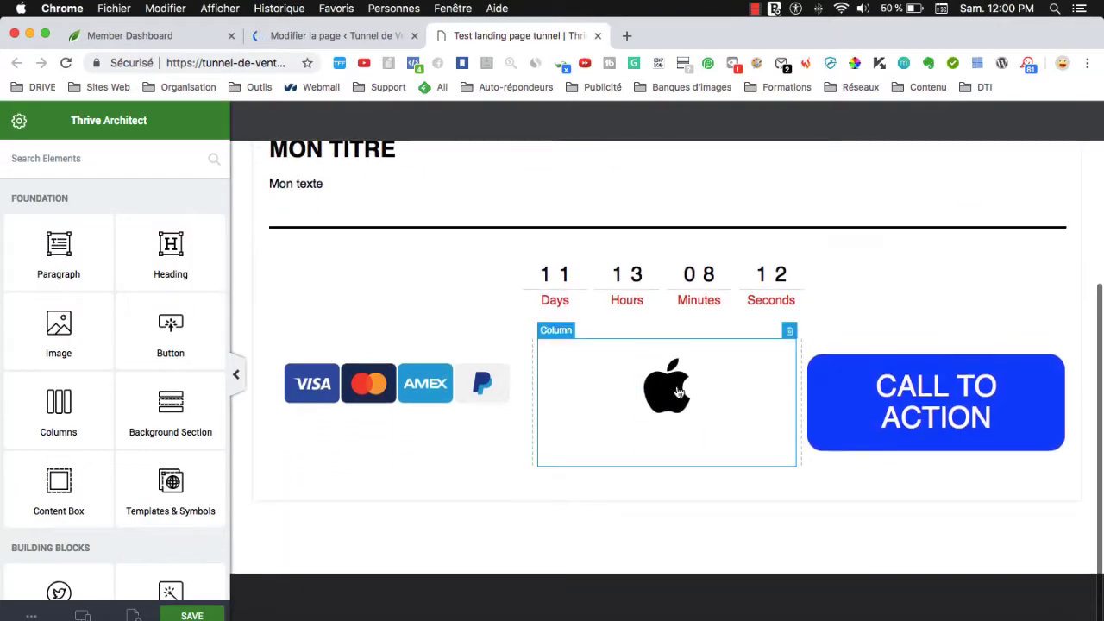
scroll(529, 365, up, 3)
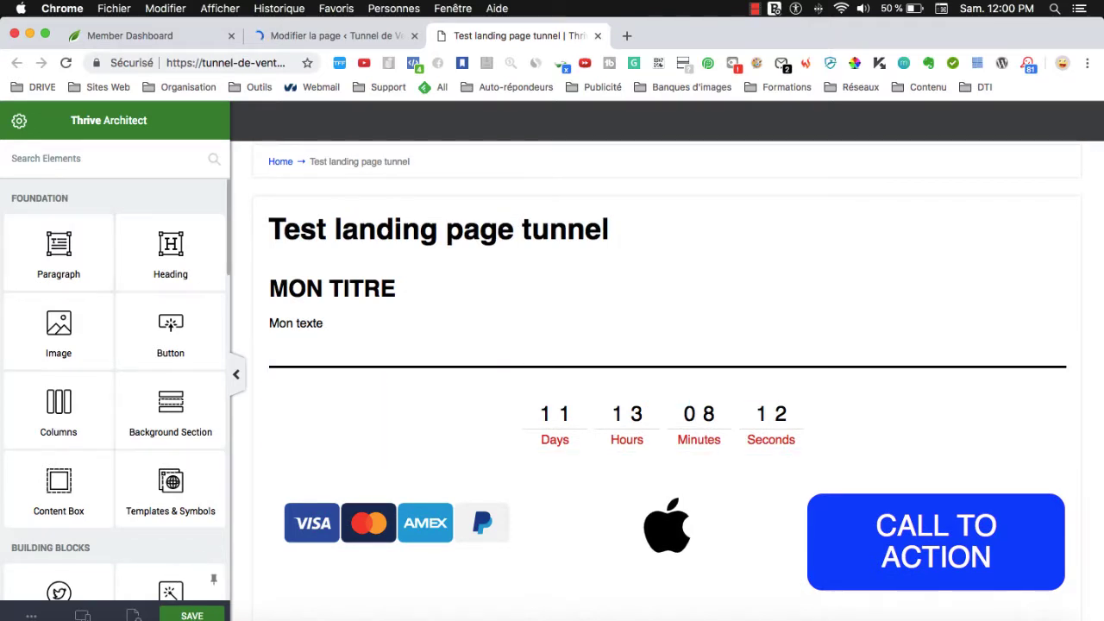
scroll(388, 488, down, 2)
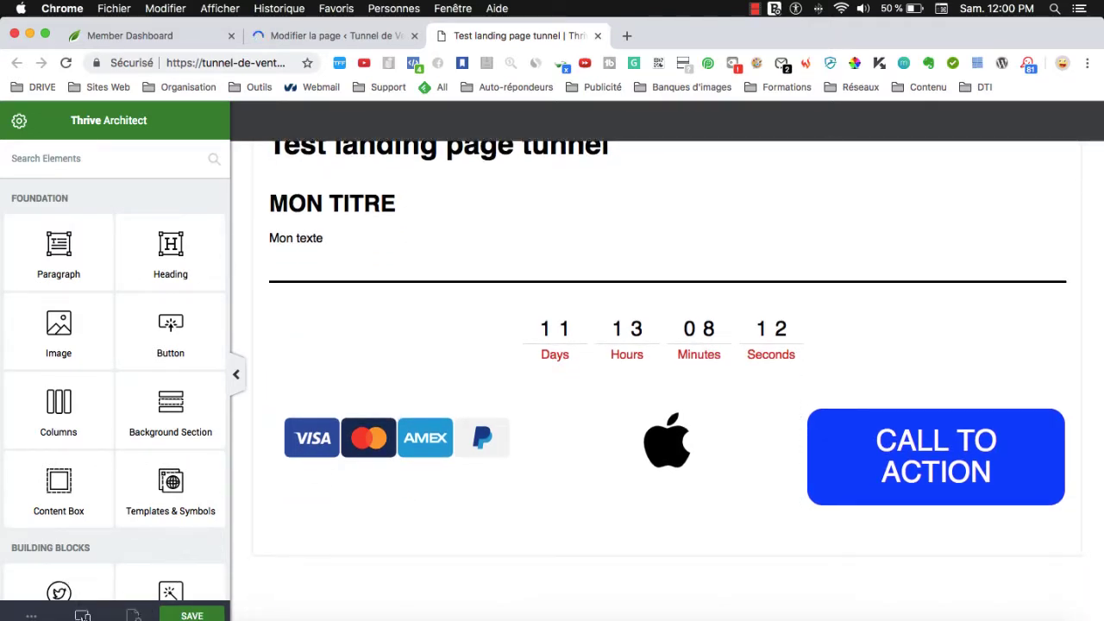
mouse_move(82, 613)
click(55, 554)
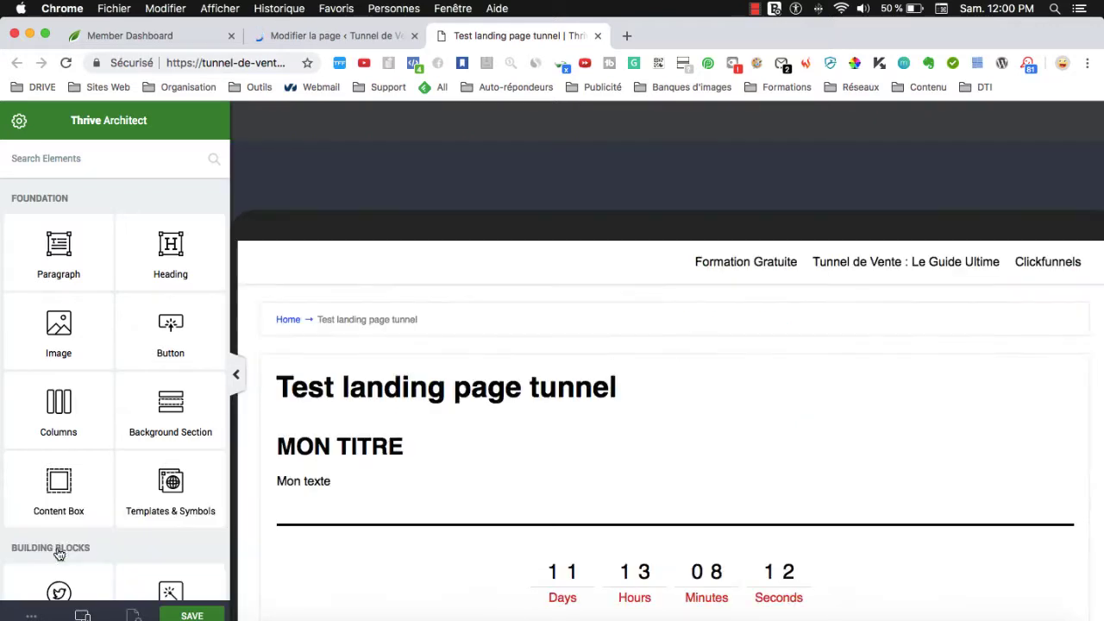
scroll(628, 431, down, 10)
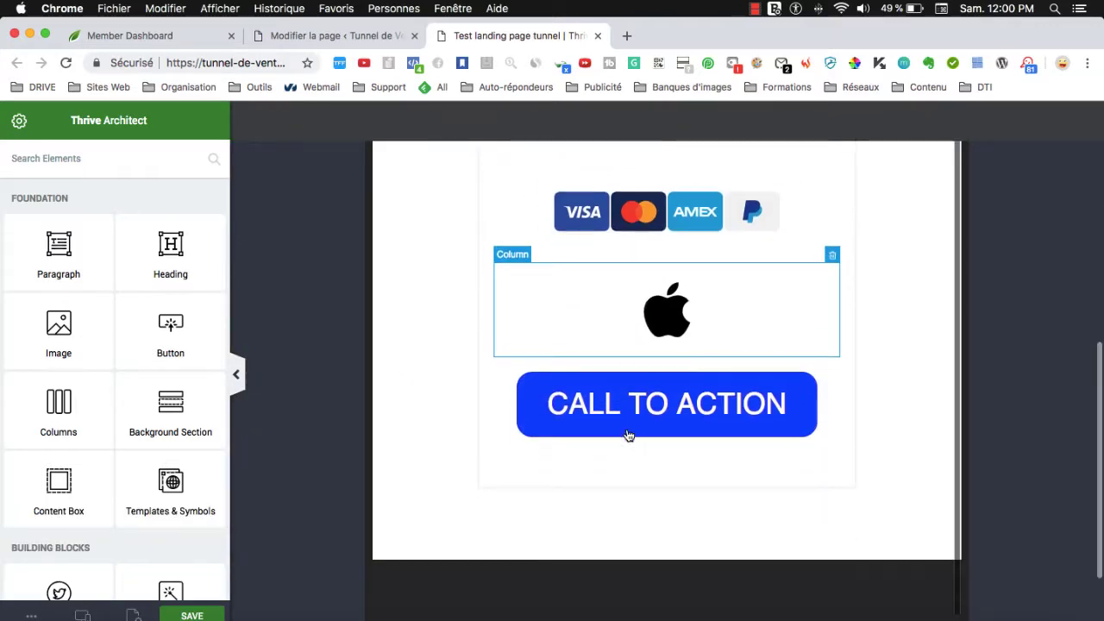
mouse_move(82, 614)
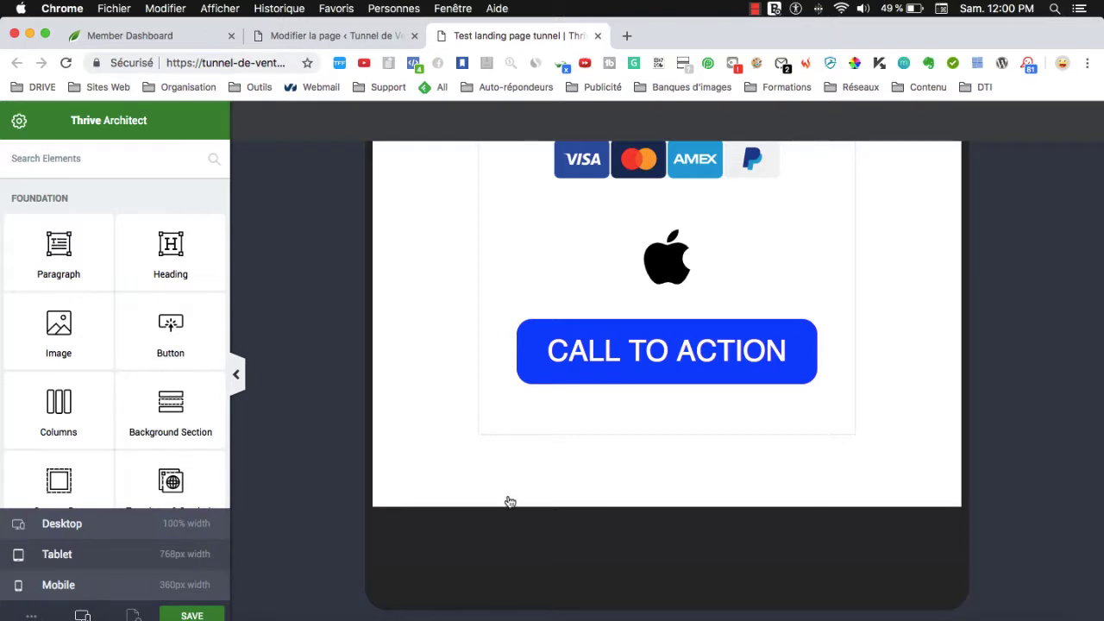
scroll(600, 398, down, 5)
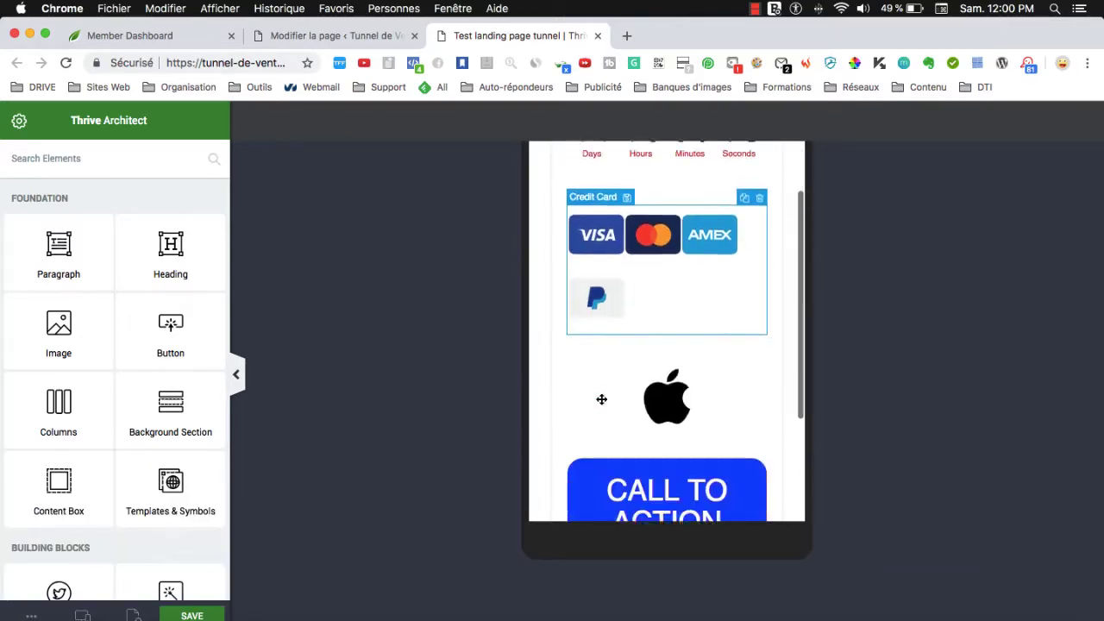
scroll(601, 398, up, 5)
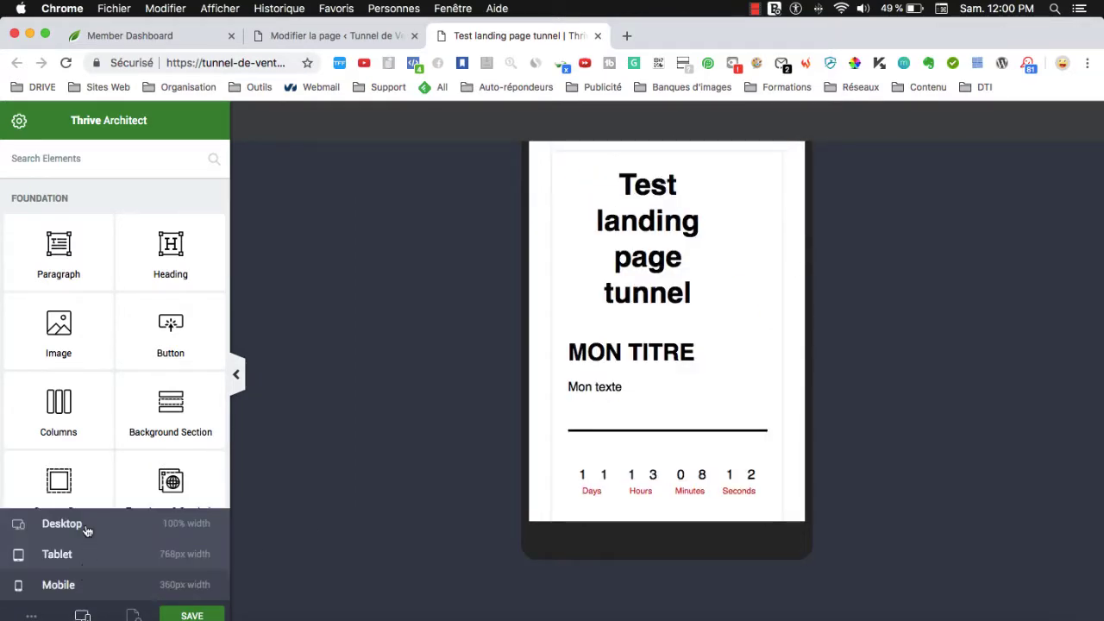
click(62, 523)
From the editor's page settings, launch Change Template for the landing page.
click(16, 123)
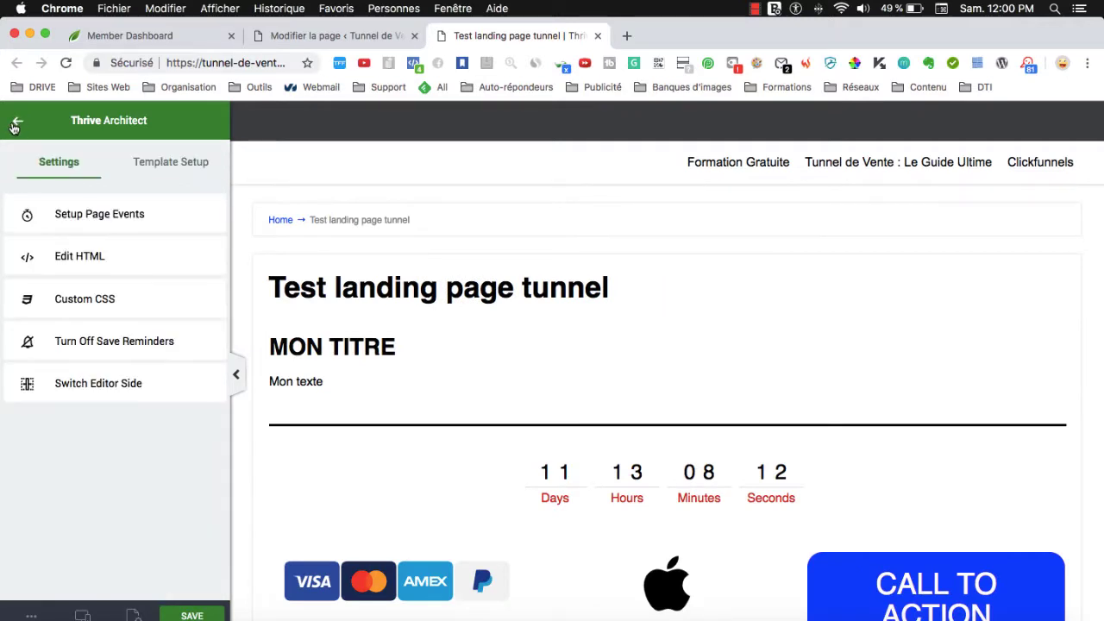
click(19, 123)
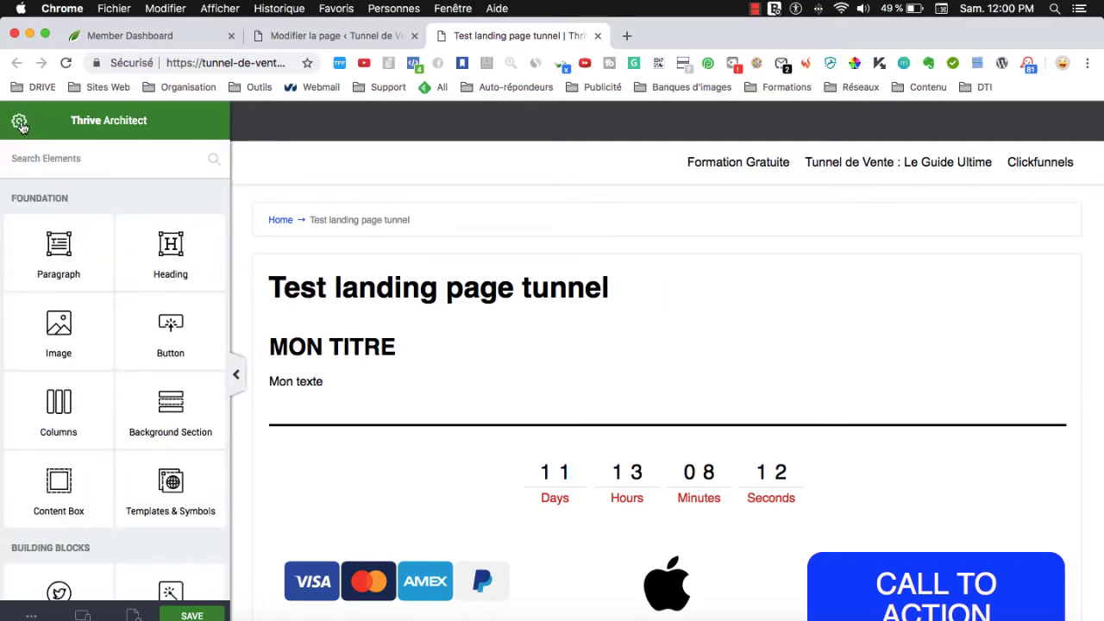
click(21, 123)
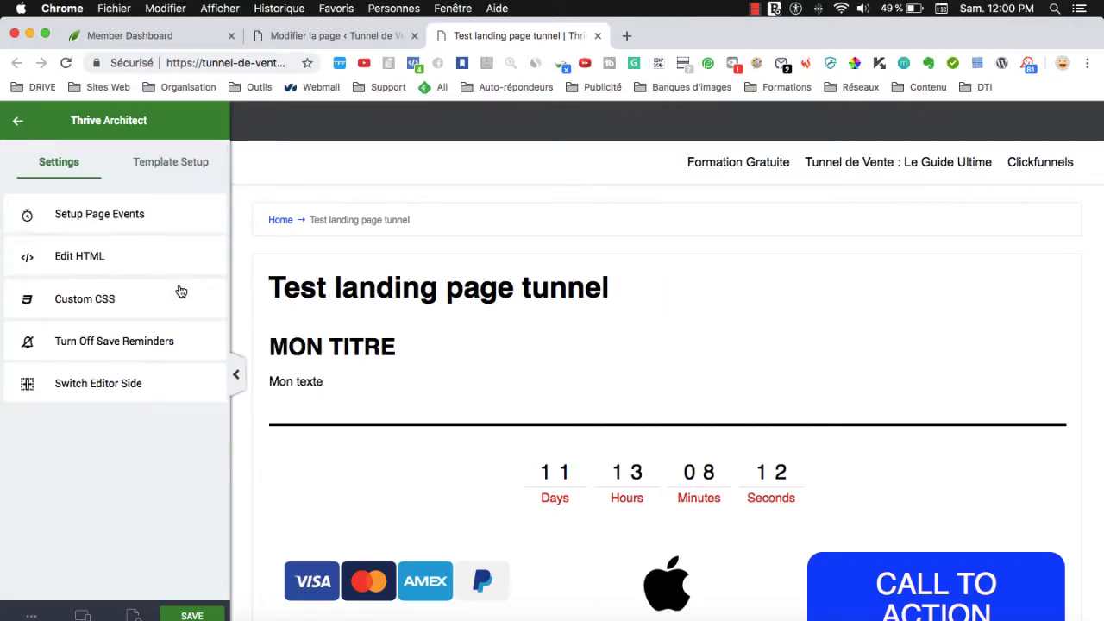
click(168, 168)
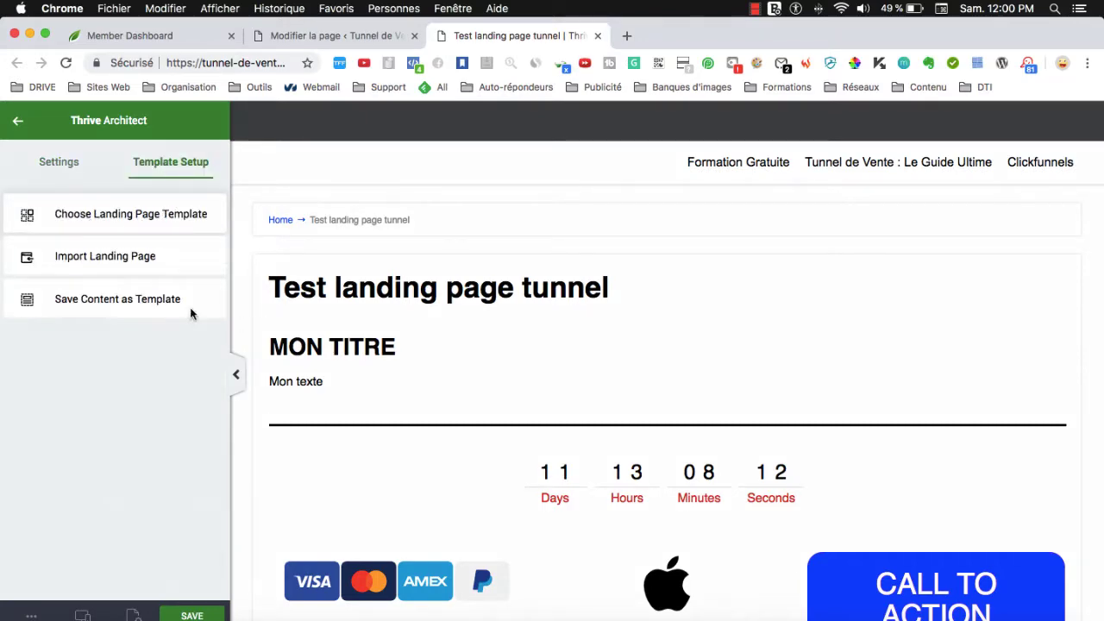
Browse the template sets on offer, such as Atomic, ThriveBiz and Mini Squeeze.
scroll(669, 403, down, 15)
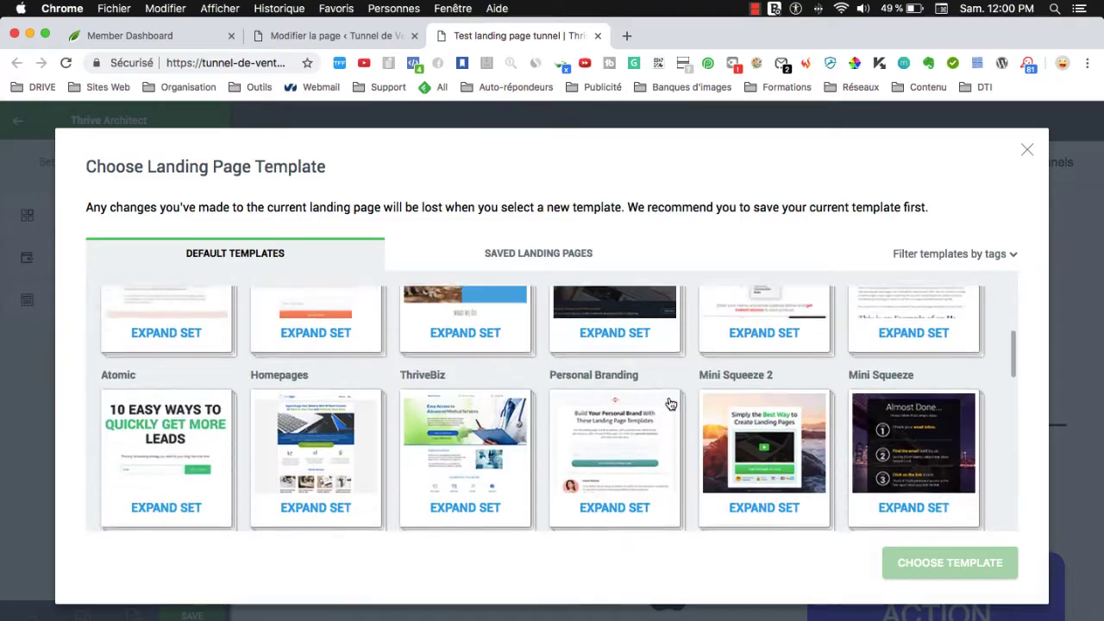
scroll(669, 403, up, 2)
scroll(669, 401, up, 5)
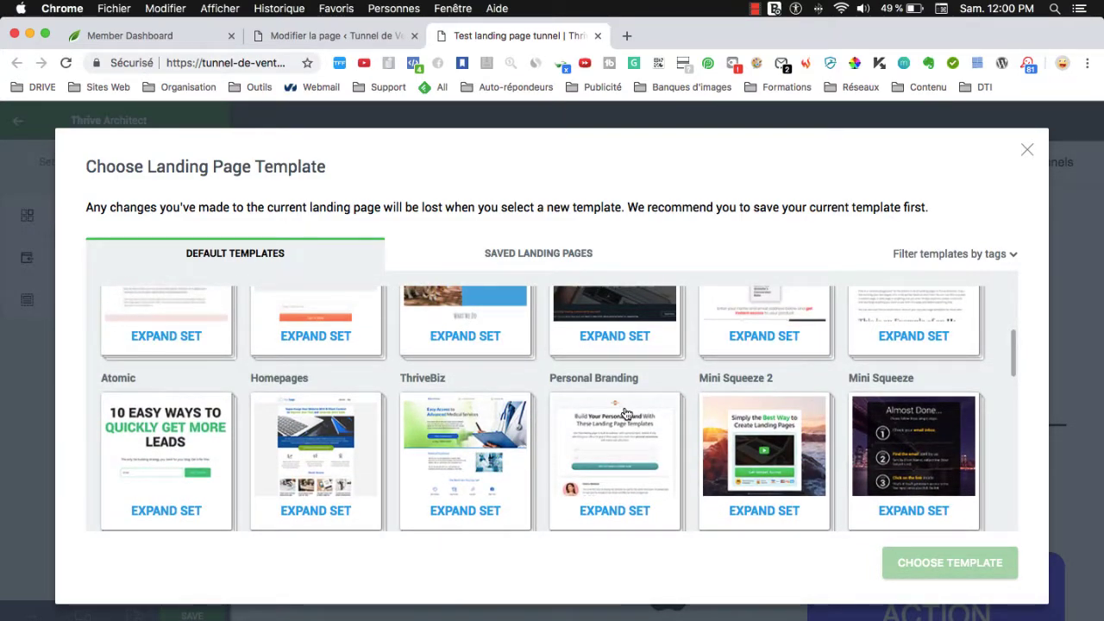
scroll(626, 412, down, 5)
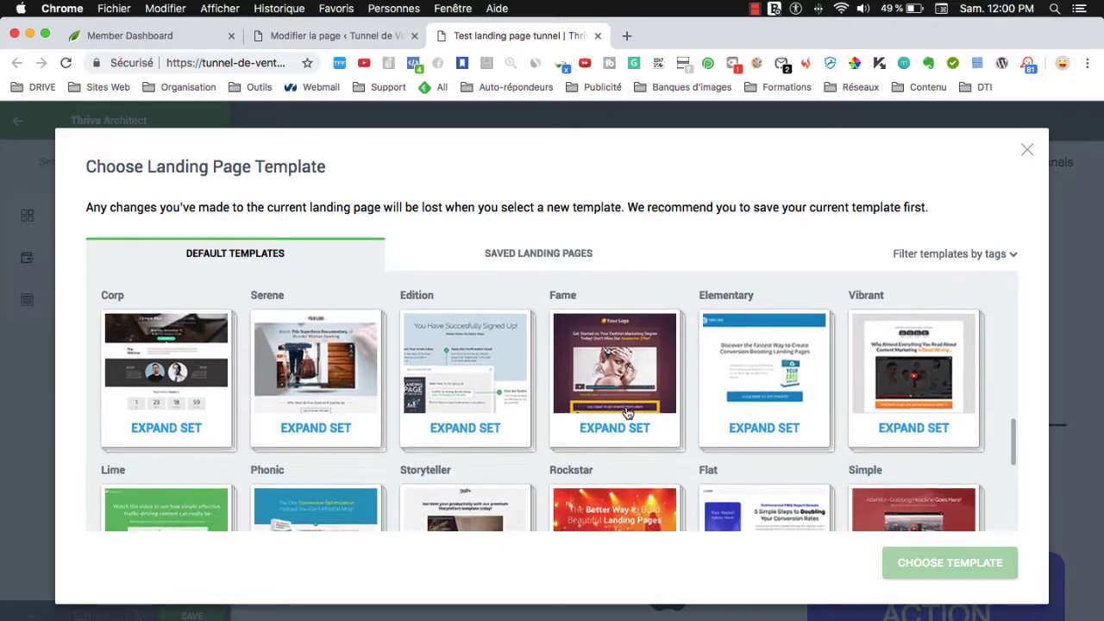
scroll(627, 413, down, 3)
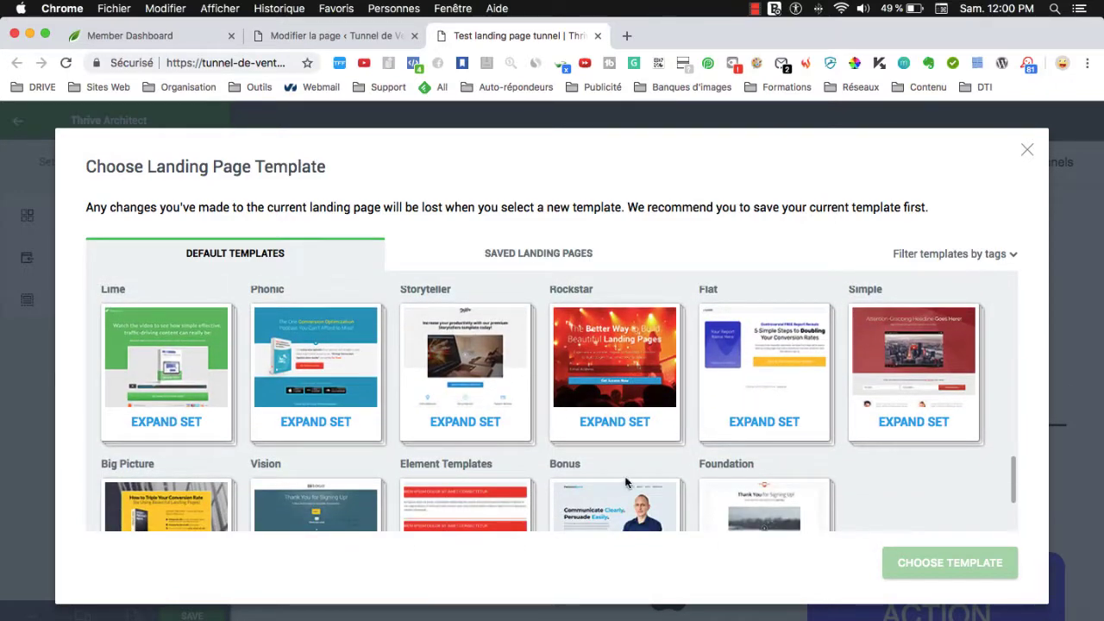
scroll(809, 445, up, 1)
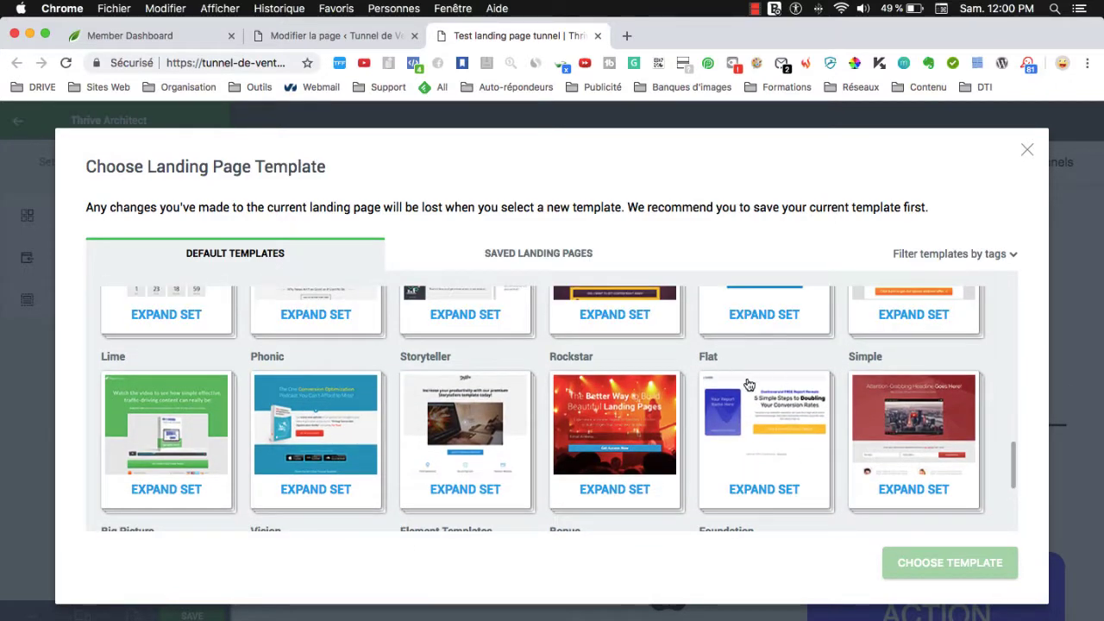
scroll(749, 384, up, 3)
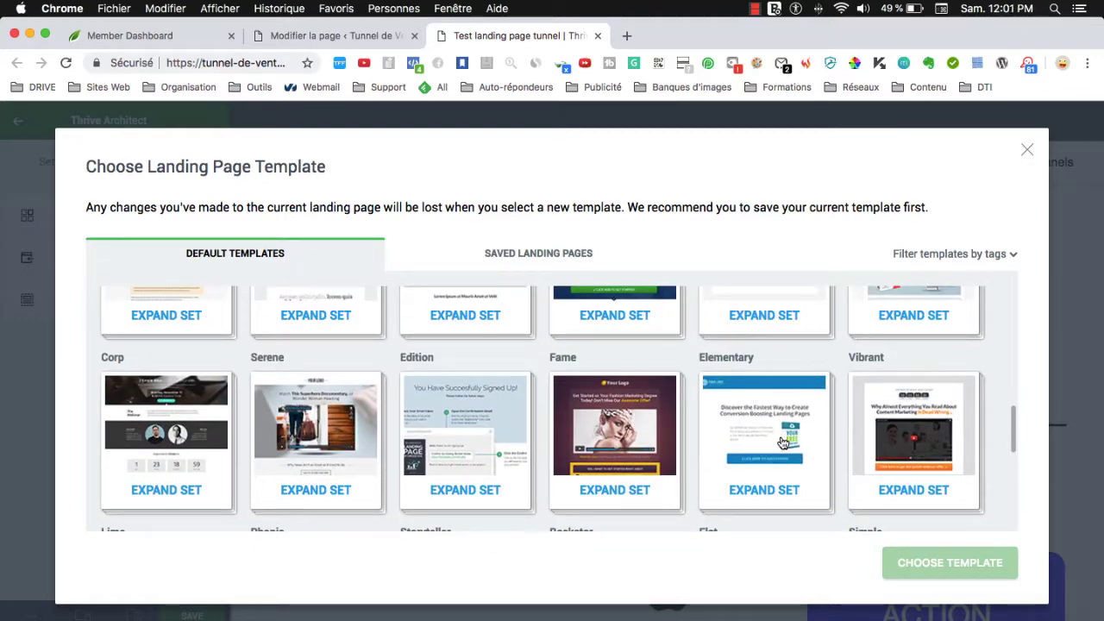
scroll(789, 447, down, 10)
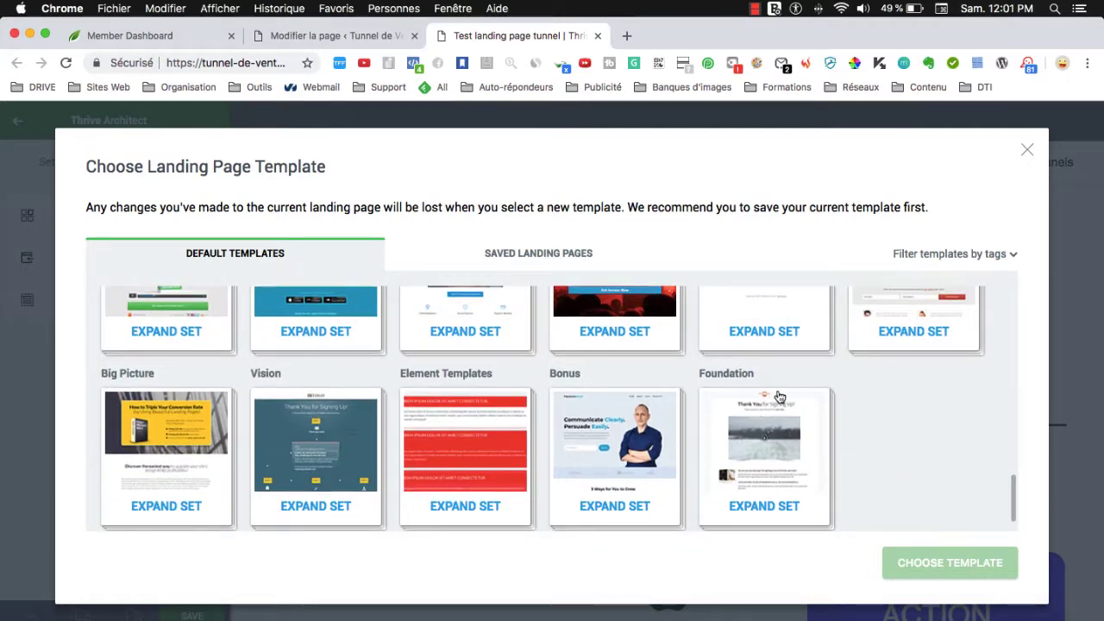
scroll(709, 431, up, 5)
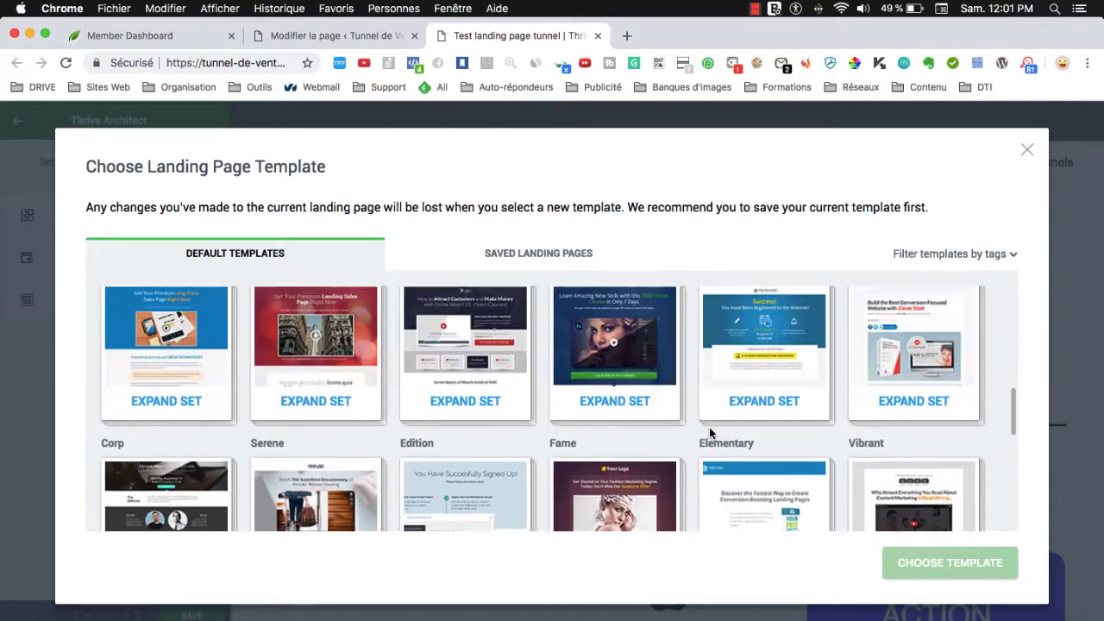
scroll(710, 433, up, 2)
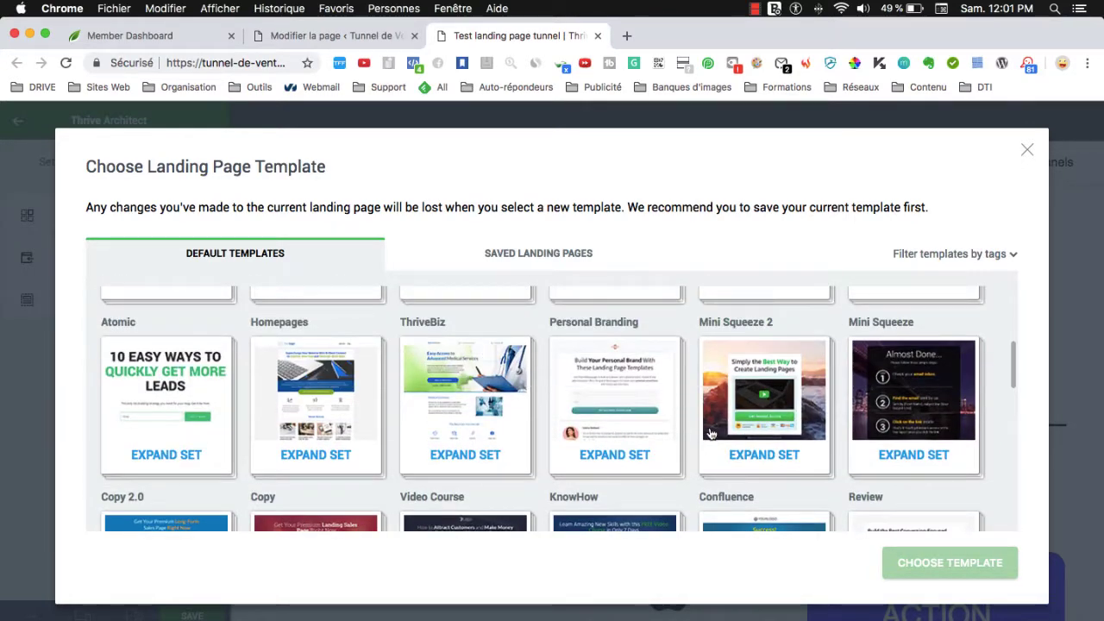
scroll(710, 433, up, 2)
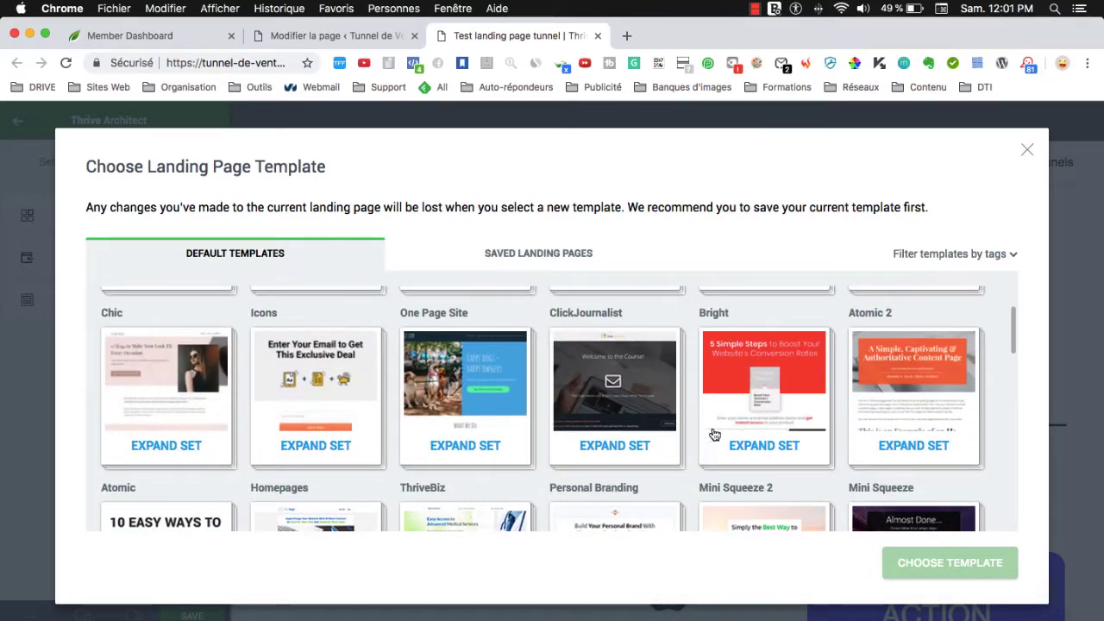
scroll(298, 435, up, 1)
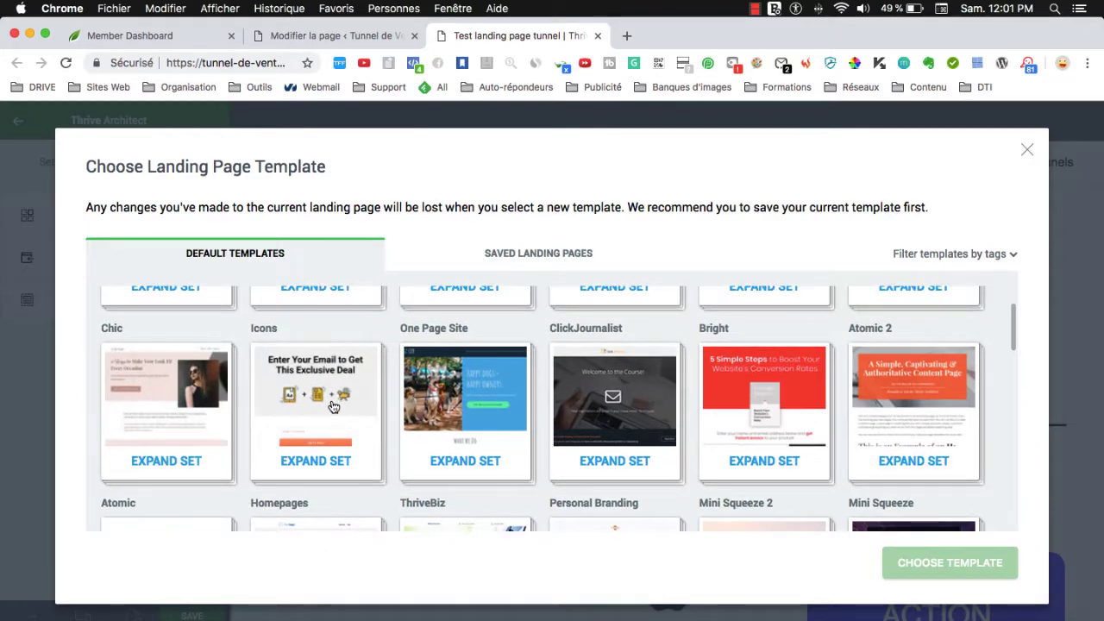
scroll(334, 406, up, 3)
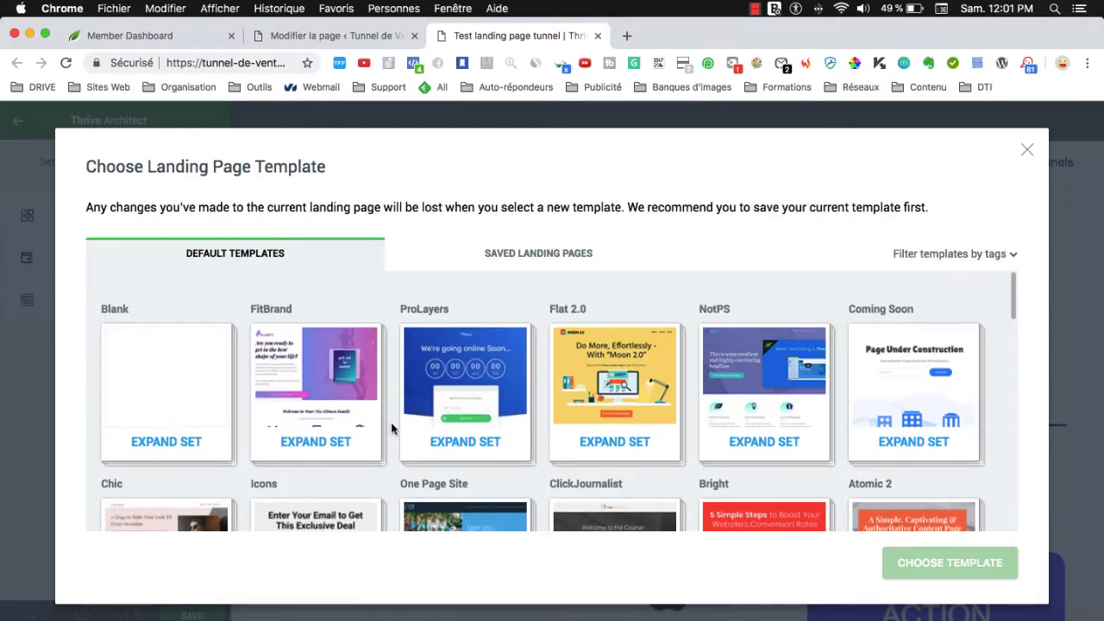
scroll(388, 425, down, 5)
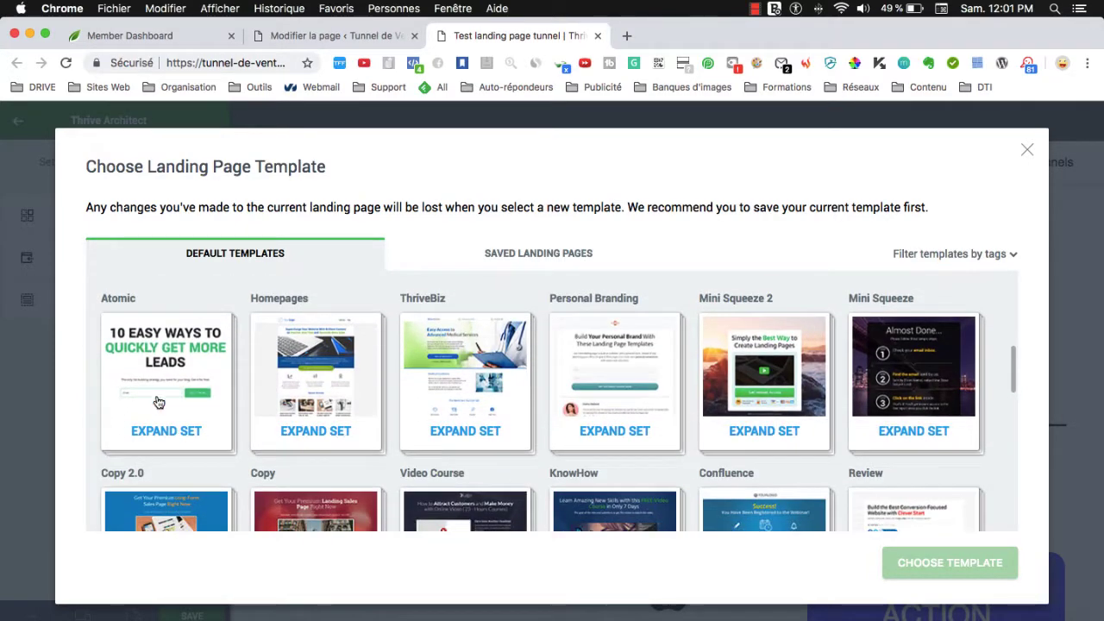
Expand the Atomic, One Page Site, FitBrand and ClickJournalist template sets to compare designs.
click(158, 402)
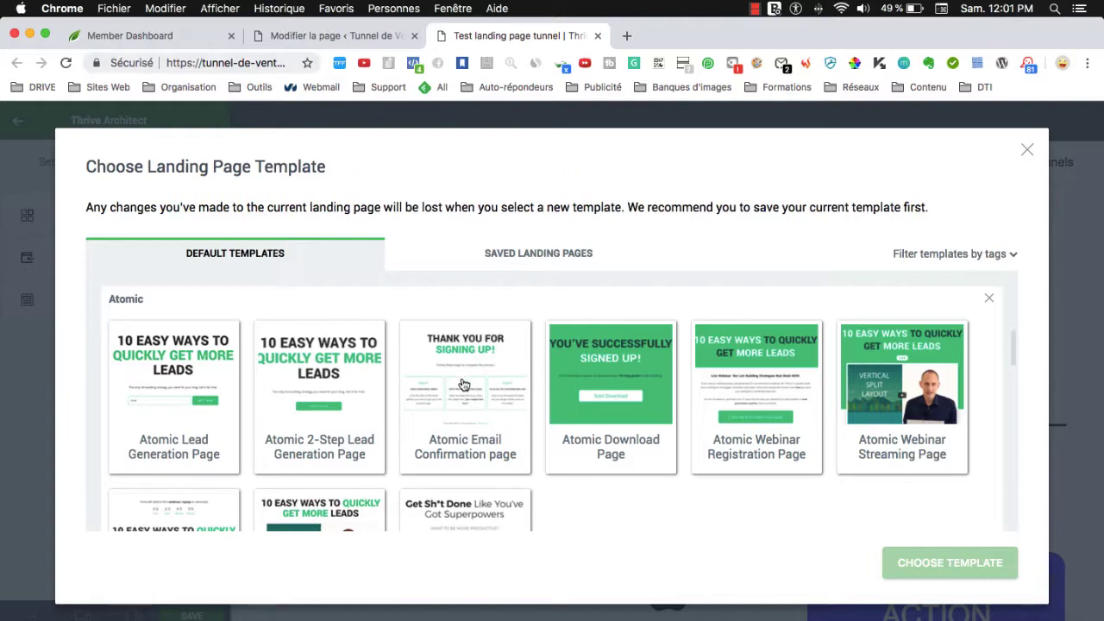
scroll(517, 390, up, 1)
scroll(550, 456, down, 4)
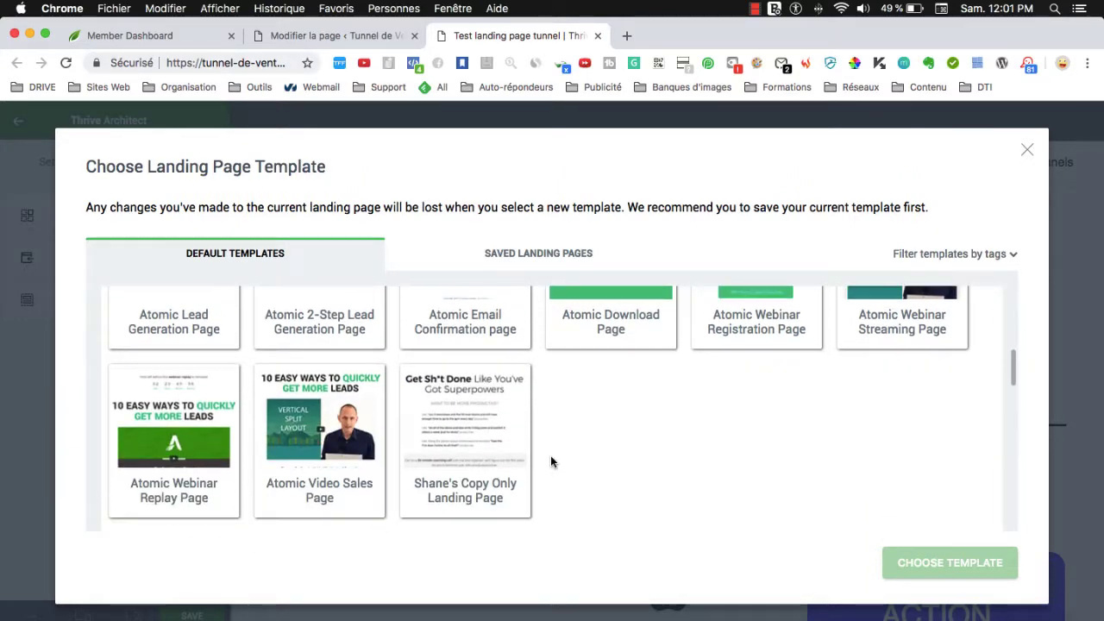
scroll(550, 455, up, 5)
scroll(500, 457, up, 5)
click(451, 451)
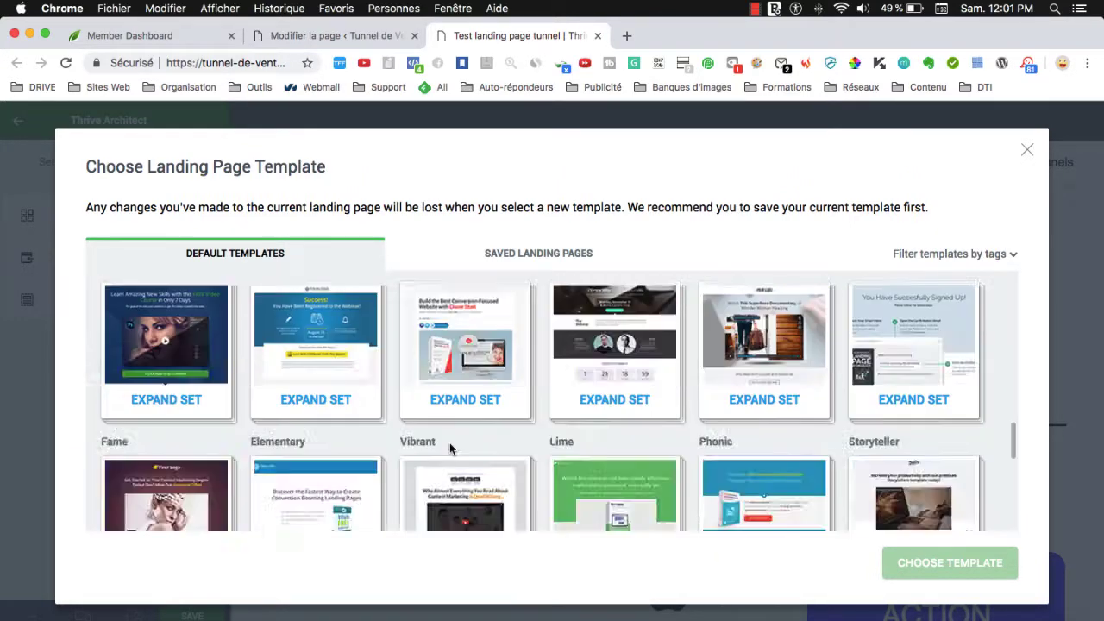
scroll(362, 424, up, 8)
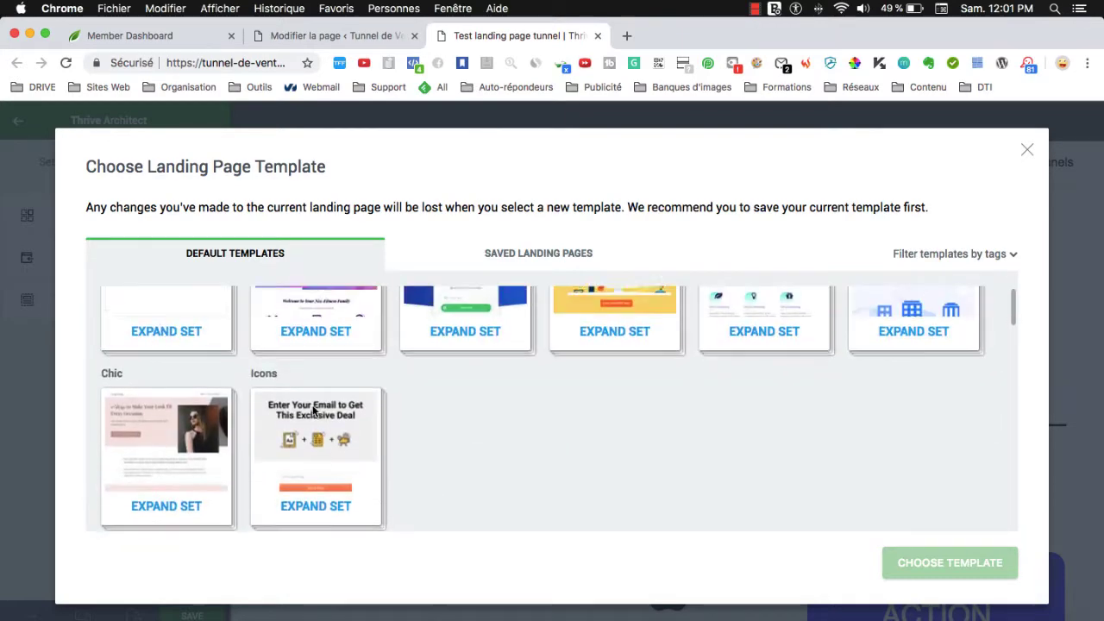
click(369, 379)
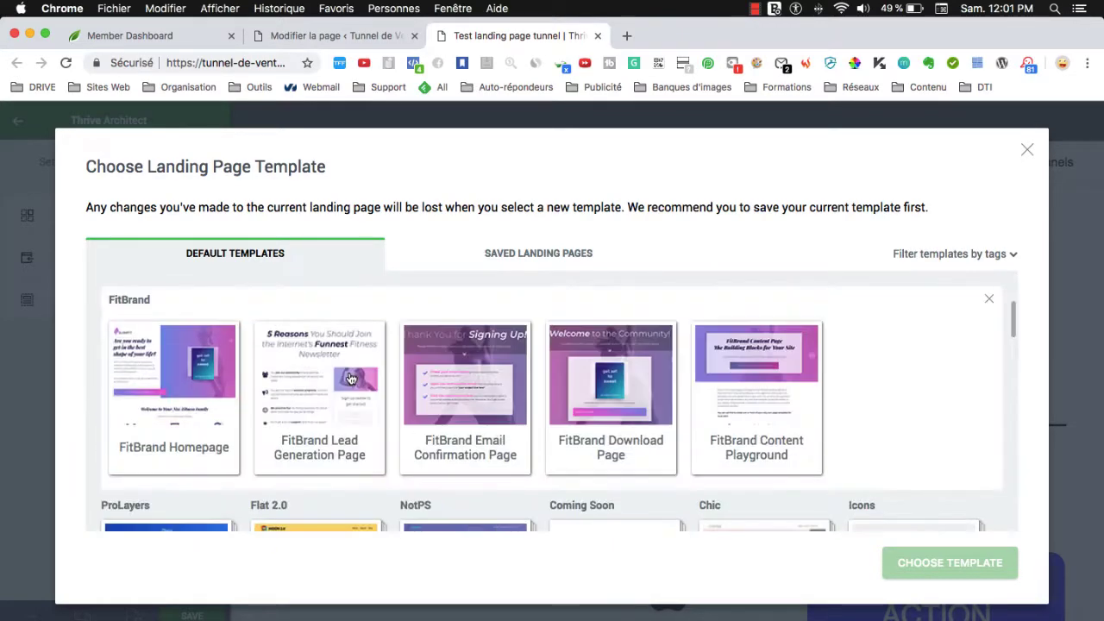
scroll(258, 388, up, 1)
scroll(242, 389, up, 3)
scroll(266, 394, down, 2)
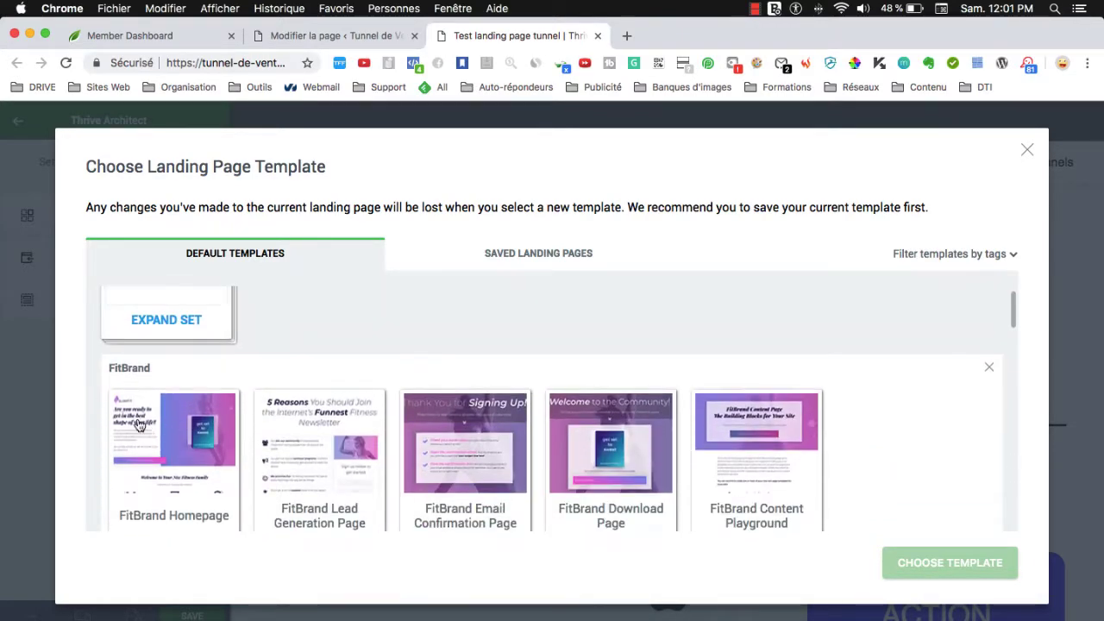
scroll(342, 444, down, 1)
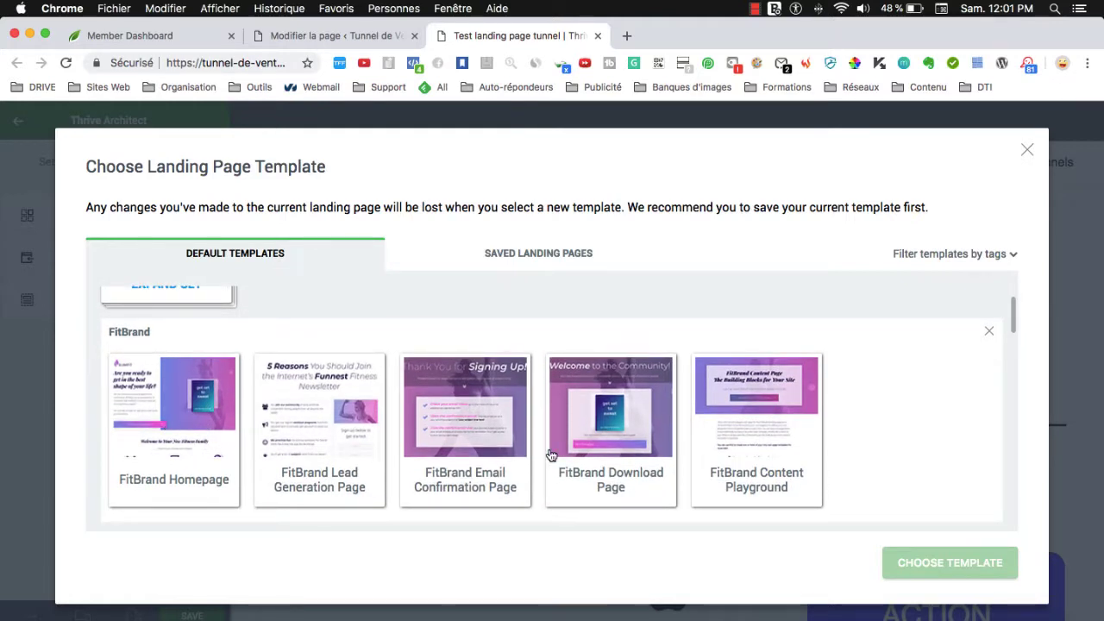
scroll(482, 444, down, 1)
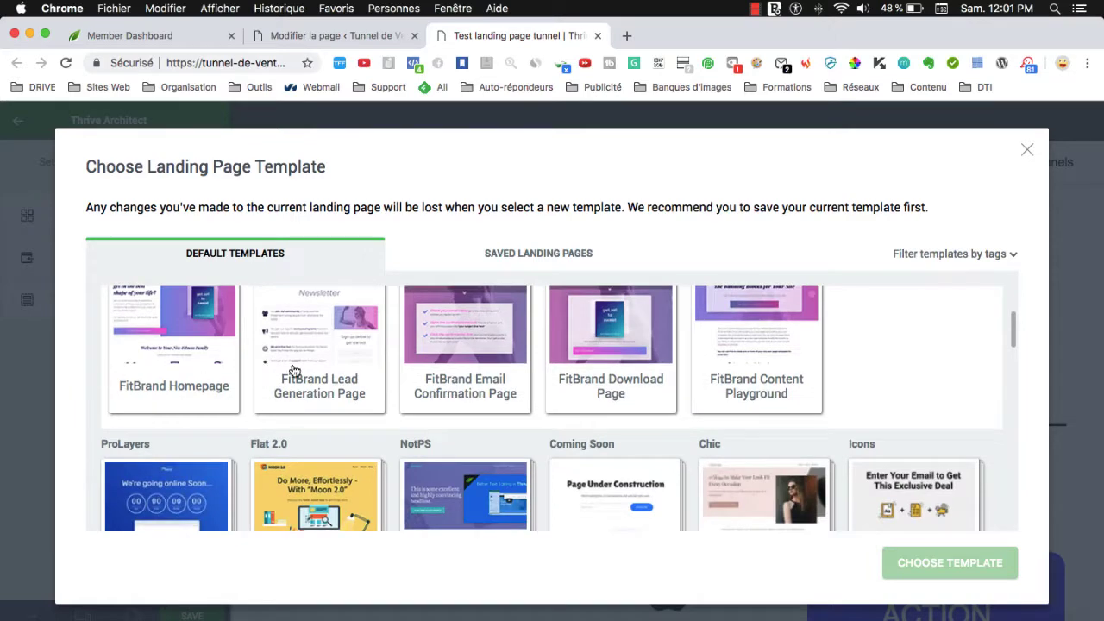
scroll(536, 395, down, 2)
scroll(536, 395, down, 6)
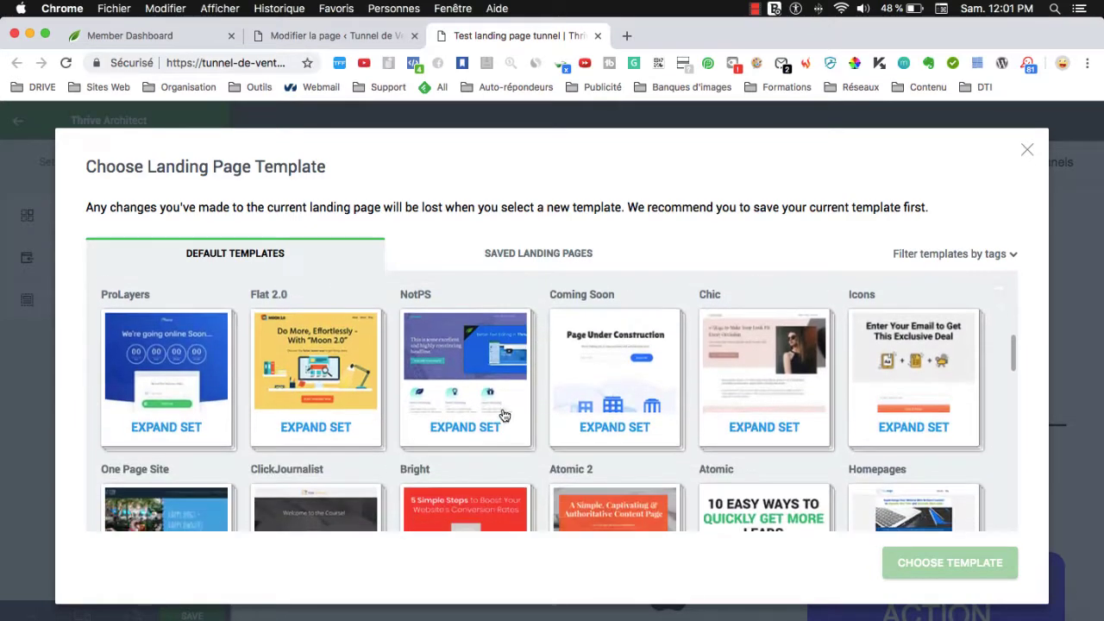
click(318, 390)
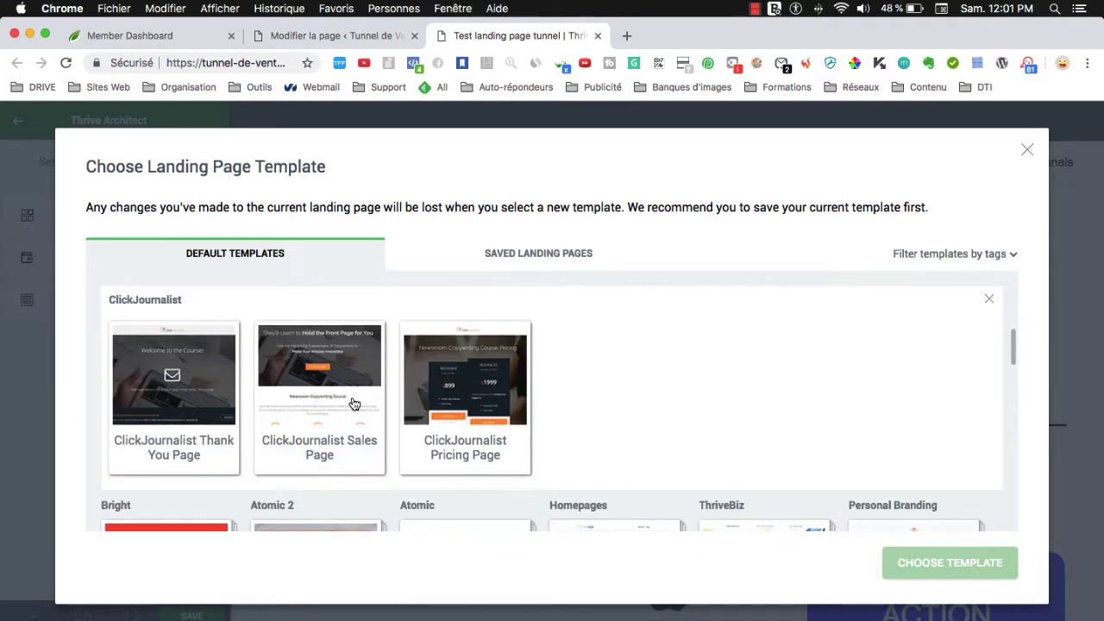
scroll(486, 442, up, 5)
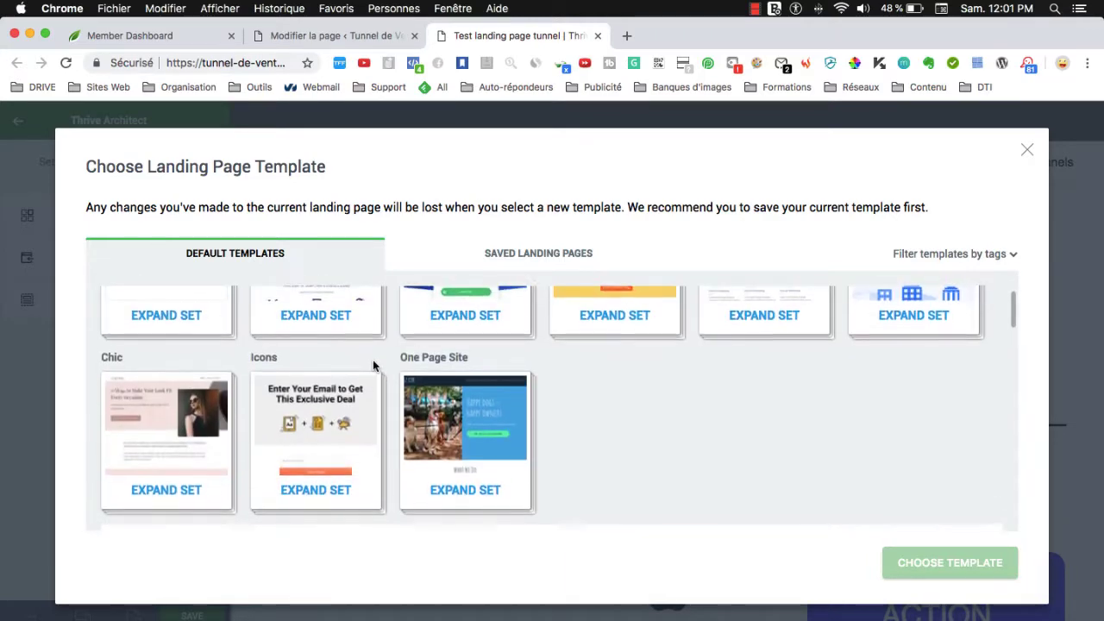
Apply the Icons – 2-Step Lead Generation template from the Icons set.
click(345, 433)
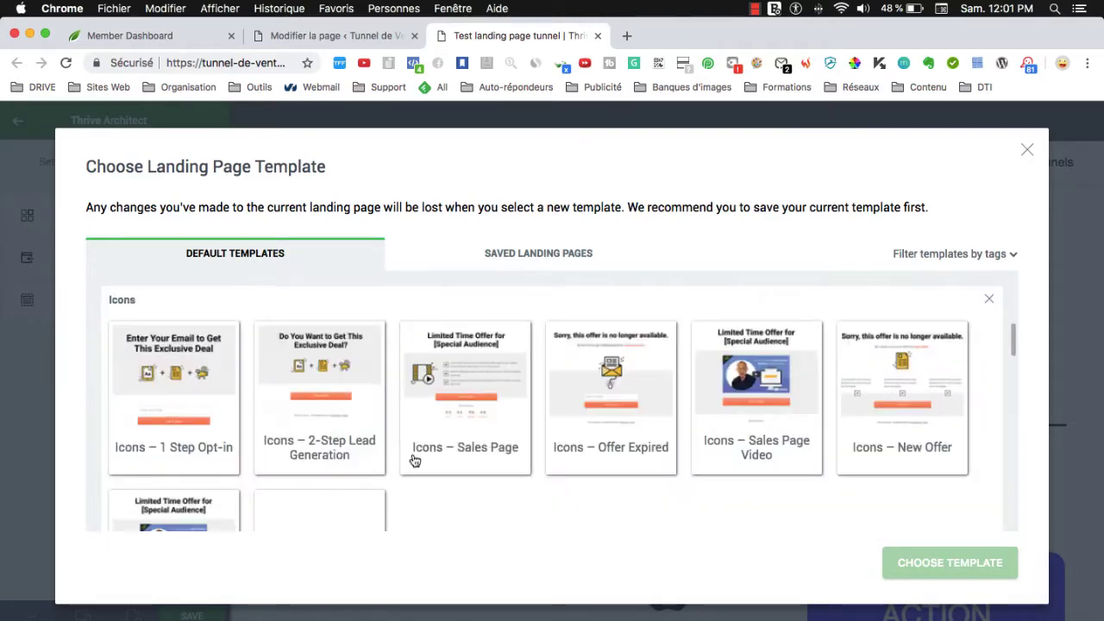
click(320, 383)
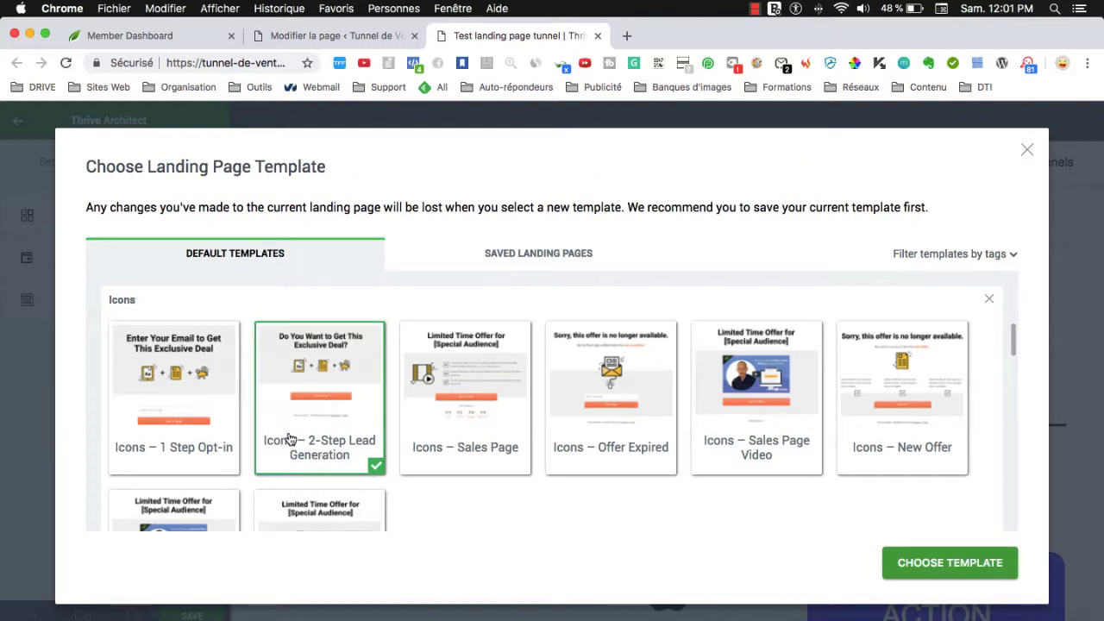
scroll(289, 440, down, 1)
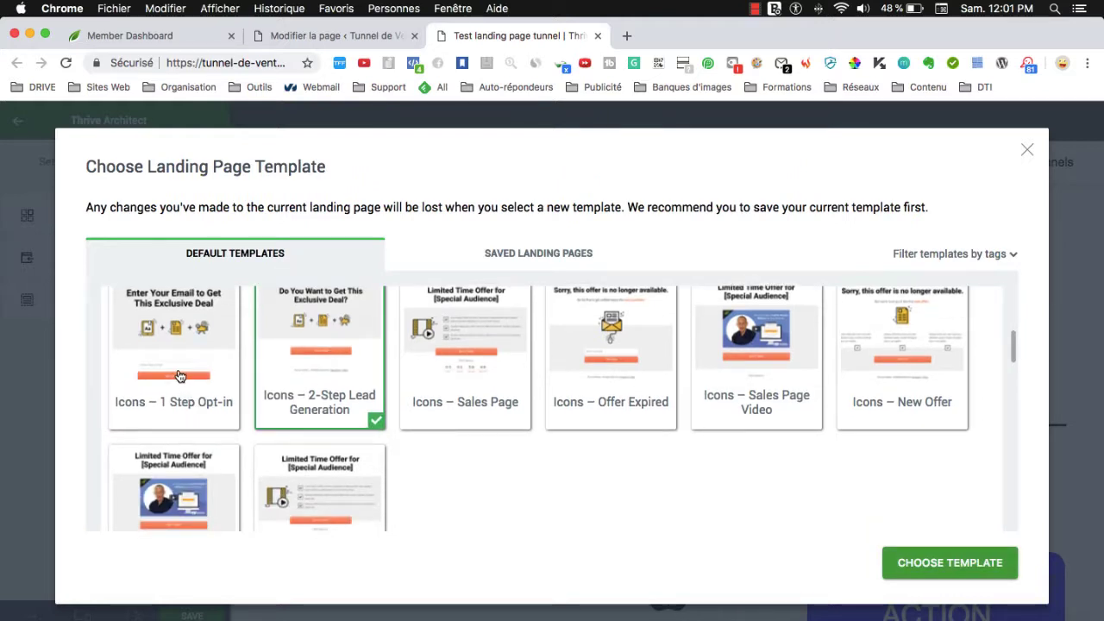
scroll(165, 380, up, 1)
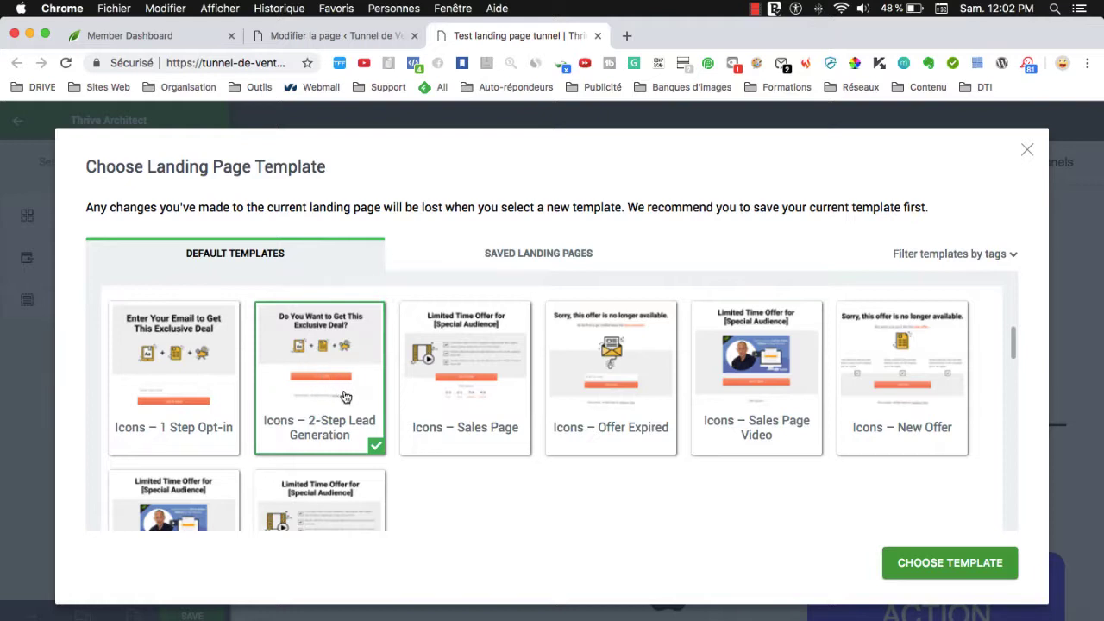
scroll(446, 437, down, 1)
scroll(334, 410, up, 2)
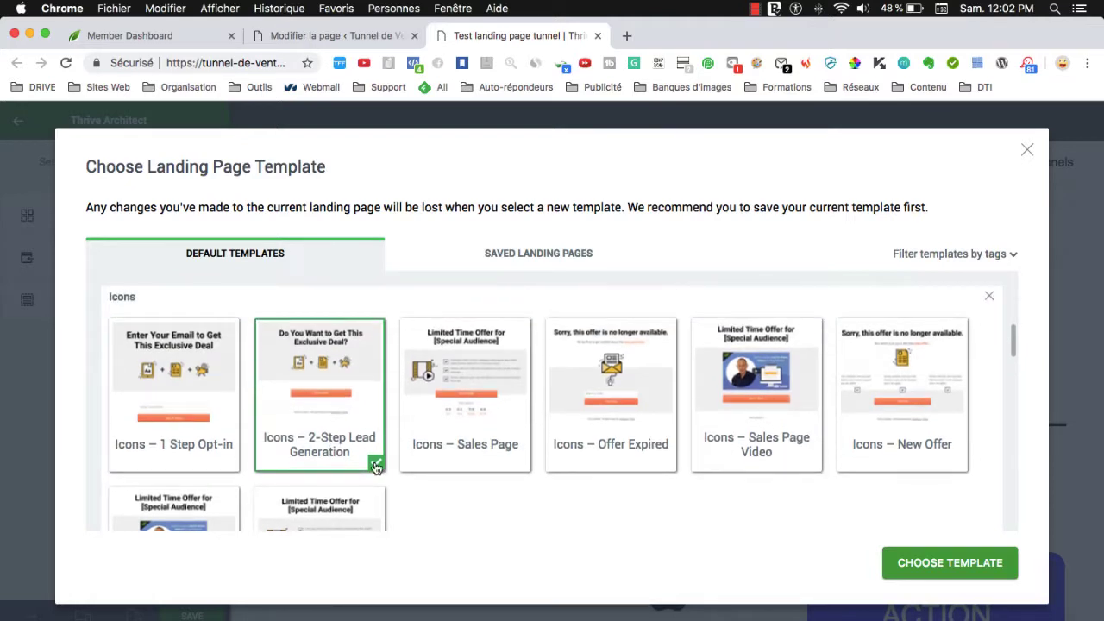
click(931, 564)
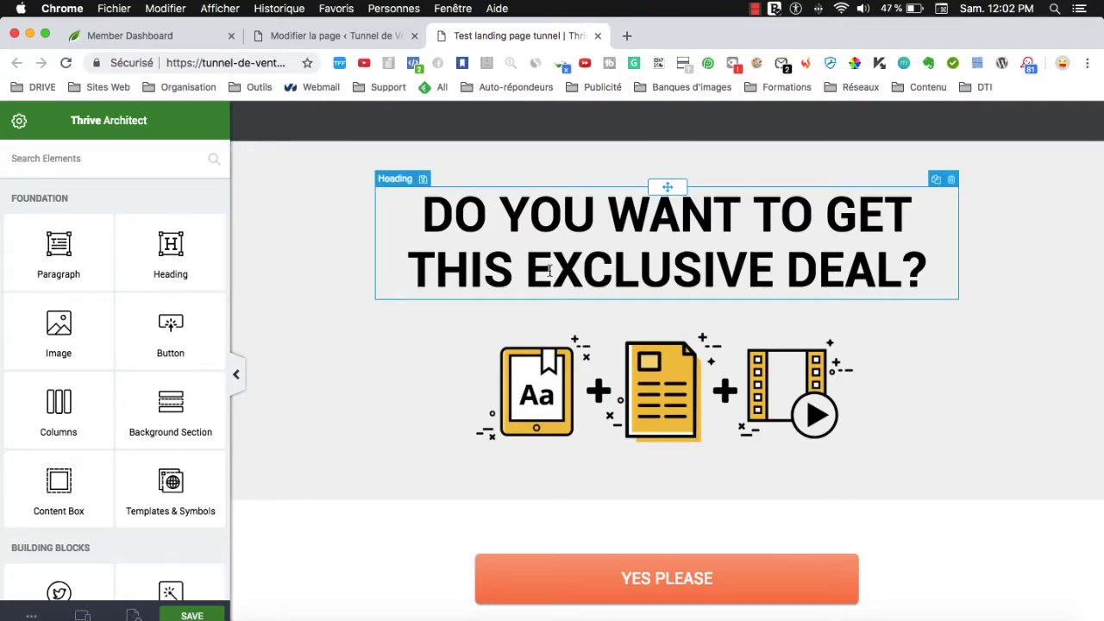
Select the full 'Do You Want to Get This Exclusive Deal?' heading text.
scroll(550, 269, down, 3)
scroll(543, 259, up, 3)
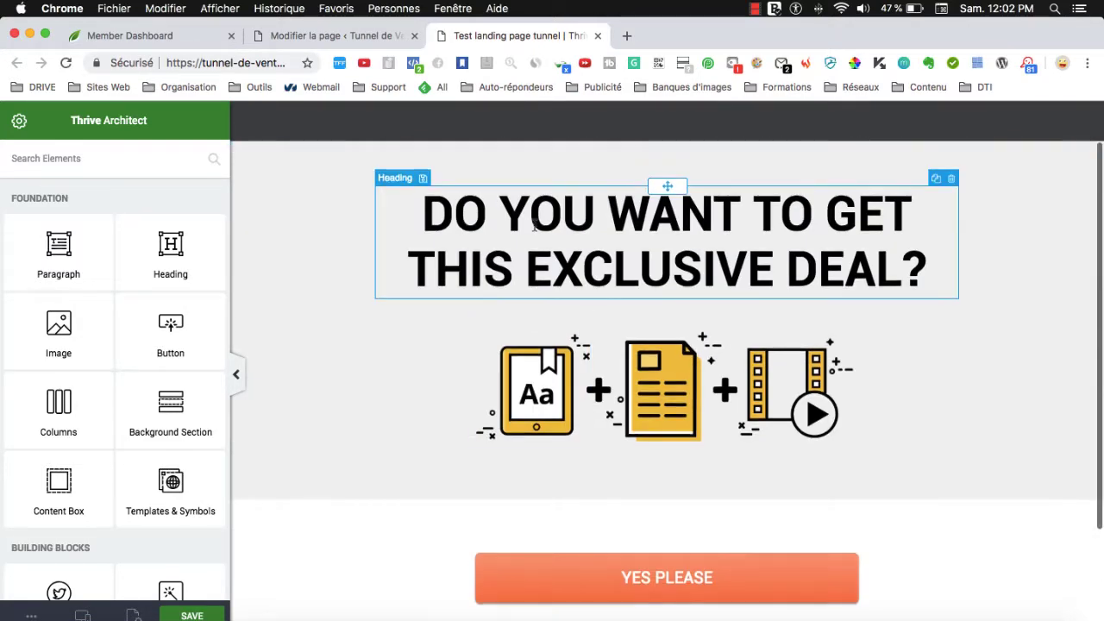
click(626, 276)
scroll(632, 491, down, 2)
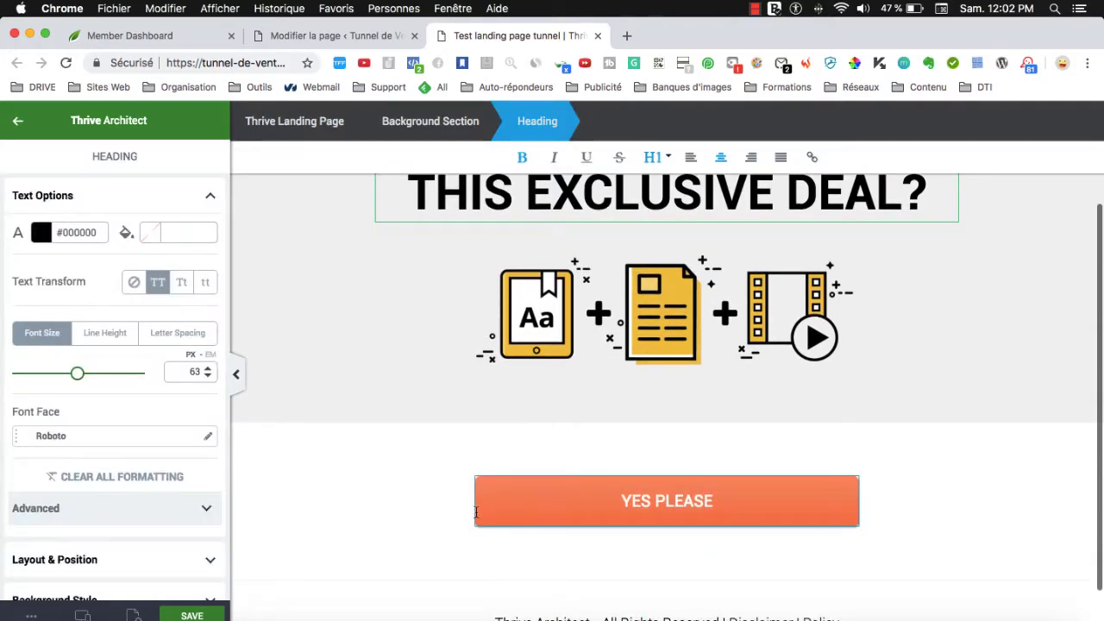
scroll(560, 290, up, 2)
triple_click(519, 250)
scroll(527, 266, up, 1)
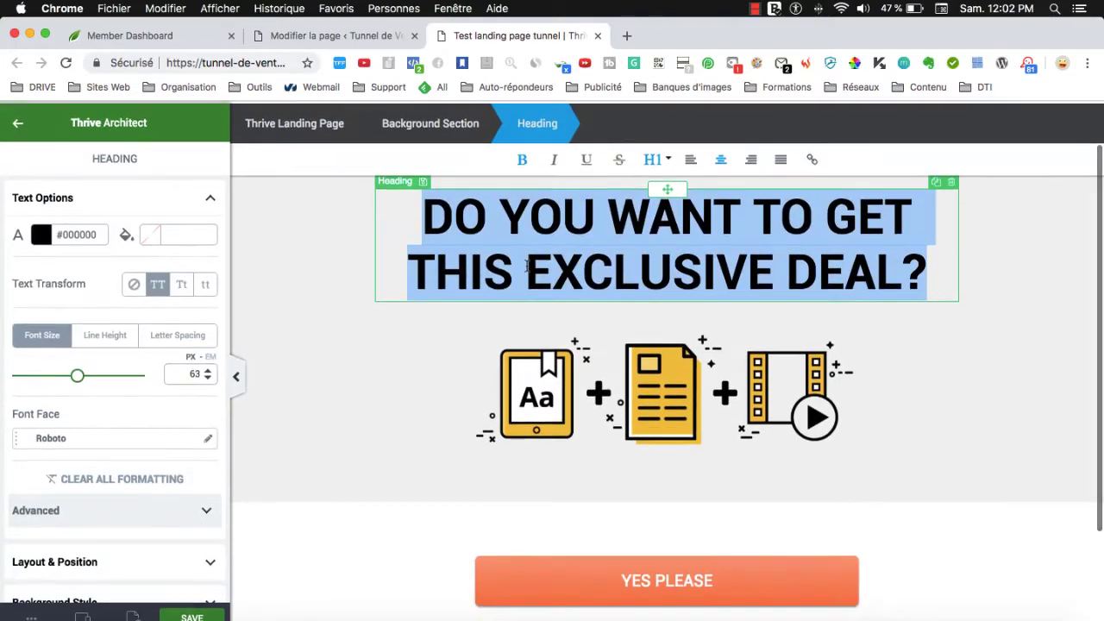
Return to the elements panel and scroll through the element library.
click(15, 136)
scroll(492, 388, down, 3)
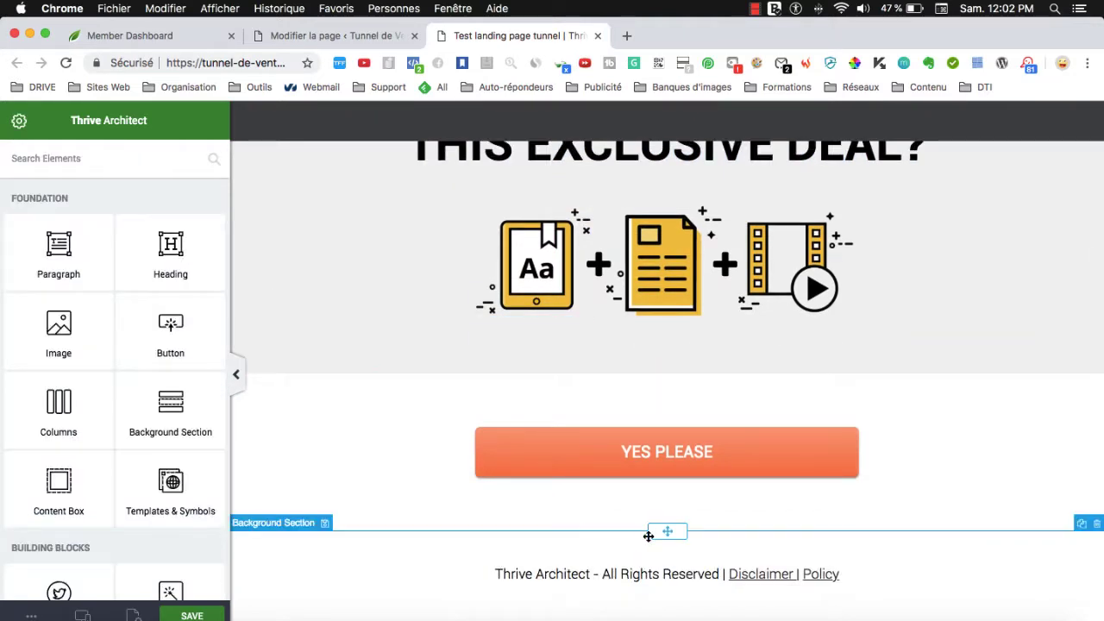
scroll(152, 387, down, 10)
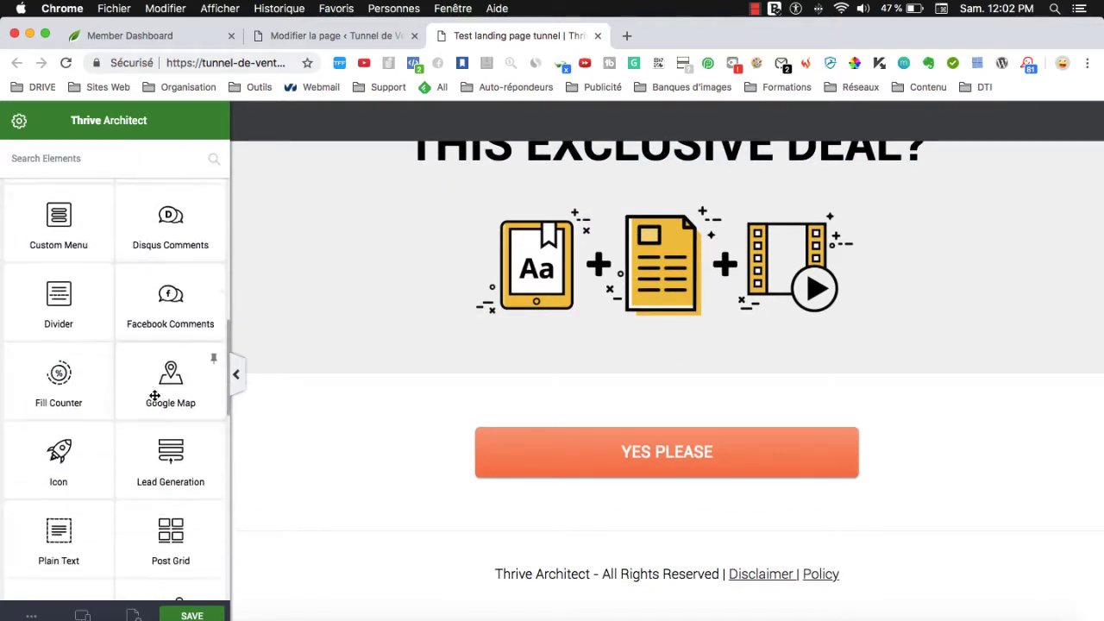
scroll(161, 405, down, 3)
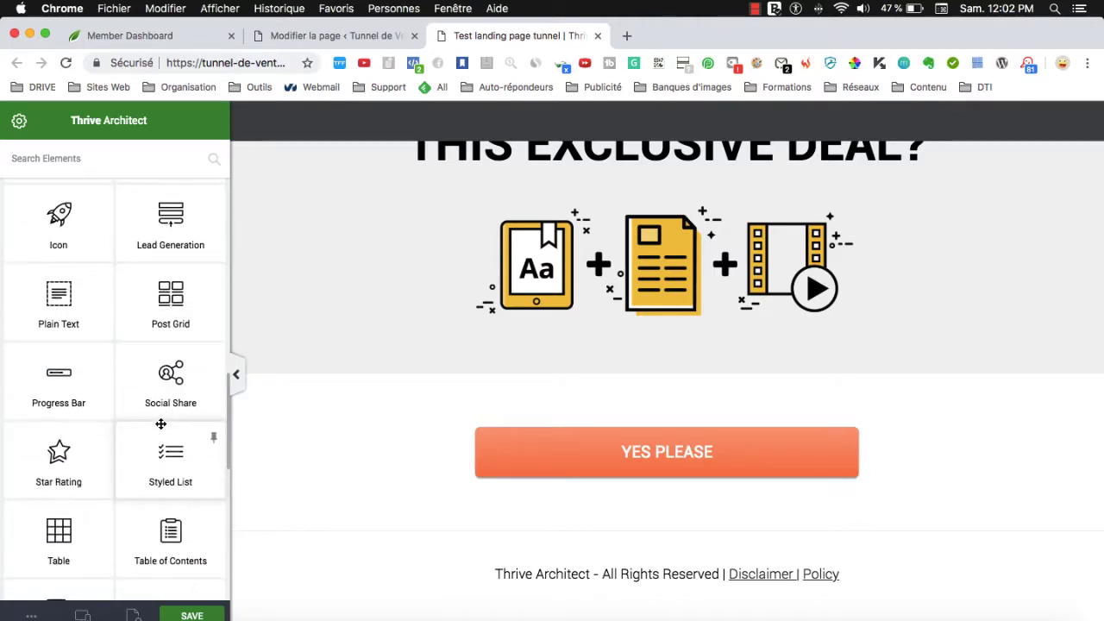
scroll(160, 423, down, 3)
scroll(160, 425, up, 3)
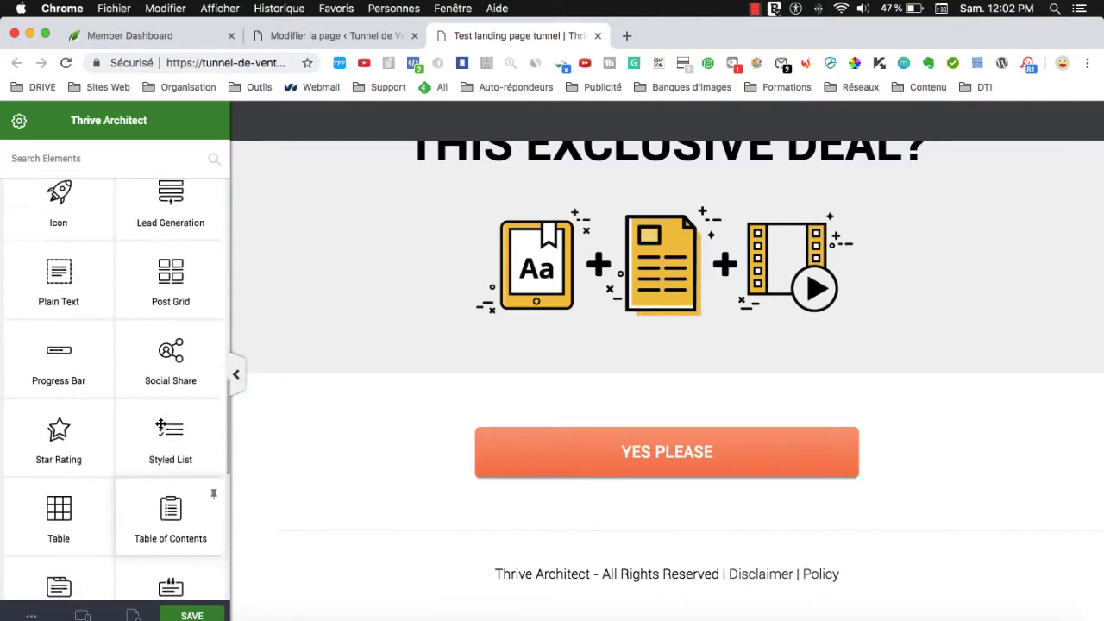
scroll(160, 425, up, 3)
scroll(80, 359, up, 3)
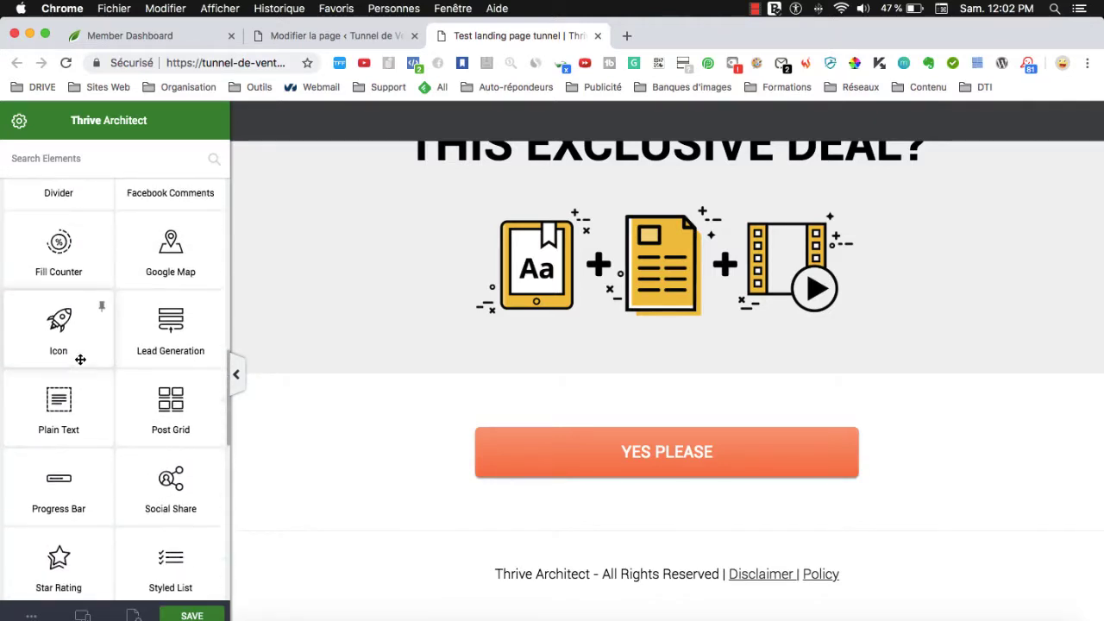
scroll(78, 345, up, 6)
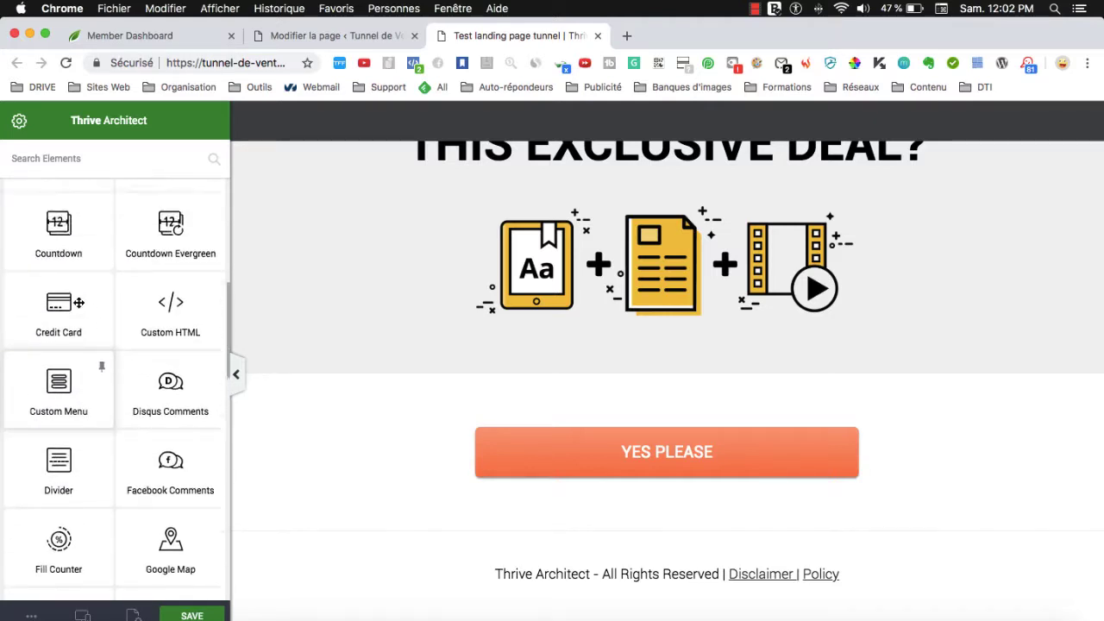
scroll(129, 345, up, 2)
Rename the countdown labels to Jours, Heures and Secondes.
drag(58, 311, 587, 514)
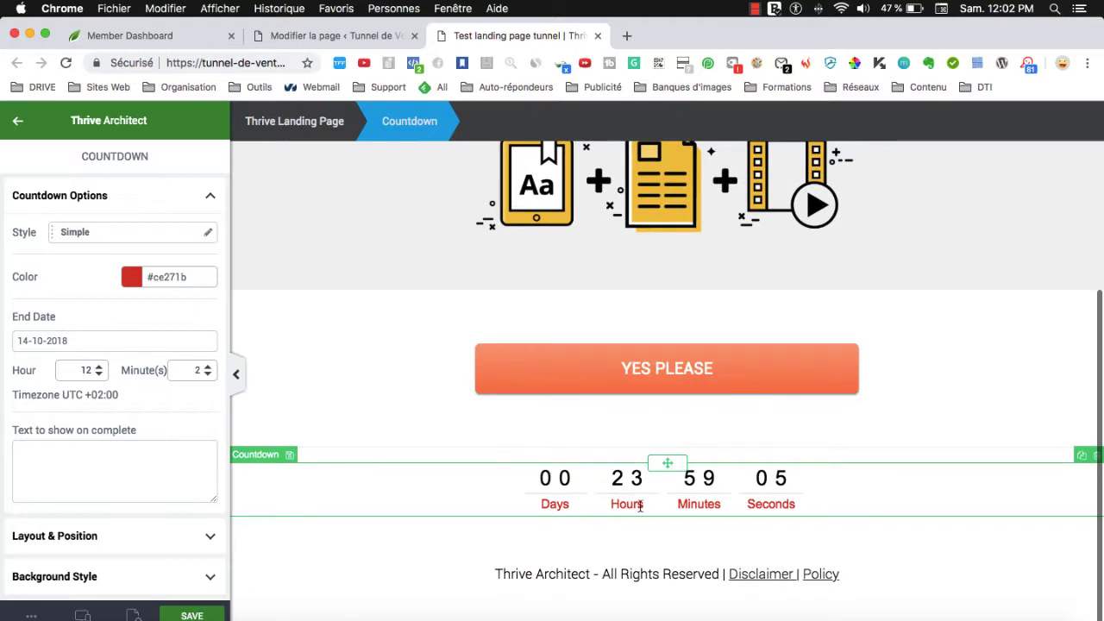
double_click(554, 506)
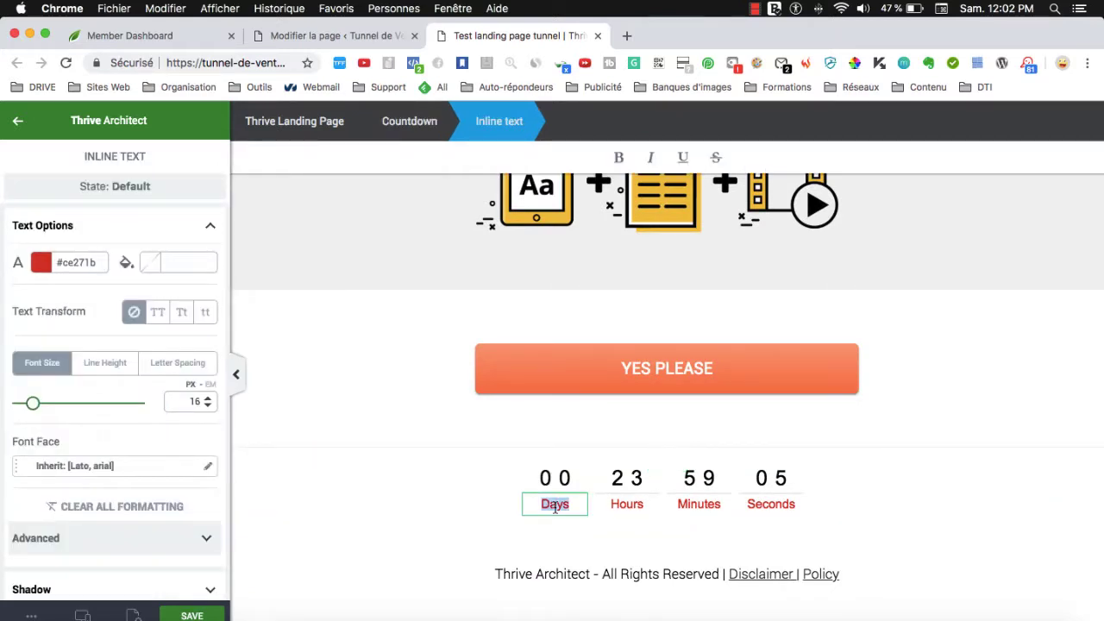
text(Jours)
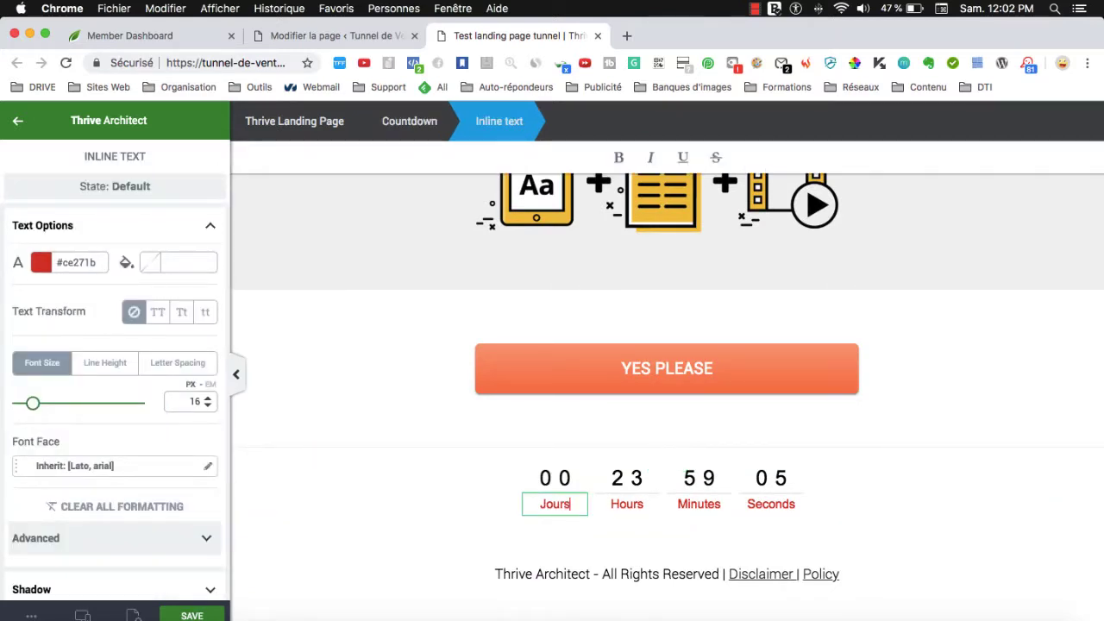
double_click(625, 506)
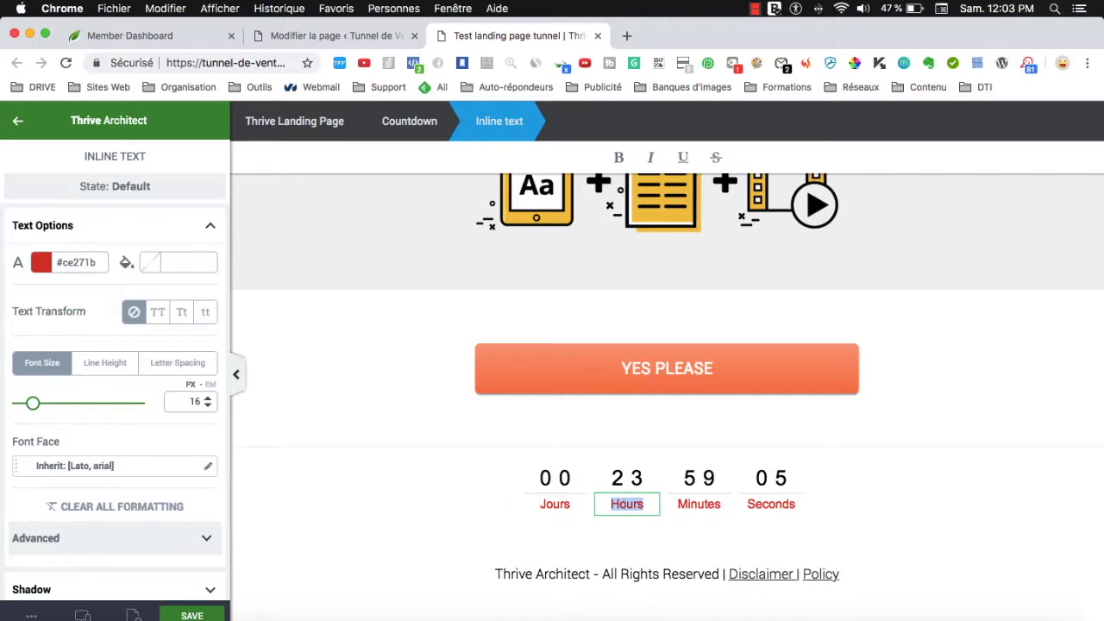
text(Heures)
double_click(783, 505)
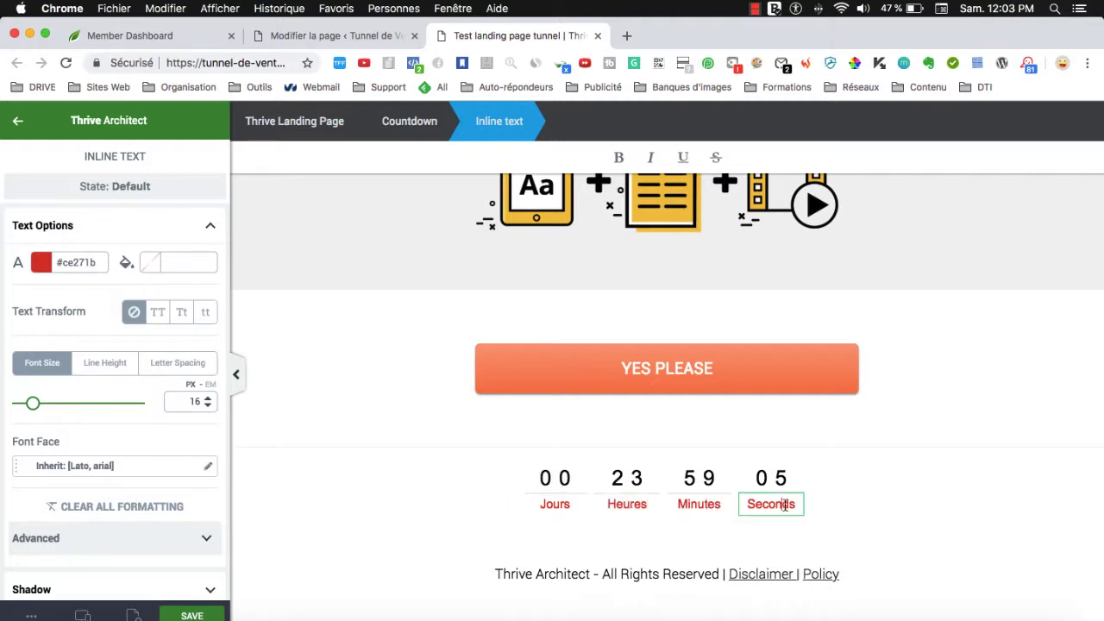
text(Secondes)
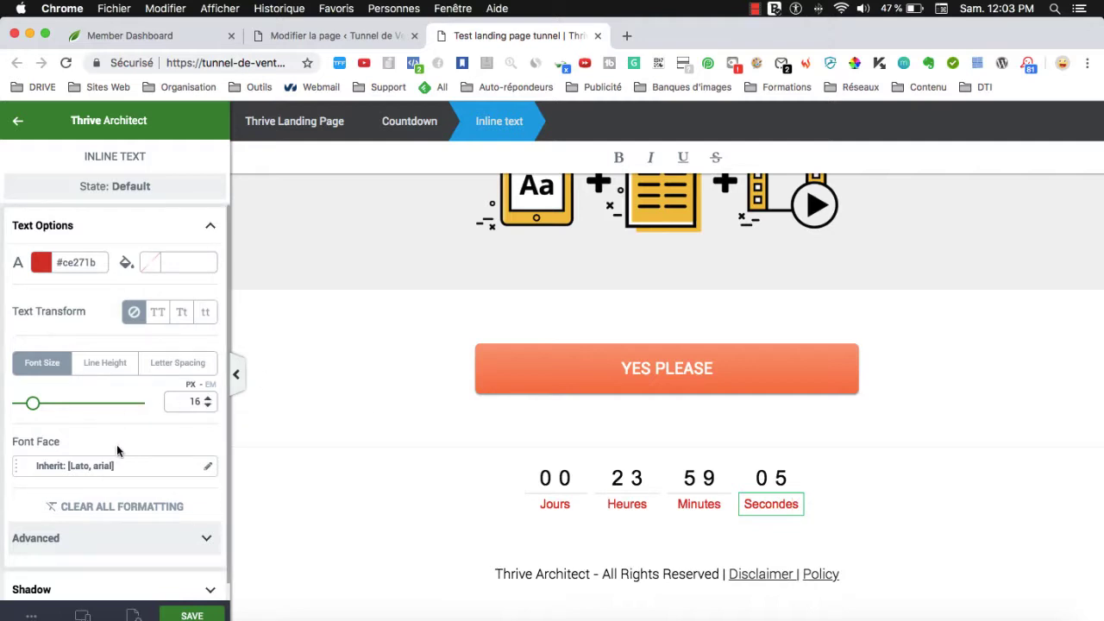
Make the countdown end on 15-10-2018 with the message "C'est fini :/", then save.
click(565, 485)
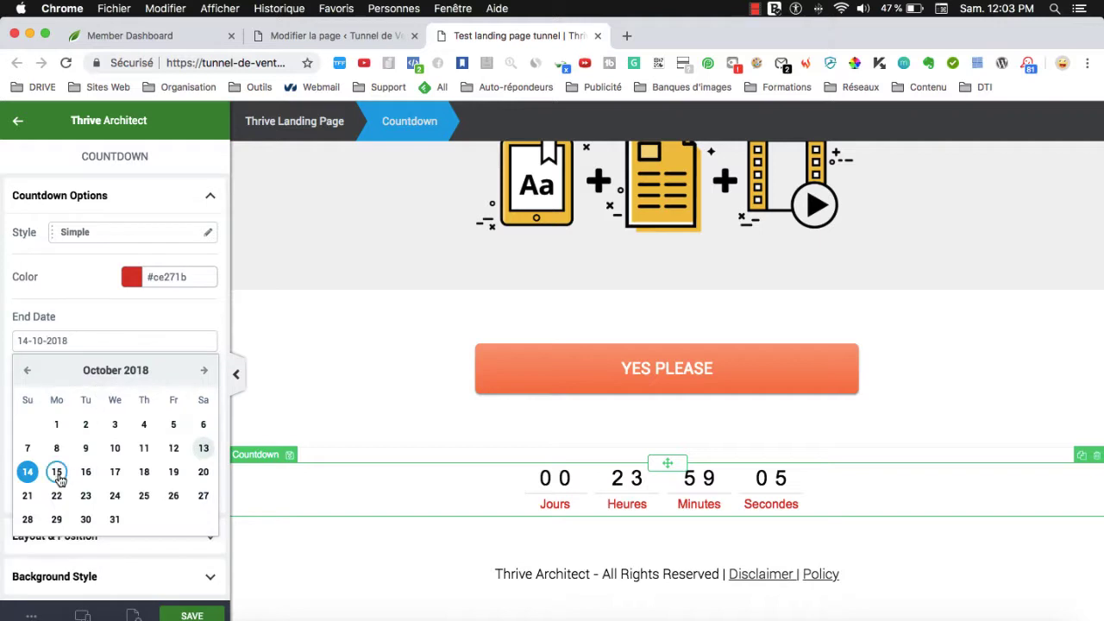
click(56, 472)
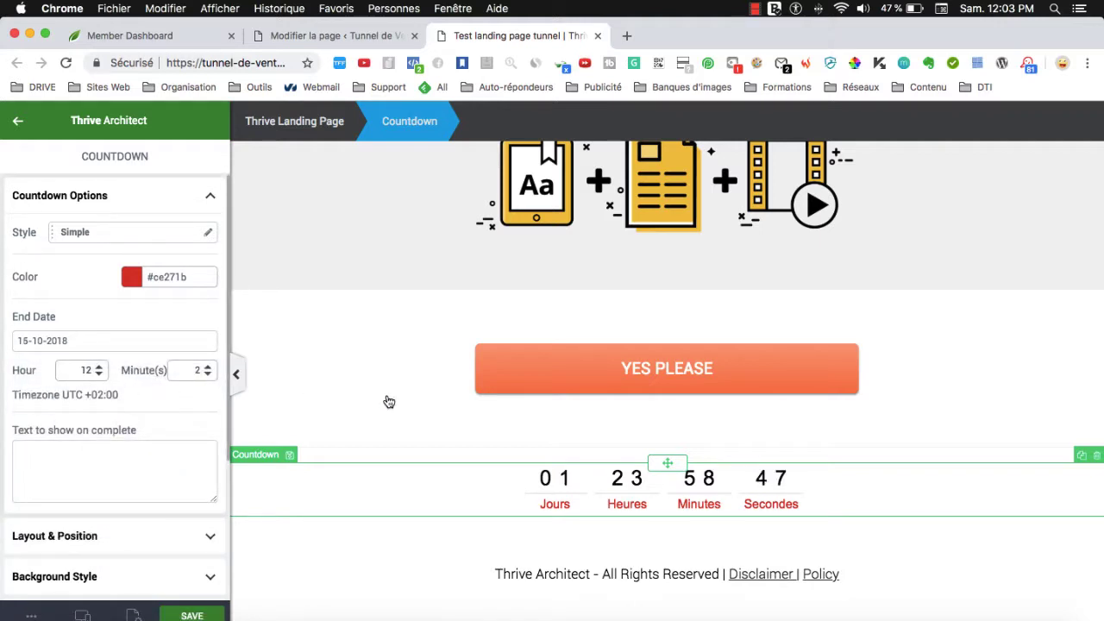
click(155, 456)
text(C'est fini :/)
click(188, 614)
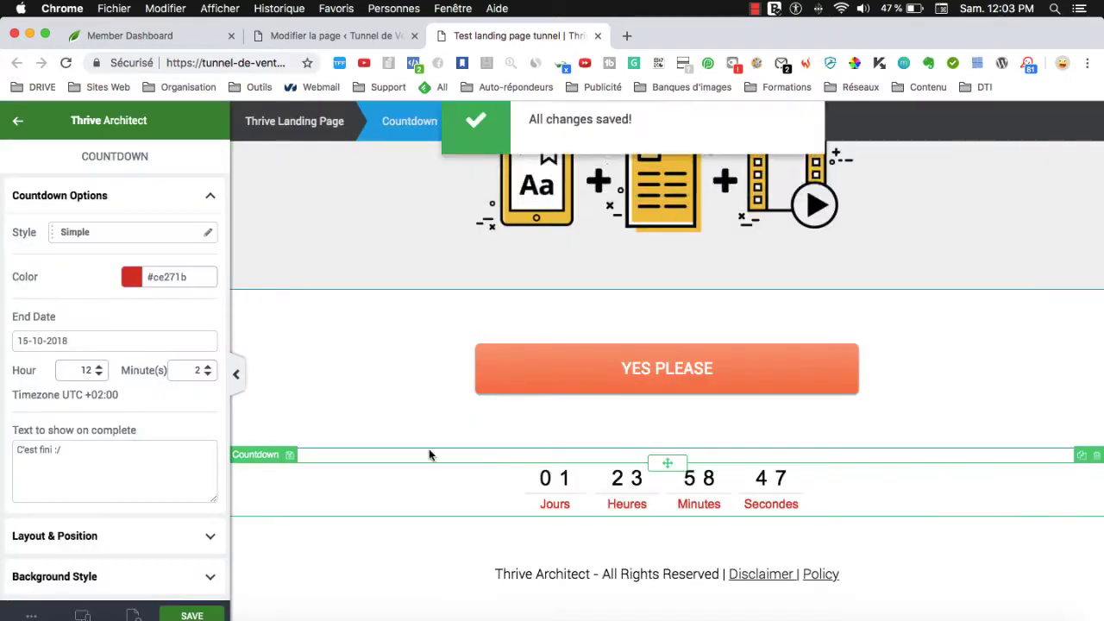
Retype the main heading as 'RECEVEZ UN CONTENU EXCLUSIF PAR JOUR !!'.
scroll(579, 420, up, 3)
double_click(529, 250)
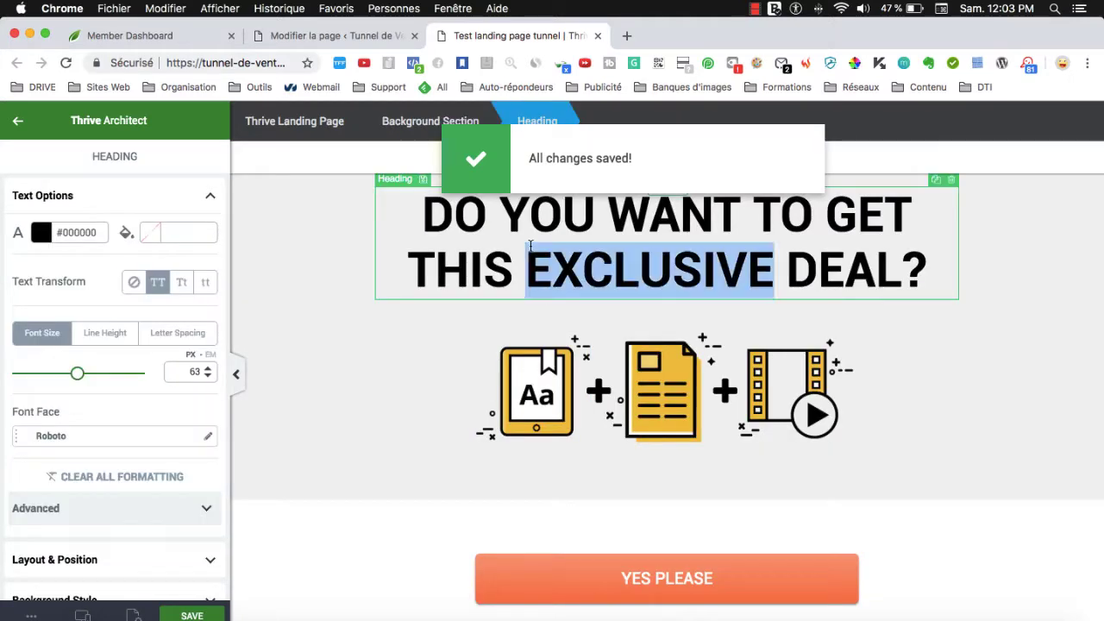
triple_click(530, 248)
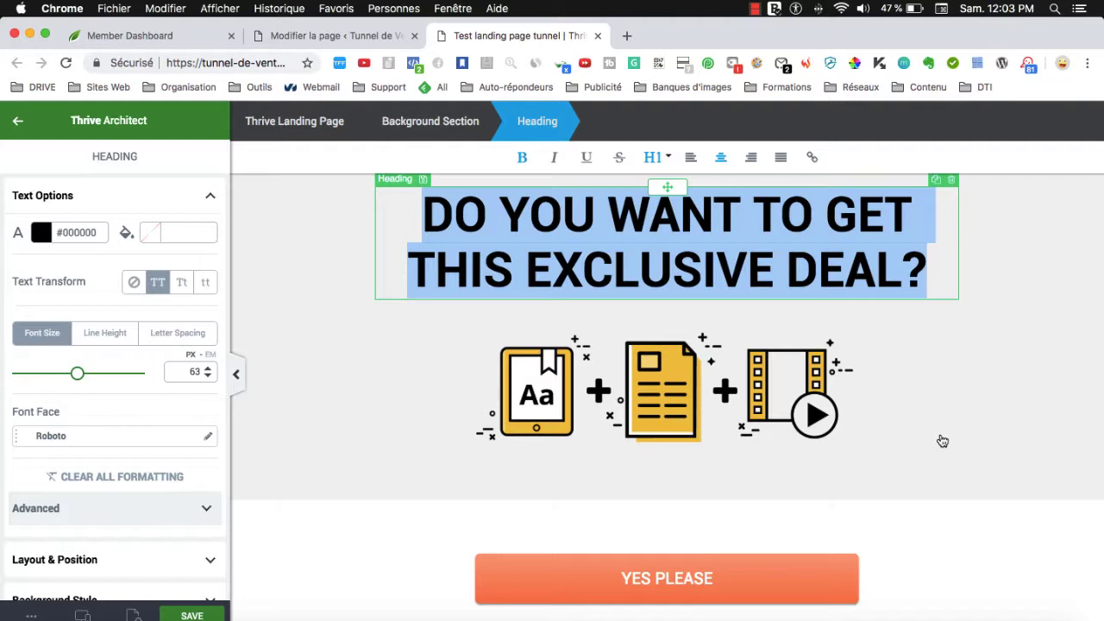
text(REC)
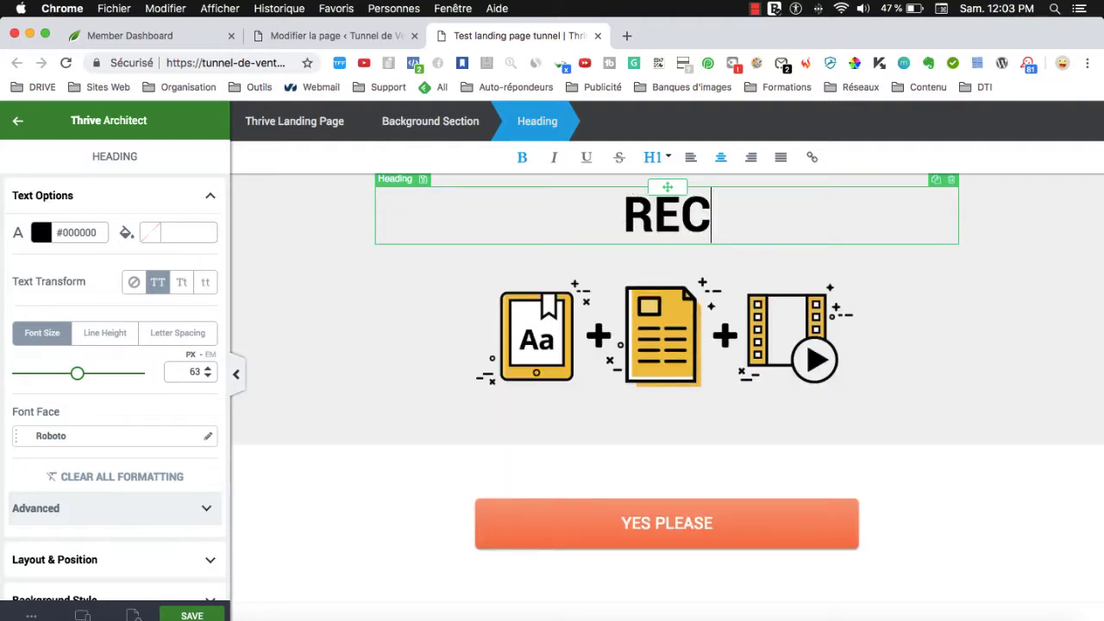
text(EVEZ)
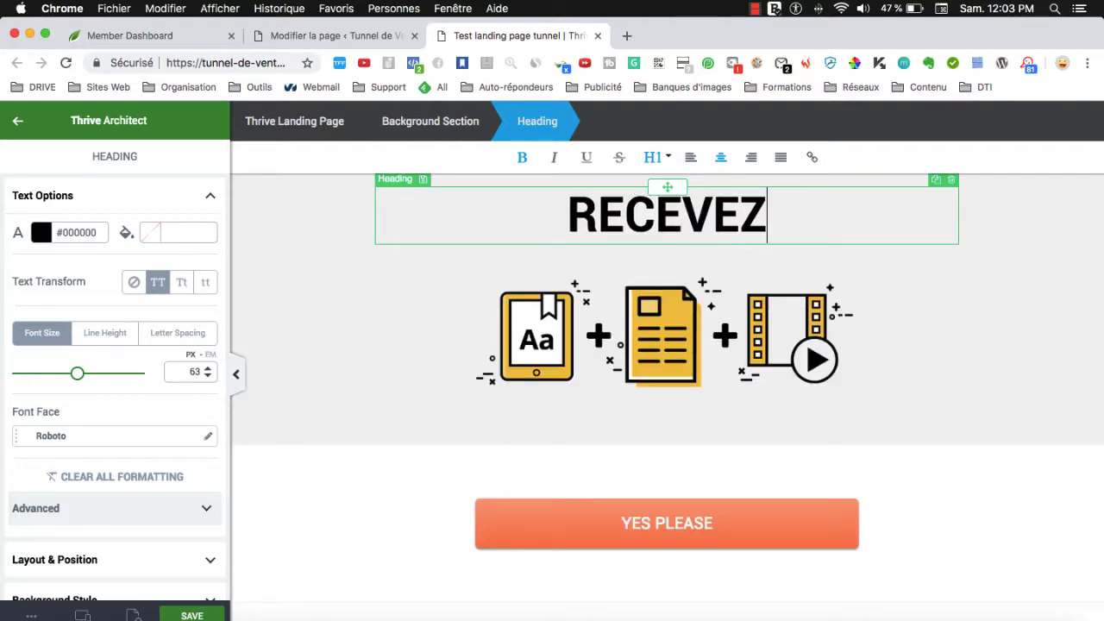
text( UN CONTEN)
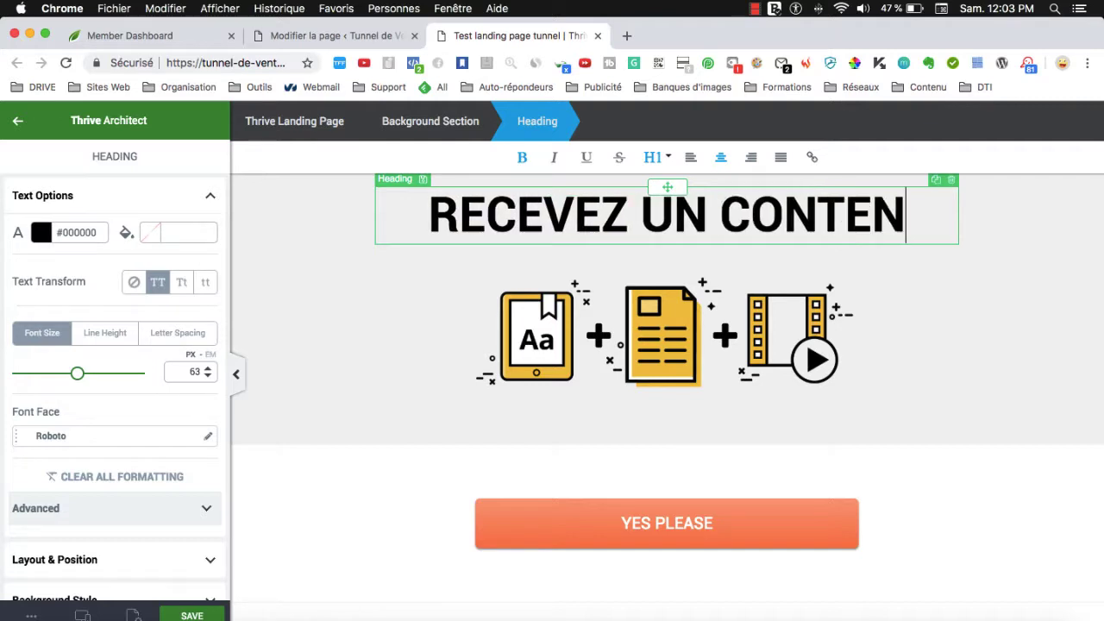
text(U EXCLUSFI)
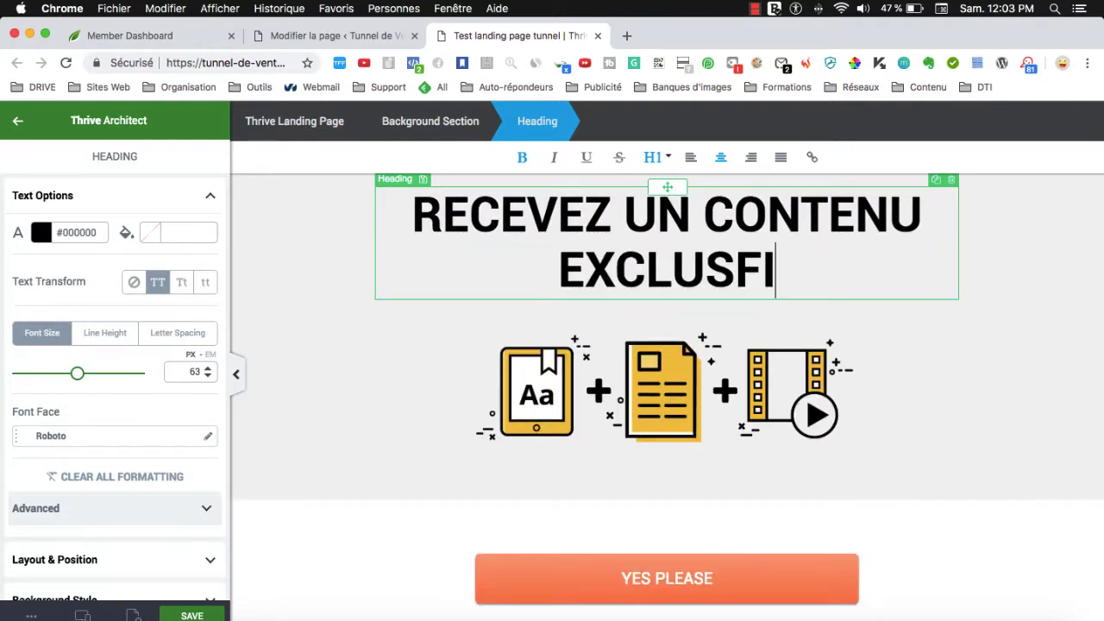
key(BackSpace)
key(BackSpace)
text(IF PAR JOR)
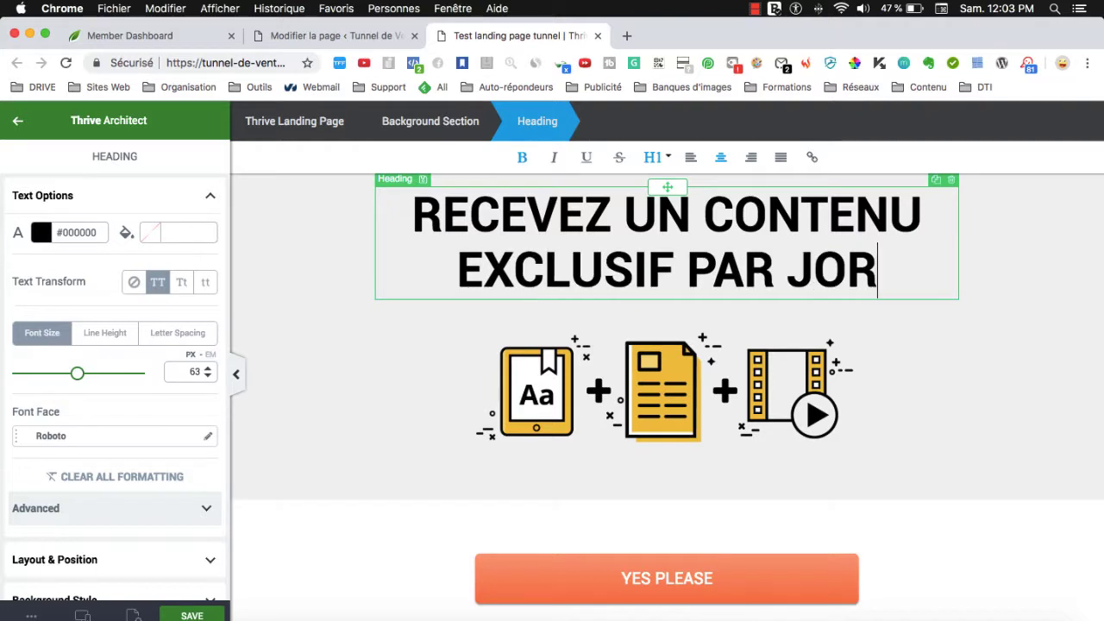
key(BackSpace)
text(UR !)
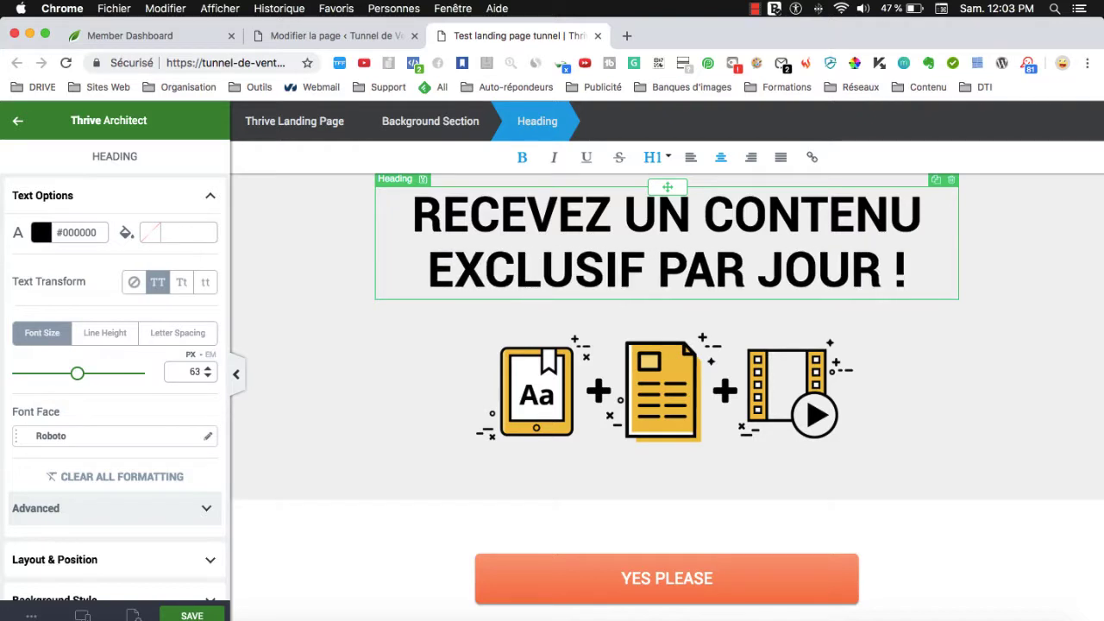
text(!)
scroll(663, 569, down, 2)
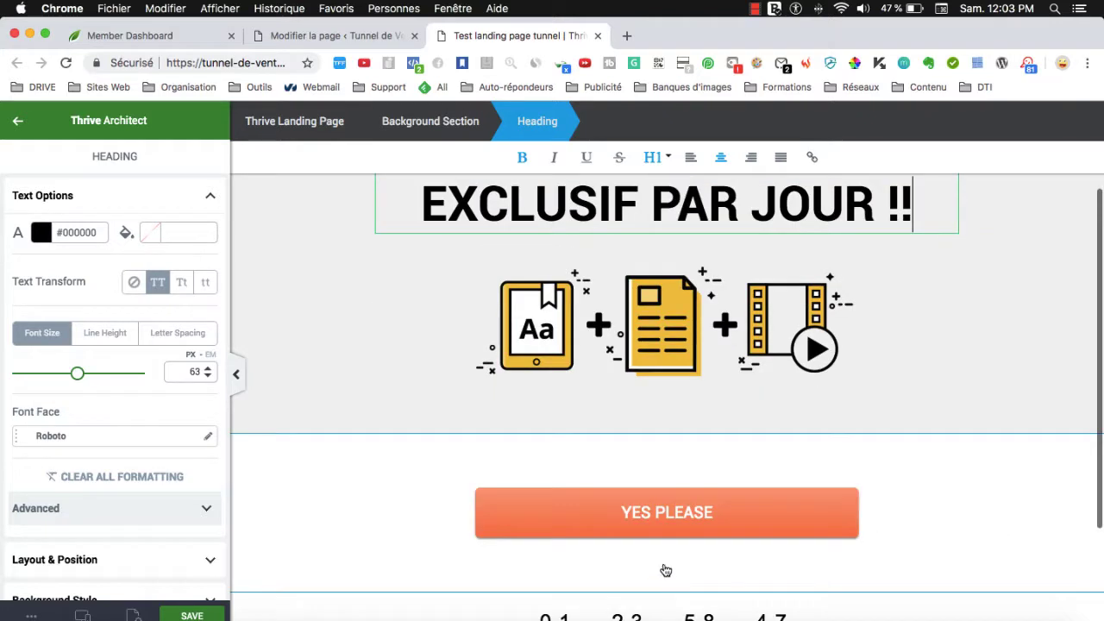
Clear the YES PLEASE wording from the call-to-action button.
click(655, 512)
double_click(655, 512)
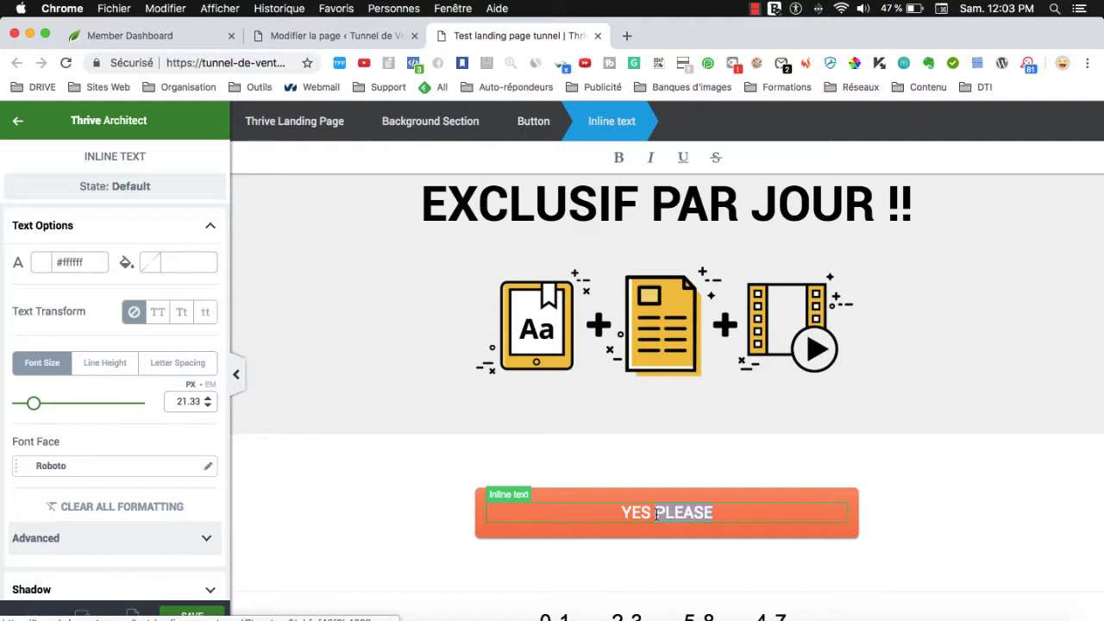
triple_click(656, 512)
key(BackSpace)
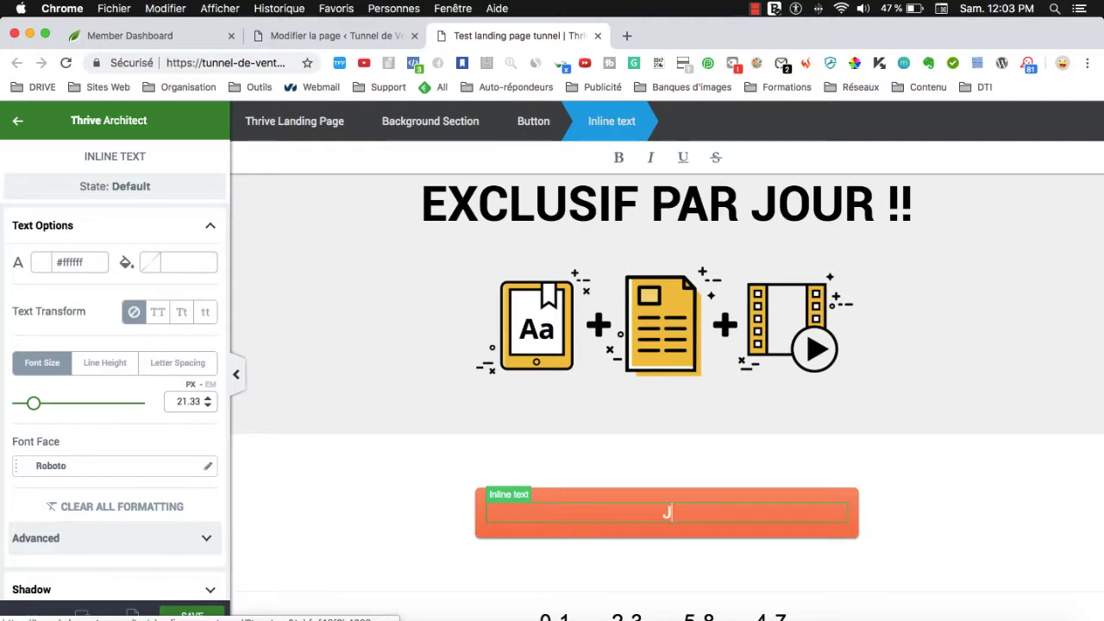
text(JE PRIF)
key(BackSpace)
key(BackSpace)
Enter the button label 'JE VEUX MES VIDÉOS PRIVÉES >>' and deselect the button.
scroll(785, 390, up, 2)
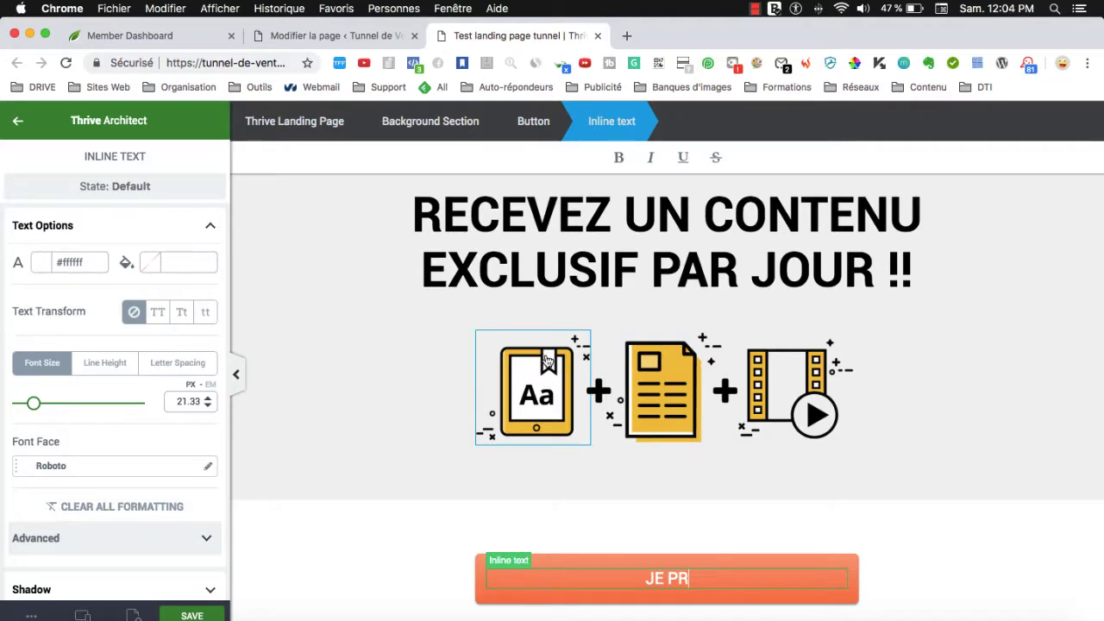
scroll(707, 530, down, 1)
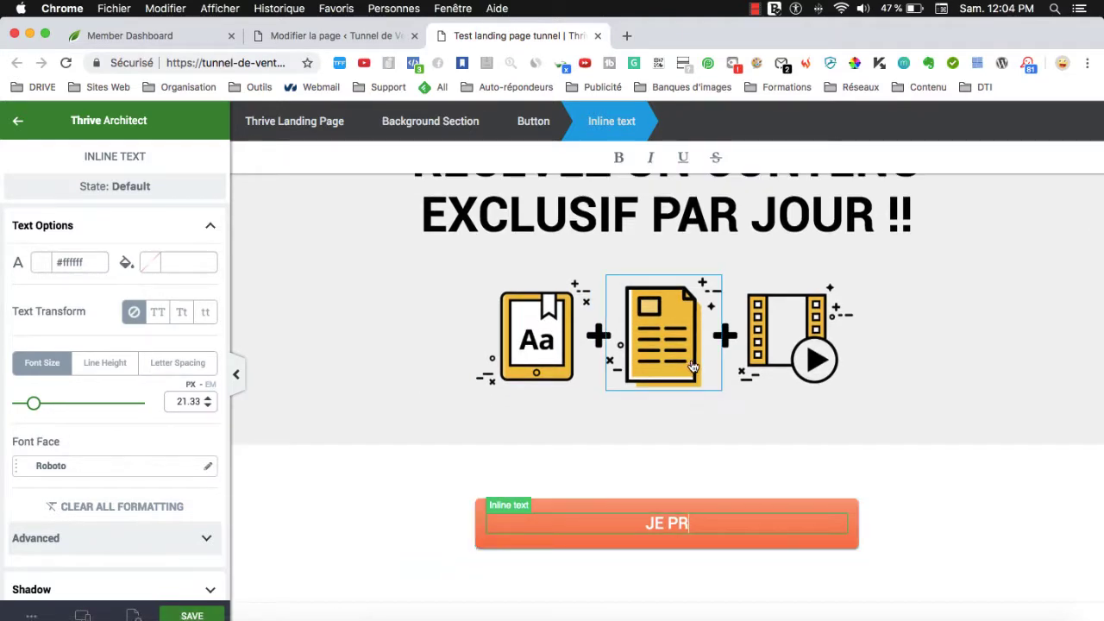
scroll(685, 423, up, 1)
scroll(733, 482, down, 4)
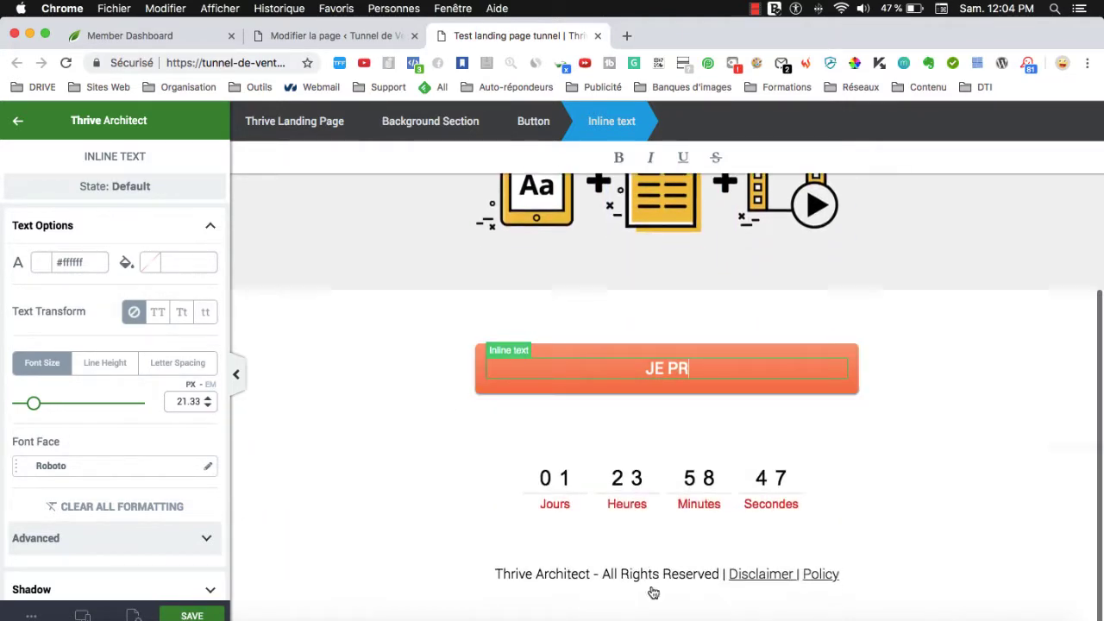
scroll(681, 578, up, 4)
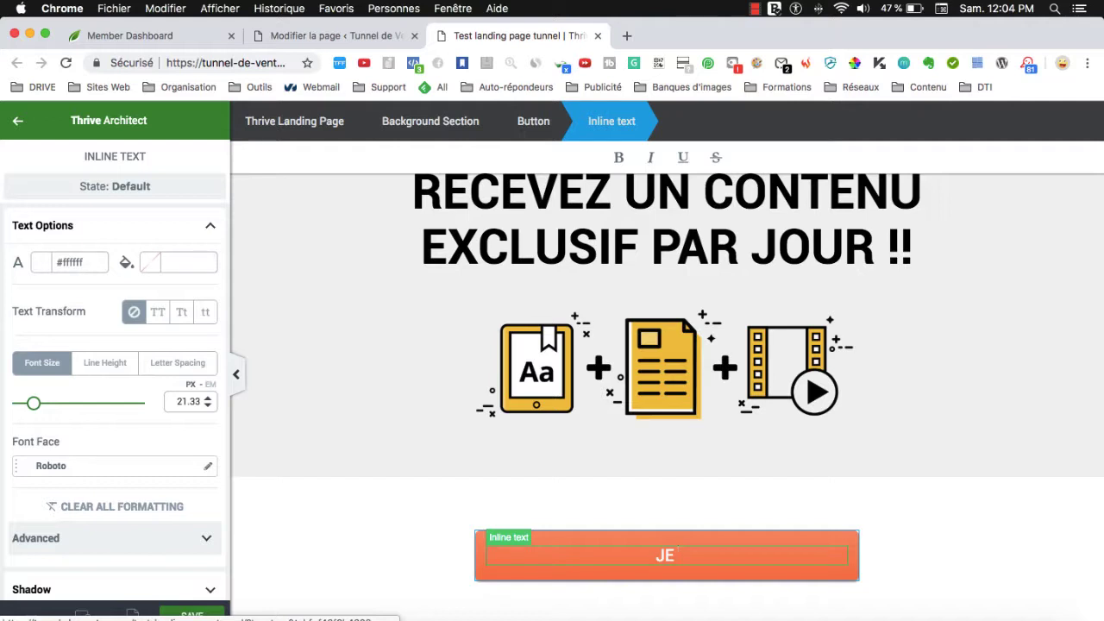
text(ECVOIS)
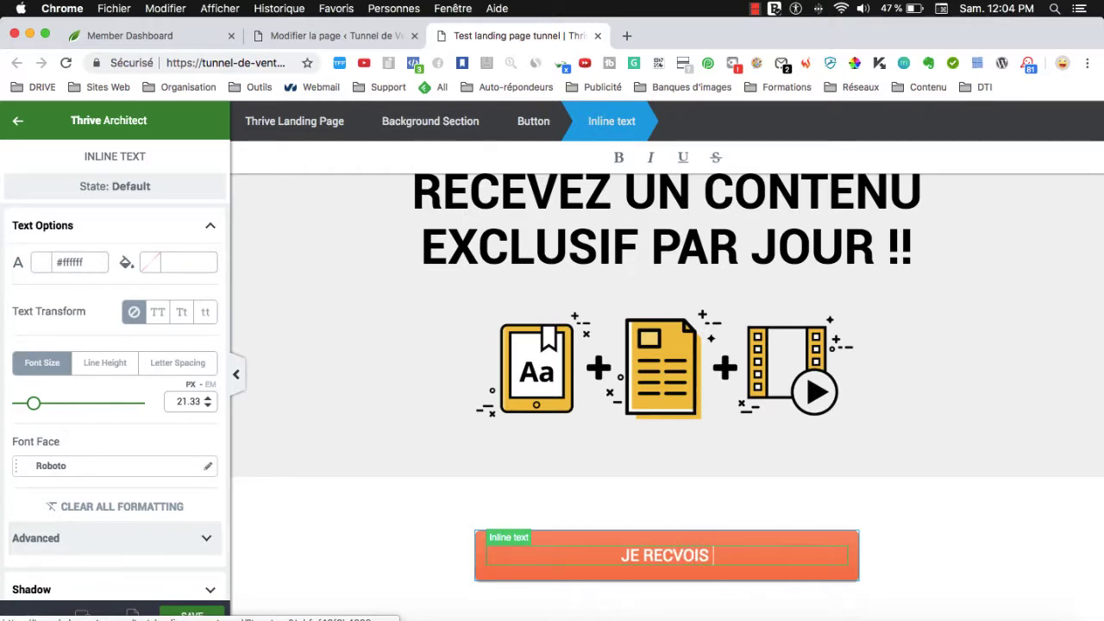
key(BackSpace)
key(BackSpace)
key(BackSpace)
key(BackSpace)
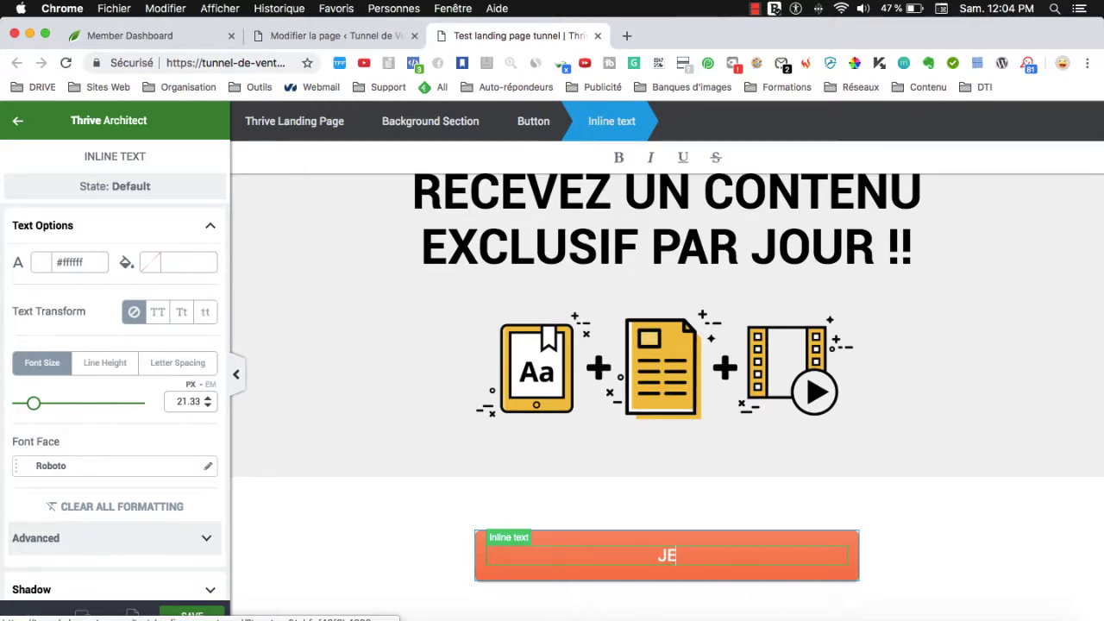
key(BackSpace)
text(E VEUC M)
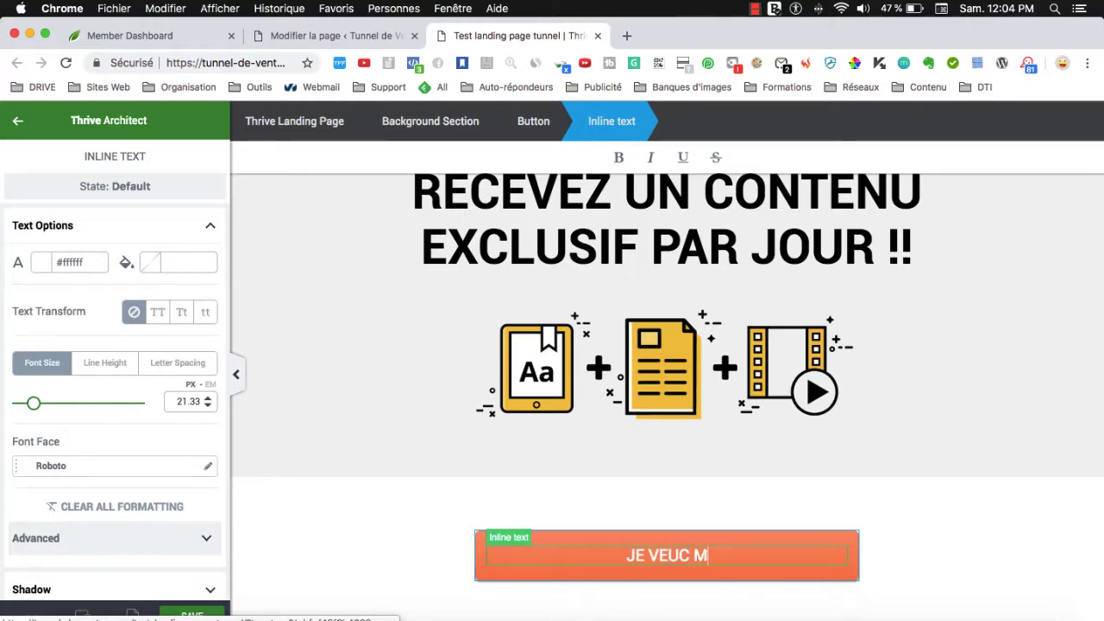
key(BackSpace)
key(BackSpace)
key(BackSpace)
text(X MES VID)
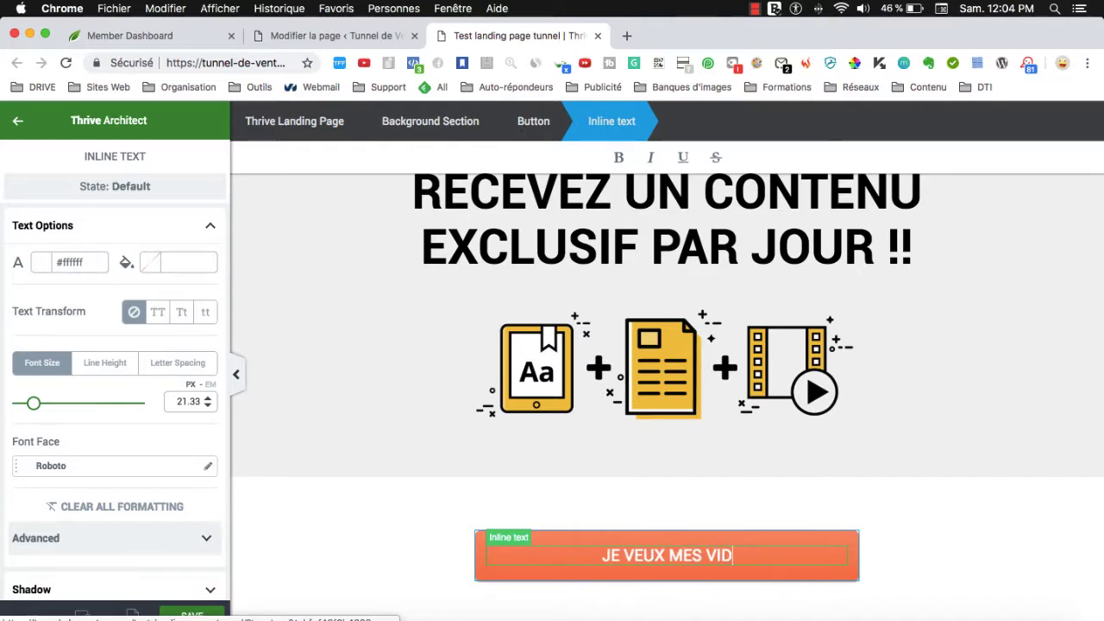
text(ÉOS PRIVÉE)
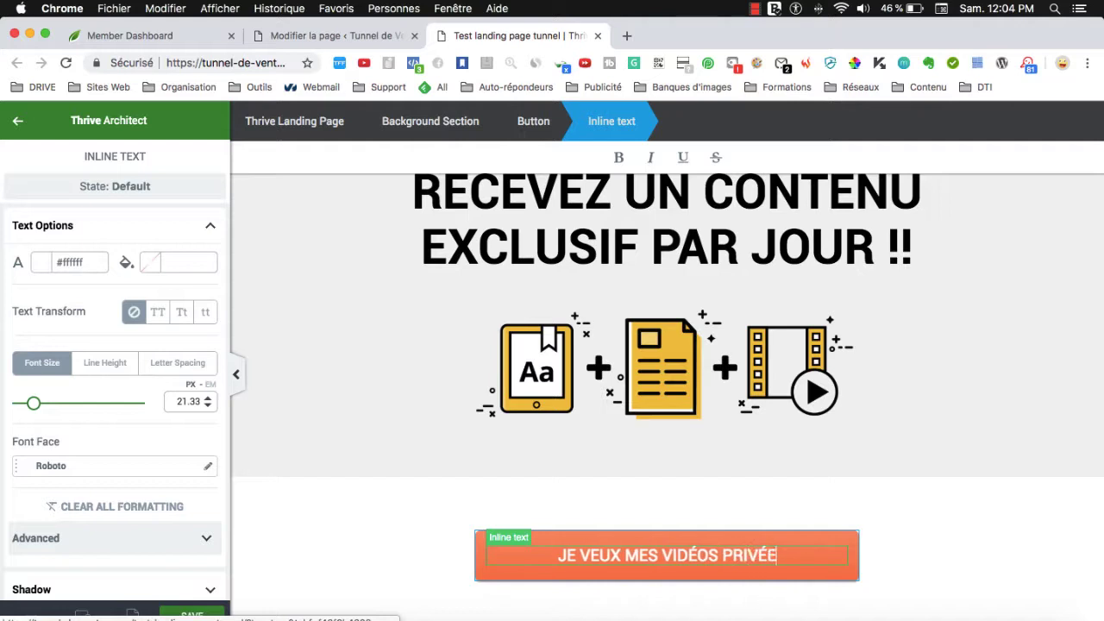
text(S >>)
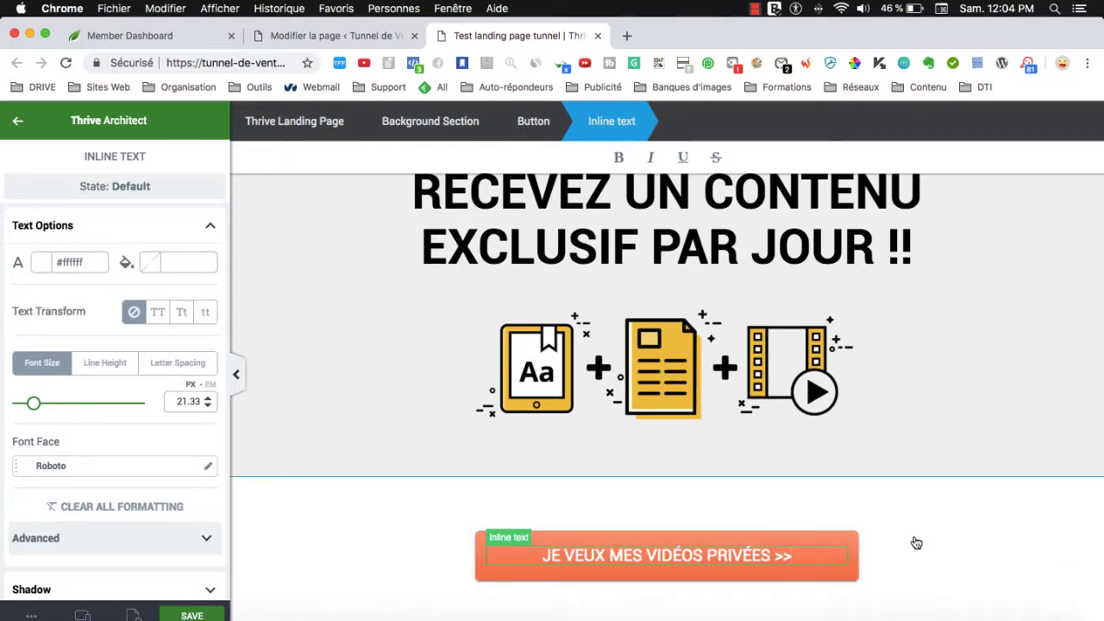
click(874, 552)
Preview the page at tablet and mobile sizes, then switch back to desktop view.
scroll(872, 527, down, 5)
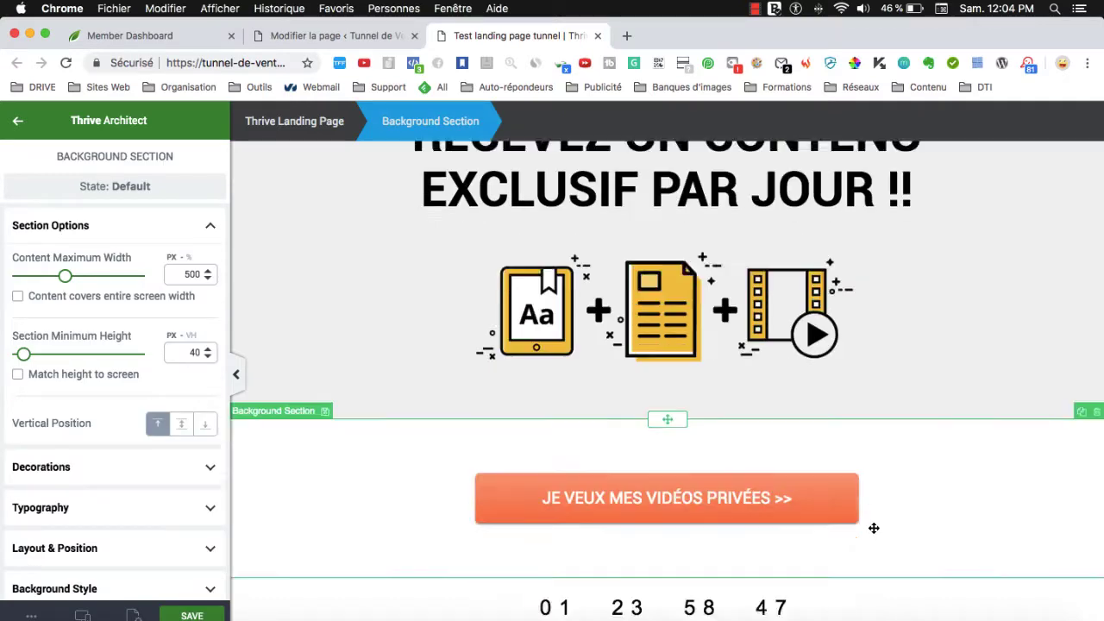
click(84, 615)
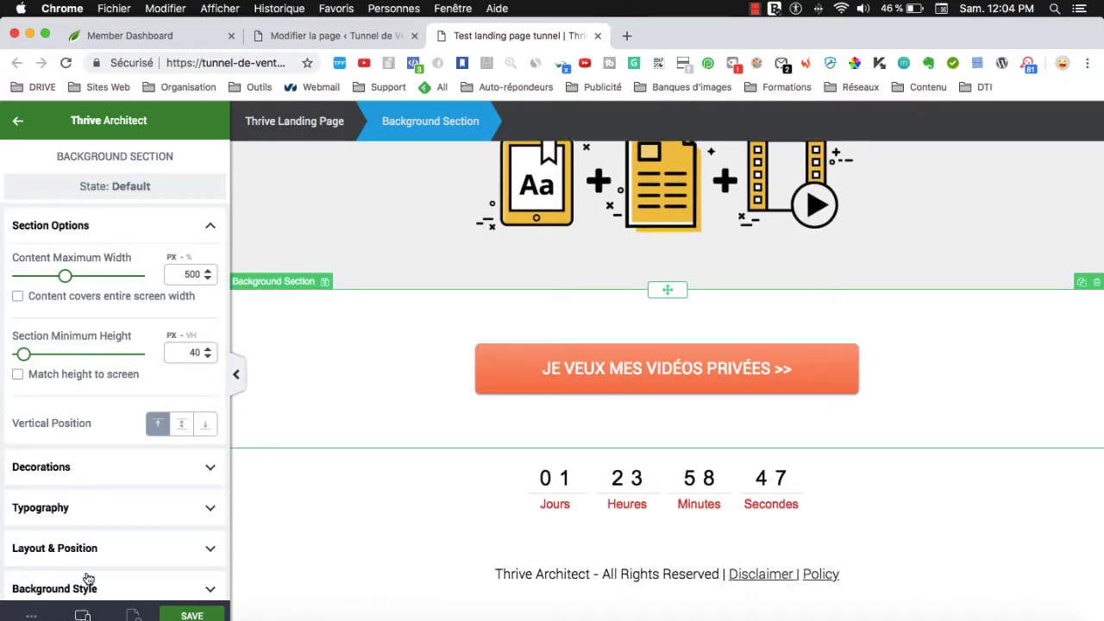
click(86, 554)
scroll(813, 492, down, 10)
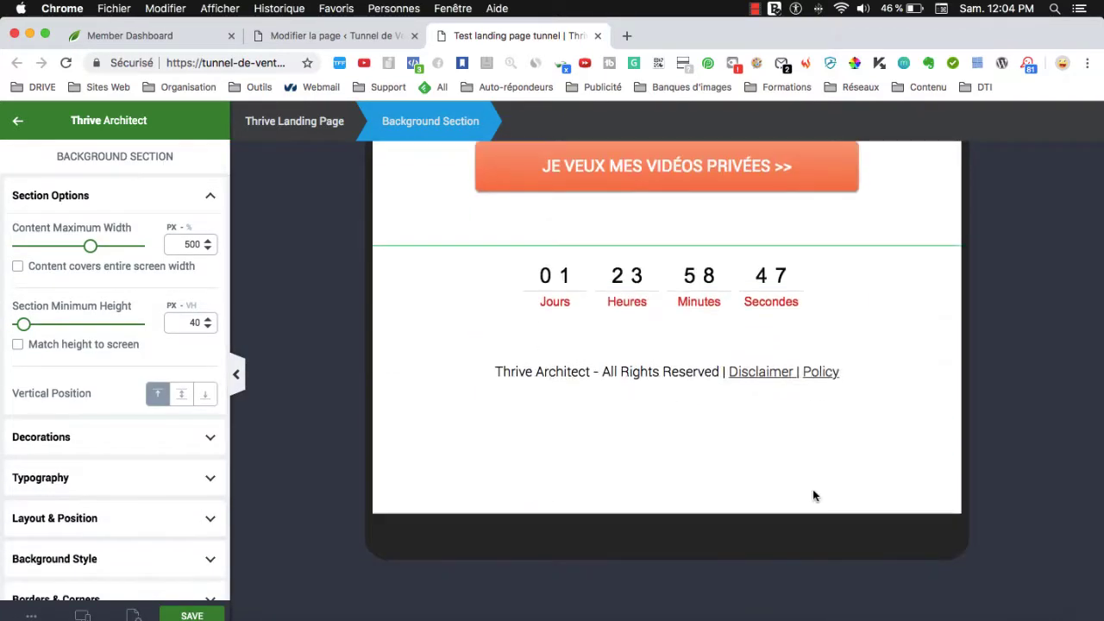
click(78, 614)
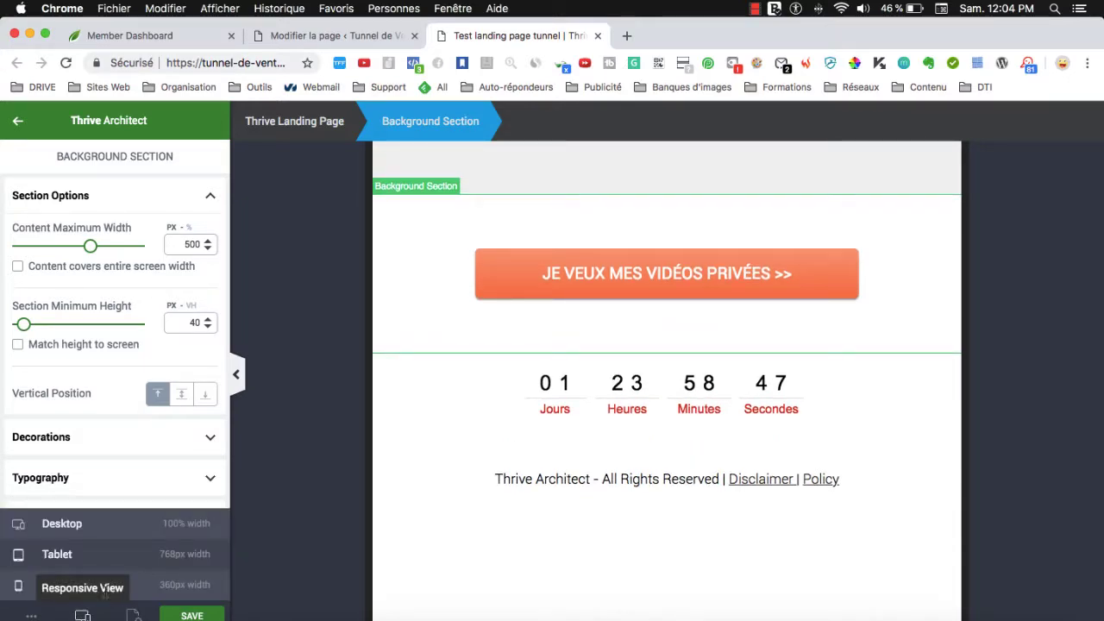
click(186, 586)
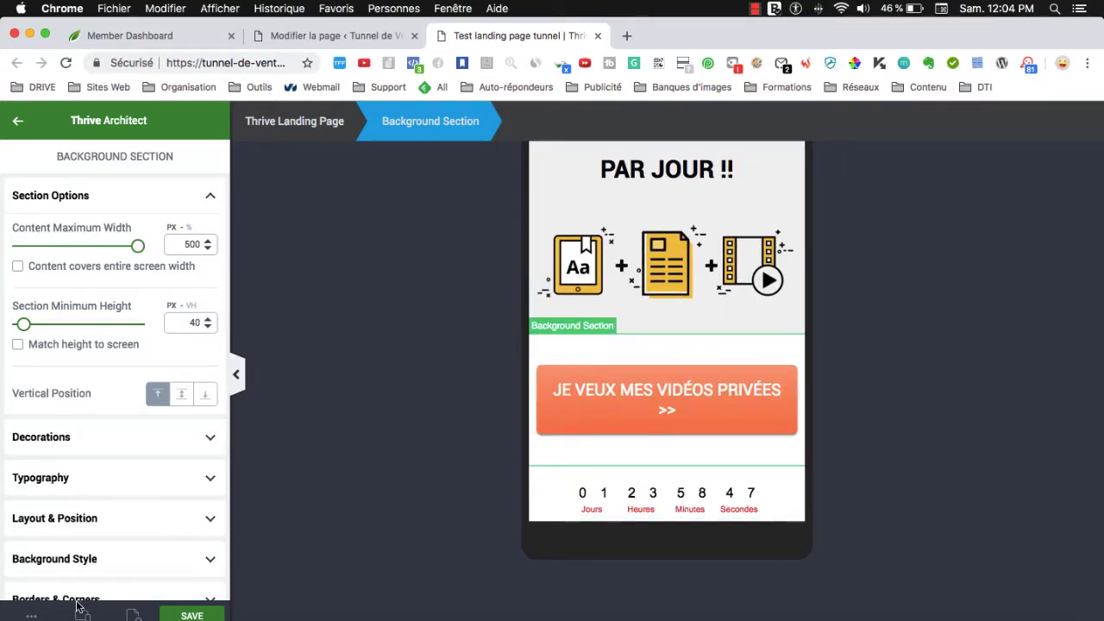
click(78, 612)
click(78, 525)
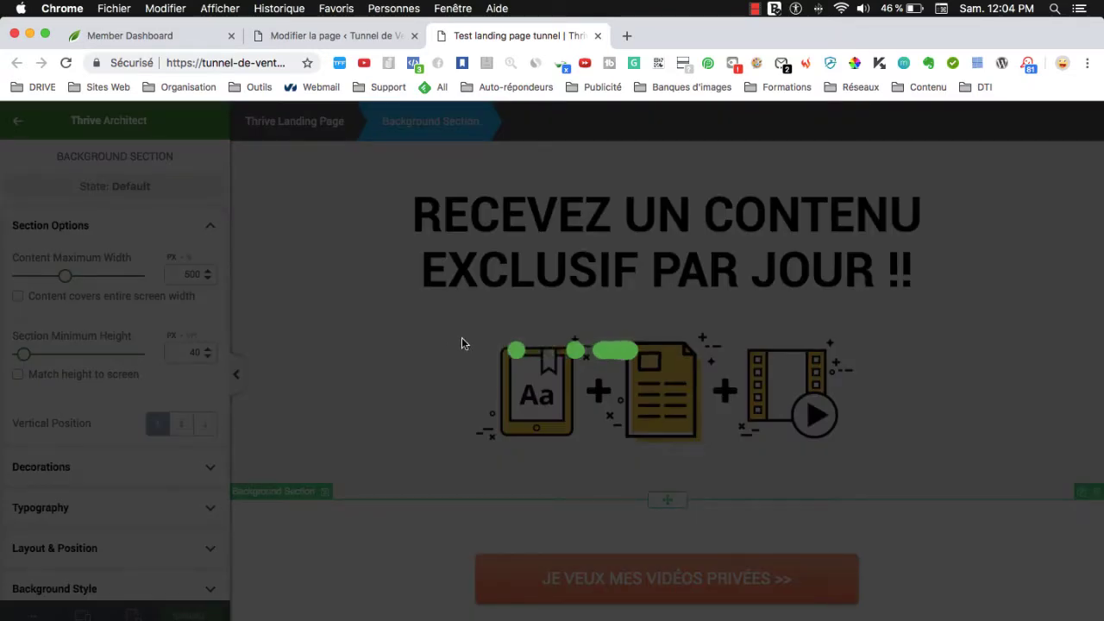
scroll(552, 431, down, 3)
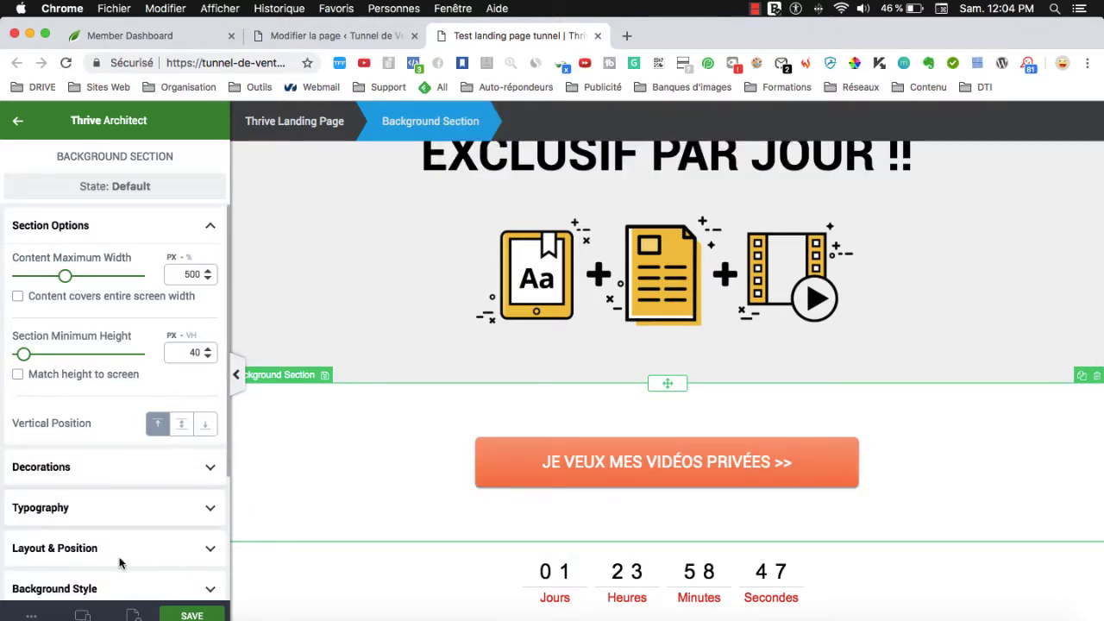
scroll(118, 556, down, 1)
click(18, 126)
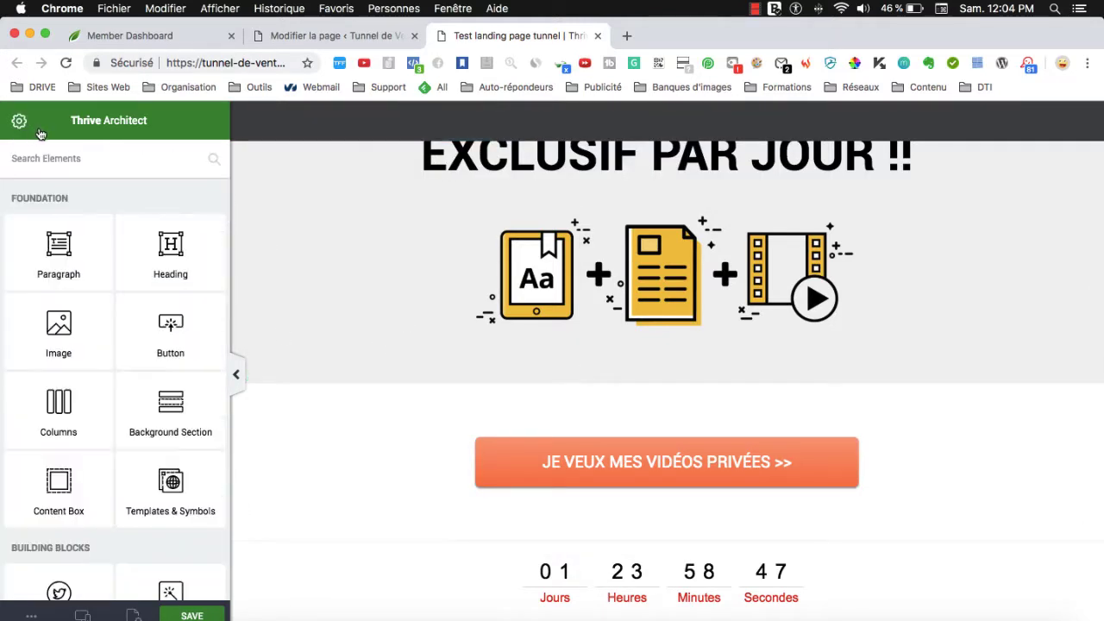
Edit the orange button's Open Lightbox action and open its 'Icons – 2-Step Lead Generation' lightbox.
click(481, 457)
scroll(140, 491, down, 2)
scroll(139, 491, down, 5)
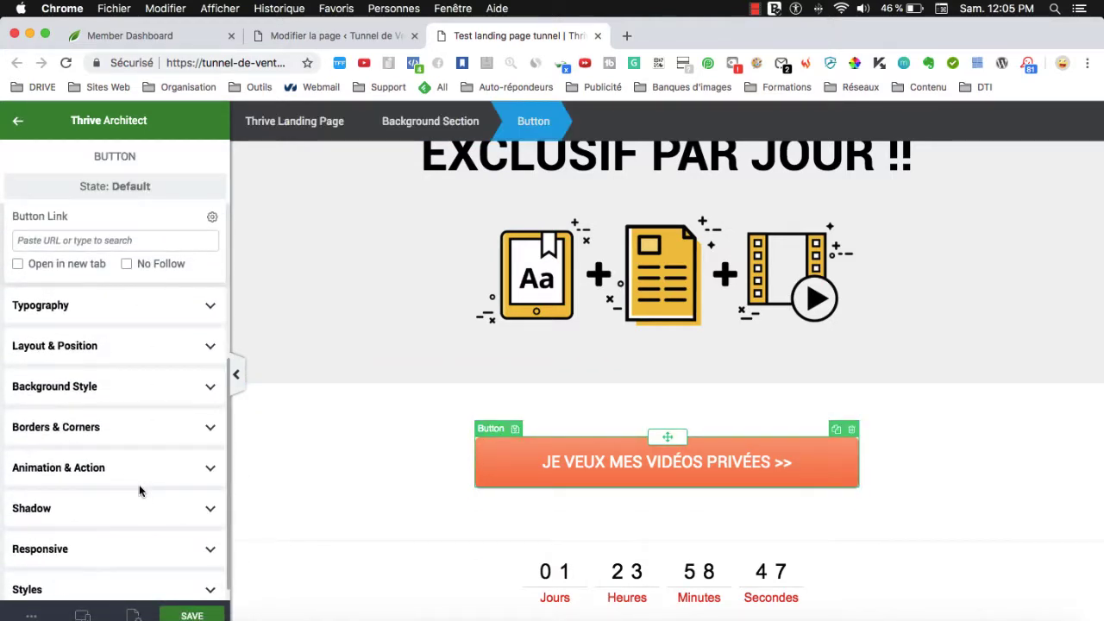
click(76, 459)
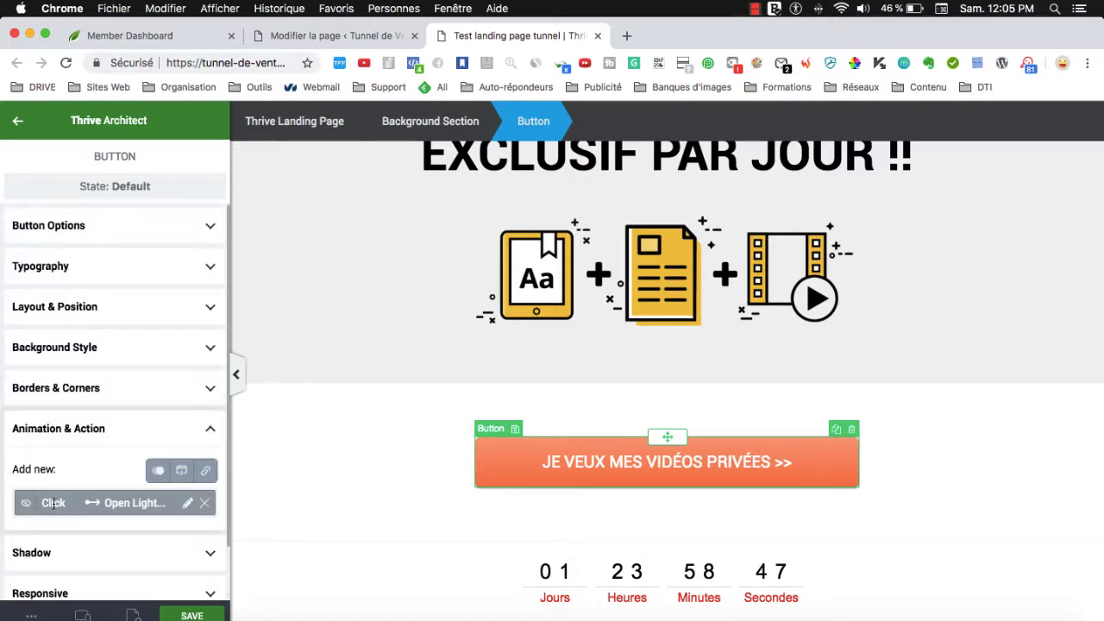
click(187, 504)
scroll(100, 470, down, 5)
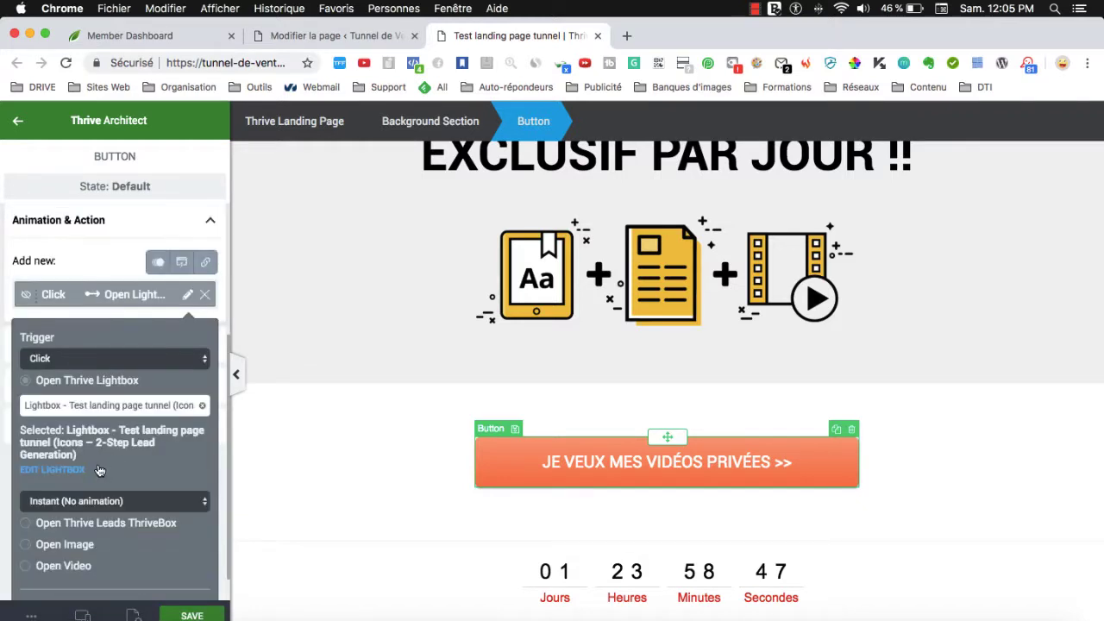
scroll(93, 471, down, 1)
scroll(47, 462, down, 1)
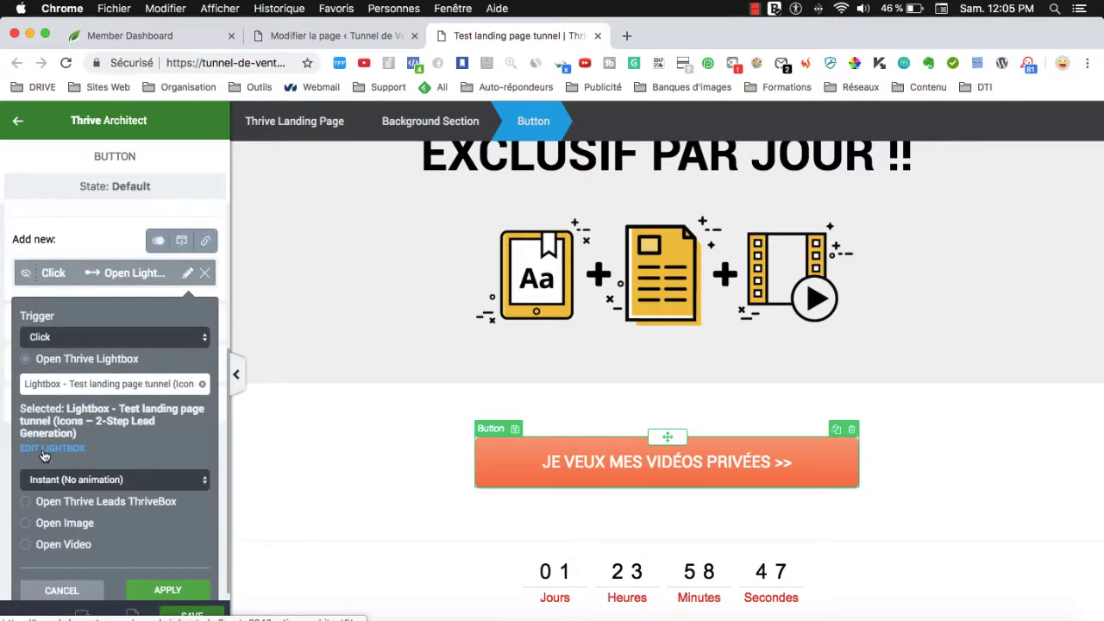
click(43, 448)
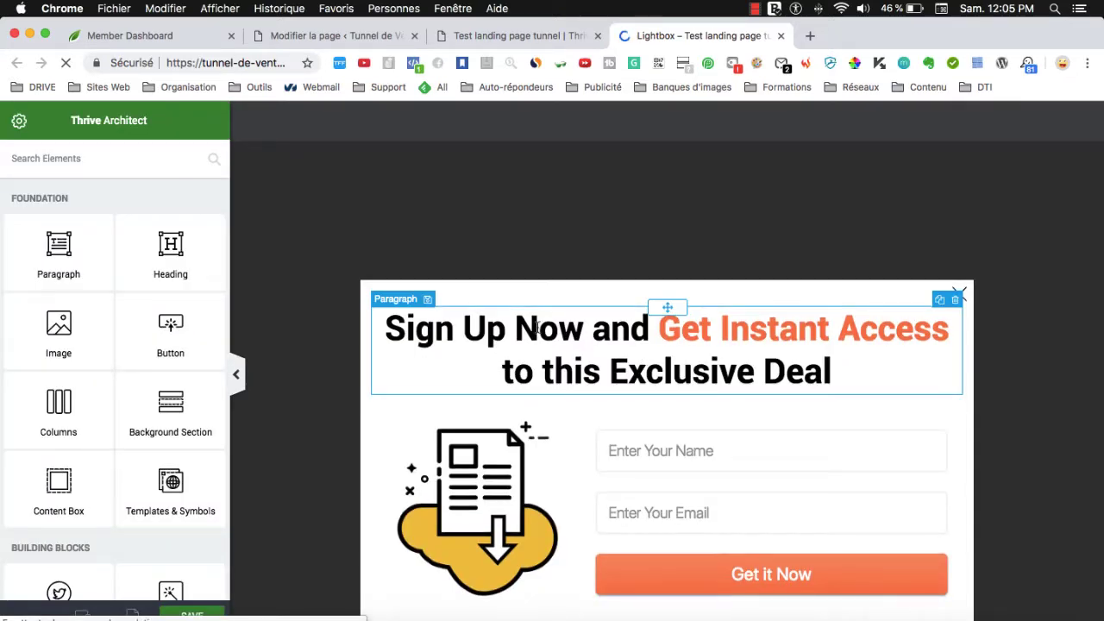
Replace the lightbox heading with 'À QUELLE ADRESSE DOIS-JE ENVOYER LES VIDOÉS ?'.
triple_click(522, 285)
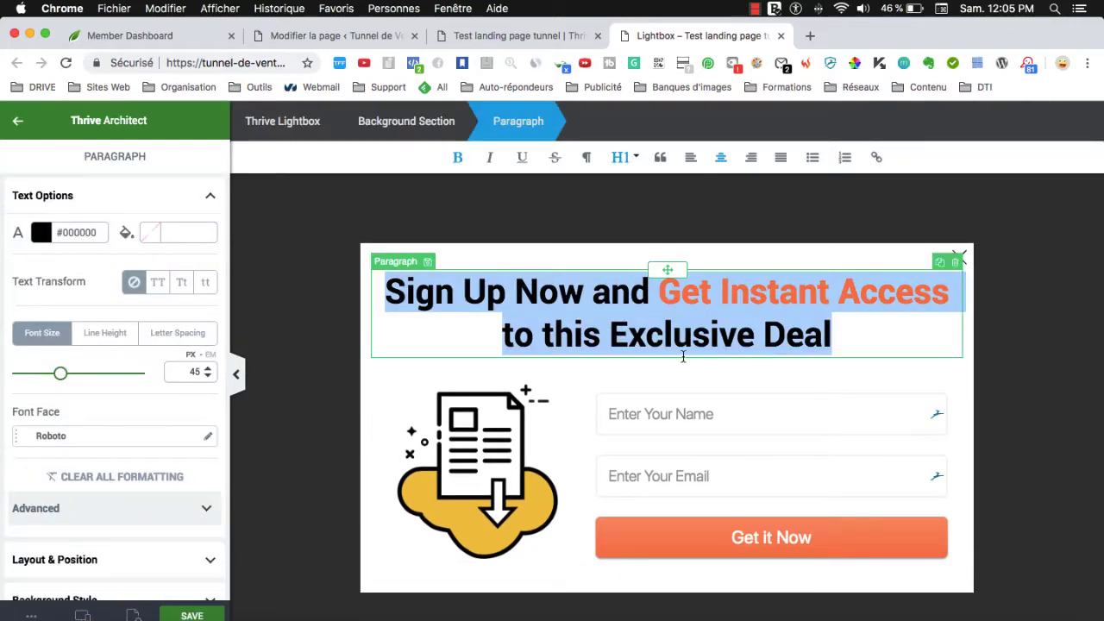
text(ENTRE)
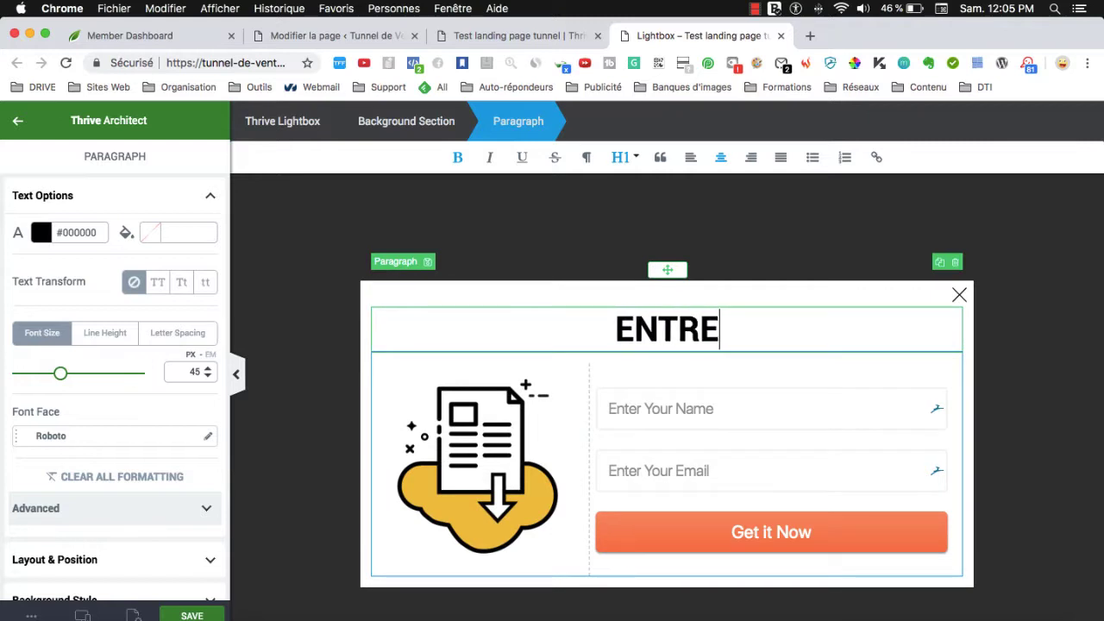
key(BackSpace)
key(BackSpace)
key(BackSpace)
key(BackSpace)
key(BackSpace)
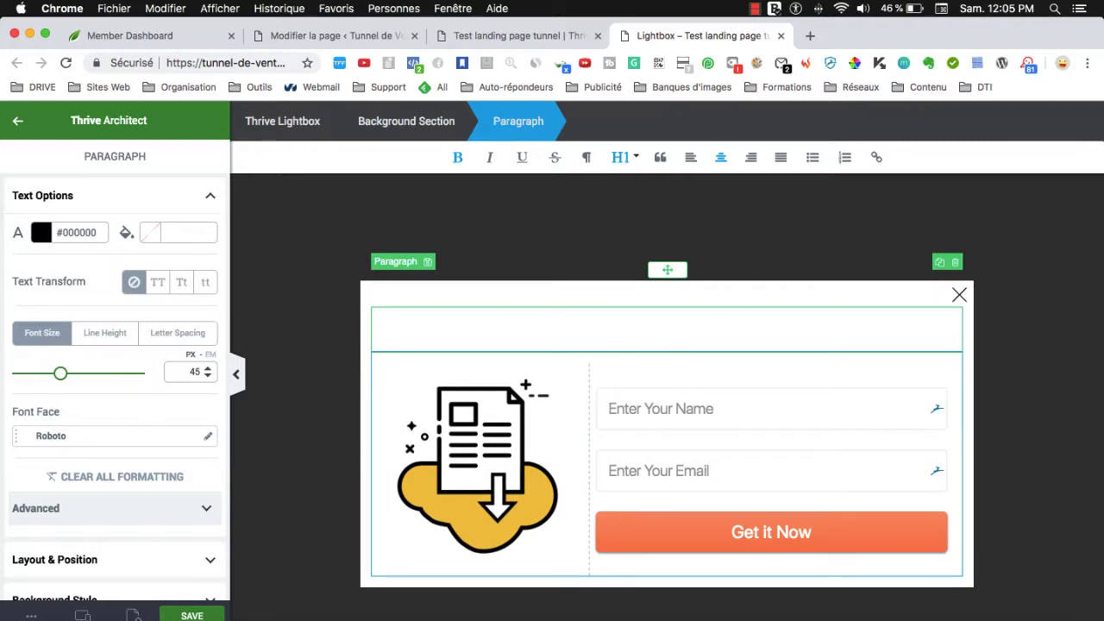
text(À QUZL)
key(BackSpace)
key(BackSpace)
text(E)
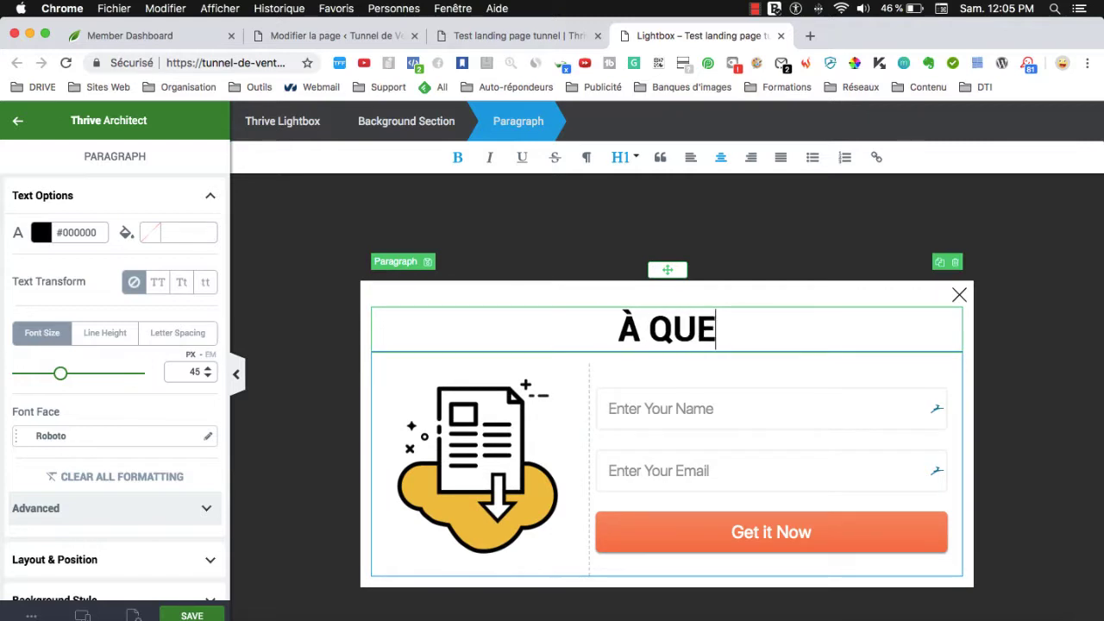
text(LLE ADRESSE )
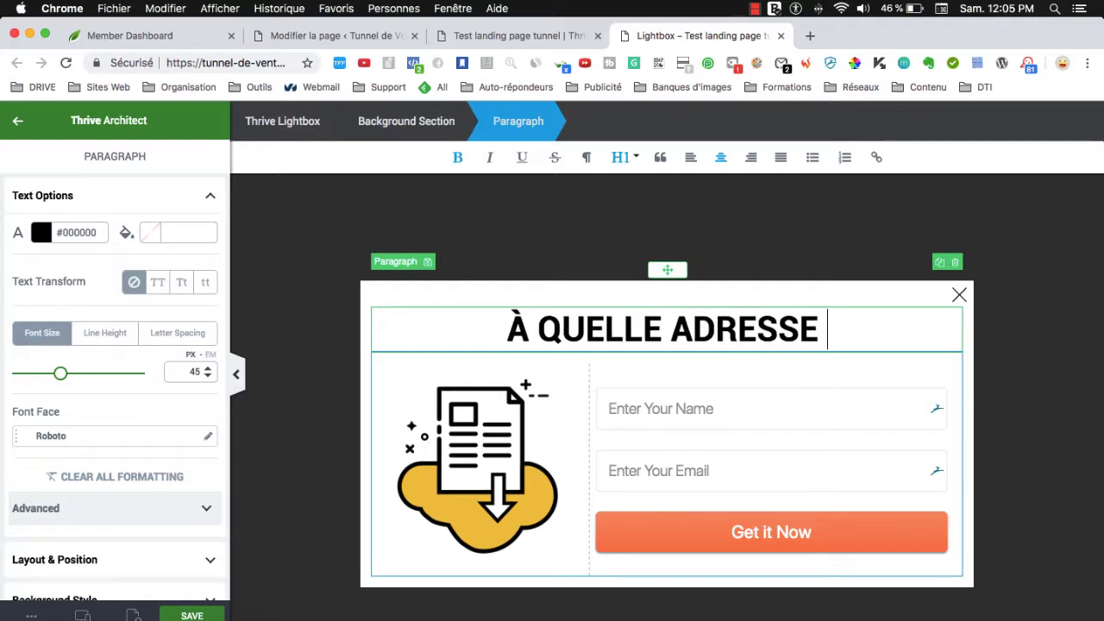
text(DOIS-JE V)
key(BackSpace)
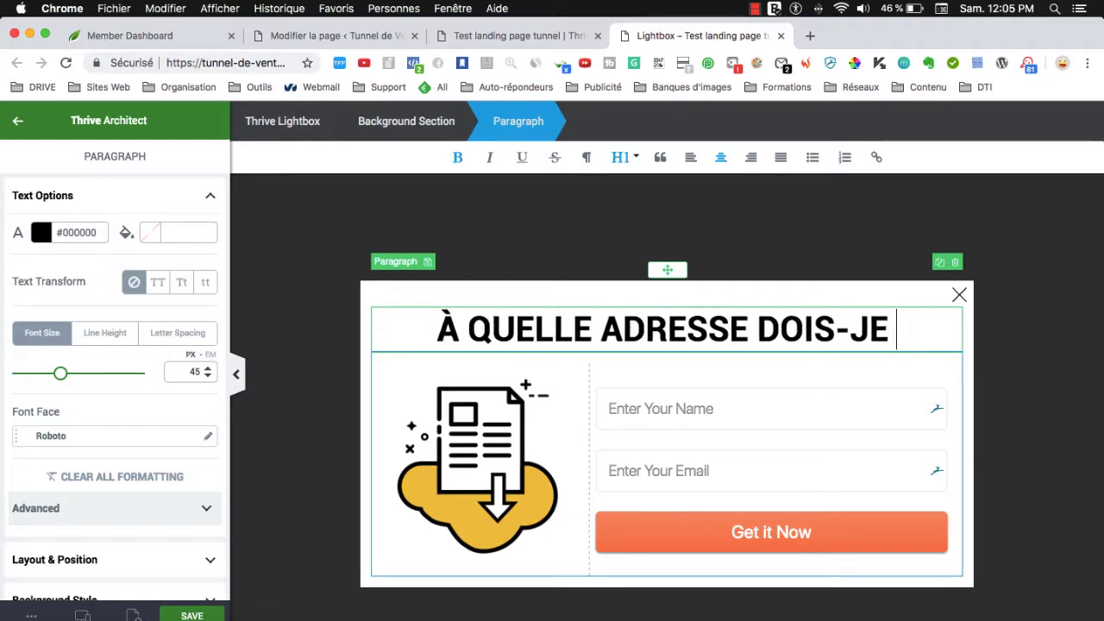
text(NVOYER)
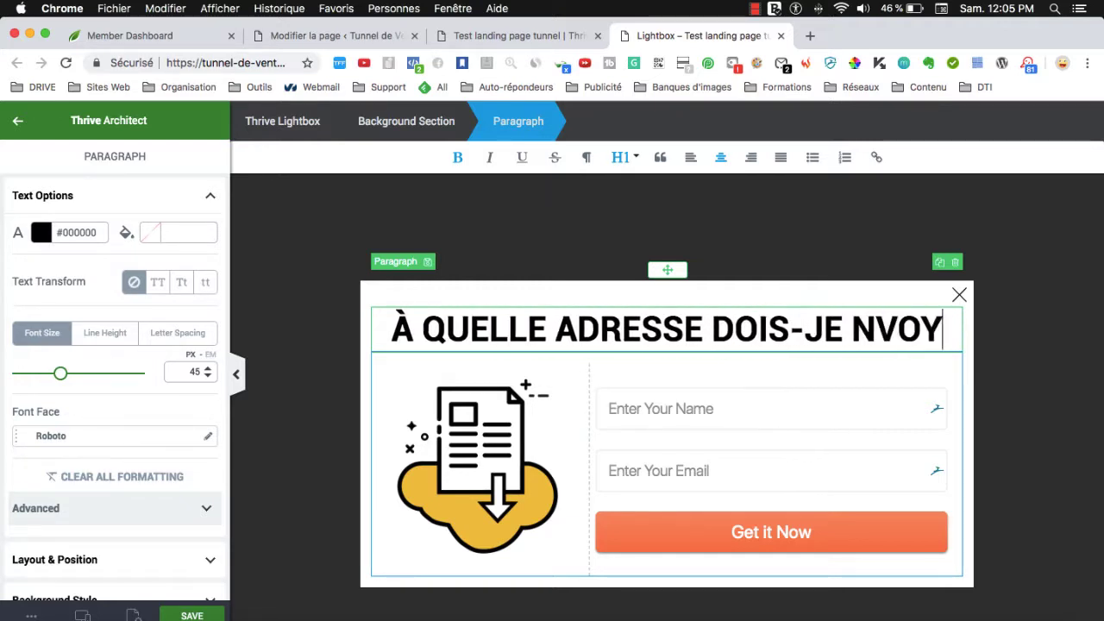
key(BackSpace)
key(BackSpace)
key(BackSpace)
key(BackSpace)
key(BackSpace)
key(BackSpace)
text(ENVO)
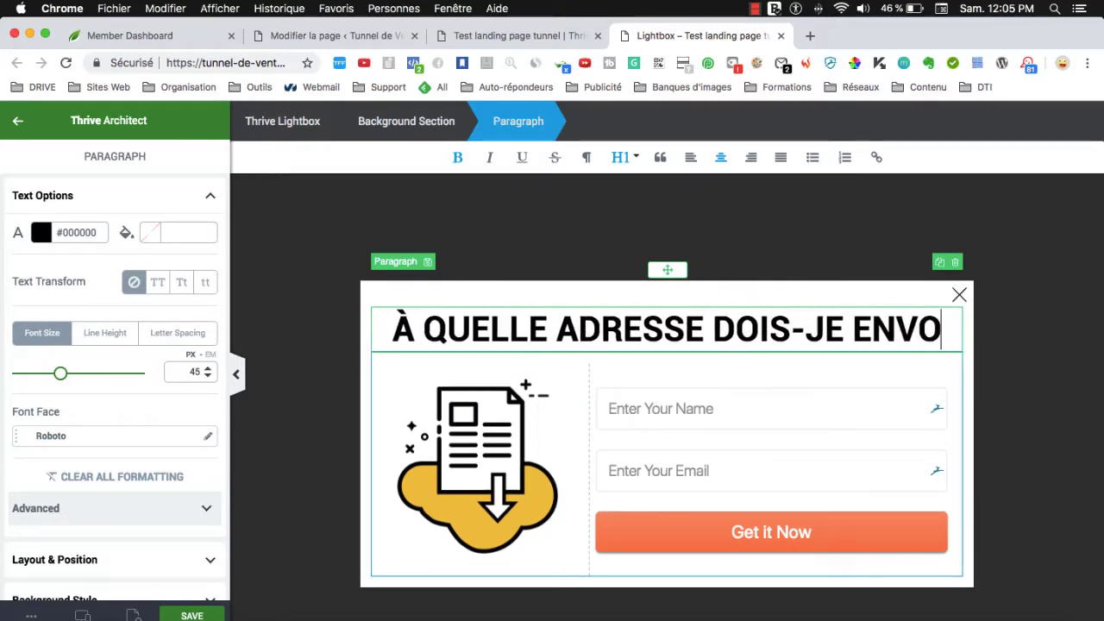
text(YER LES VIDOÉ)
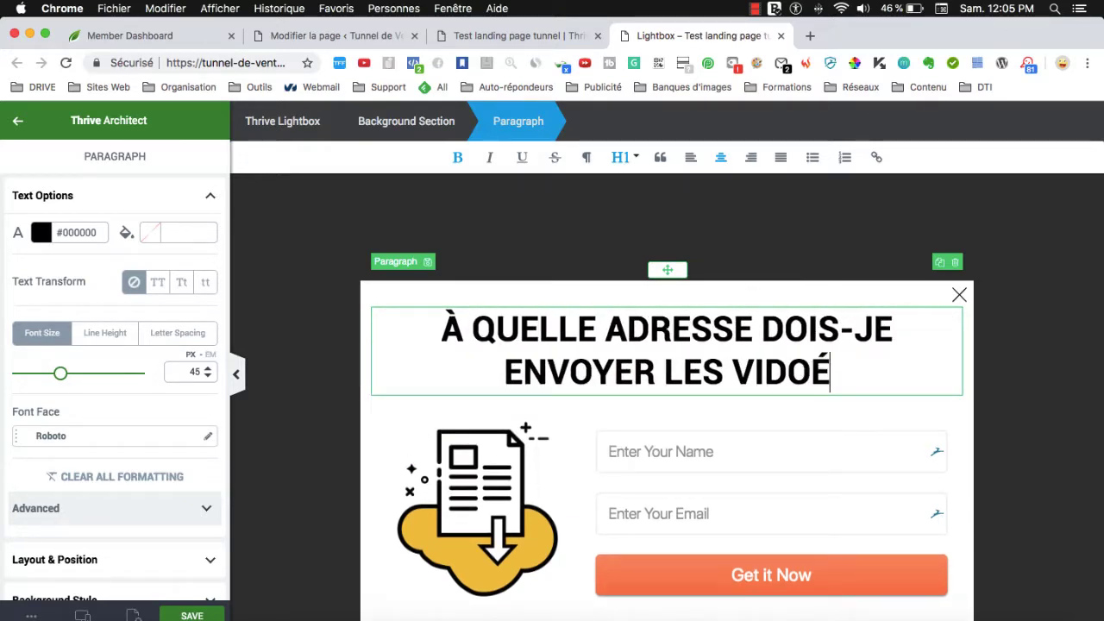
text(S ??)
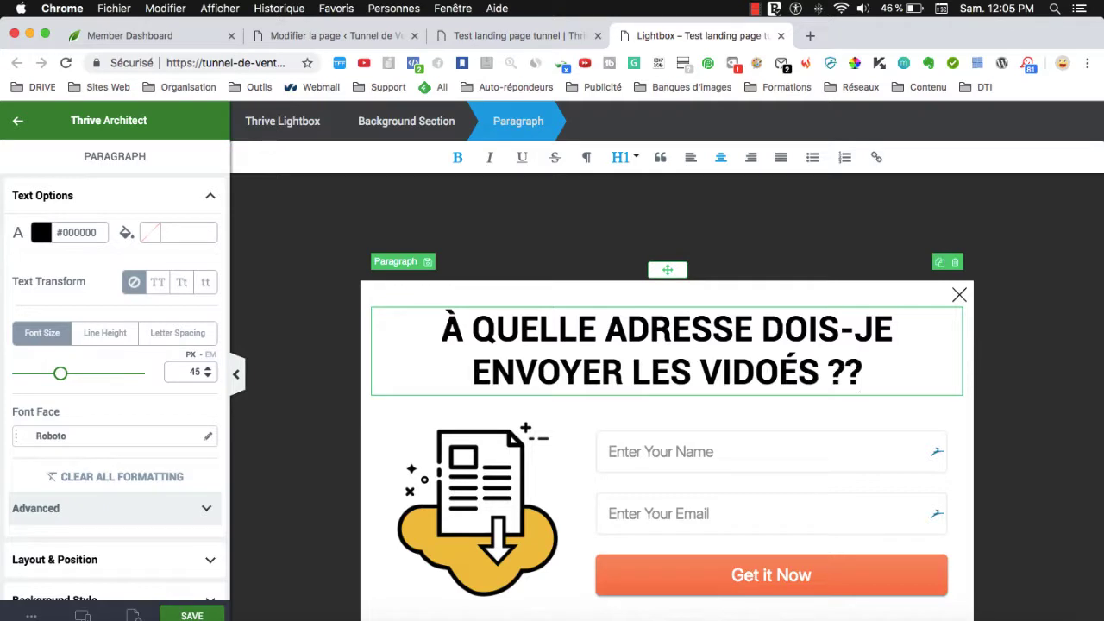
key(BackSpace)
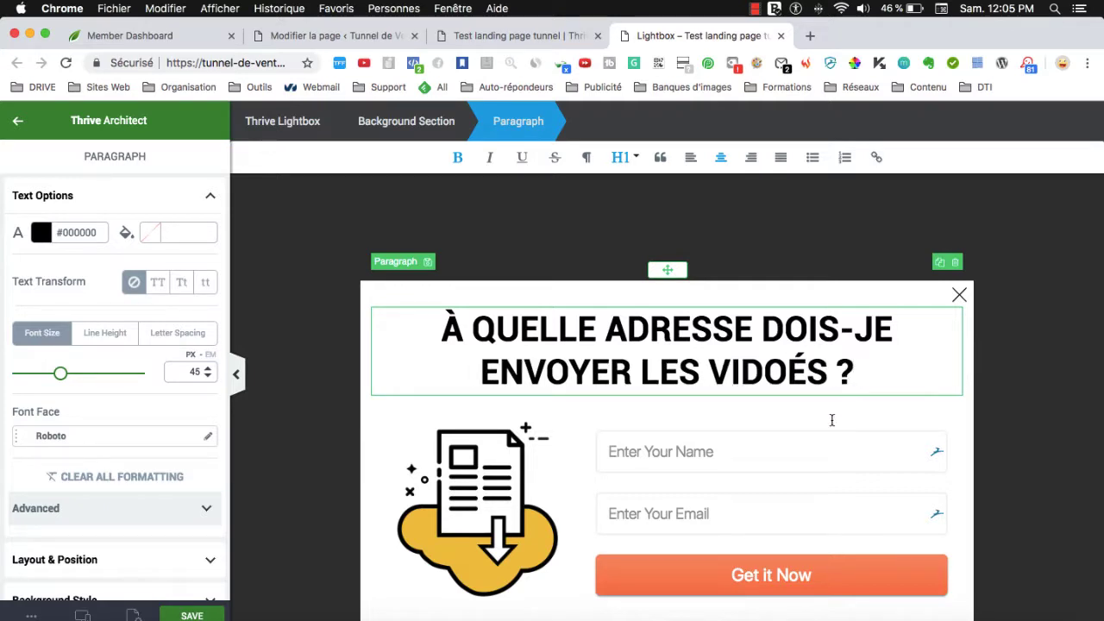
scroll(823, 426, down, 2)
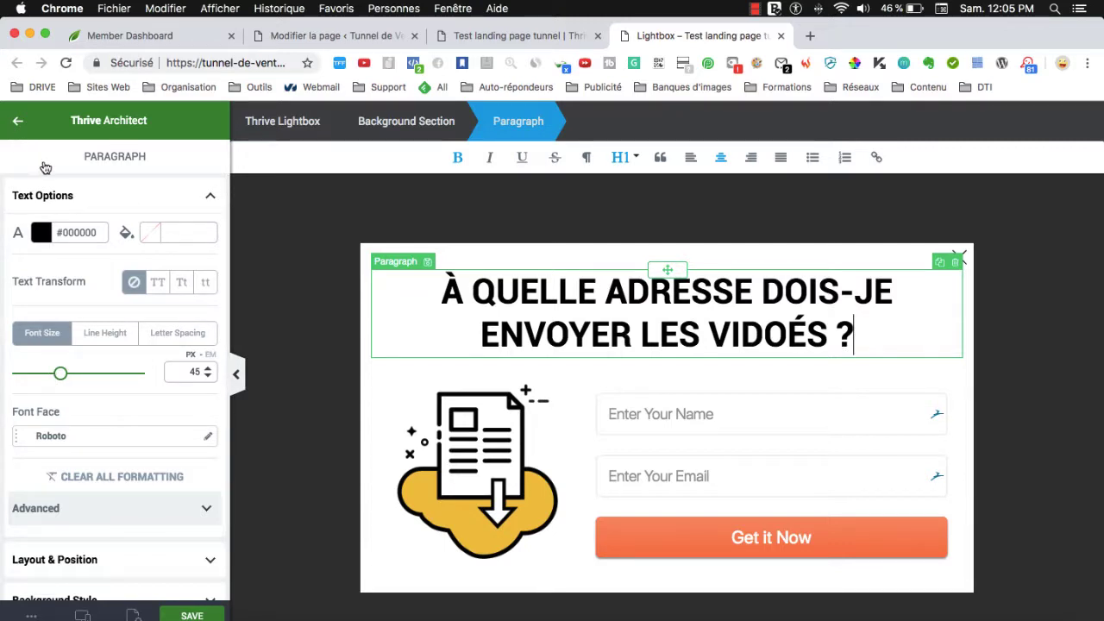
Place a progress bar element above the lightbox heading.
click(18, 120)
scroll(99, 319, down, 5)
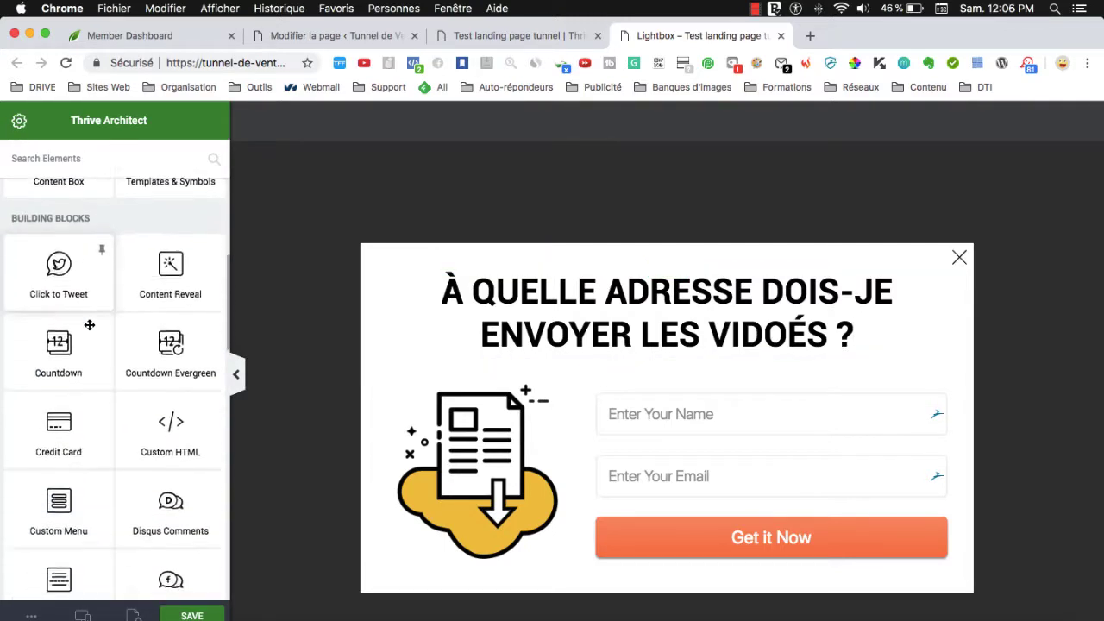
scroll(90, 325, down, 6)
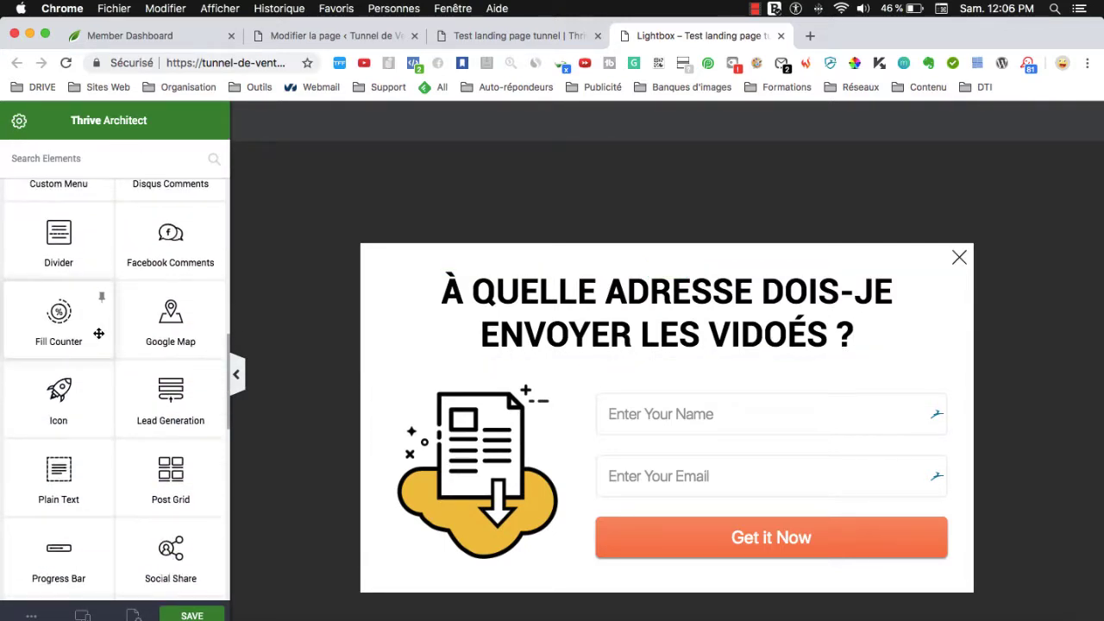
scroll(98, 333, down, 1)
mouse_move(87, 482)
mouse_down()
mouse_move(516, 303)
mouse_move(525, 359)
mouse_up()
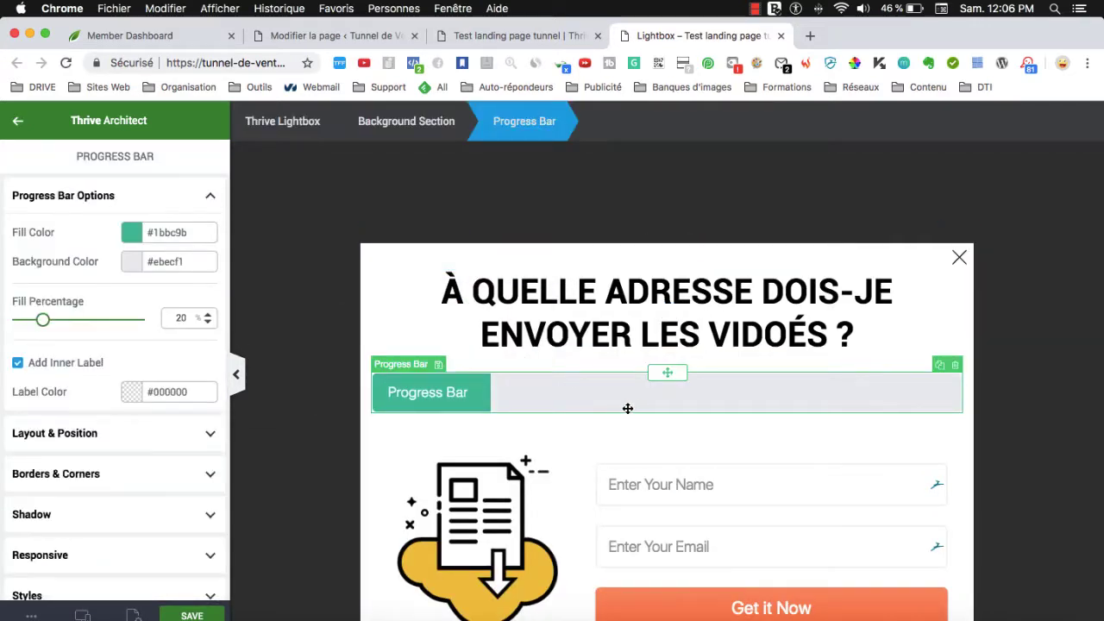
scroll(134, 353, down, 1)
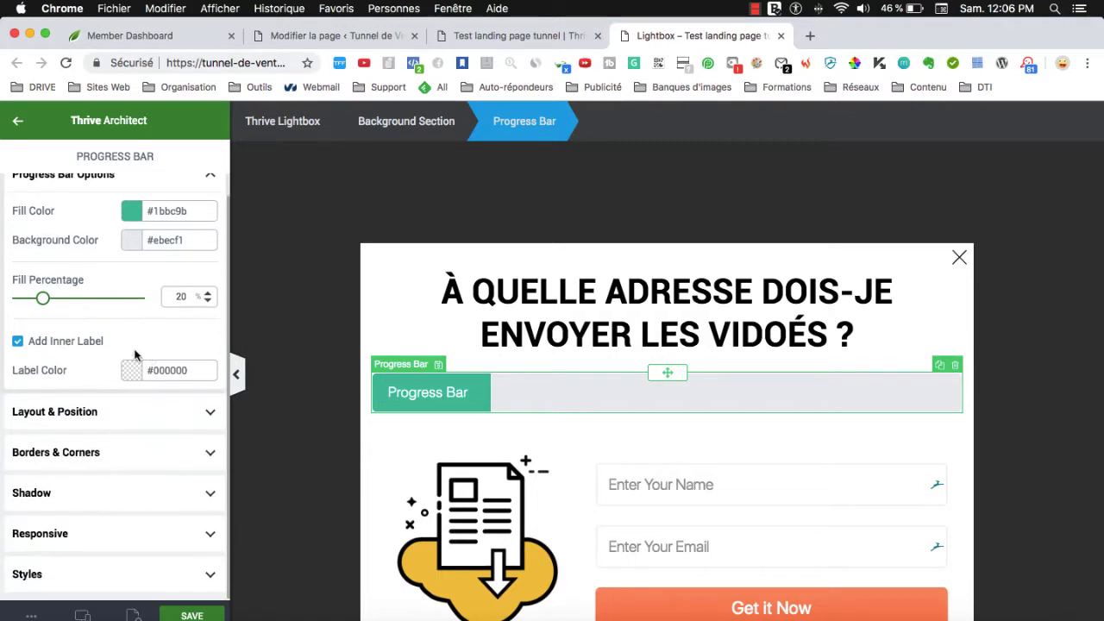
text(50)
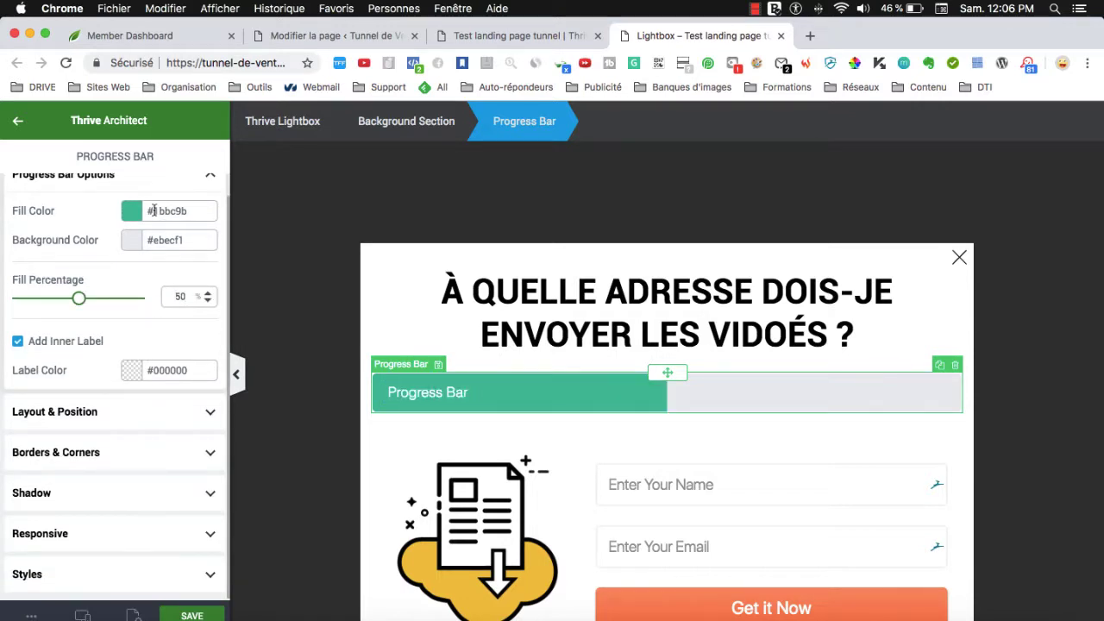
Change the progress bar's fill colour to a bright orange.
click(133, 211)
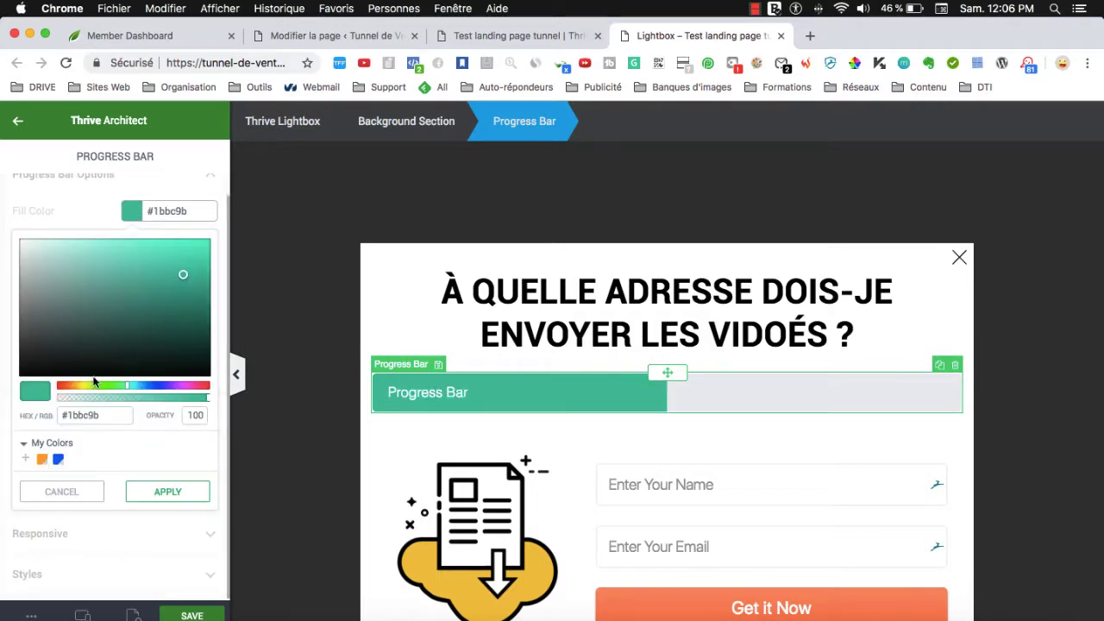
drag(81, 387, 73, 387)
drag(184, 272, 226, 231)
click(162, 490)
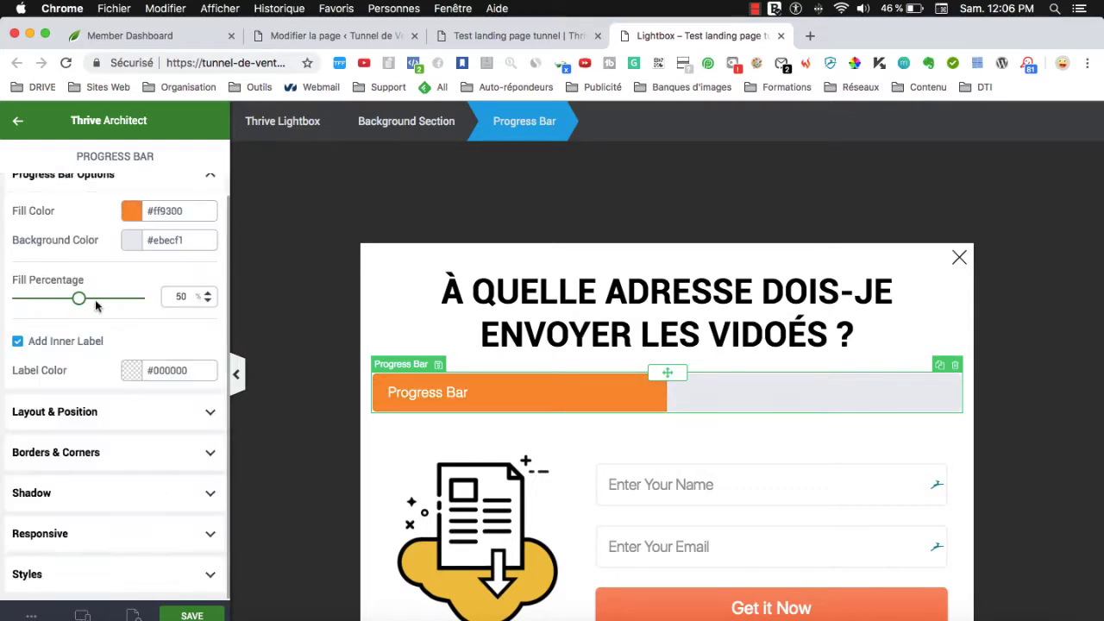
Edit the progress bar label, typing 50 and then replacing it with 'Entrez vos cordonnées !'.
double_click(450, 392)
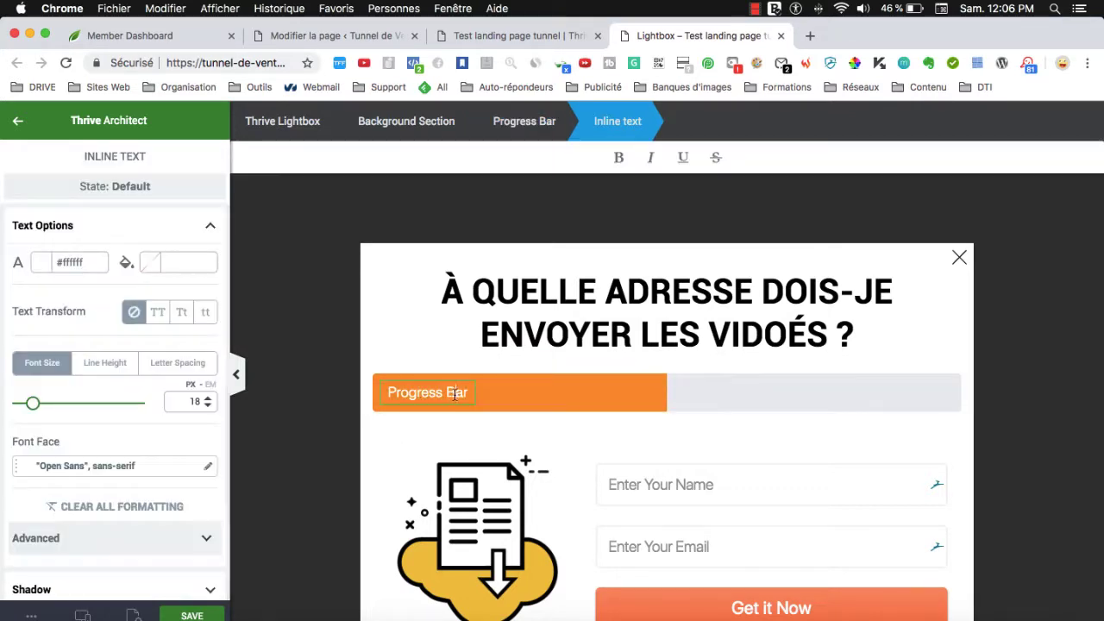
text(50)
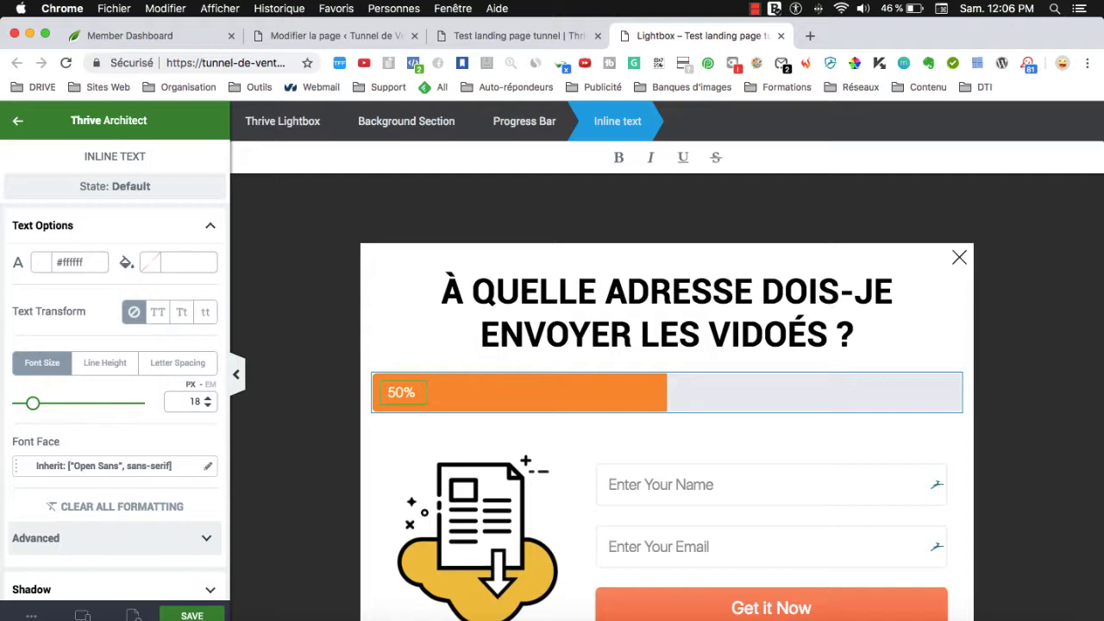
click(410, 332)
click(417, 392)
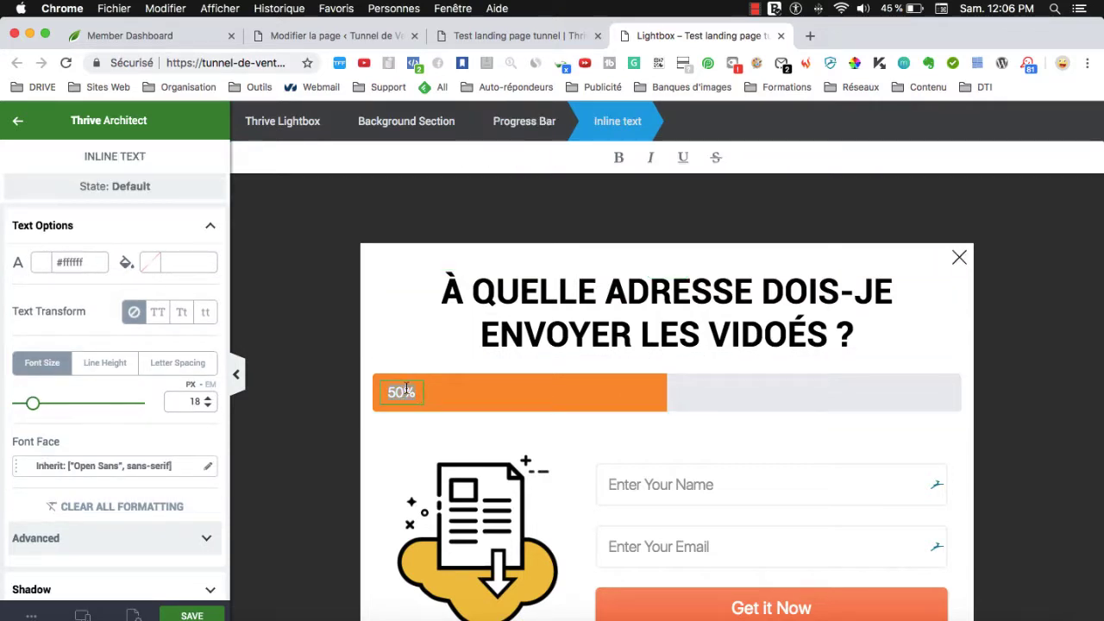
key(BackSpace)
key(BackSpace)
key(BackSpace)
text(Ent)
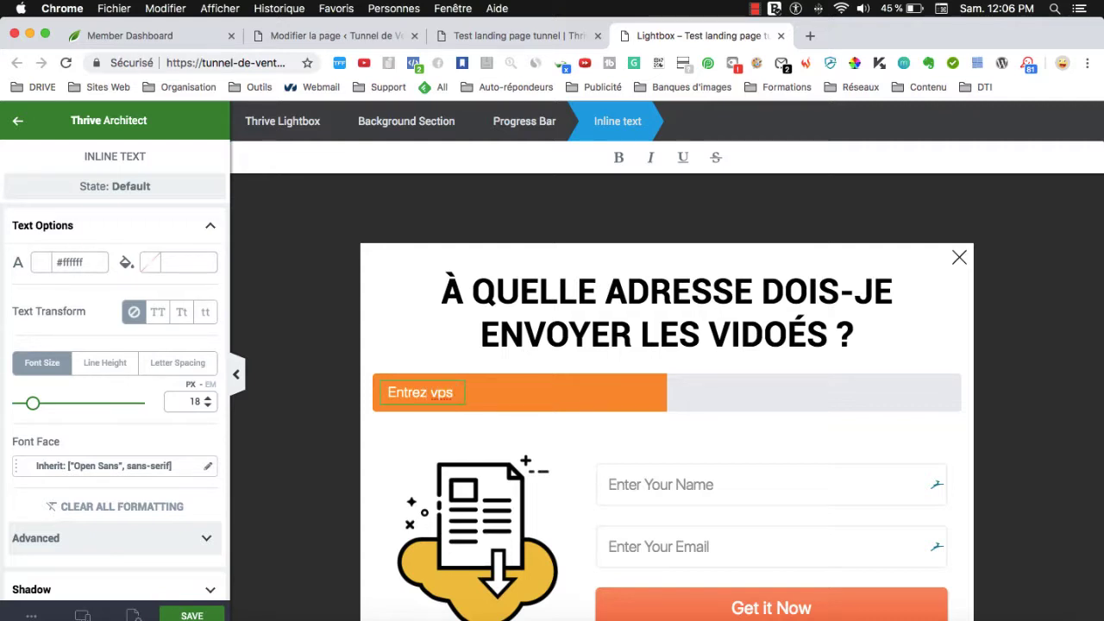
text(rez vos cordonnées)
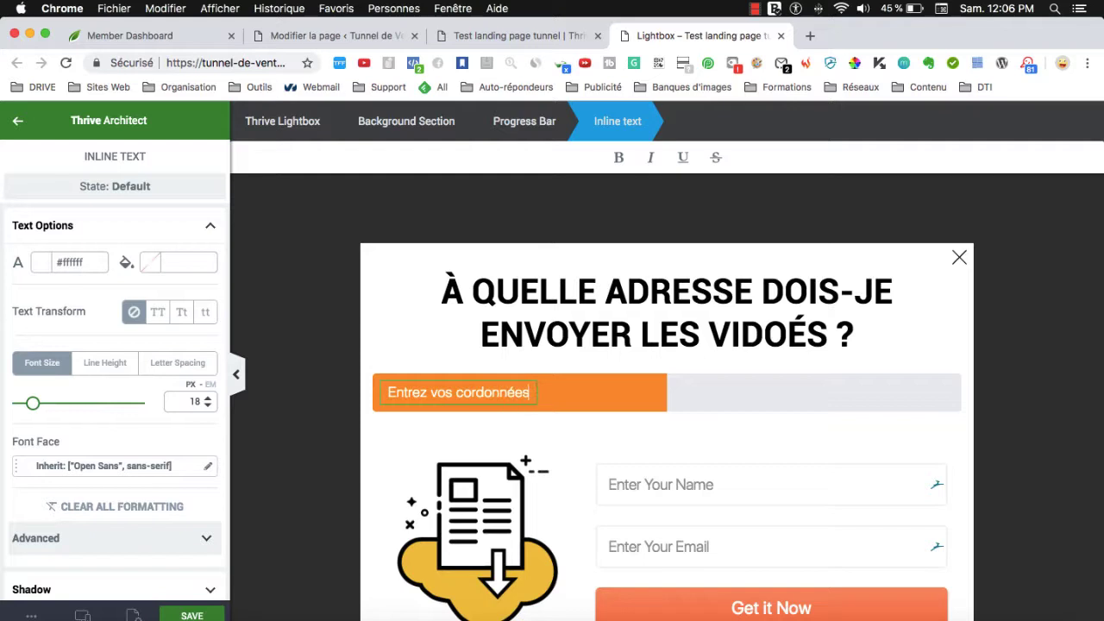
text( !)
click(358, 380)
Give the progress bar's unfilled track a near-white grey (#f6f6f8) background.
click(539, 380)
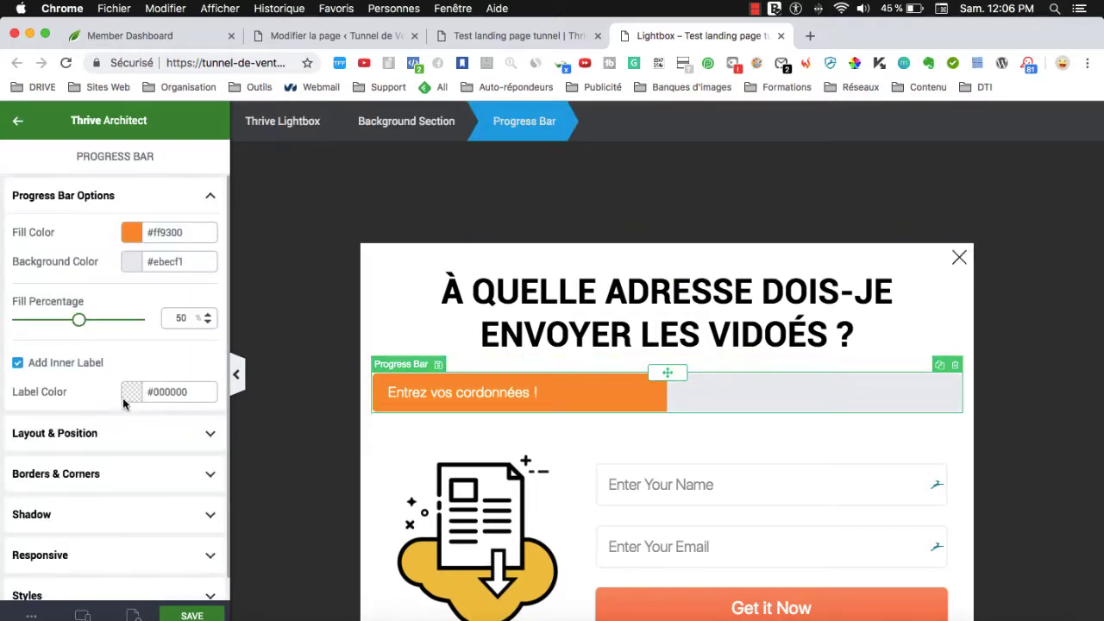
scroll(150, 412, down, 1)
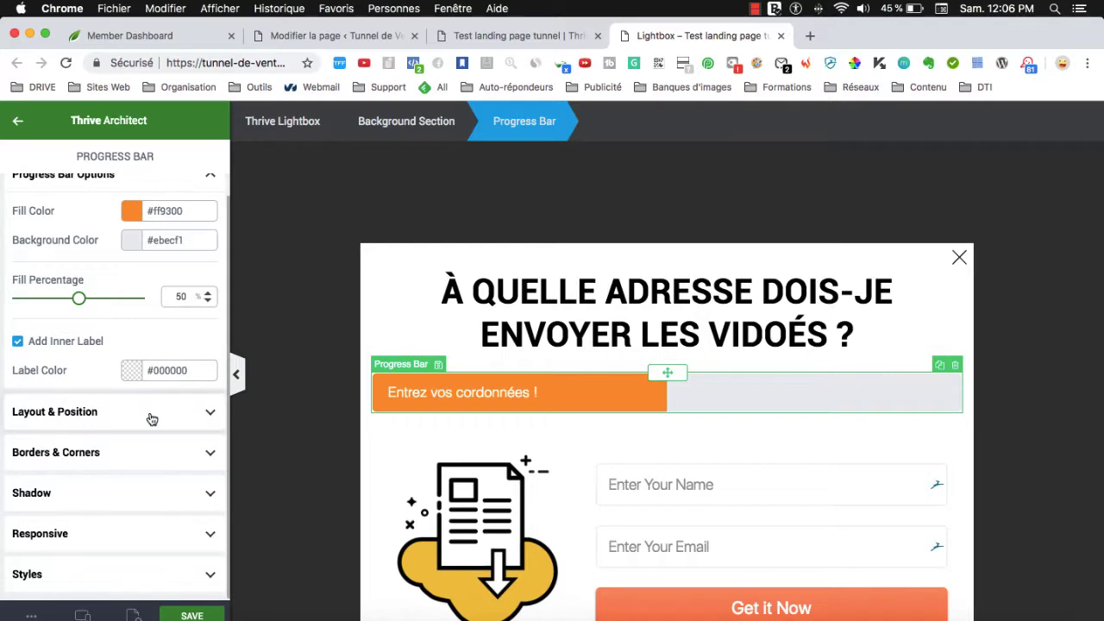
click(57, 343)
click(39, 366)
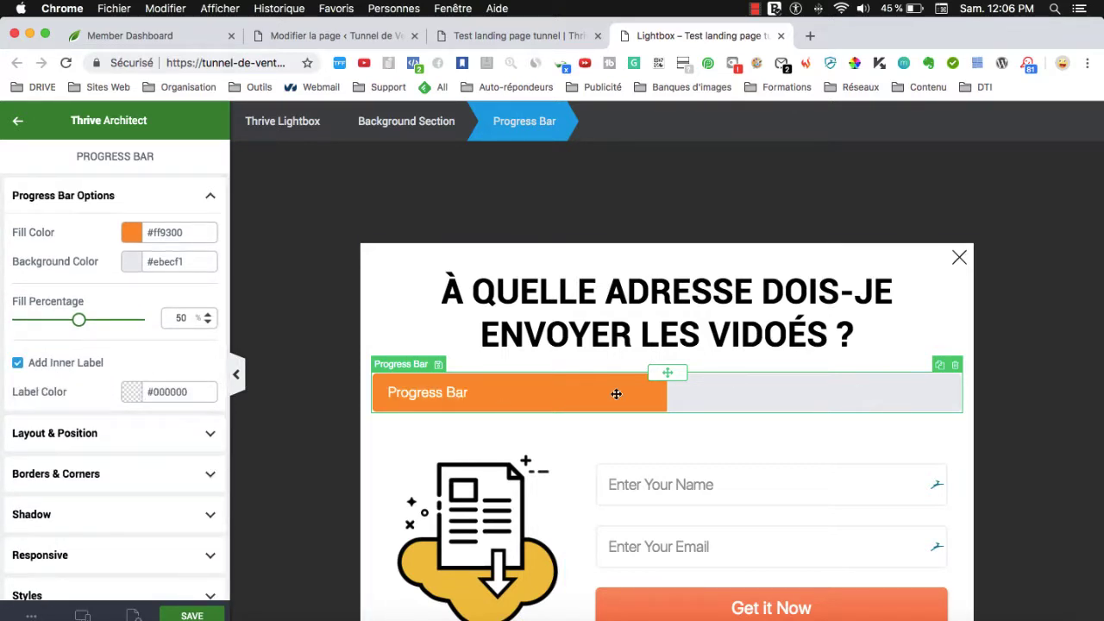
click(132, 263)
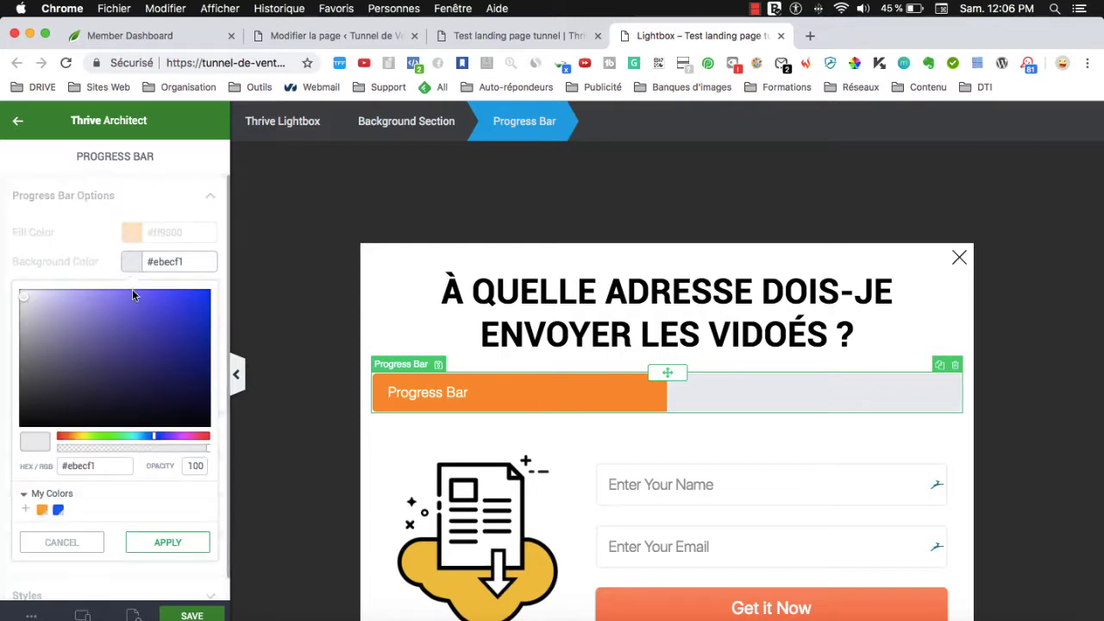
drag(24, 302, 22, 298)
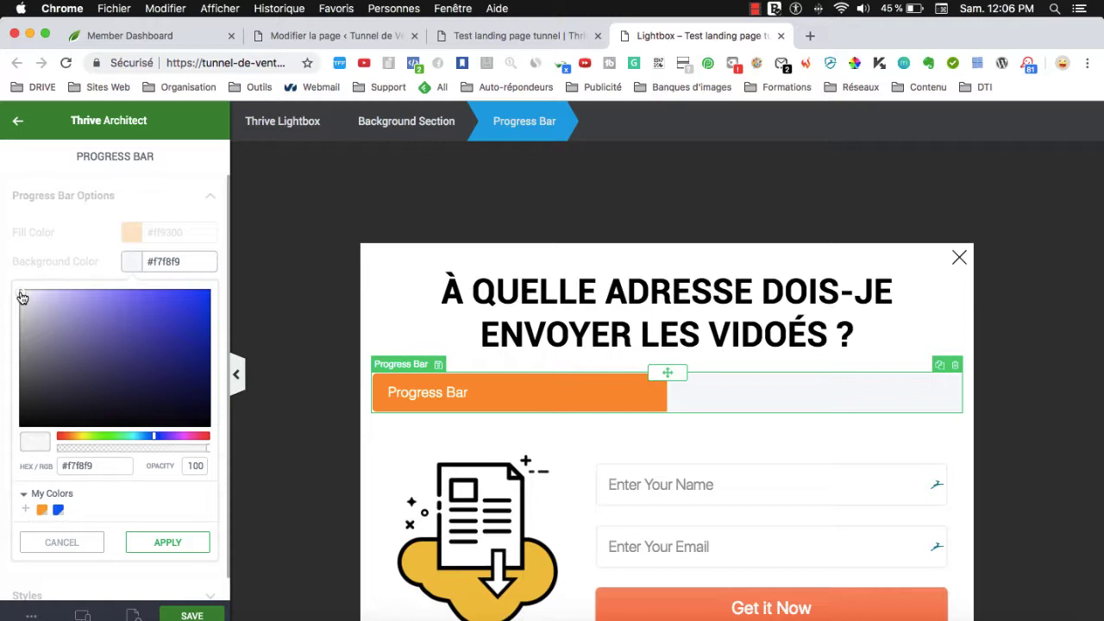
click(167, 541)
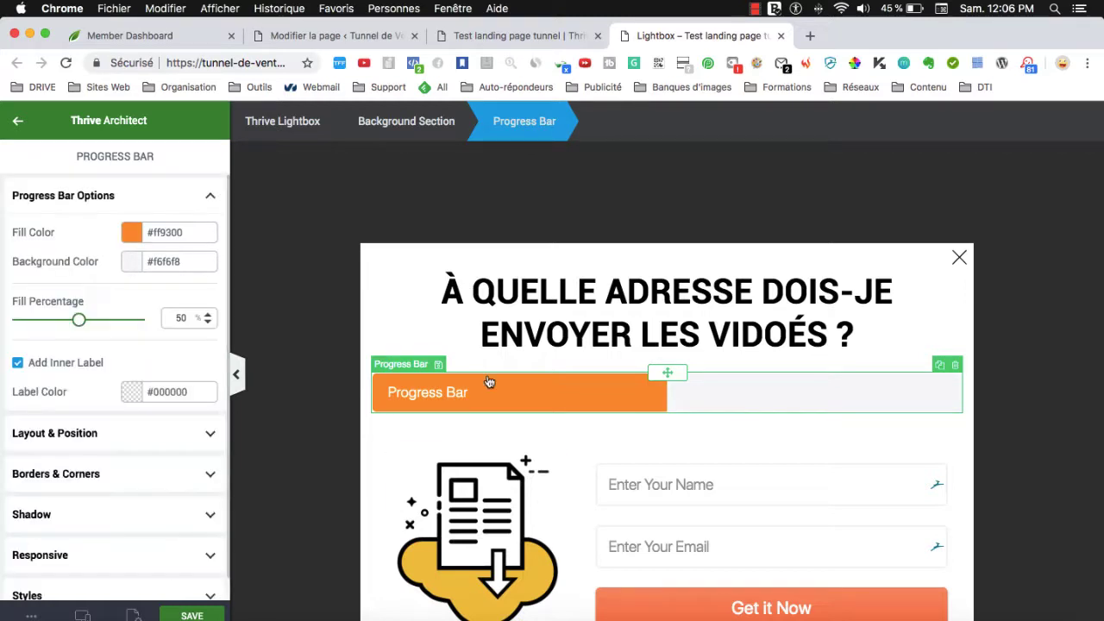
Change the progress bar label text to 50%.
click(404, 316)
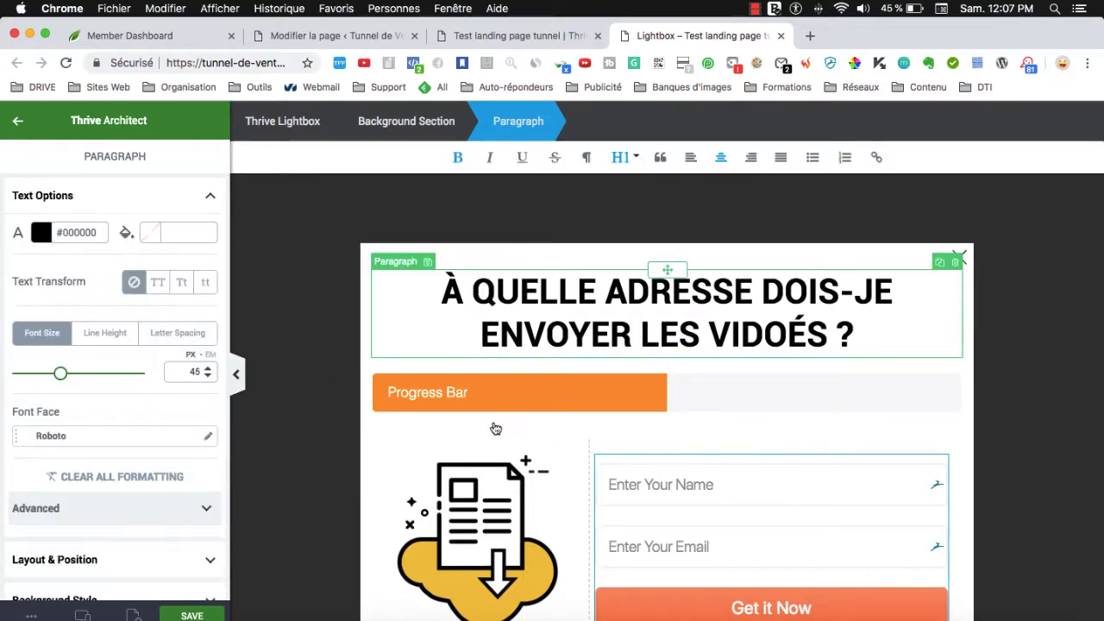
scroll(494, 427, down, 1)
double_click(428, 354)
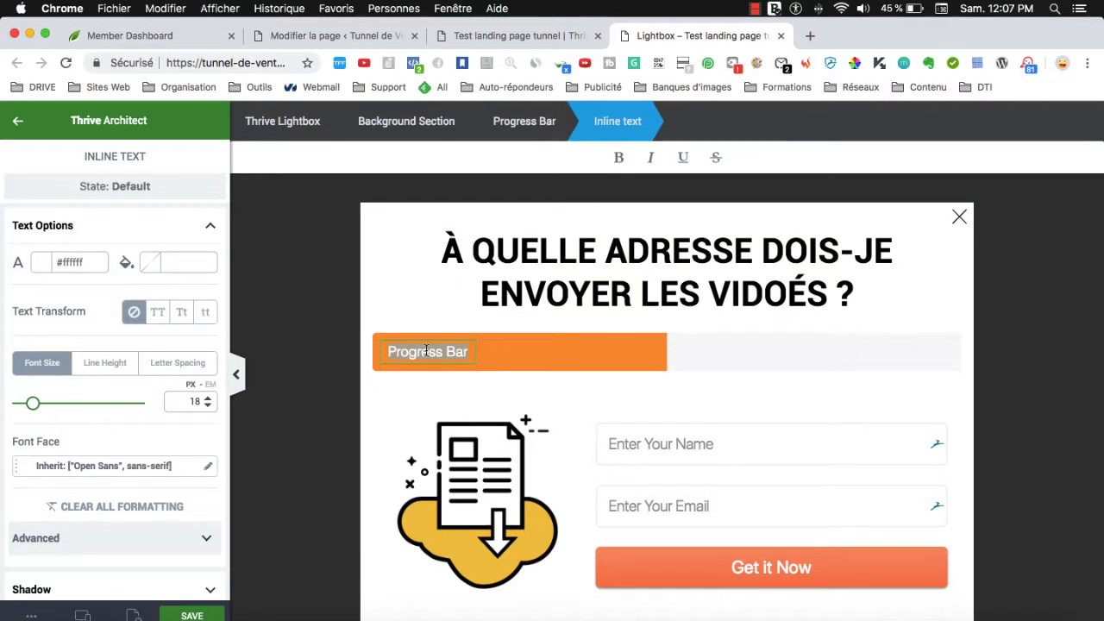
text(50%)
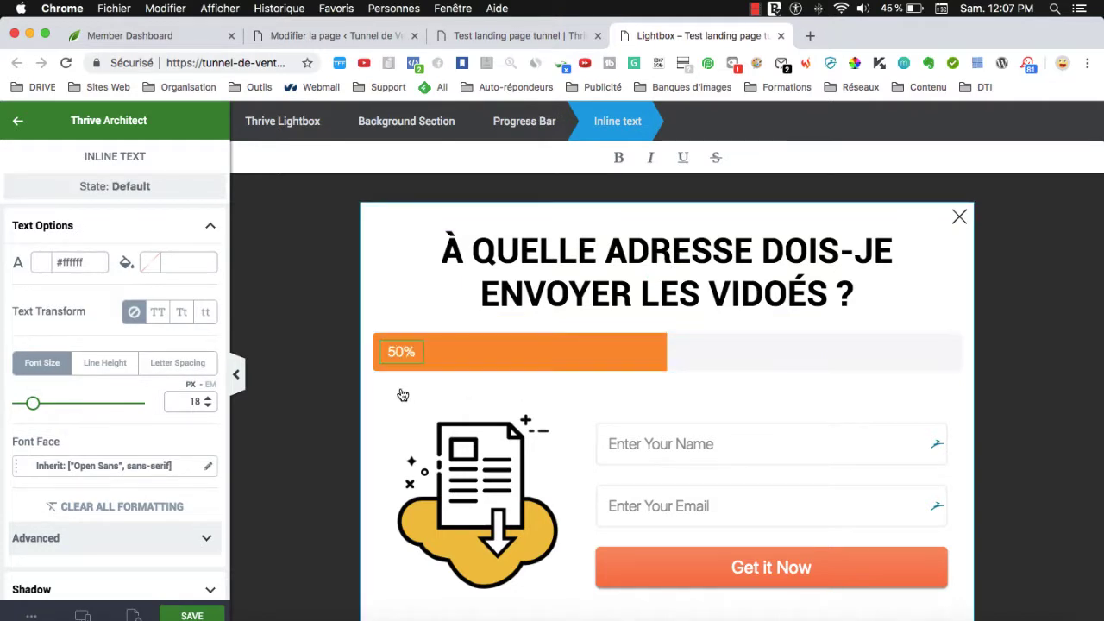
click(653, 475)
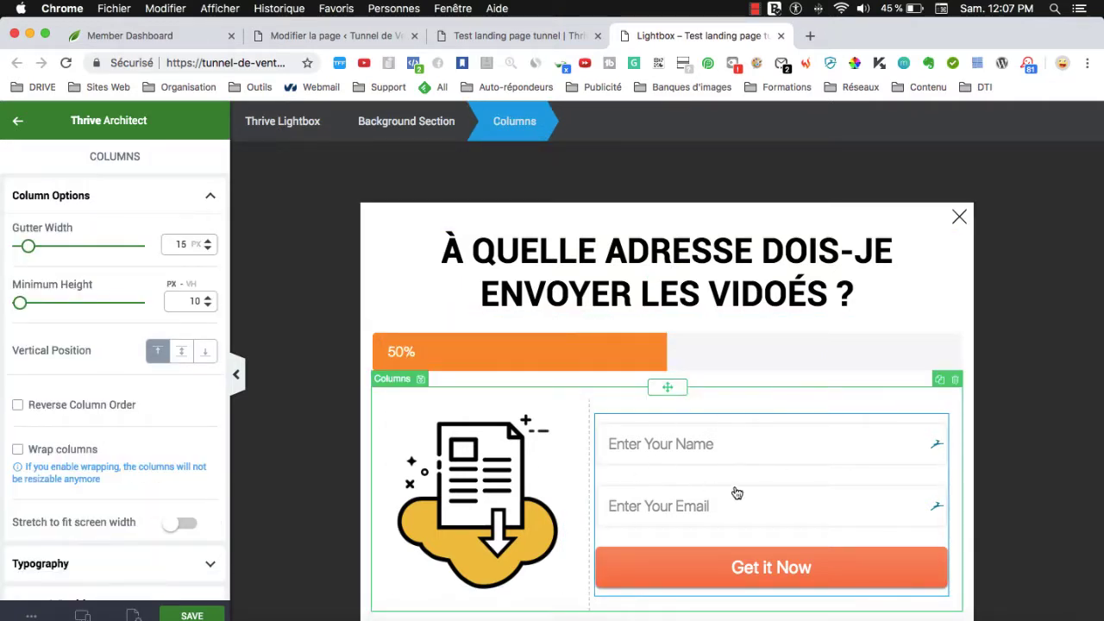
scroll(738, 343, down, 1)
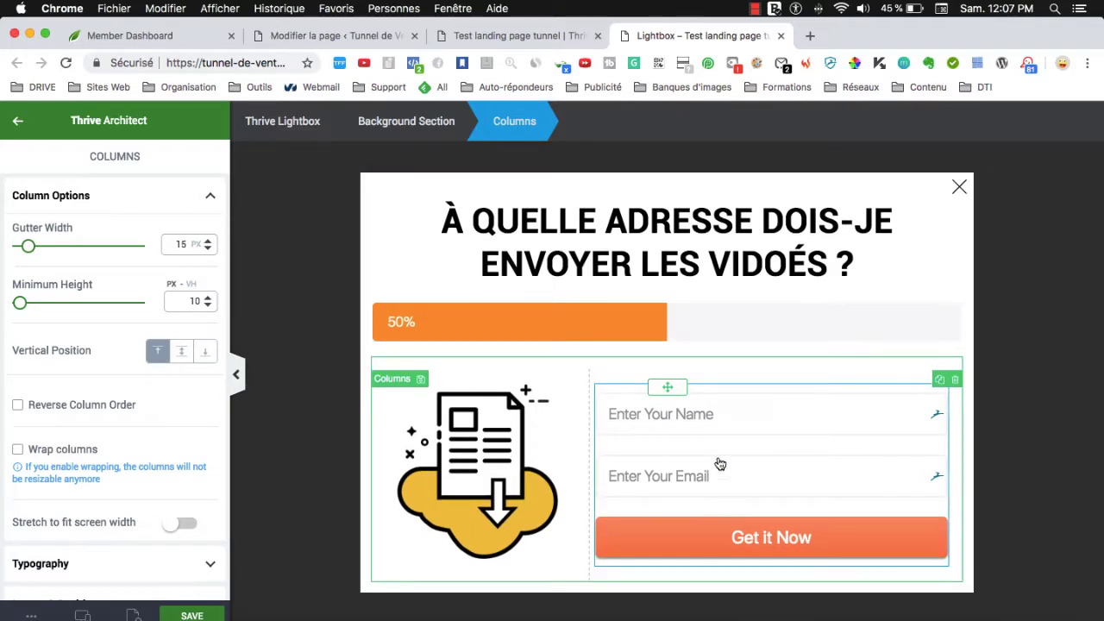
From the selected opt-in form's Connect Form to Service, open Add New API Connections in a new tab.
click(701, 426)
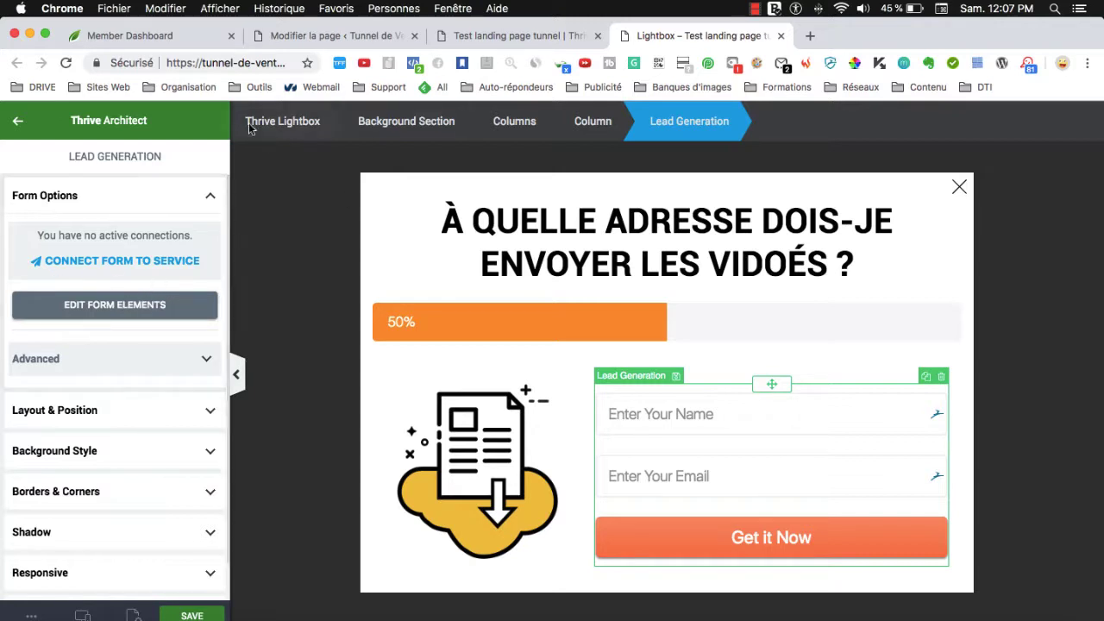
click(89, 263)
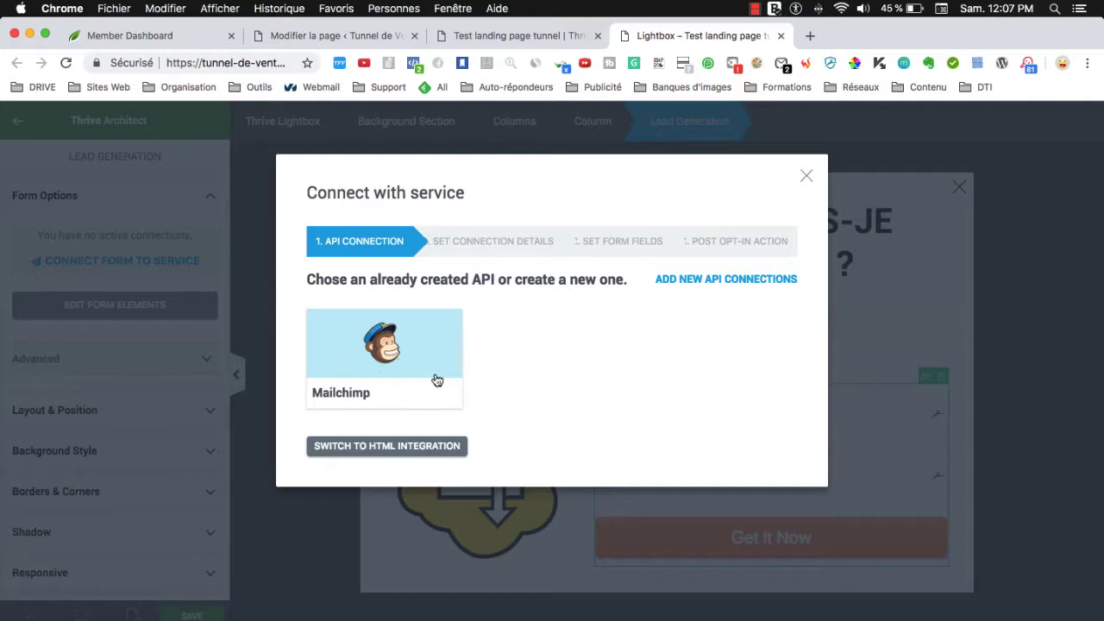
click(686, 286)
click(821, 43)
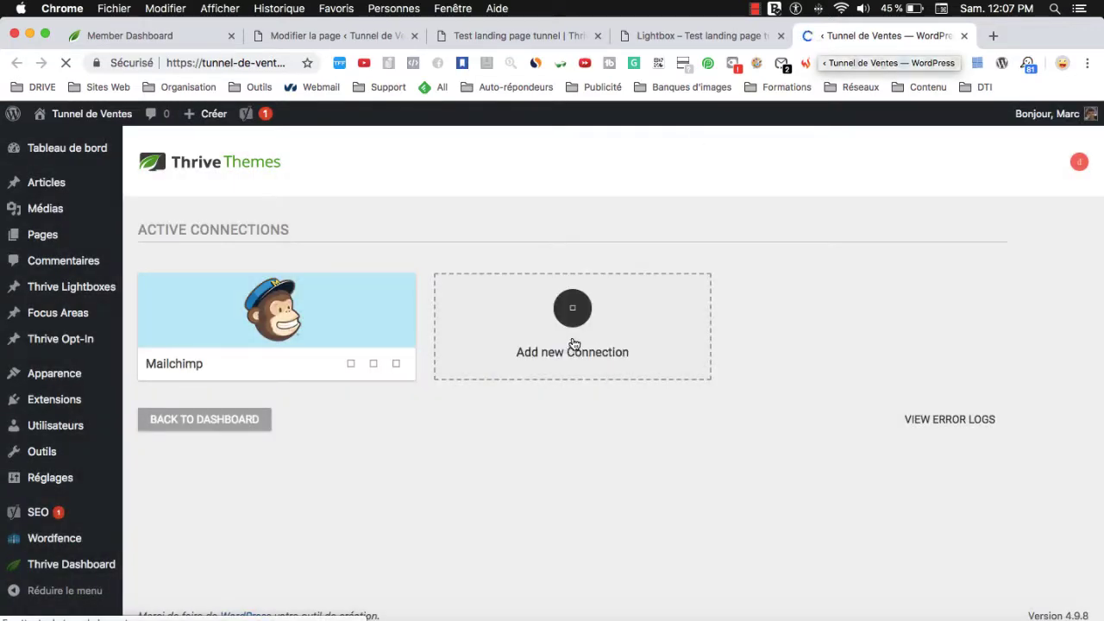
Browse the Select an app list without choosing one, then close the Thrive Dashboard tab.
click(574, 313)
click(546, 306)
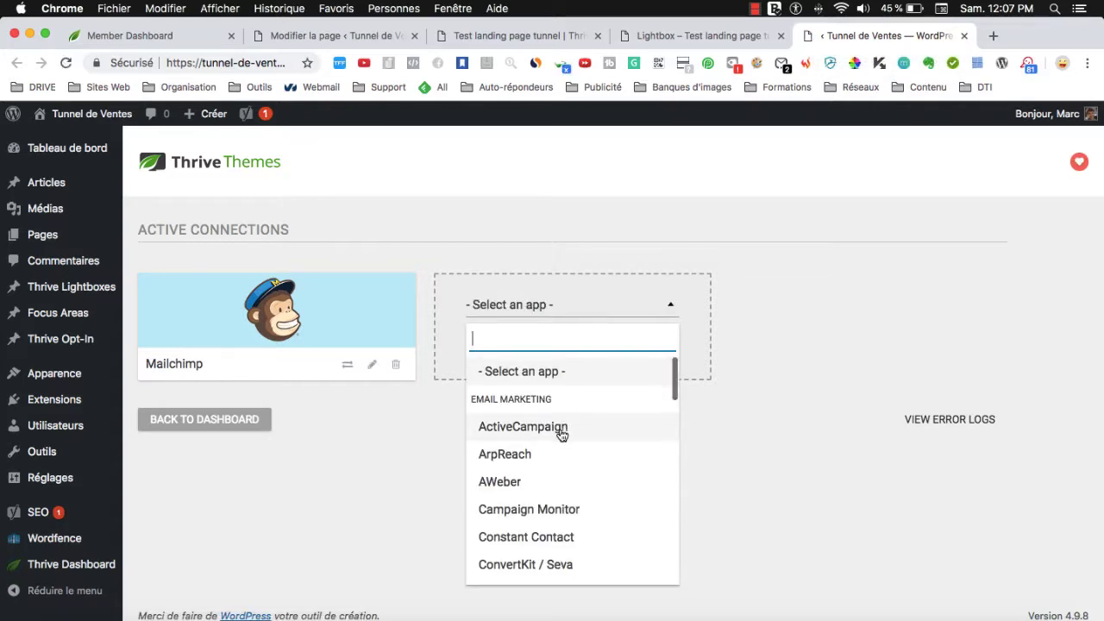
scroll(558, 475, down, 2)
scroll(558, 481, down, 10)
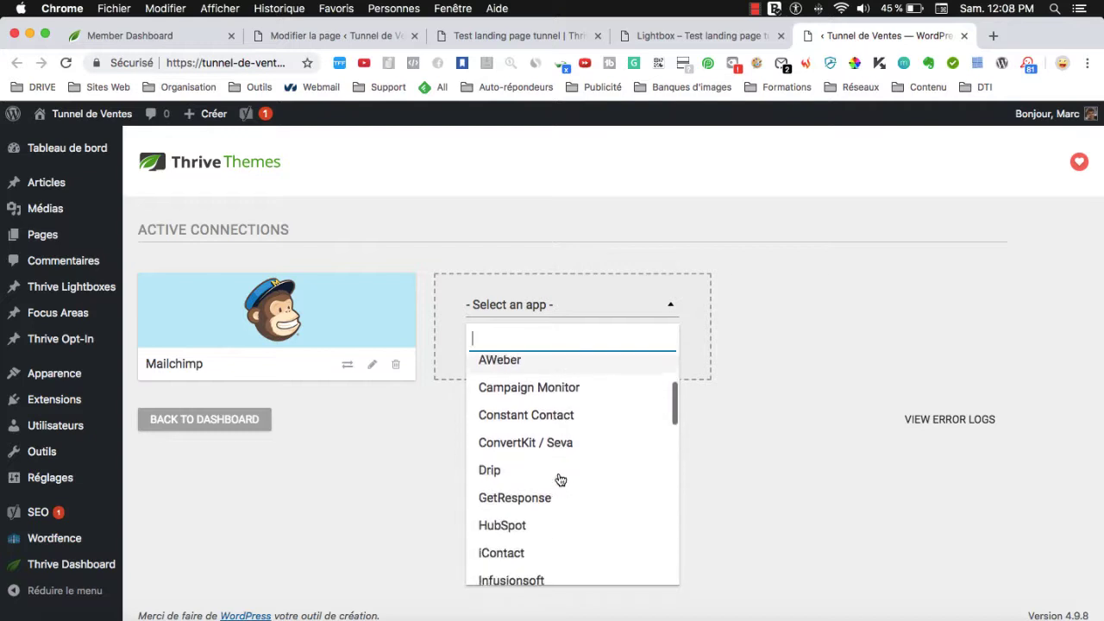
scroll(558, 480, down, 5)
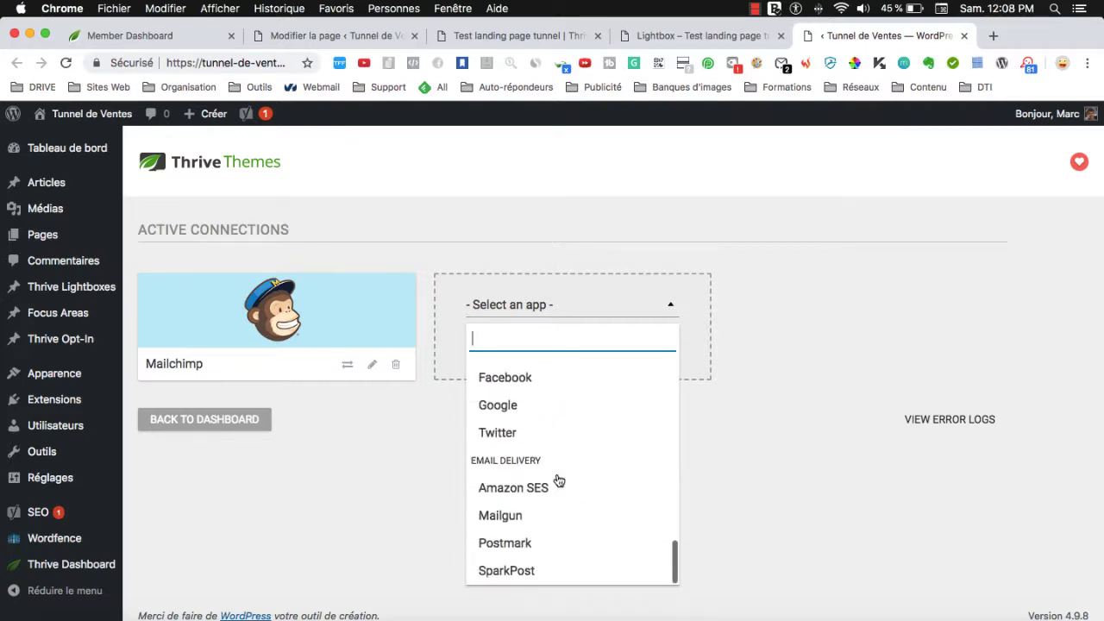
scroll(557, 480, up, 3)
scroll(558, 476, down, 3)
scroll(558, 474, up, 6)
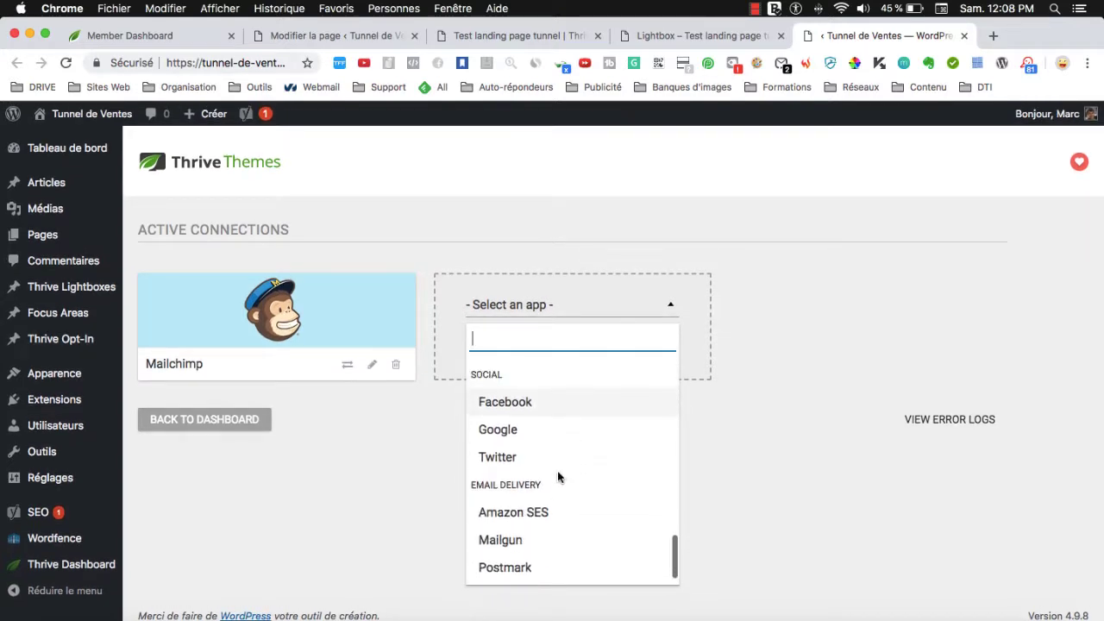
scroll(557, 474, up, 10)
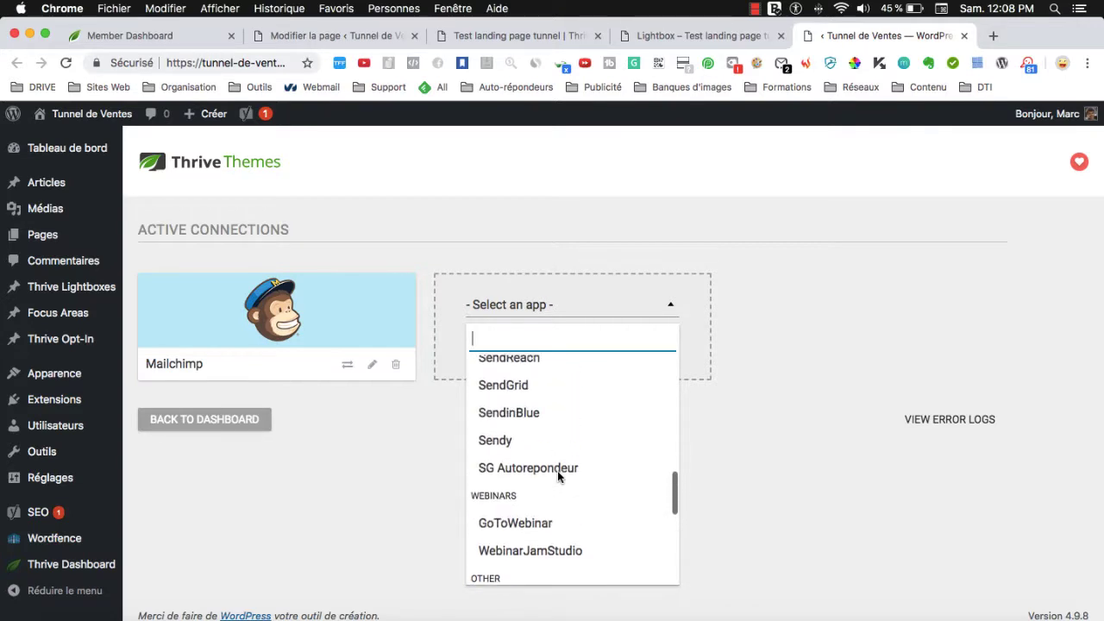
scroll(558, 477, up, 3)
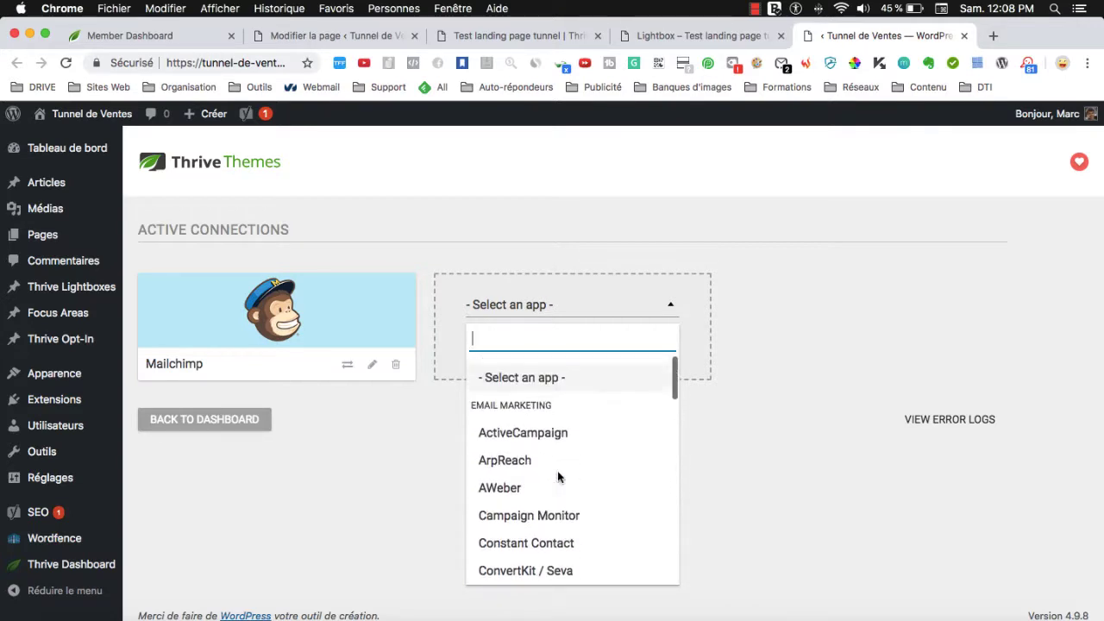
scroll(598, 475, down, 10)
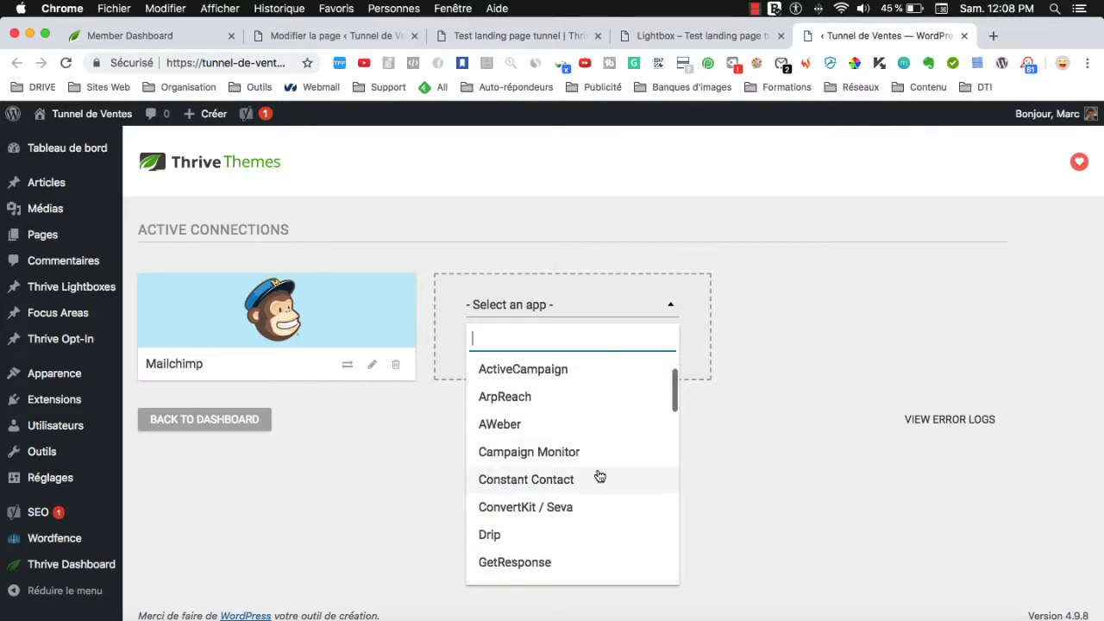
scroll(599, 475, down, 4)
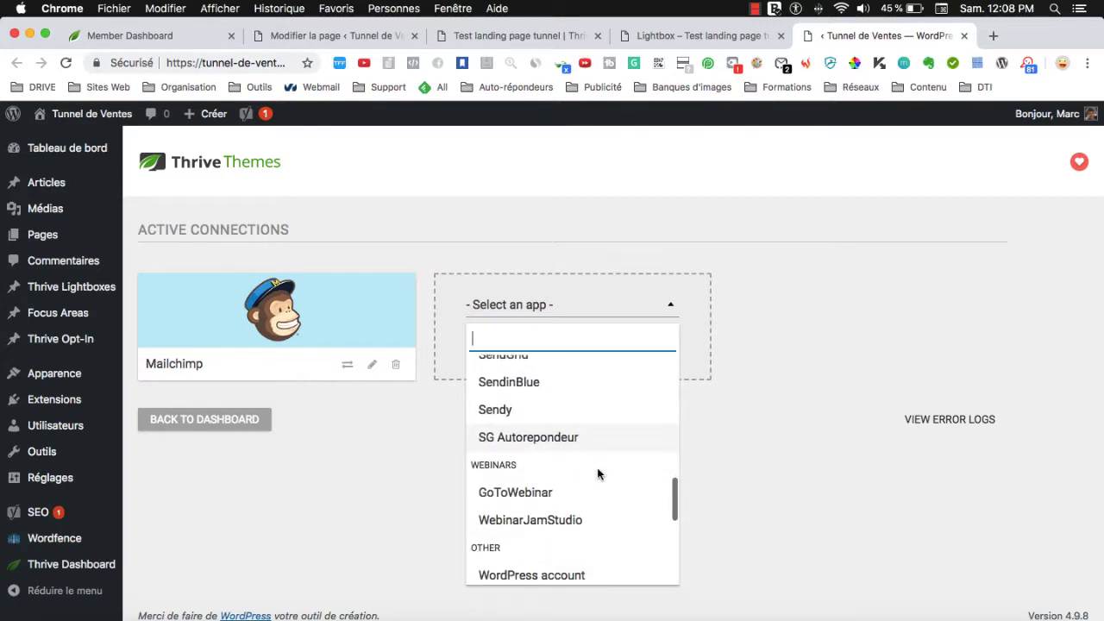
scroll(599, 474, up, 1)
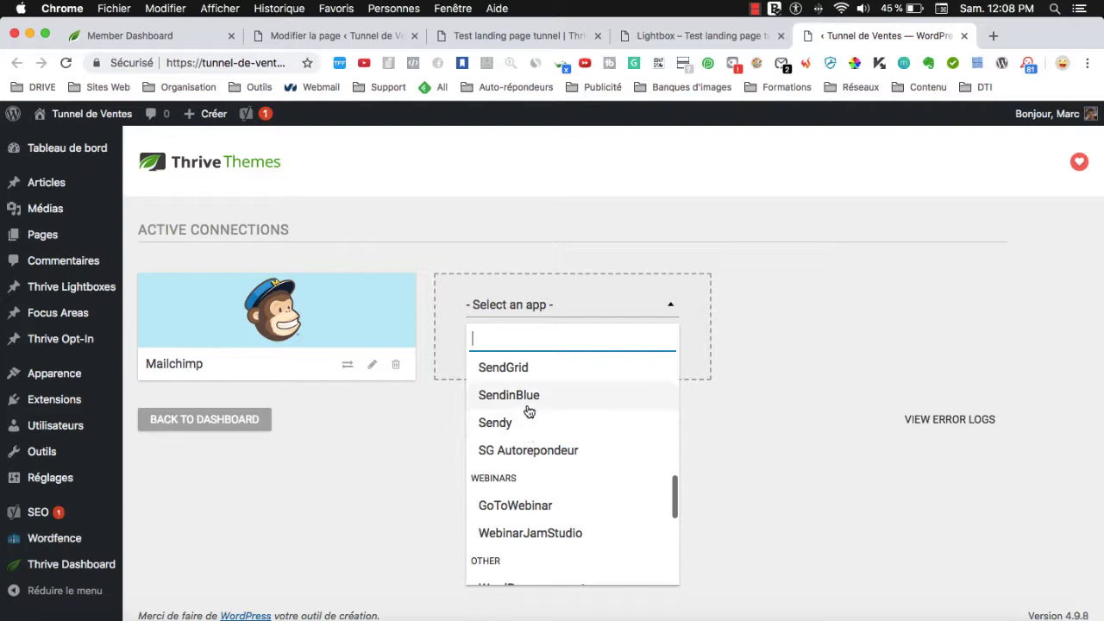
scroll(532, 433, up, 3)
scroll(540, 453, up, 6)
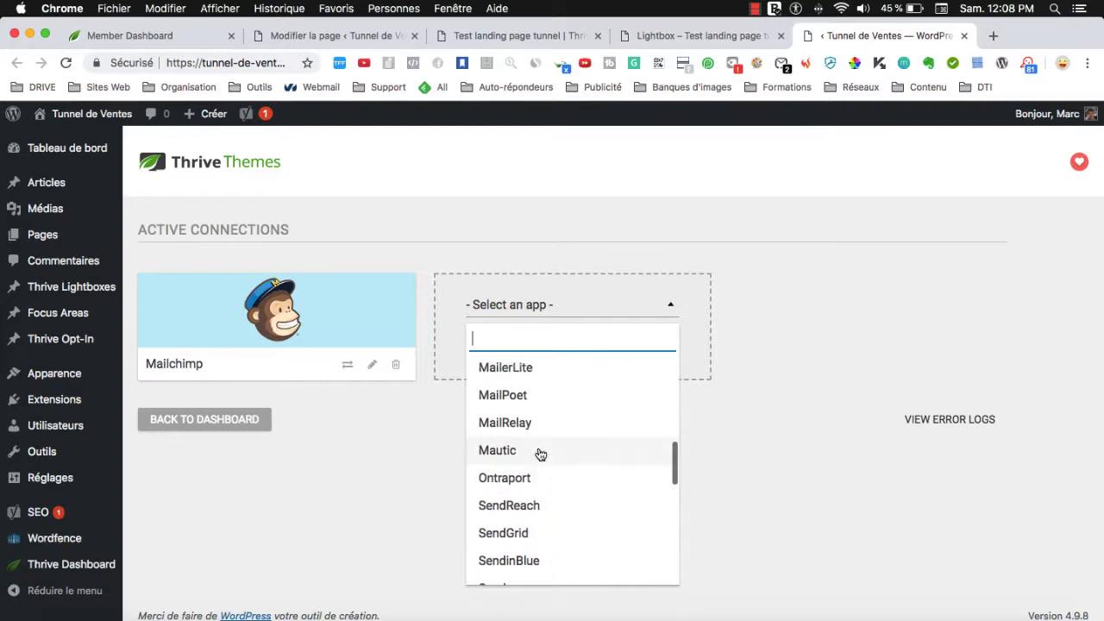
scroll(541, 453, up, 4)
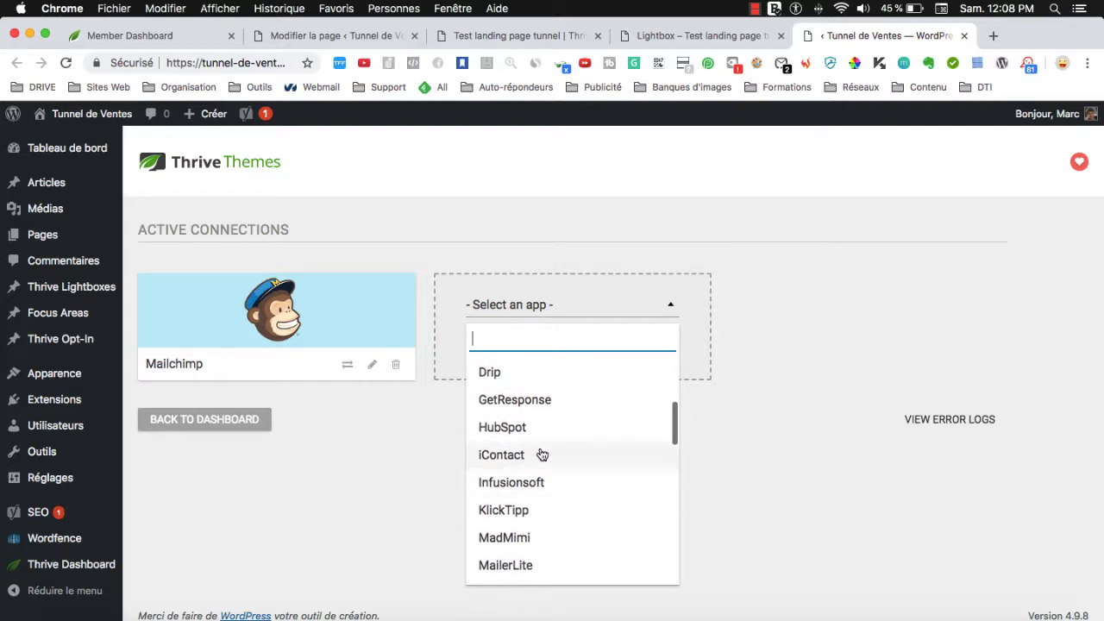
scroll(571, 453, up, 4)
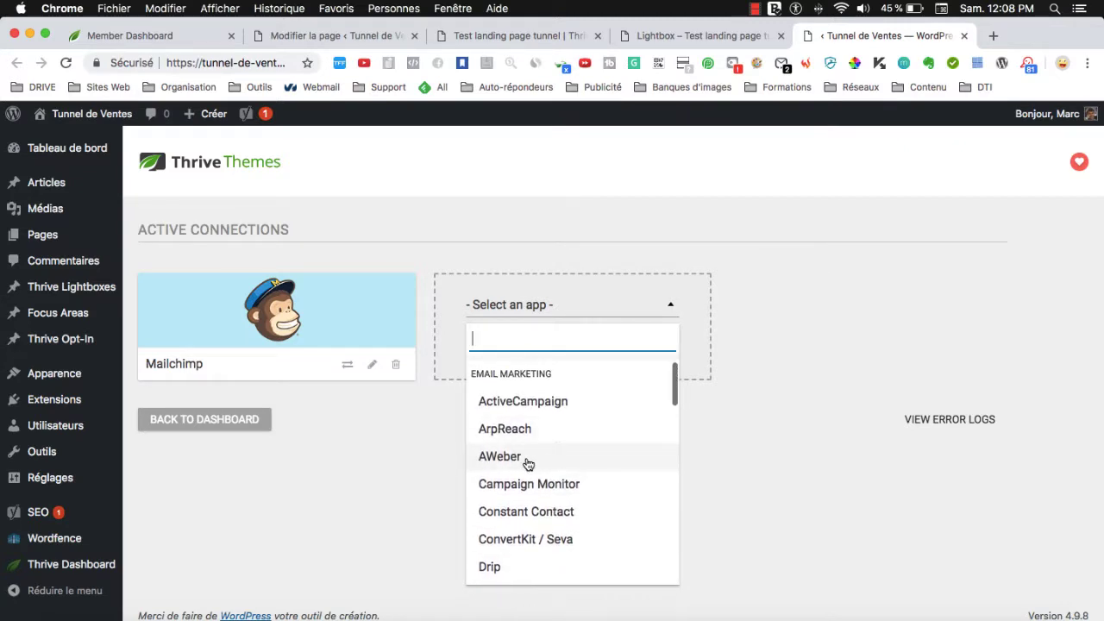
scroll(513, 461, up, 1)
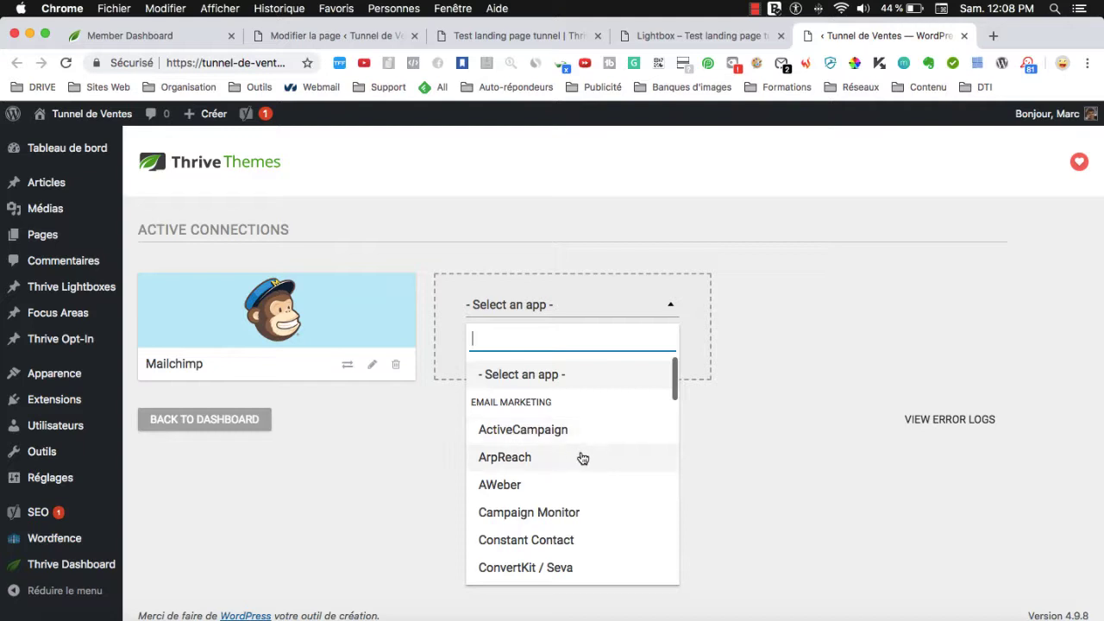
scroll(581, 460, down, 5)
scroll(582, 460, down, 5)
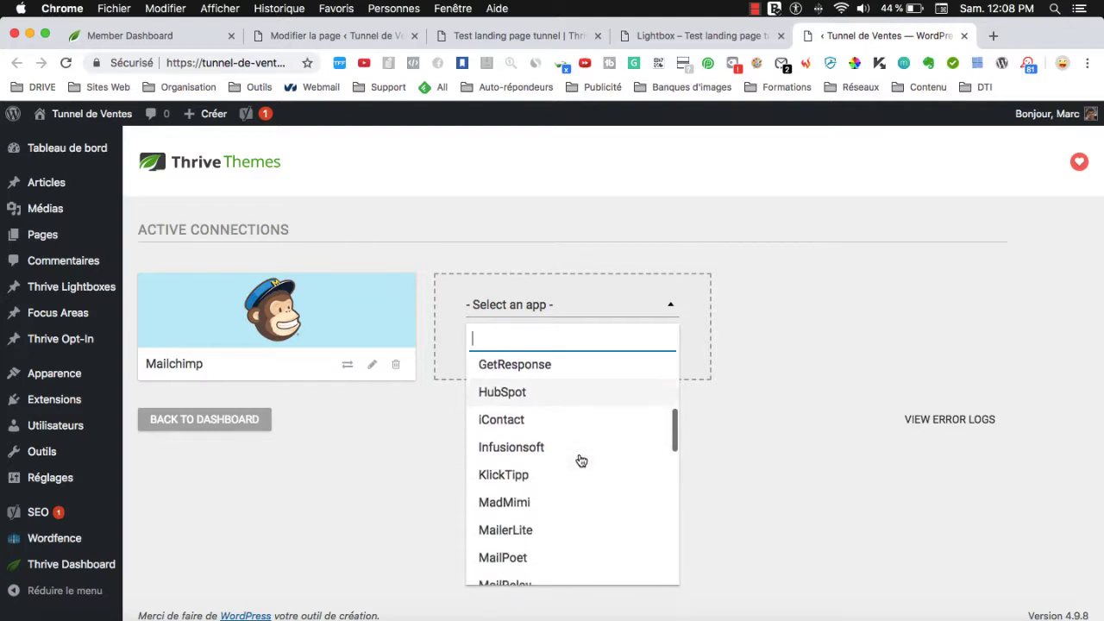
scroll(581, 460, down, 2)
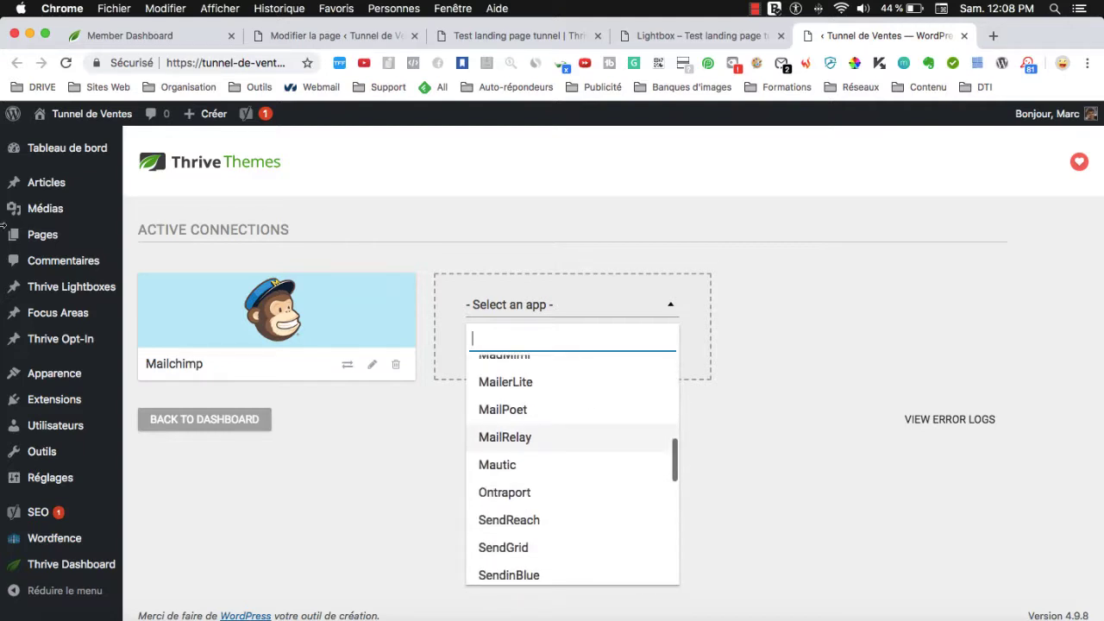
scroll(581, 457, down, 2)
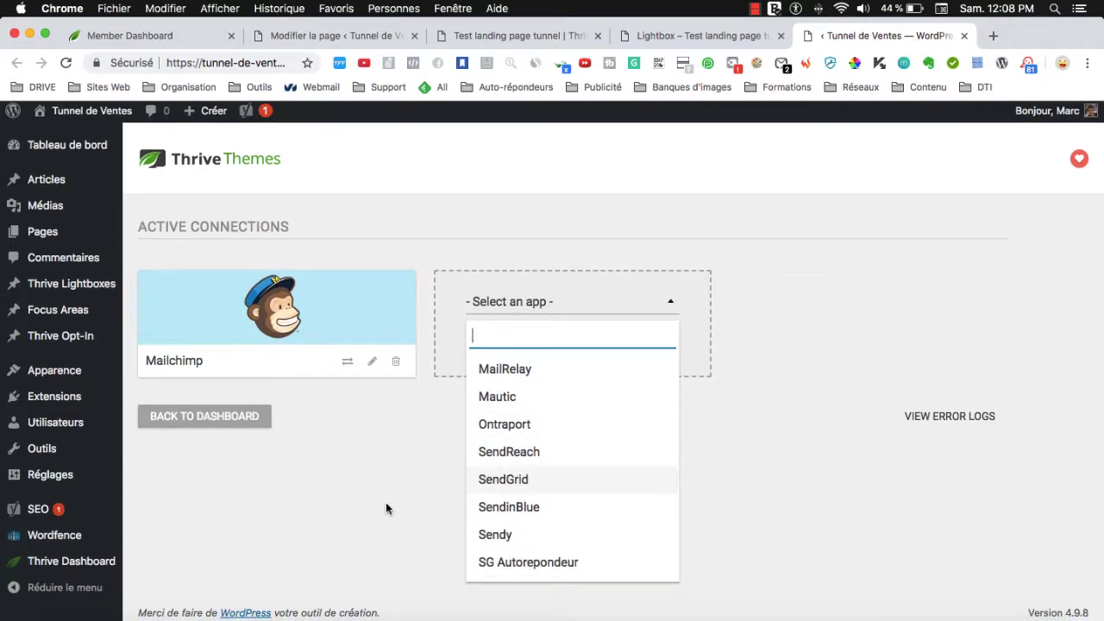
scroll(614, 507, down, 4)
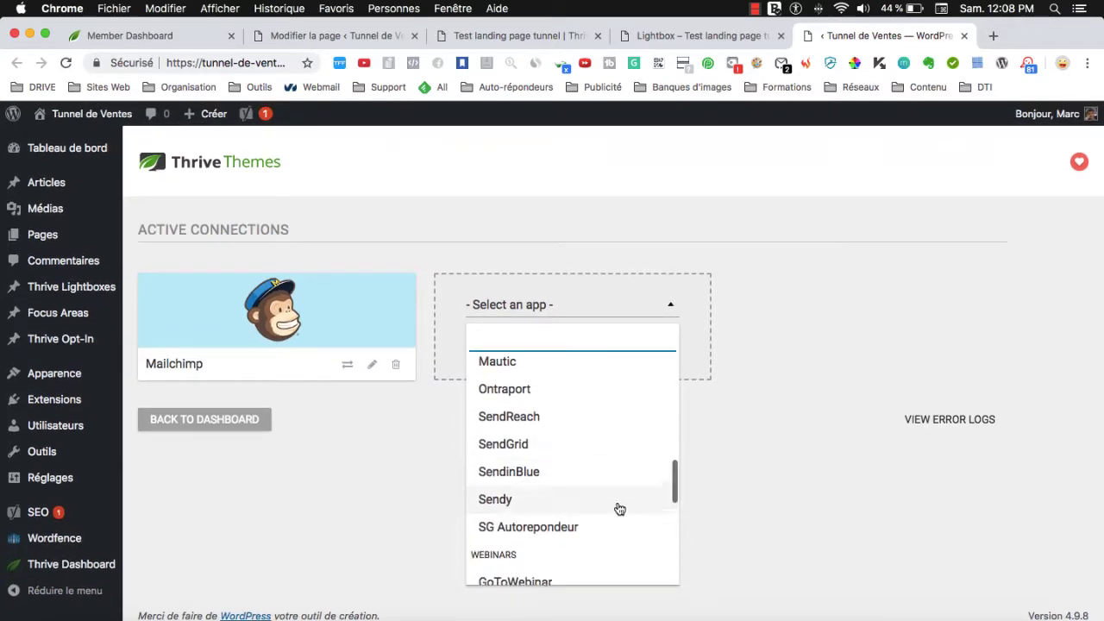
click(374, 506)
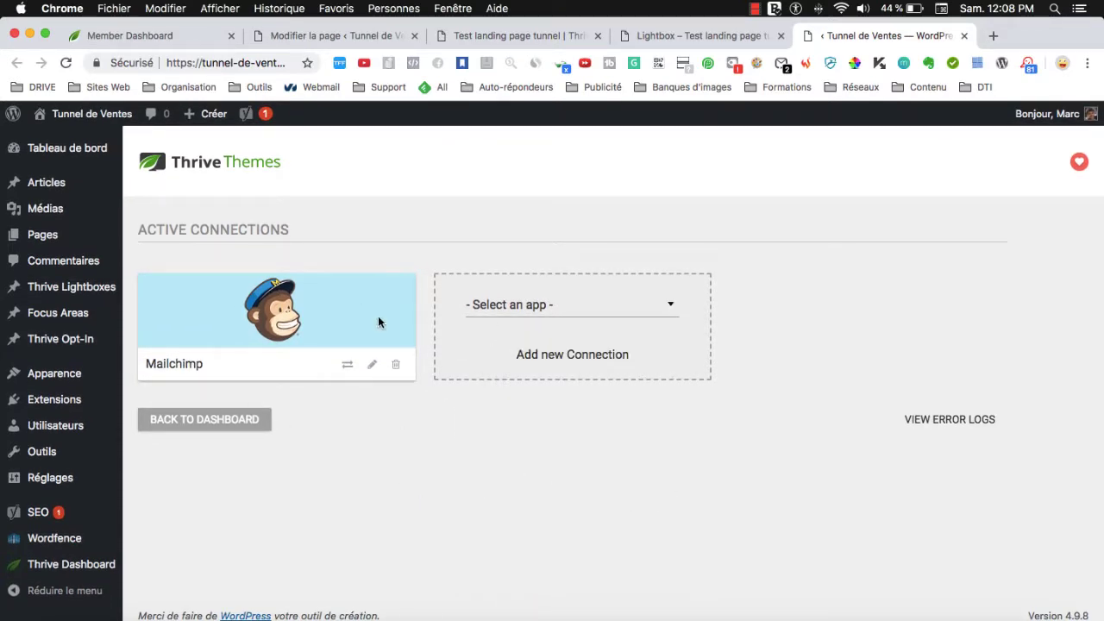
click(964, 36)
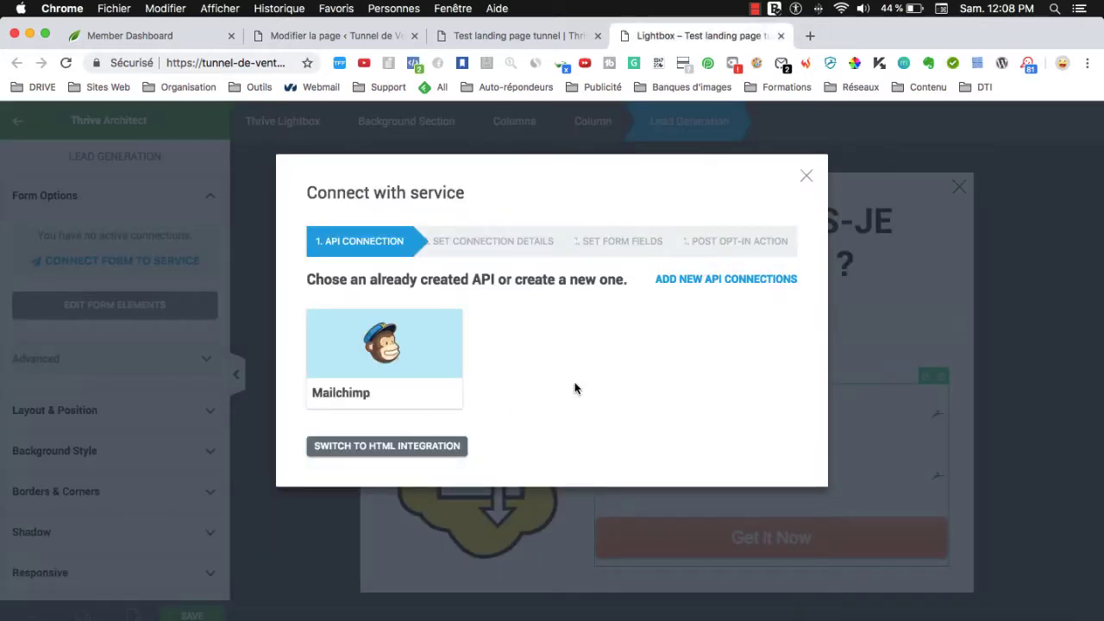
Use the Mailchimp connection with the 'Inscription page d'accueil' mailing list.
click(380, 352)
scroll(570, 439, down, 1)
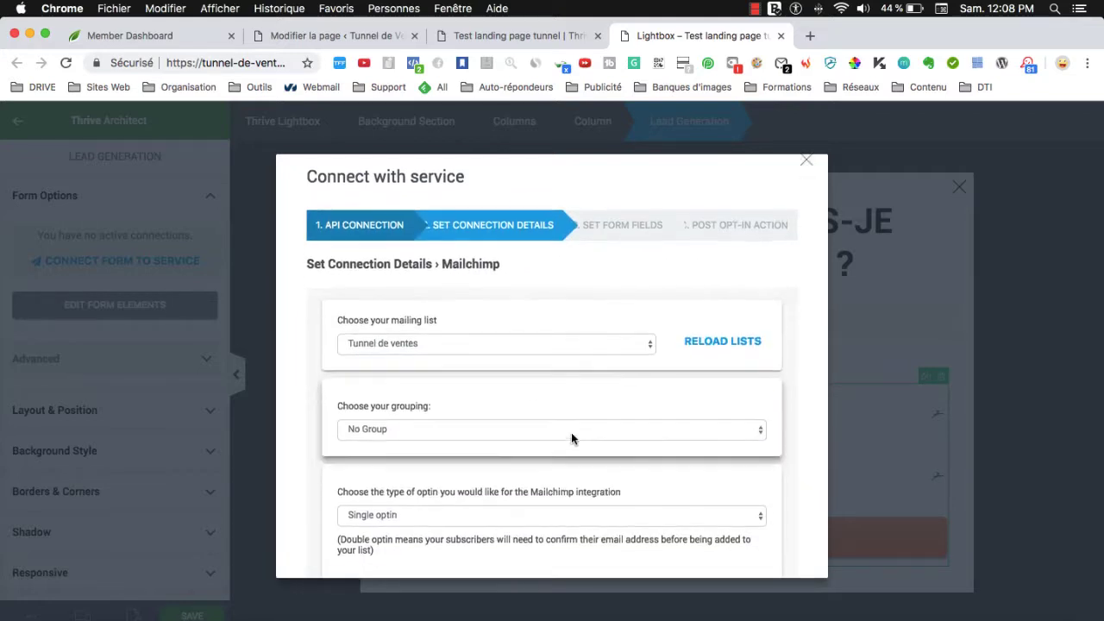
scroll(571, 435, down, 1)
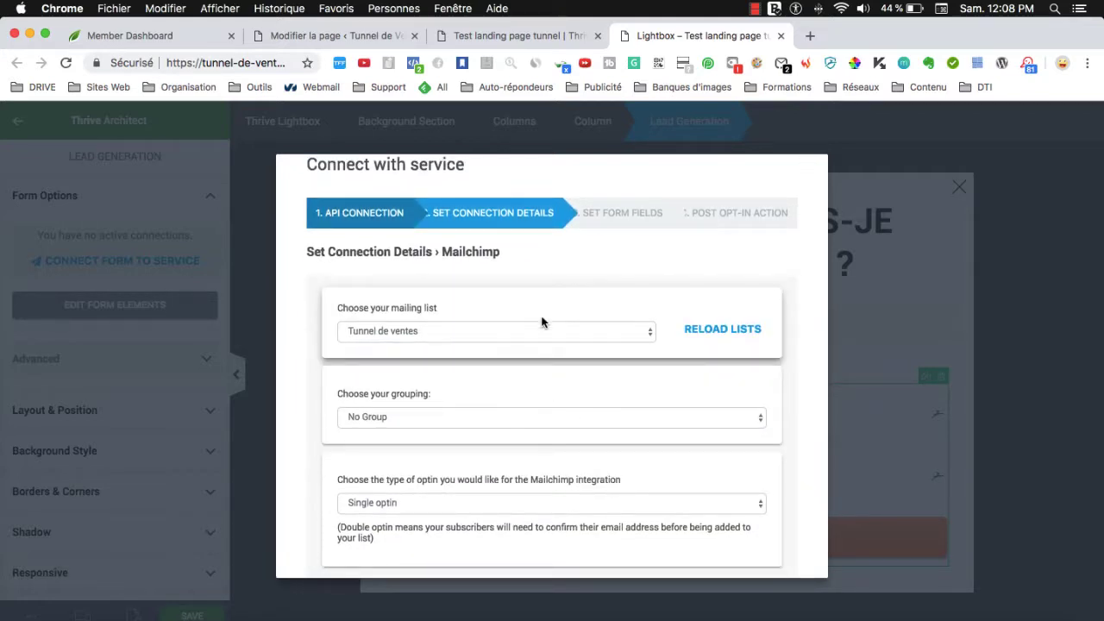
click(460, 333)
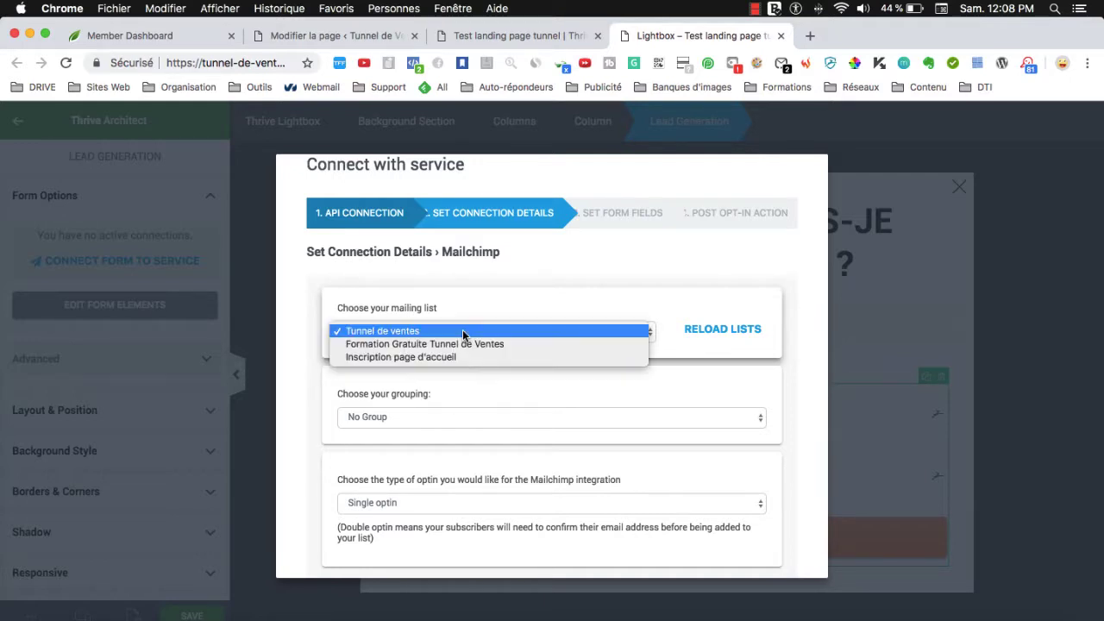
click(411, 357)
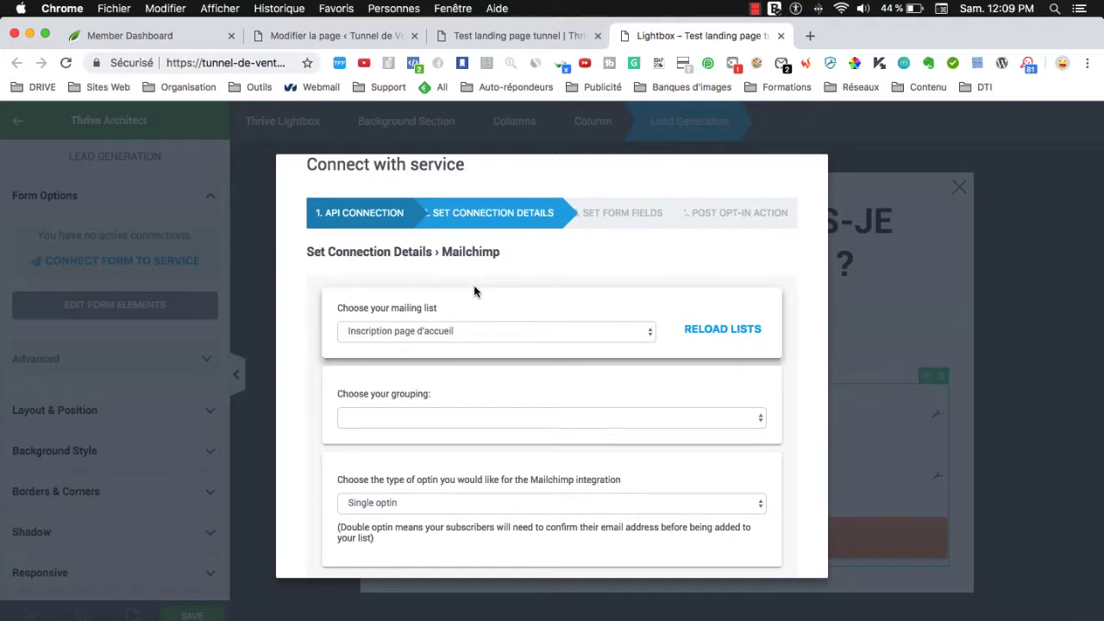
click(424, 333)
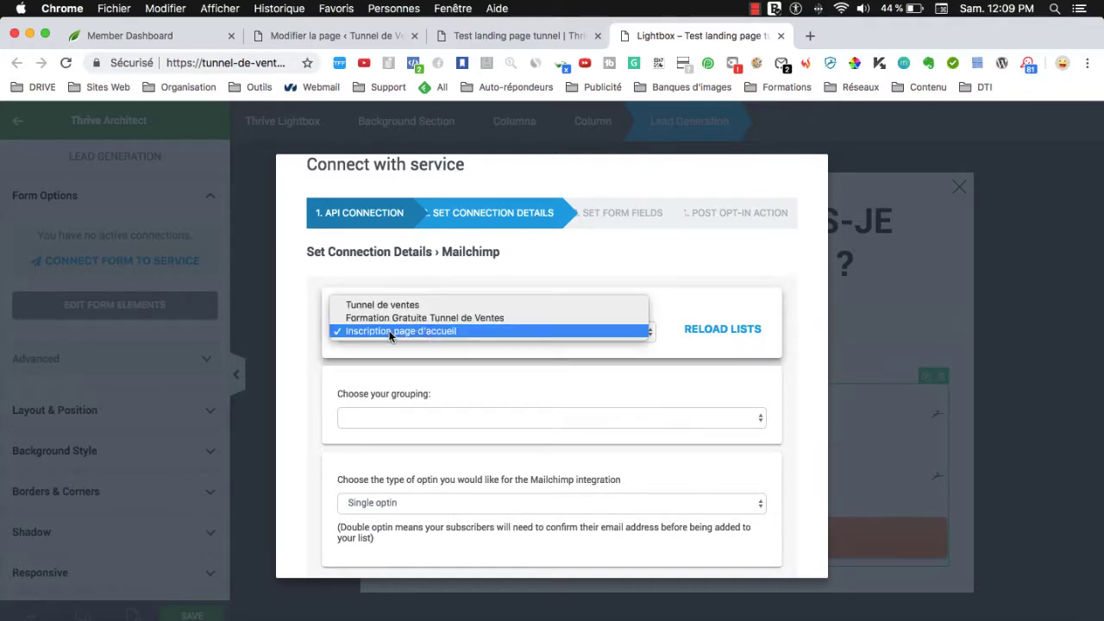
click(388, 330)
scroll(574, 311, down, 2)
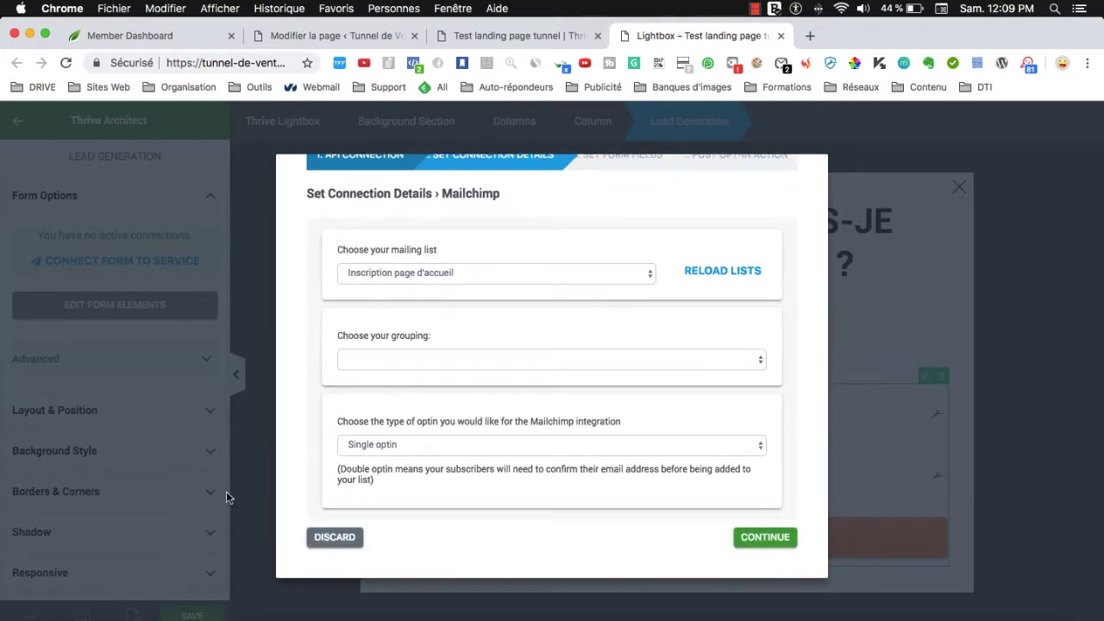
click(758, 539)
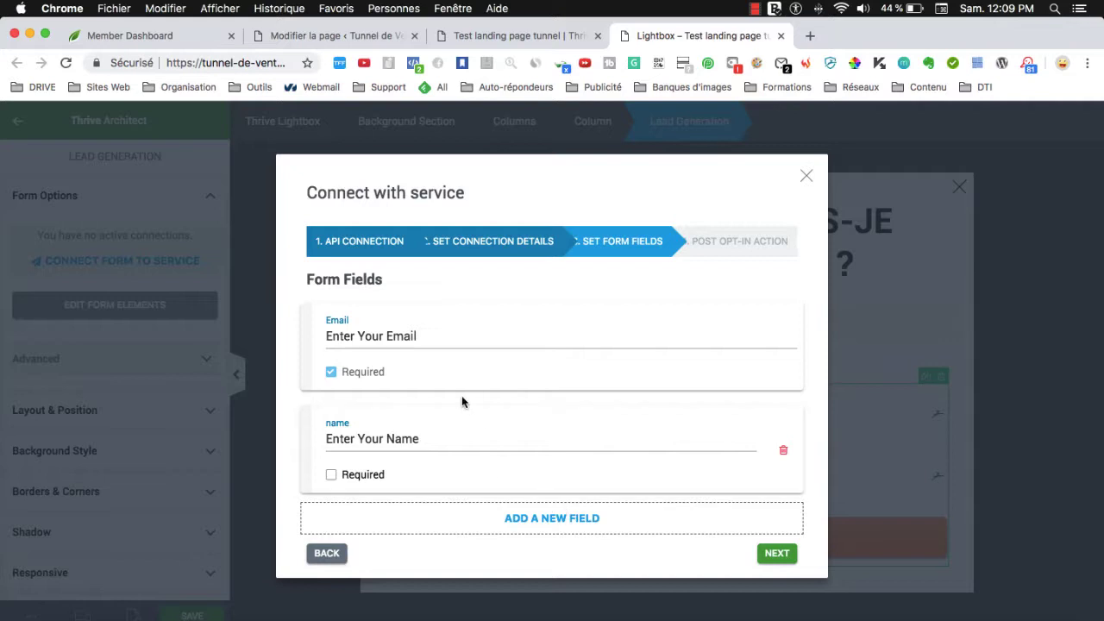
Label the fields 'Adresse email' and 'Prénom', making the name field required.
double_click(343, 335)
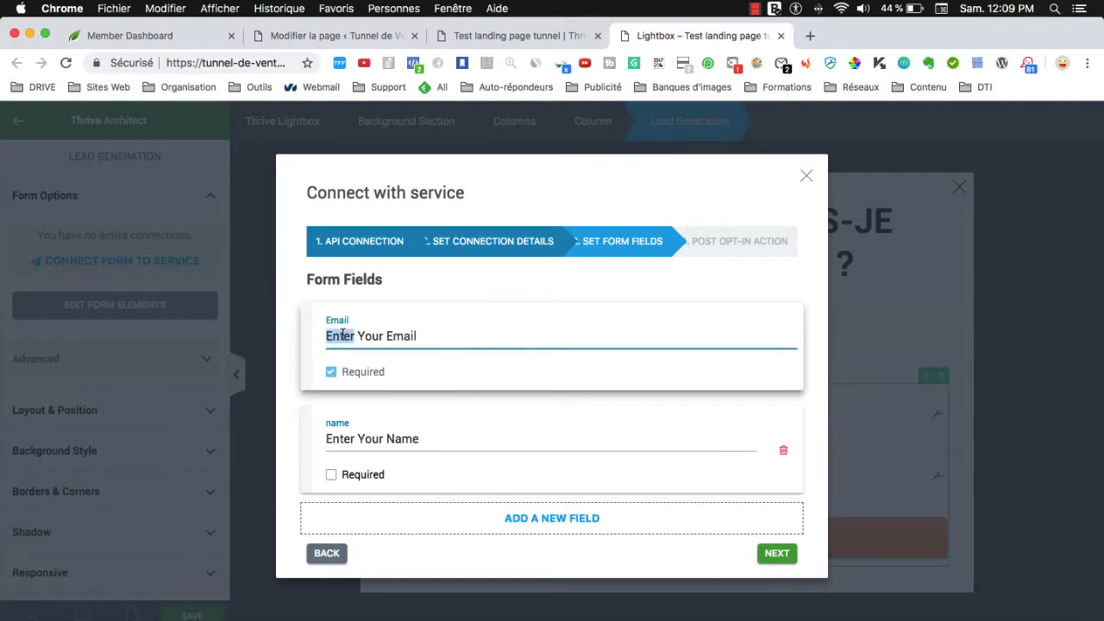
key(super+a)
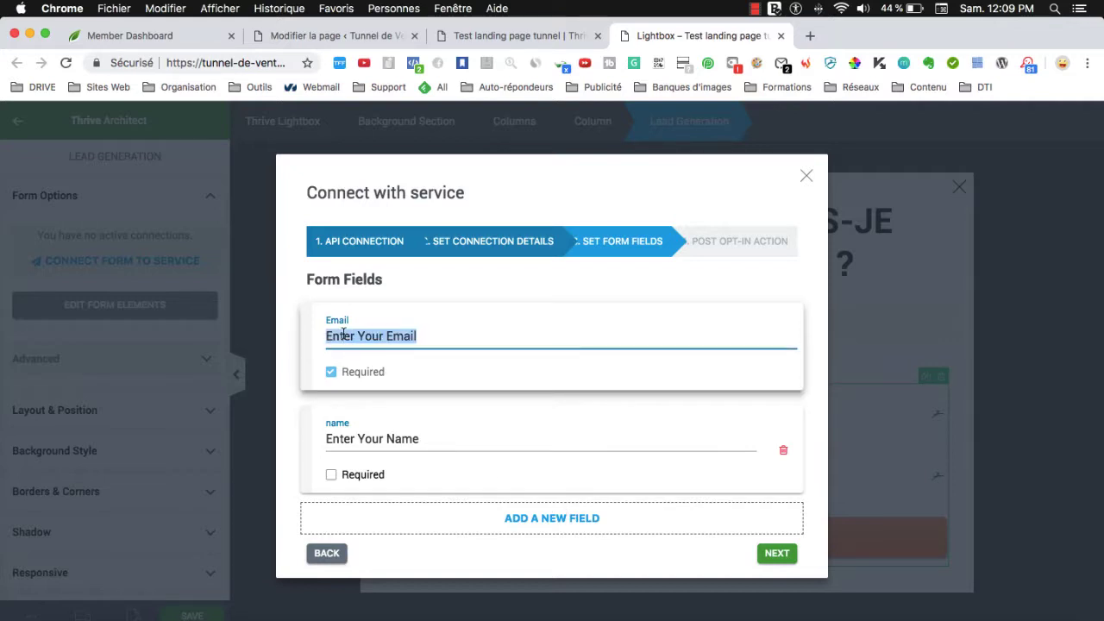
text(Adresse )
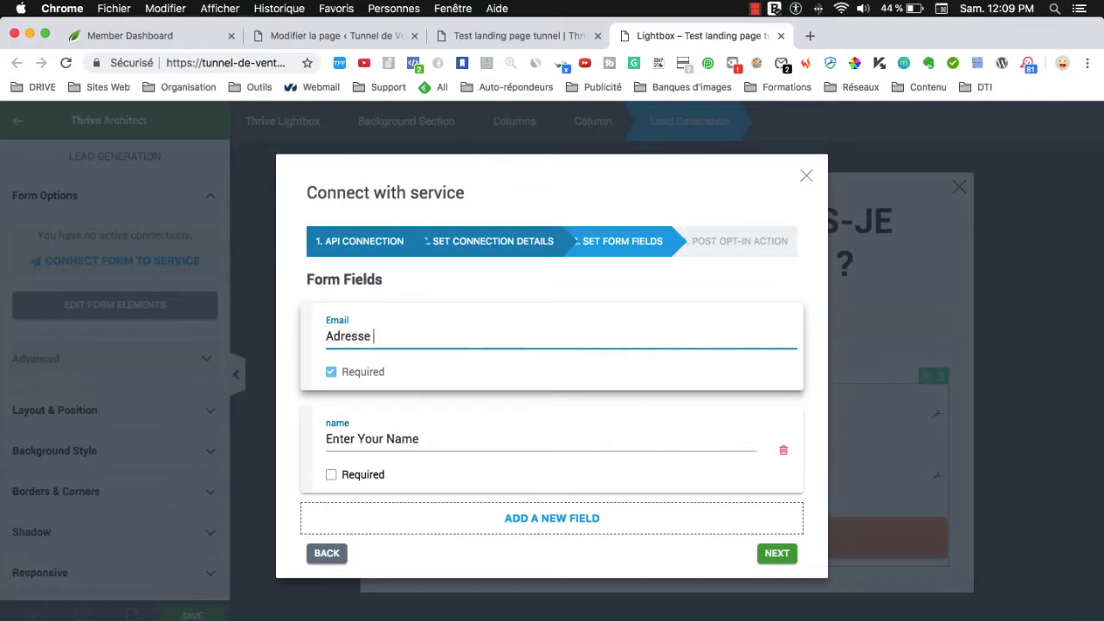
text(email)
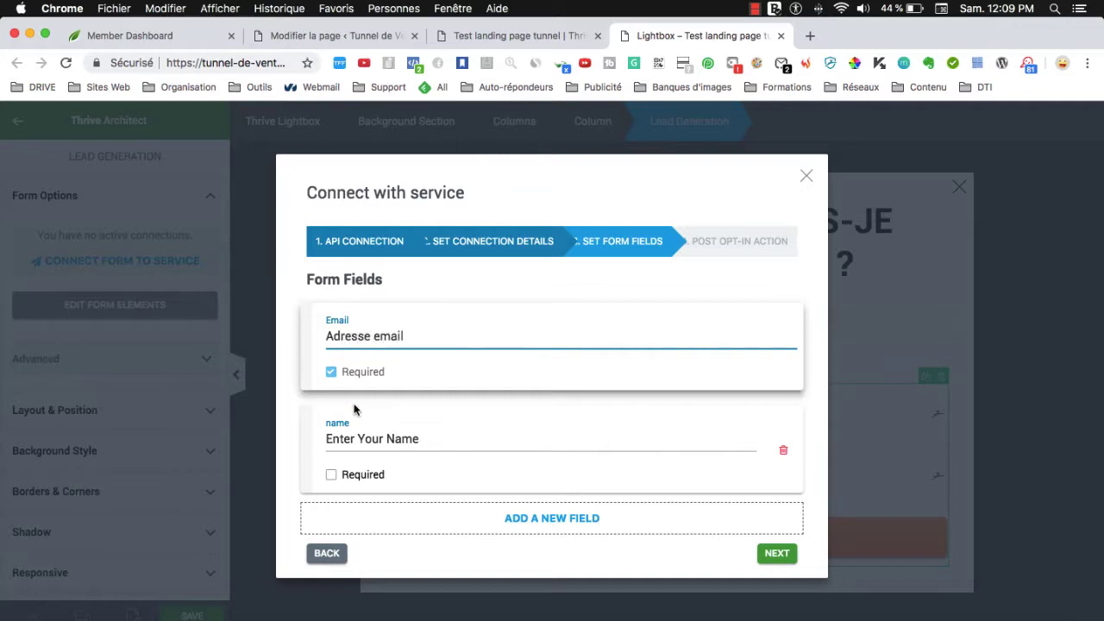
click(331, 475)
double_click(346, 439)
key(super+a)
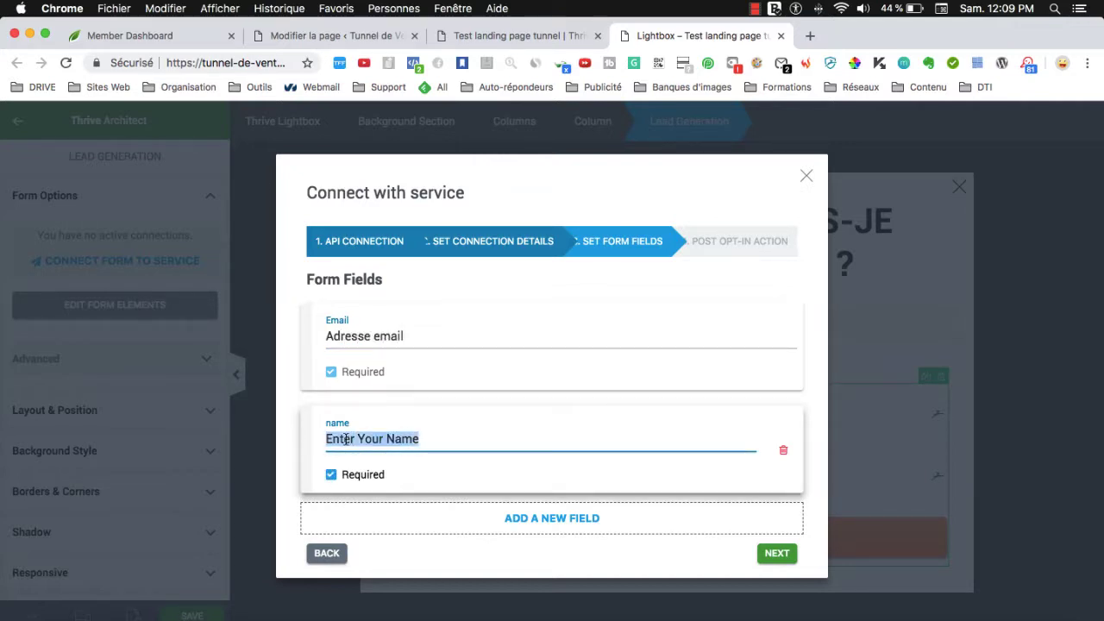
text(Prénom)
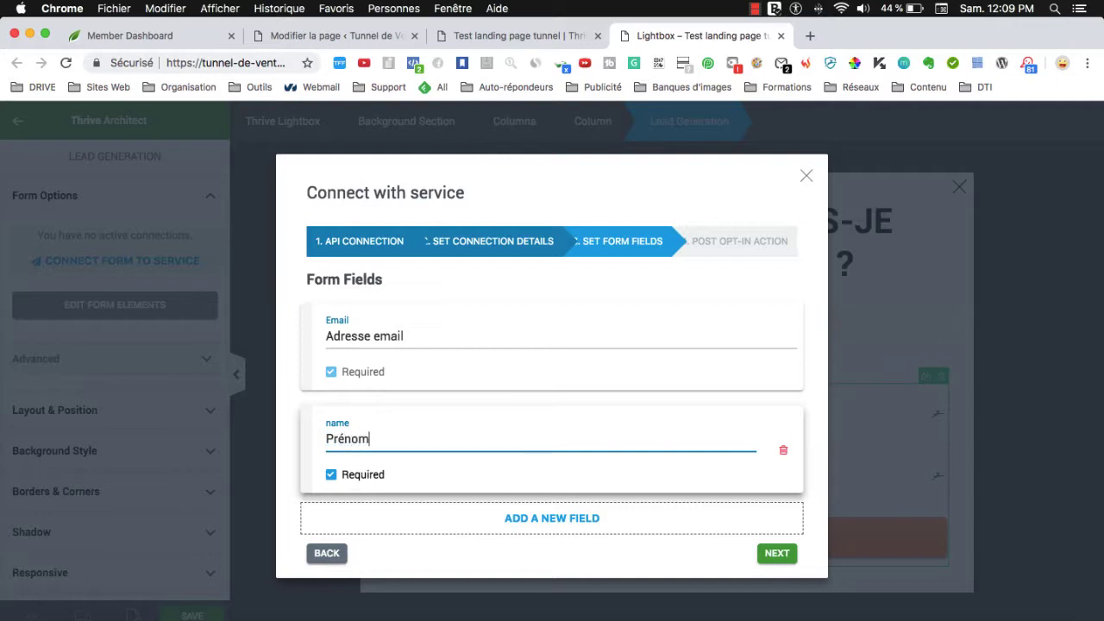
click(350, 487)
click(352, 485)
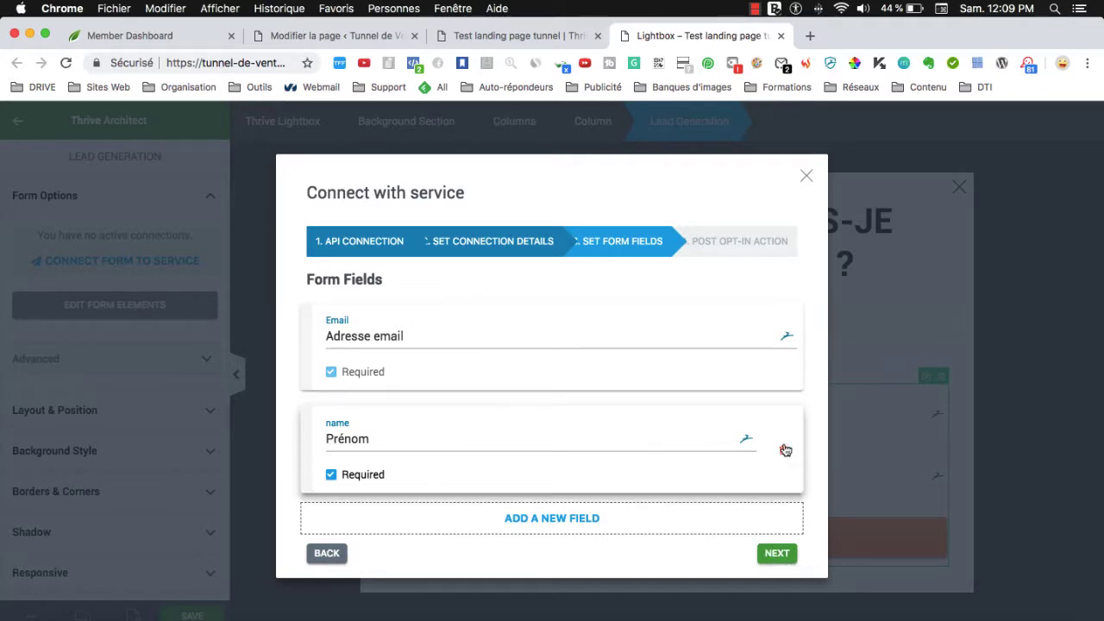
click(777, 554)
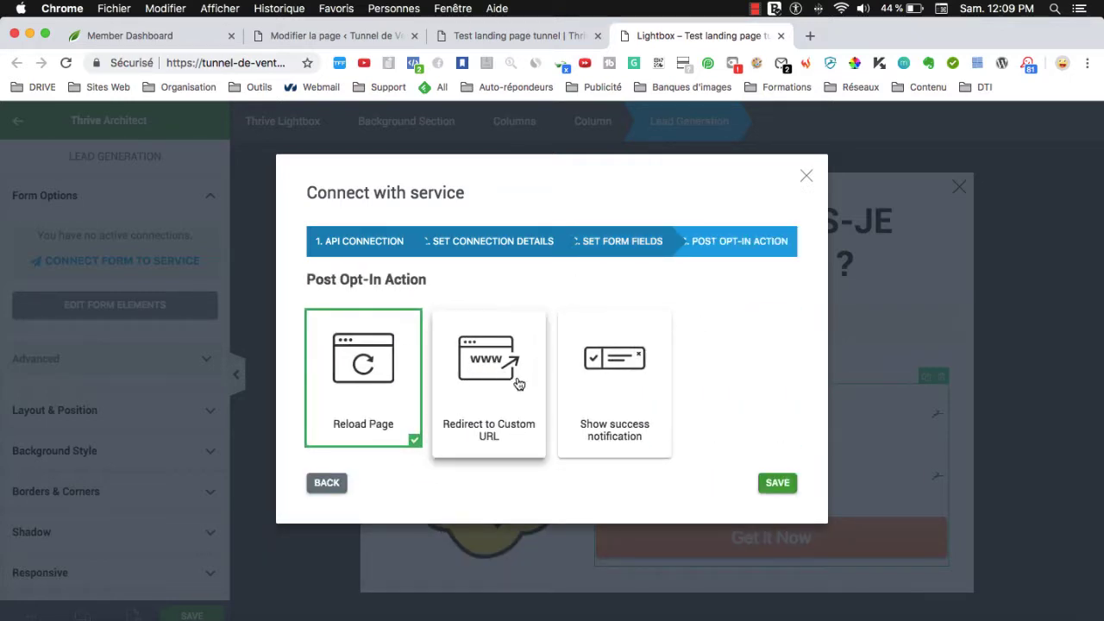
Choose Redirect to Custom URL as the post opt-in action, then go to the WordPress new-page tab.
click(502, 385)
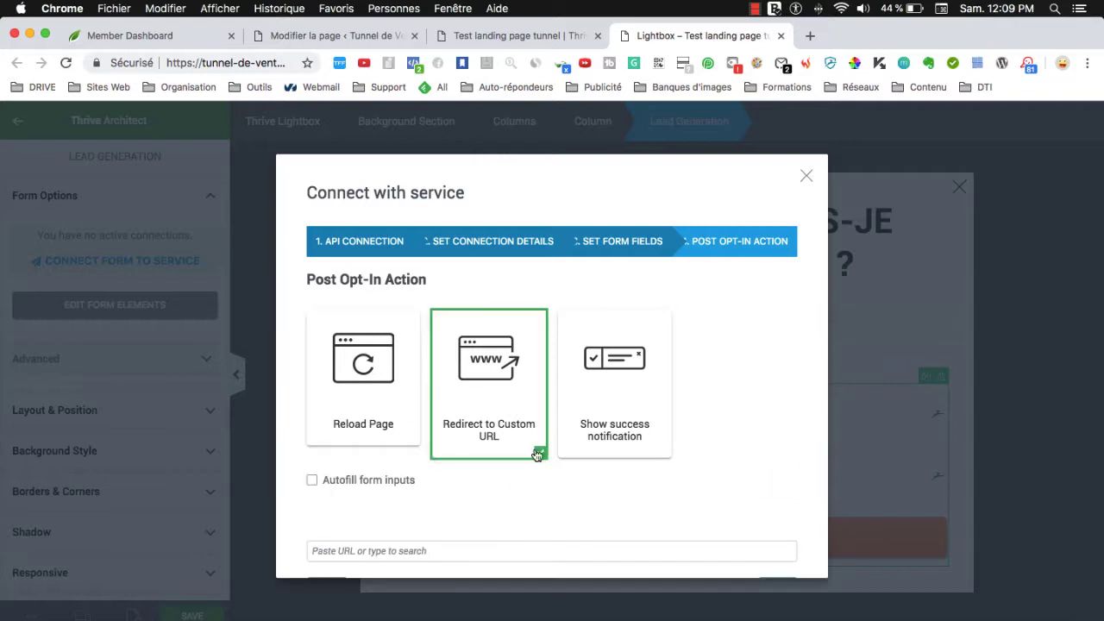
click(332, 37)
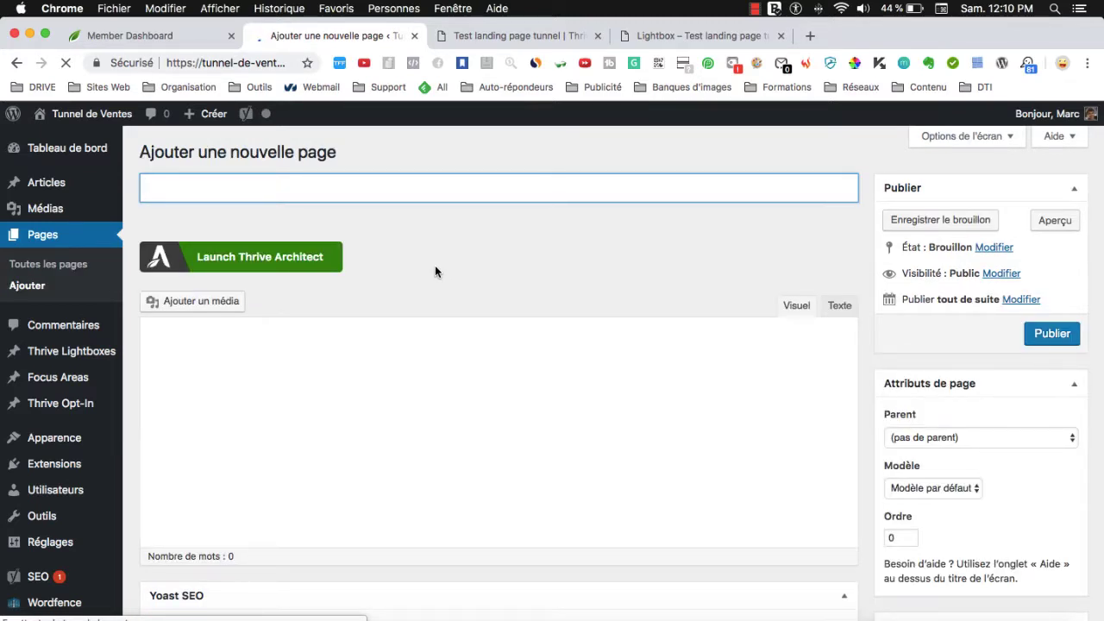
Title the new page 'Test remerciement tunnel' and publish it.
text(st)
key(BackSpace)
text(Test remerciement tu)
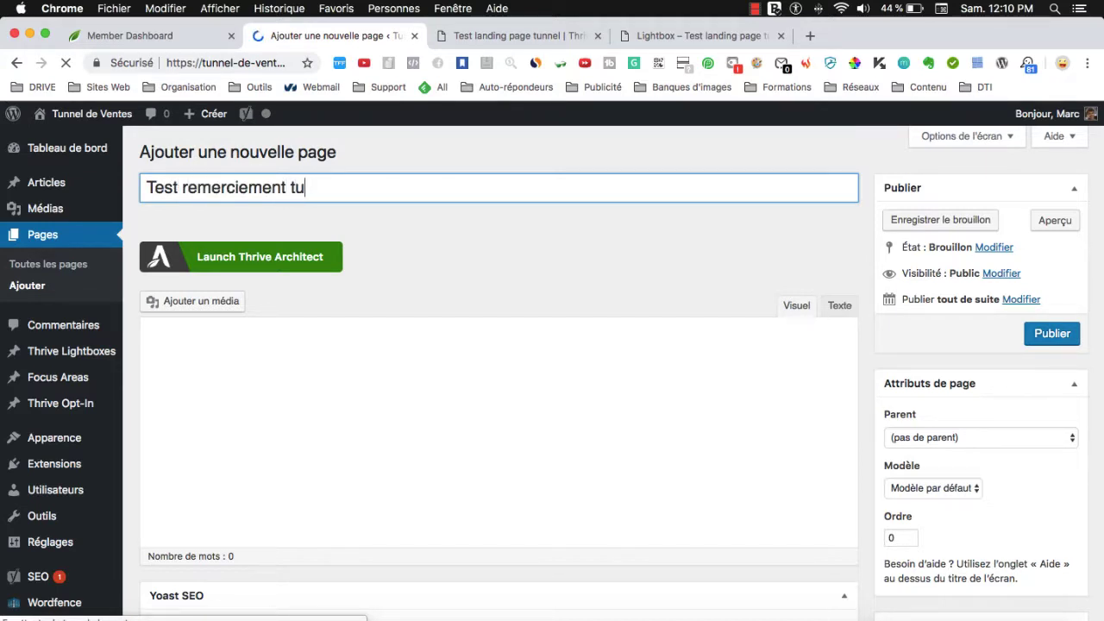
text(nnel)
click(1056, 339)
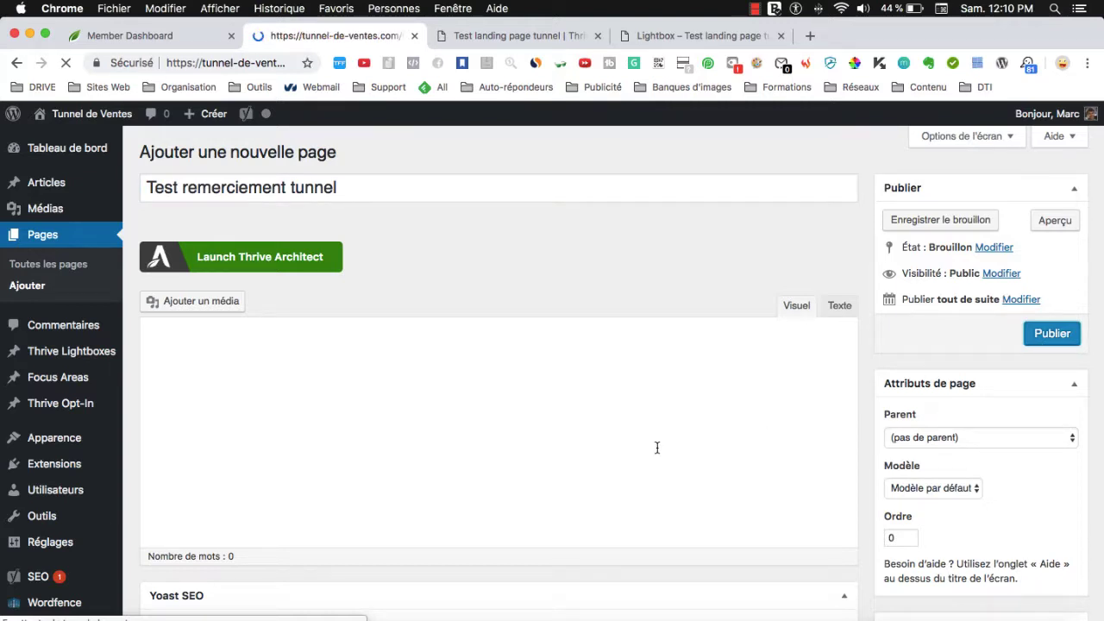
Open the published page, copy its URL, and return to the lightbox tab.
click(361, 274)
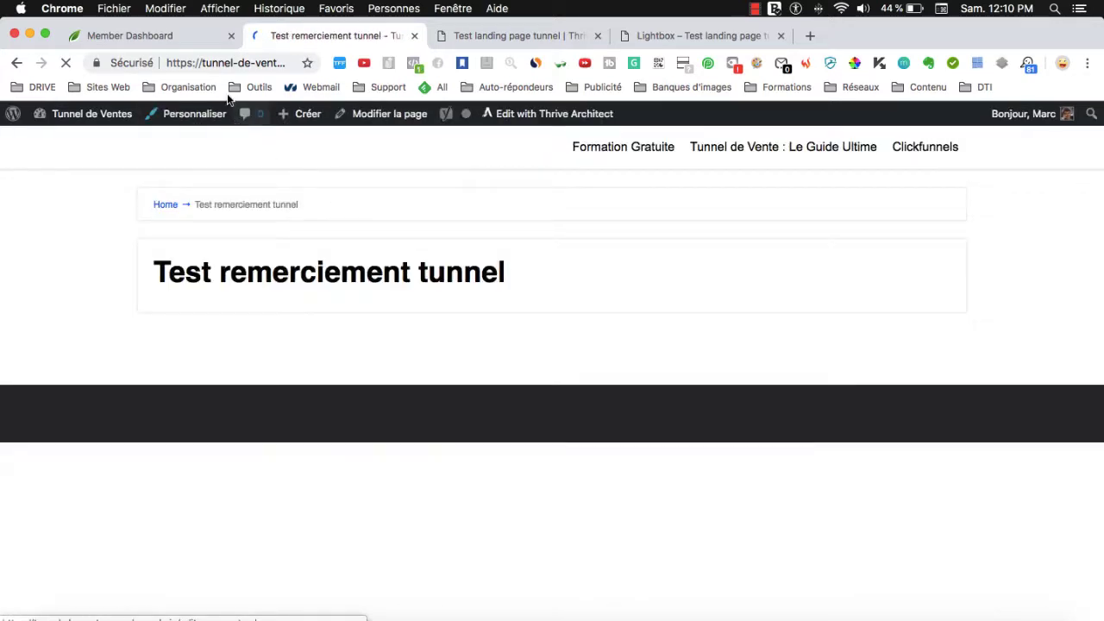
click(318, 69)
key(super+c)
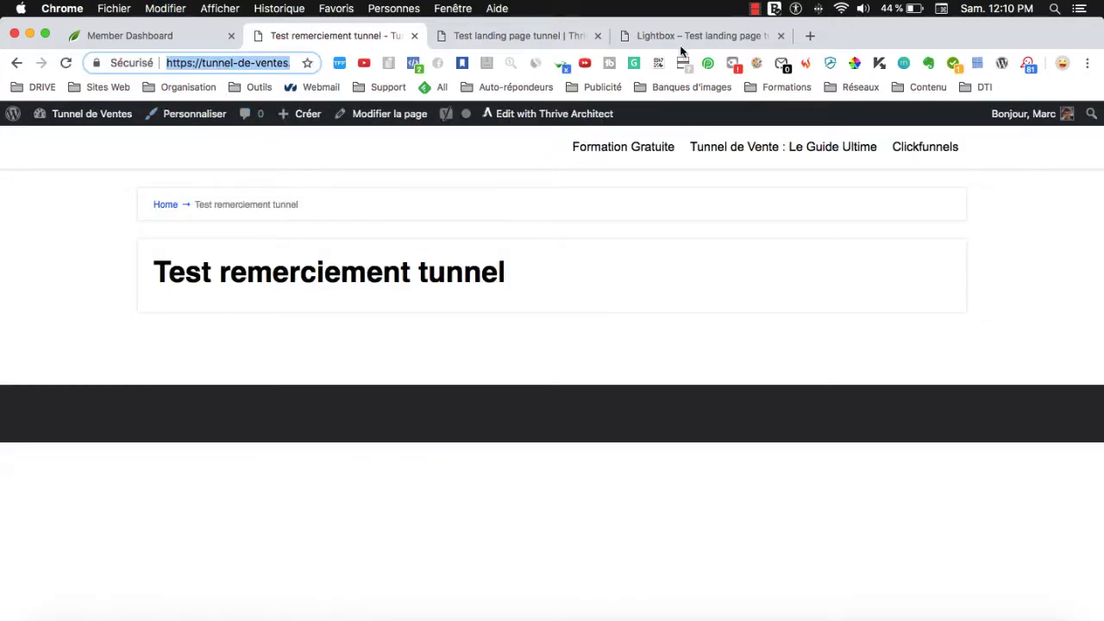
click(704, 38)
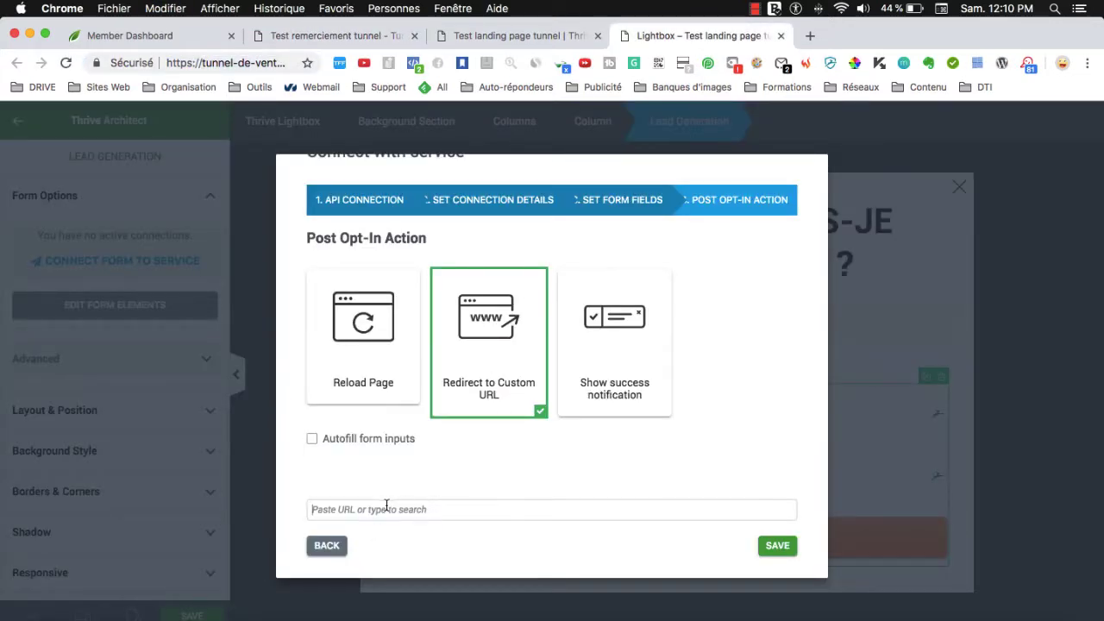
Paste the thank-you page URL as the redirect and save the Mailchimp connection.
key(super+v)
click(759, 546)
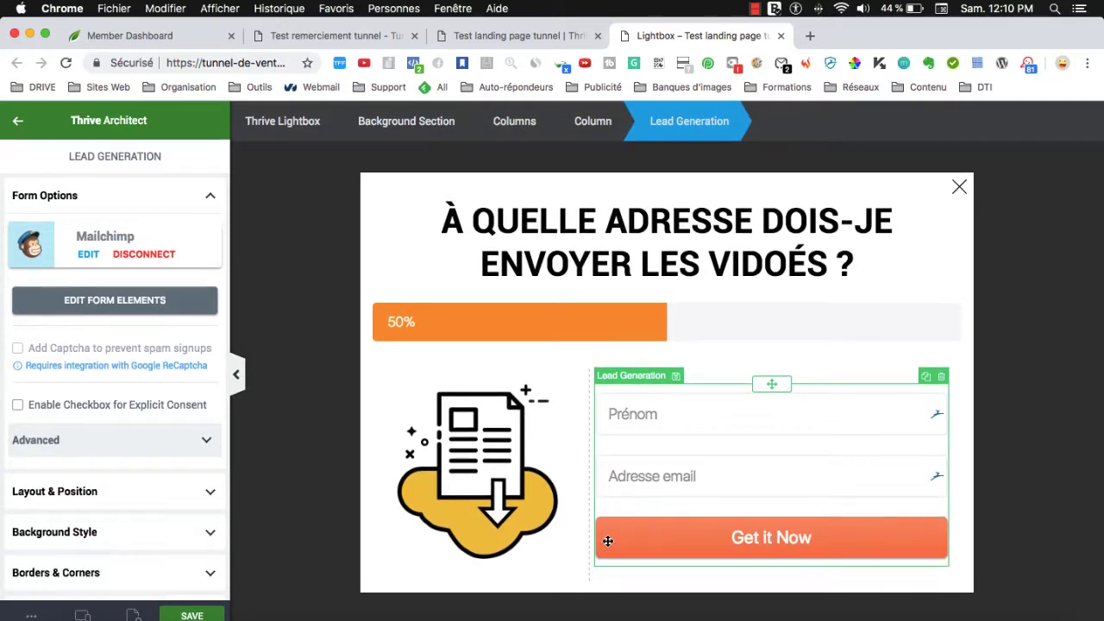
Through Edit Form Elements, rename the submit button from 'Get it Now' to 'Je valide >>'.
click(98, 301)
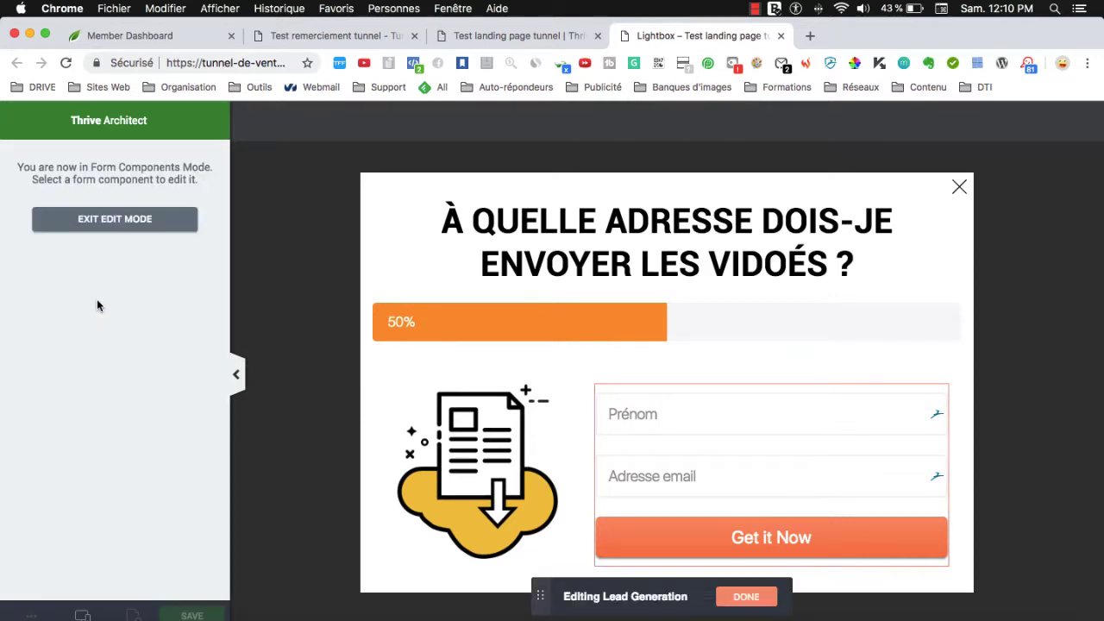
click(761, 541)
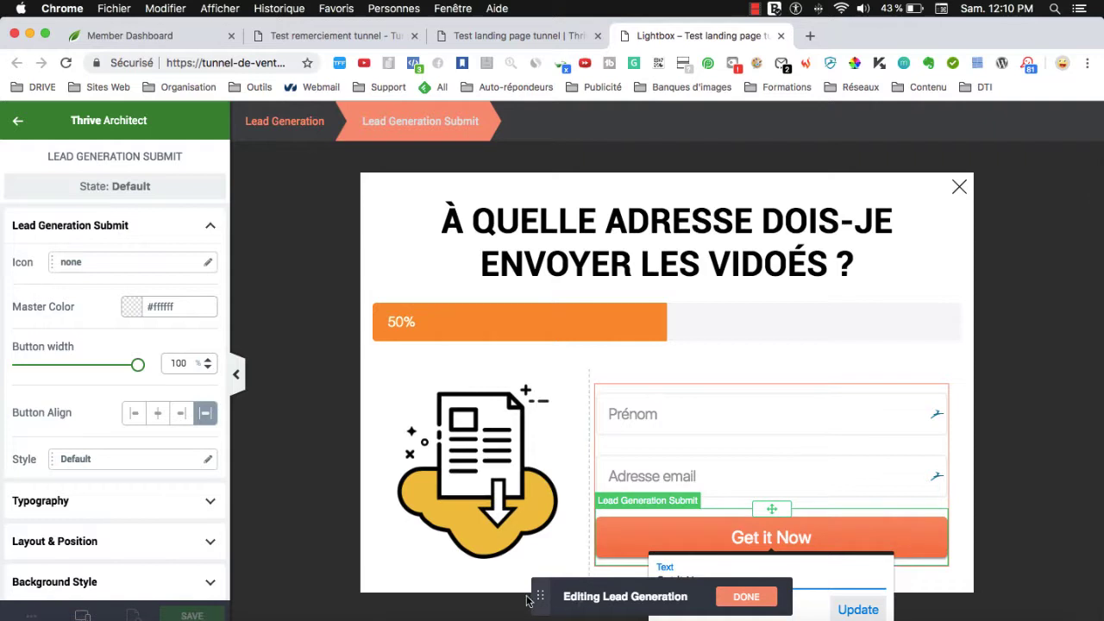
drag(539, 598, 392, 523)
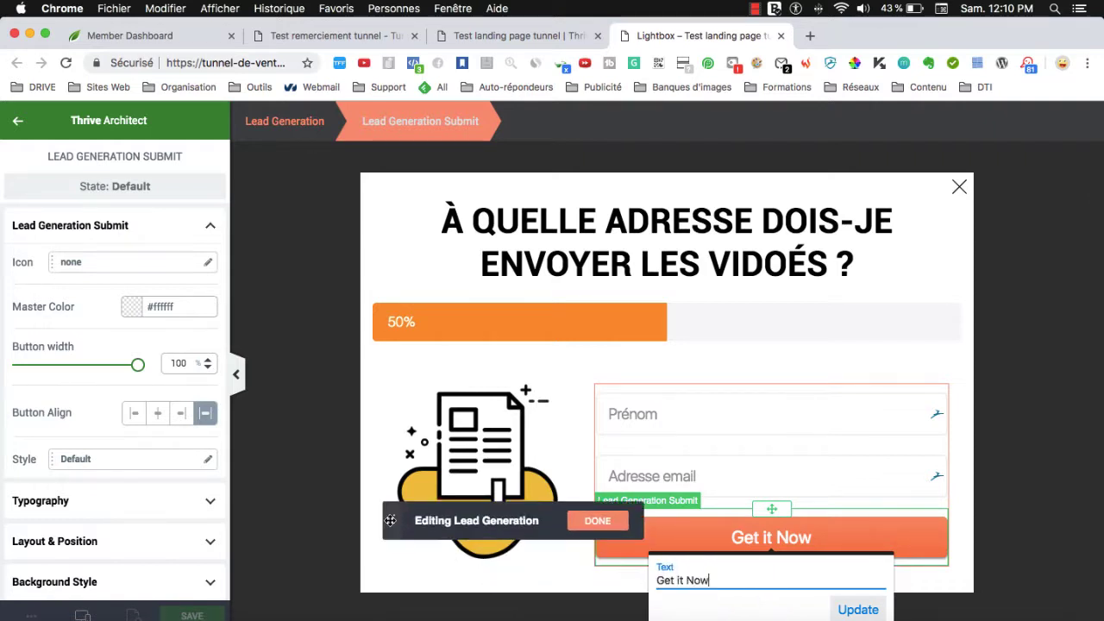
triple_click(711, 579)
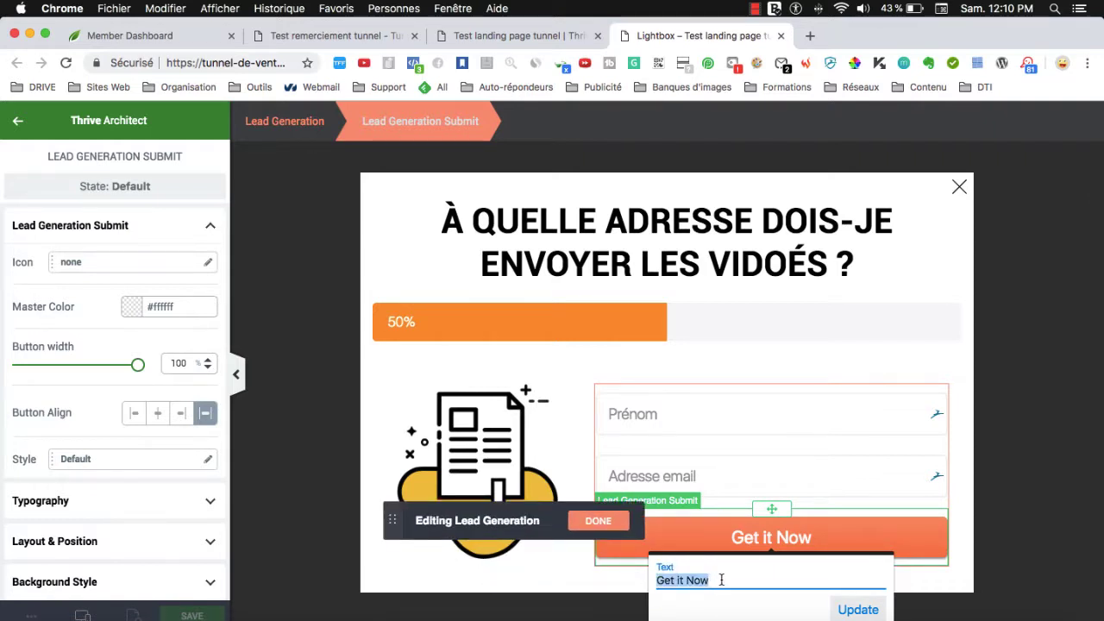
text(Je valide >>)
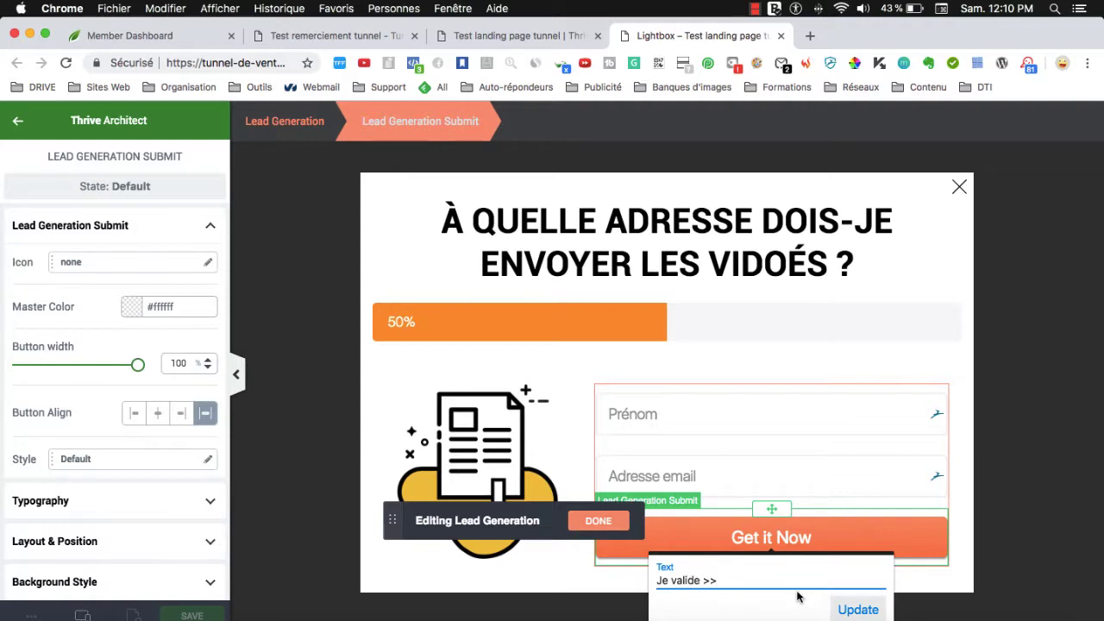
click(852, 609)
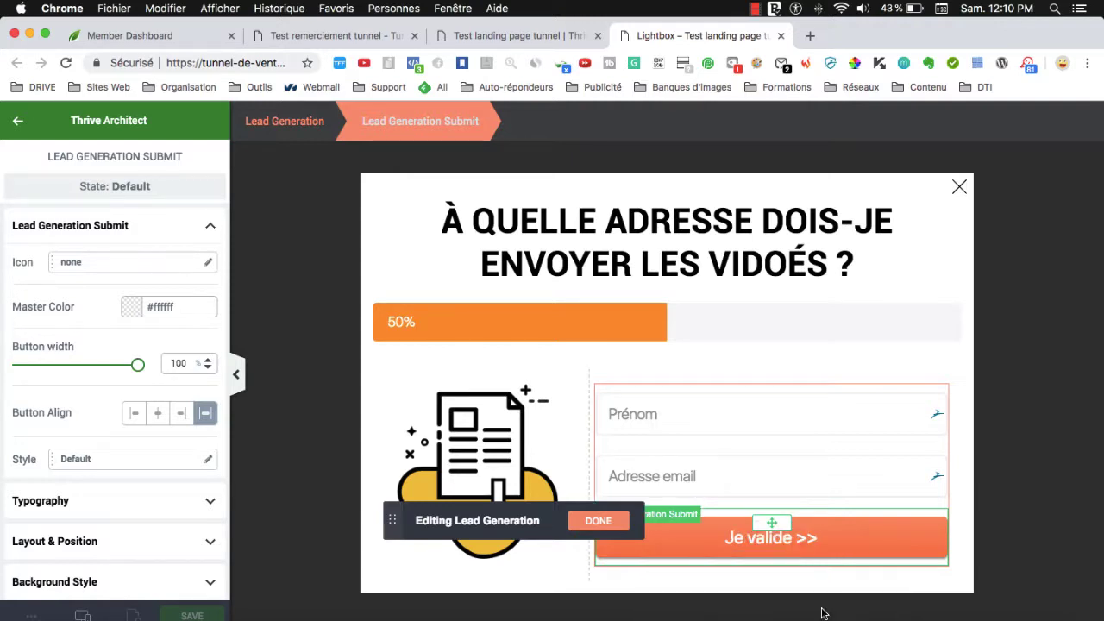
click(597, 521)
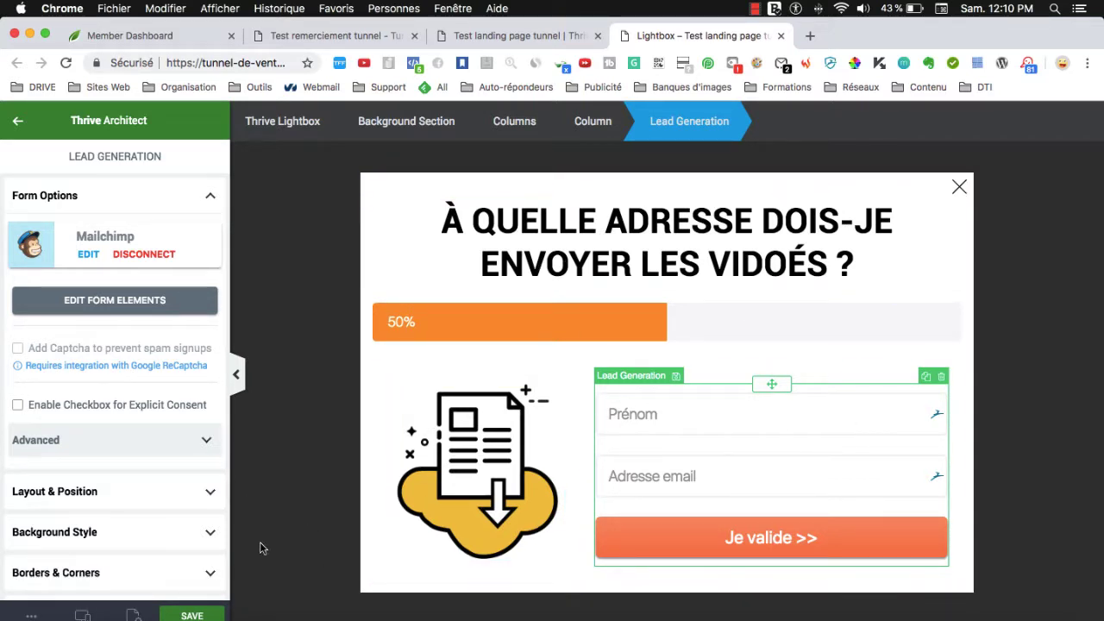
Save the lightbox and landing page, keeping the Open Lightbox action; go to Test remerciement tunnel.
key(super+s)
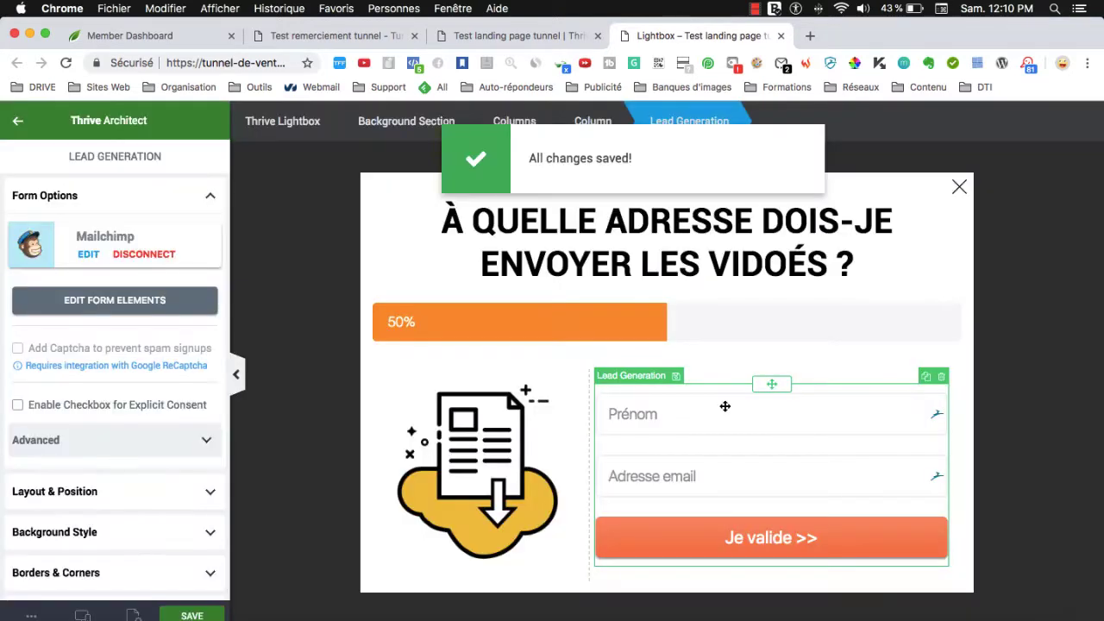
click(780, 37)
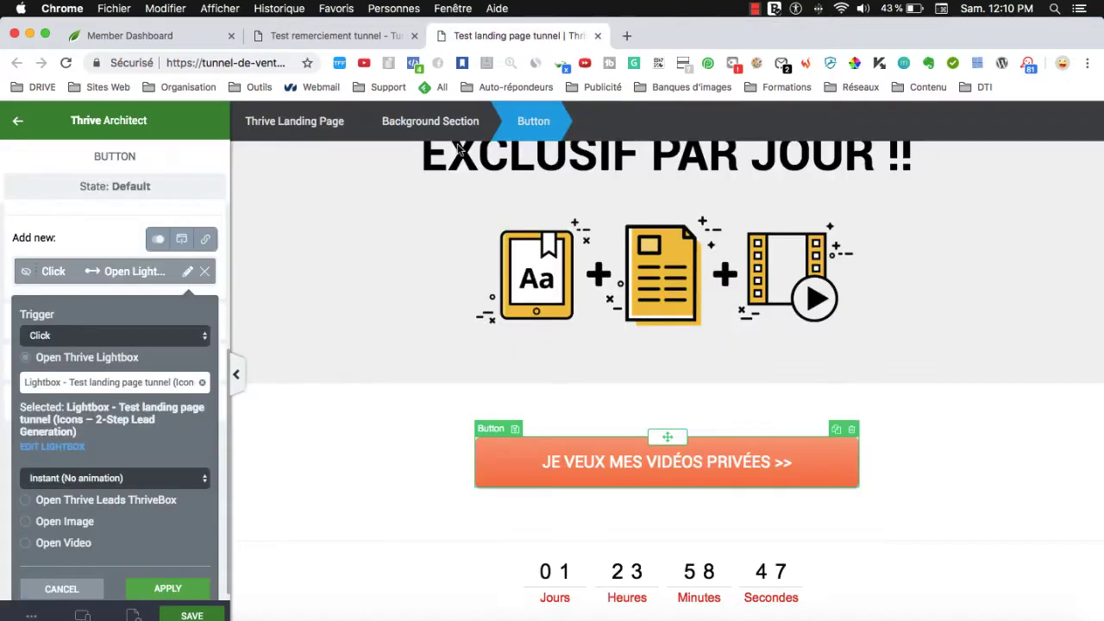
click(175, 590)
click(189, 615)
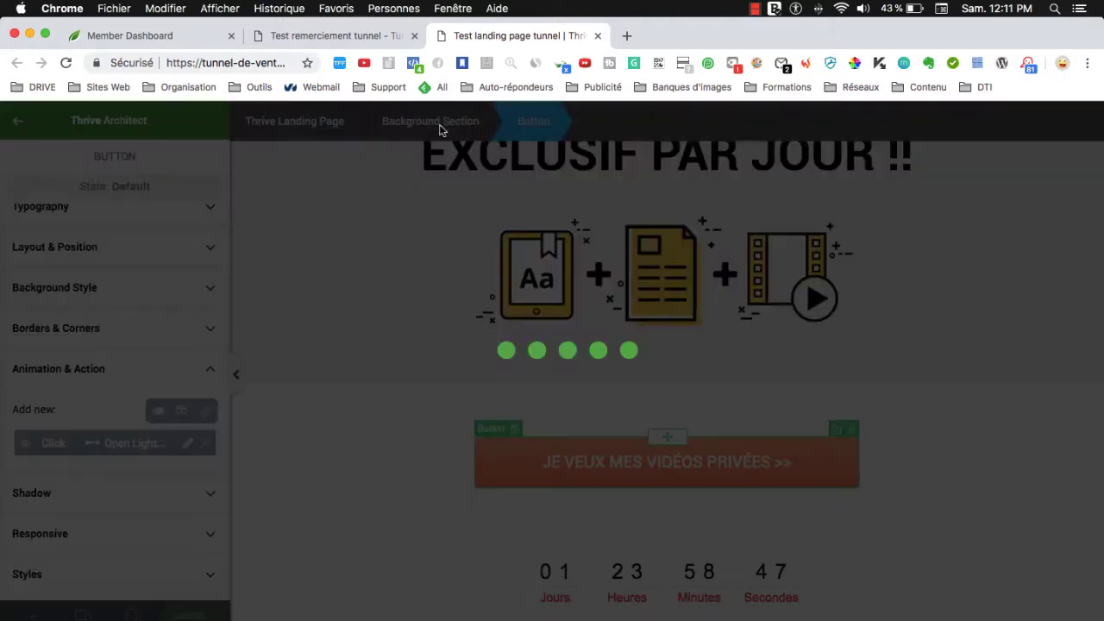
click(326, 38)
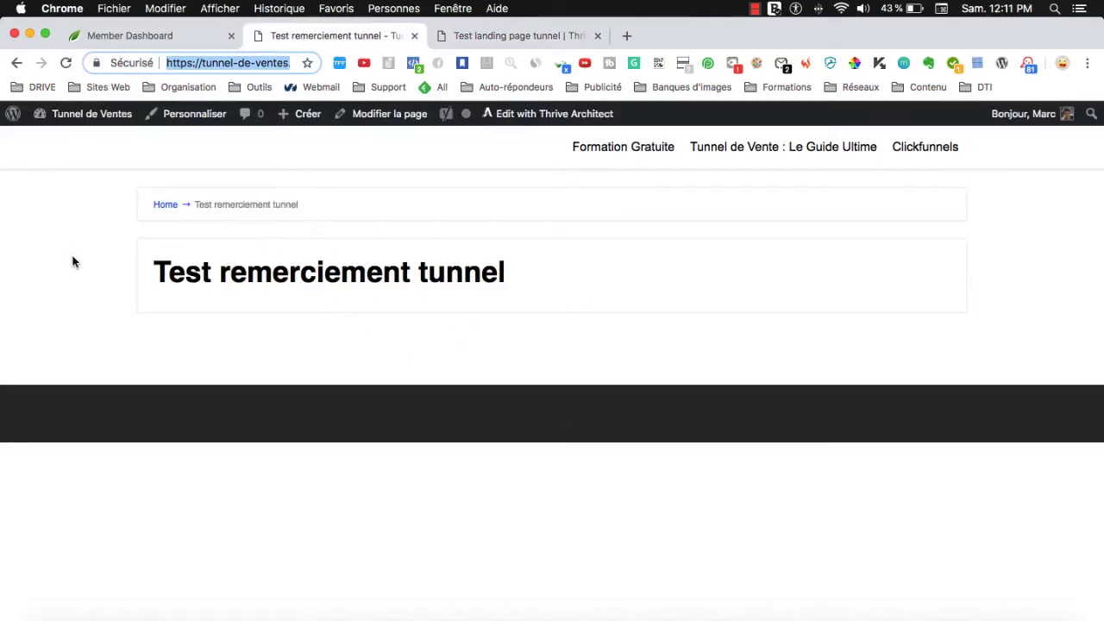
Launch Edit with Thrive Architect on the Test remerciement tunnel page.
click(360, 285)
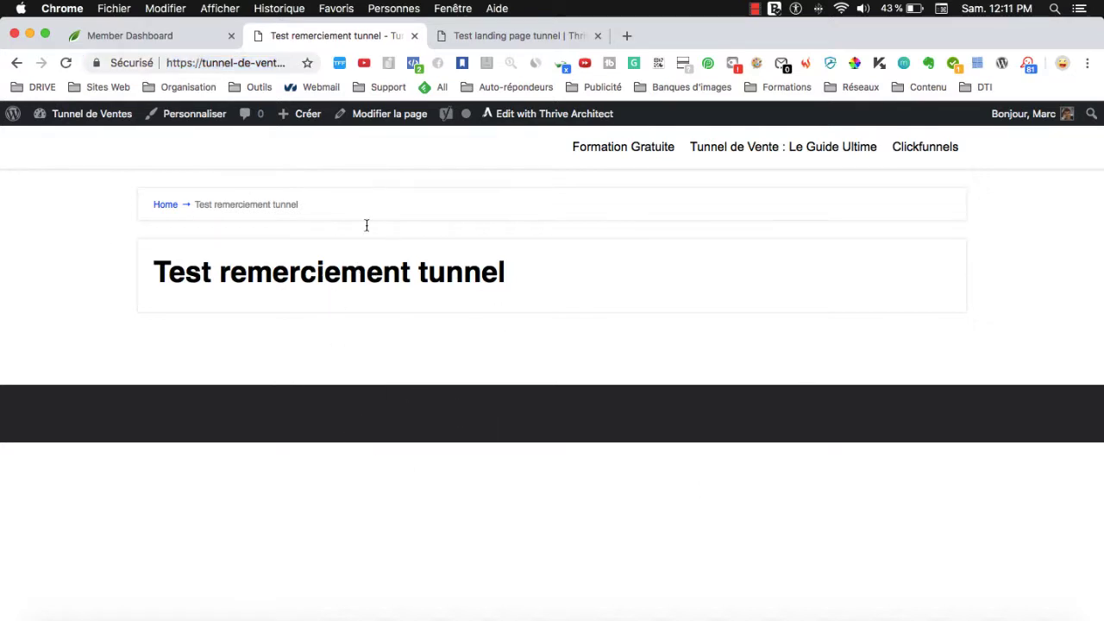
click(534, 117)
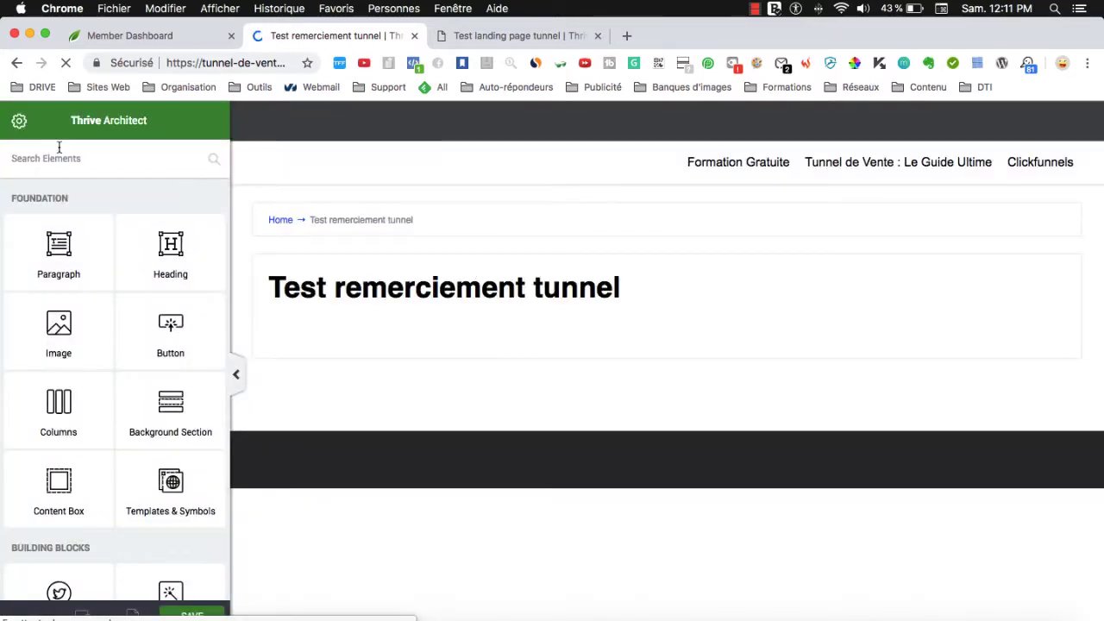
Open the landing page template chooser and browse the Icons and FitBrand template sets.
click(18, 120)
click(151, 168)
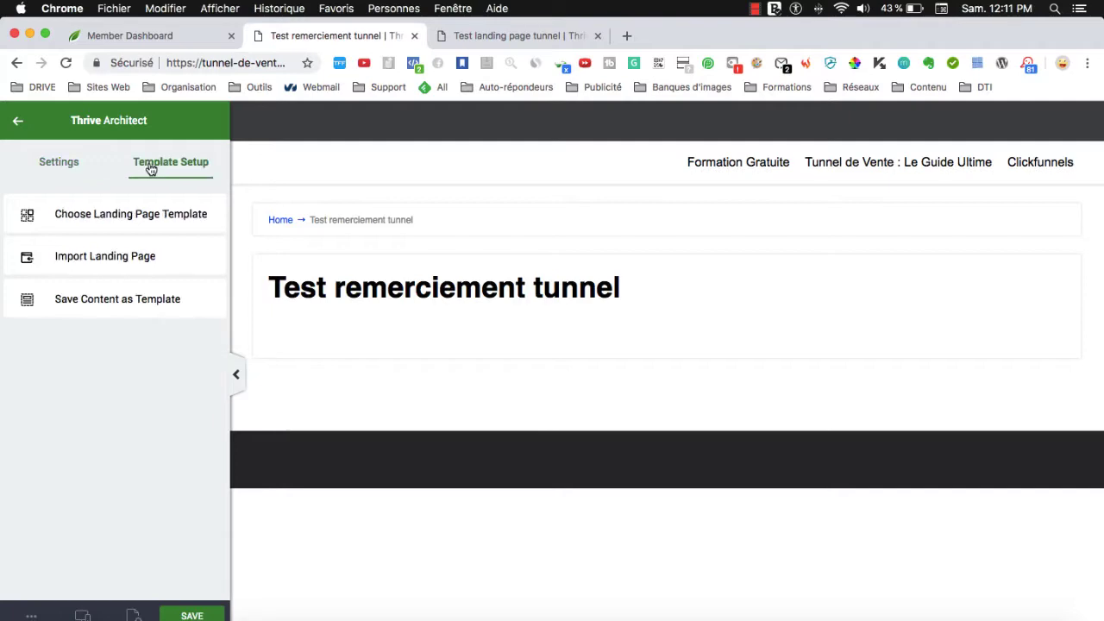
click(74, 216)
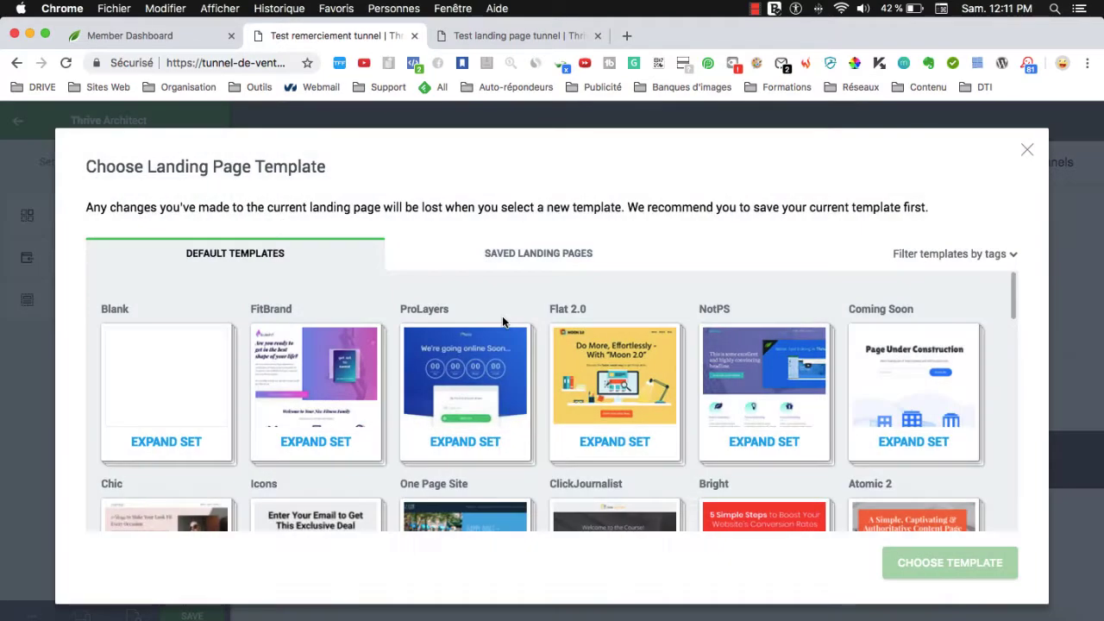
scroll(552, 455, down, 4)
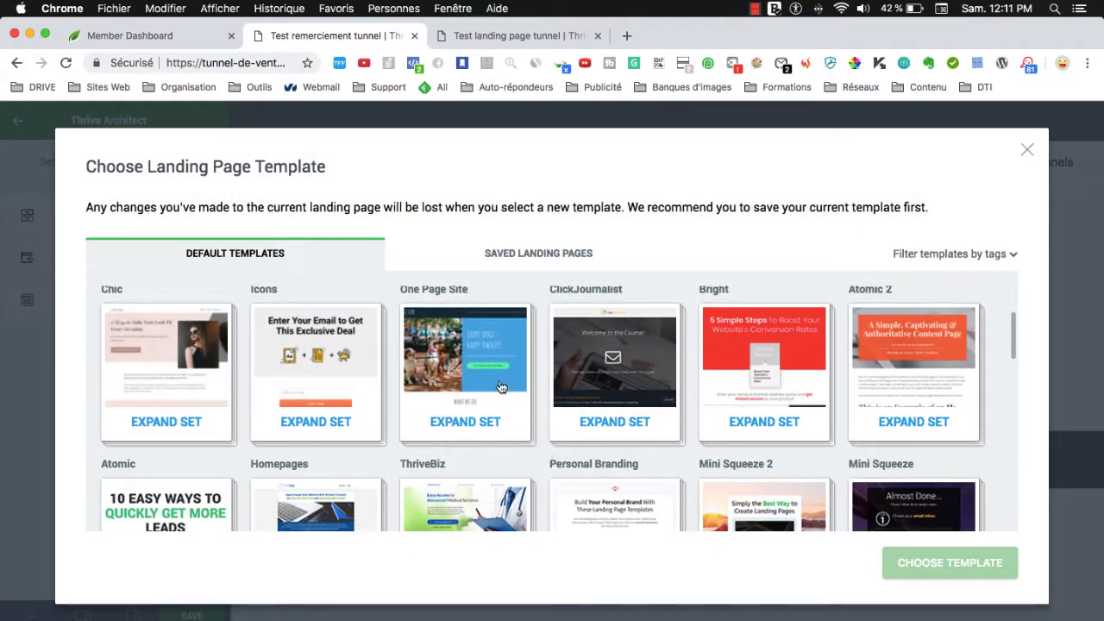
scroll(520, 350, up, 3)
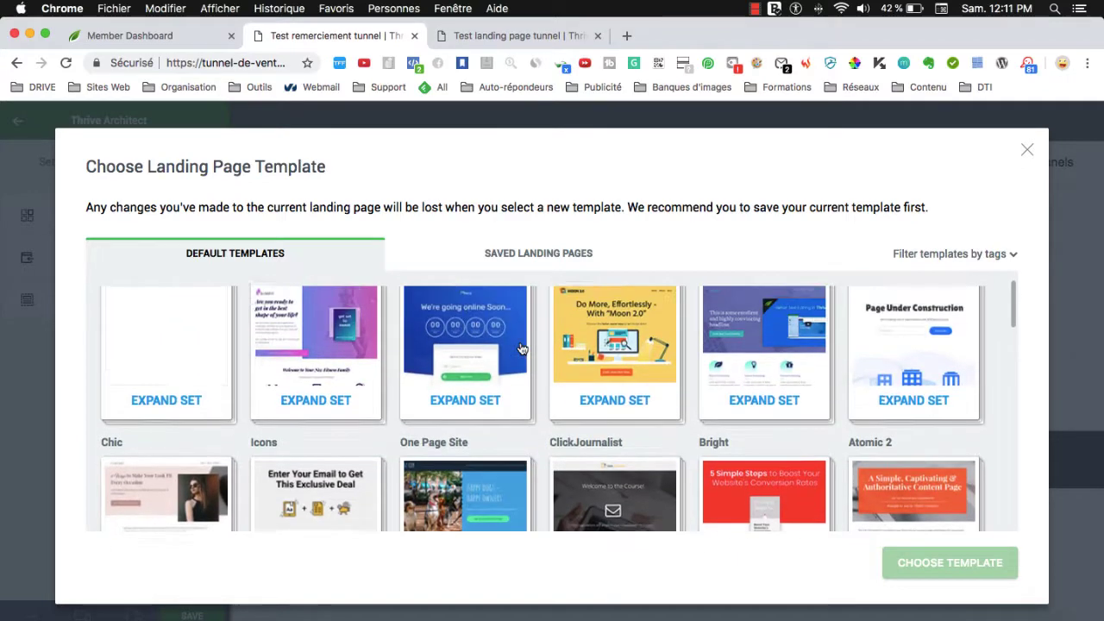
scroll(520, 354, down, 2)
scroll(520, 359, down, 5)
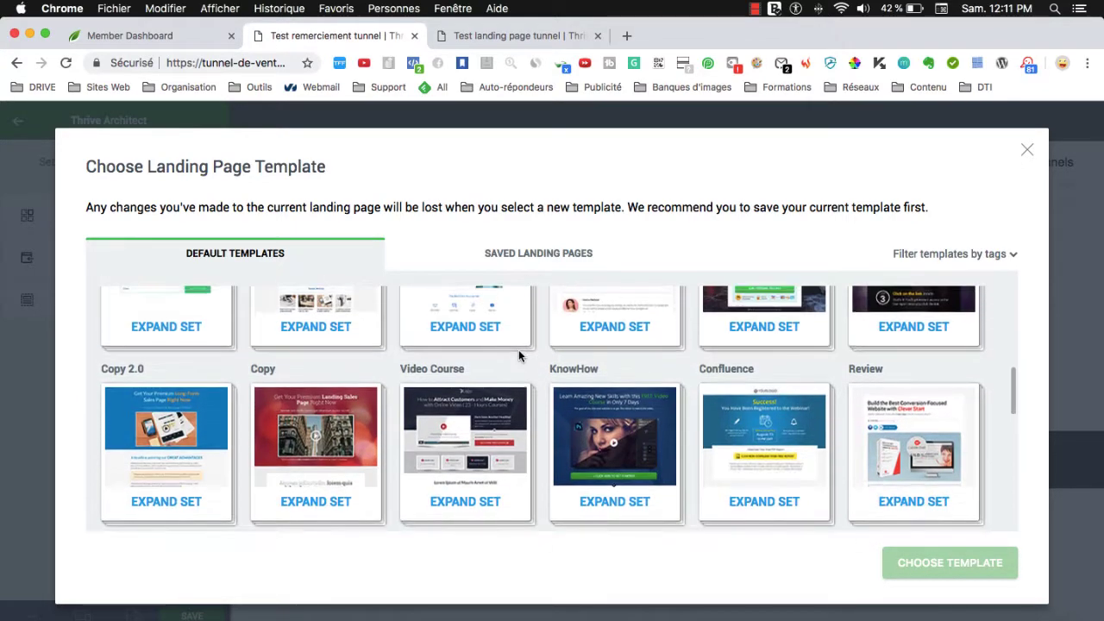
scroll(518, 354, up, 6)
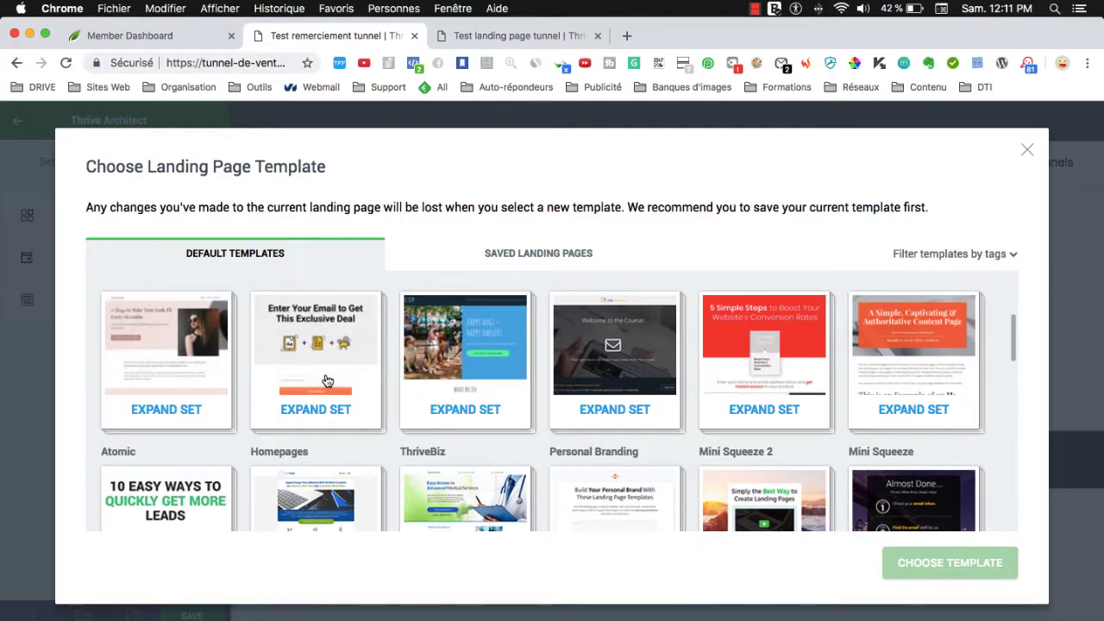
click(325, 374)
scroll(562, 426, up, 5)
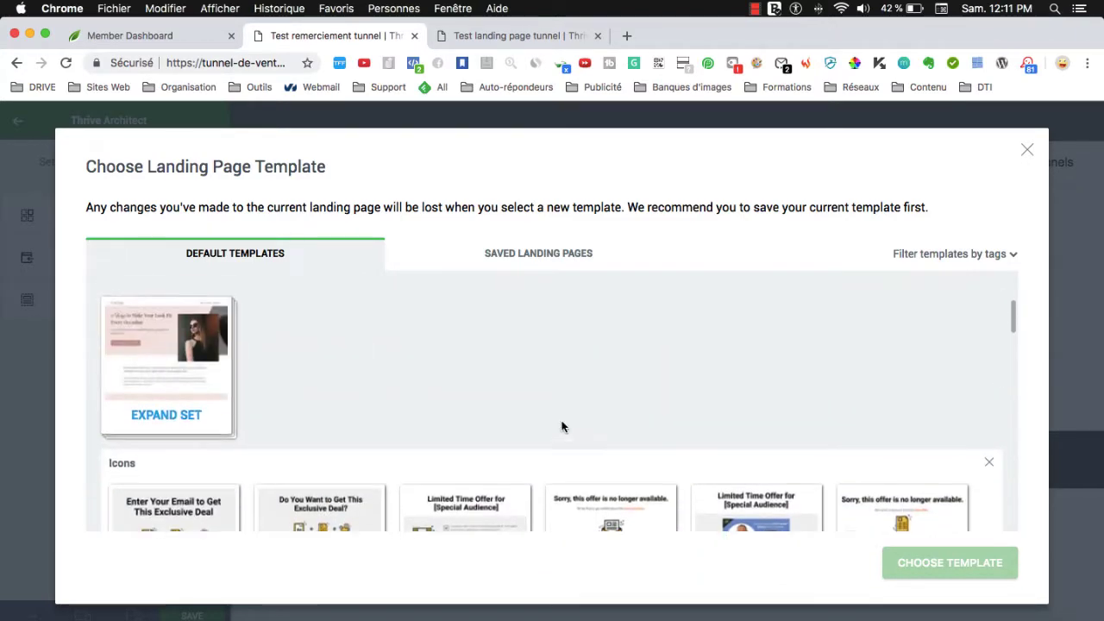
scroll(432, 395, up, 2)
click(335, 392)
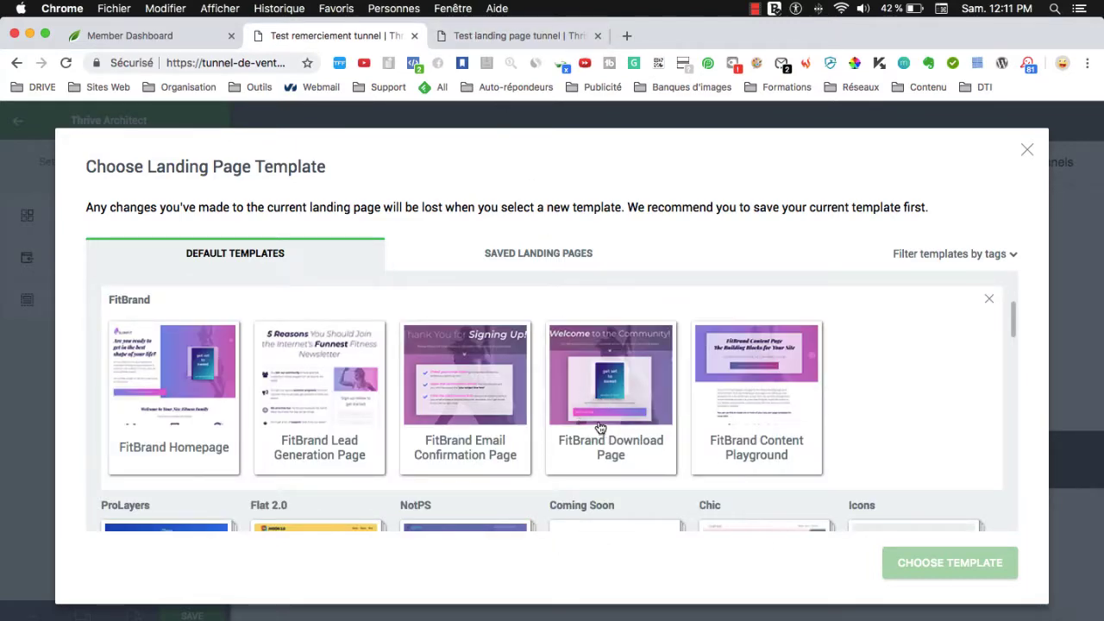
scroll(601, 423, down, 6)
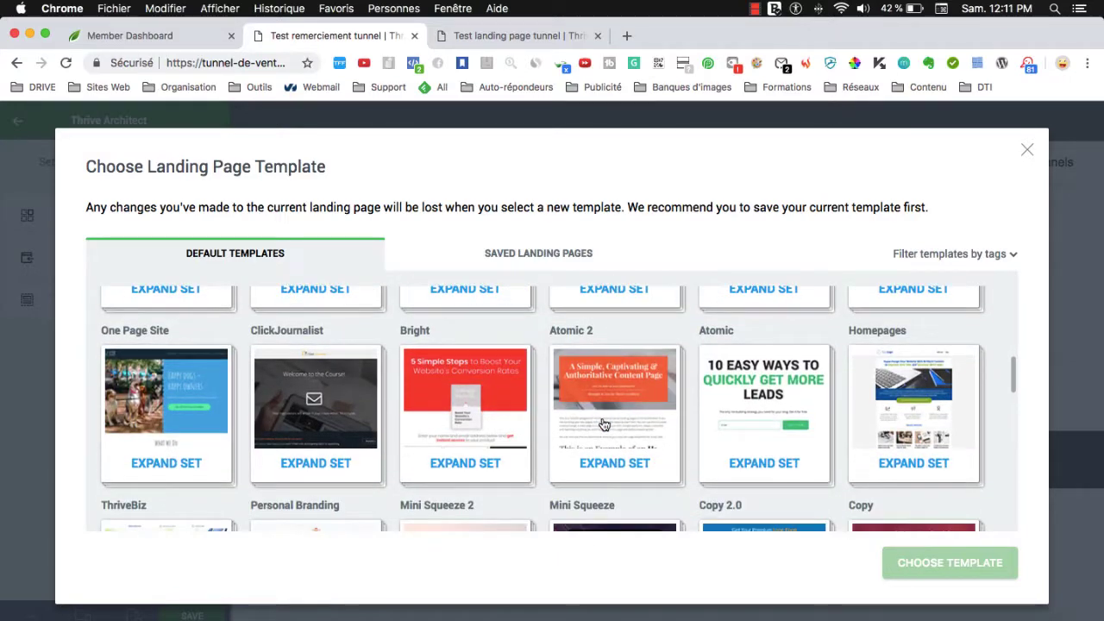
scroll(601, 423, down, 2)
scroll(572, 419, up, 6)
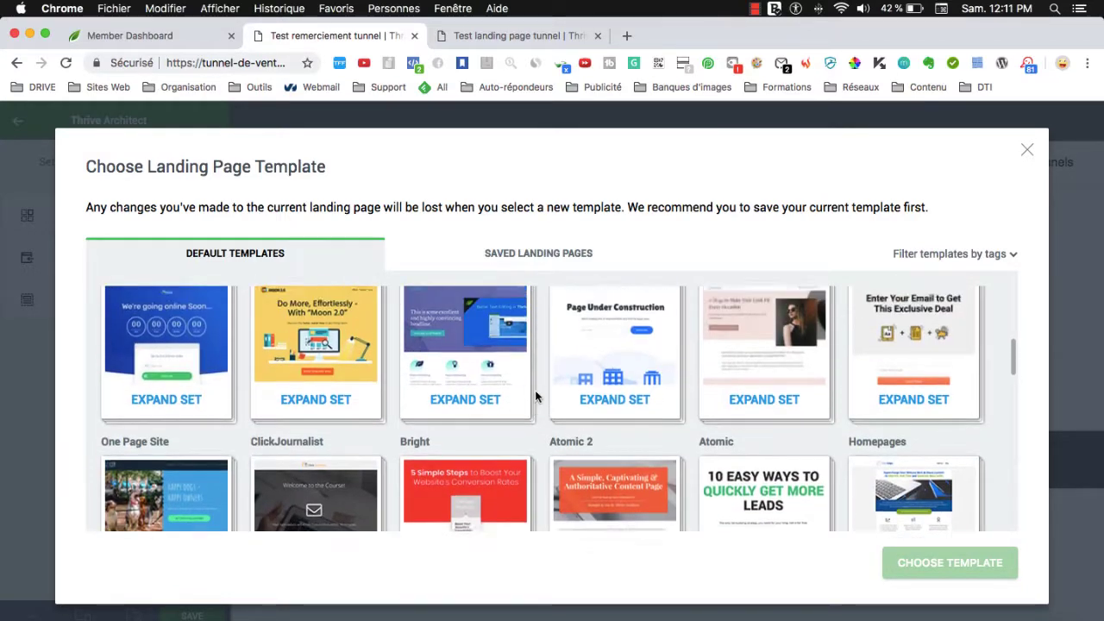
scroll(535, 389, down, 3)
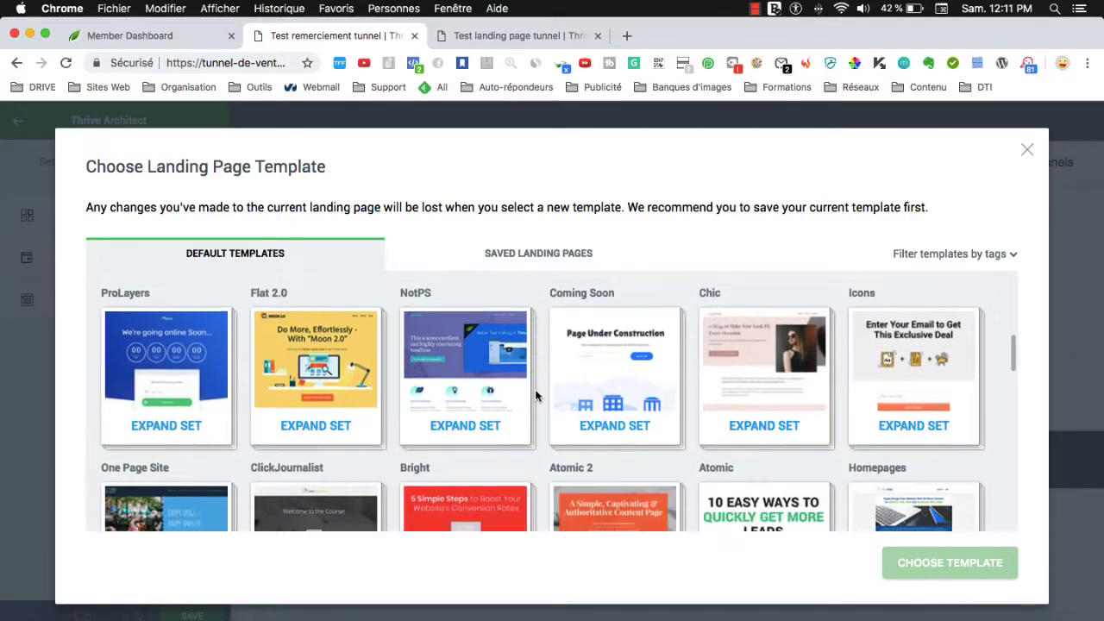
Expand the Atomic set and apply the Atomic Email Confirmation template.
click(931, 390)
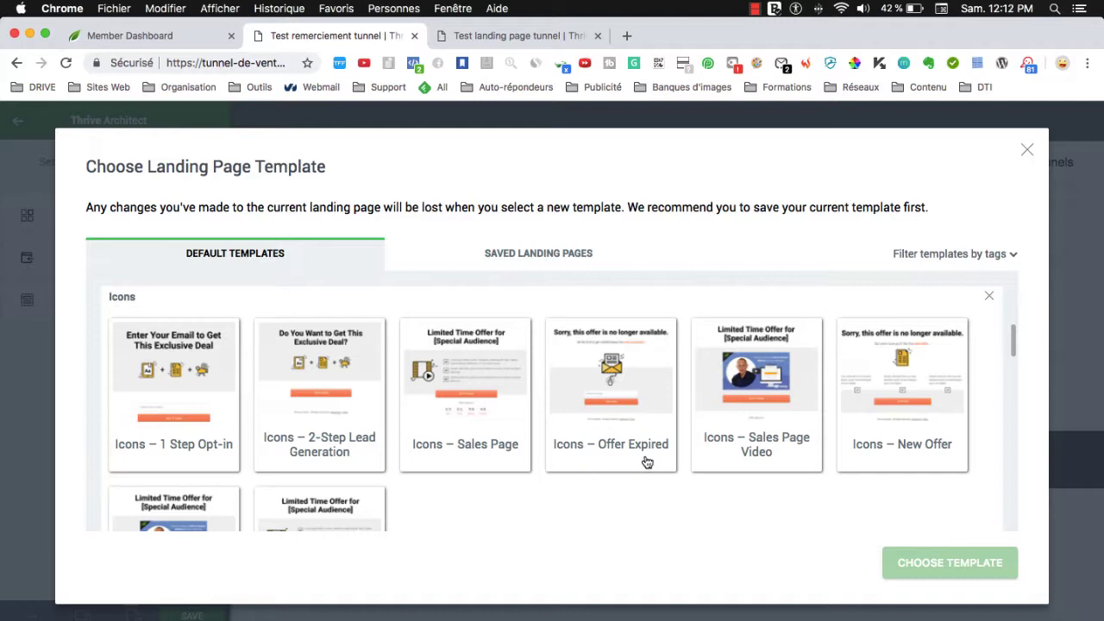
scroll(584, 469, down, 1)
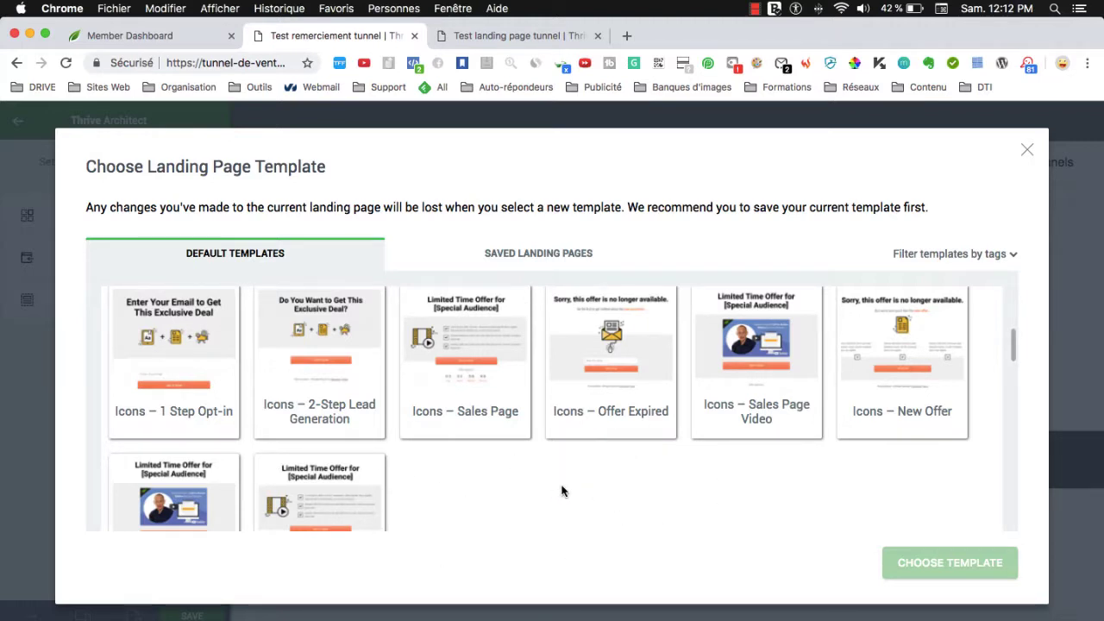
scroll(584, 491, down, 3)
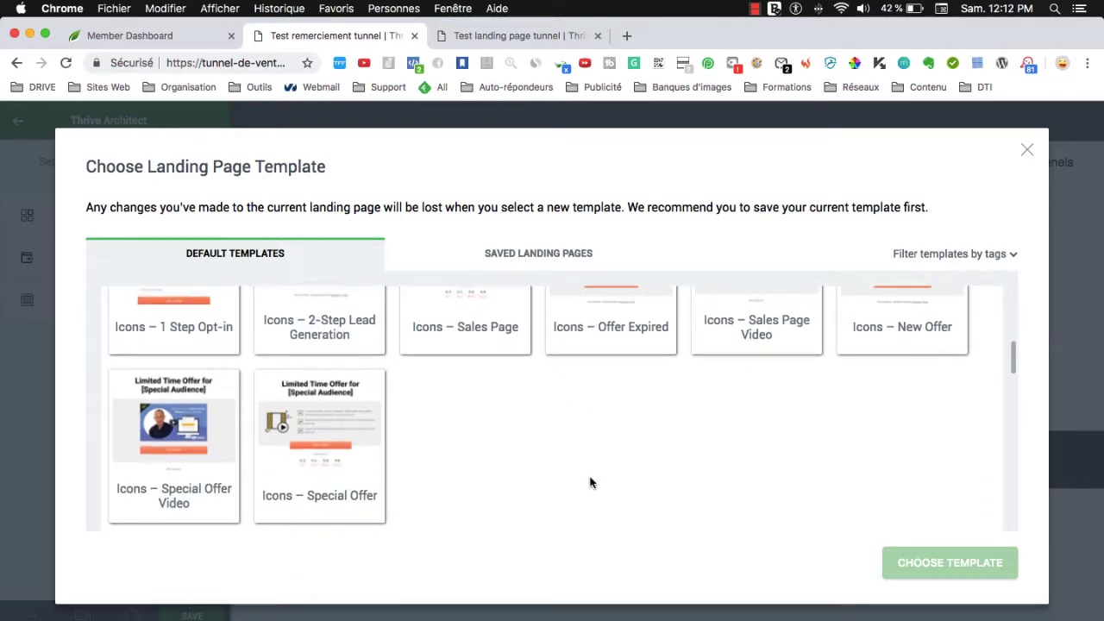
scroll(590, 482, up, 3)
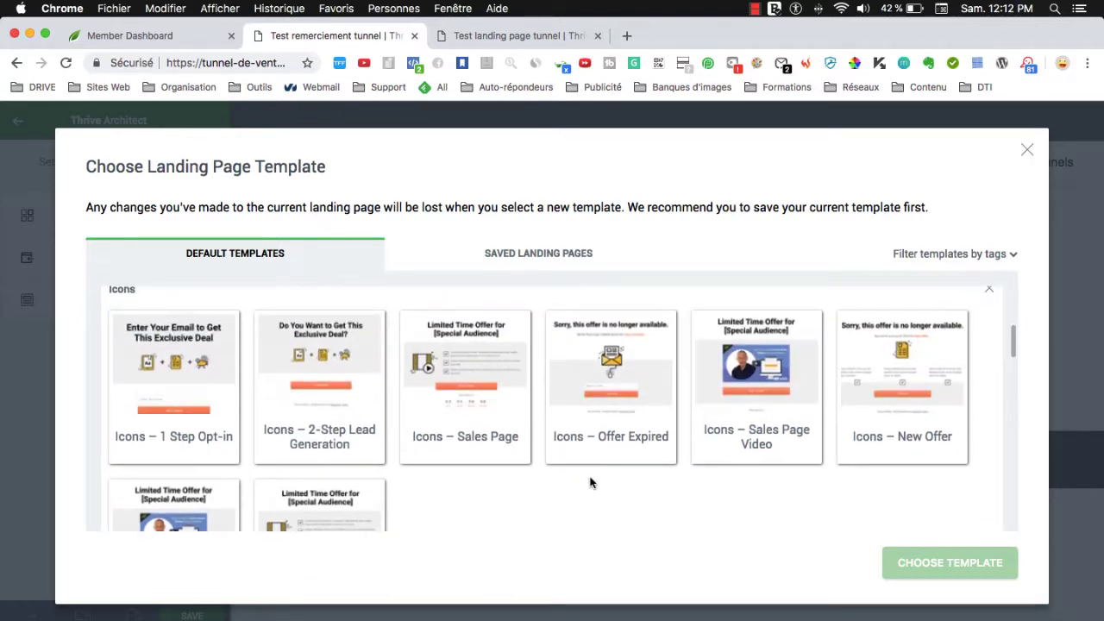
scroll(590, 482, down, 3)
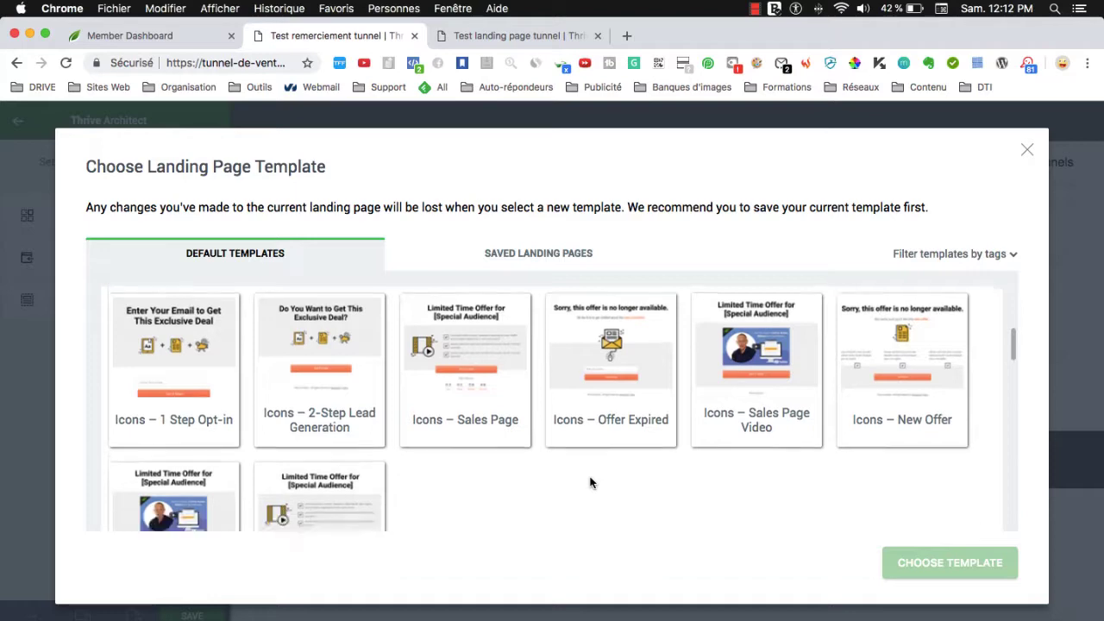
scroll(589, 482, down, 5)
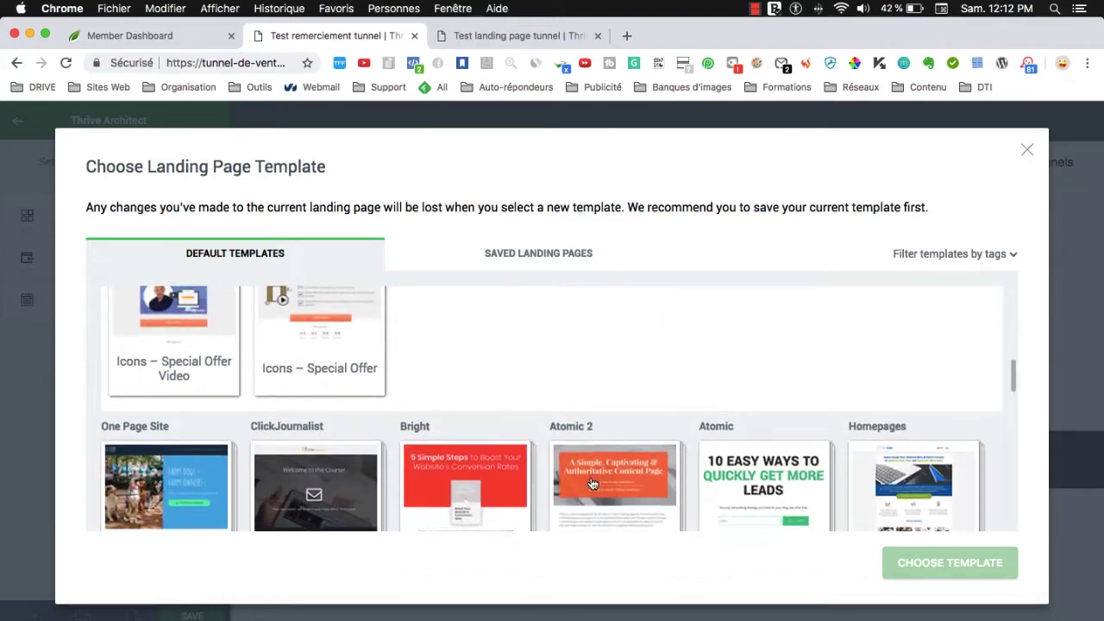
click(770, 447)
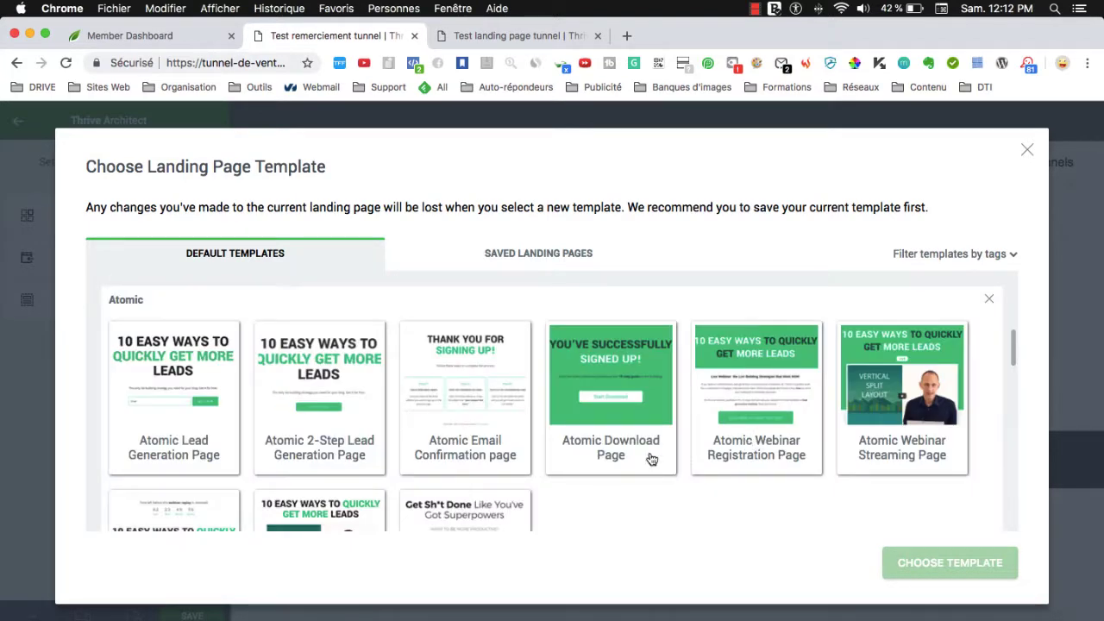
scroll(603, 481, down, 1)
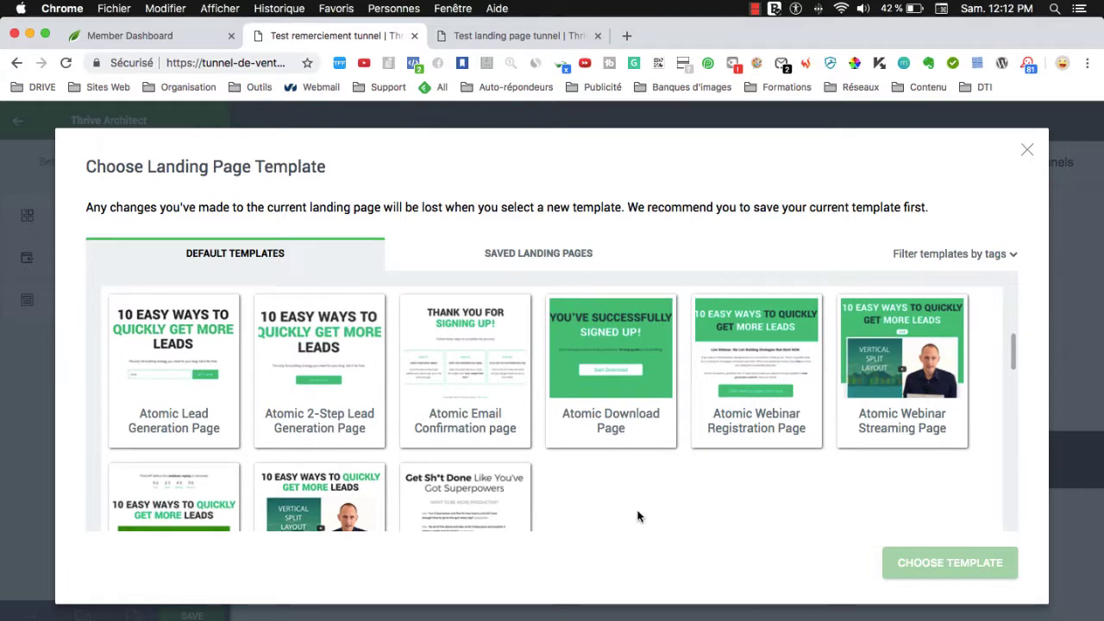
scroll(638, 516, down, 1)
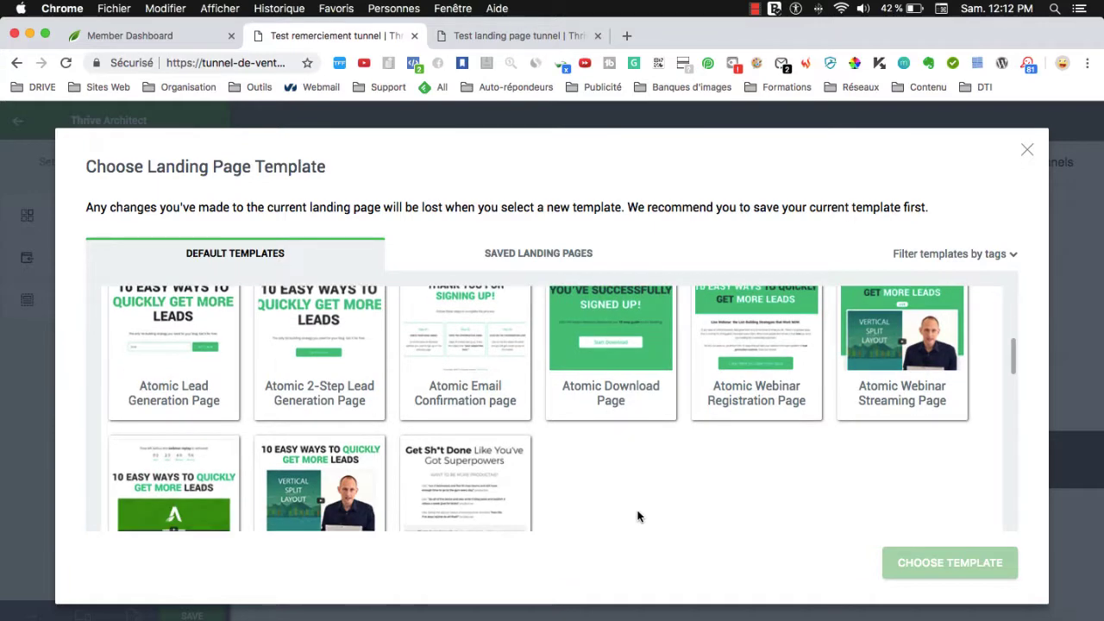
click(471, 344)
click(920, 567)
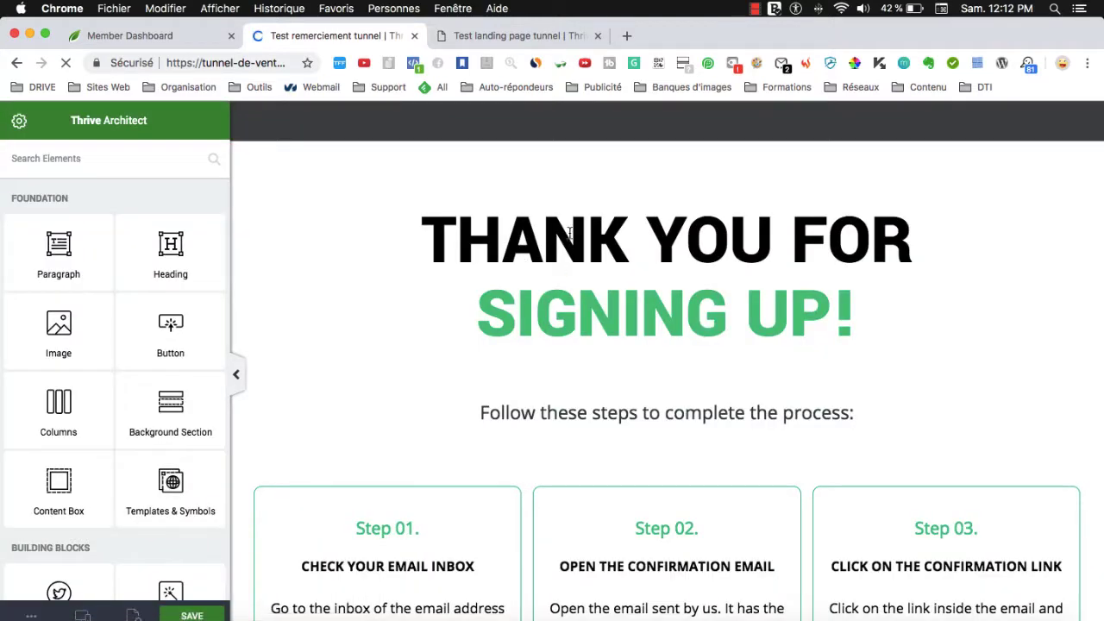
Change the heading to 'MERCI POUR VOTRE INSCRIPTION !'.
triple_click(584, 234)
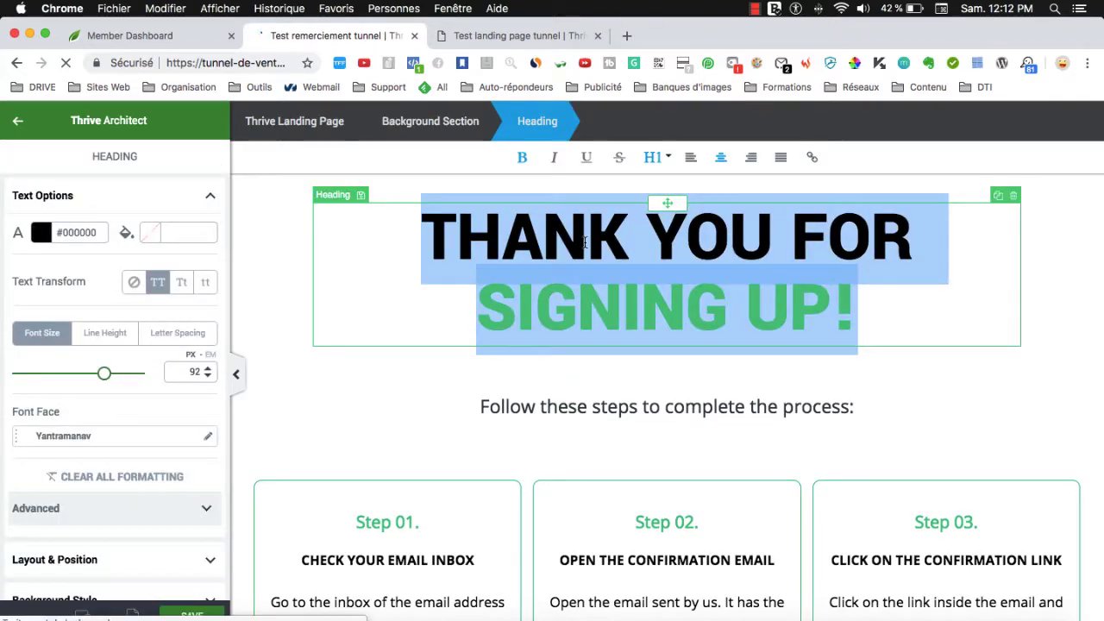
text(MERCI)
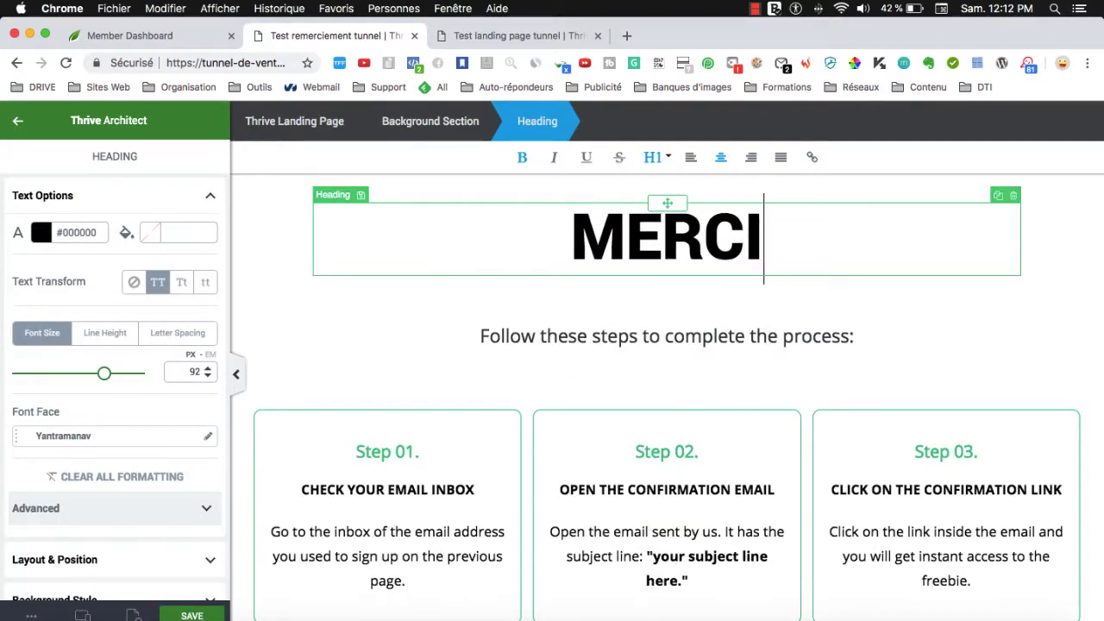
text( POUR VOTRE I)
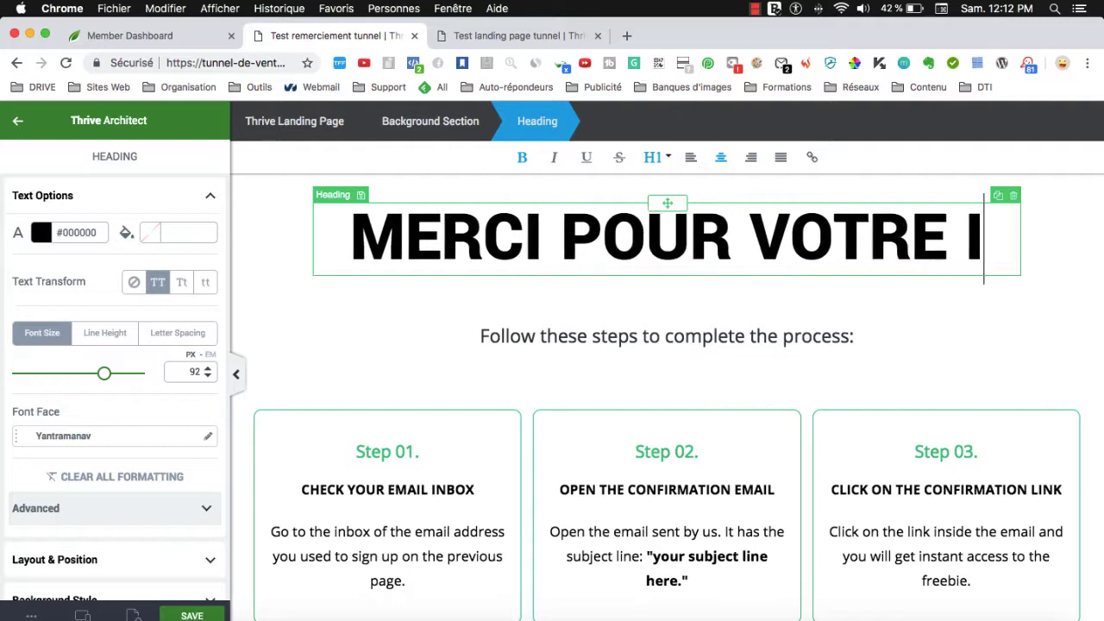
text(NSCRIPTIO)
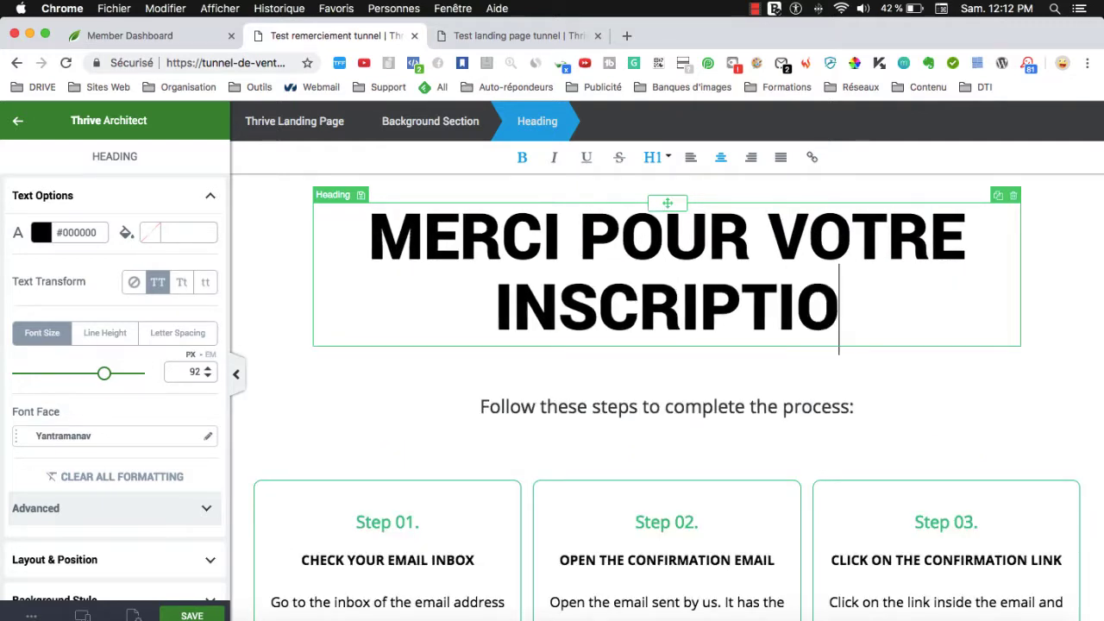
text(N !)
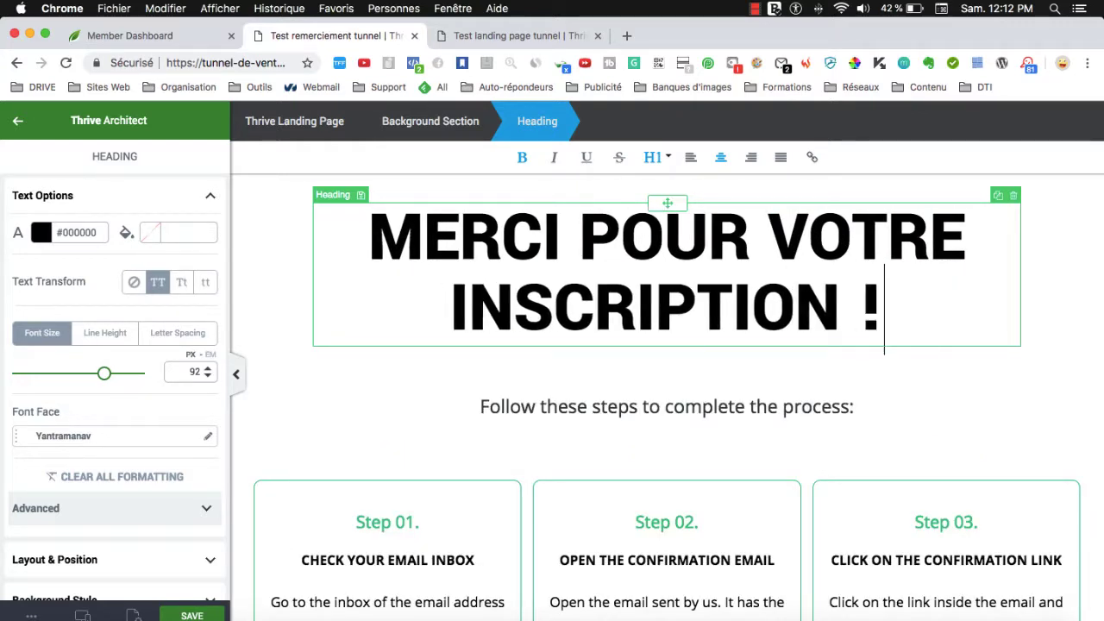
scroll(621, 403, down, 3)
scroll(616, 395, up, 2)
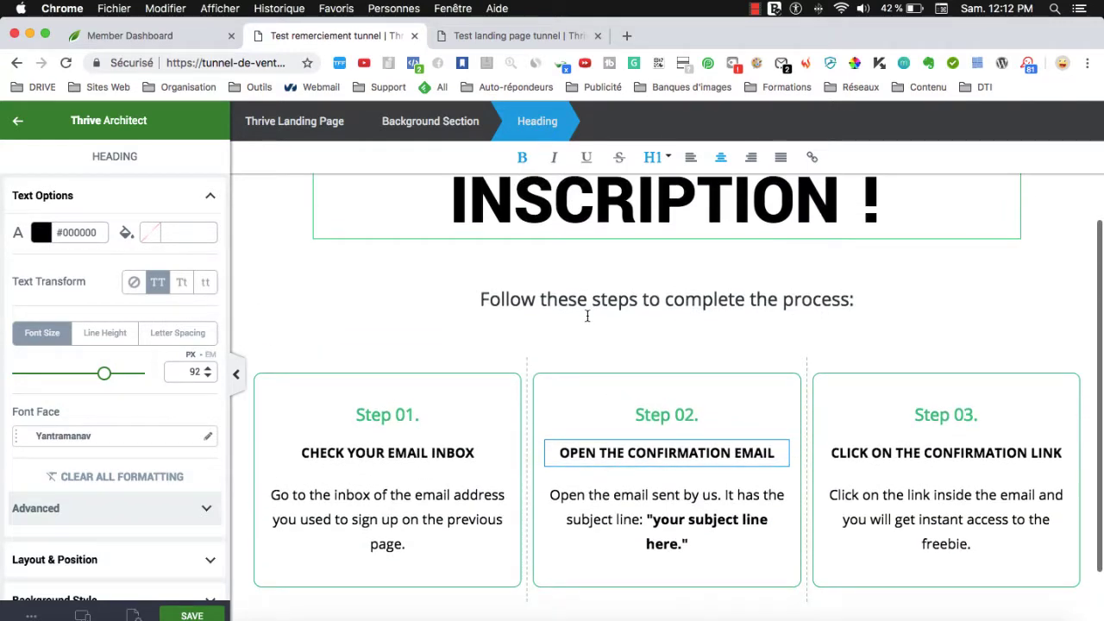
Replace the subtitle with 'Vérifiez vos emails pour accéder à votre formation gratuite !'.
triple_click(635, 304)
scroll(707, 406, up, 1)
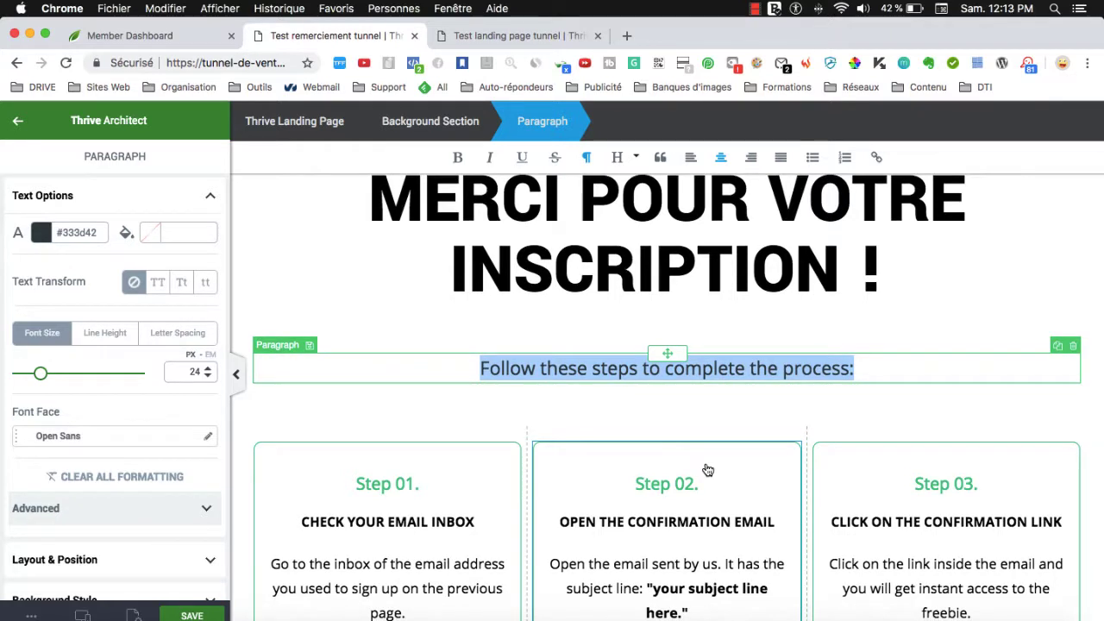
text(Vé)
text(rifiez vos e)
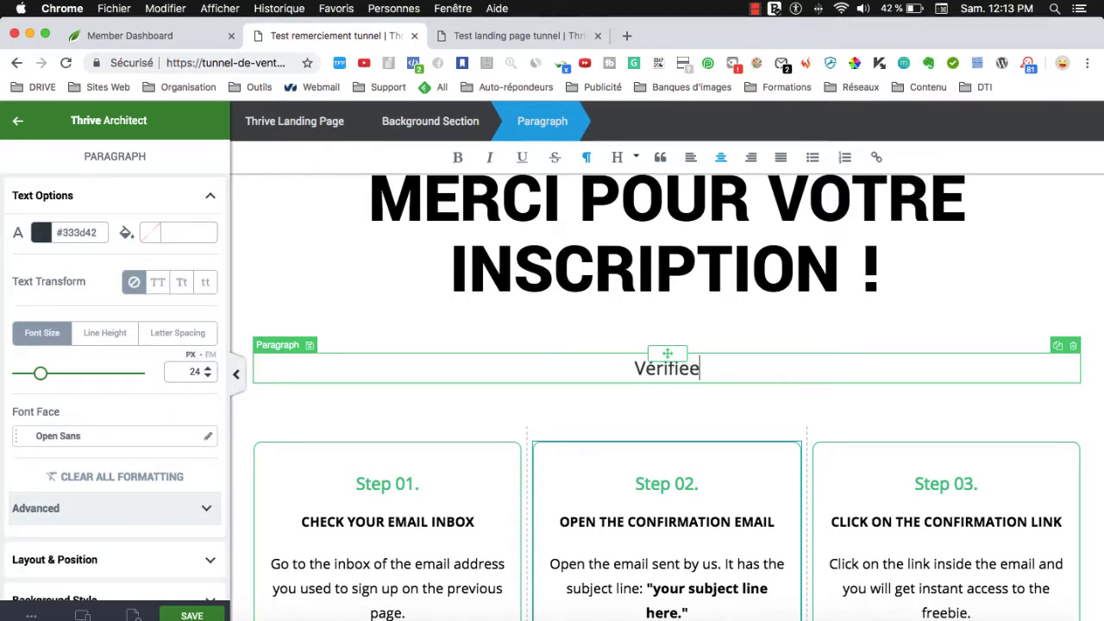
key(BackSpace)
text(z vos emai)
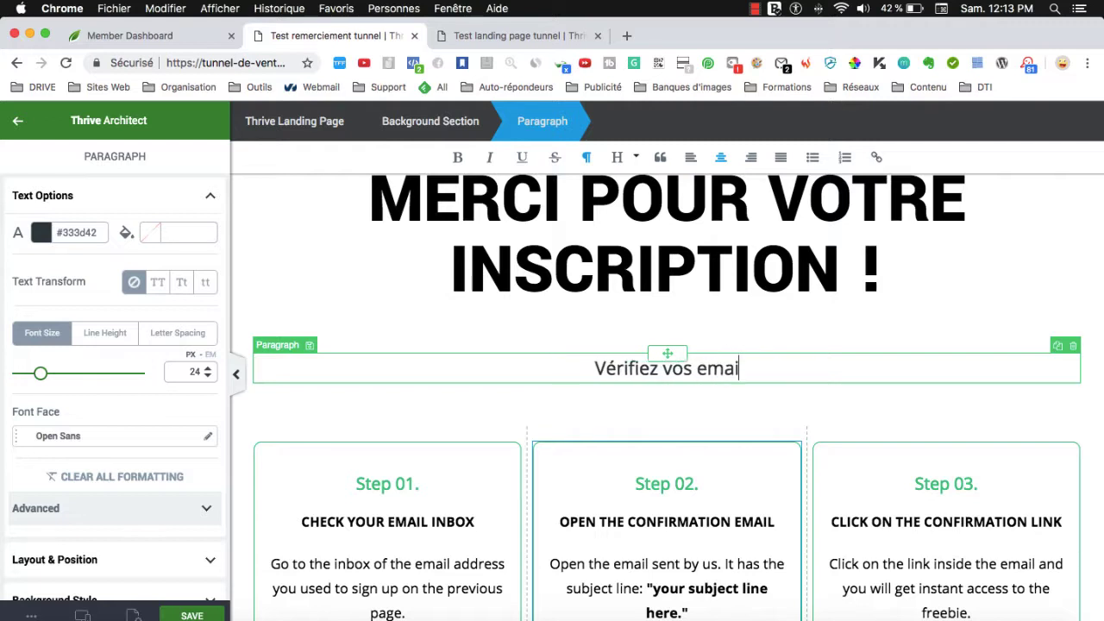
text(ls pour )
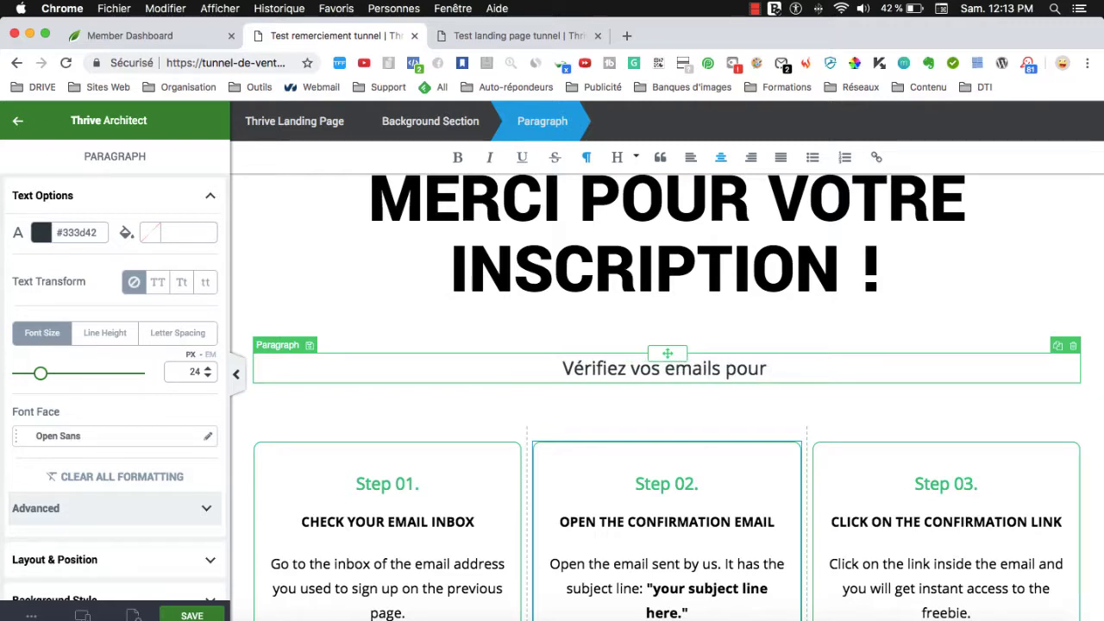
text(accèder)
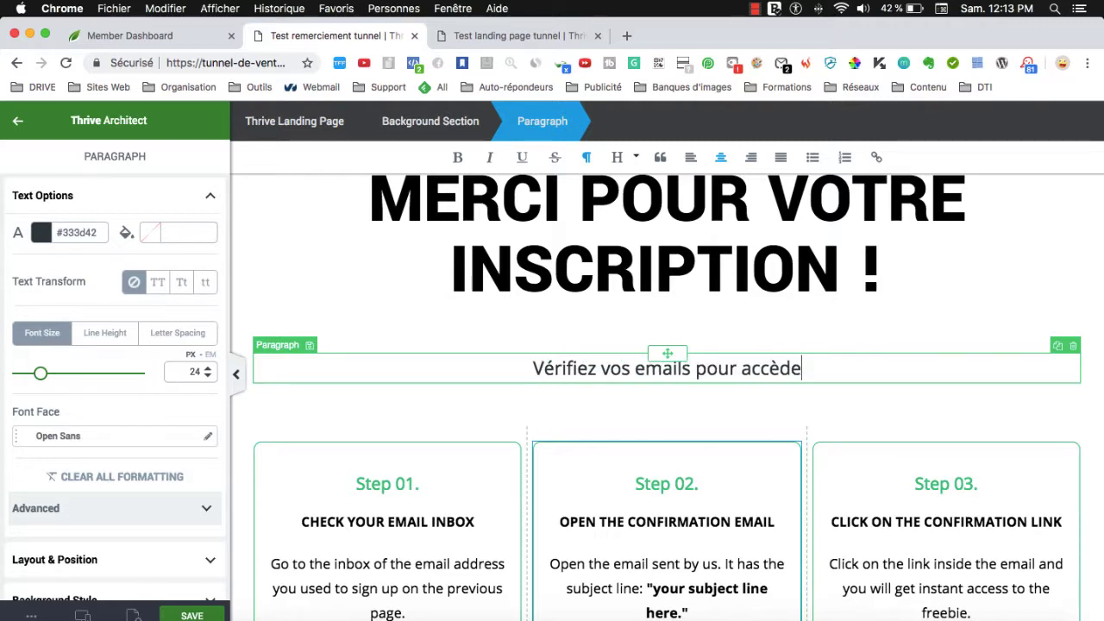
key(BackSpace)
key(BackSpace)
key(BackSpace)
key(BackSpace)
text(éder )
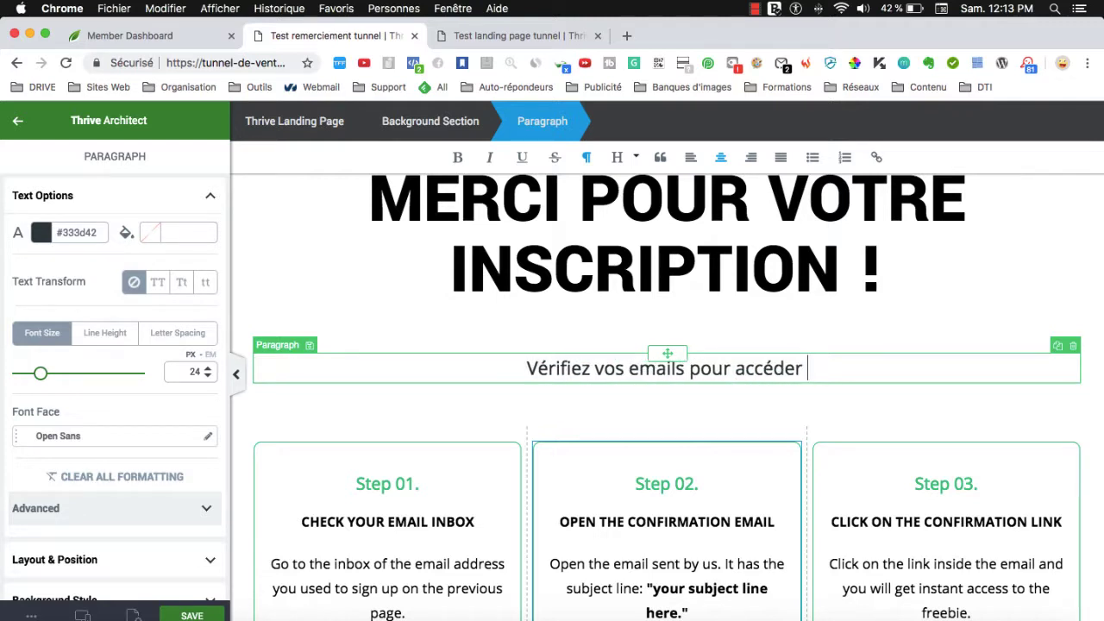
text(à votre form)
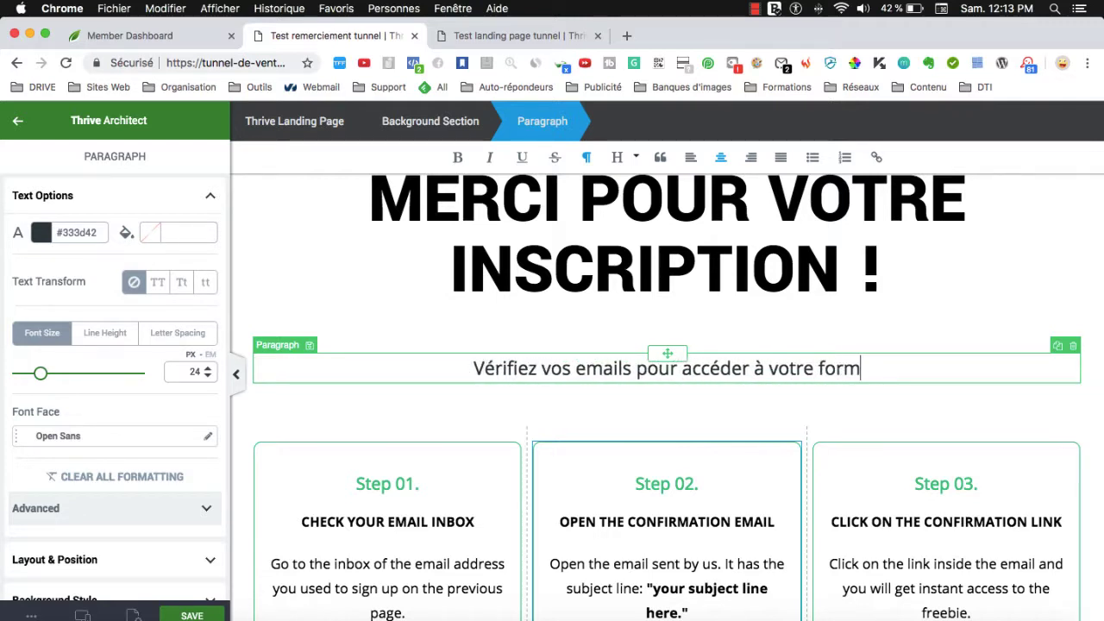
text(ation gratuite !)
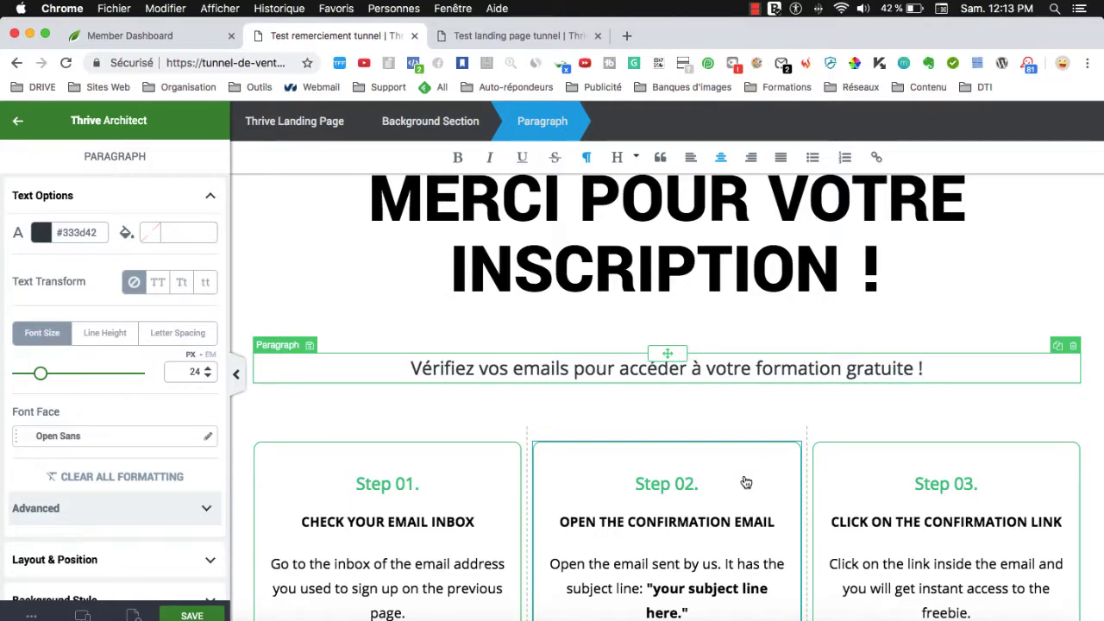
scroll(746, 482, down, 3)
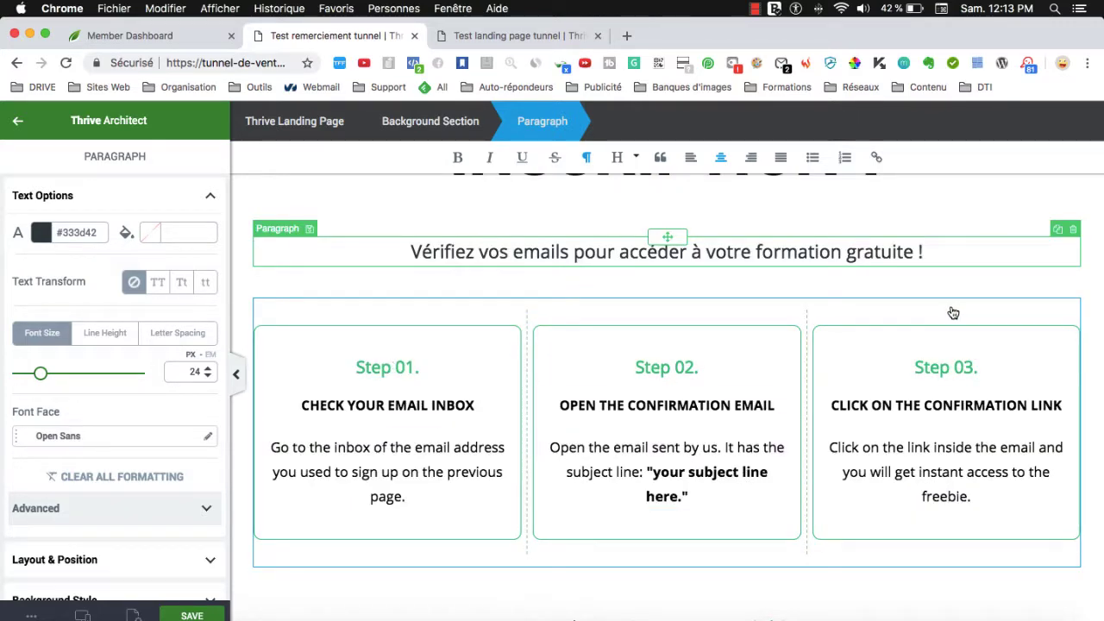
click(885, 319)
Delete the columns block holding the three step cards.
click(1073, 291)
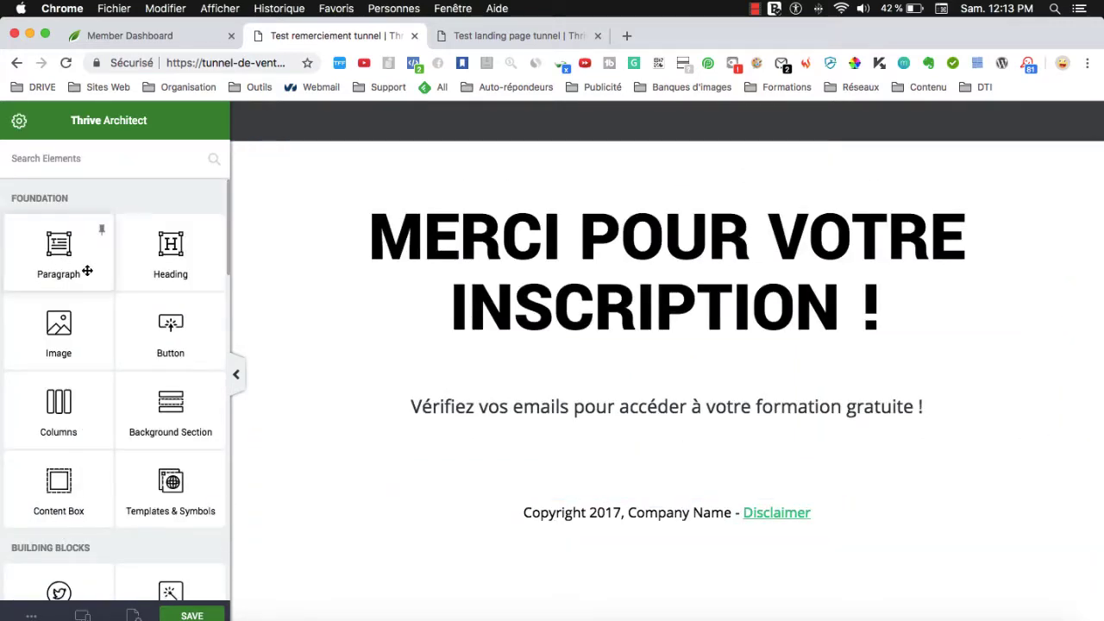
scroll(153, 376, down, 3)
scroll(163, 376, up, 3)
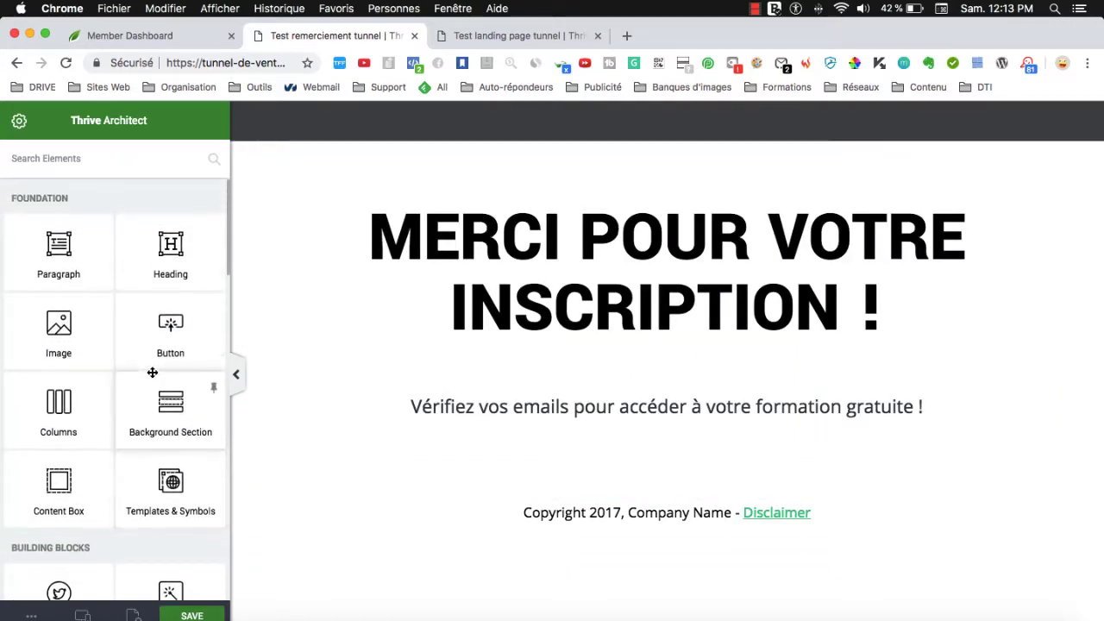
Insert the Screenshots-Clickfunnels1 image below the subtitle.
drag(709, 455, 655, 458)
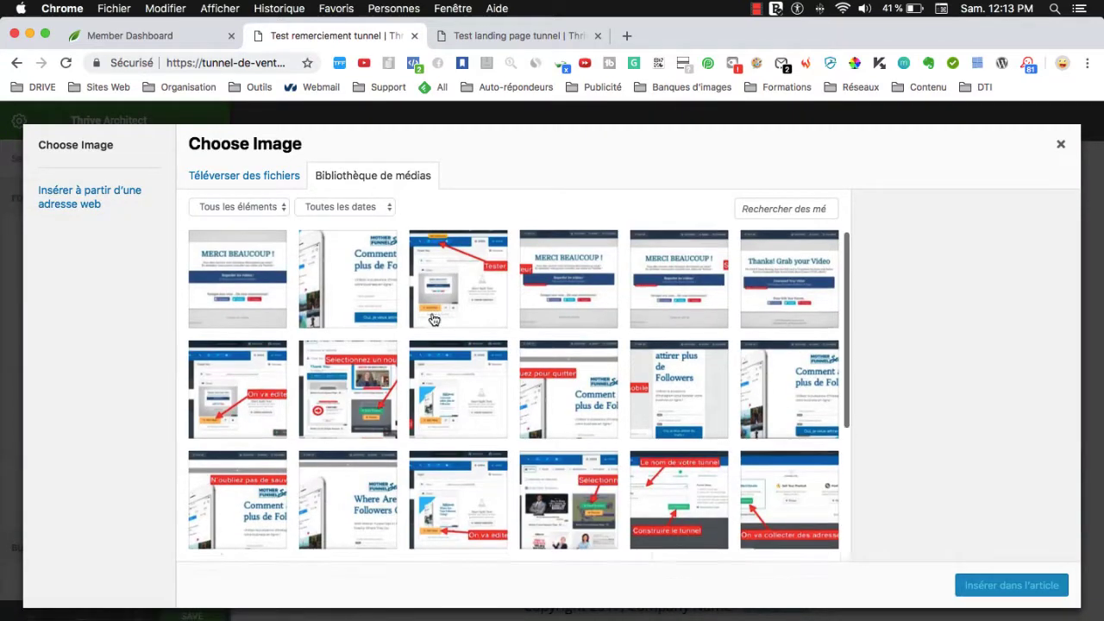
scroll(433, 320, down, 3)
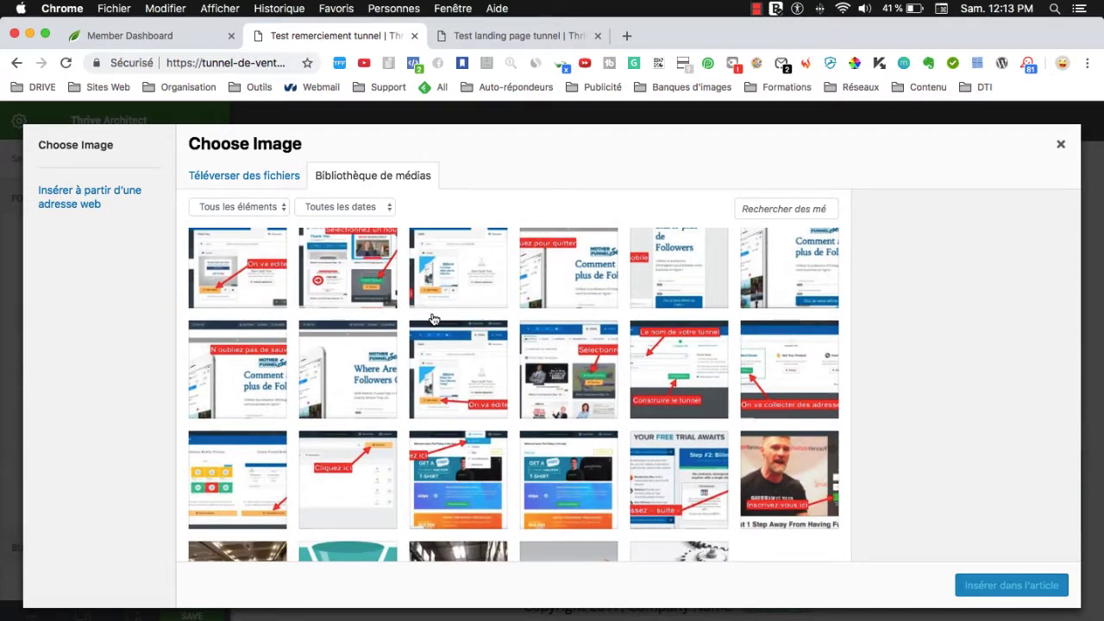
click(803, 511)
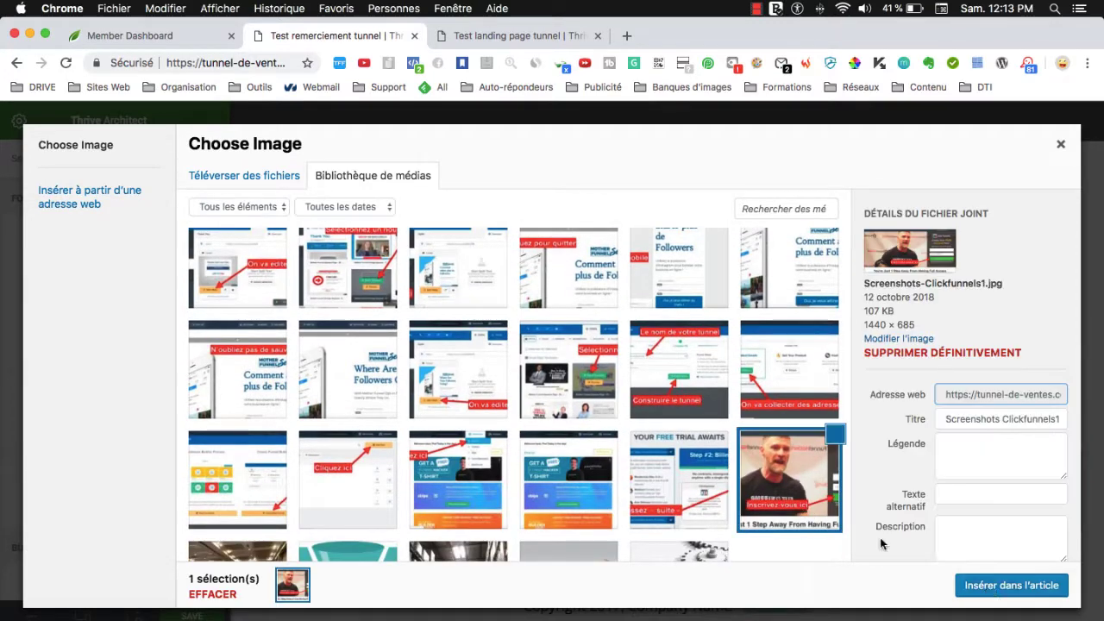
click(999, 586)
scroll(620, 466, down, 3)
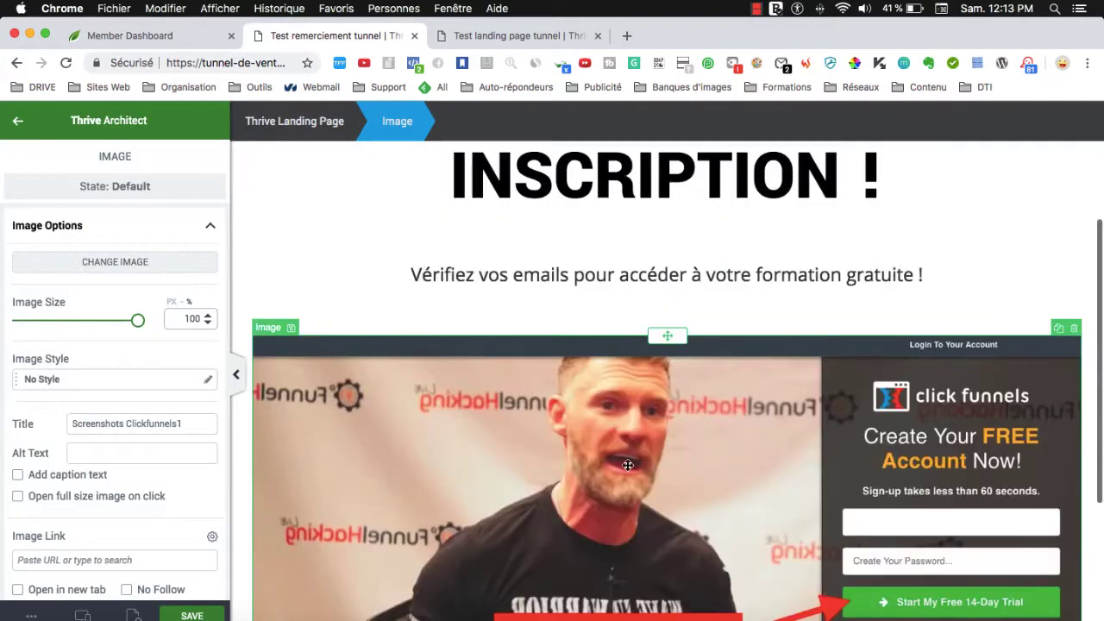
Shrink the Clickfunnels image to about 85% and centre it on the page.
scroll(627, 465, down, 3)
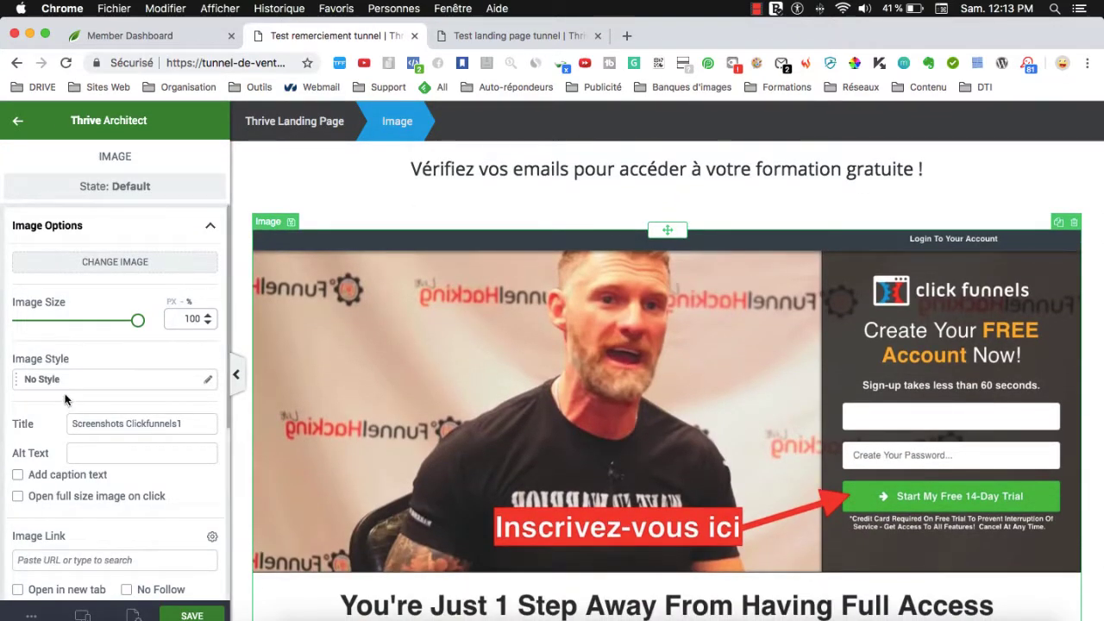
drag(137, 321, 118, 321)
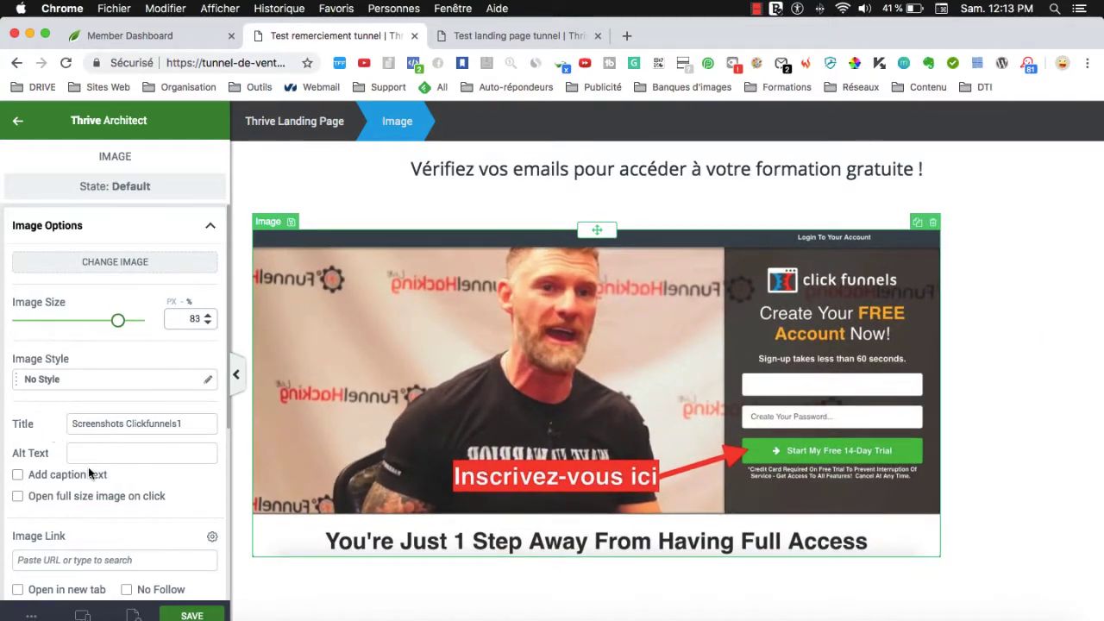
scroll(89, 472, down, 5)
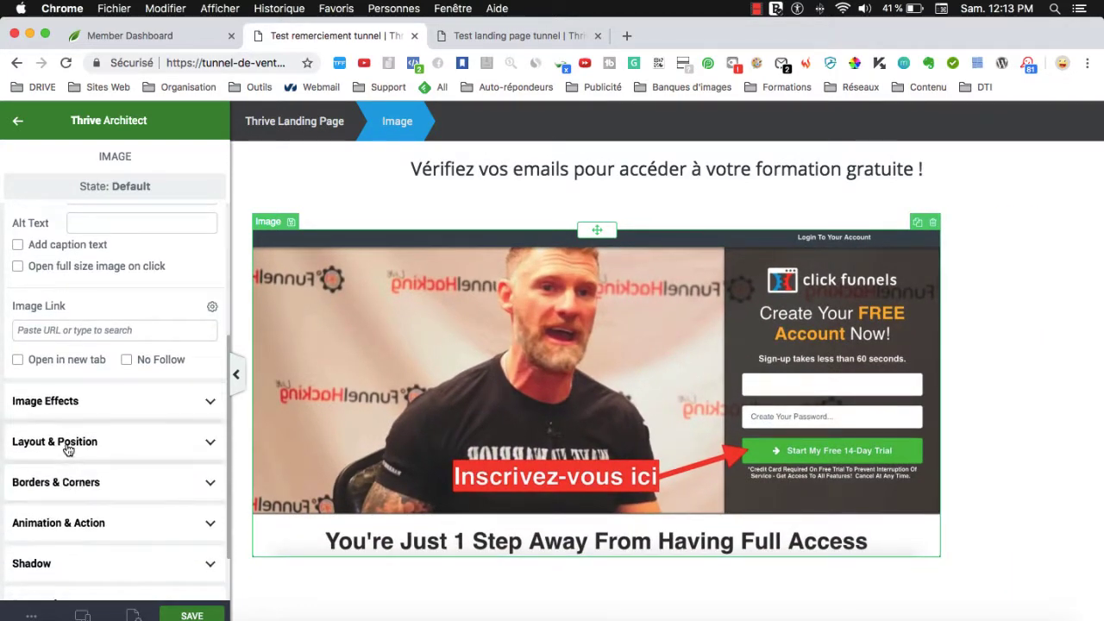
click(68, 444)
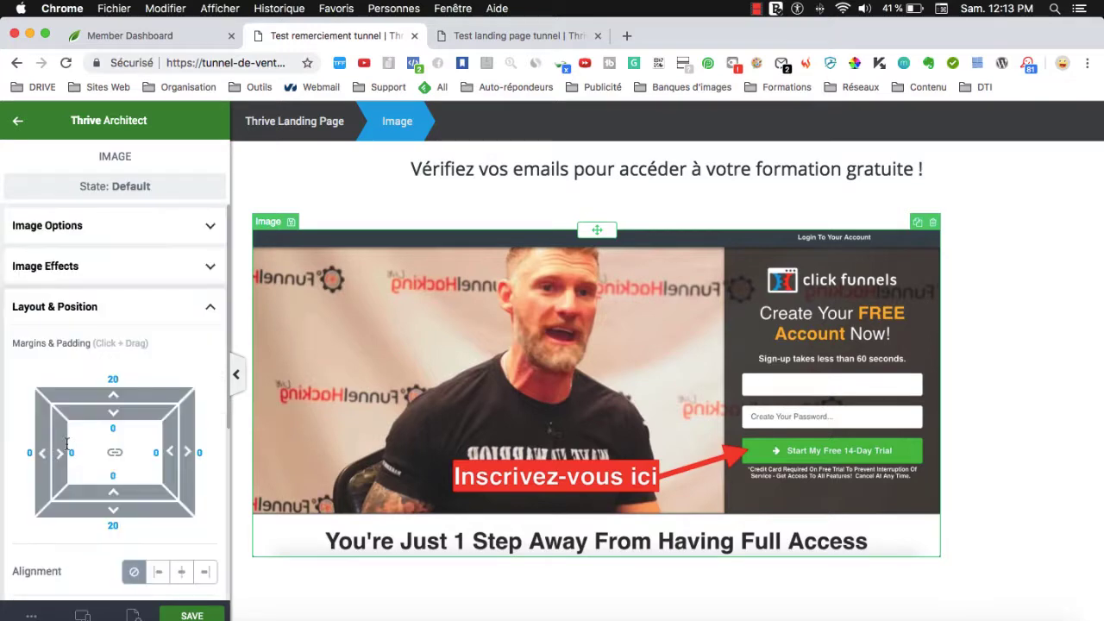
click(185, 575)
scroll(530, 425, up, 3)
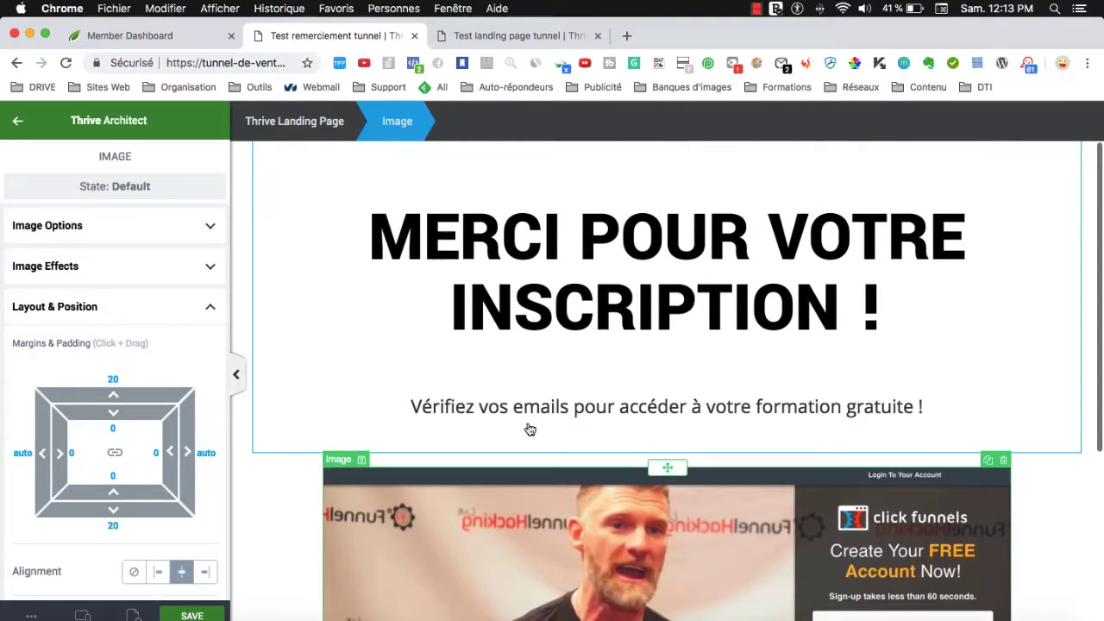
scroll(530, 430, down, 5)
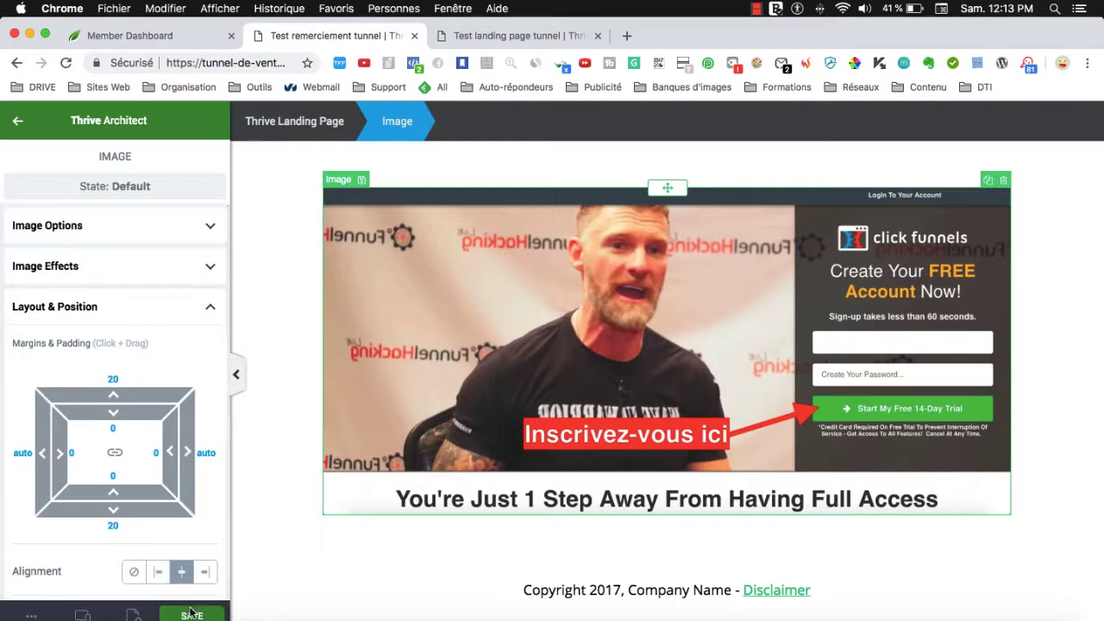
Save the thank-you page and preview it in a new tab.
click(192, 614)
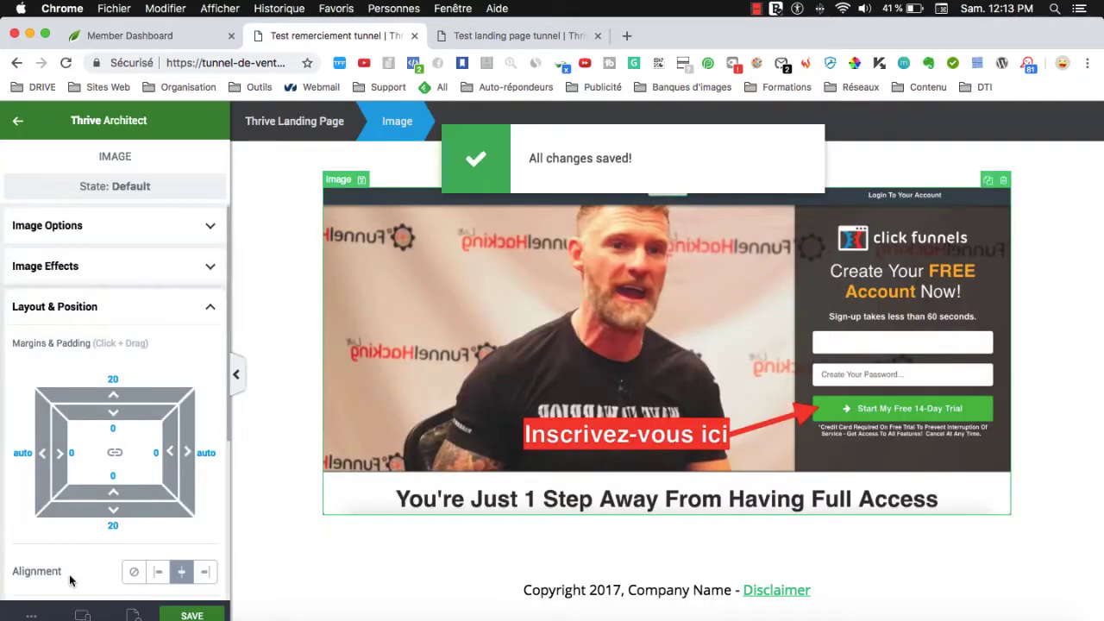
click(31, 614)
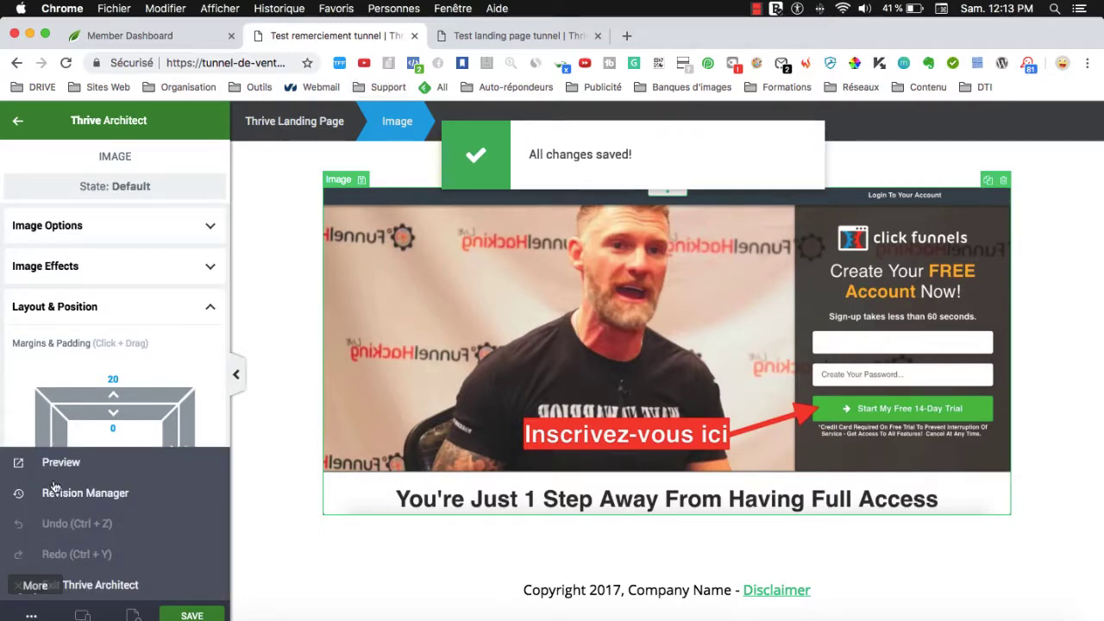
click(53, 465)
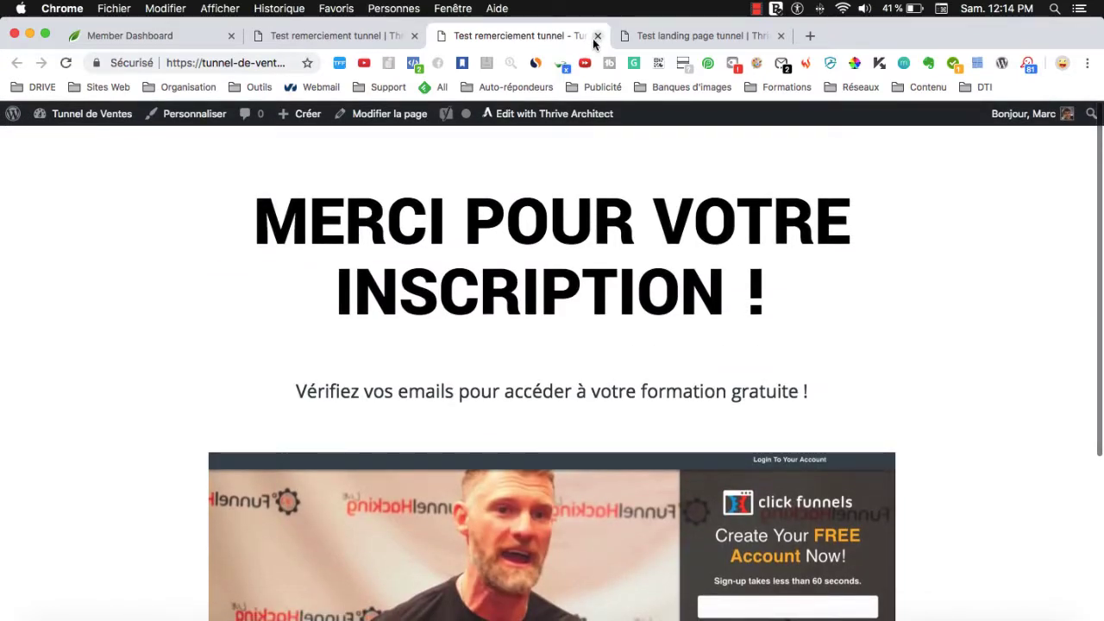
Close the thank-you preview and preview the landing page instead.
click(597, 36)
click(509, 43)
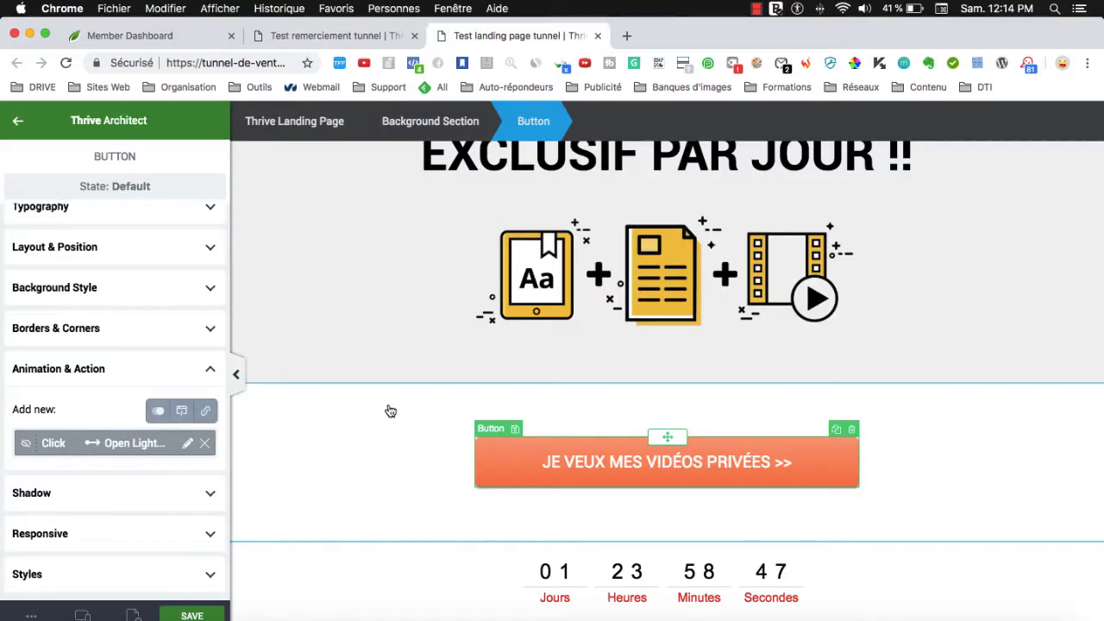
click(31, 615)
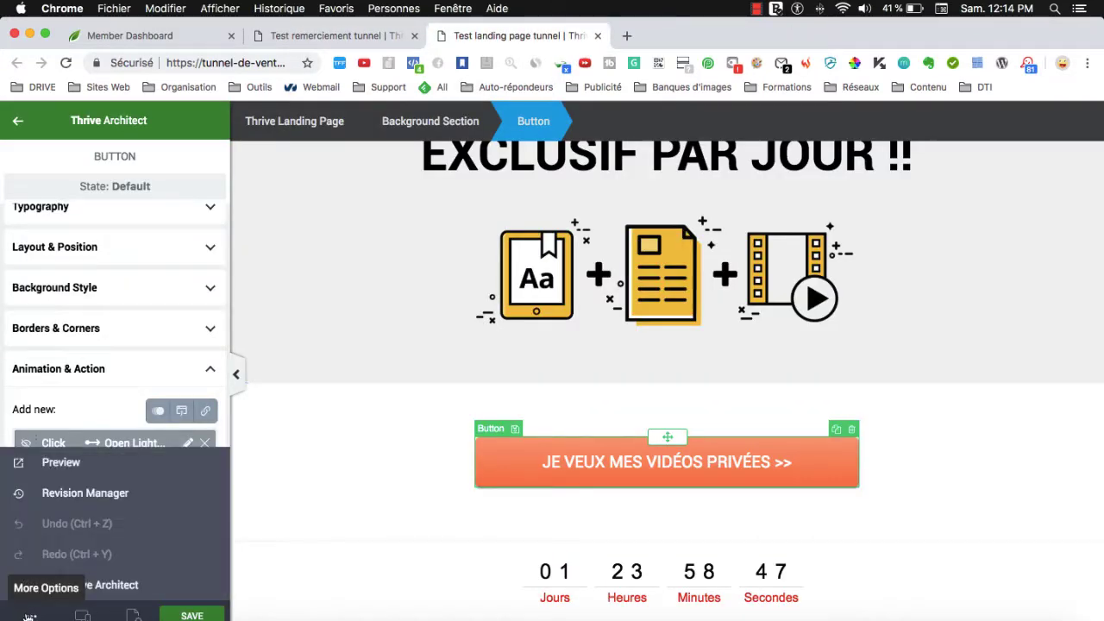
click(49, 462)
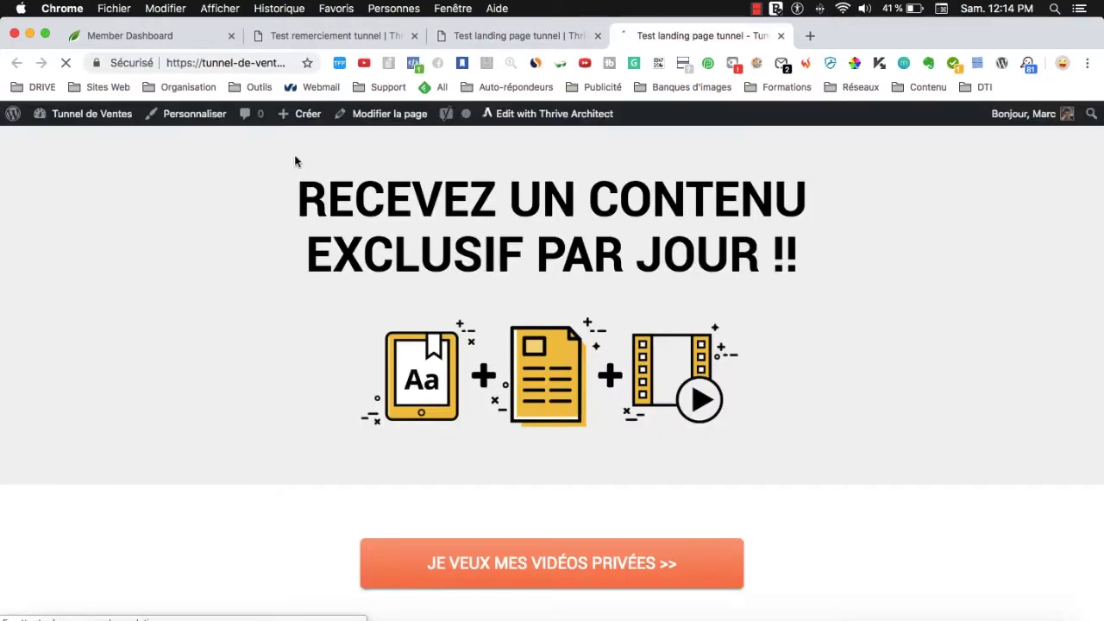
Remove 'preview=true' from the landing page URL and reload it live.
click(232, 62)
click(239, 60)
drag(260, 60, 393, 68)
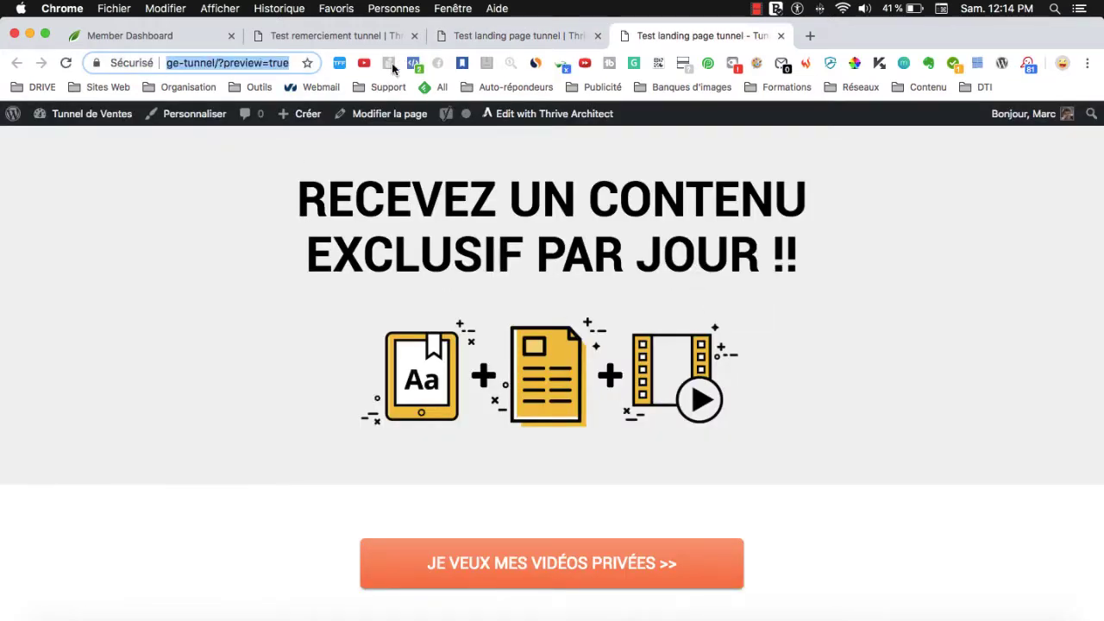
click(223, 63)
drag(223, 63, 290, 64)
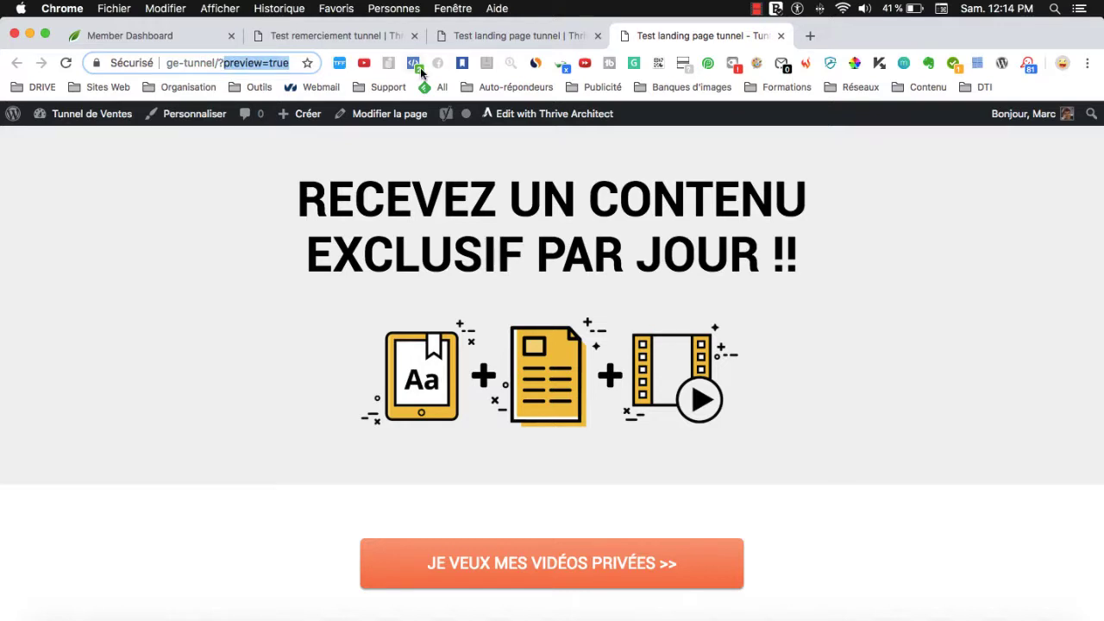
key(BackSpace)
key(Return)
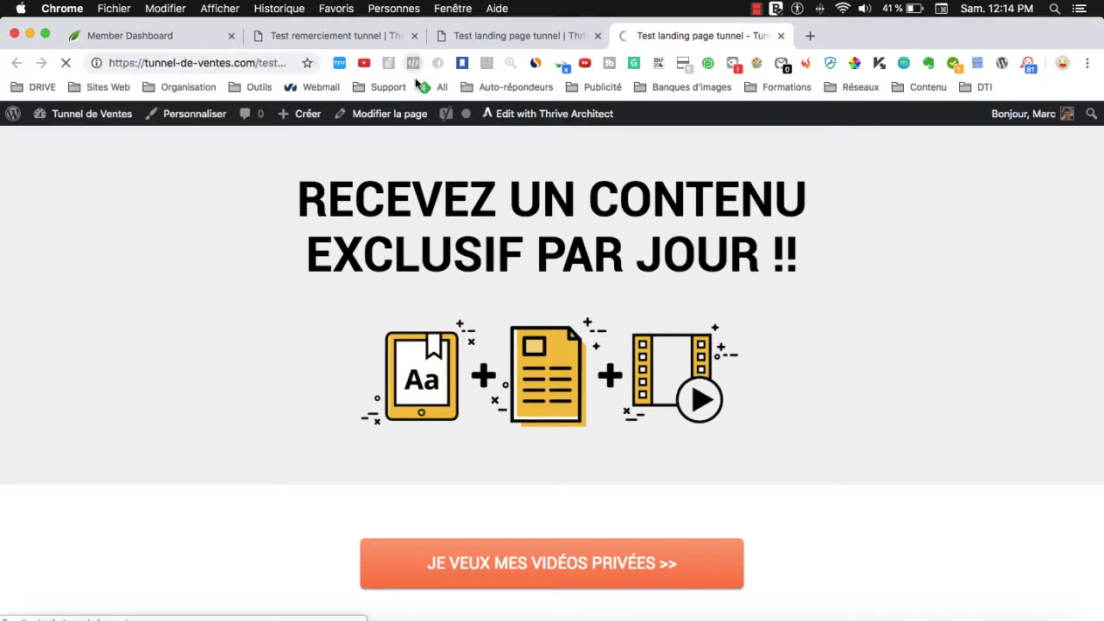
Bring up the e-mail sign-up popup with the orange button.
scroll(503, 392, down, 3)
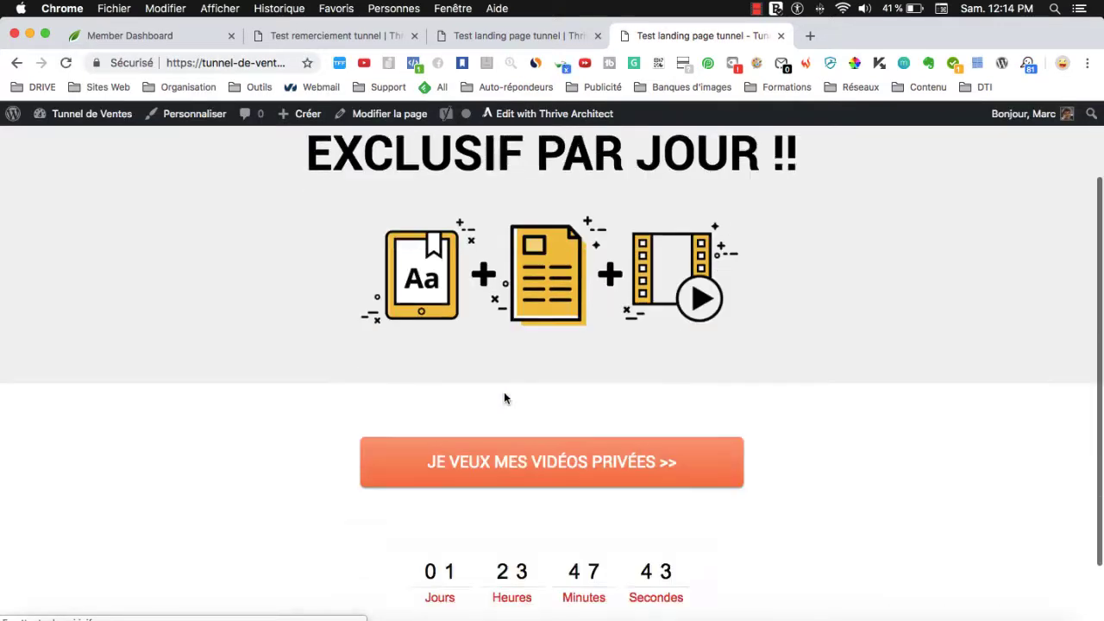
scroll(447, 387, up, 3)
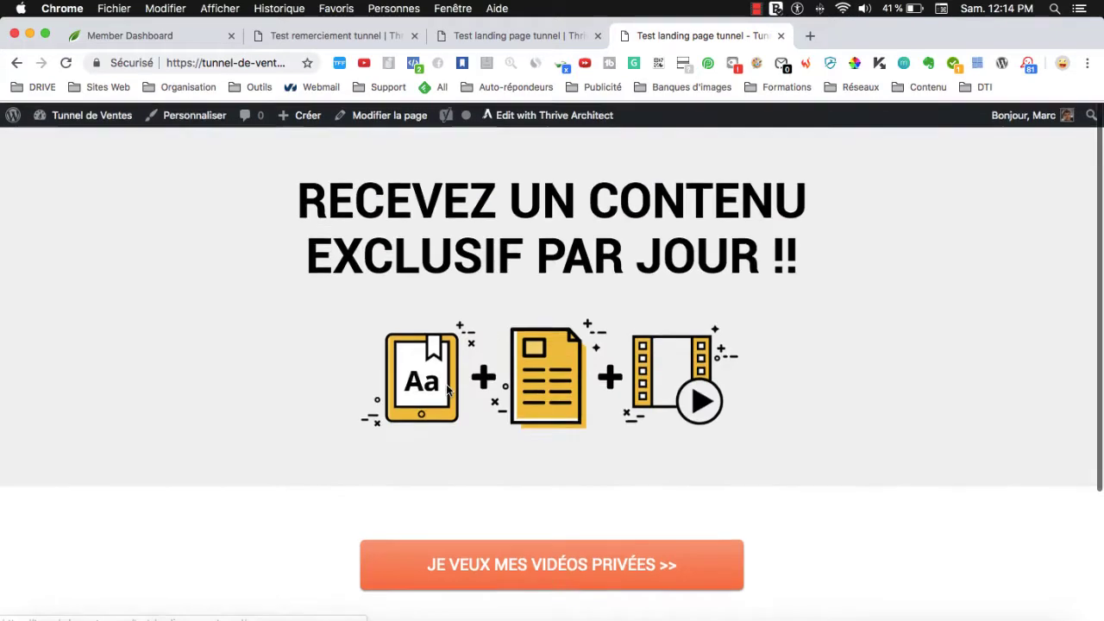
scroll(446, 385, down, 3)
scroll(480, 318, up, 3)
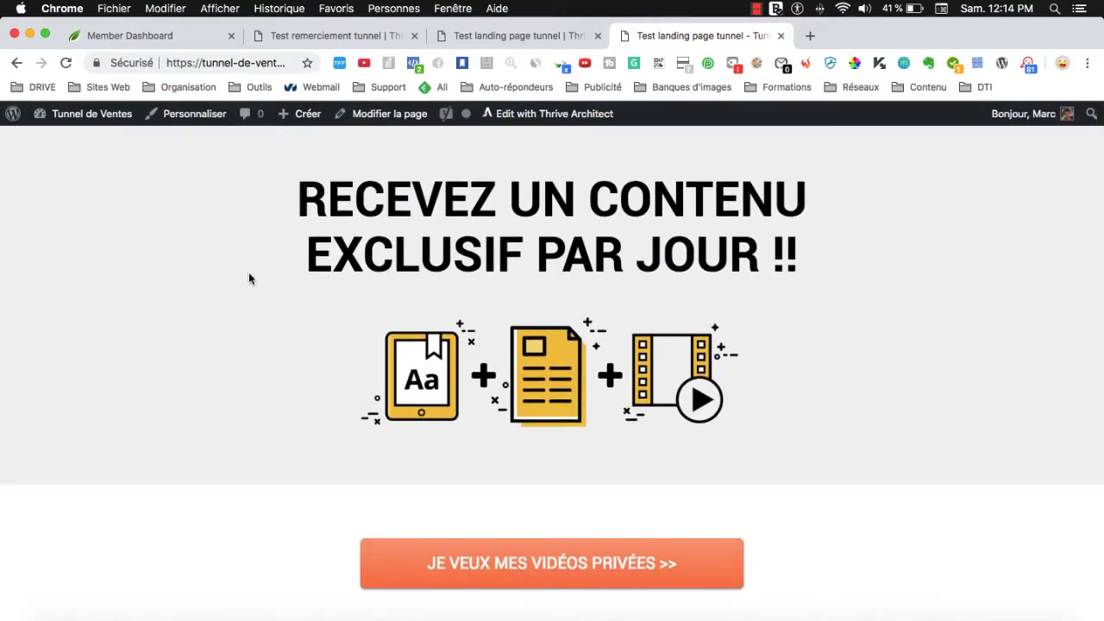
scroll(585, 437, down, 3)
click(484, 395)
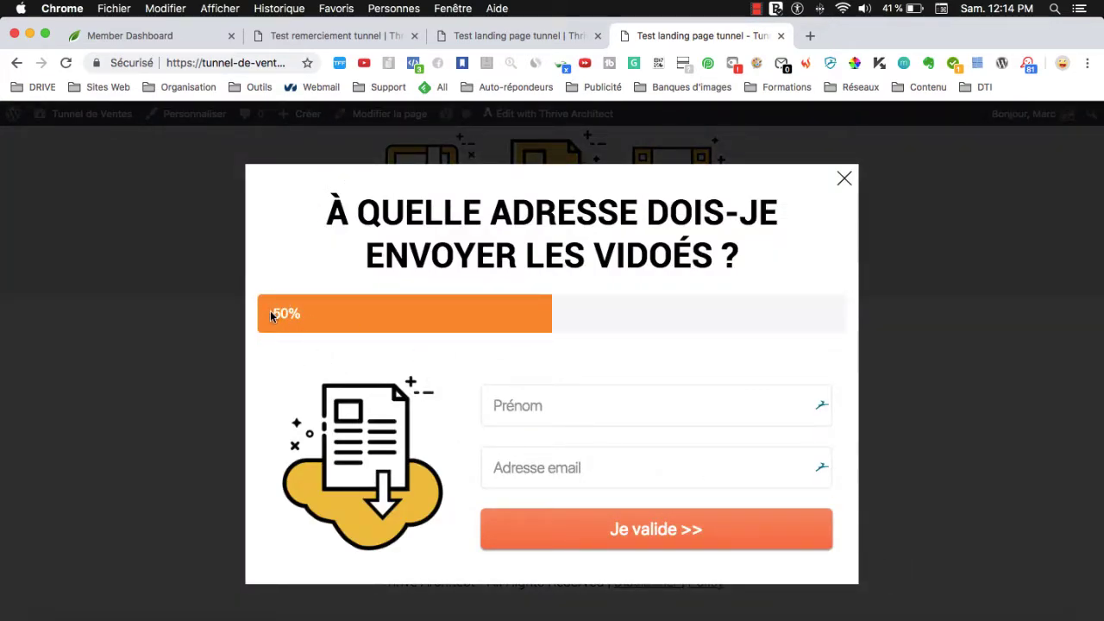
Fill the popup's Prénom and Adresse email fields with test values and submit with 'Je valide >>'.
click(842, 183)
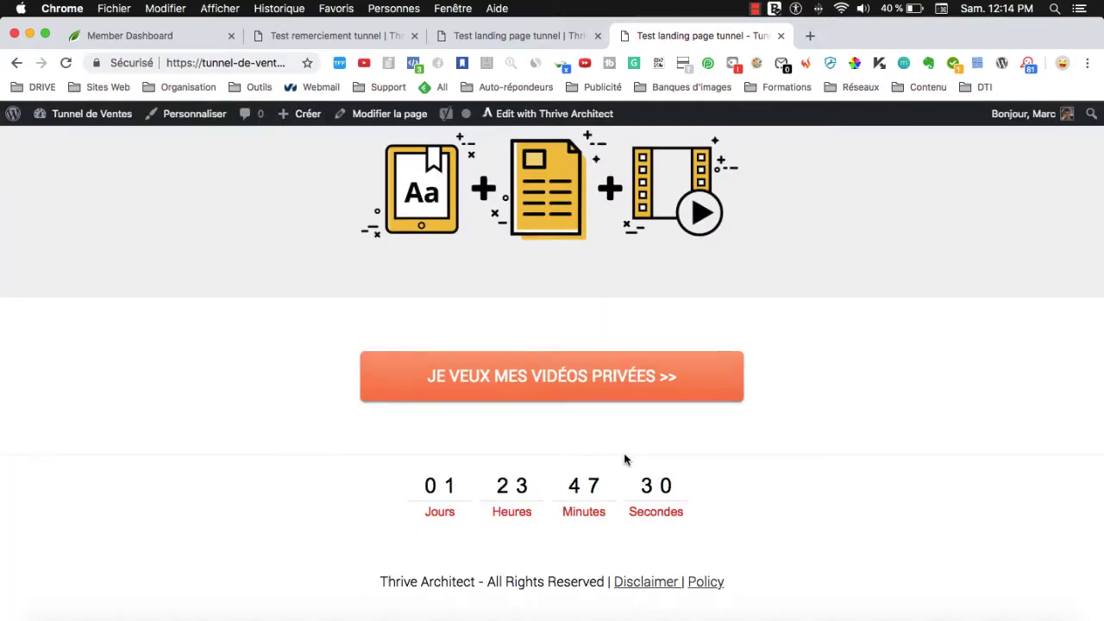
click(611, 387)
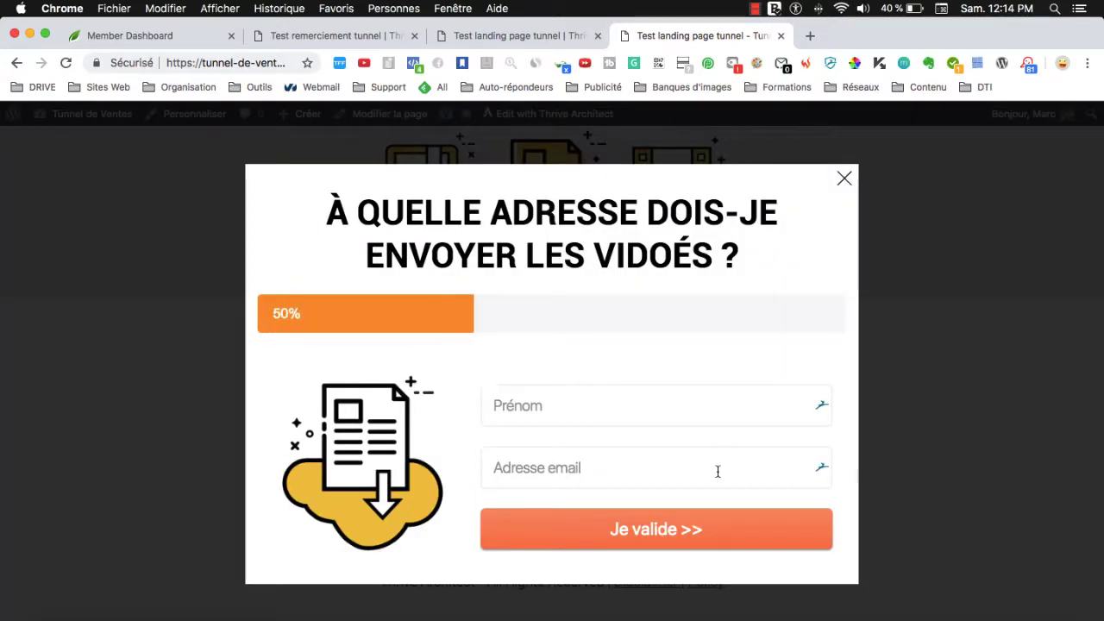
click(552, 406)
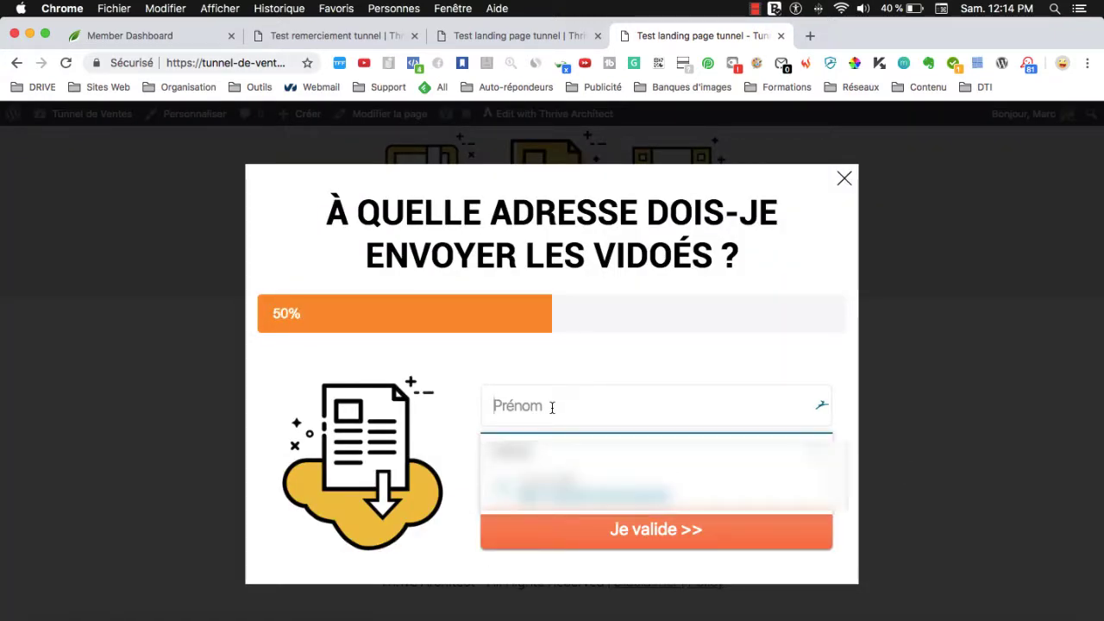
text(monprenom)
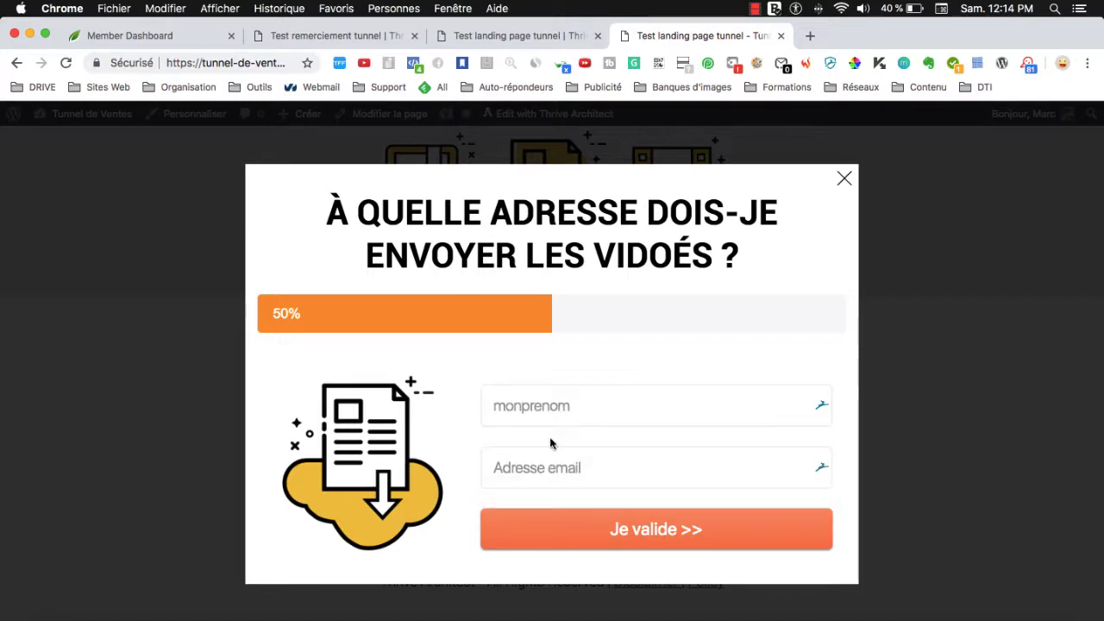
click(521, 467)
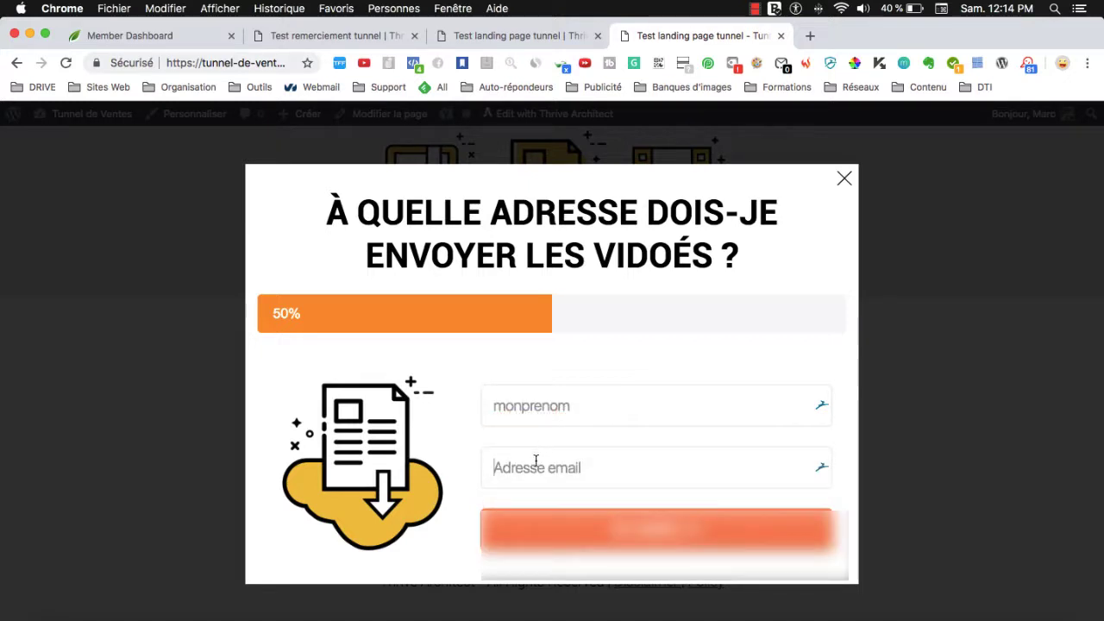
text(f)
key(BackSpace)
text(uneadresse)
key(Tab)
click(567, 459)
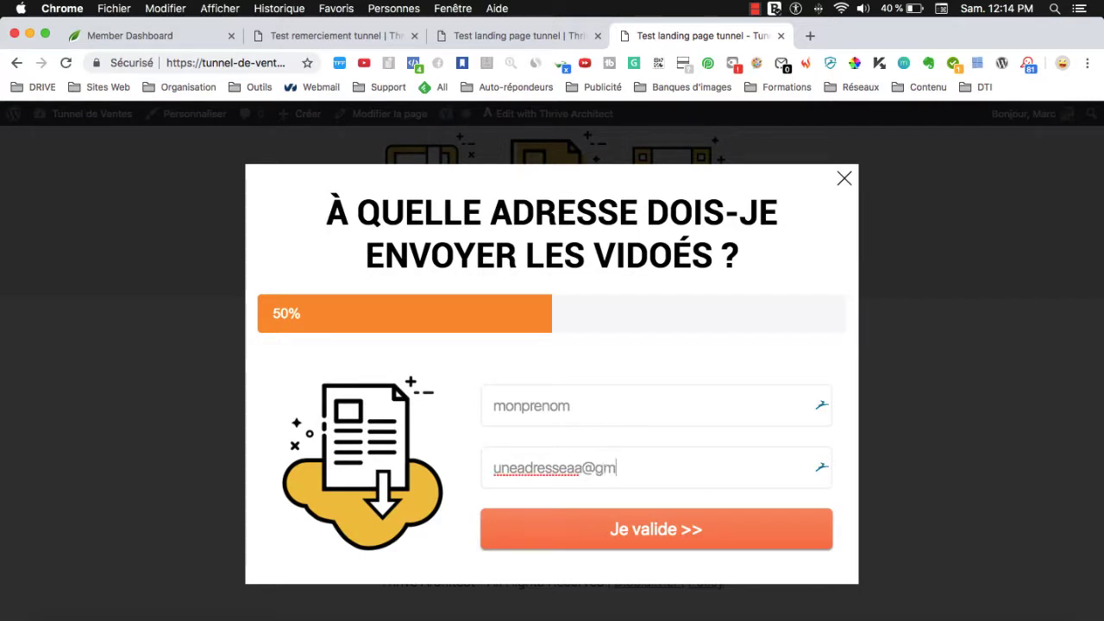
click(642, 539)
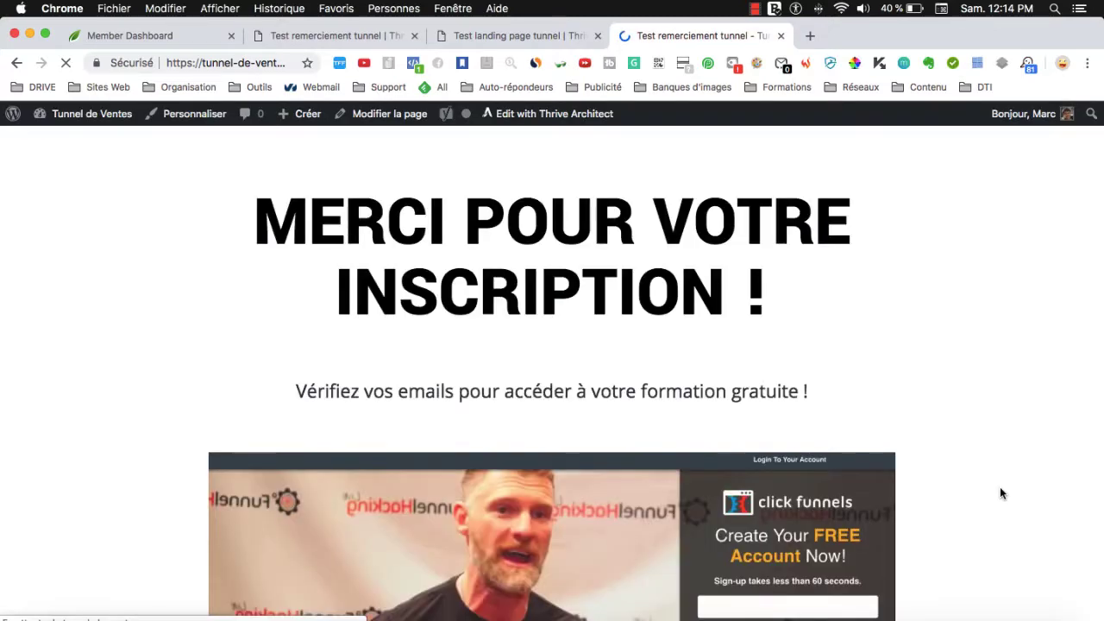
scroll(673, 453, down, 3)
scroll(671, 454, down, 2)
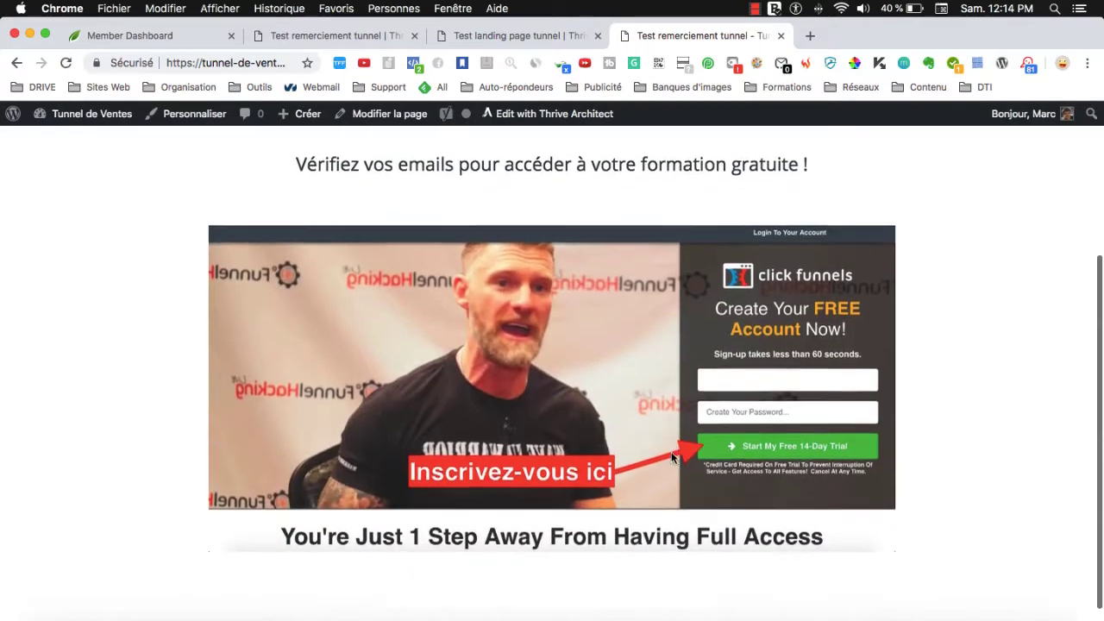
scroll(671, 454, up, 10)
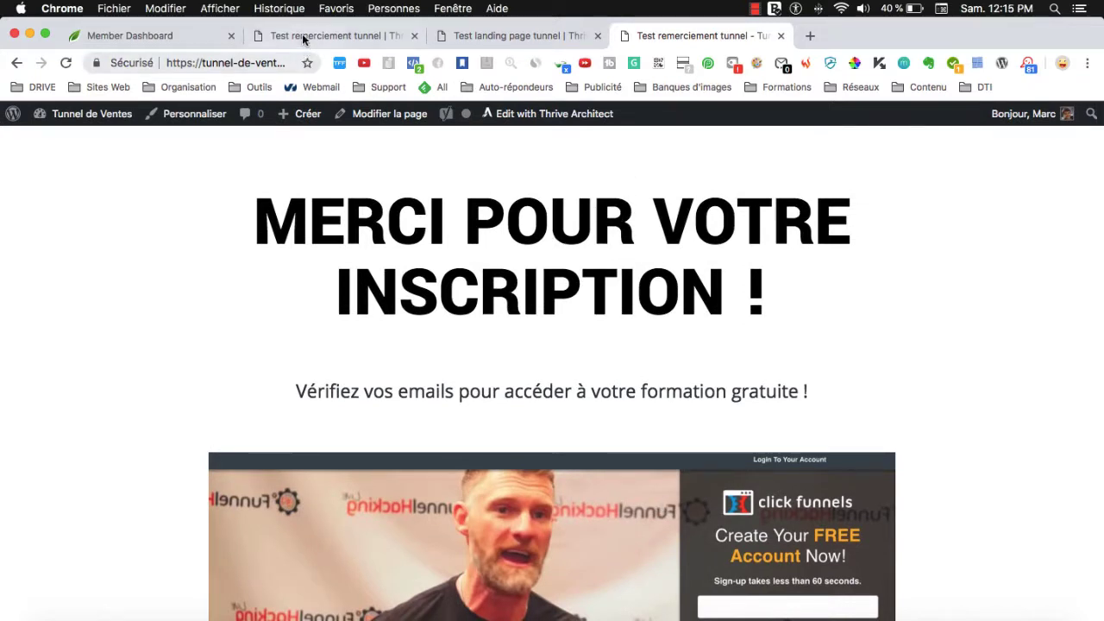
scroll(548, 372, down, 3)
scroll(549, 371, down, 3)
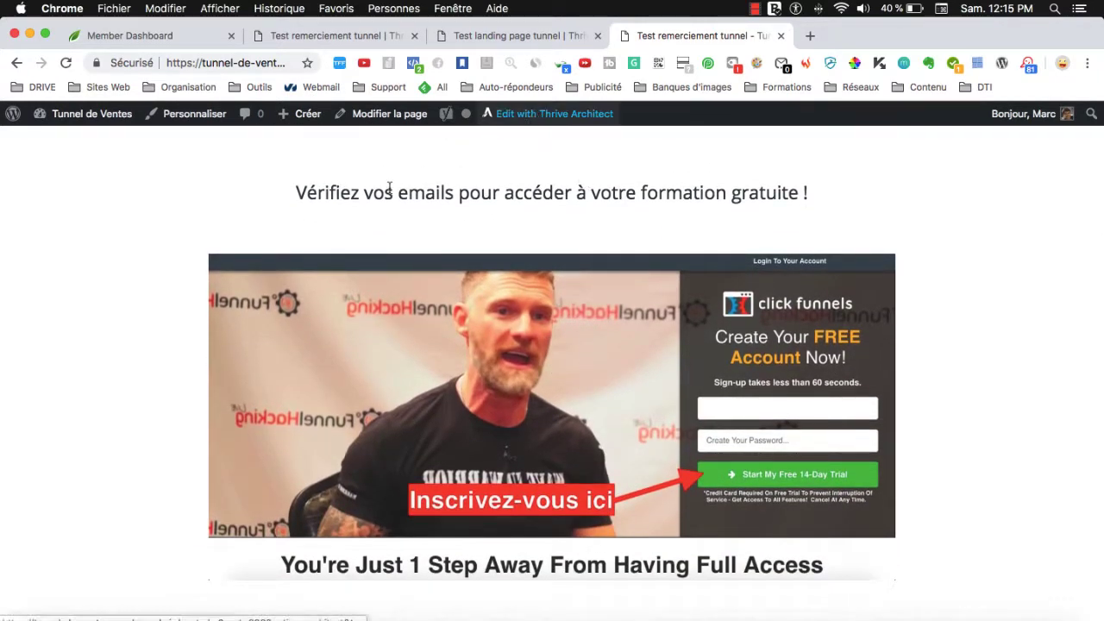
scroll(675, 470, up, 5)
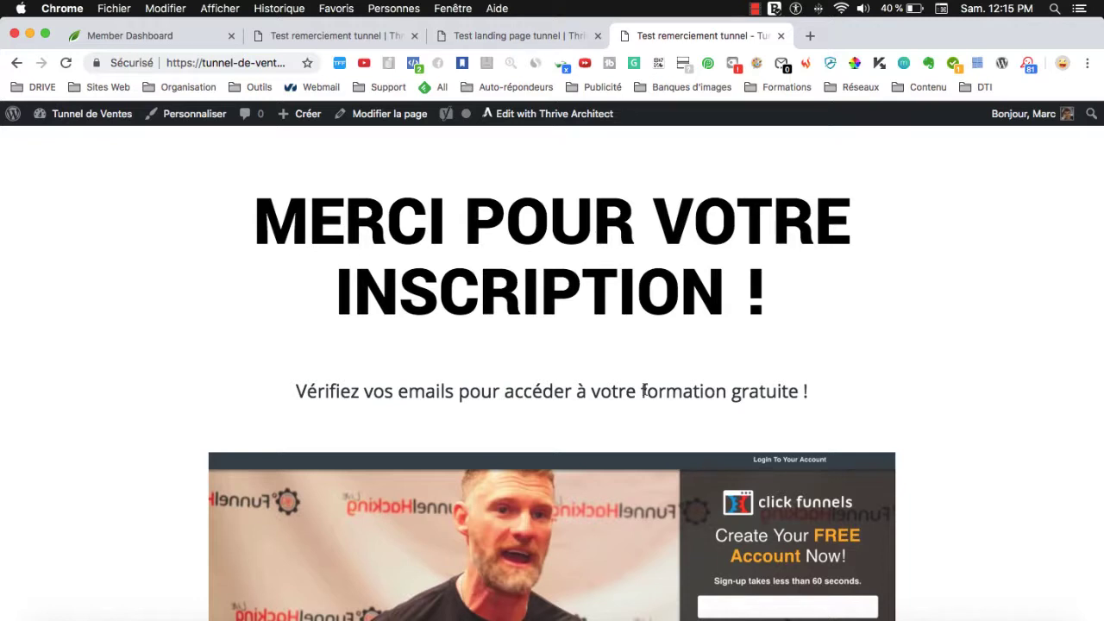
scroll(525, 352, down, 5)
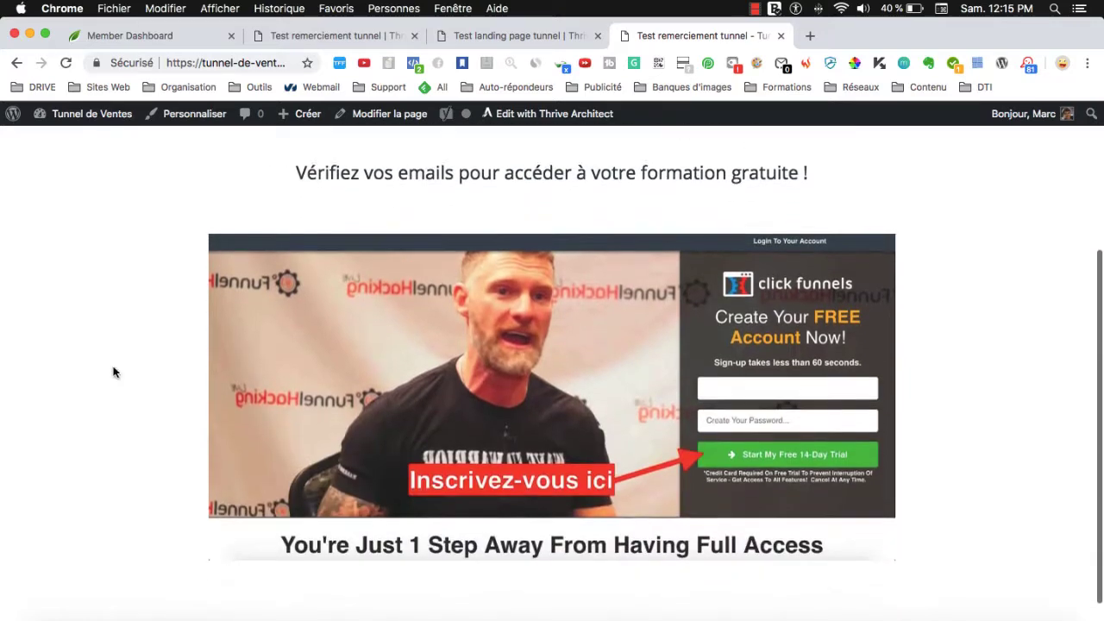
scroll(130, 392, up, 5)
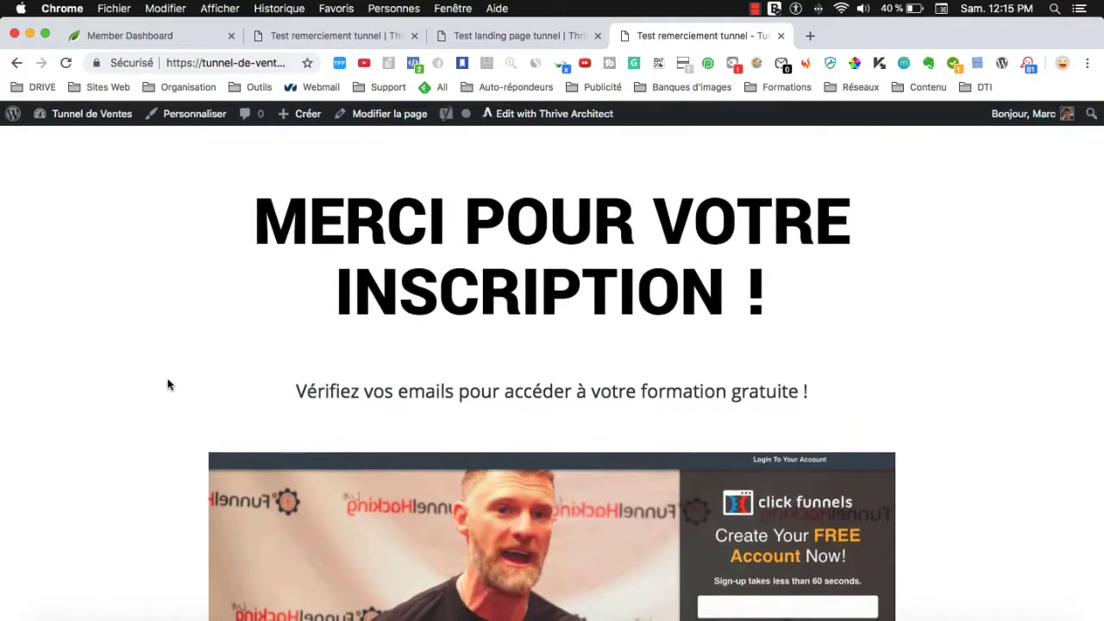
scroll(168, 383, down, 5)
scroll(168, 383, up, 5)
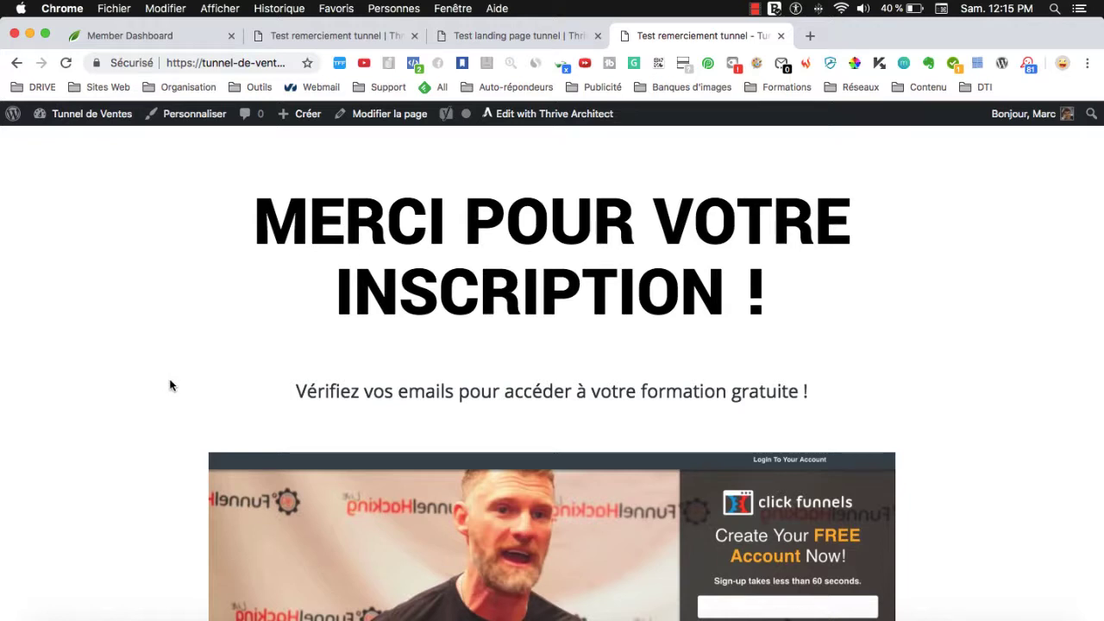
drag(256, 218, 791, 287)
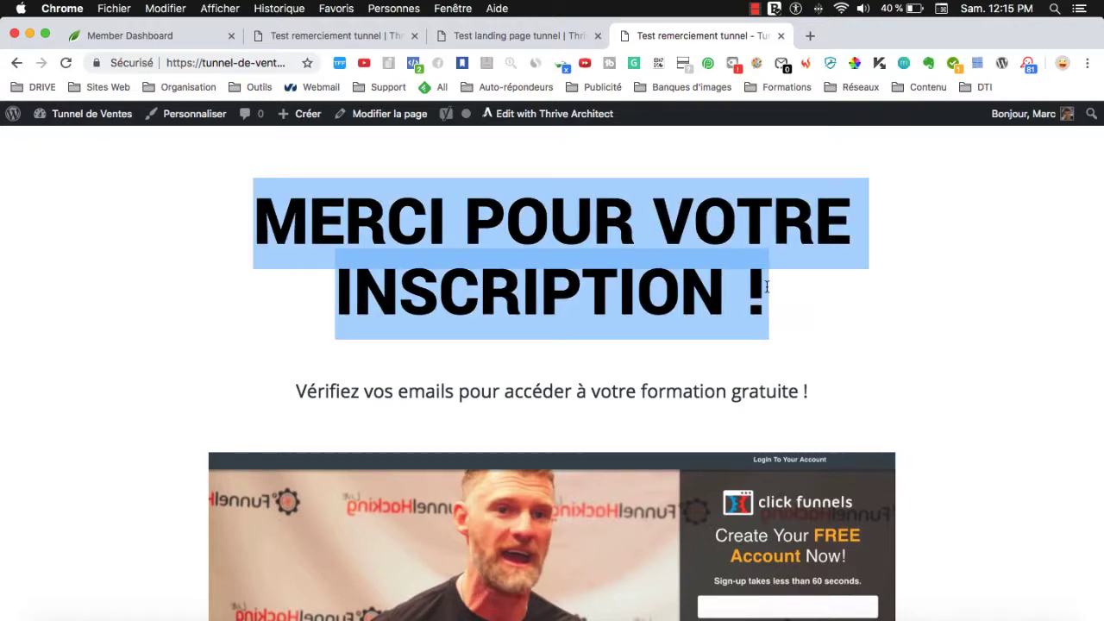
click(764, 290)
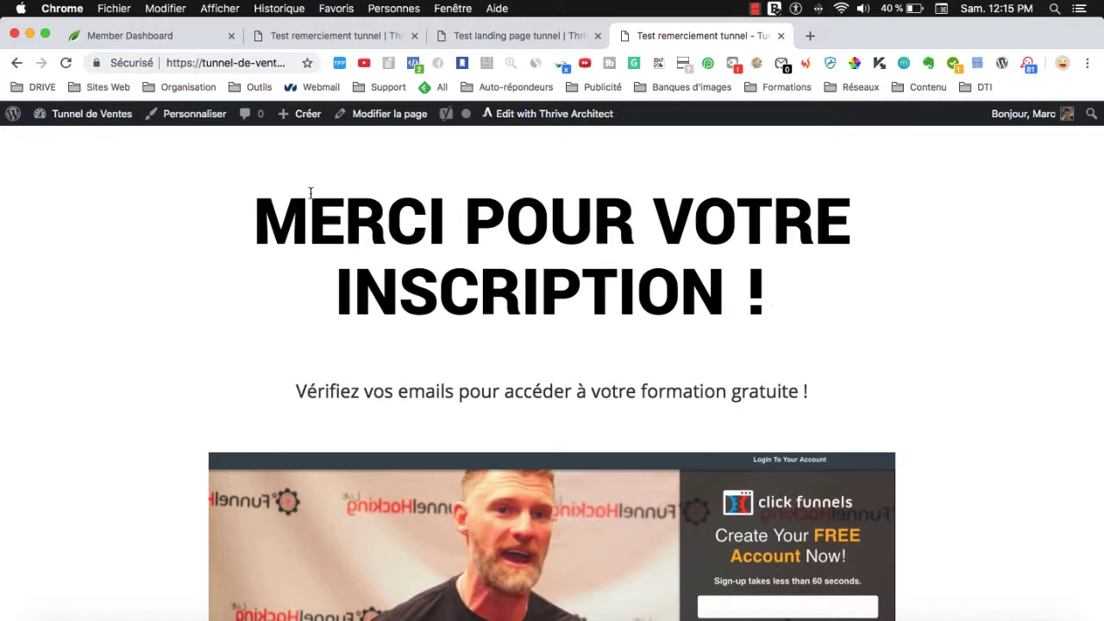
drag(240, 223, 845, 284)
click(765, 279)
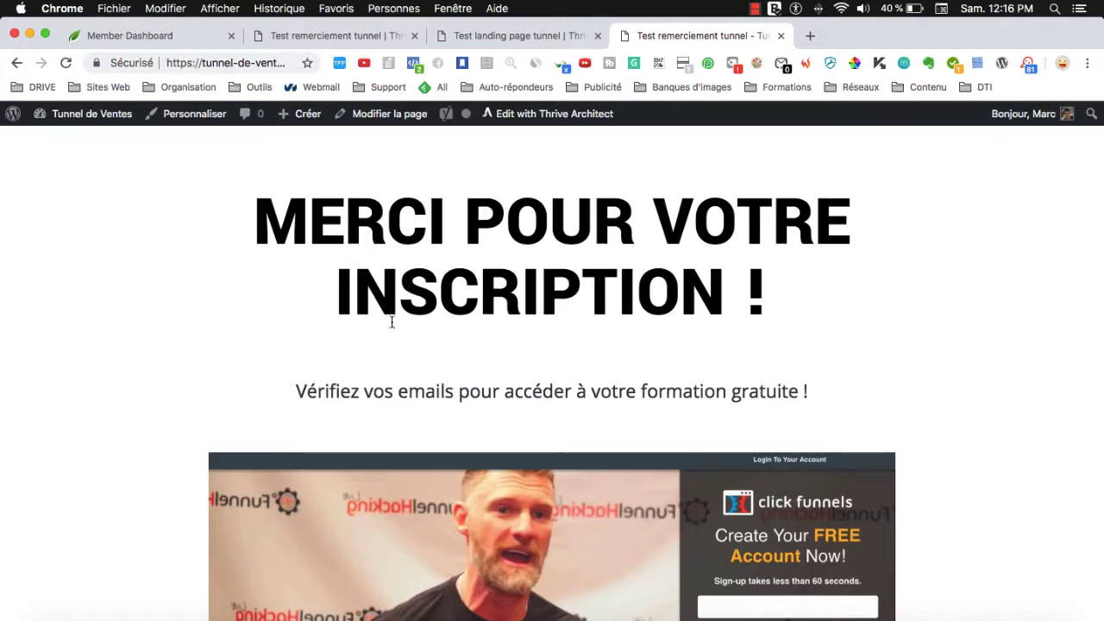
scroll(462, 394, down, 3)
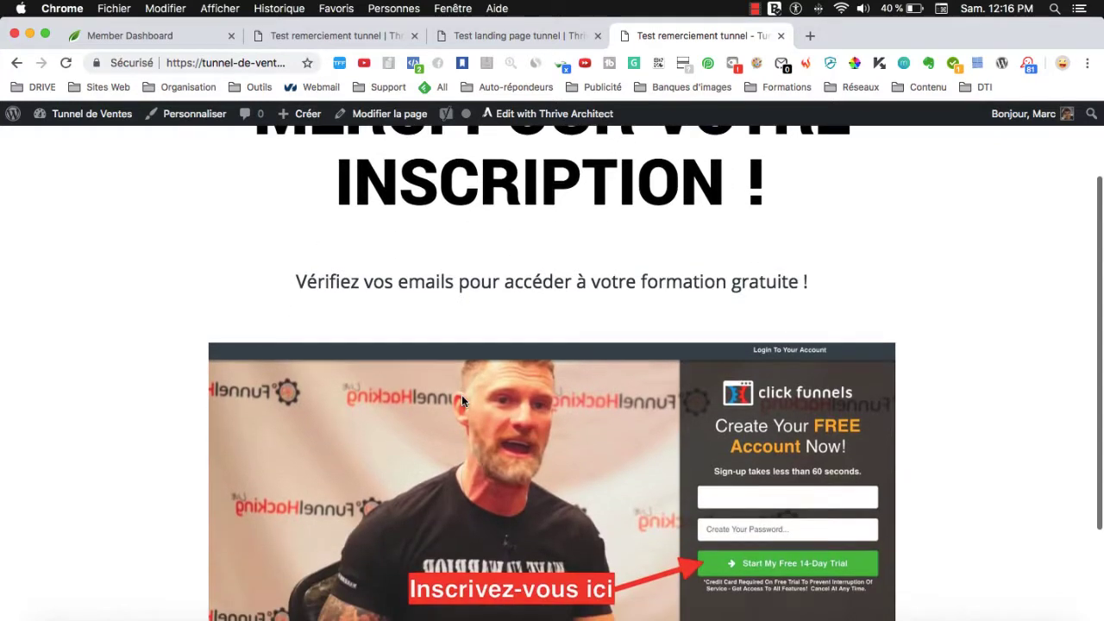
scroll(462, 394, up, 3)
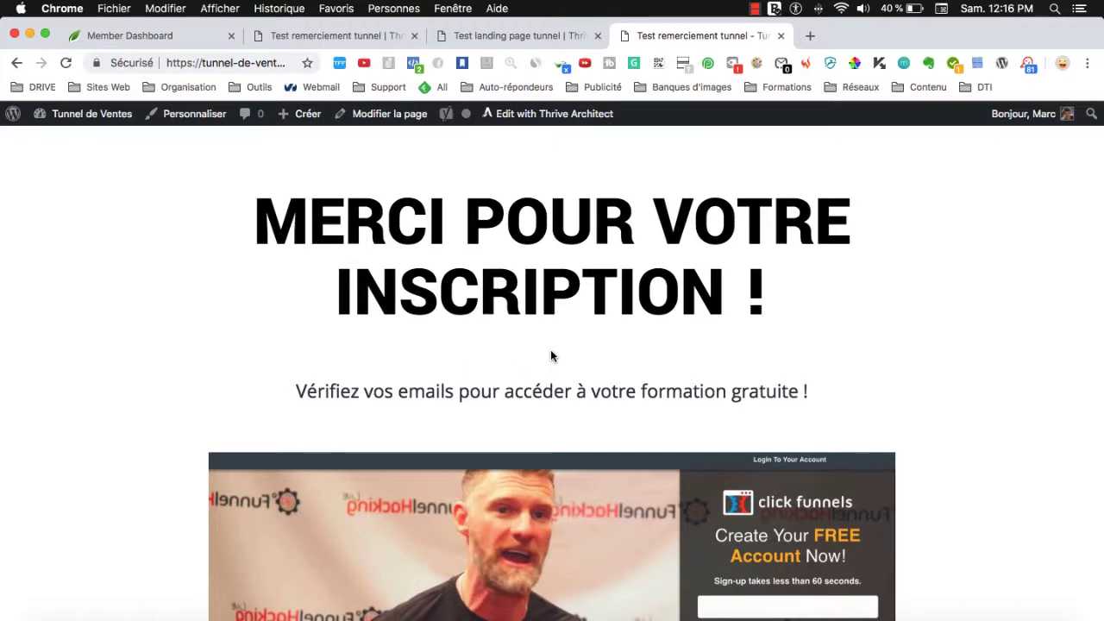
scroll(548, 355, down, 4)
scroll(550, 348, down, 2)
scroll(547, 354, up, 5)
scroll(545, 359, down, 5)
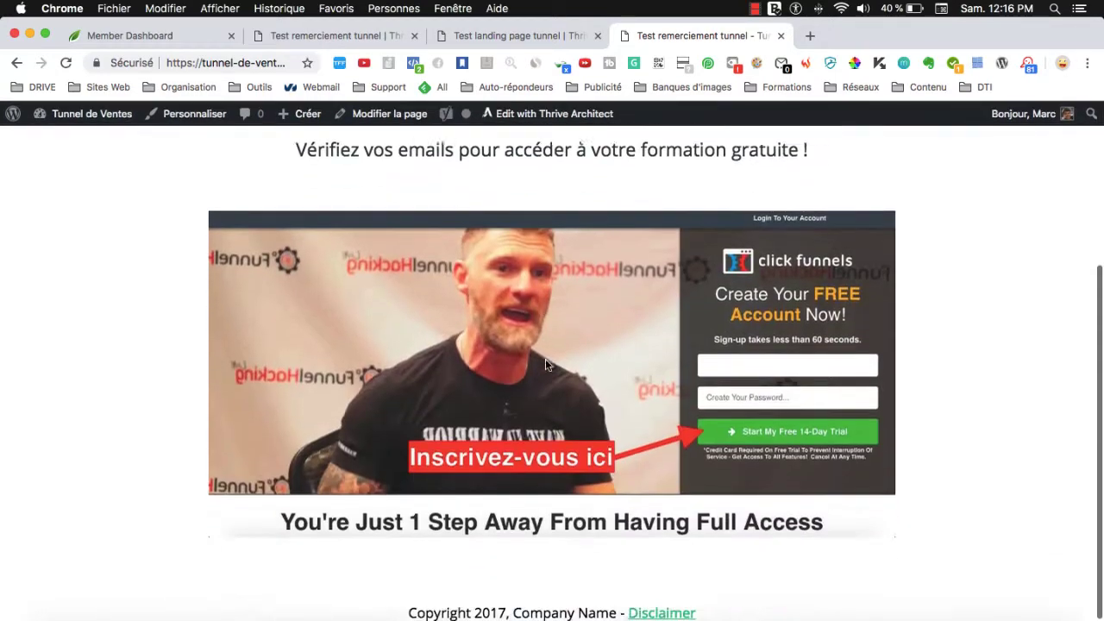
scroll(544, 367, up, 4)
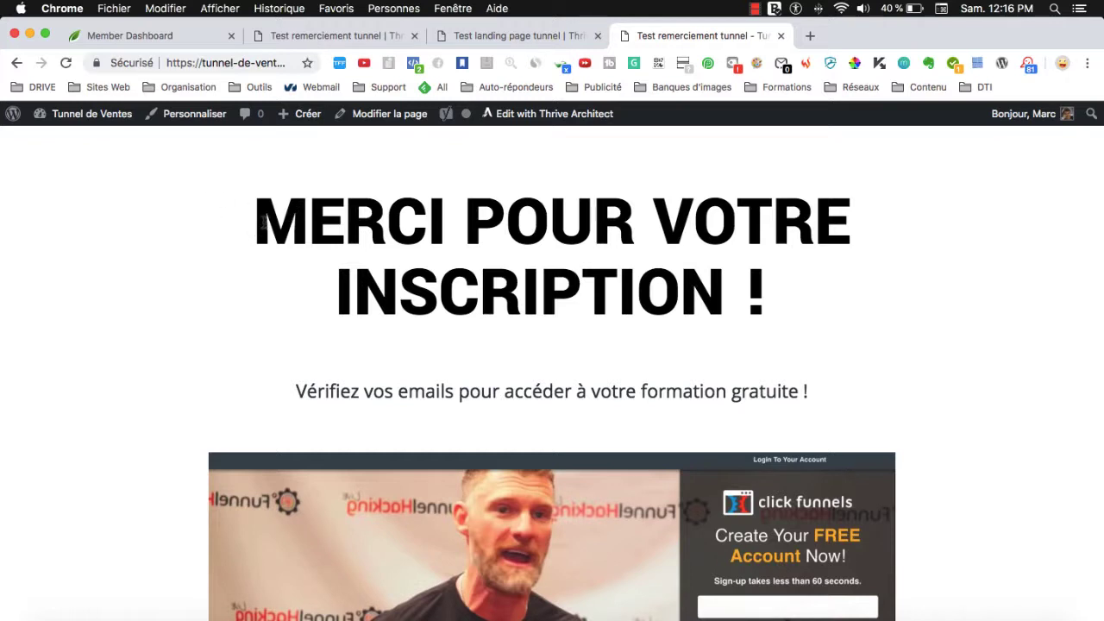
scroll(352, 309, down, 5)
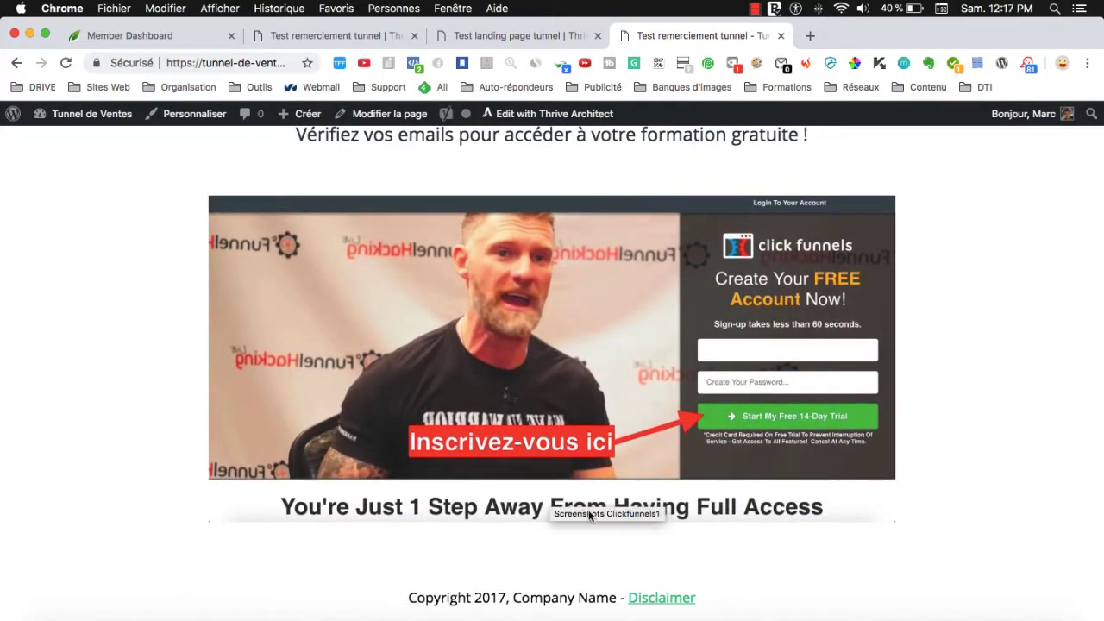
scroll(590, 515, up, 5)
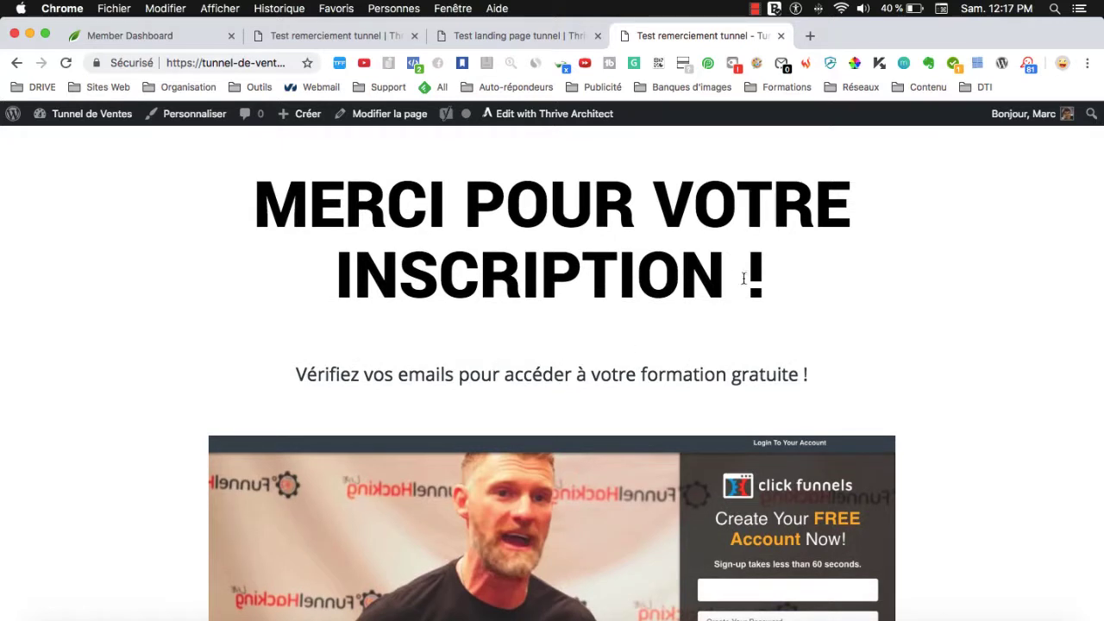
drag(762, 275, 330, 228)
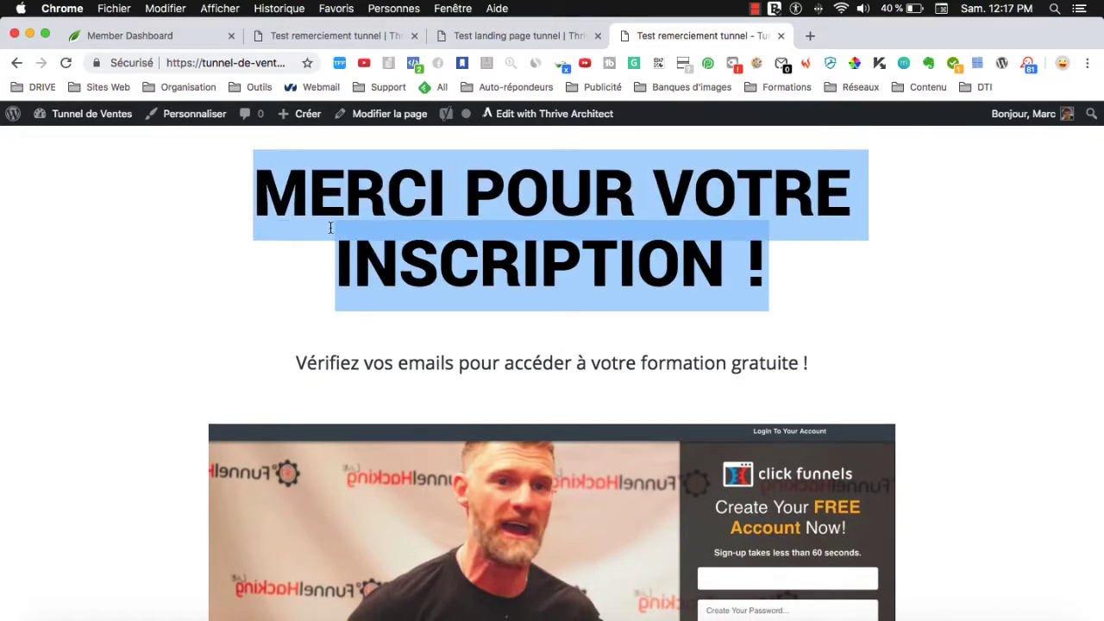
click(399, 233)
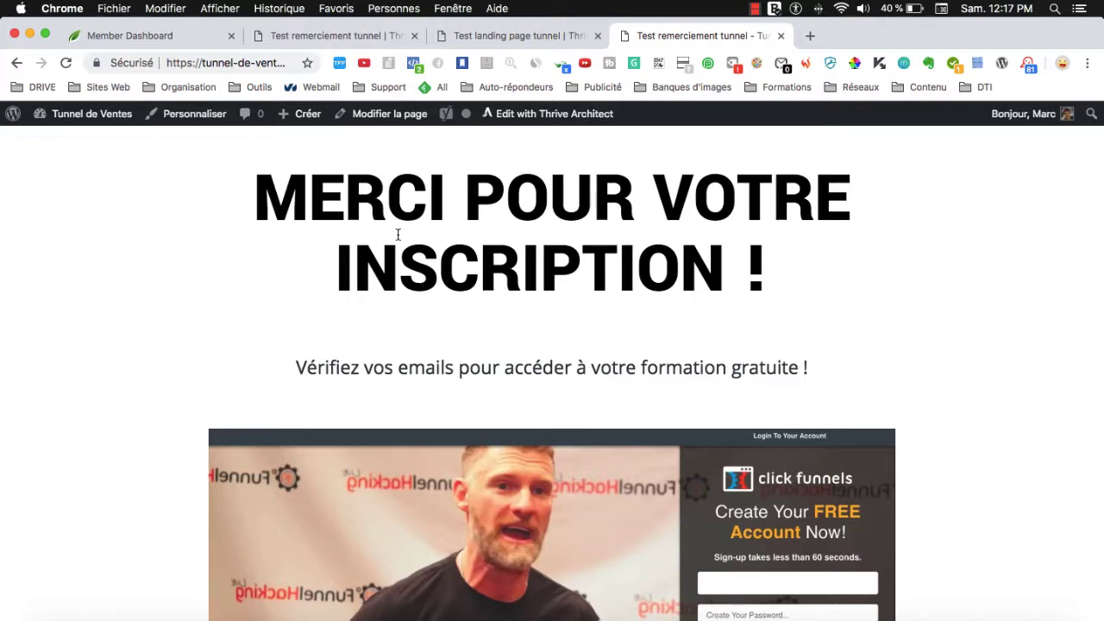
Exit Thrive Architect on the thank-you page and go to the Tunnel de Ventes admin dashboard.
click(353, 36)
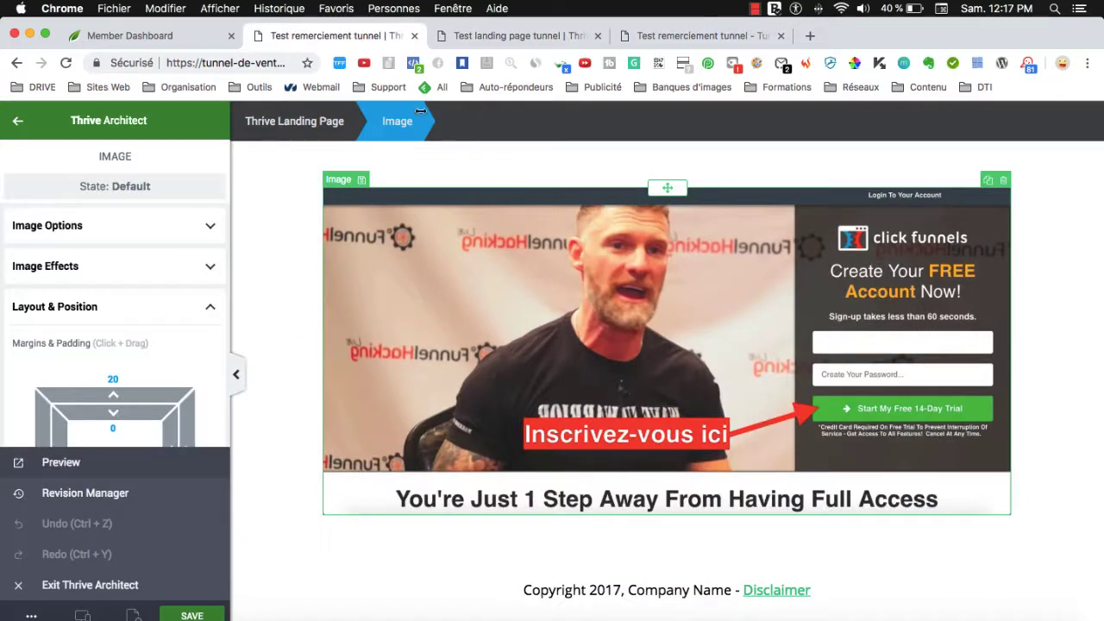
click(18, 120)
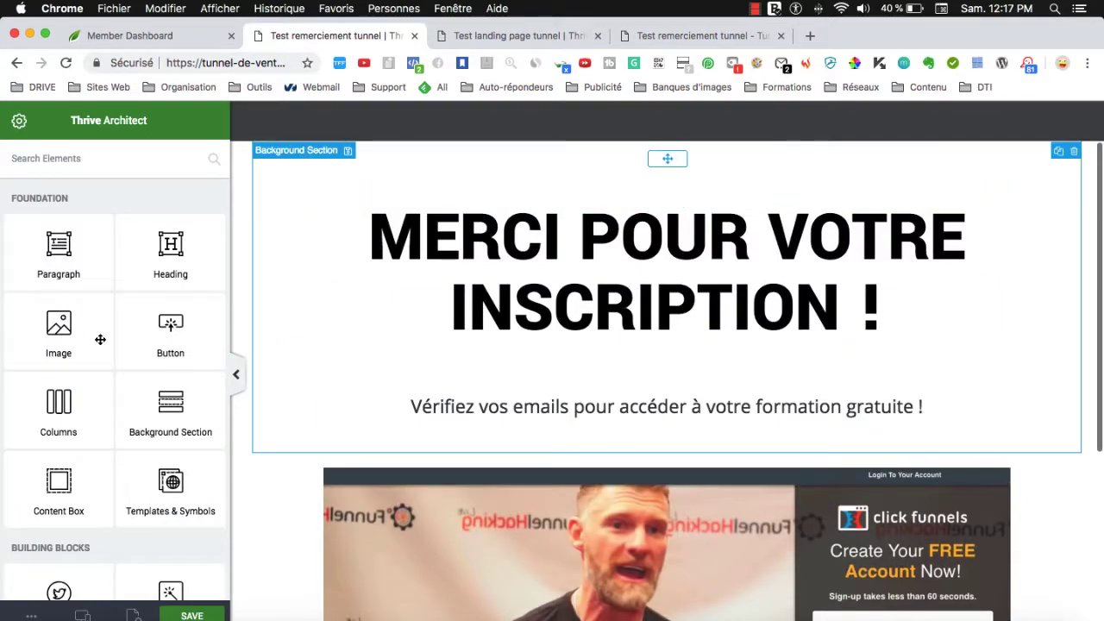
click(17, 121)
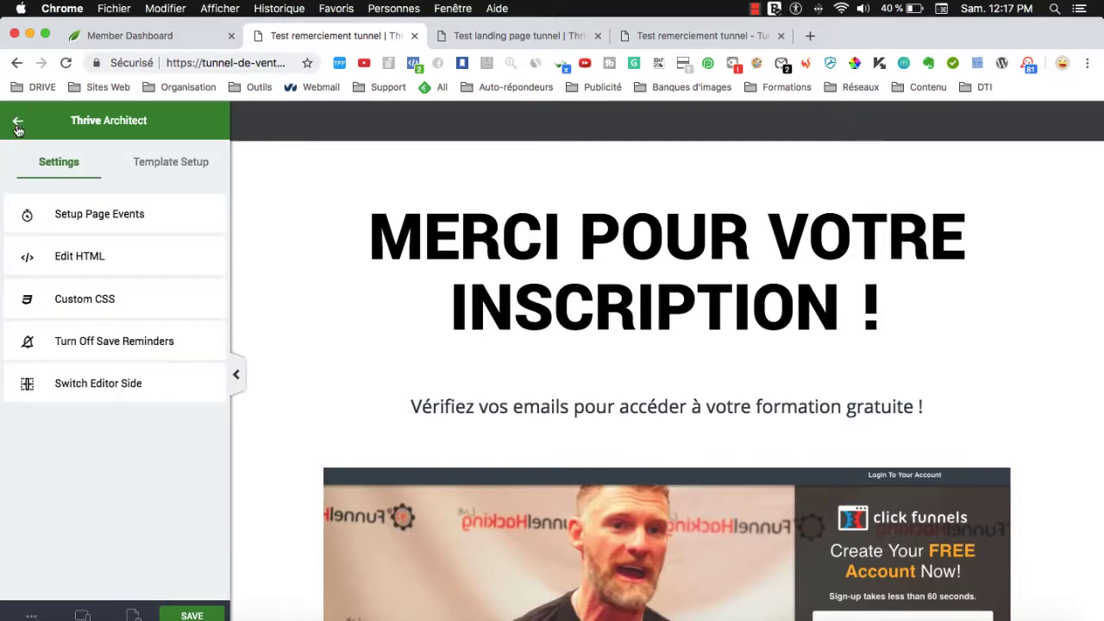
click(31, 614)
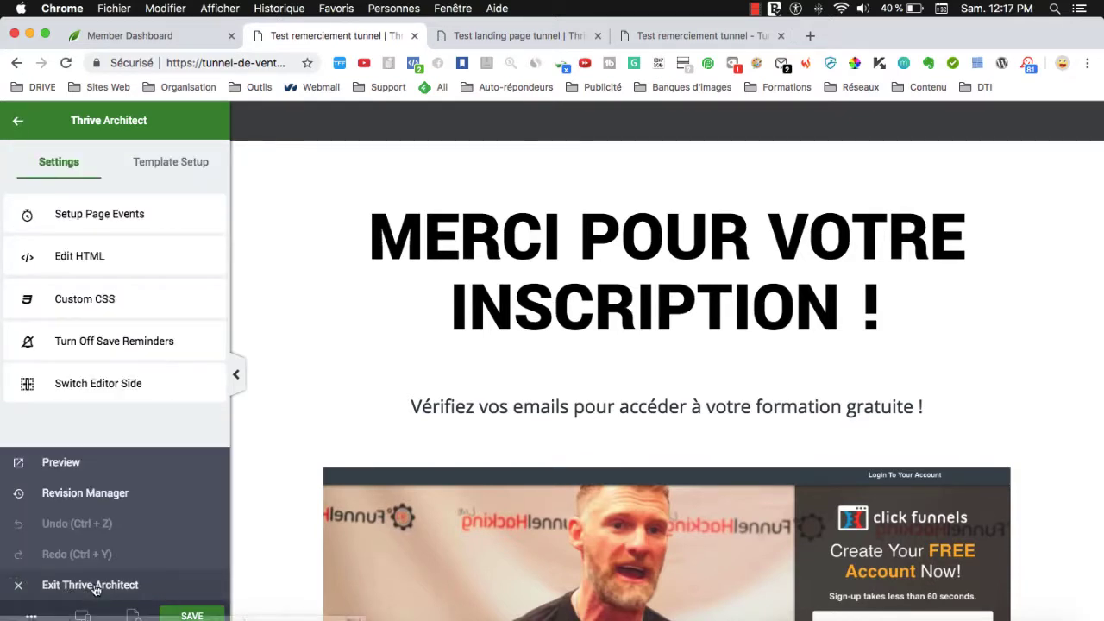
click(81, 585)
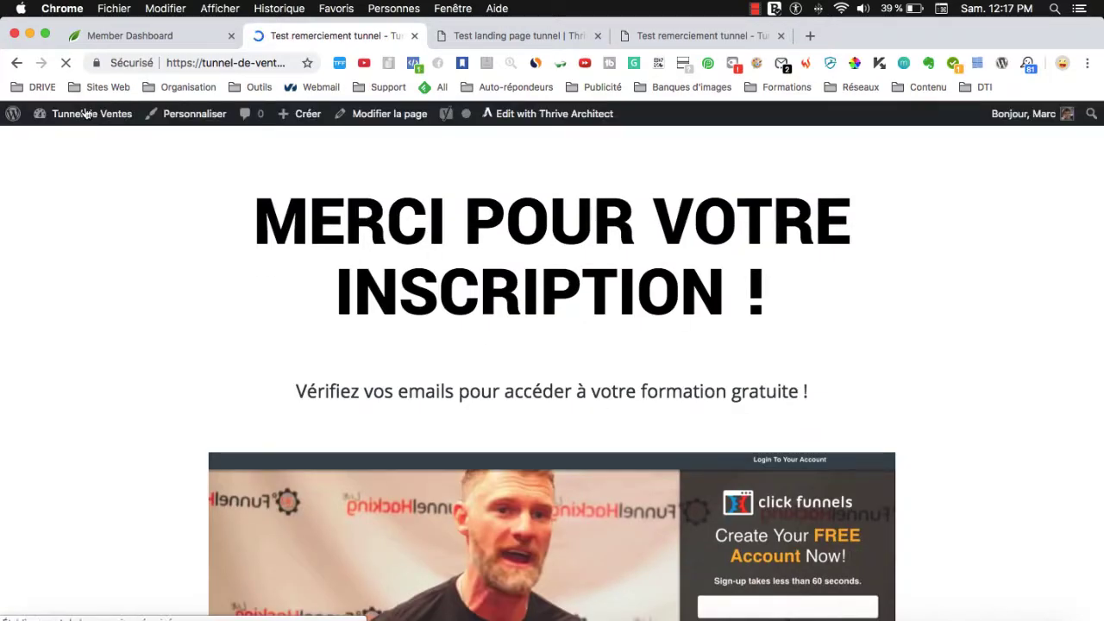
click(100, 121)
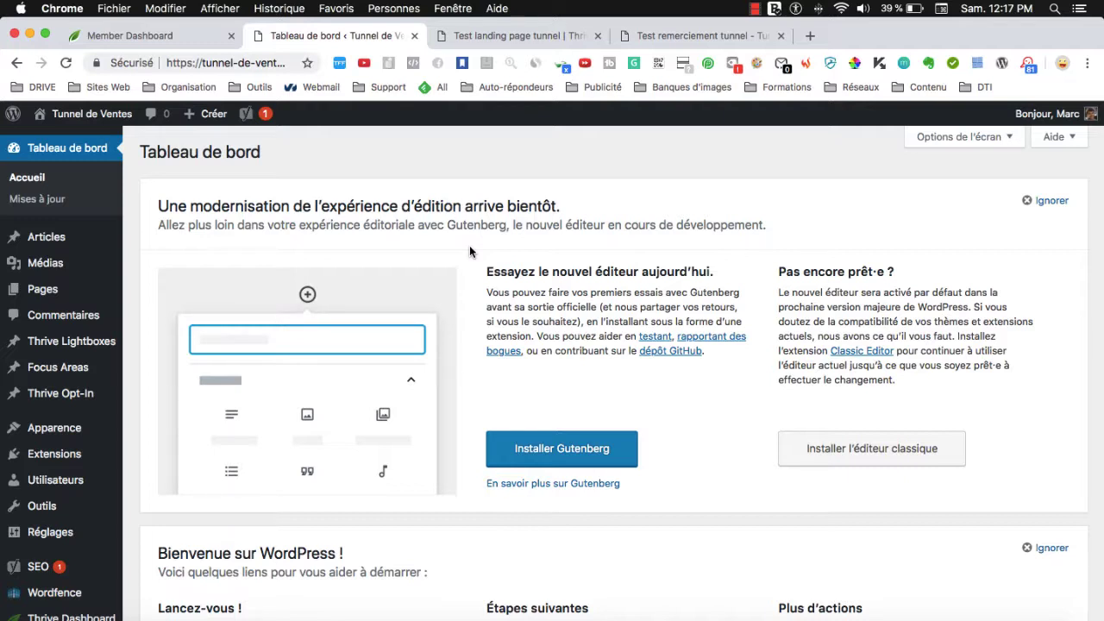
Close the 'Test landing page tunnel' editor tab and the 'Test remerciement tunnel' tab.
click(491, 40)
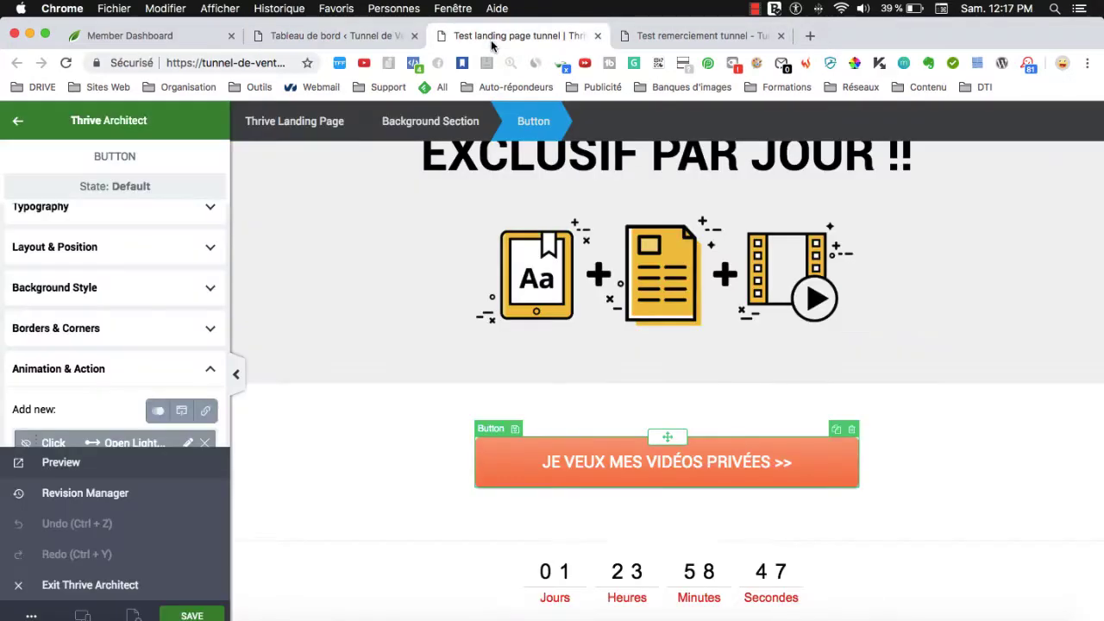
click(593, 36)
scroll(238, 446, down, 5)
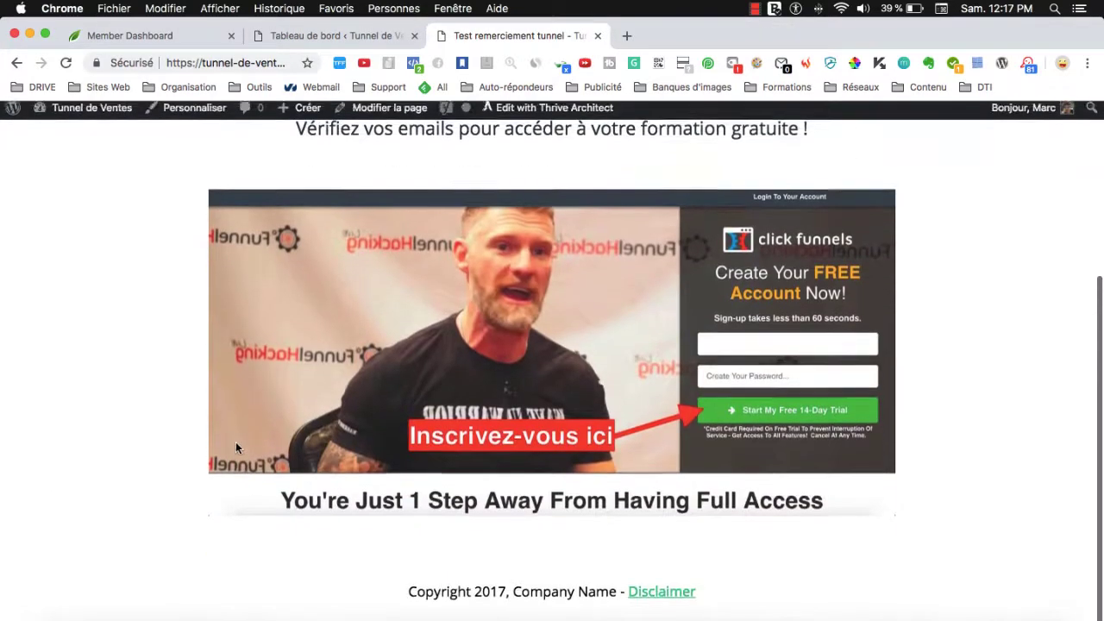
scroll(236, 441, up, 5)
scroll(237, 441, down, 4)
scroll(237, 440, up, 5)
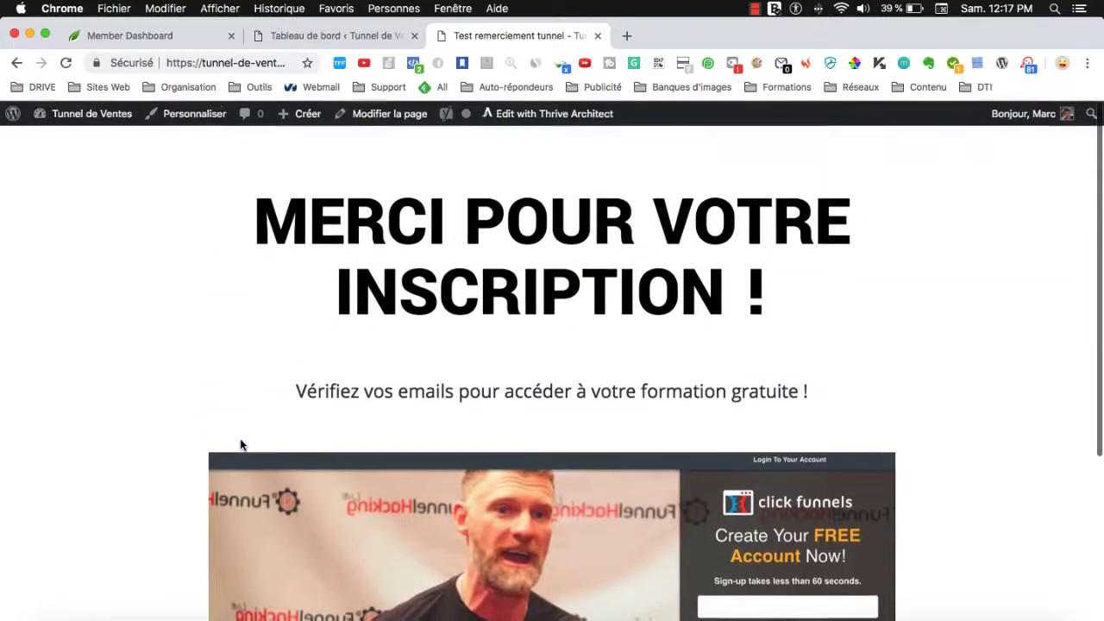
scroll(239, 438, down, 5)
scroll(240, 438, up, 5)
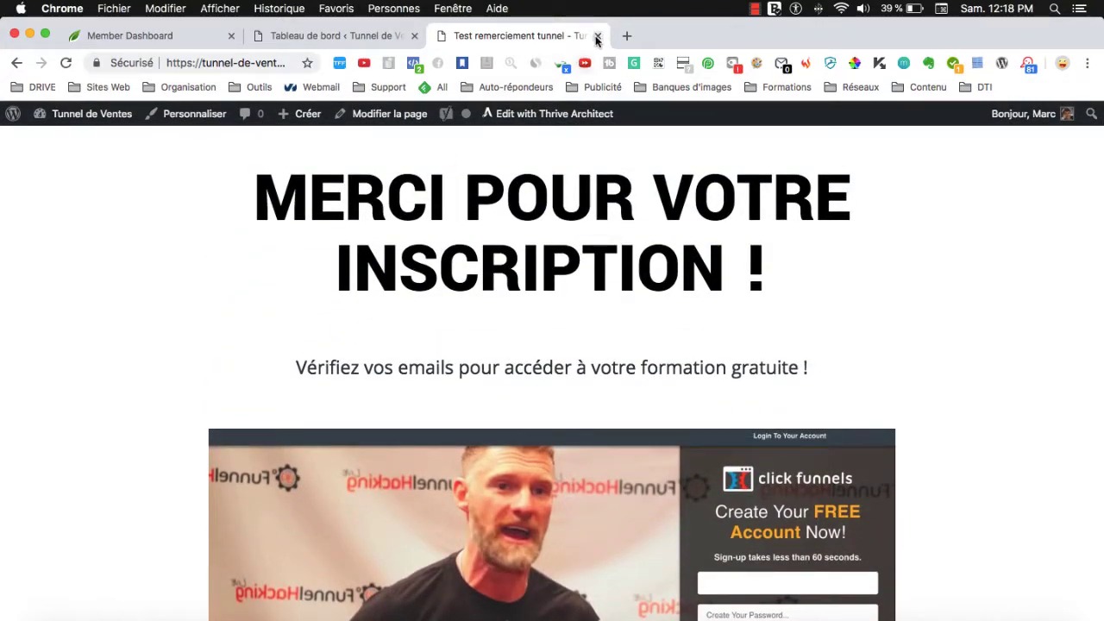
click(597, 35)
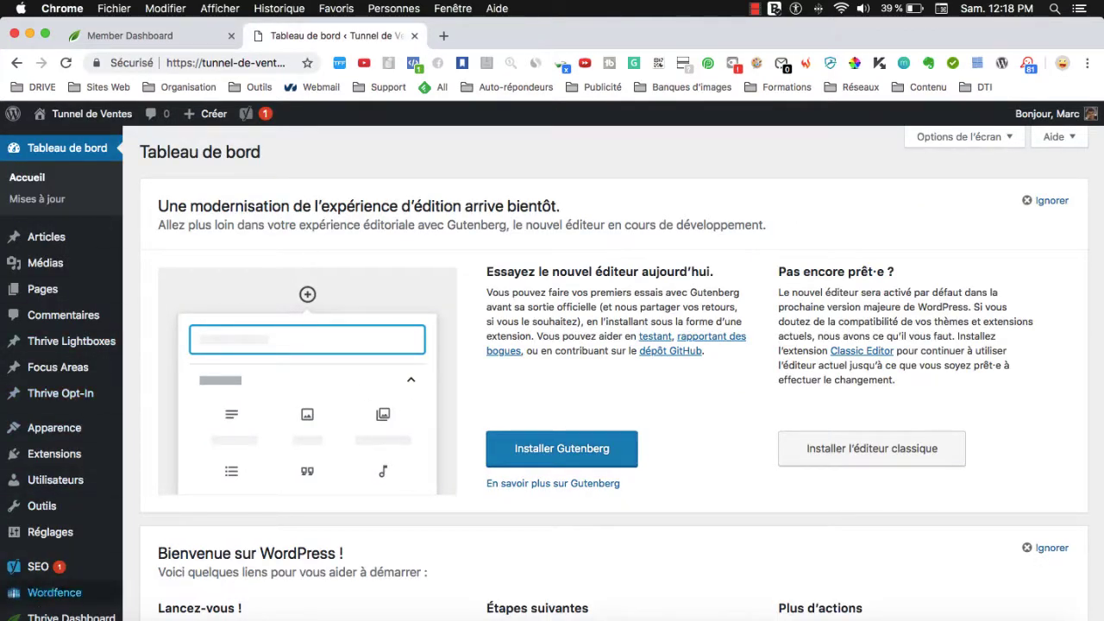